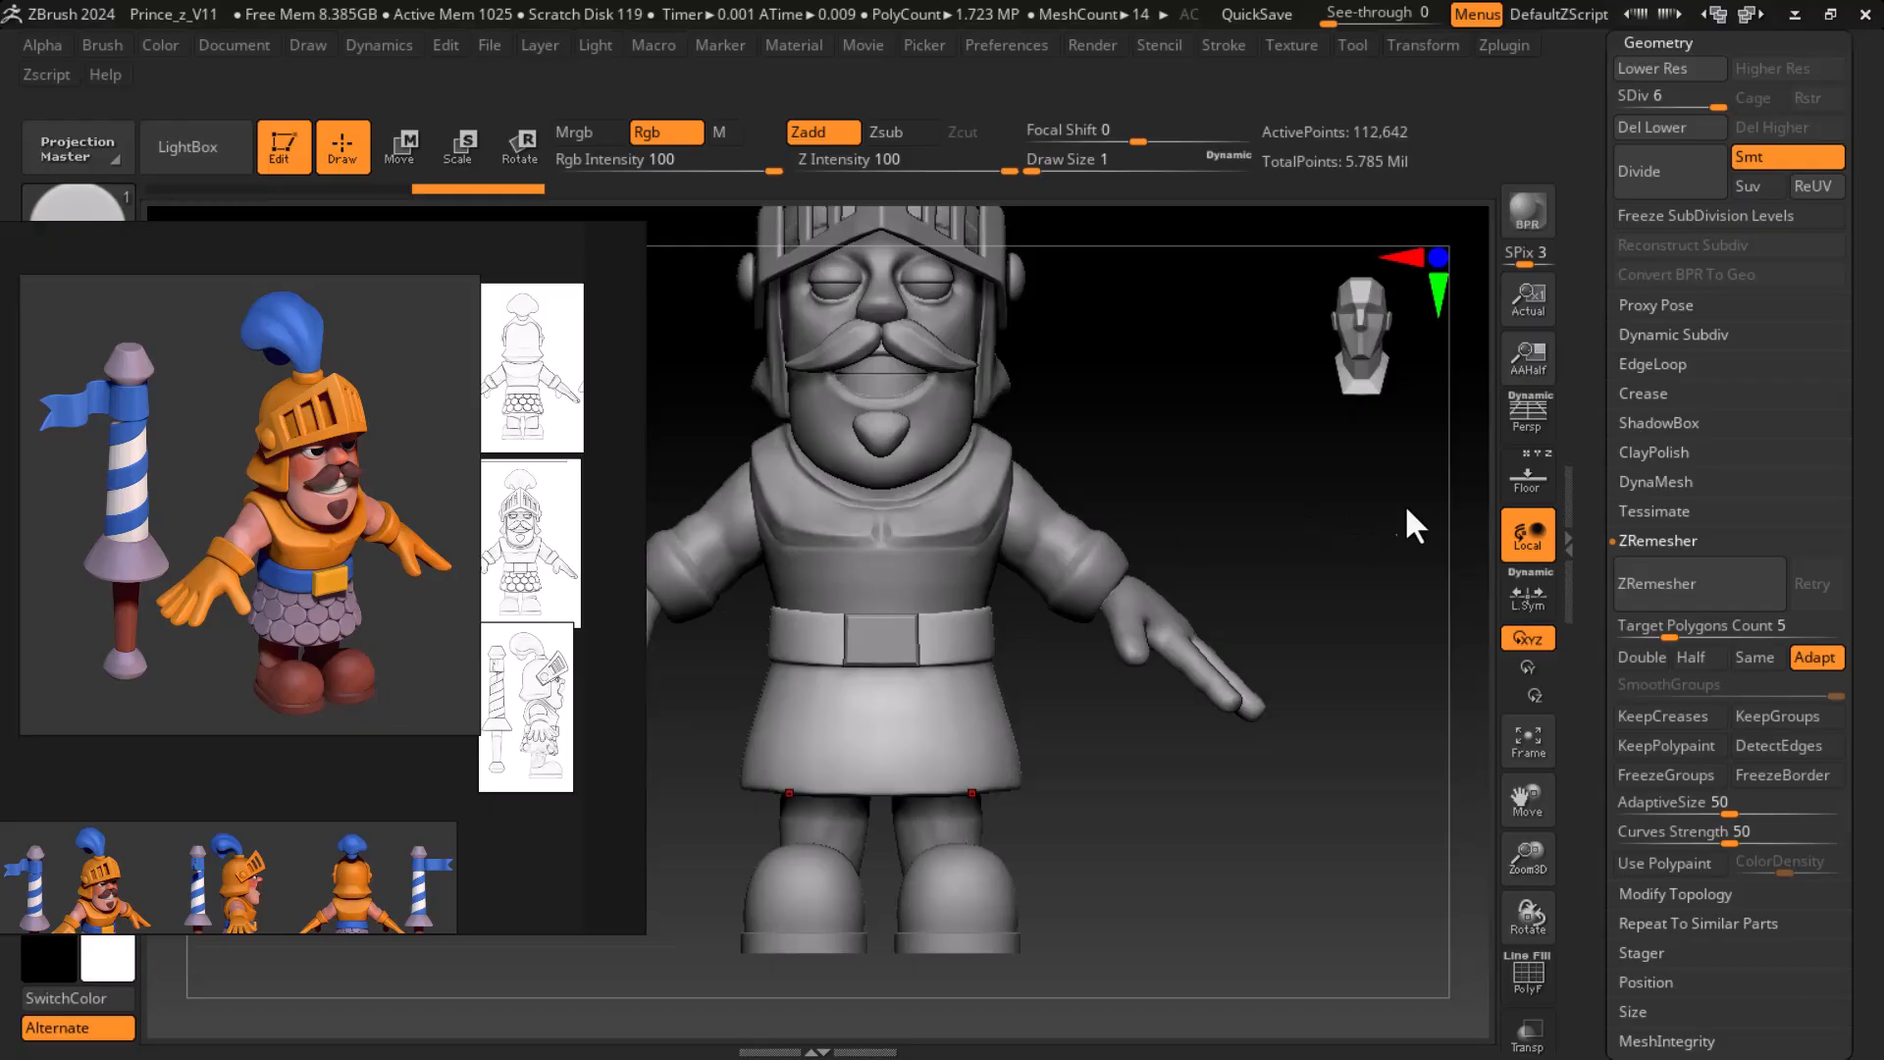
- Compare the knight model with the reference images, examining the skirt from the front and side
left_click(559, 242)
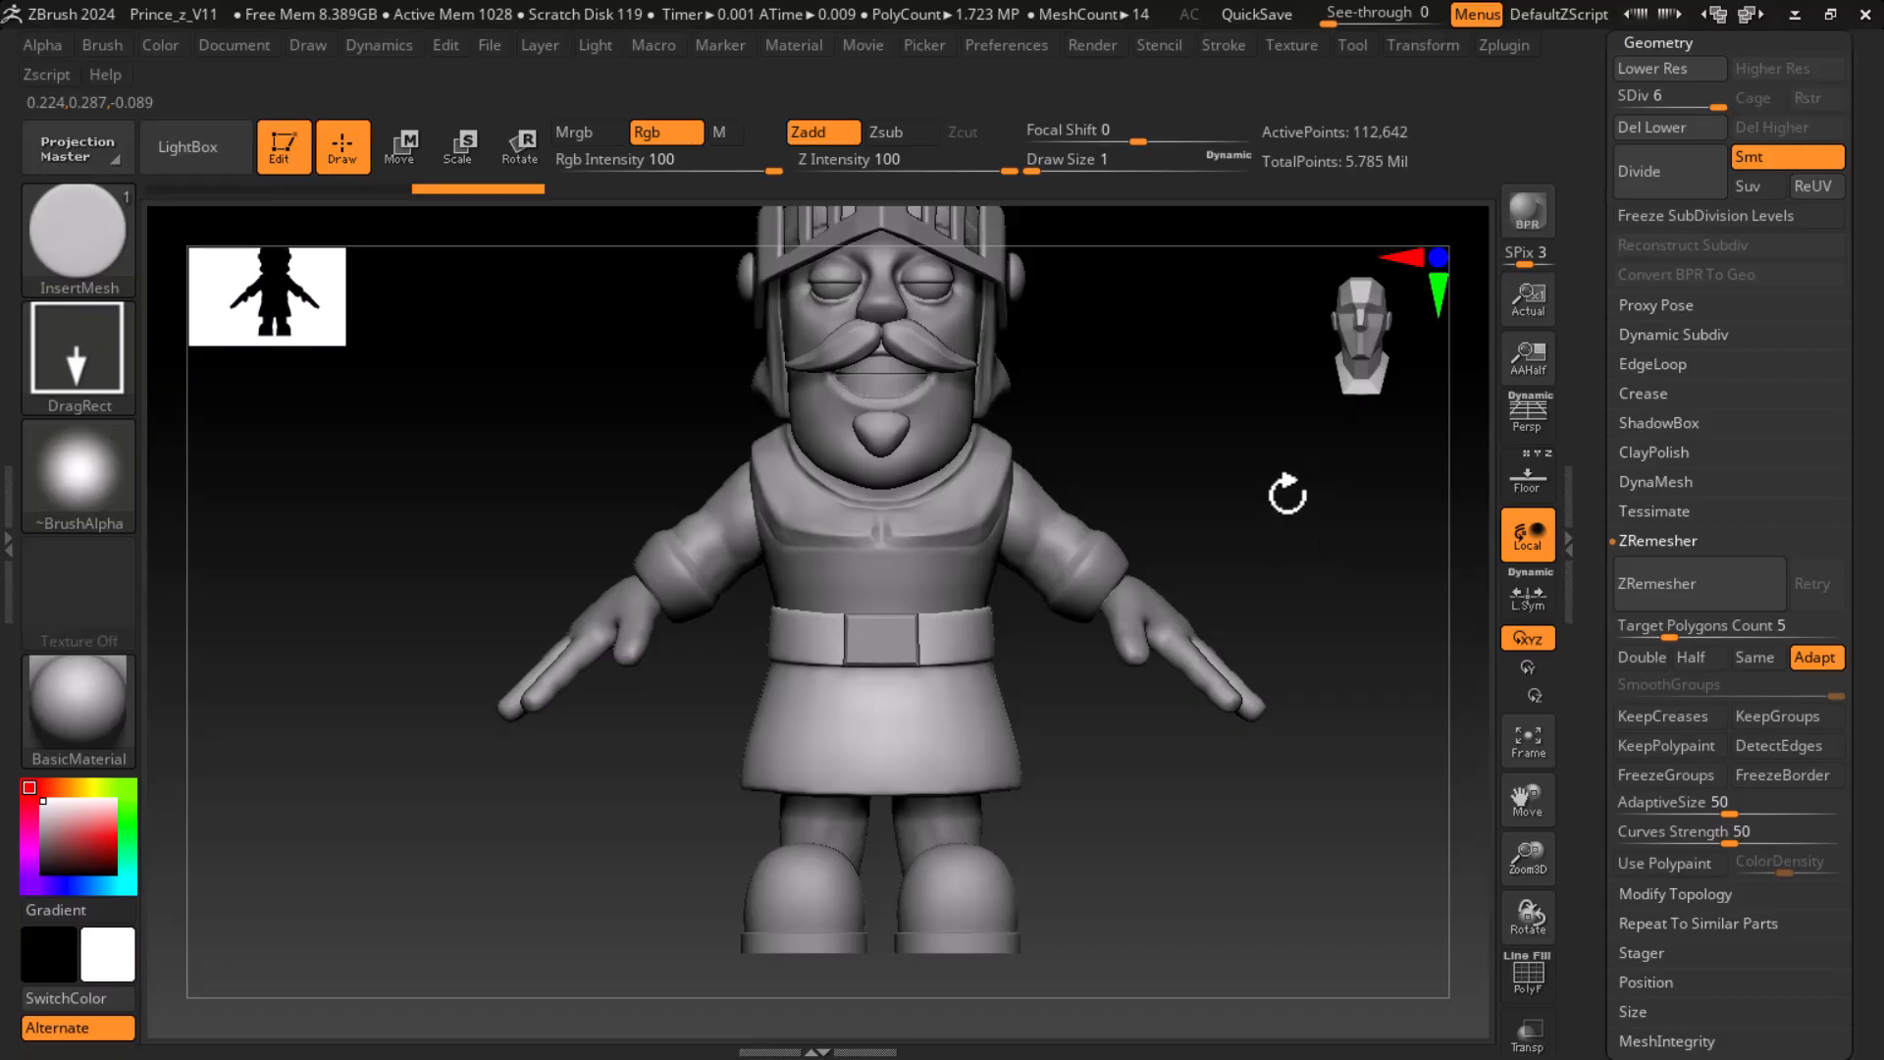
left_click_drag(1305, 539, 1367, 559)
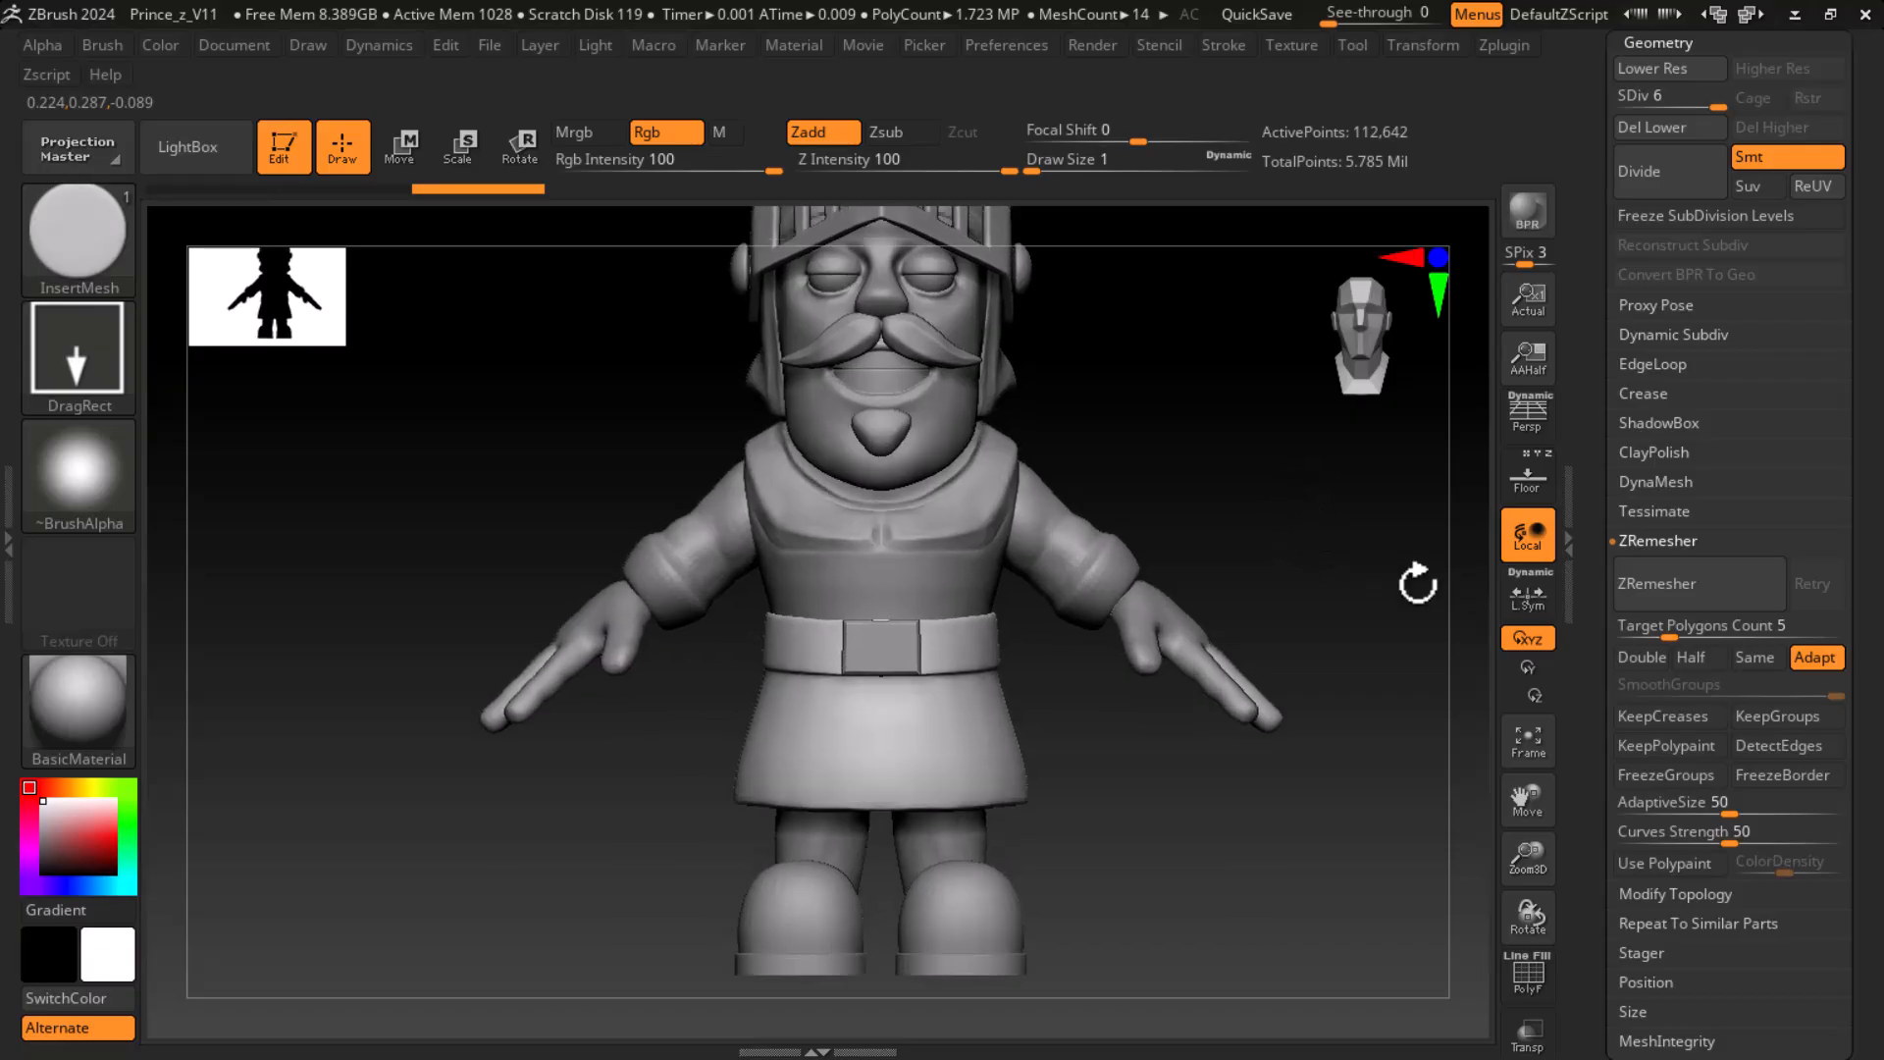
scroll(1624, 257, "up", 3)
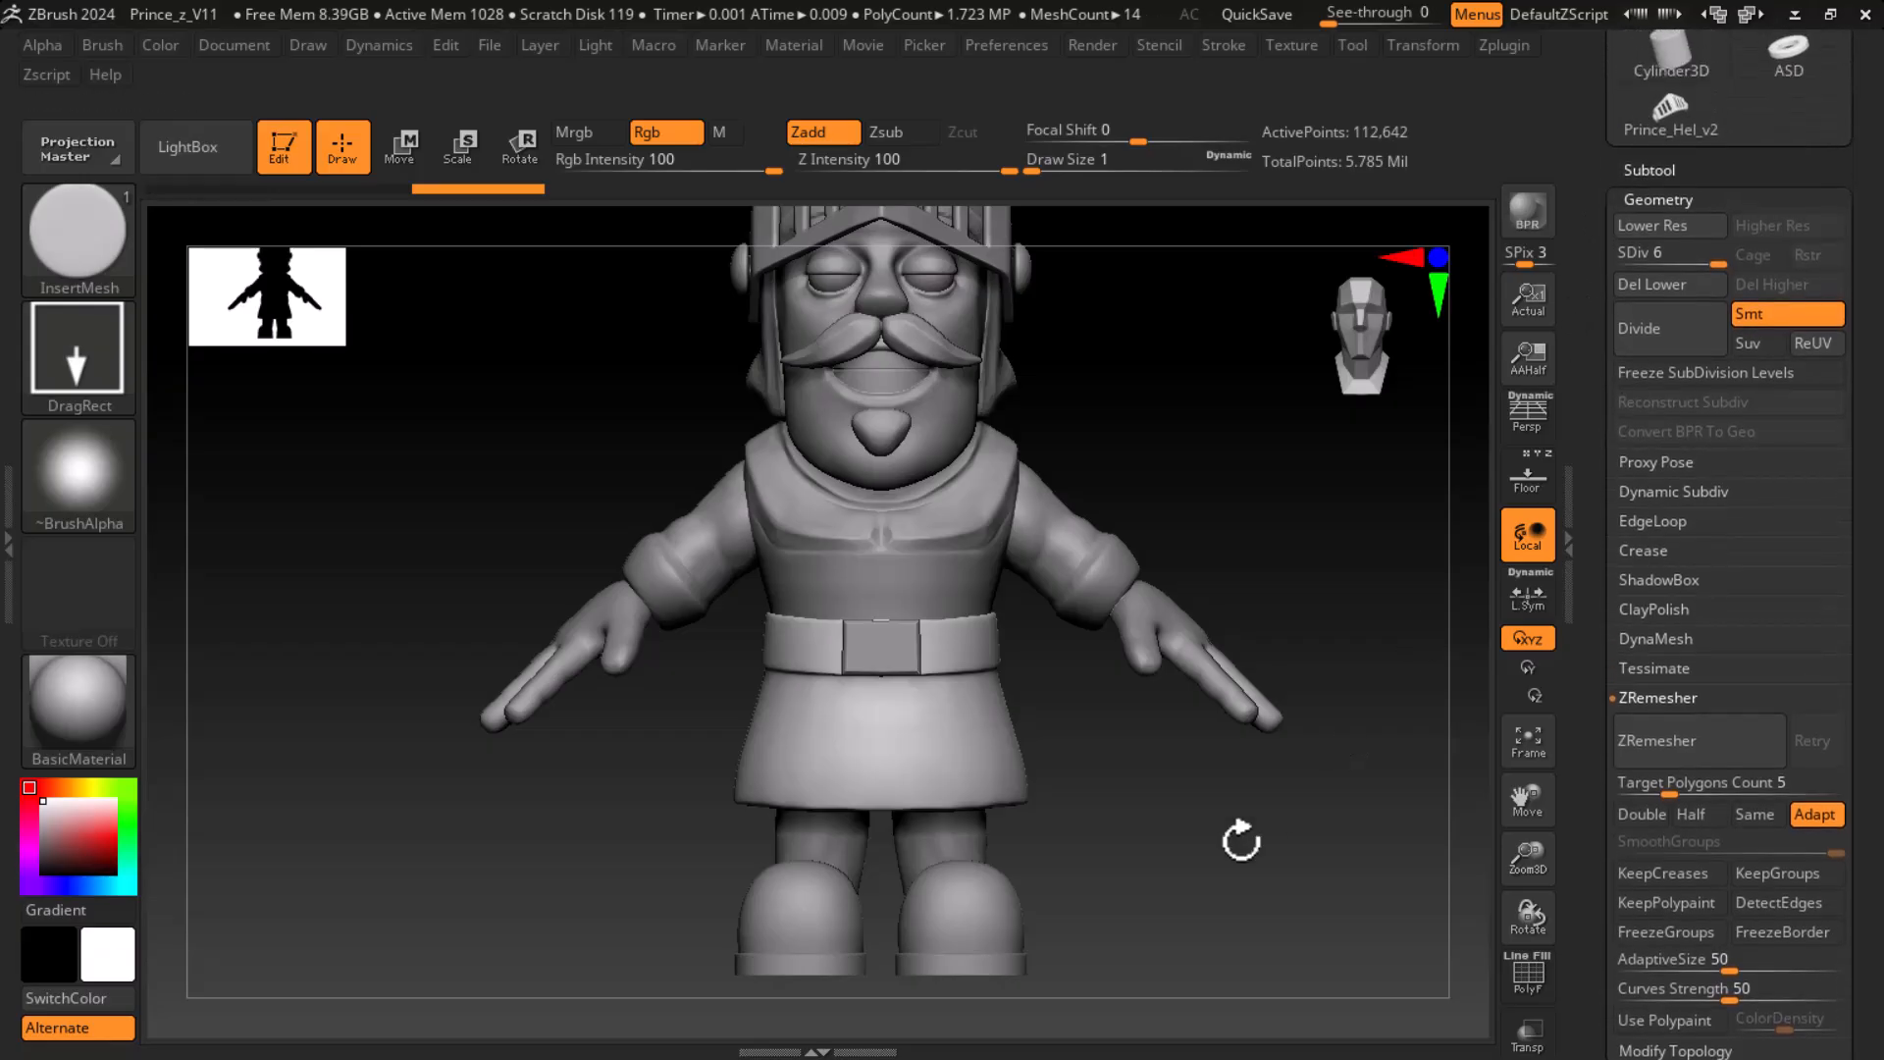
left_click_drag(1338, 528, 1335, 529)
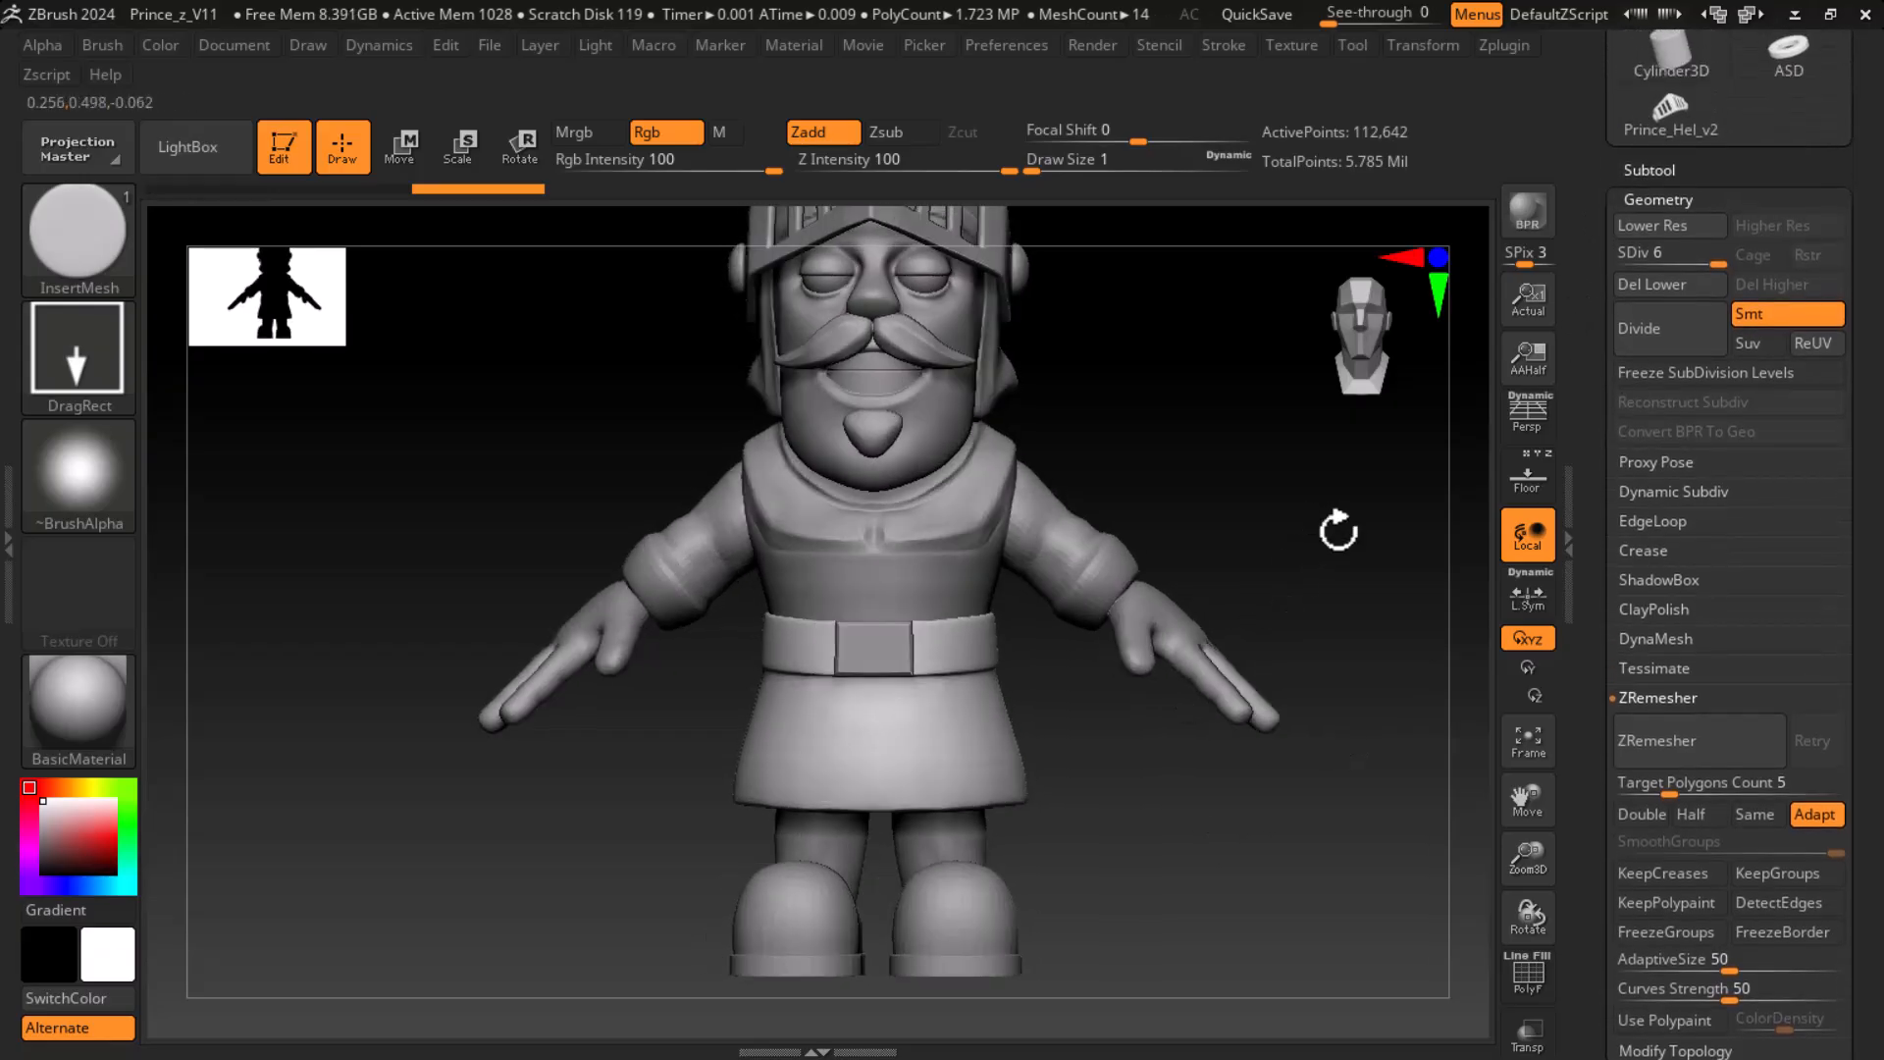
key("super")
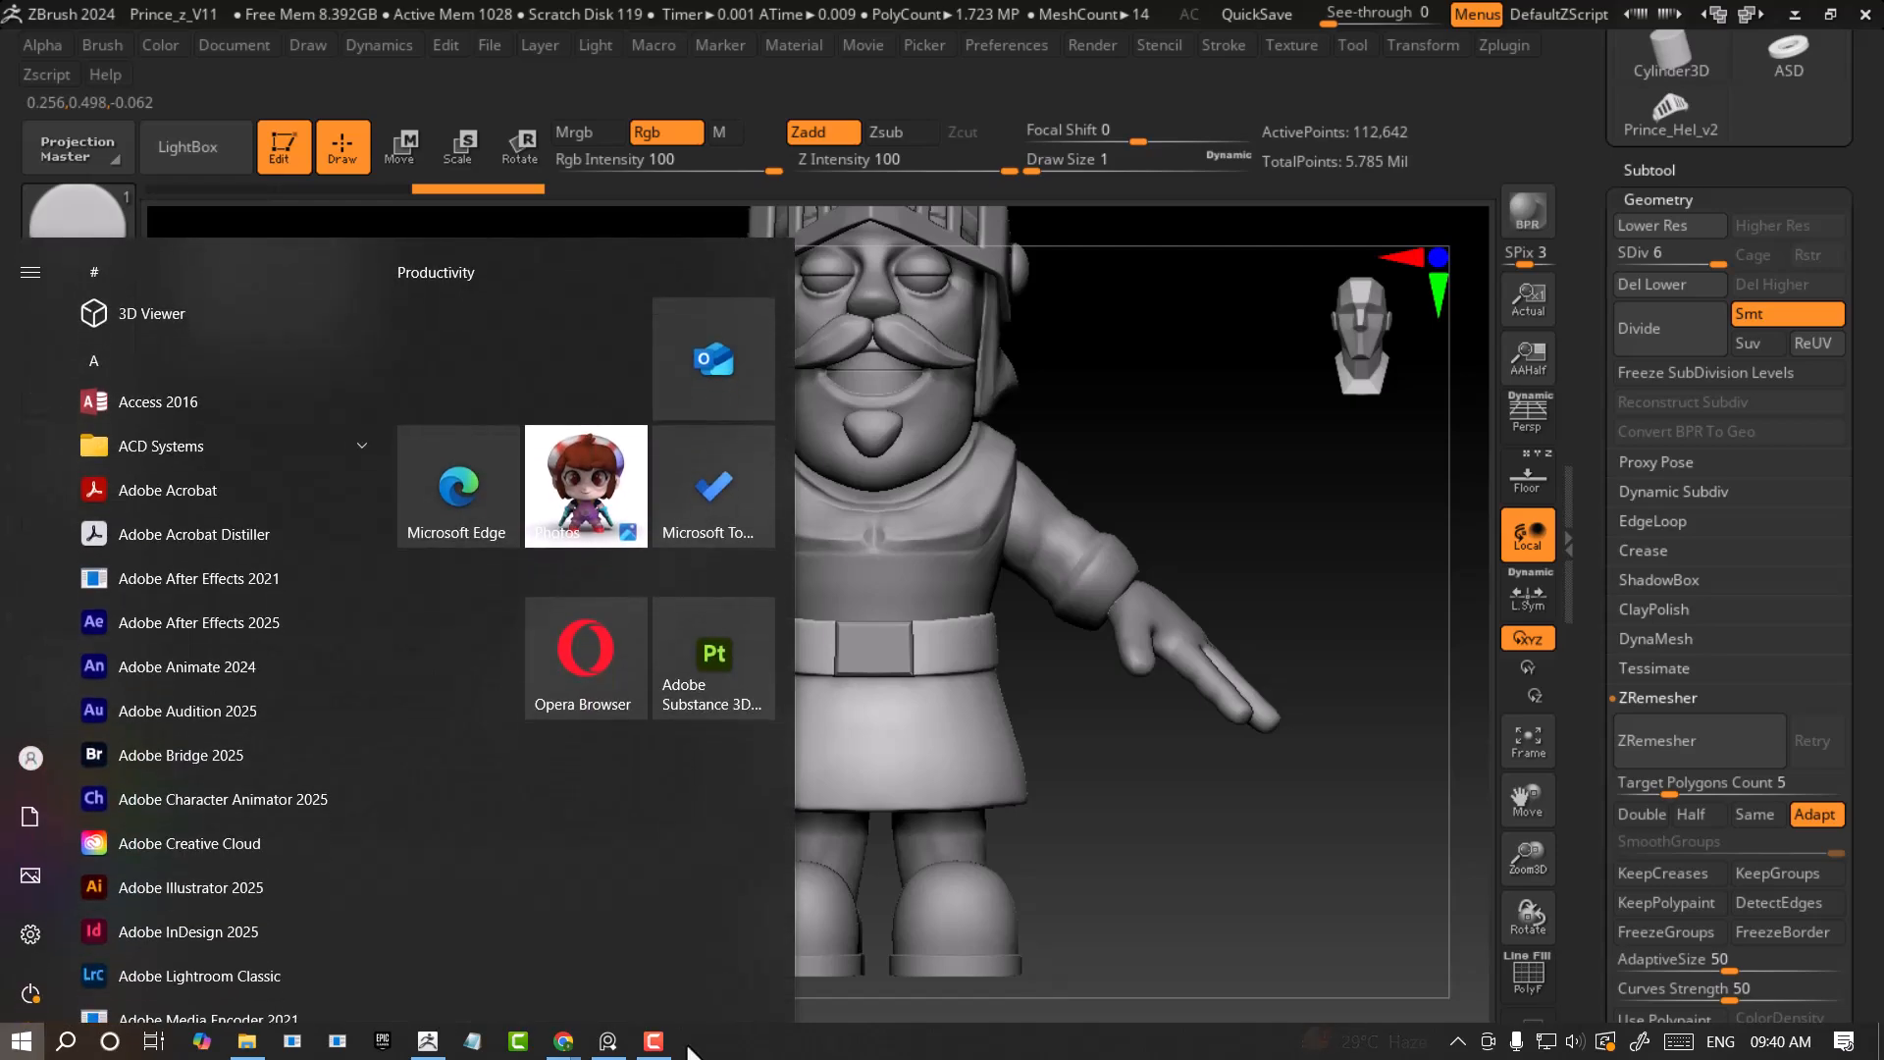
left_click(609, 1042)
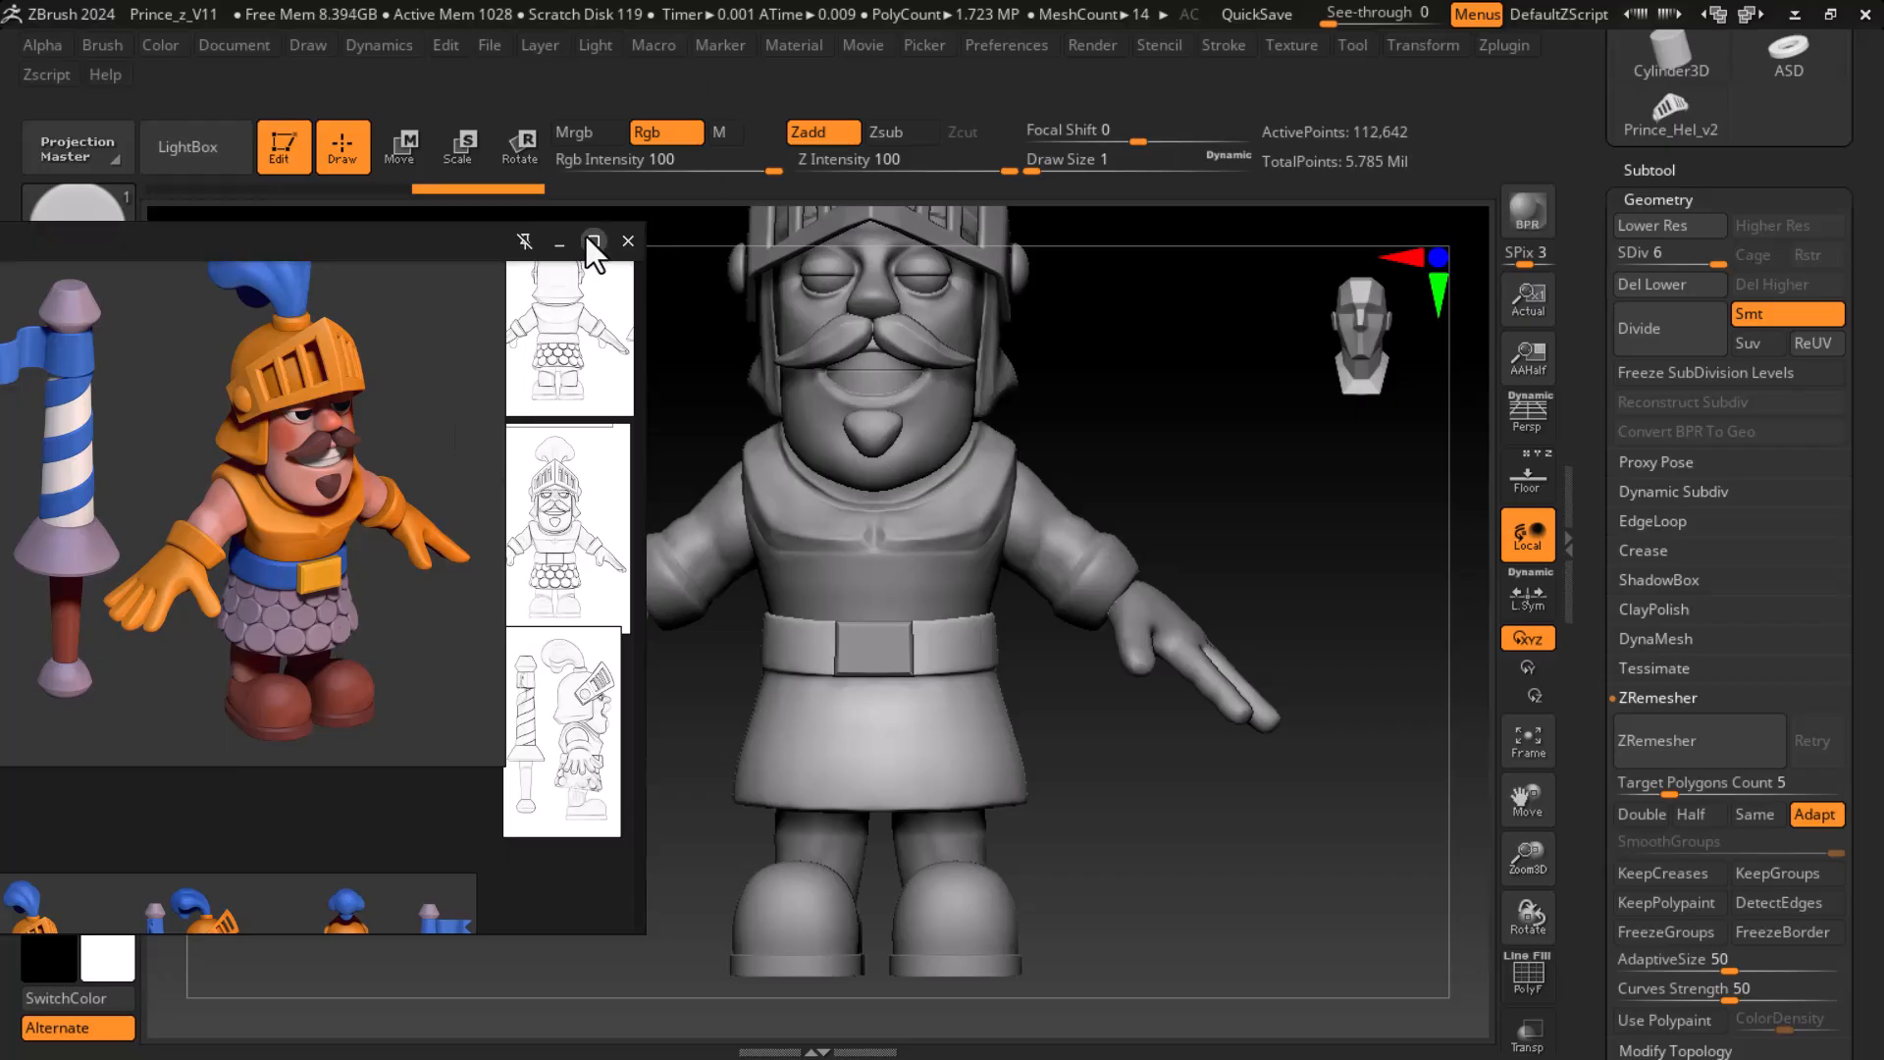
left_click(563, 245)
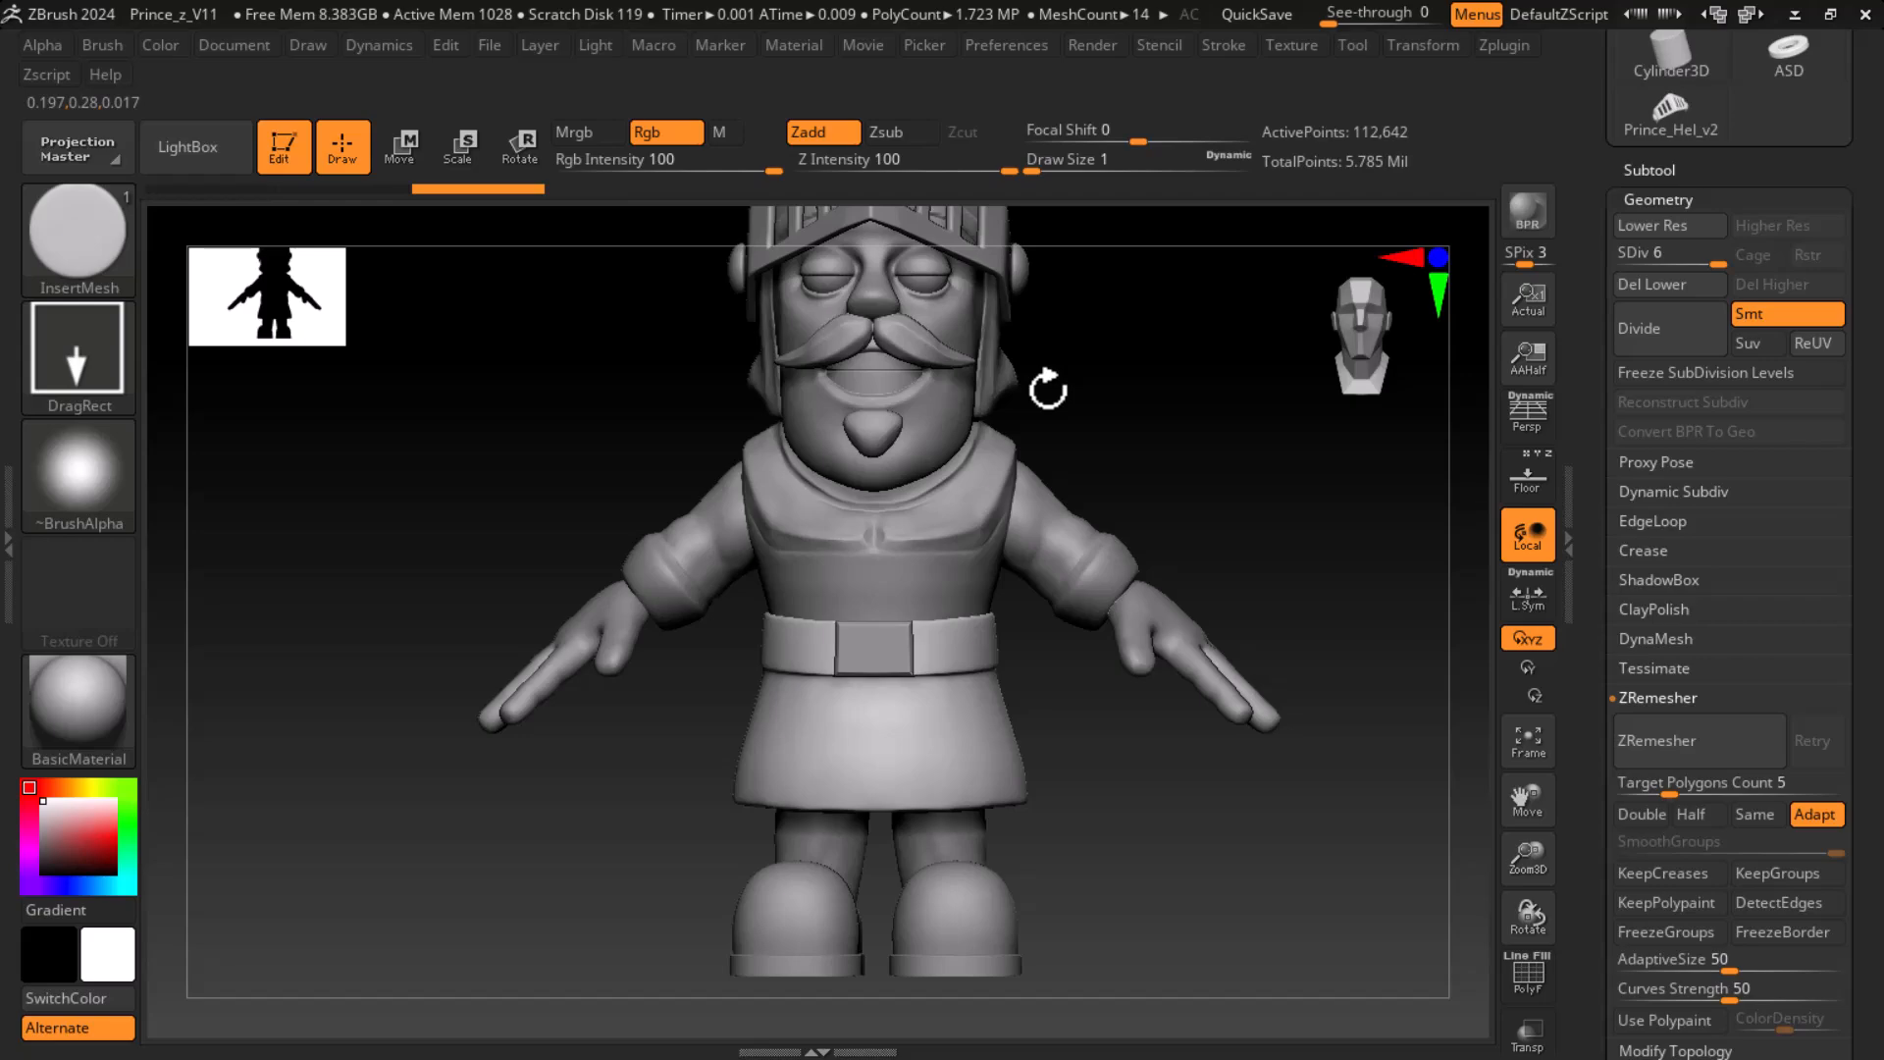
right_click_drag(1334, 530, 1250, 664, "ctrl")
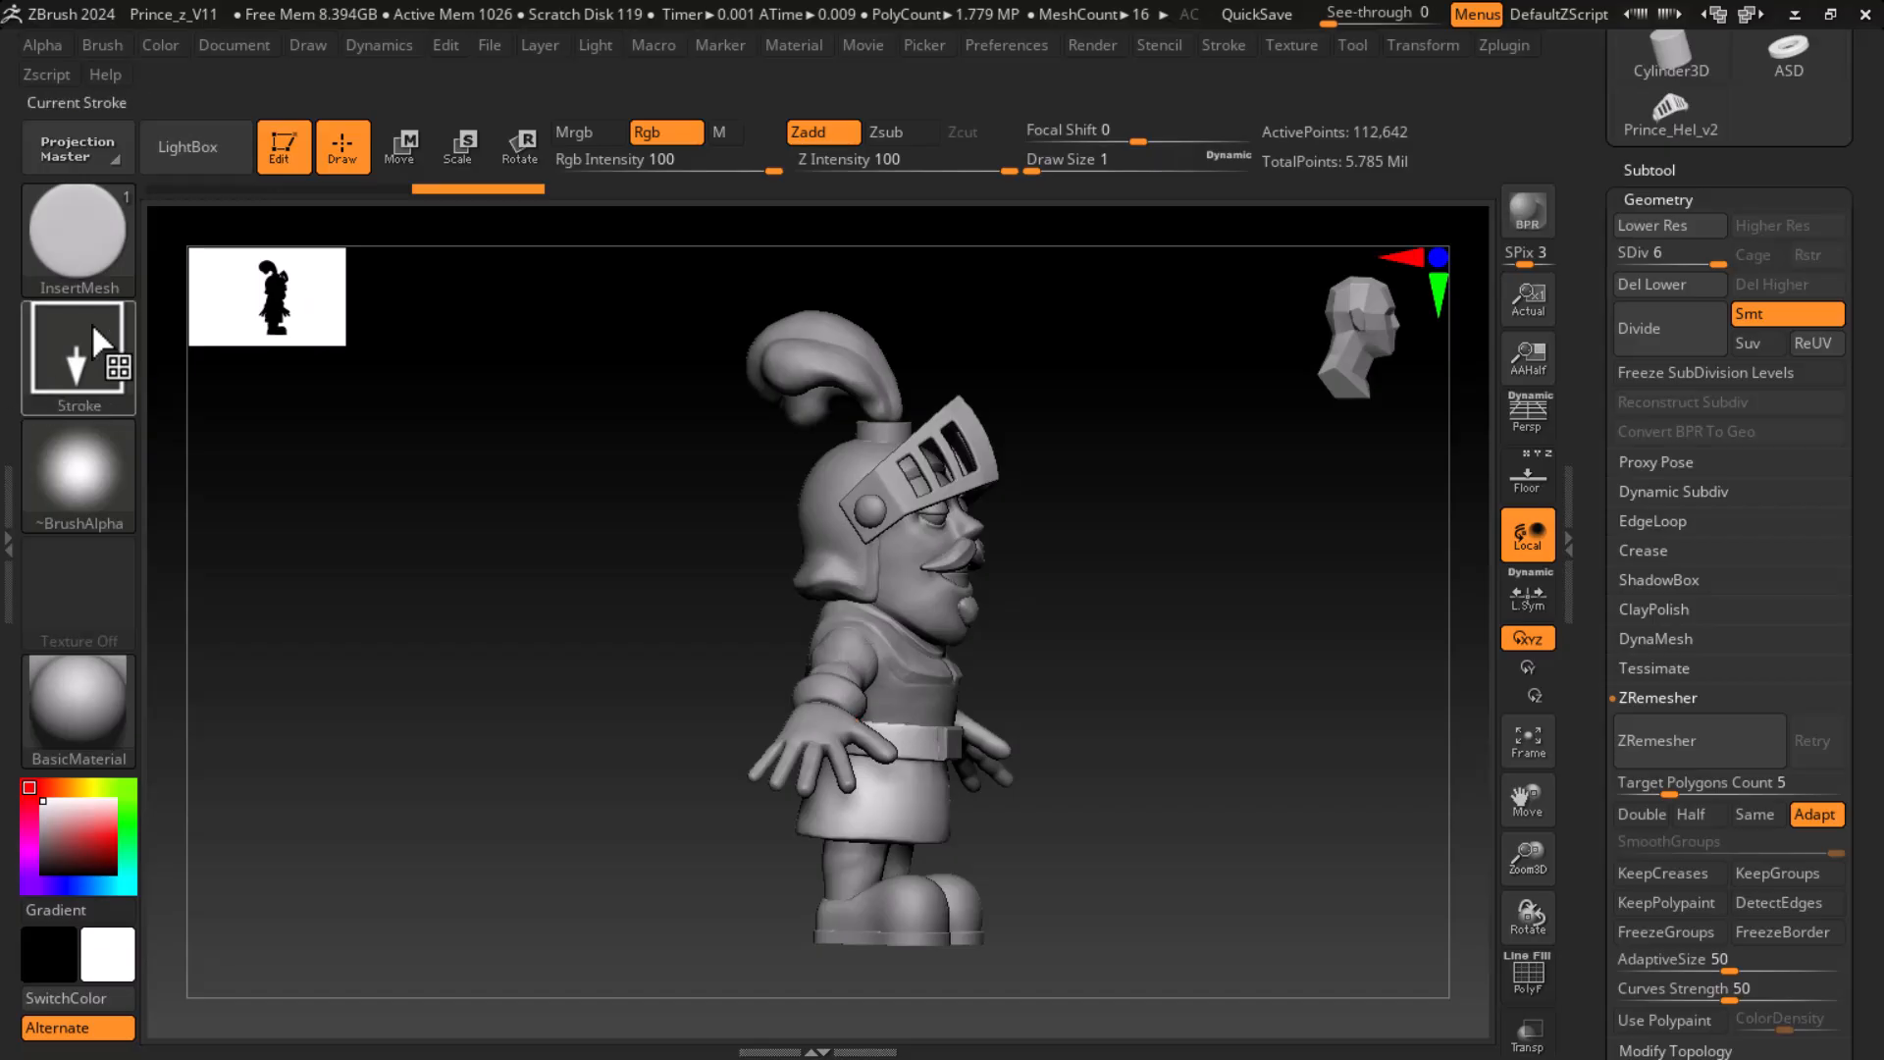
- Choose the IMM Toon insert-mesh brush to display its body parts
left_click(106, 263)
key("i")
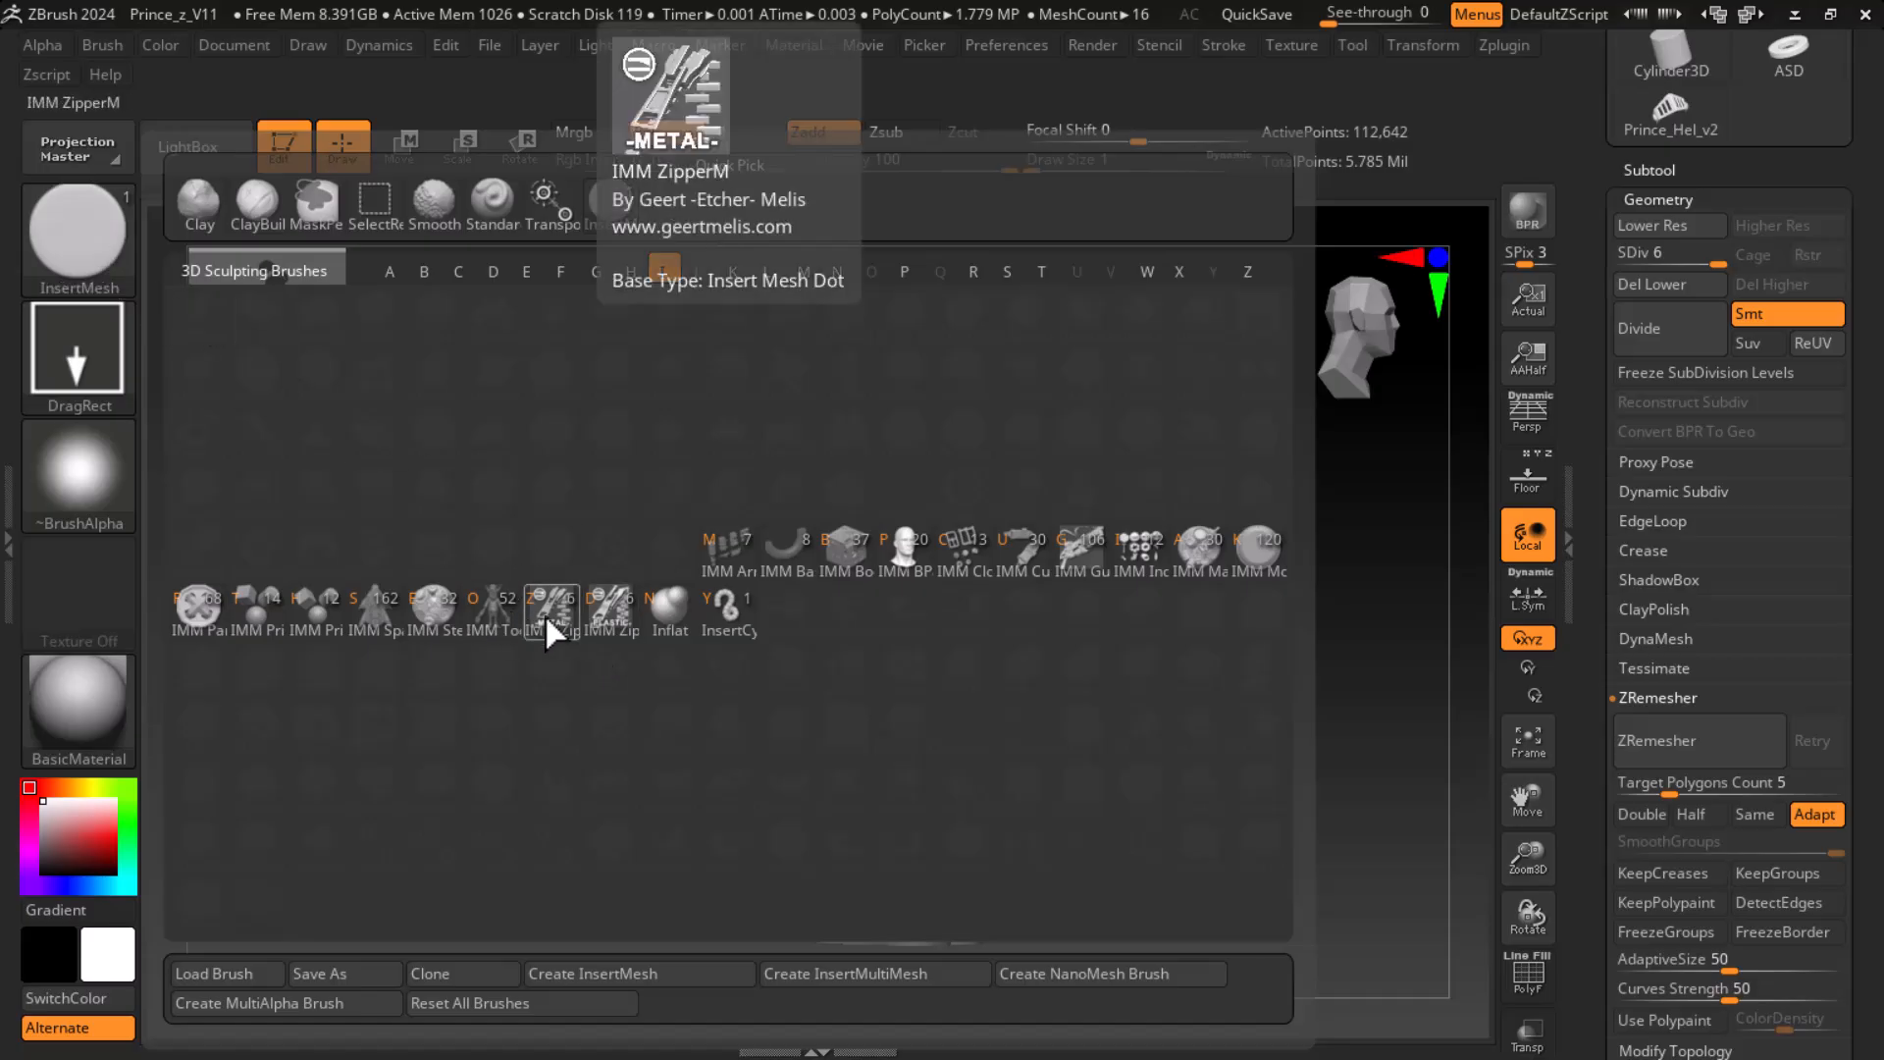
left_click(499, 613)
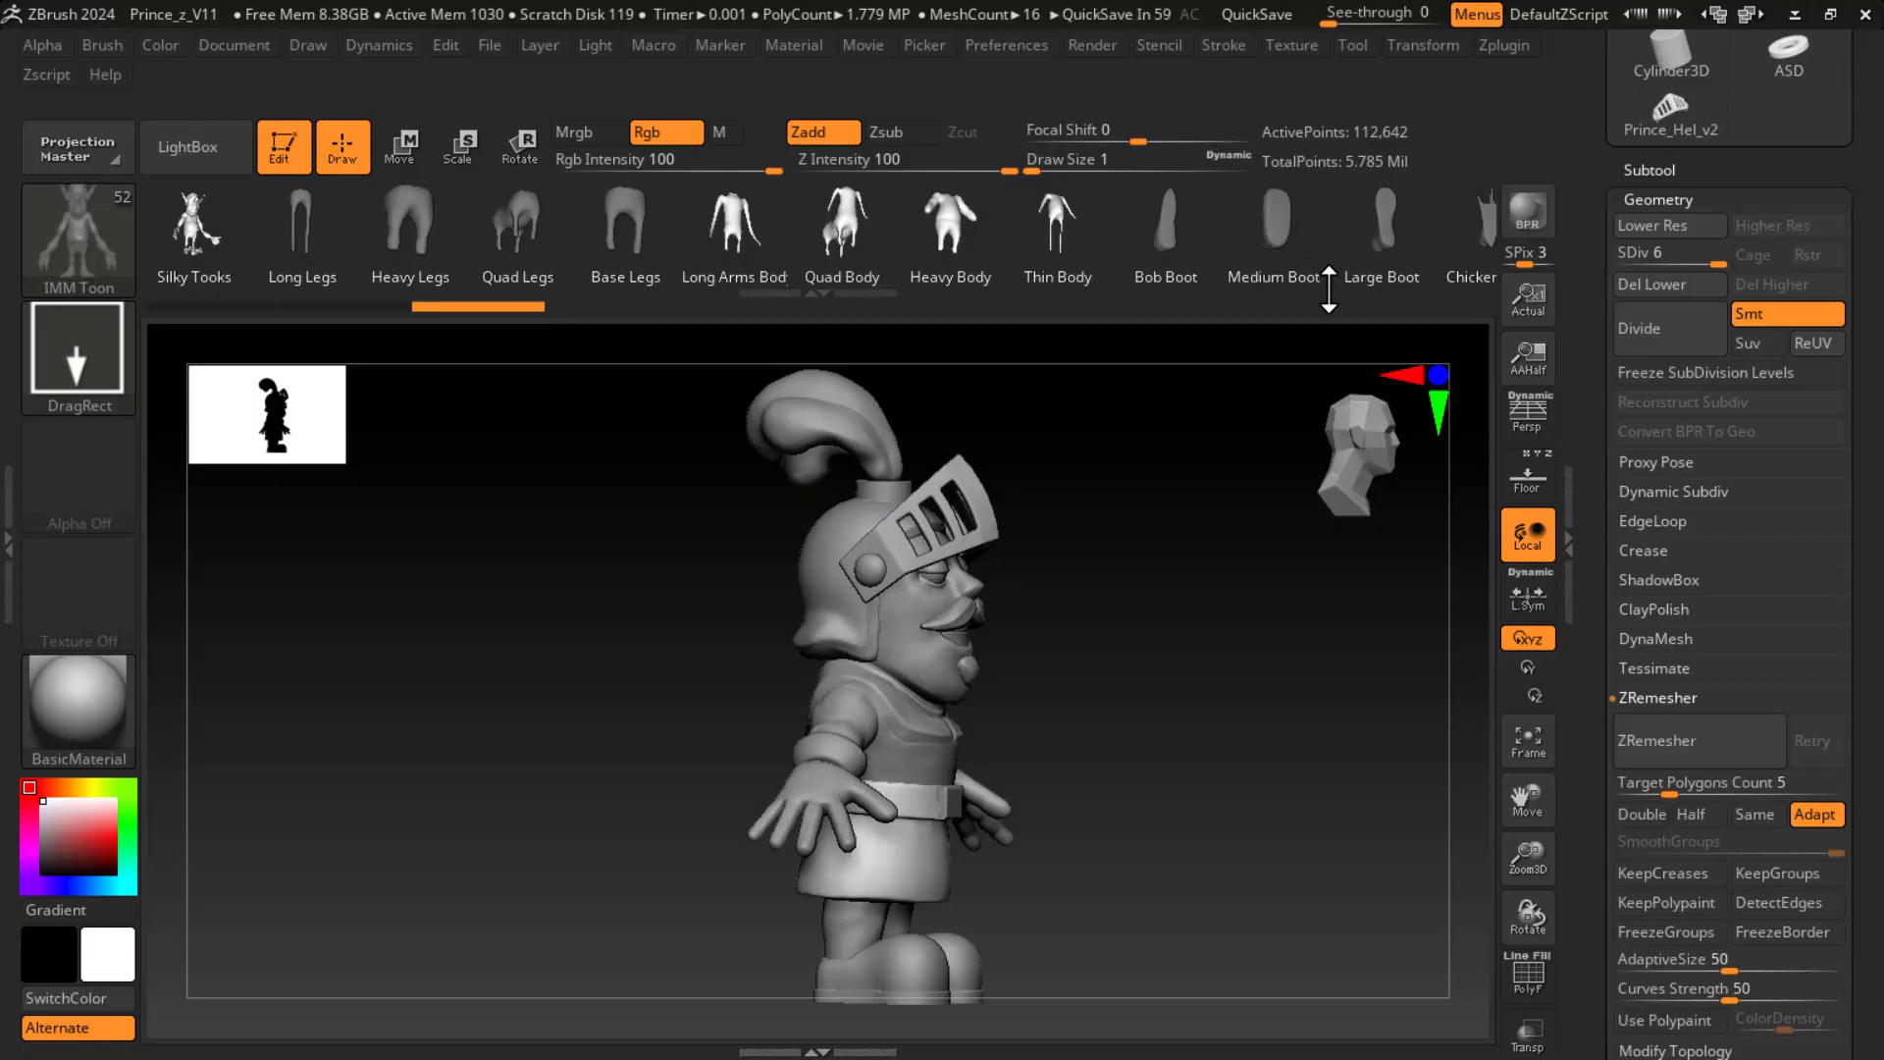
- Choose the IMM ZipperM insert-mesh brush to display its zipper parts
left_click(73, 245)
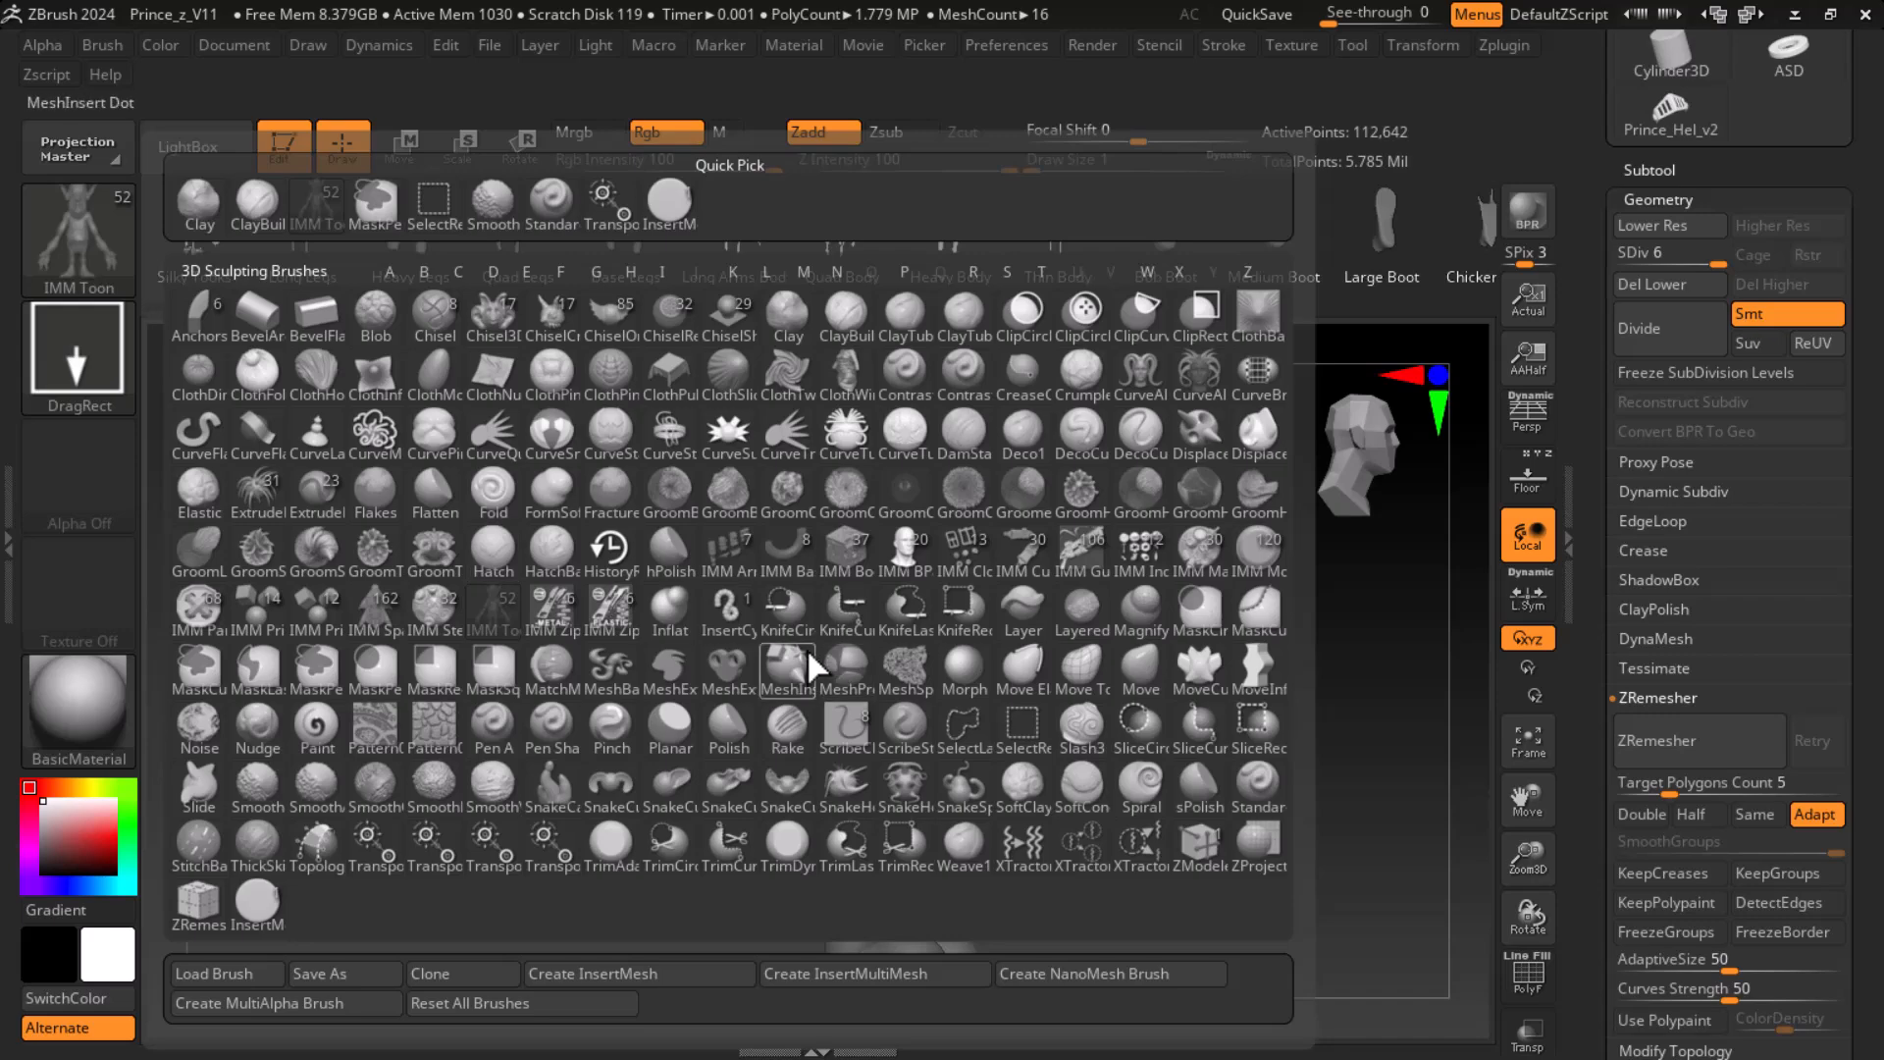
mouse_move(813, 669)
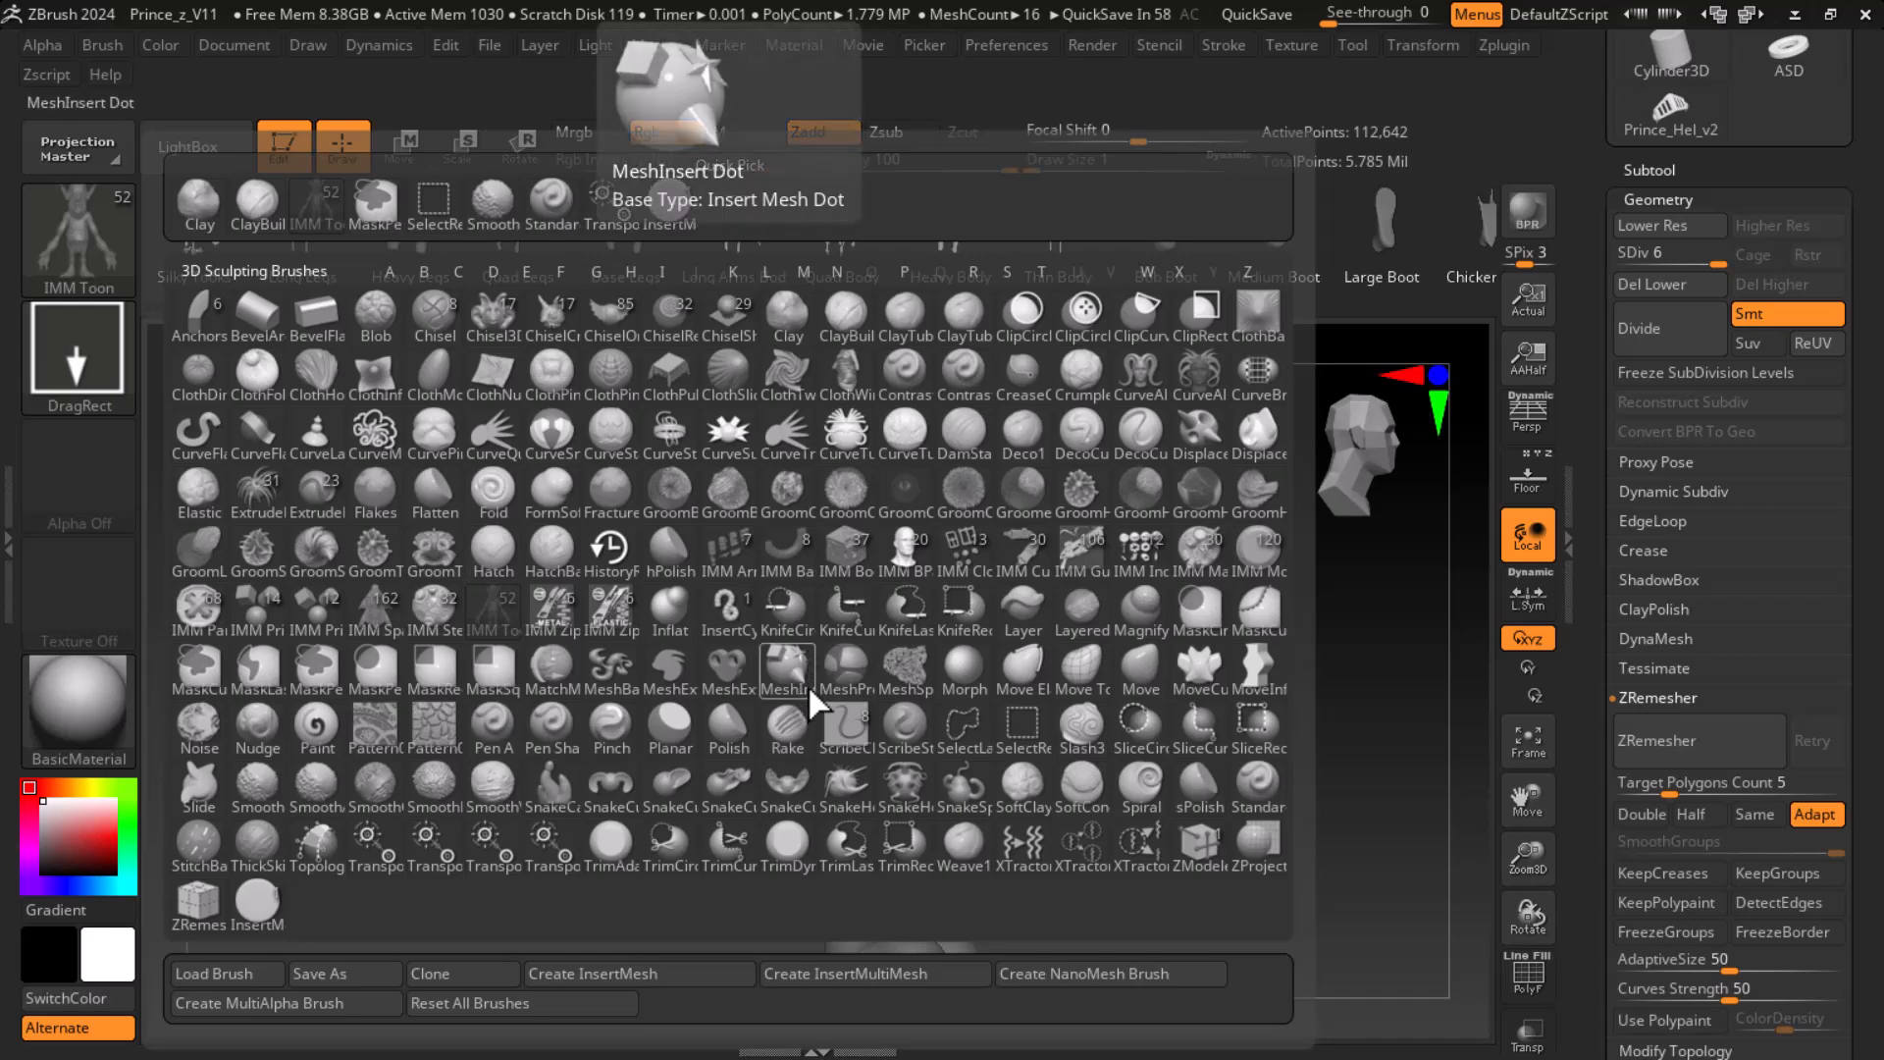
key("i")
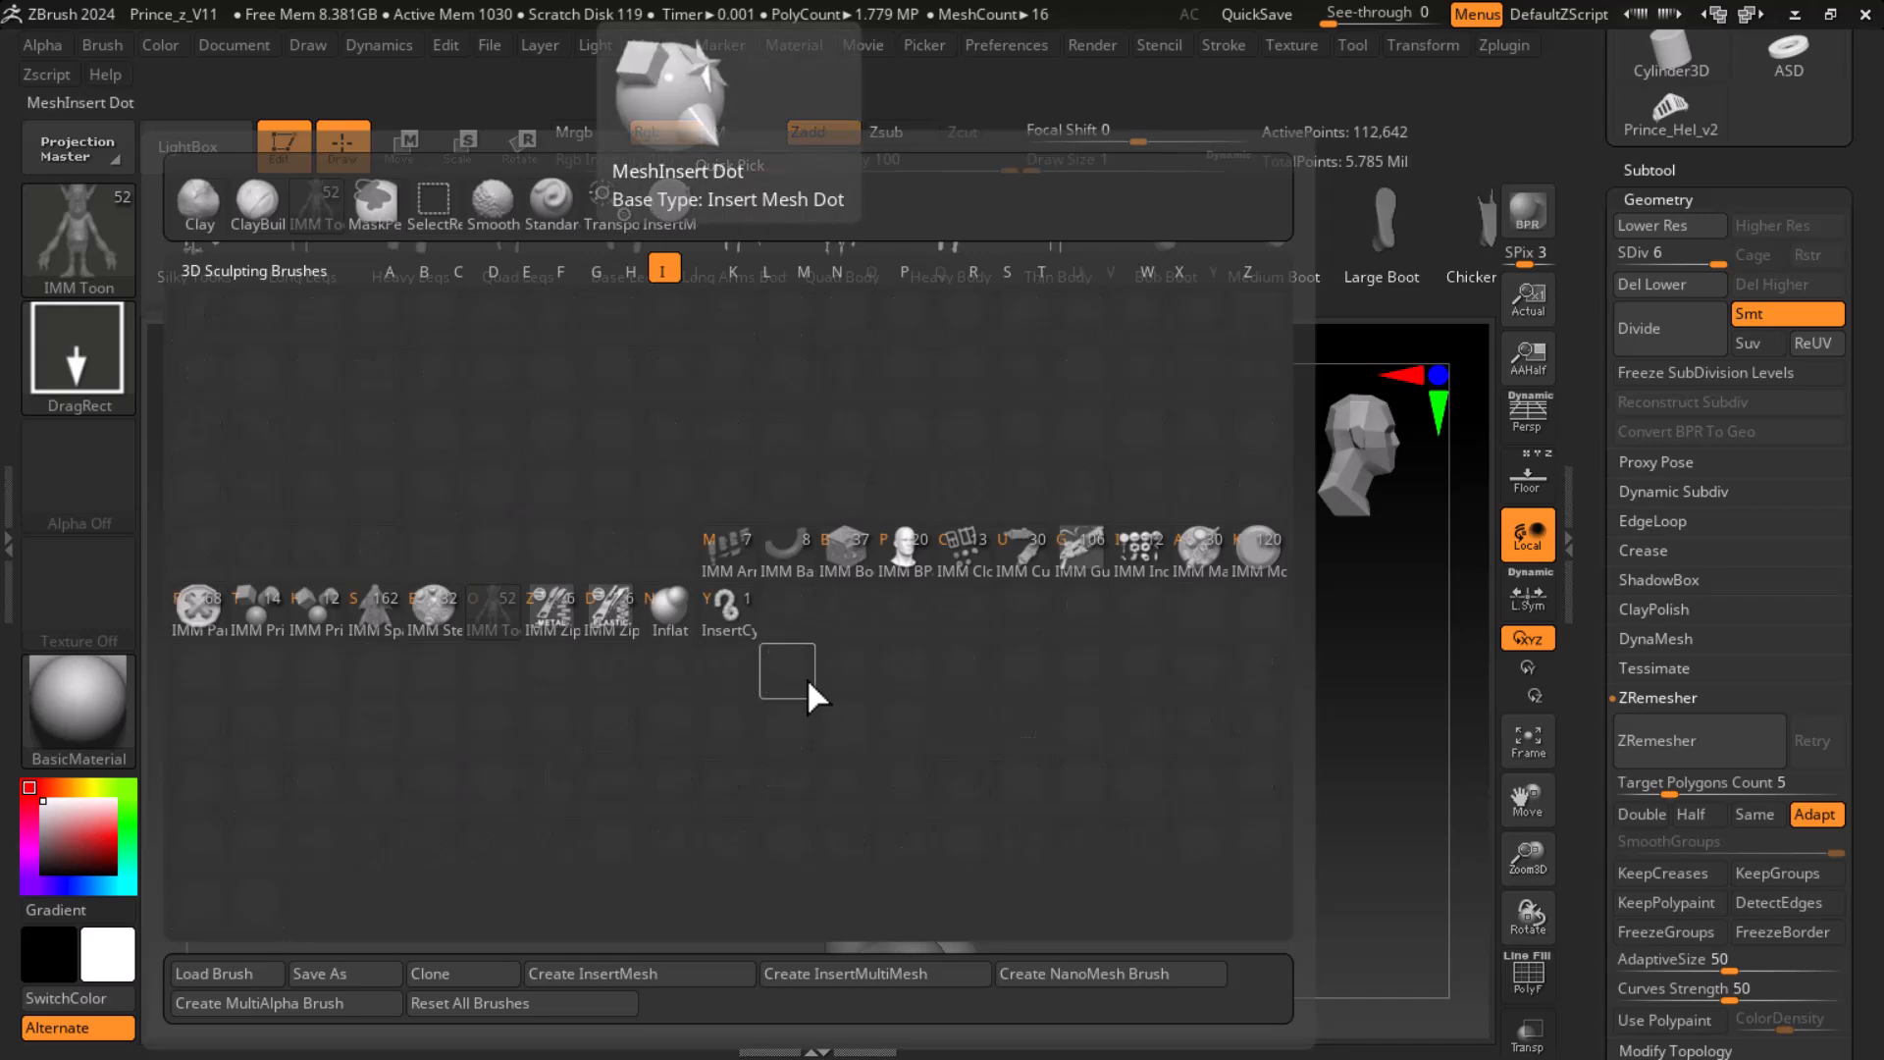
left_click(552, 633)
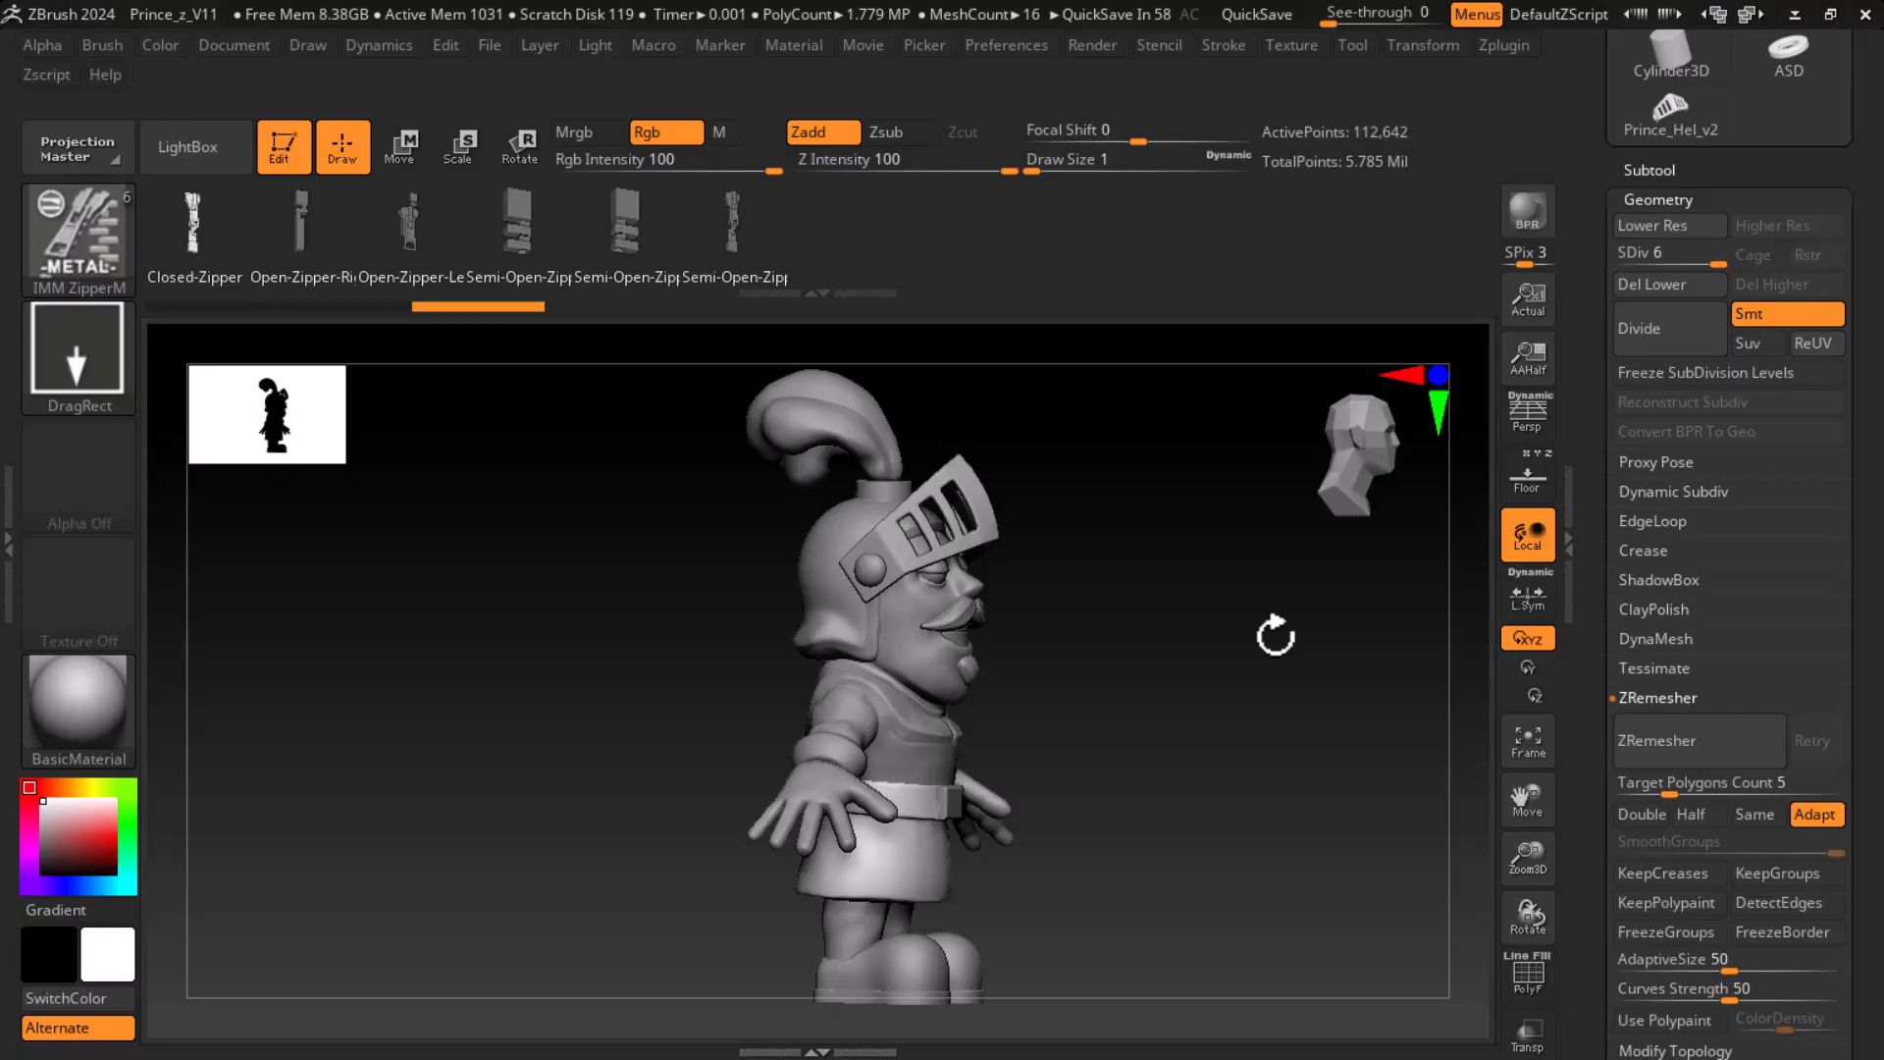
- Return the knight to a front view and choose the Planar brush
left_click(64, 246)
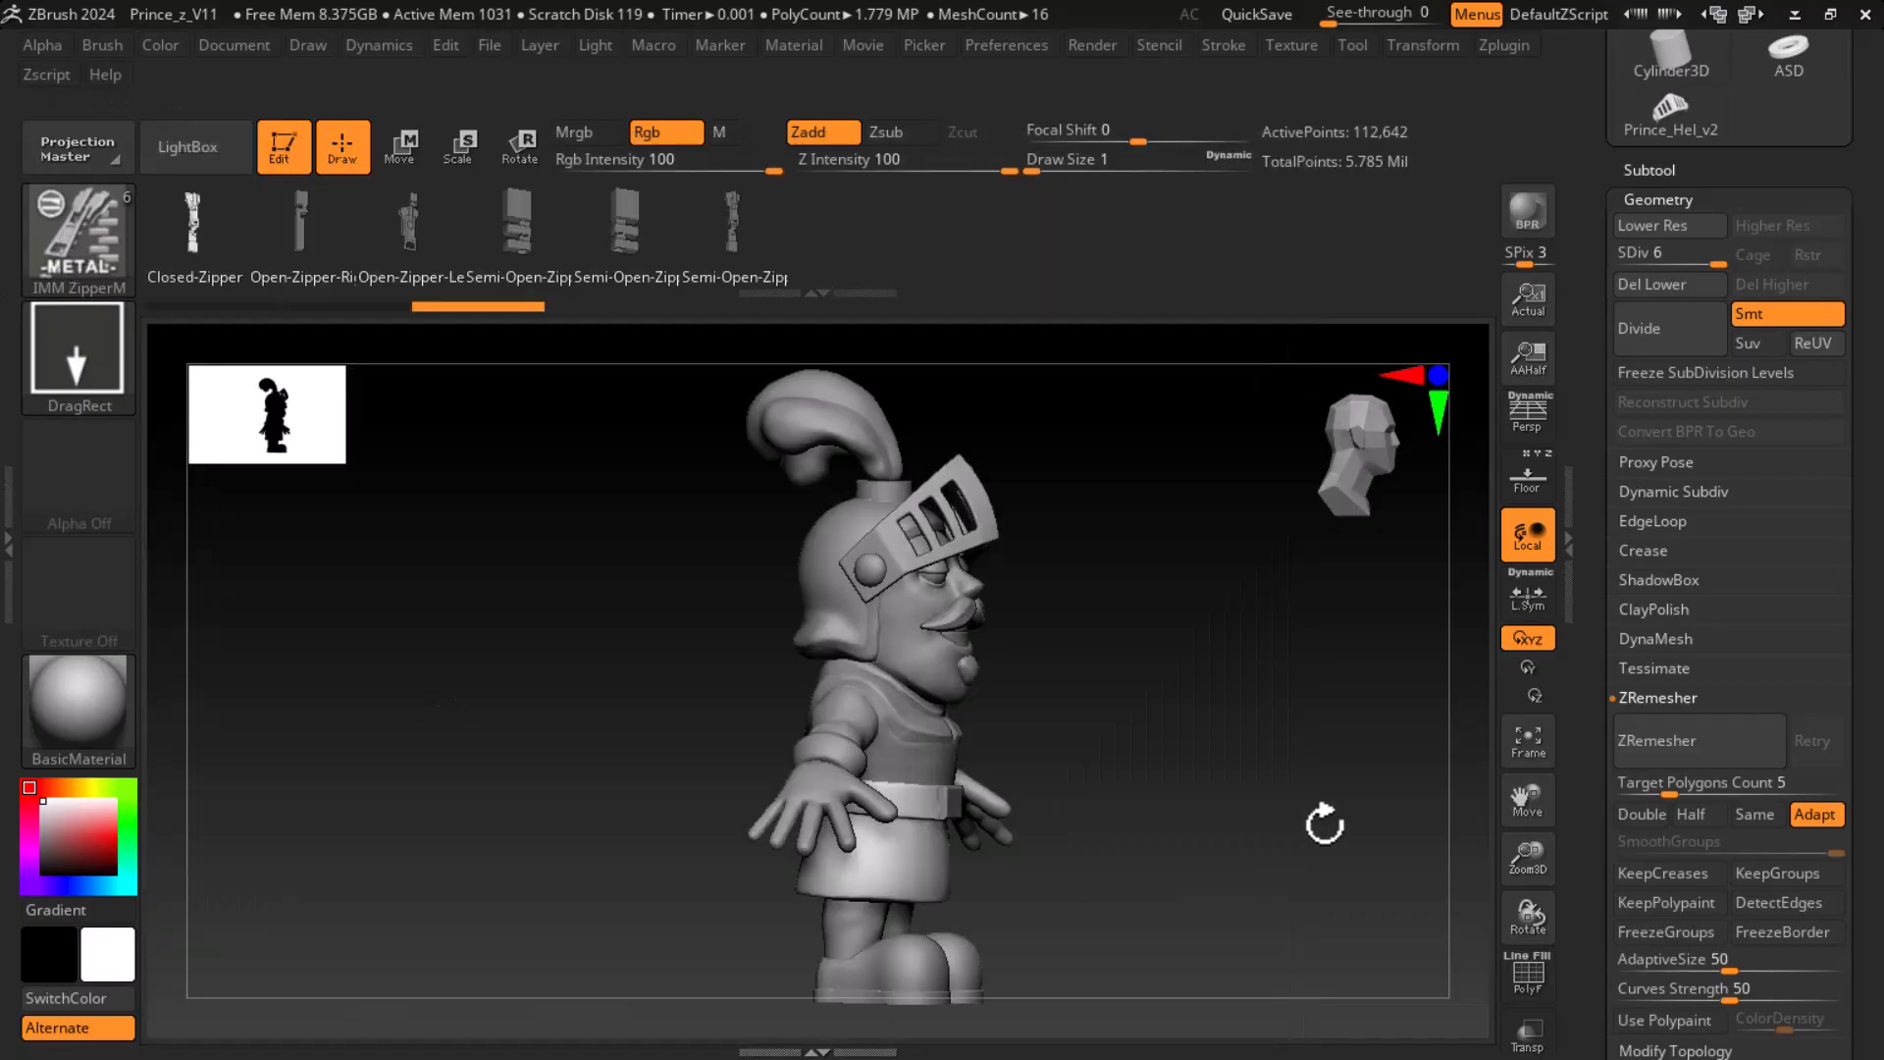
mouse_move(1251, 738)
left_mouse_down()
mouse_move(1177, 726)
mouse_move(1276, 722)
left_mouse_up()
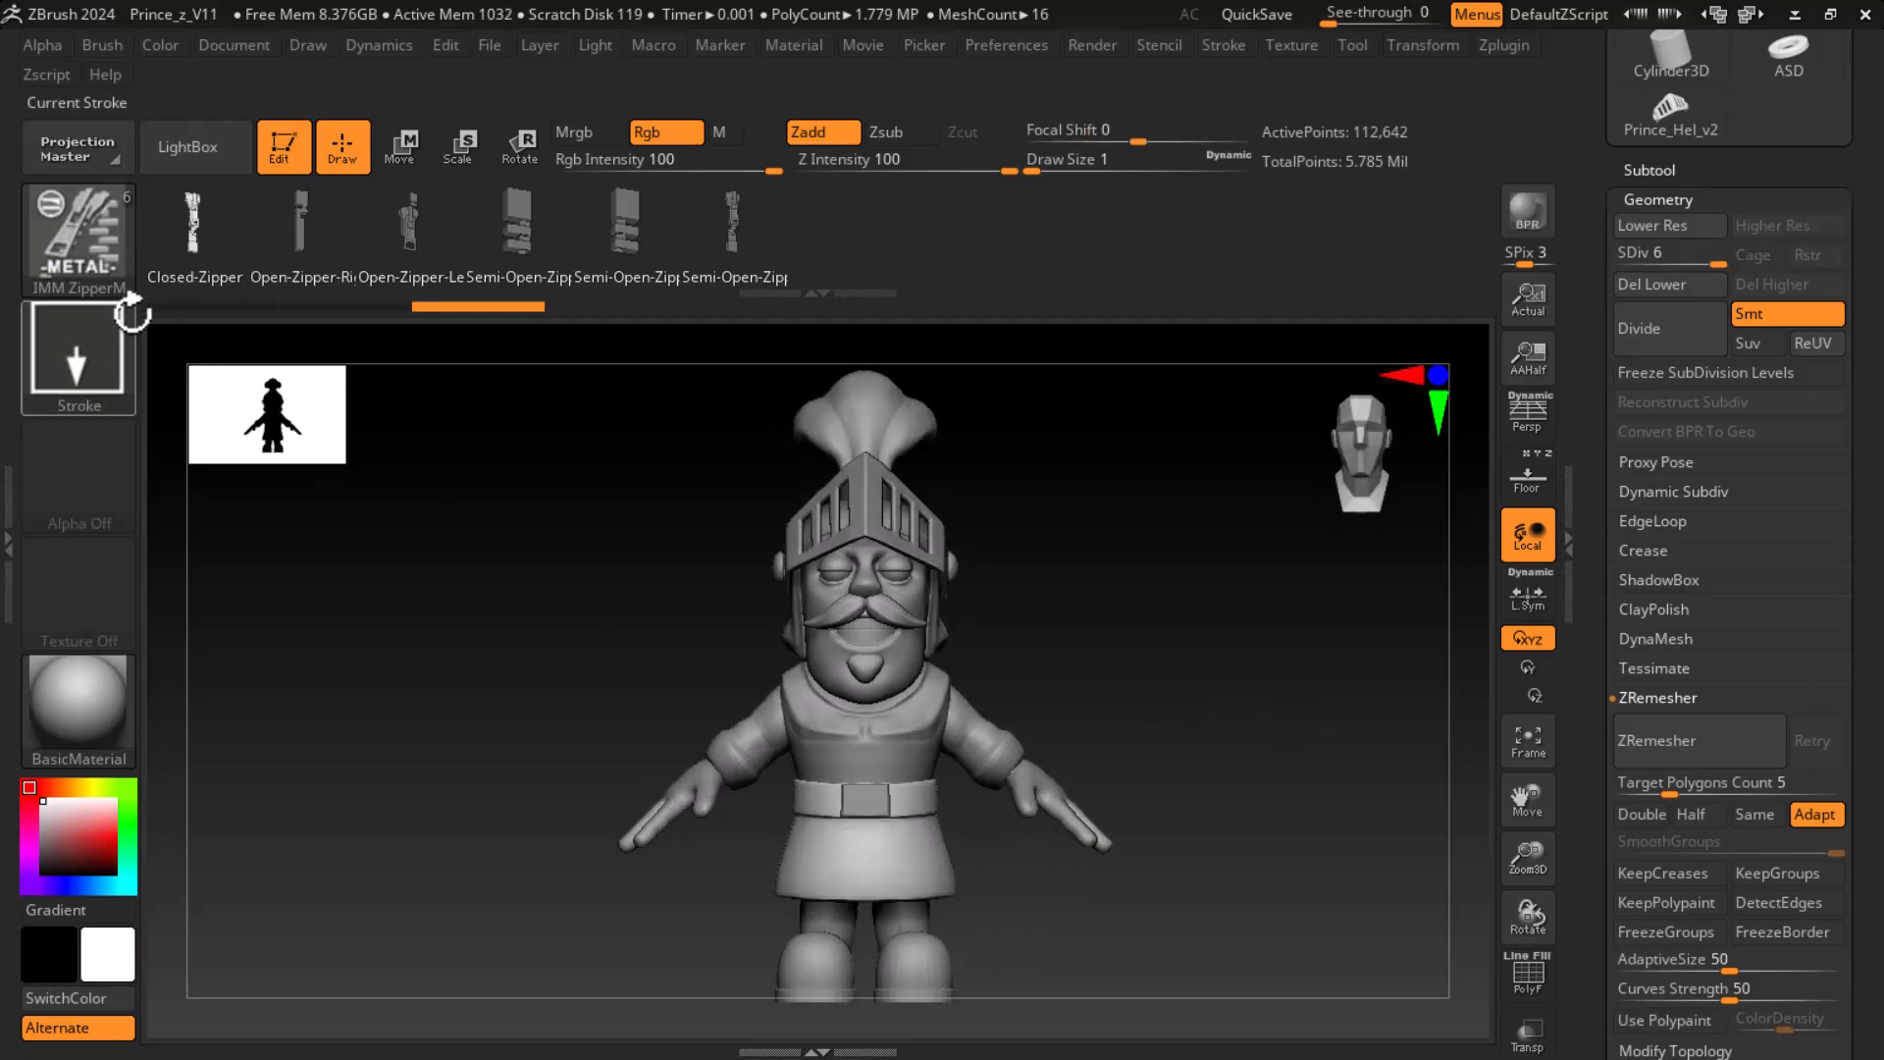
left_click(67, 240)
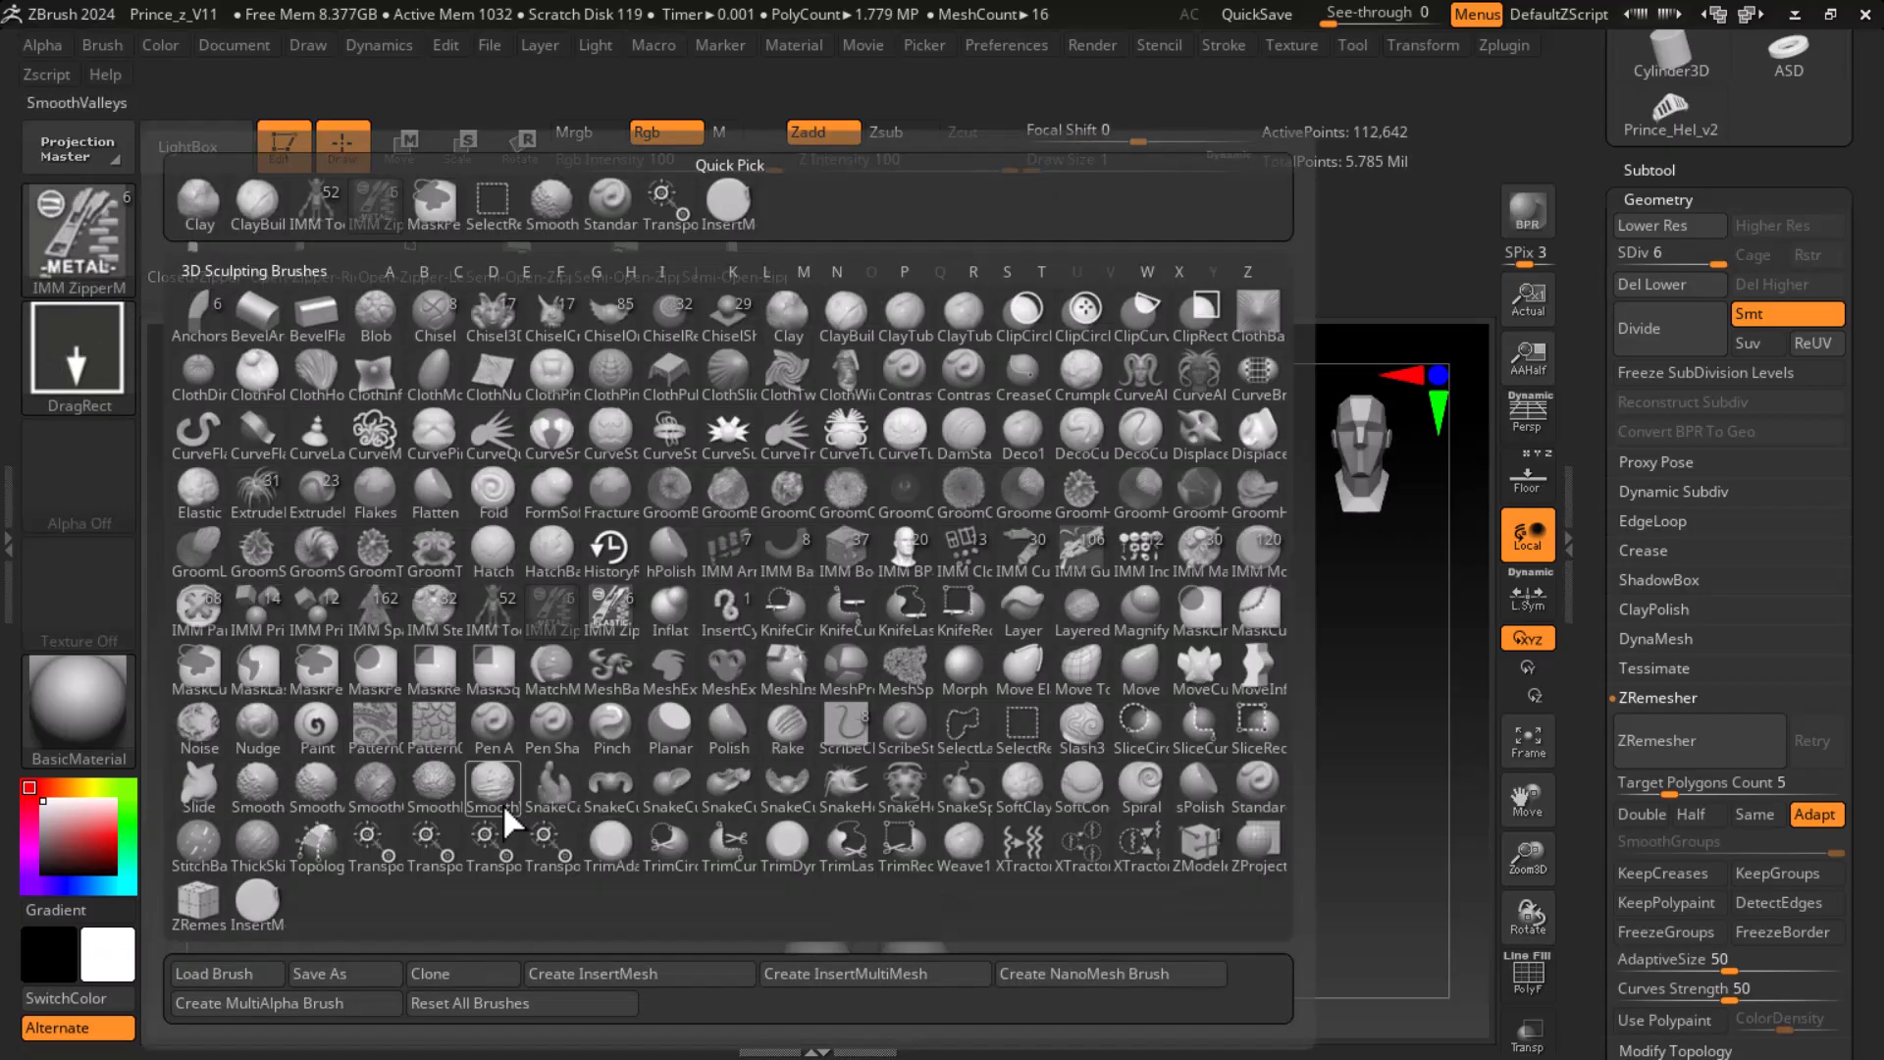
left_click(676, 733)
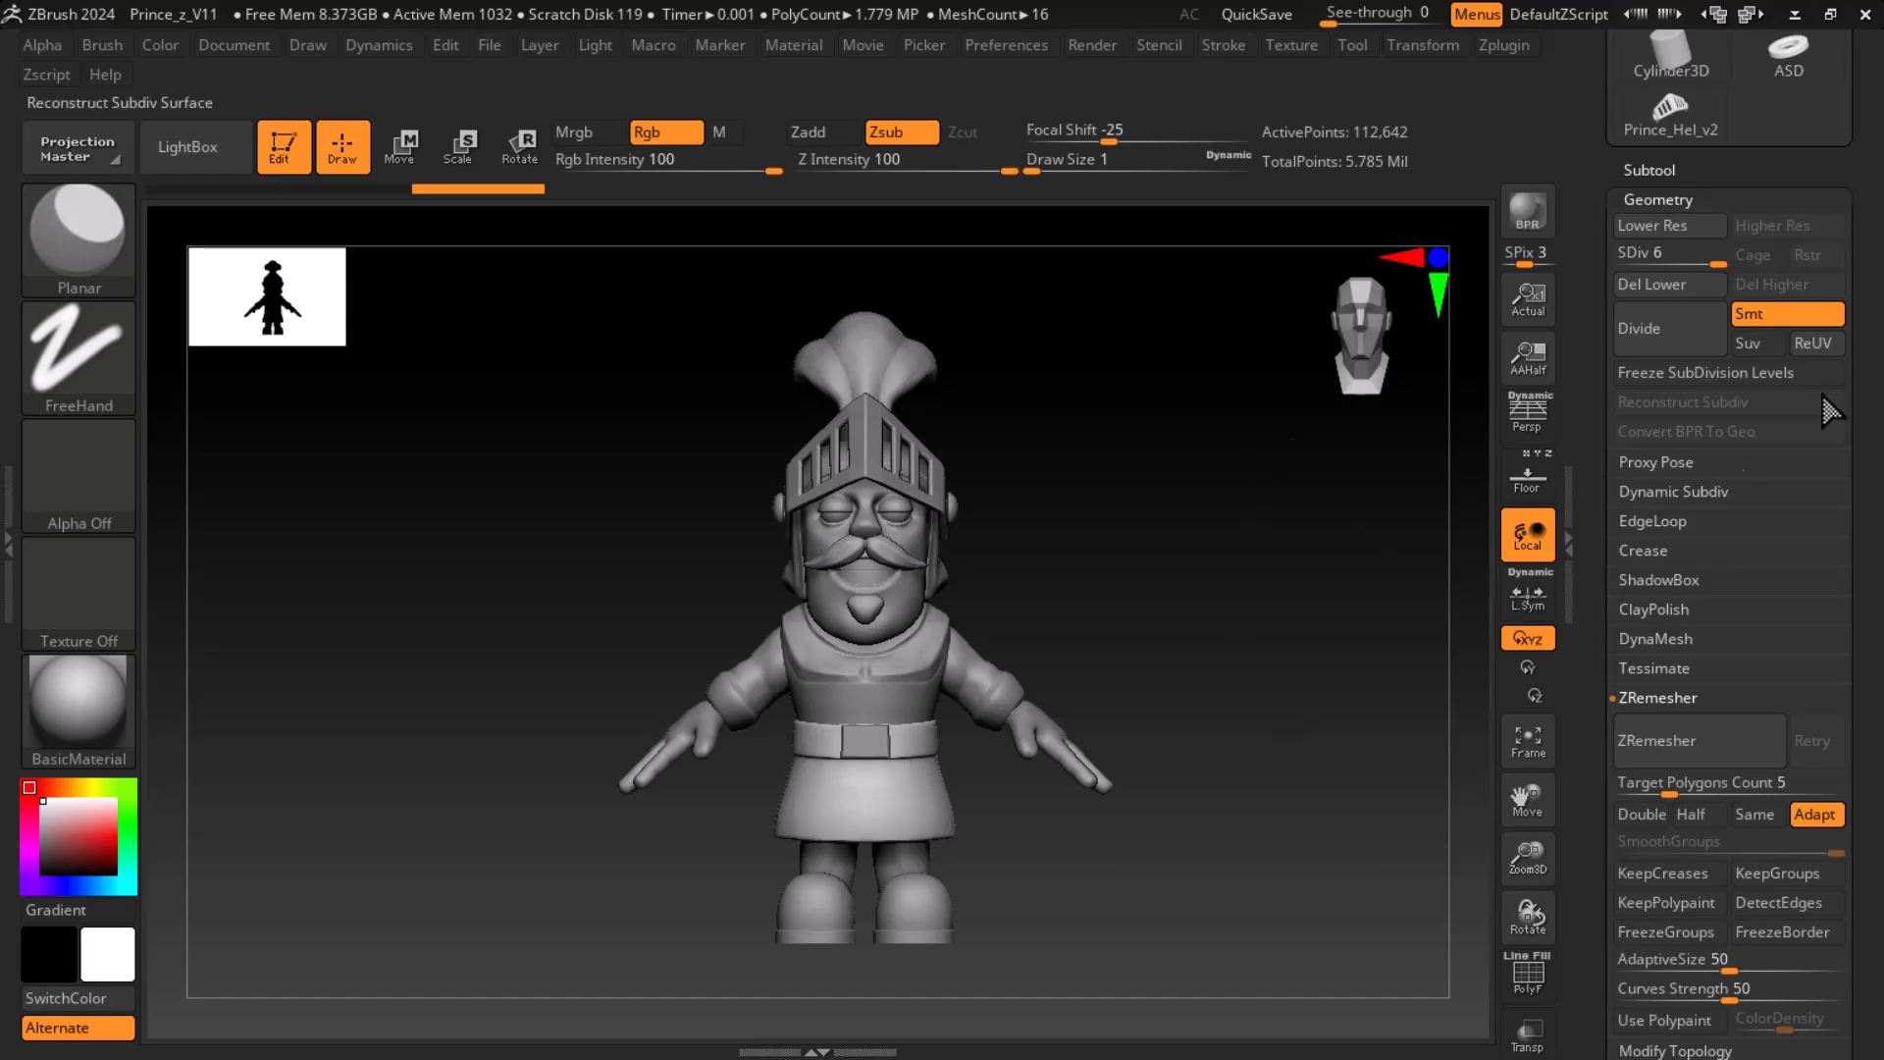
- Load the compact_UI_brush_materials interface layout and check the skirt scales in the reference image
left_click(1747, 14)
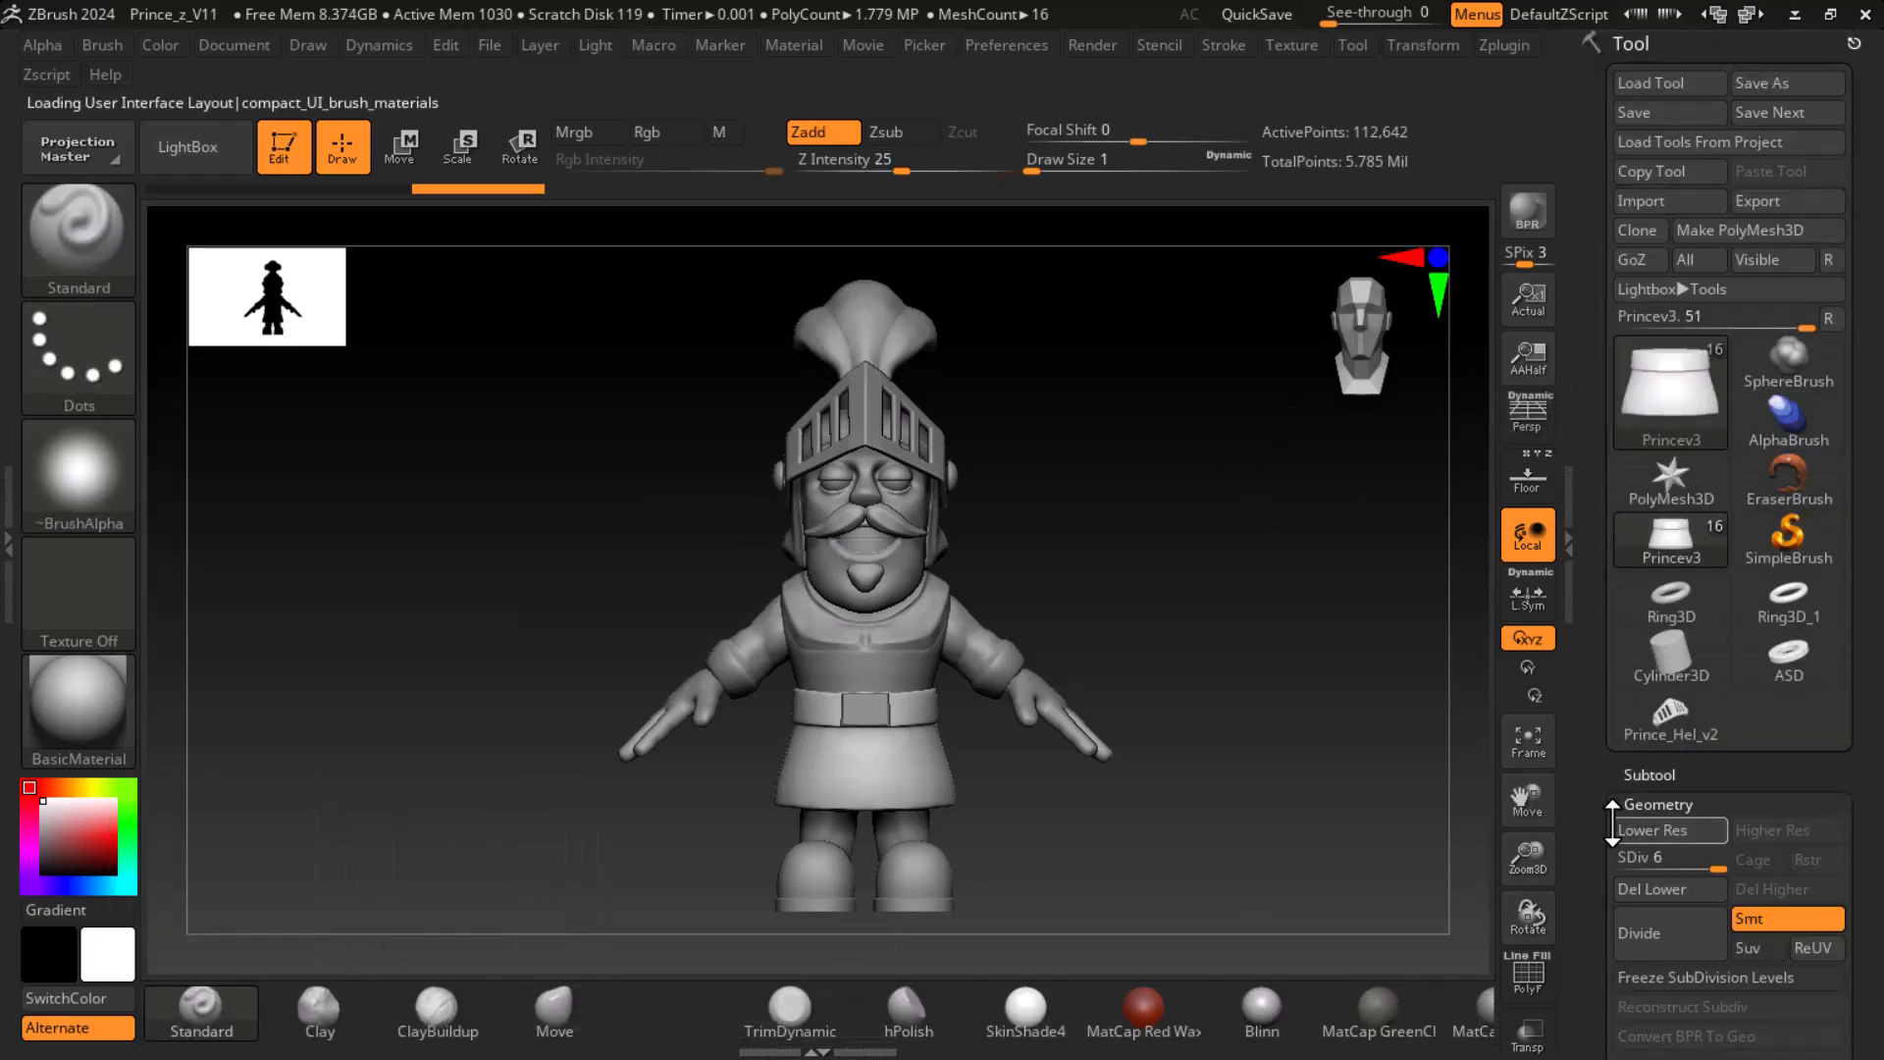
left_click_drag(1591, 822, 1585, 752)
key("super")
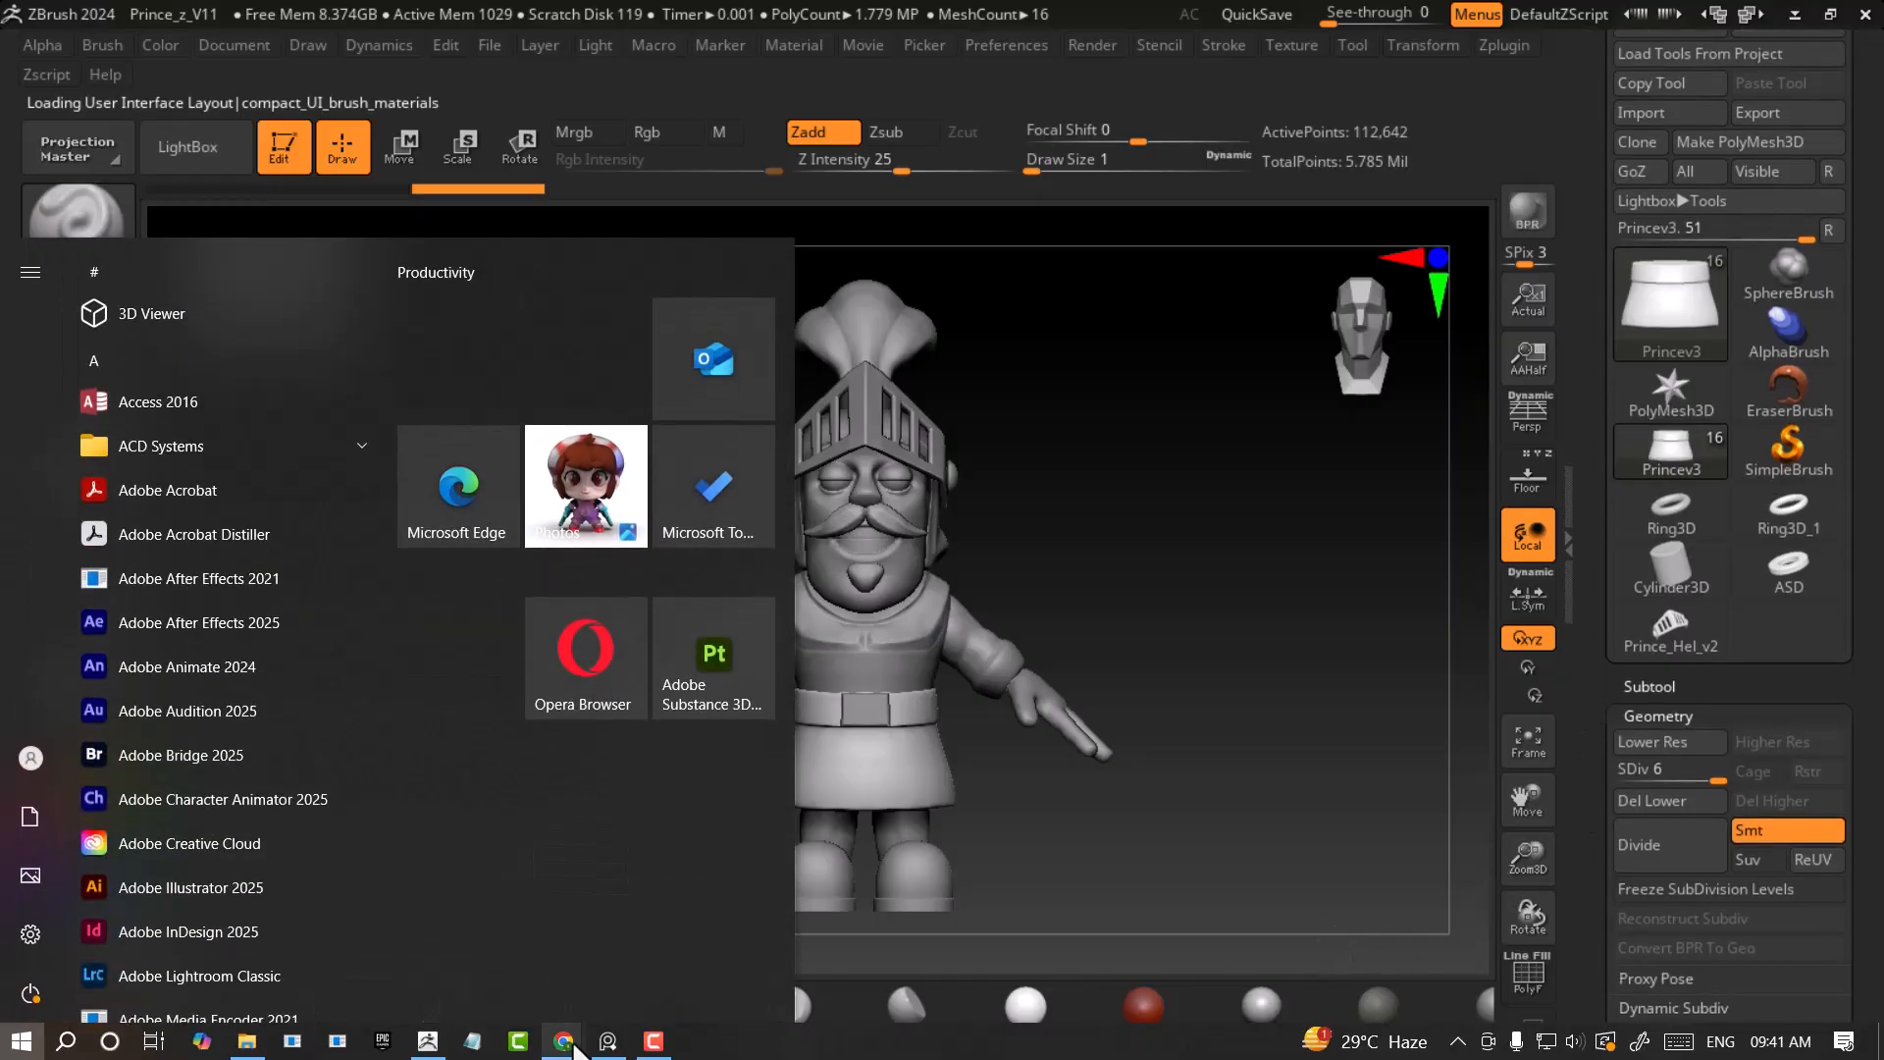
left_click(605, 1045)
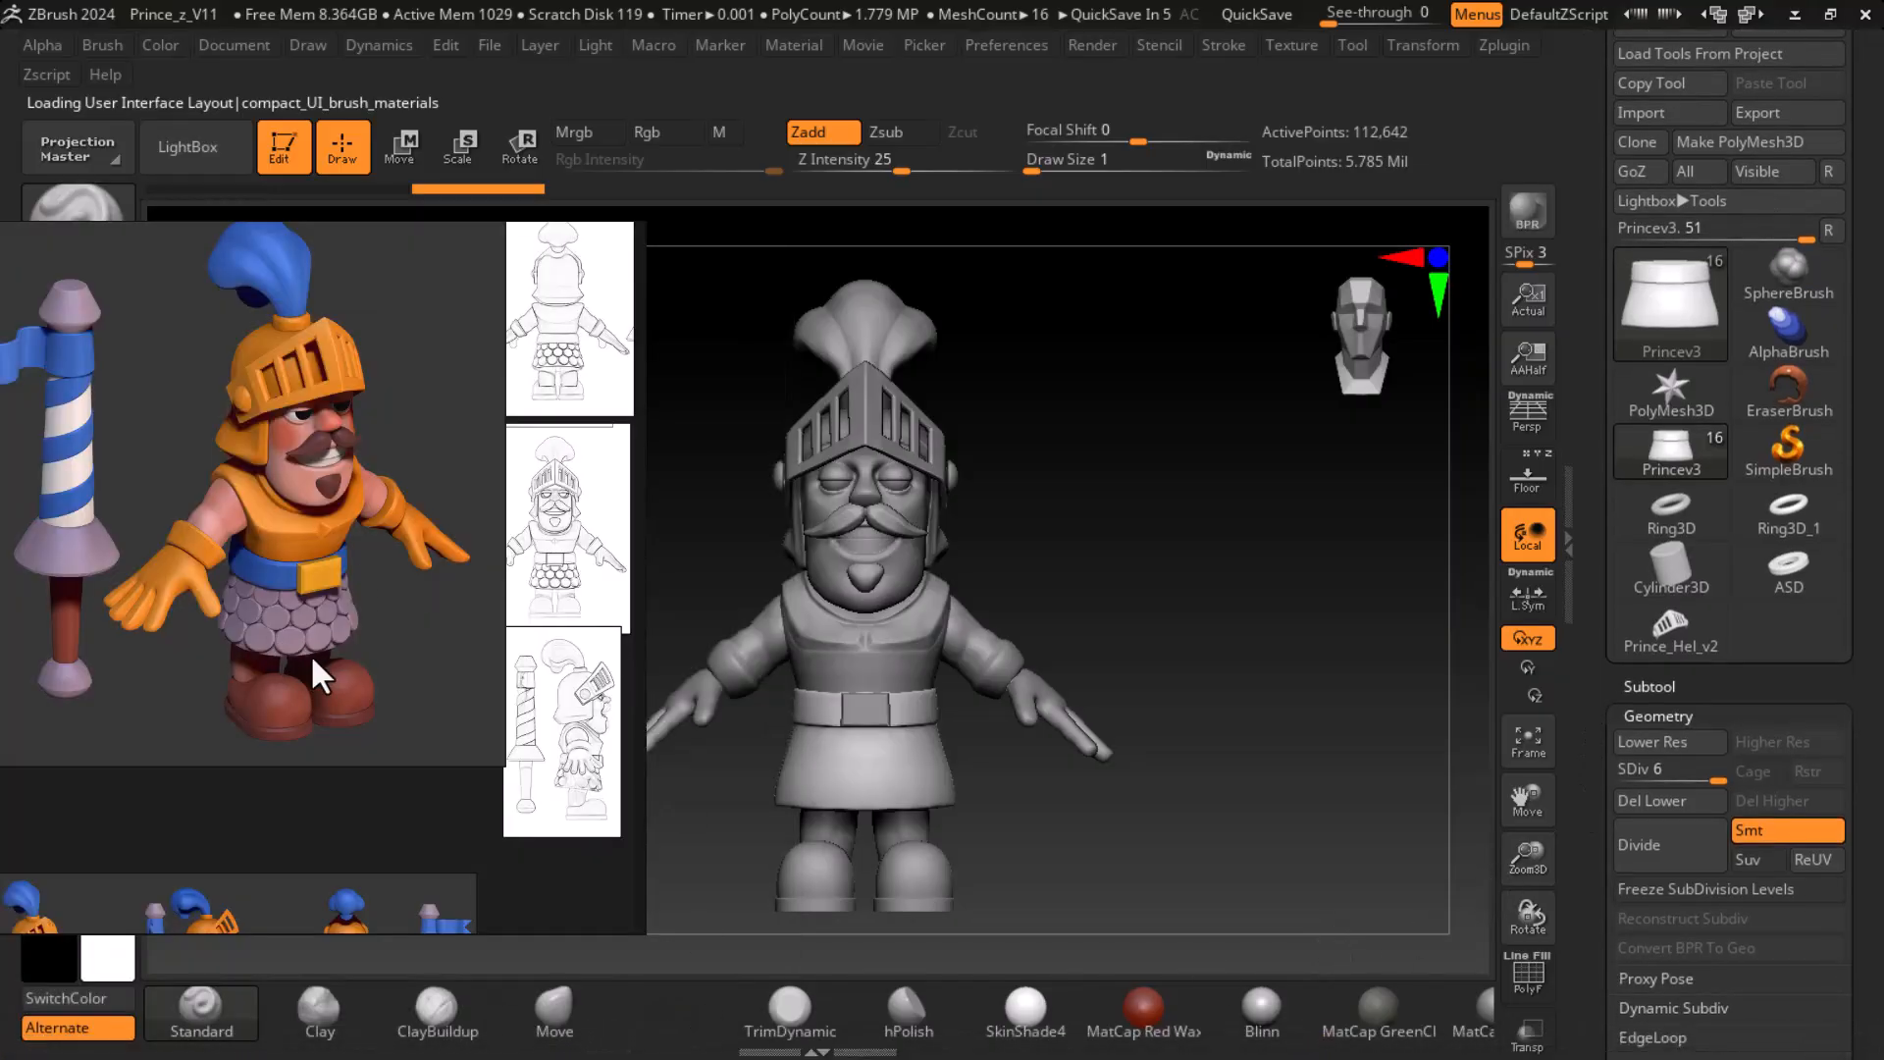
left_click(563, 257)
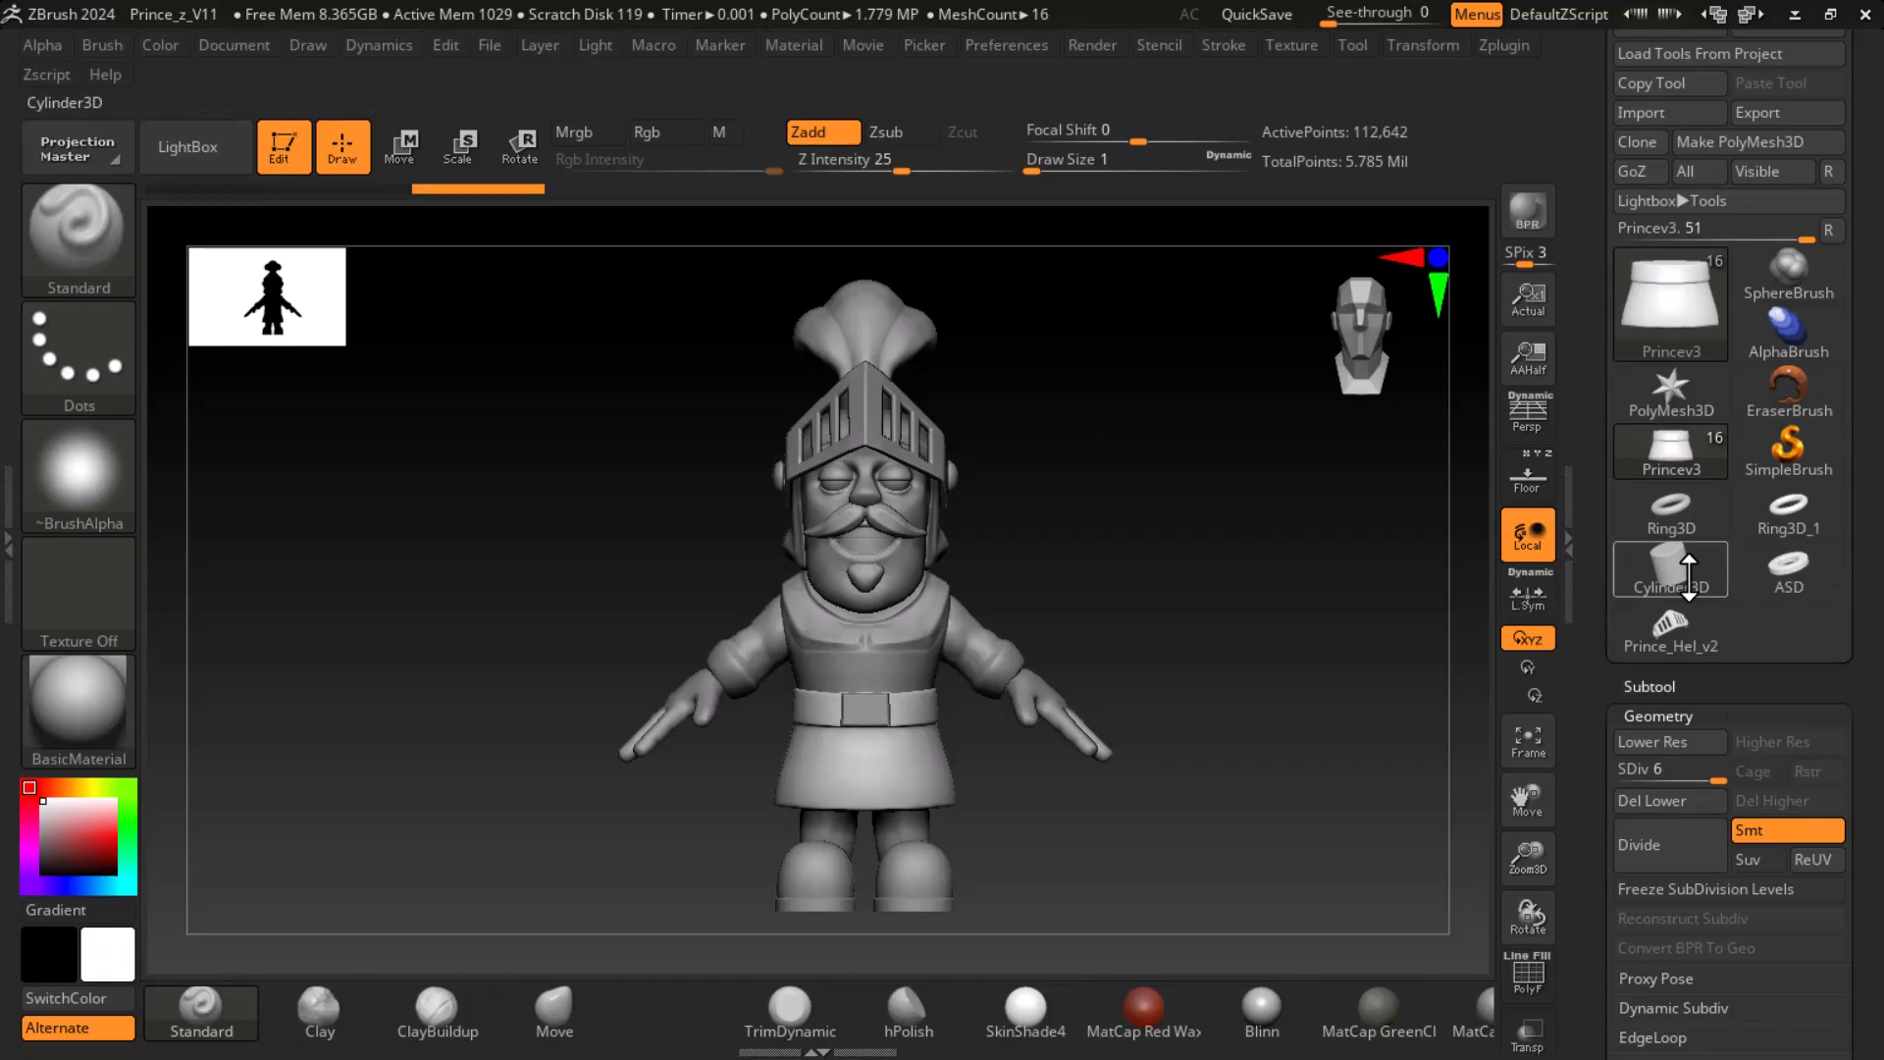
- Leave editing of the knight via SimpleBrush and choose the Cylinder3D primitive as the active tool
mouse_move(1686, 577)
left_click(1788, 446)
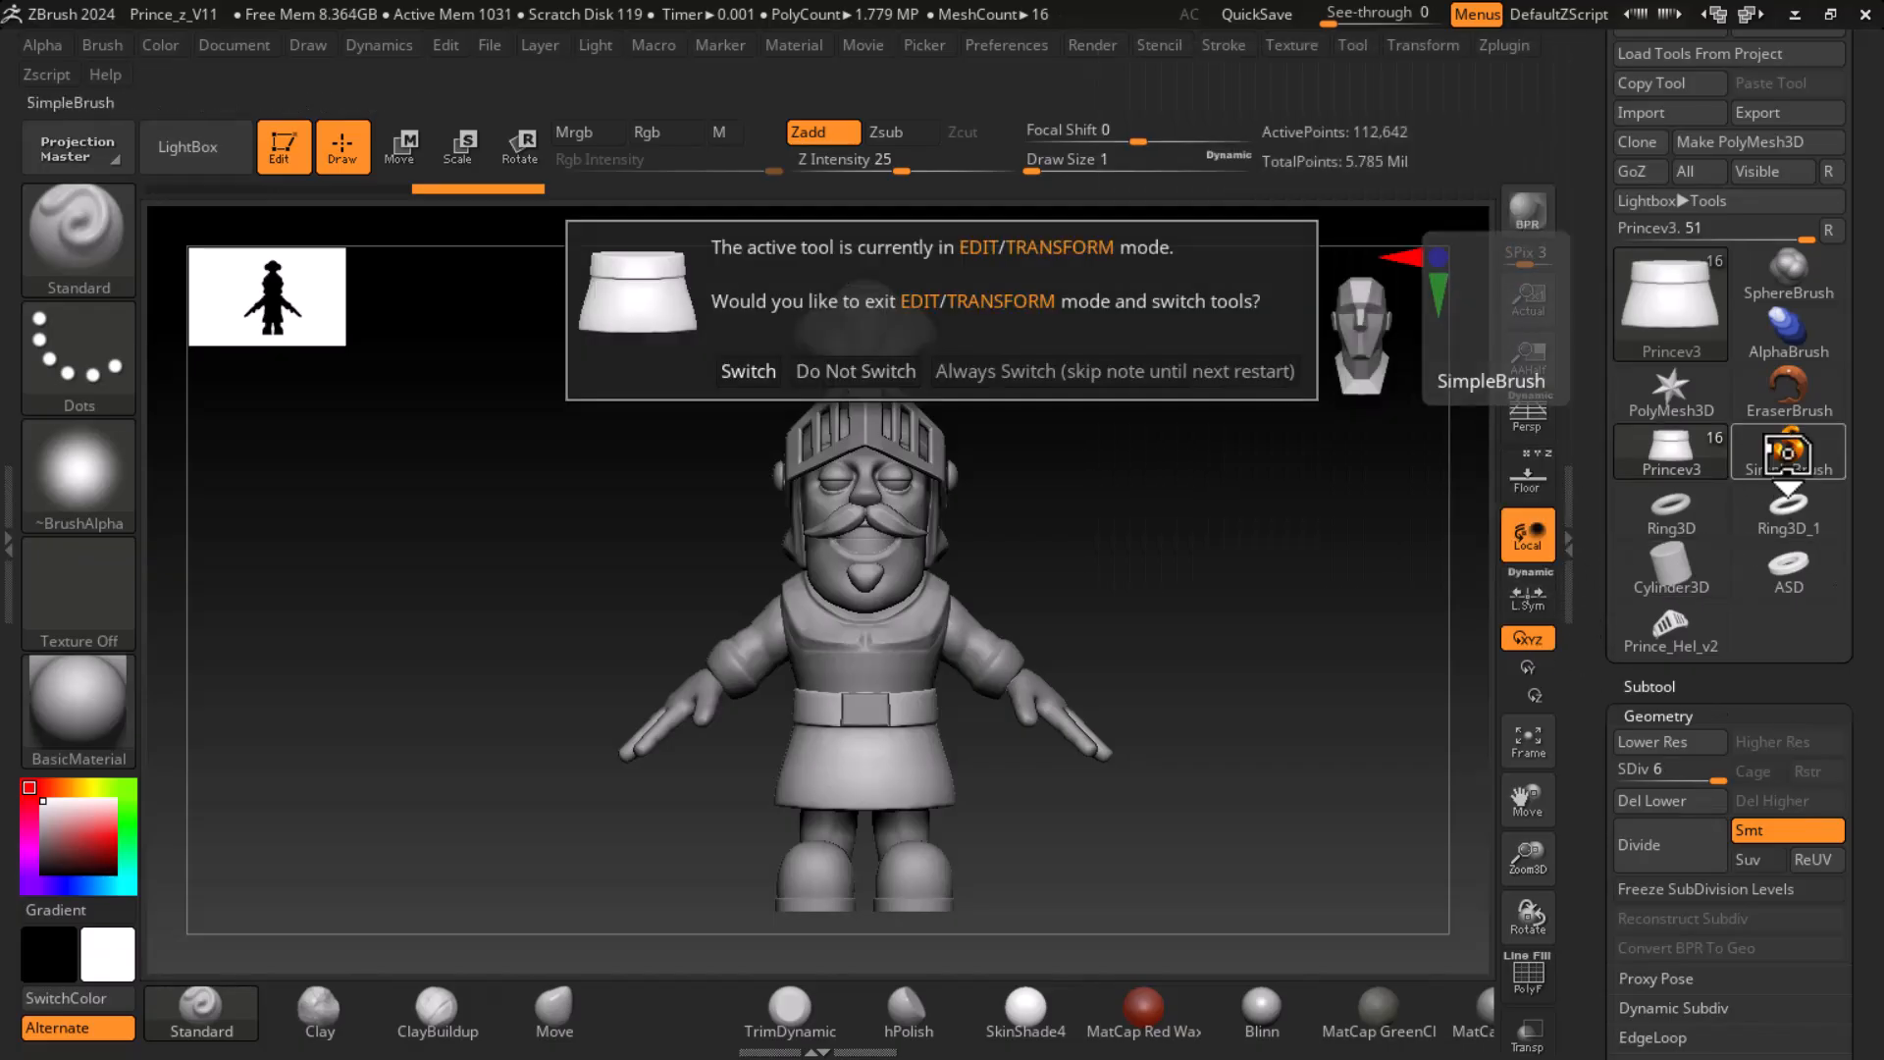
left_click(748, 371)
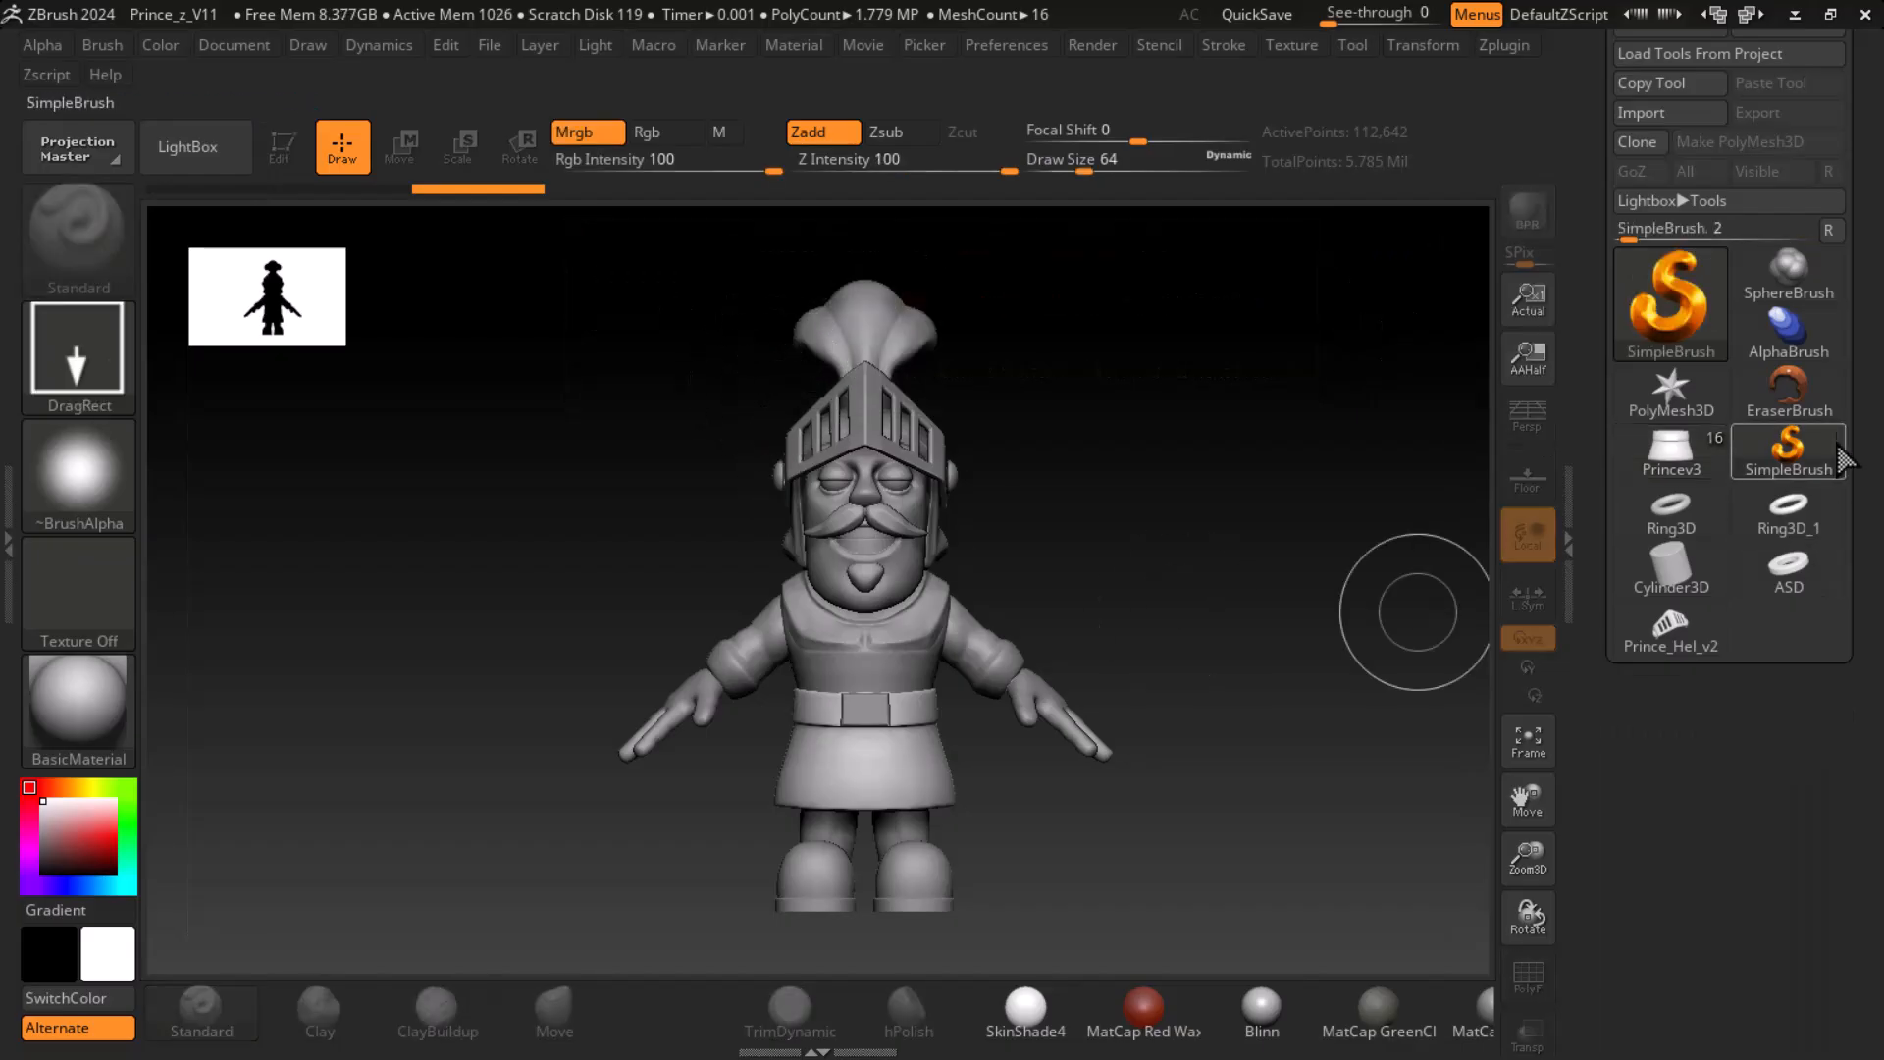
left_click(1694, 310)
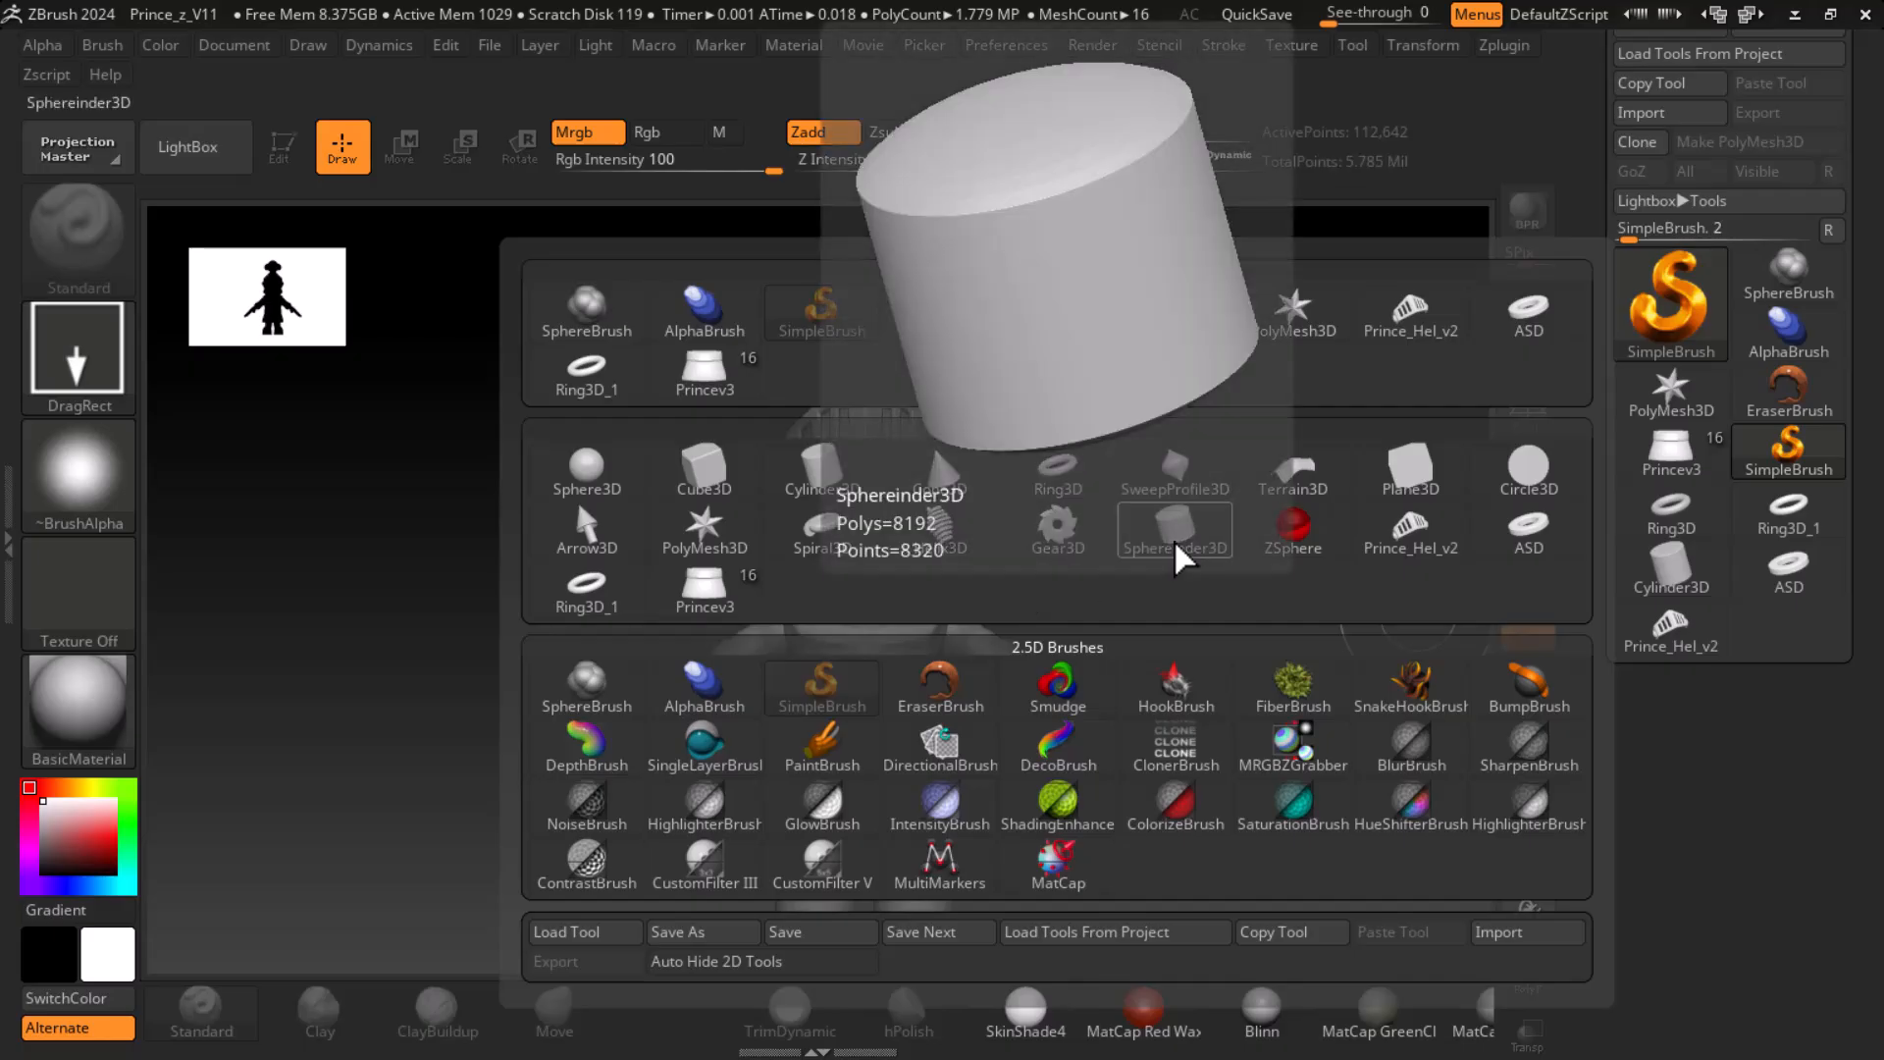
left_click(808, 491)
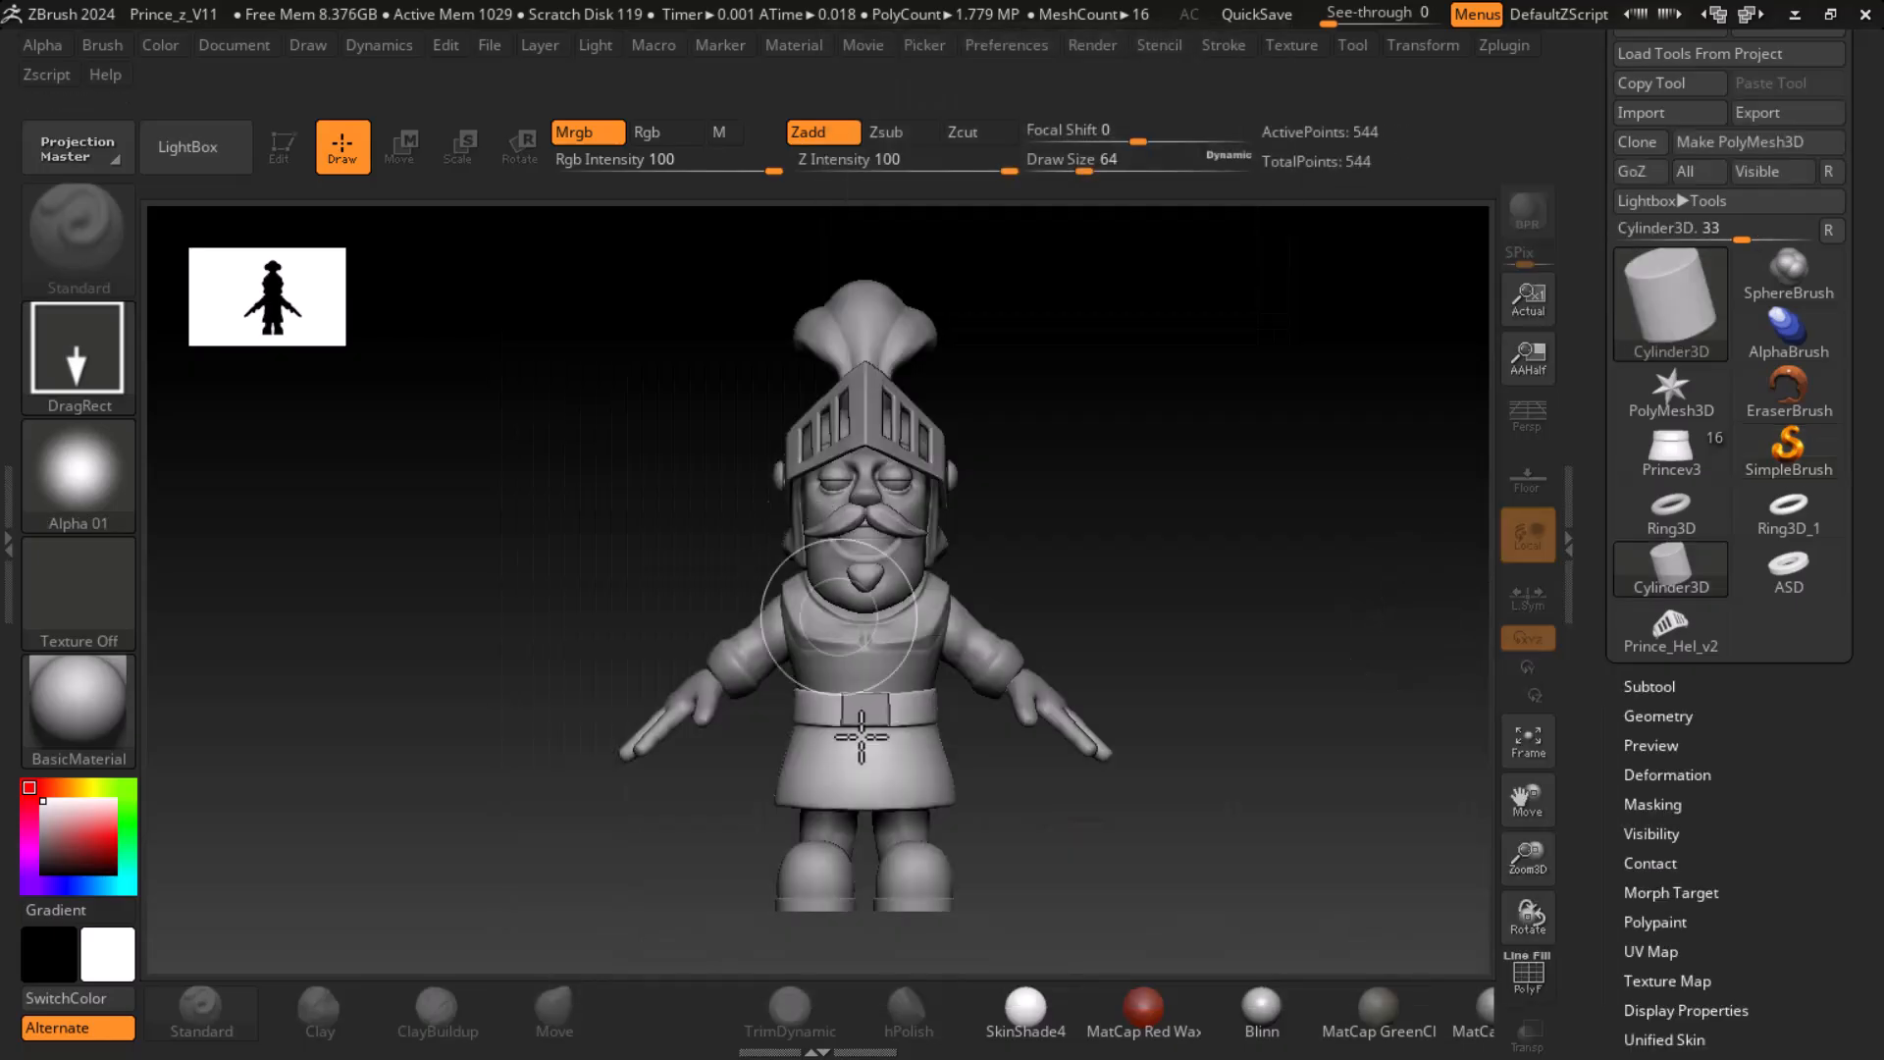
- Draw the cylinder in Edit mode and clear the canvas of everything else
left_click_drag(1128, 583, 1140, 698)
left_click(282, 146)
key("ctrl")
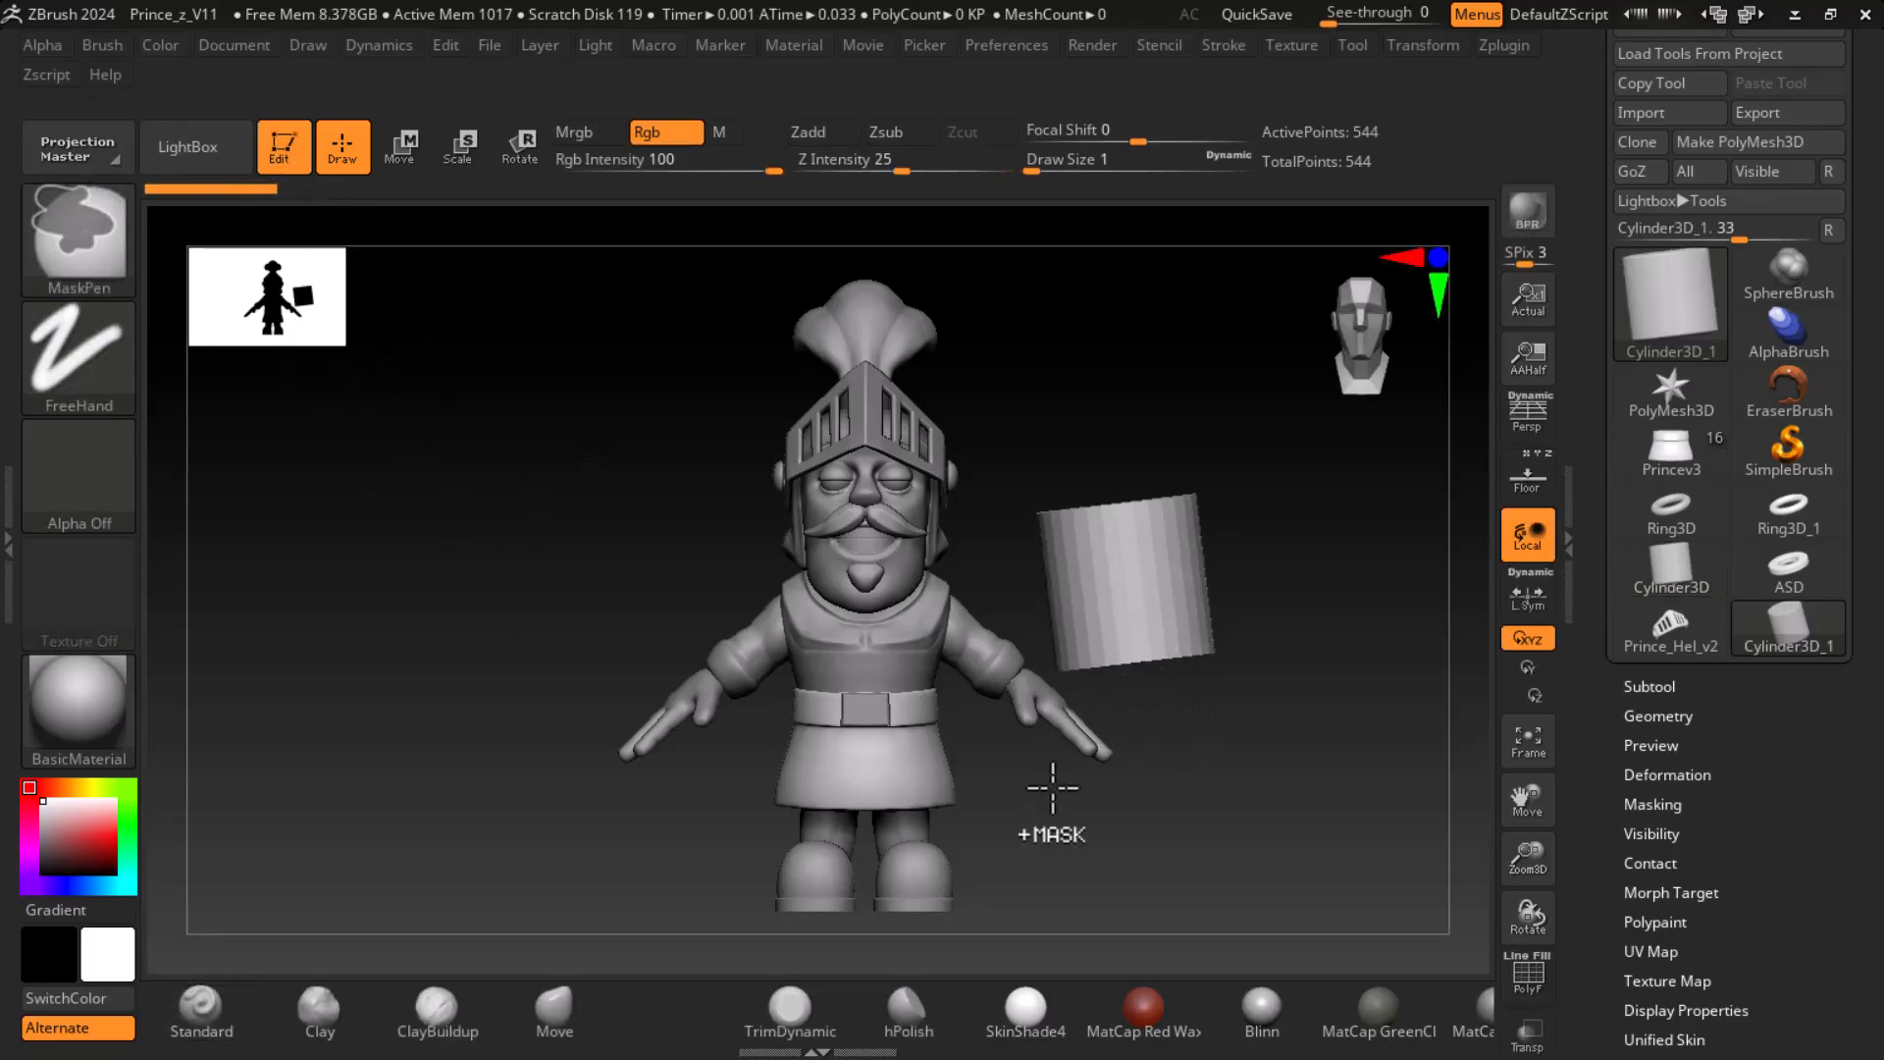
key("ctrl+n")
left_click_drag(1250, 745, 1309, 749, "shift")
key("f")
- Display the cylinder's polyframe and open its Initialize settings
mouse_move(1611, 844)
left_mouse_down()
mouse_move(1598, 631)
mouse_move(1603, 678)
left_mouse_up()
left_click_drag(1081, 695, 1192, 736)
key("shift")
key("shift+f")
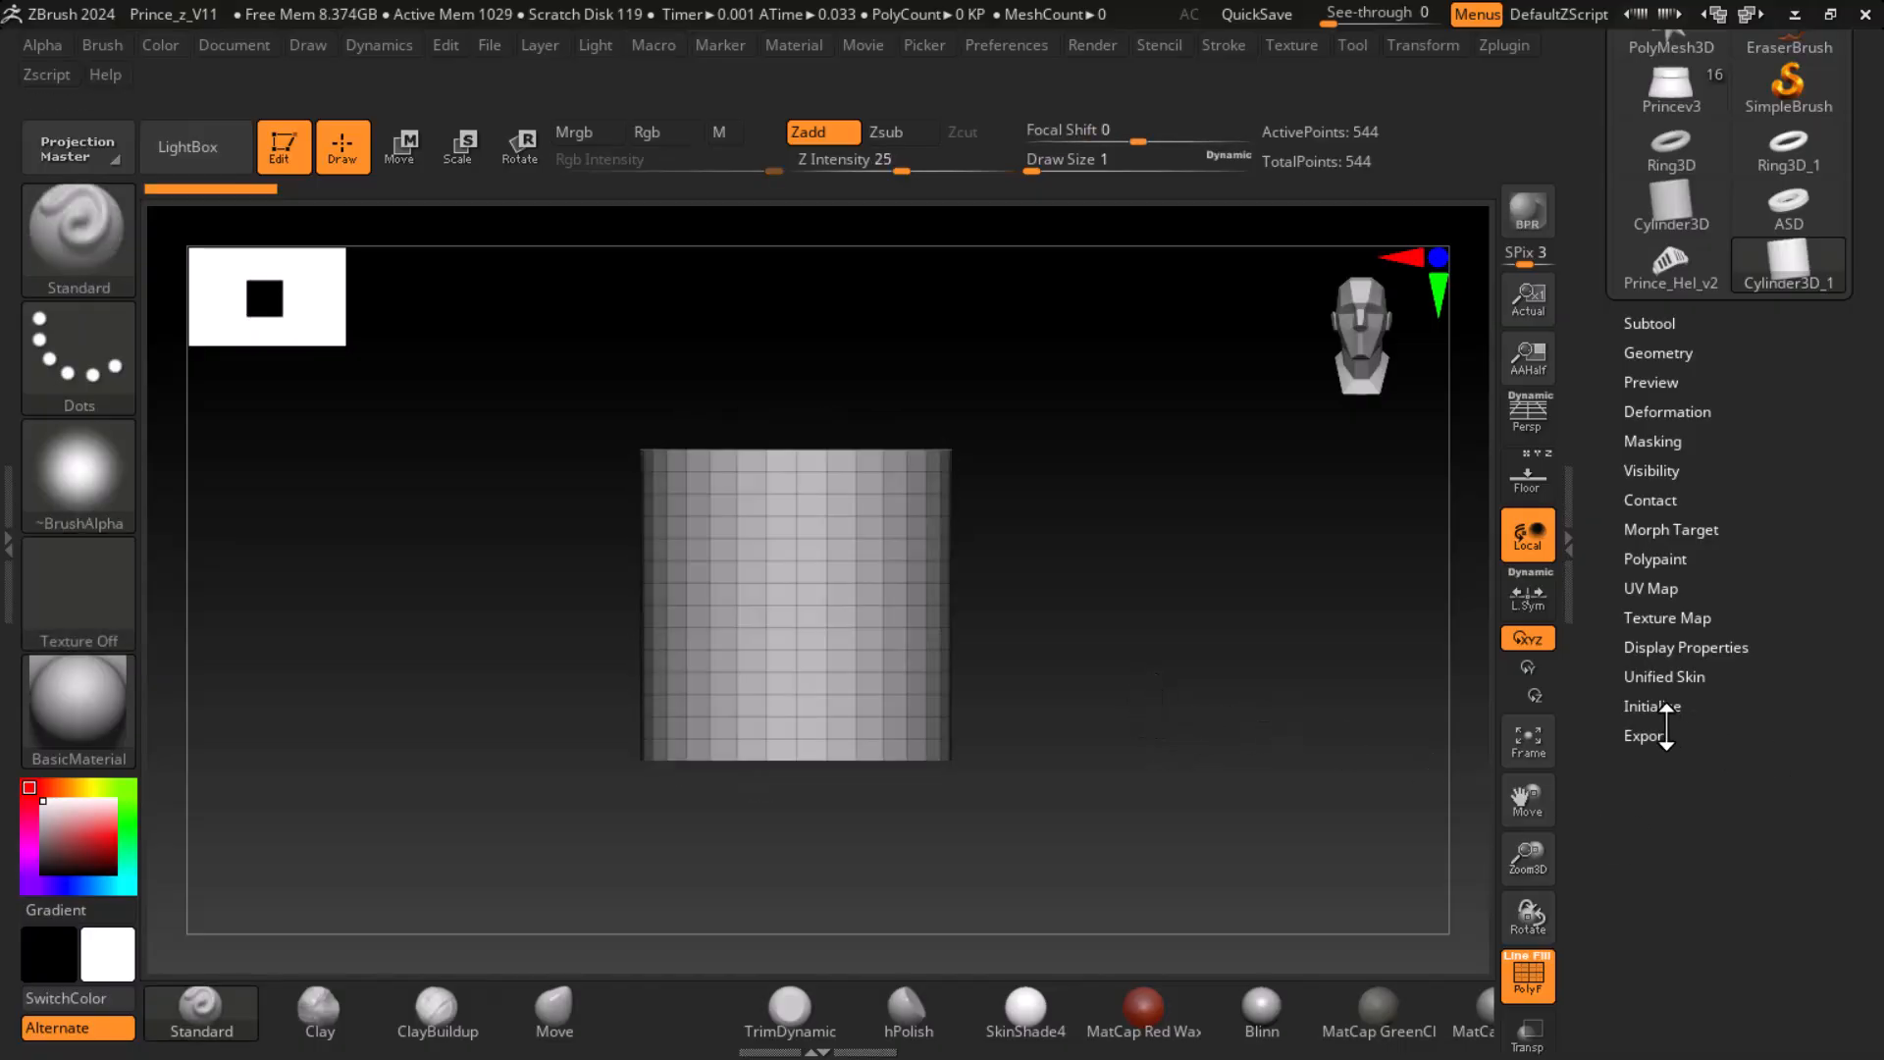
left_click(1653, 706)
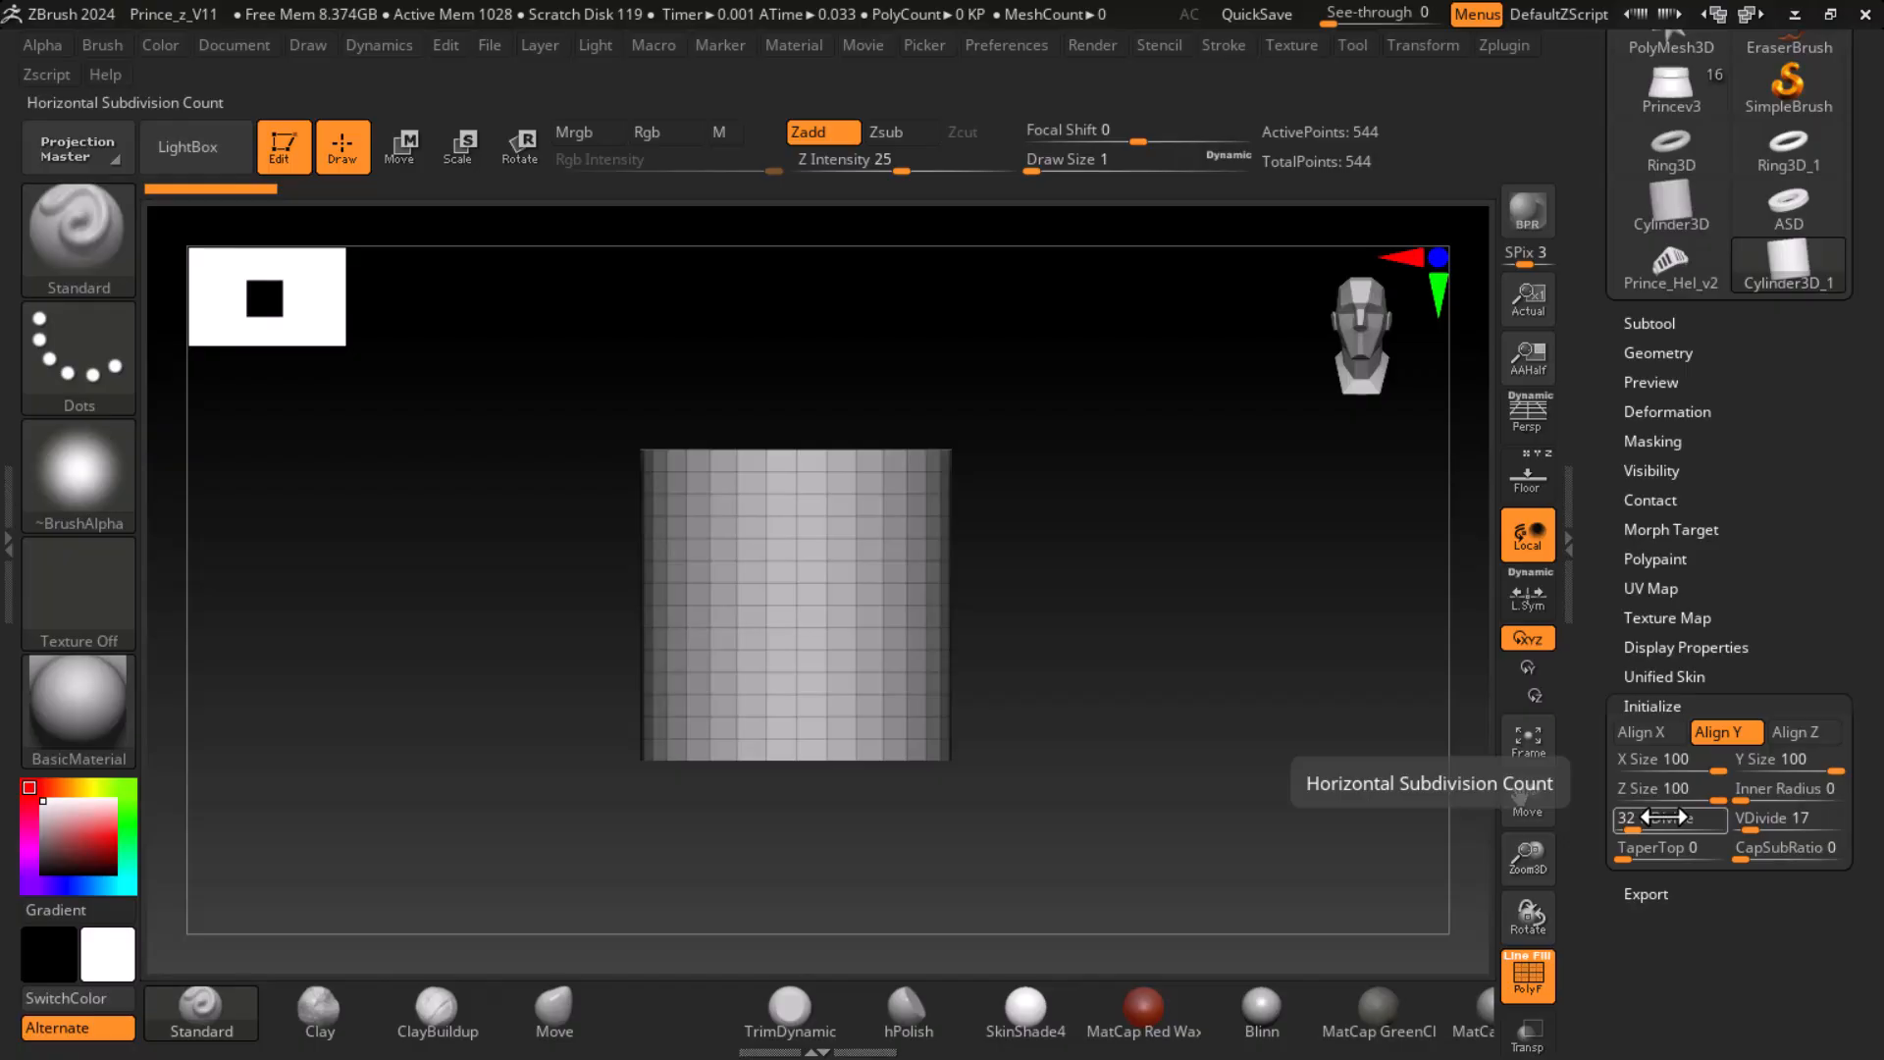
left_click_drag(1305, 673, 1233, 677)
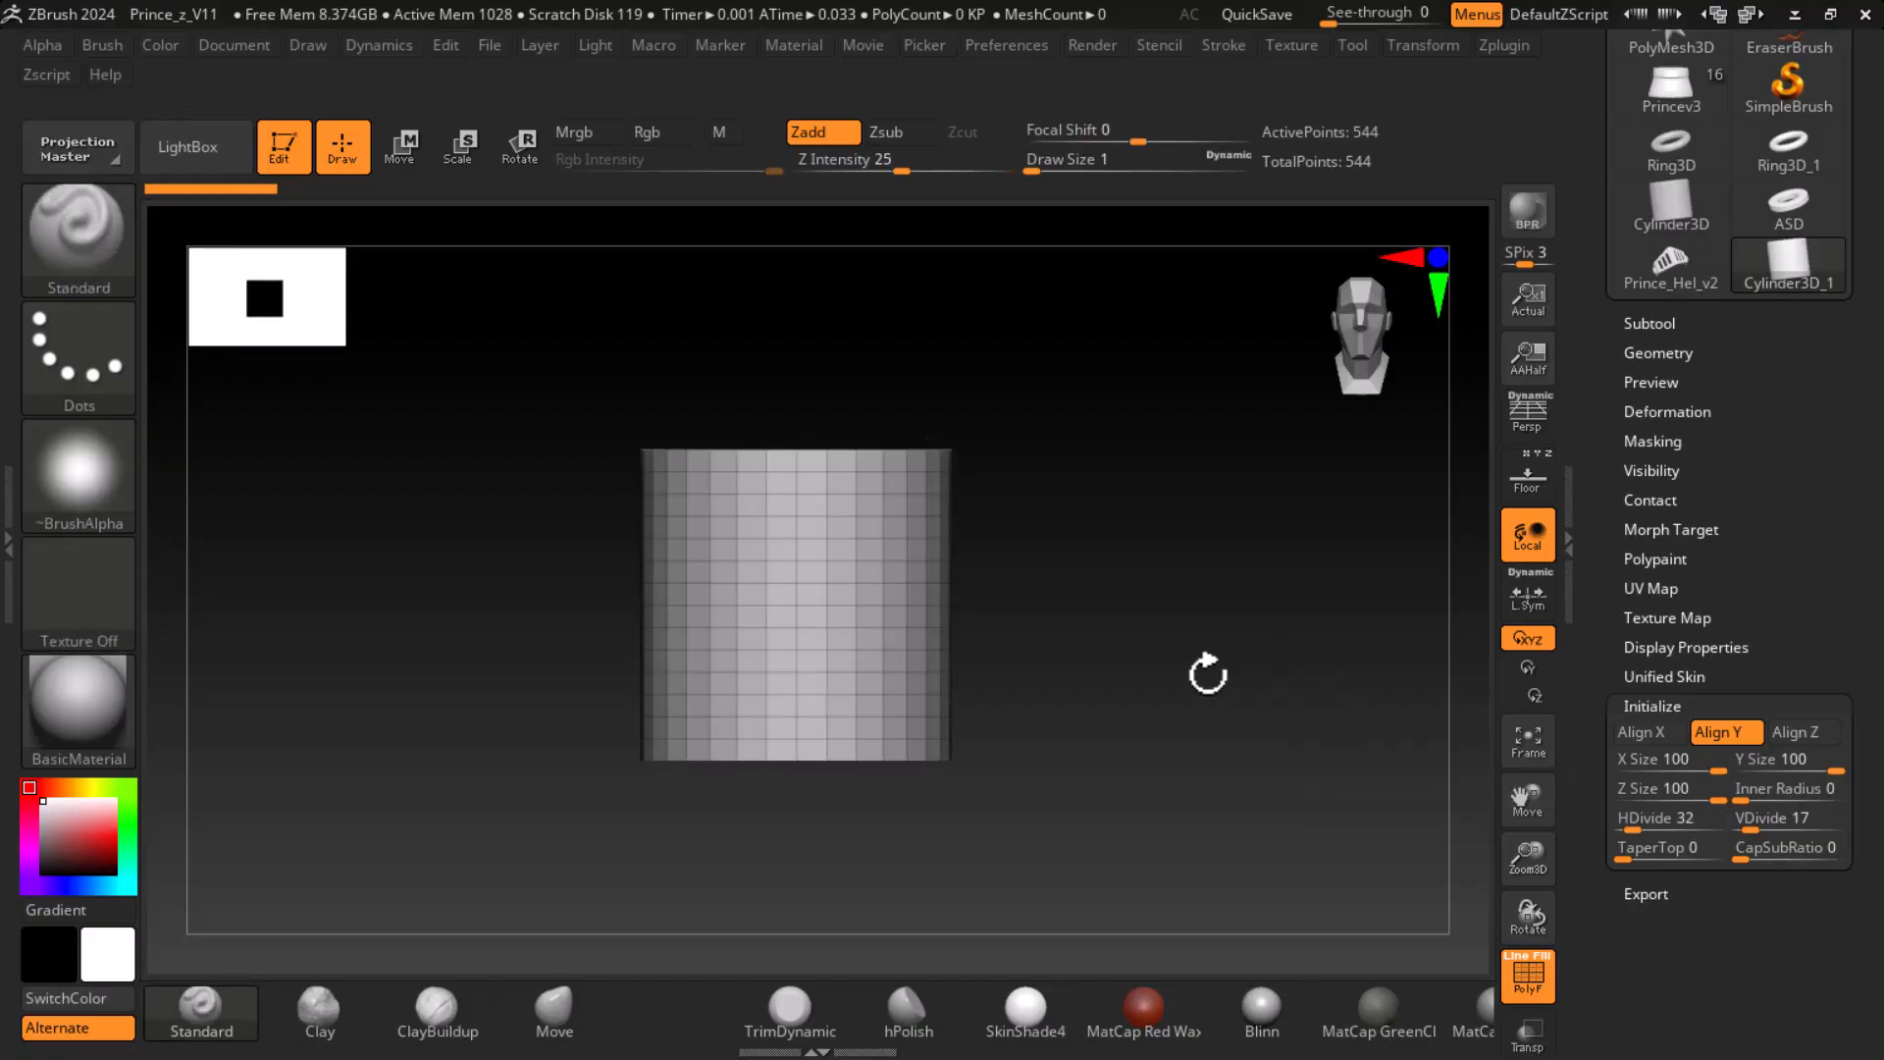
right_click_drag(1233, 677, 1251, 754, "ctrl")
left_click_drag(1251, 754, 1232, 707)
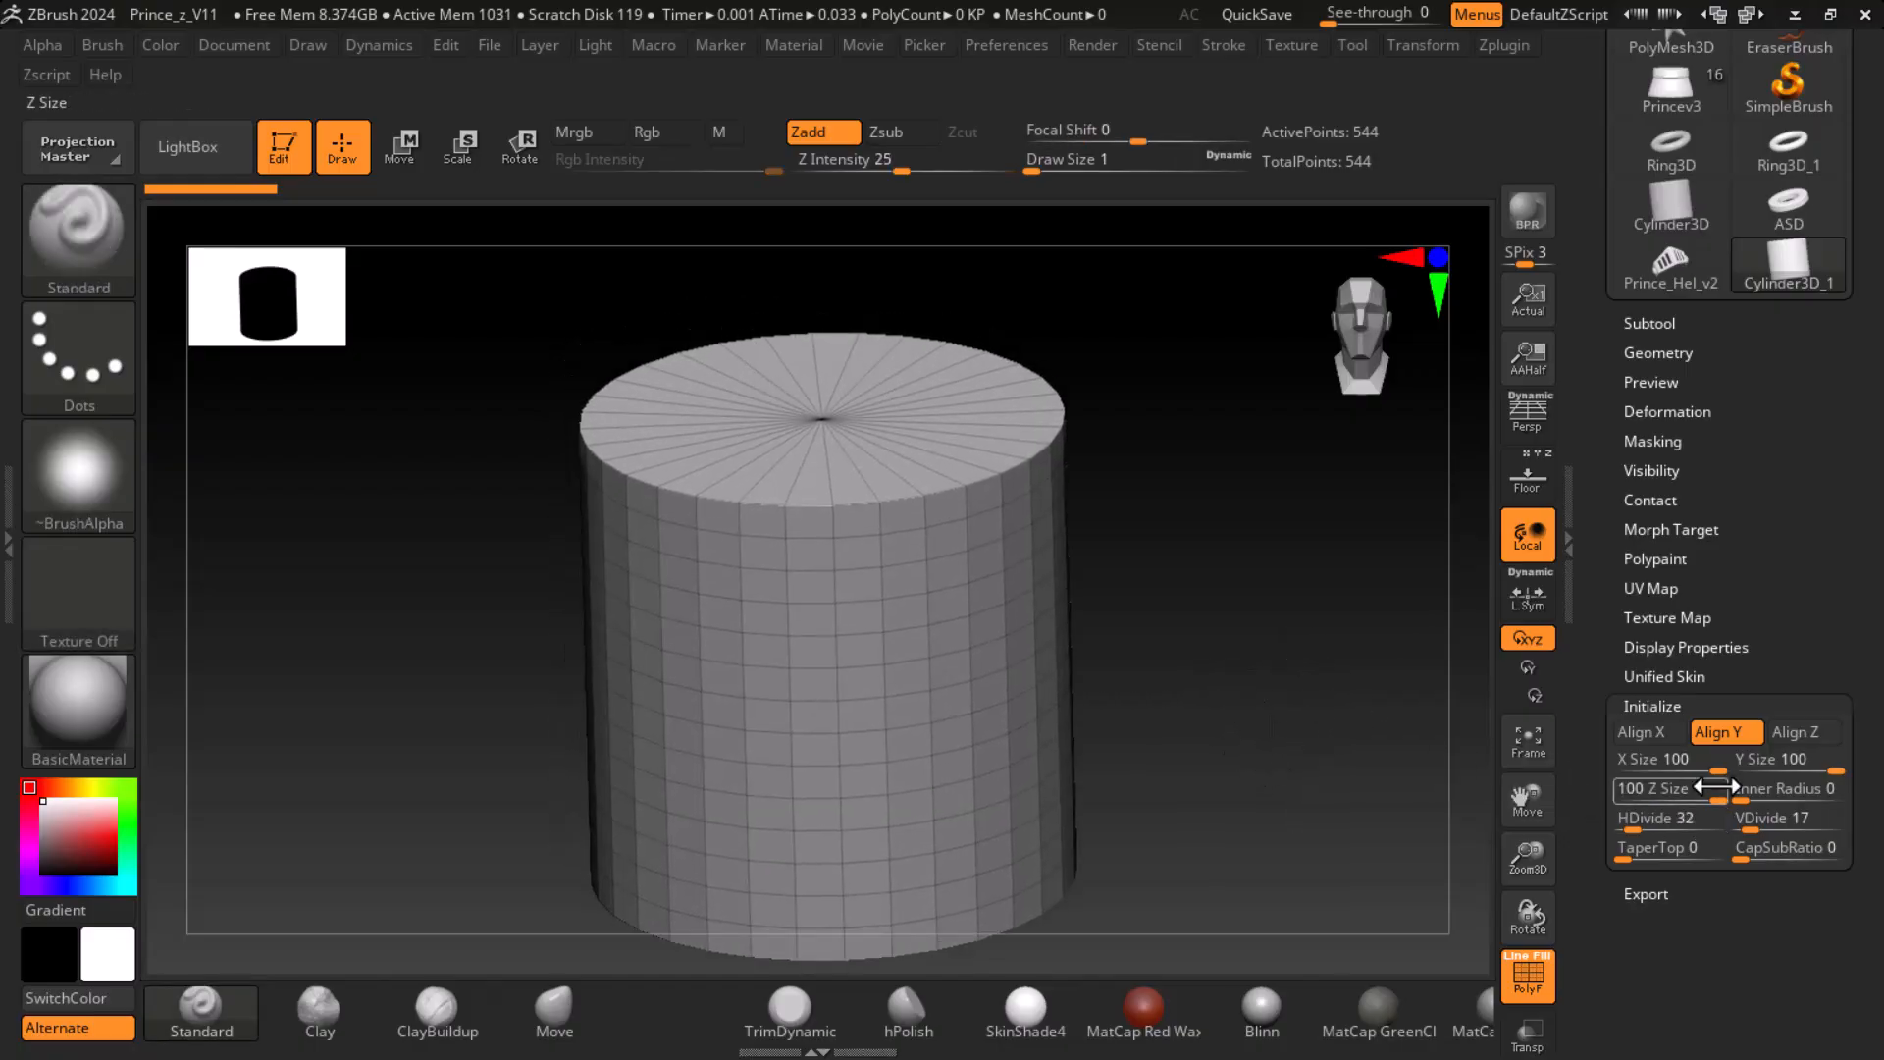
- Flatten the cylinder into a disc with X Size 50, Y Size 50 and Z Size 10
left_click_drag(1711, 771, 1615, 760)
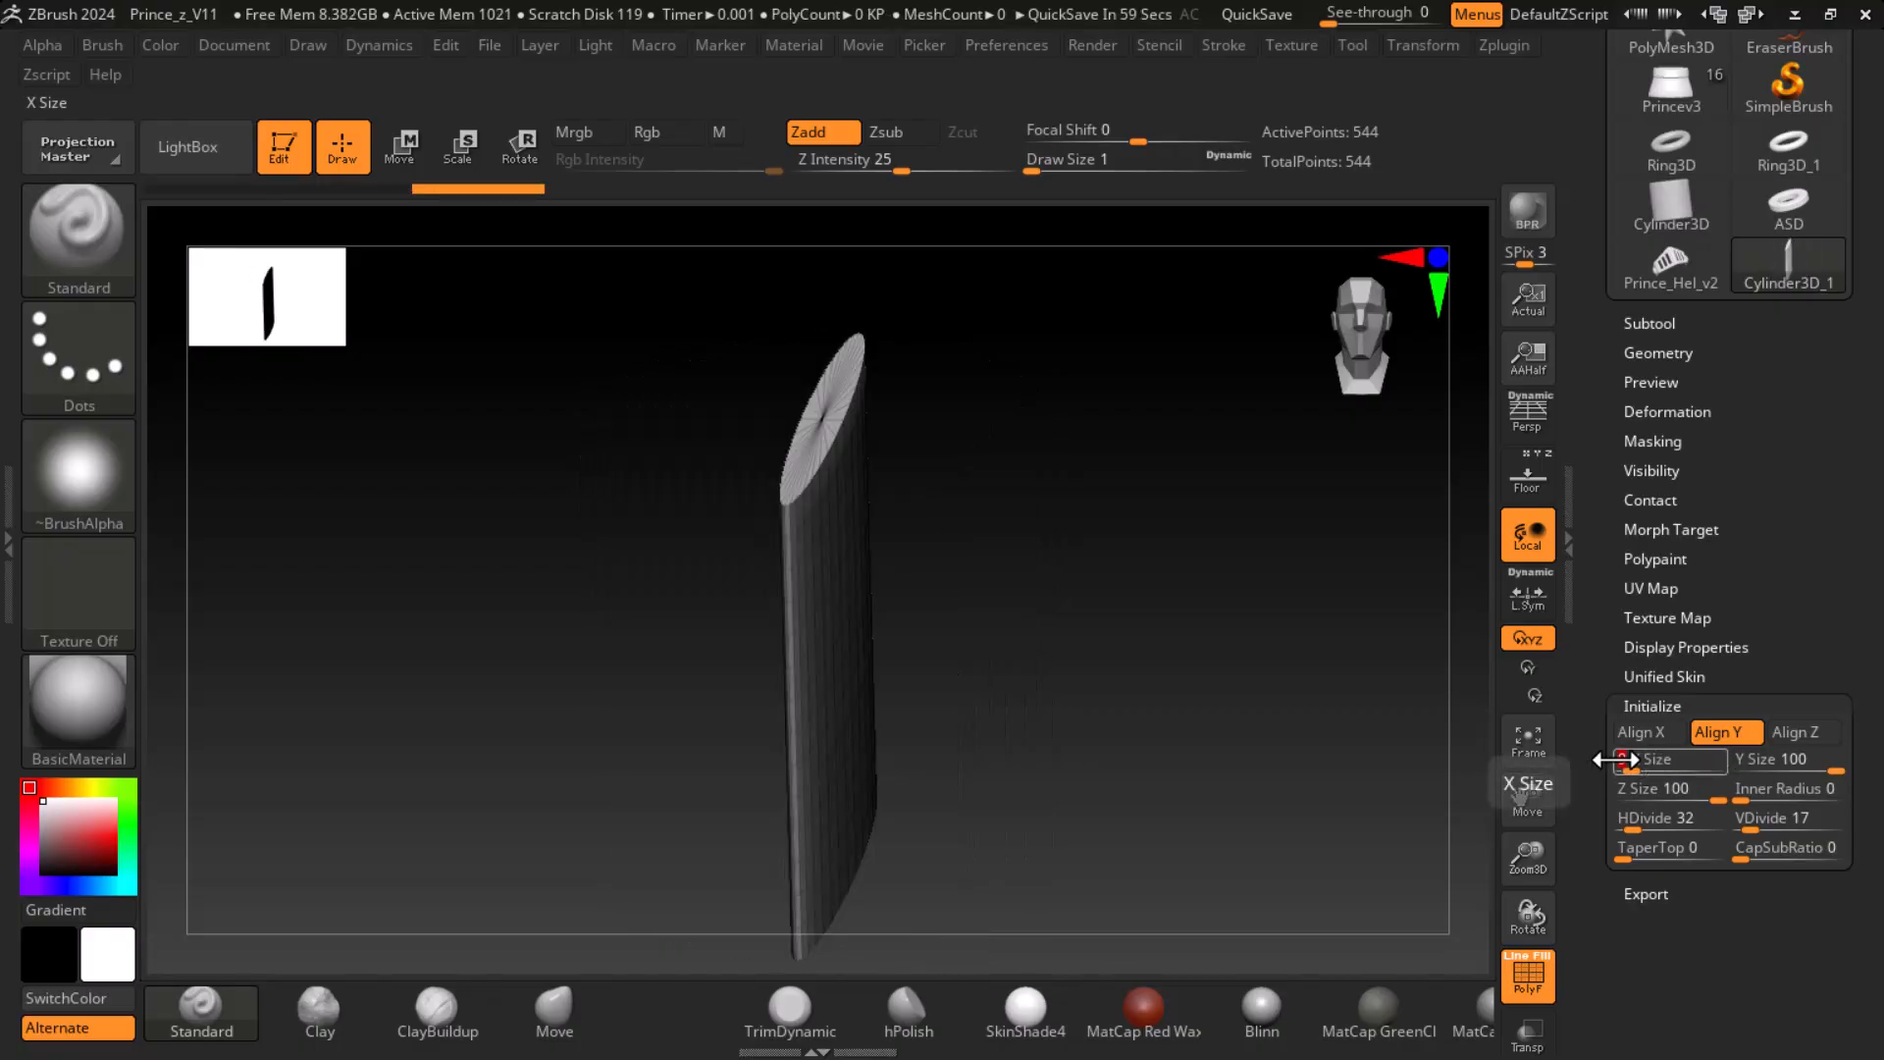
key("Tab")
type("50")
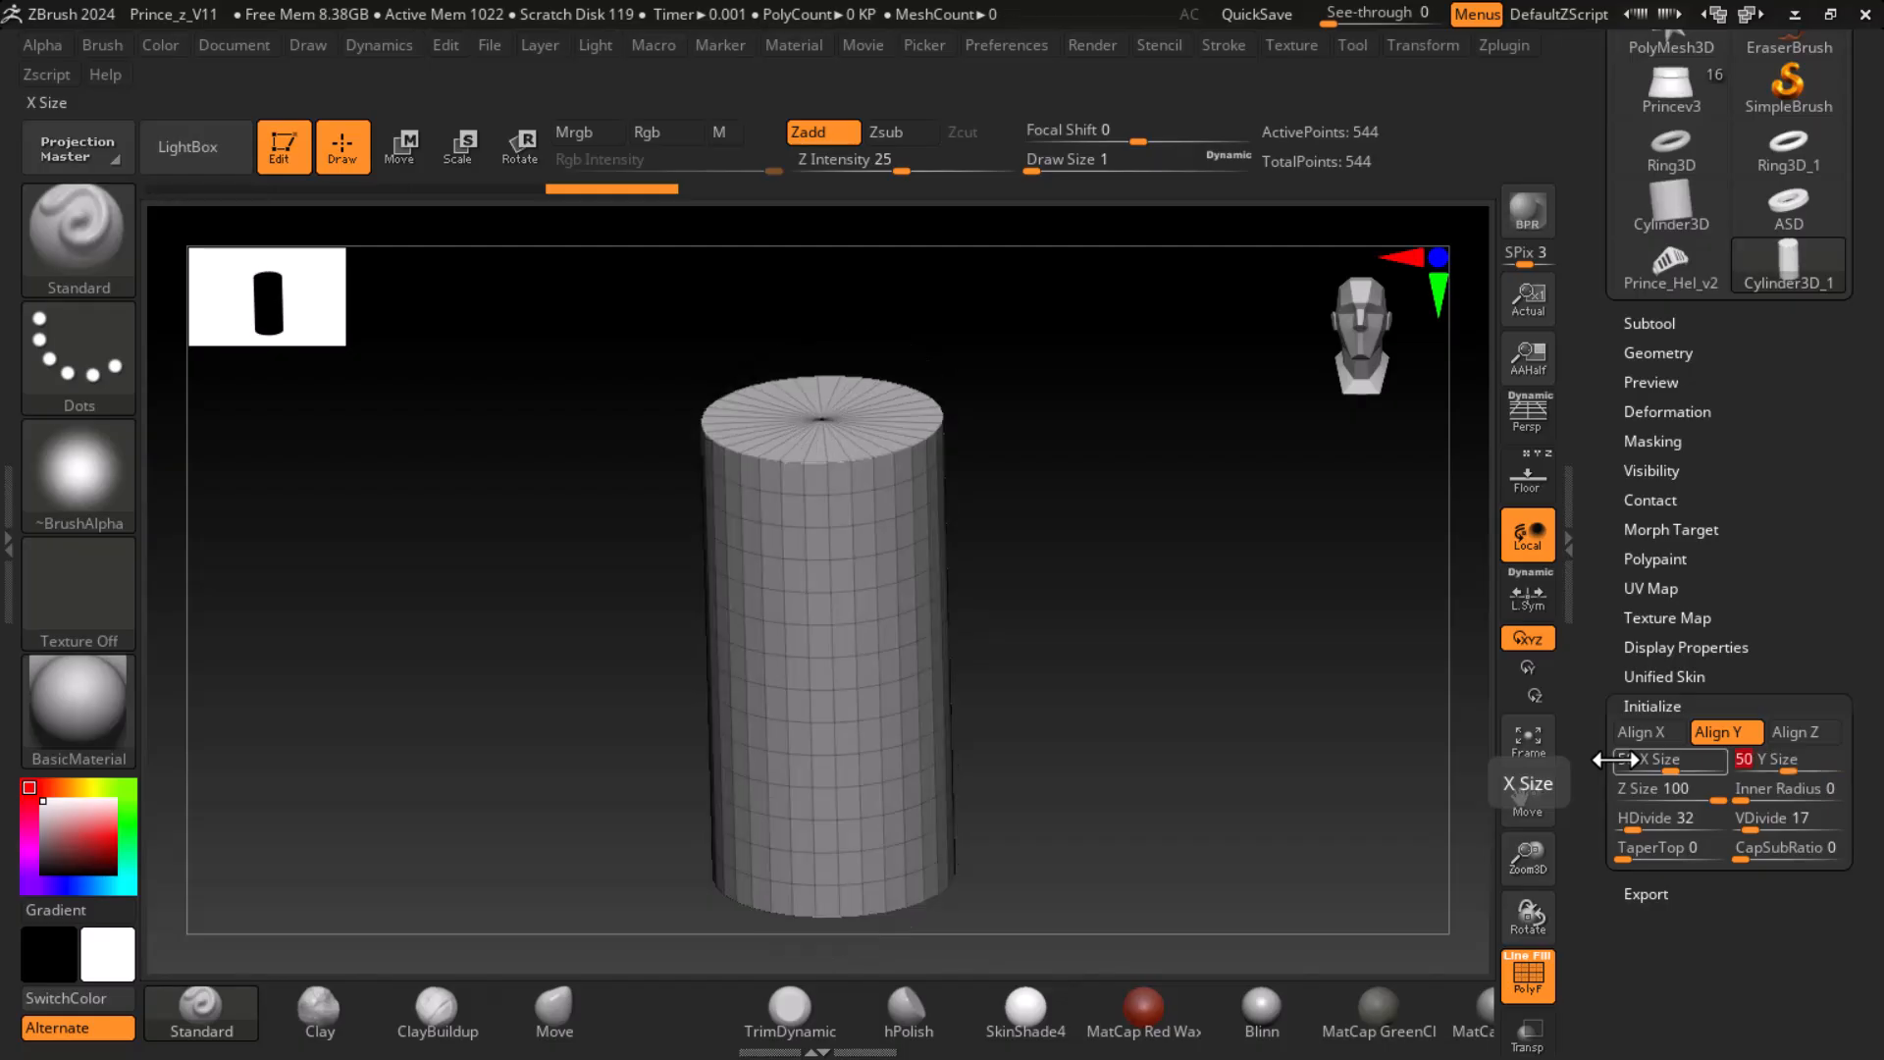
left_click(1649, 790)
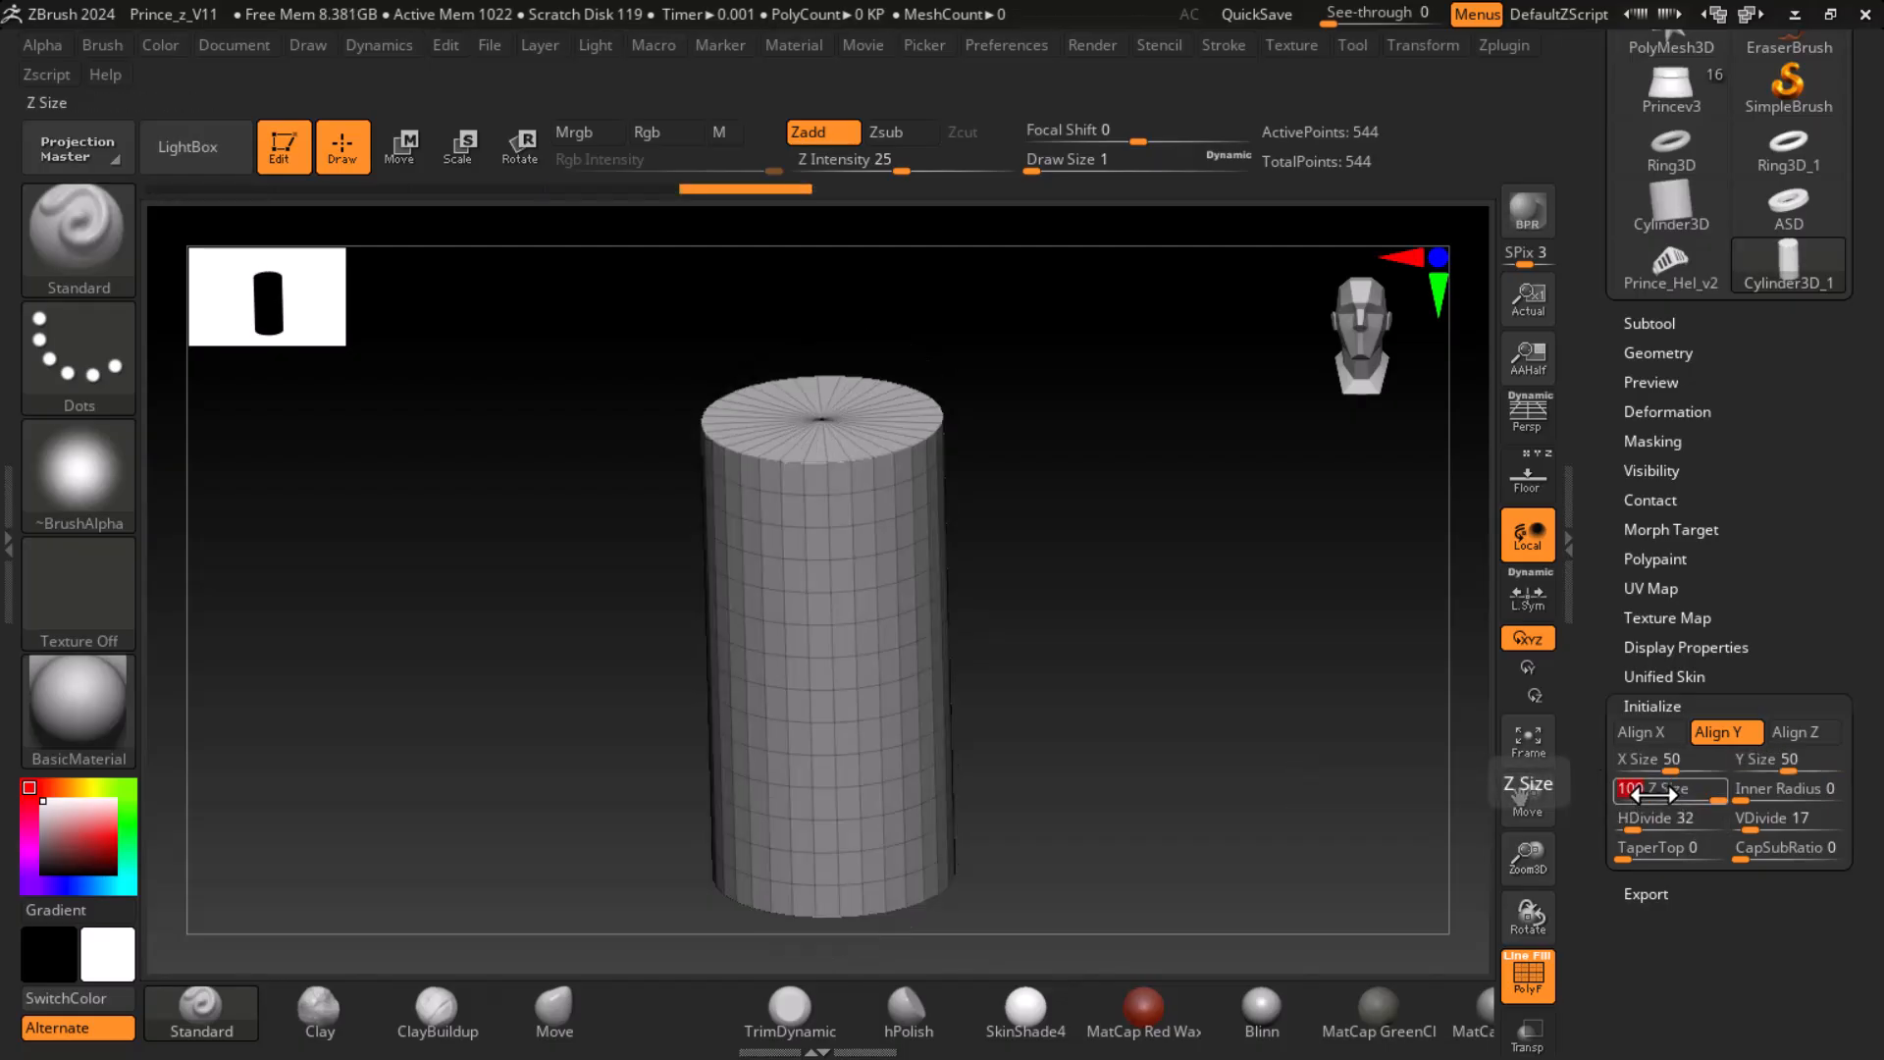
type("10")
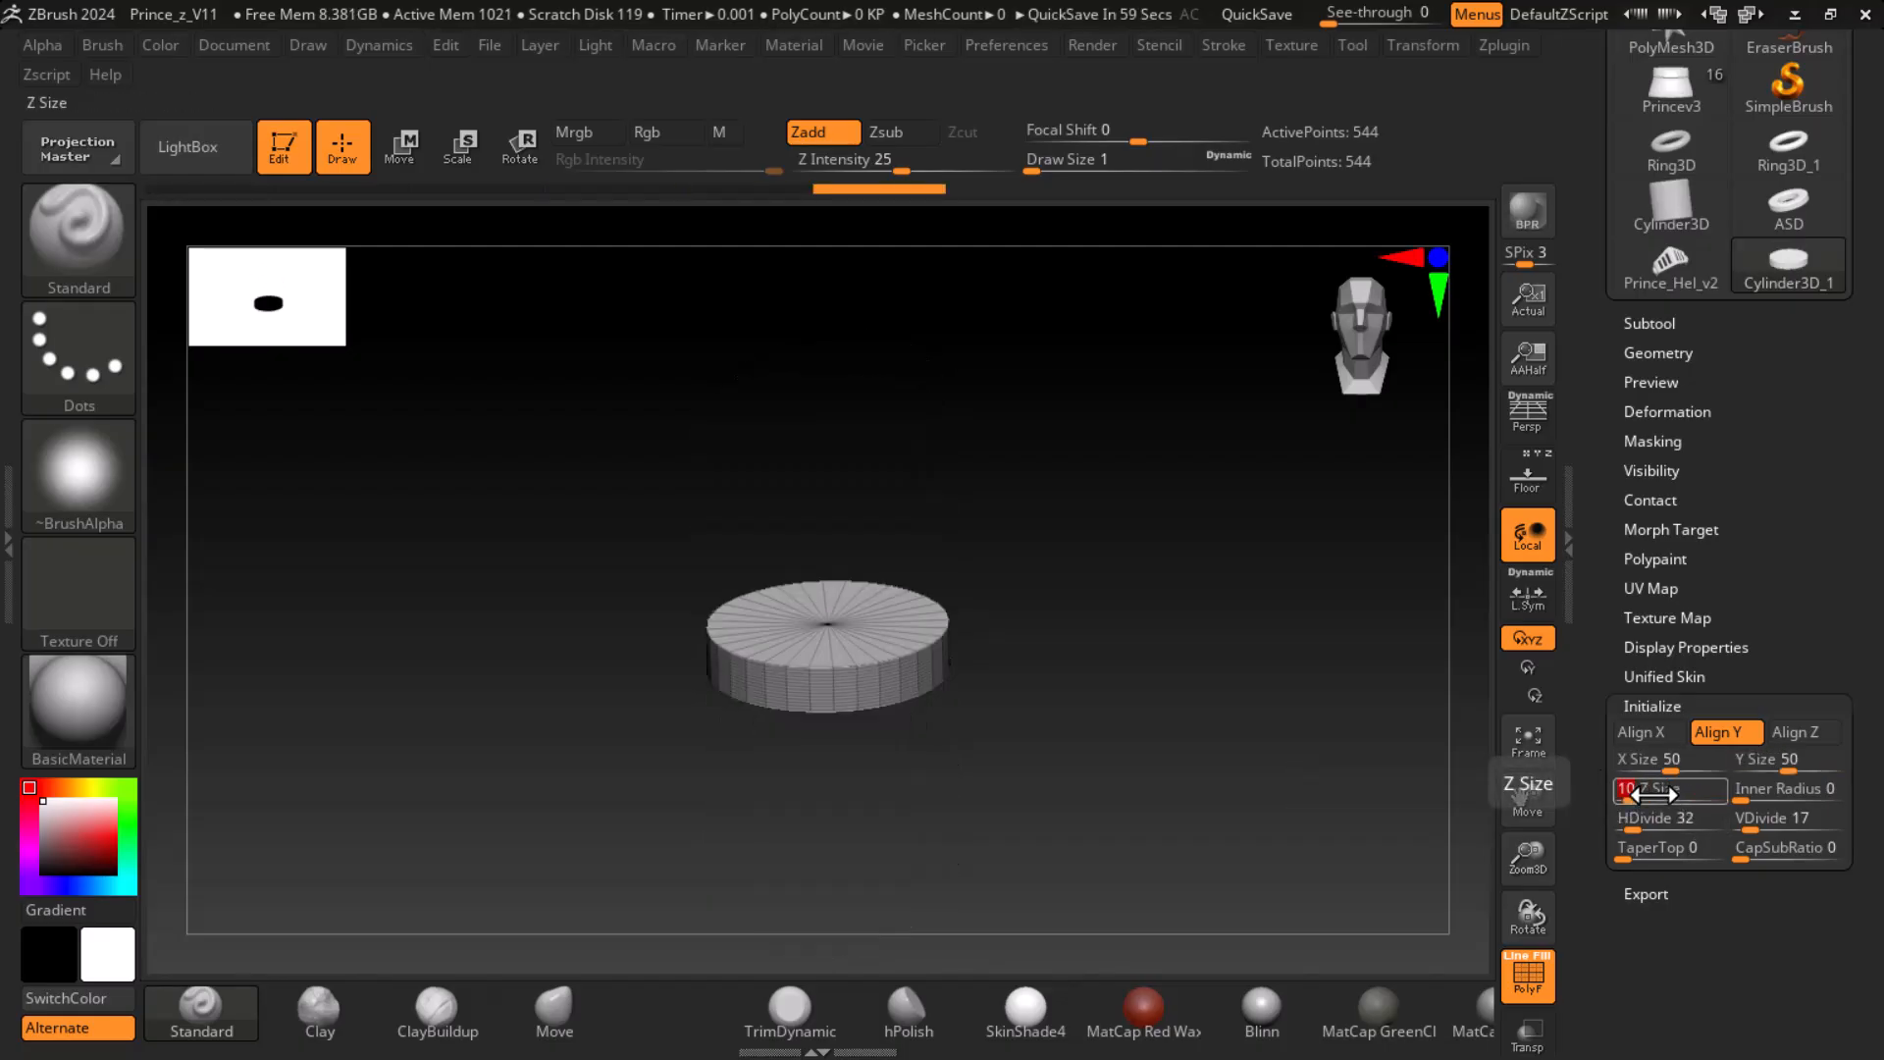
left_click(1173, 721)
- Thicken the disc by setting its Z Size to 15
left_click_drag(1207, 703, 1330, 781, "alt")
left_click(1679, 797)
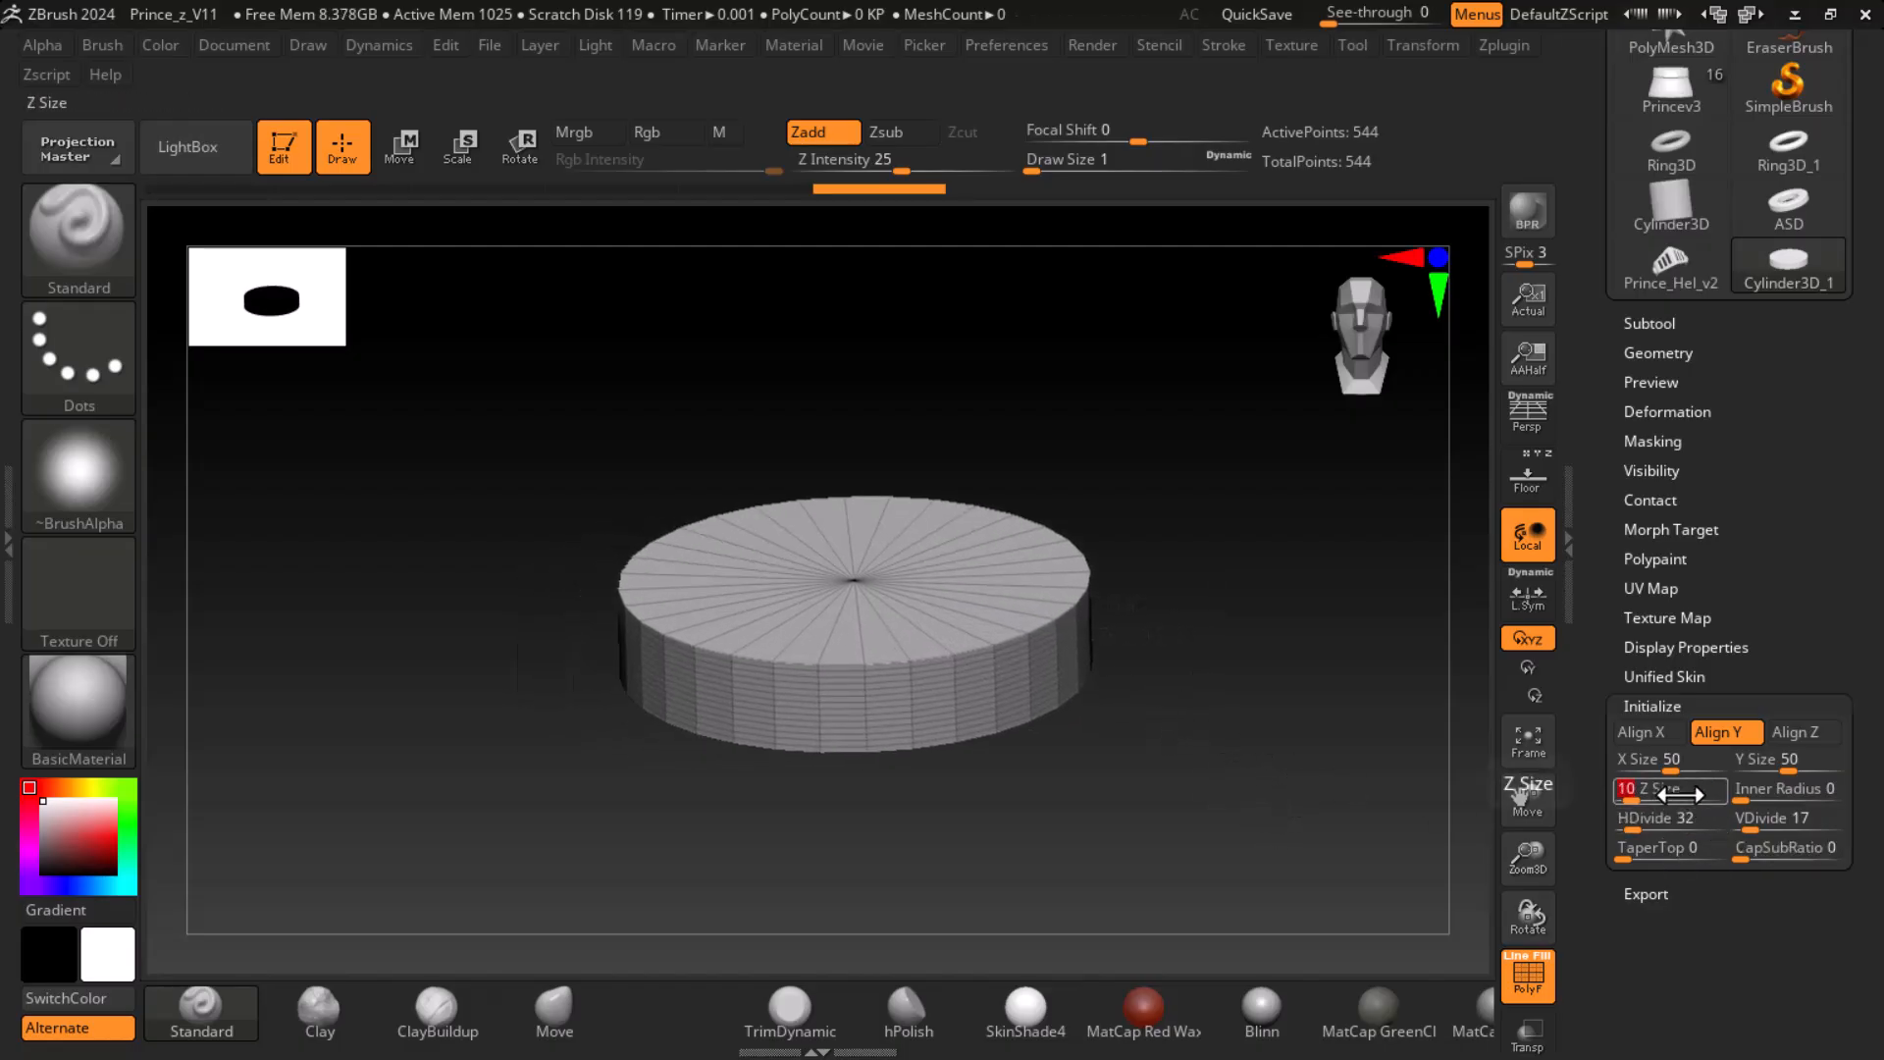
type("15")
key("Return")
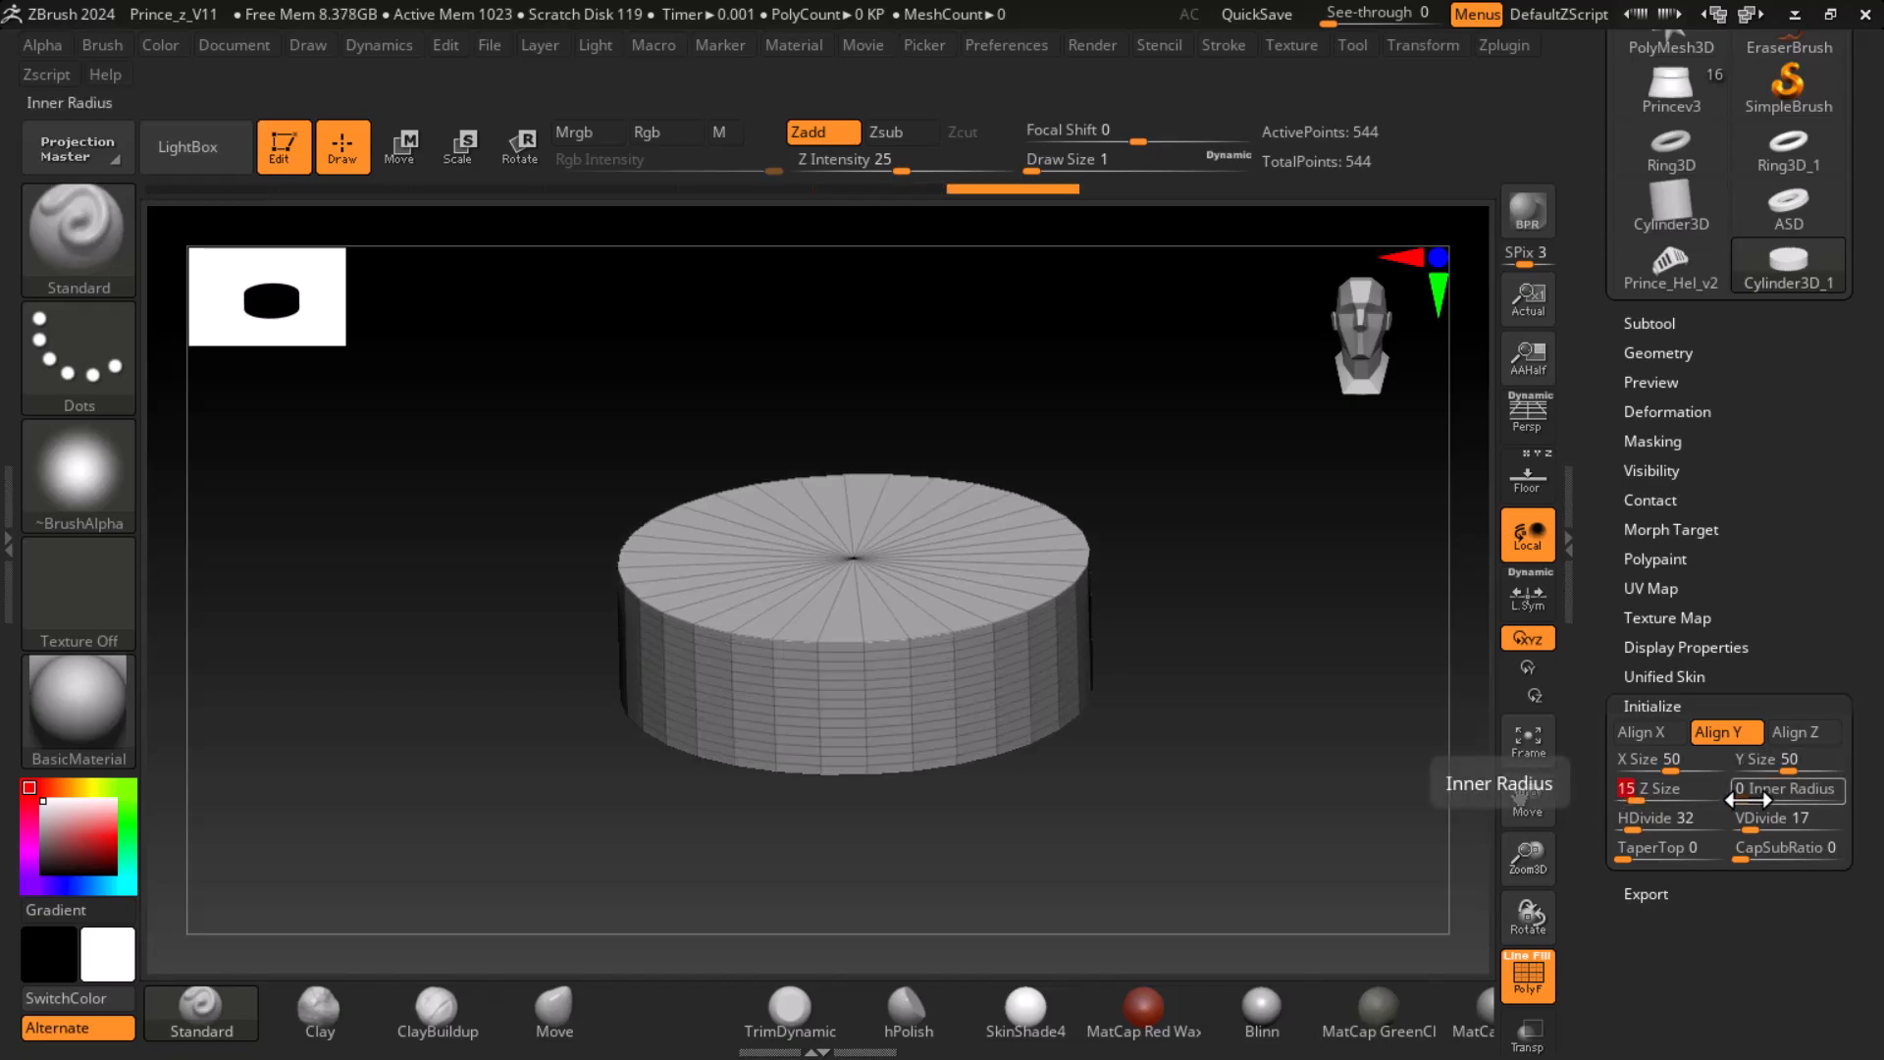
- Try an Inner Radius of 71, return it to 0, and set the cylinder's HDivide to 60
left_click_drag(1757, 803, 1806, 803)
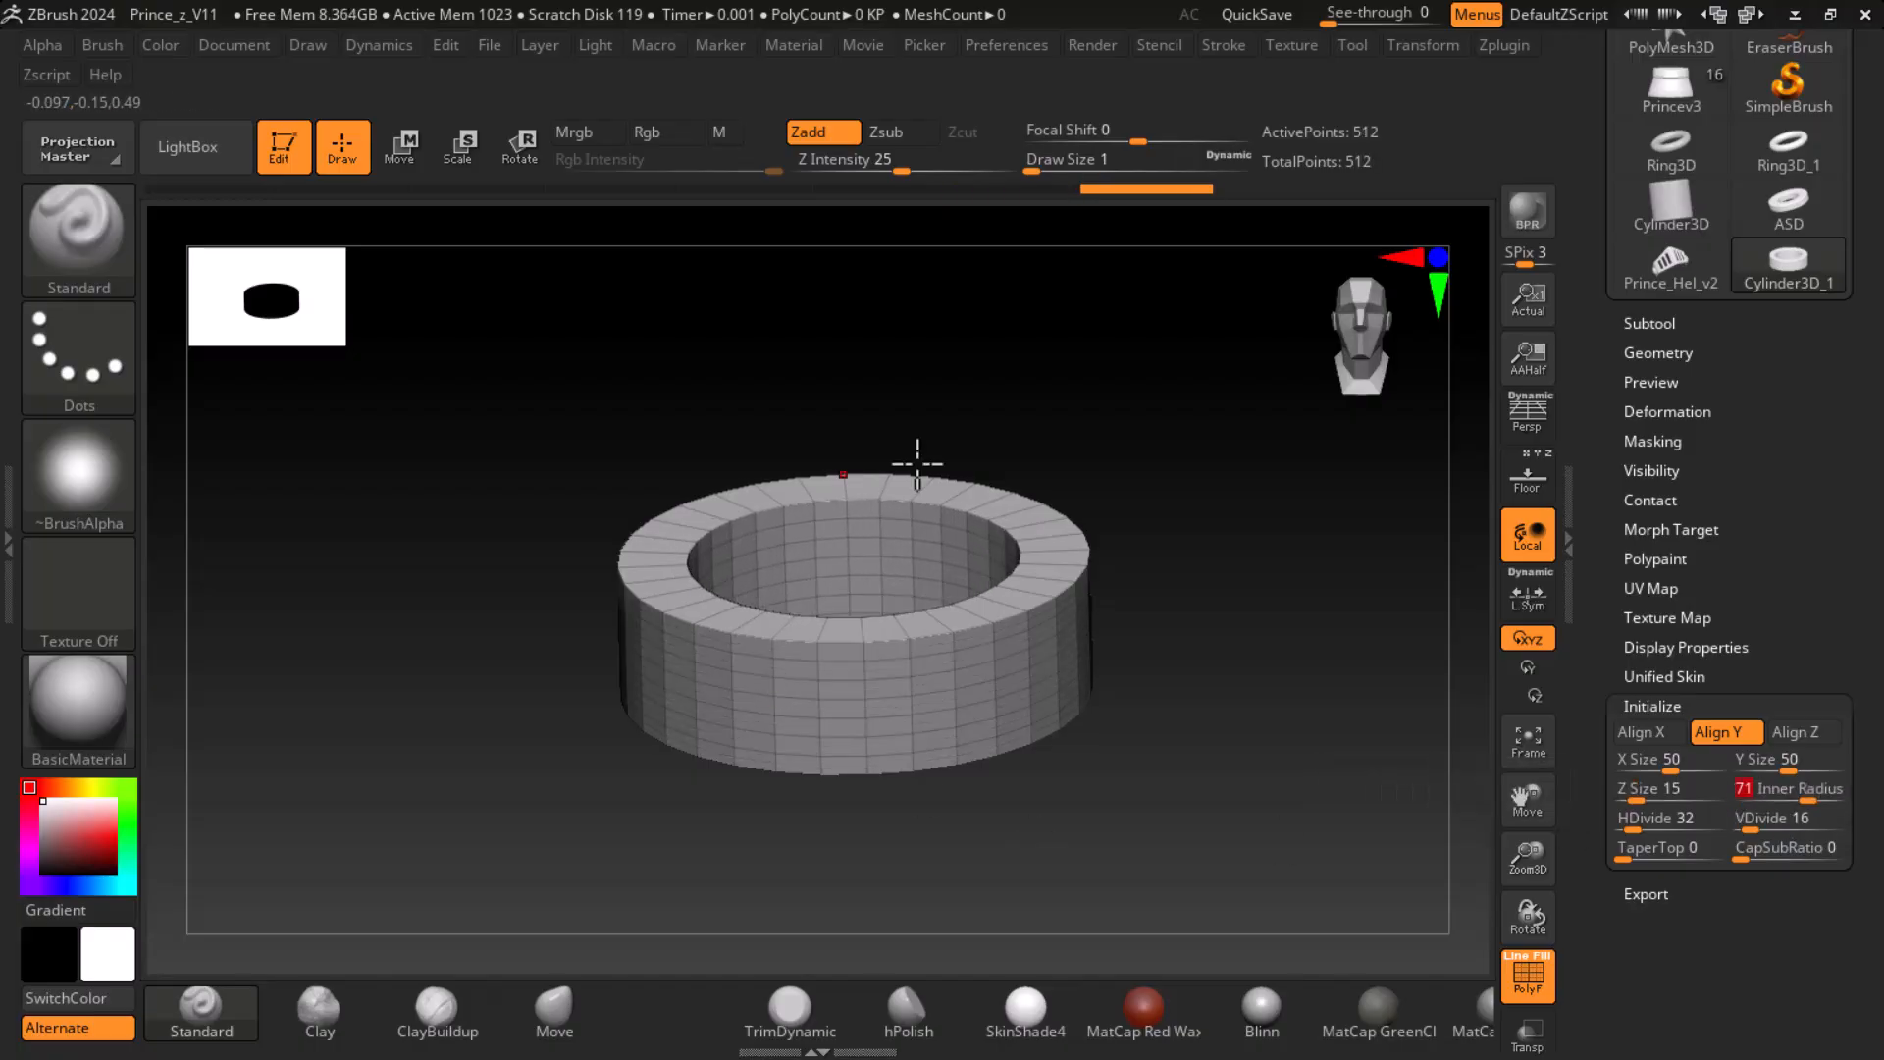
left_click_drag(1806, 803, 1646, 824)
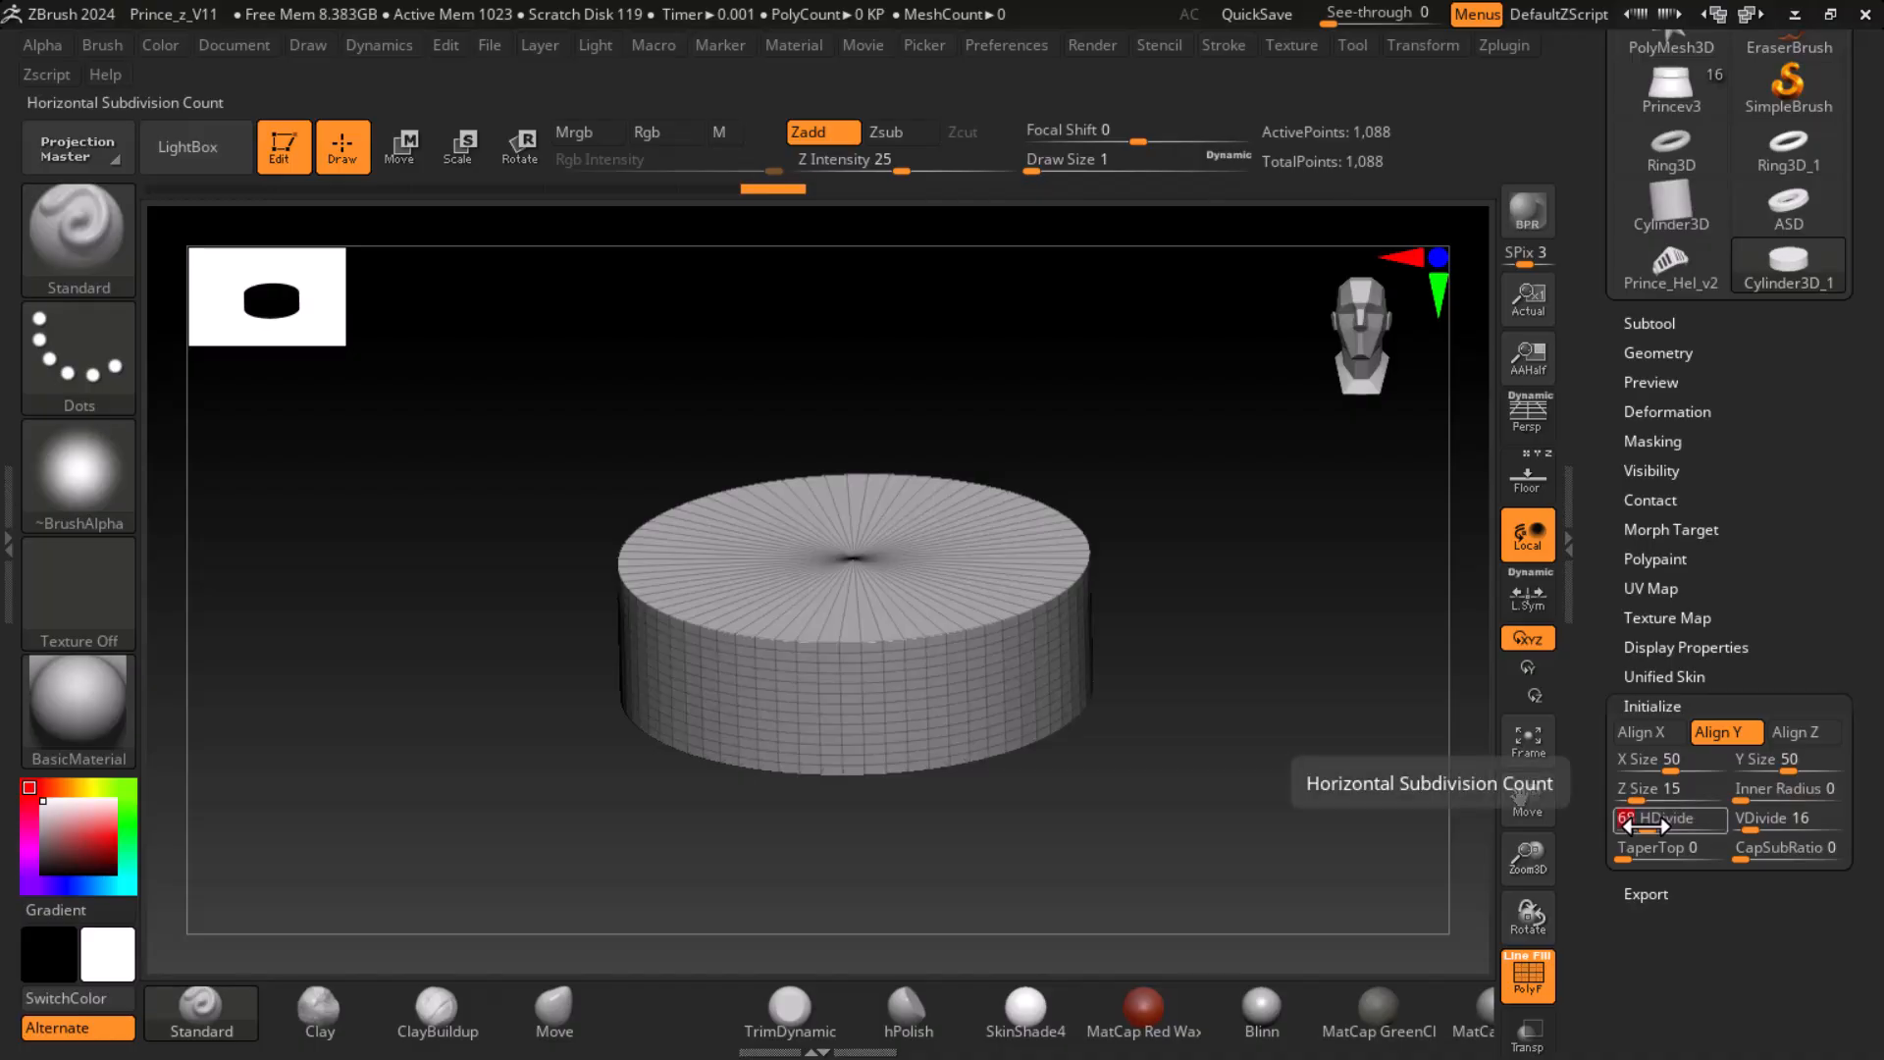
left_click_drag(1405, 736, 1329, 749, "shift")
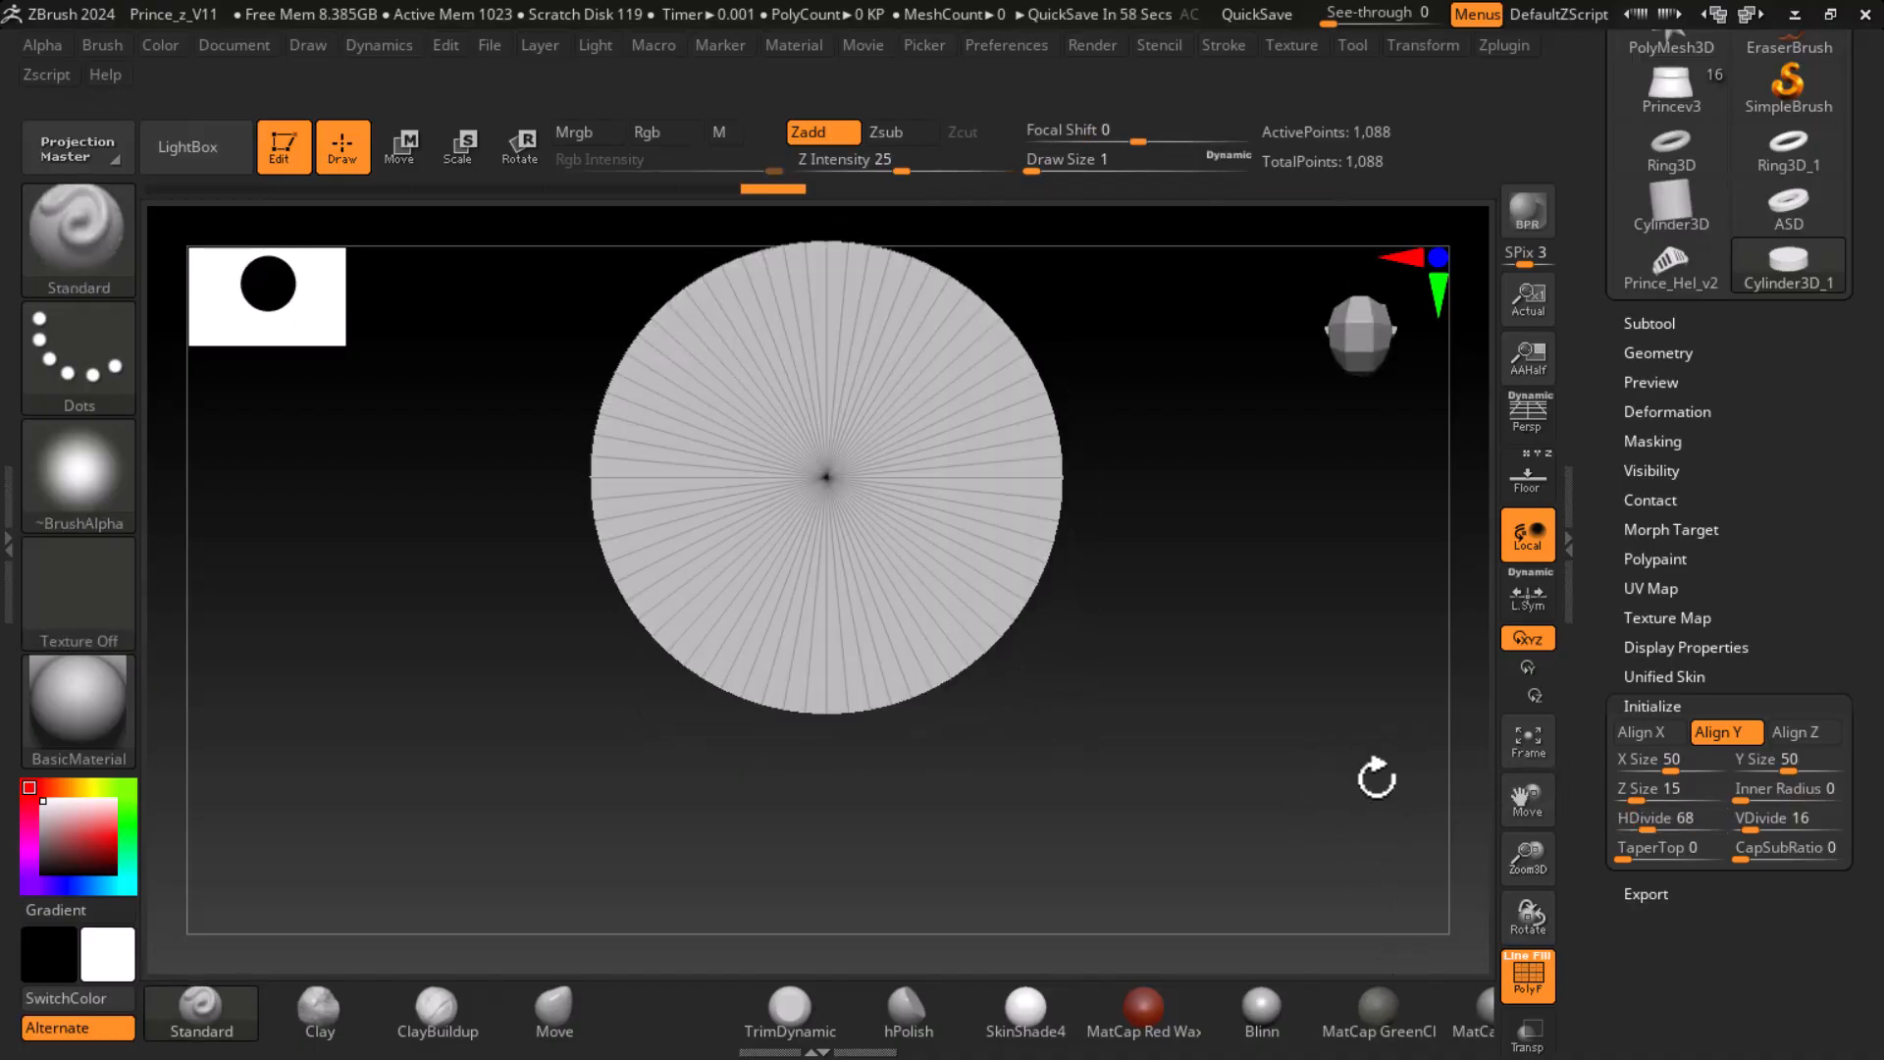
left_click_drag(1641, 824, 1663, 819)
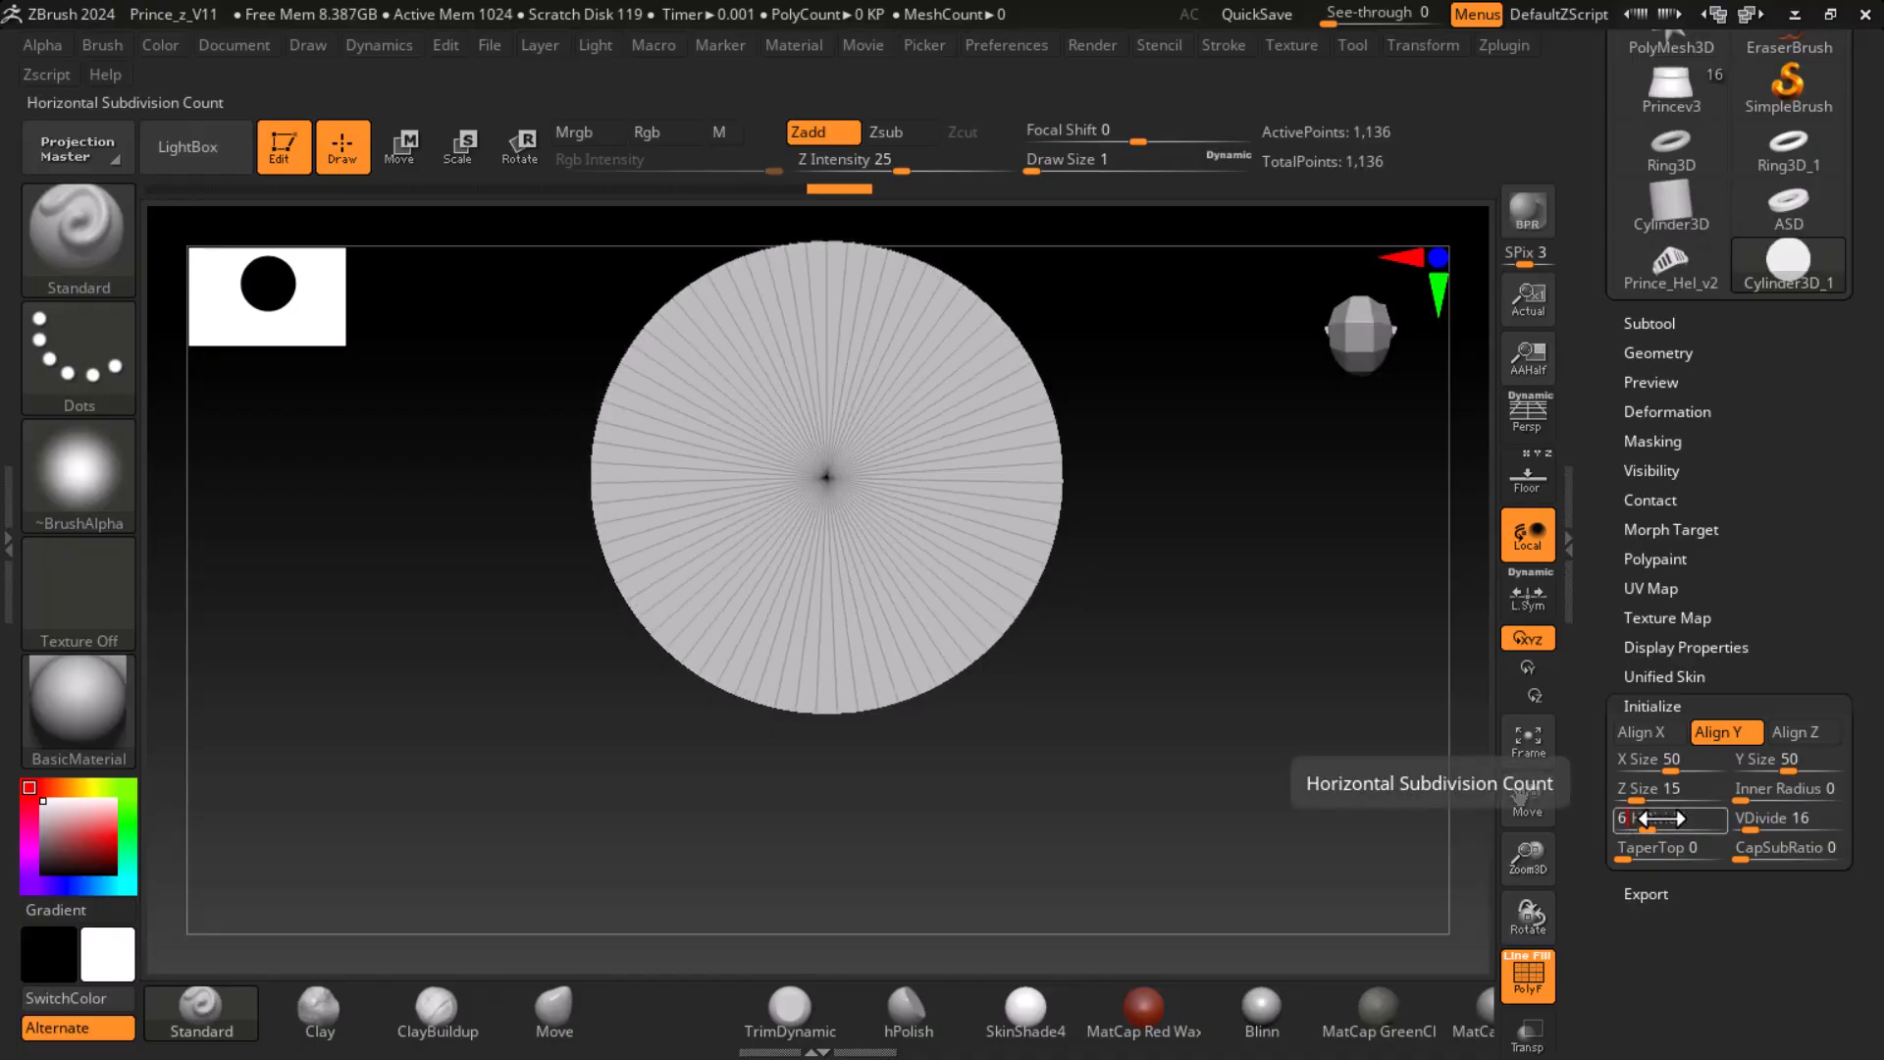
left_click_drag(1039, 878, 1270, 740)
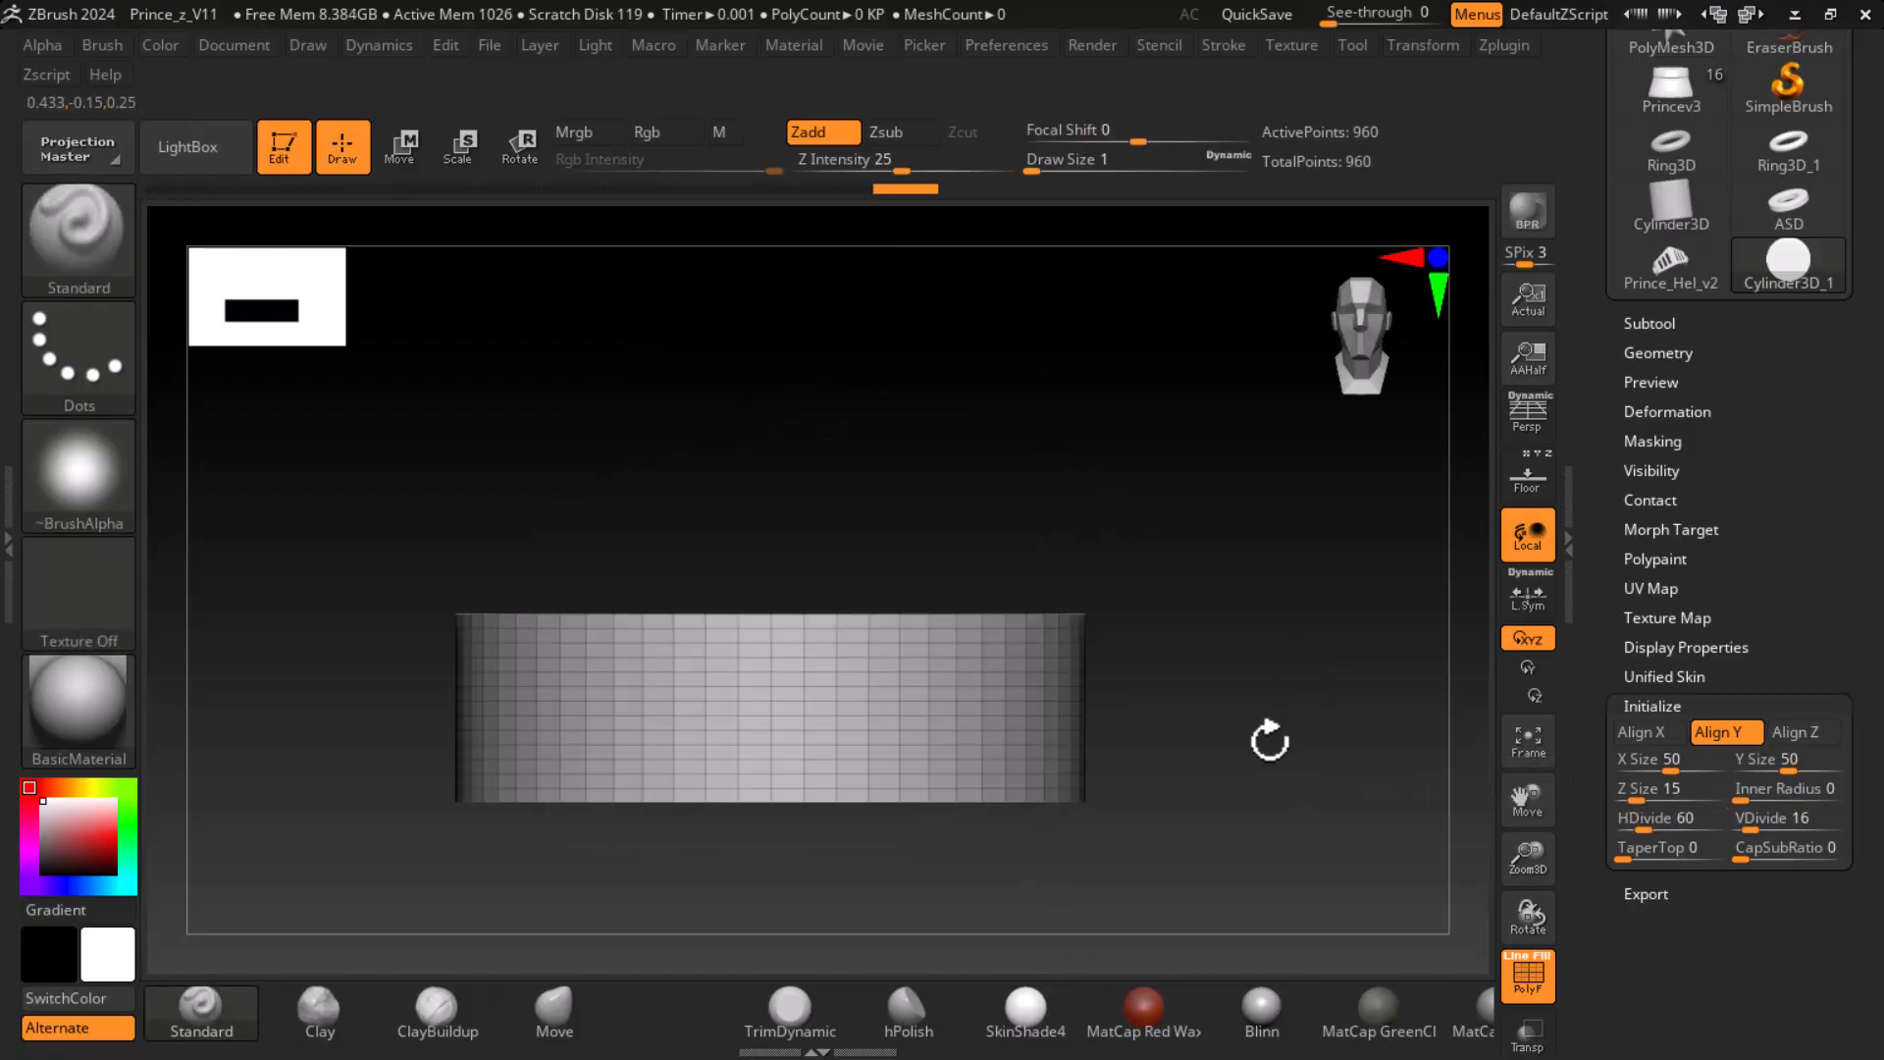
- Try lower vertical subdivision counts on the cylinder and settle on a VDivide of 9
left_click(1764, 829)
mouse_move(1757, 829)
left_mouse_down()
mouse_move(1732, 829)
mouse_move(1755, 829)
left_mouse_up()
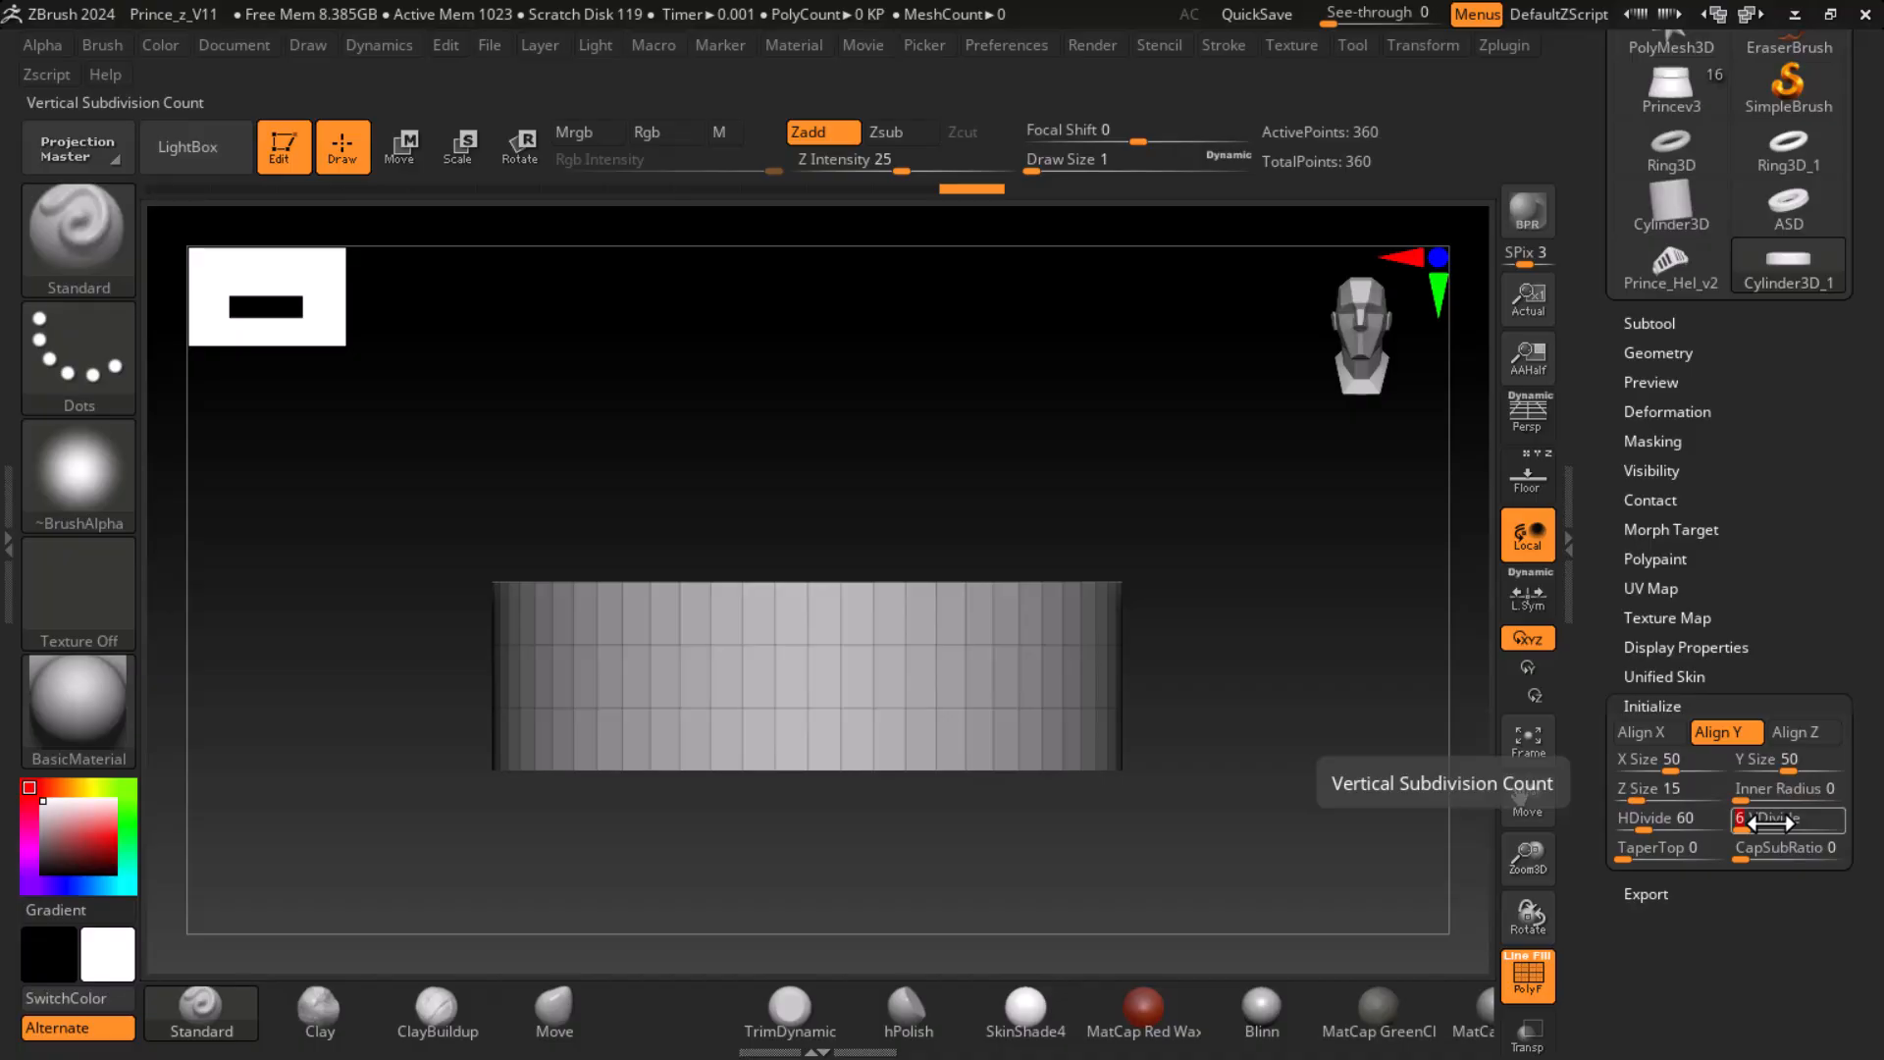
left_click_drag(1772, 822, 1770, 823)
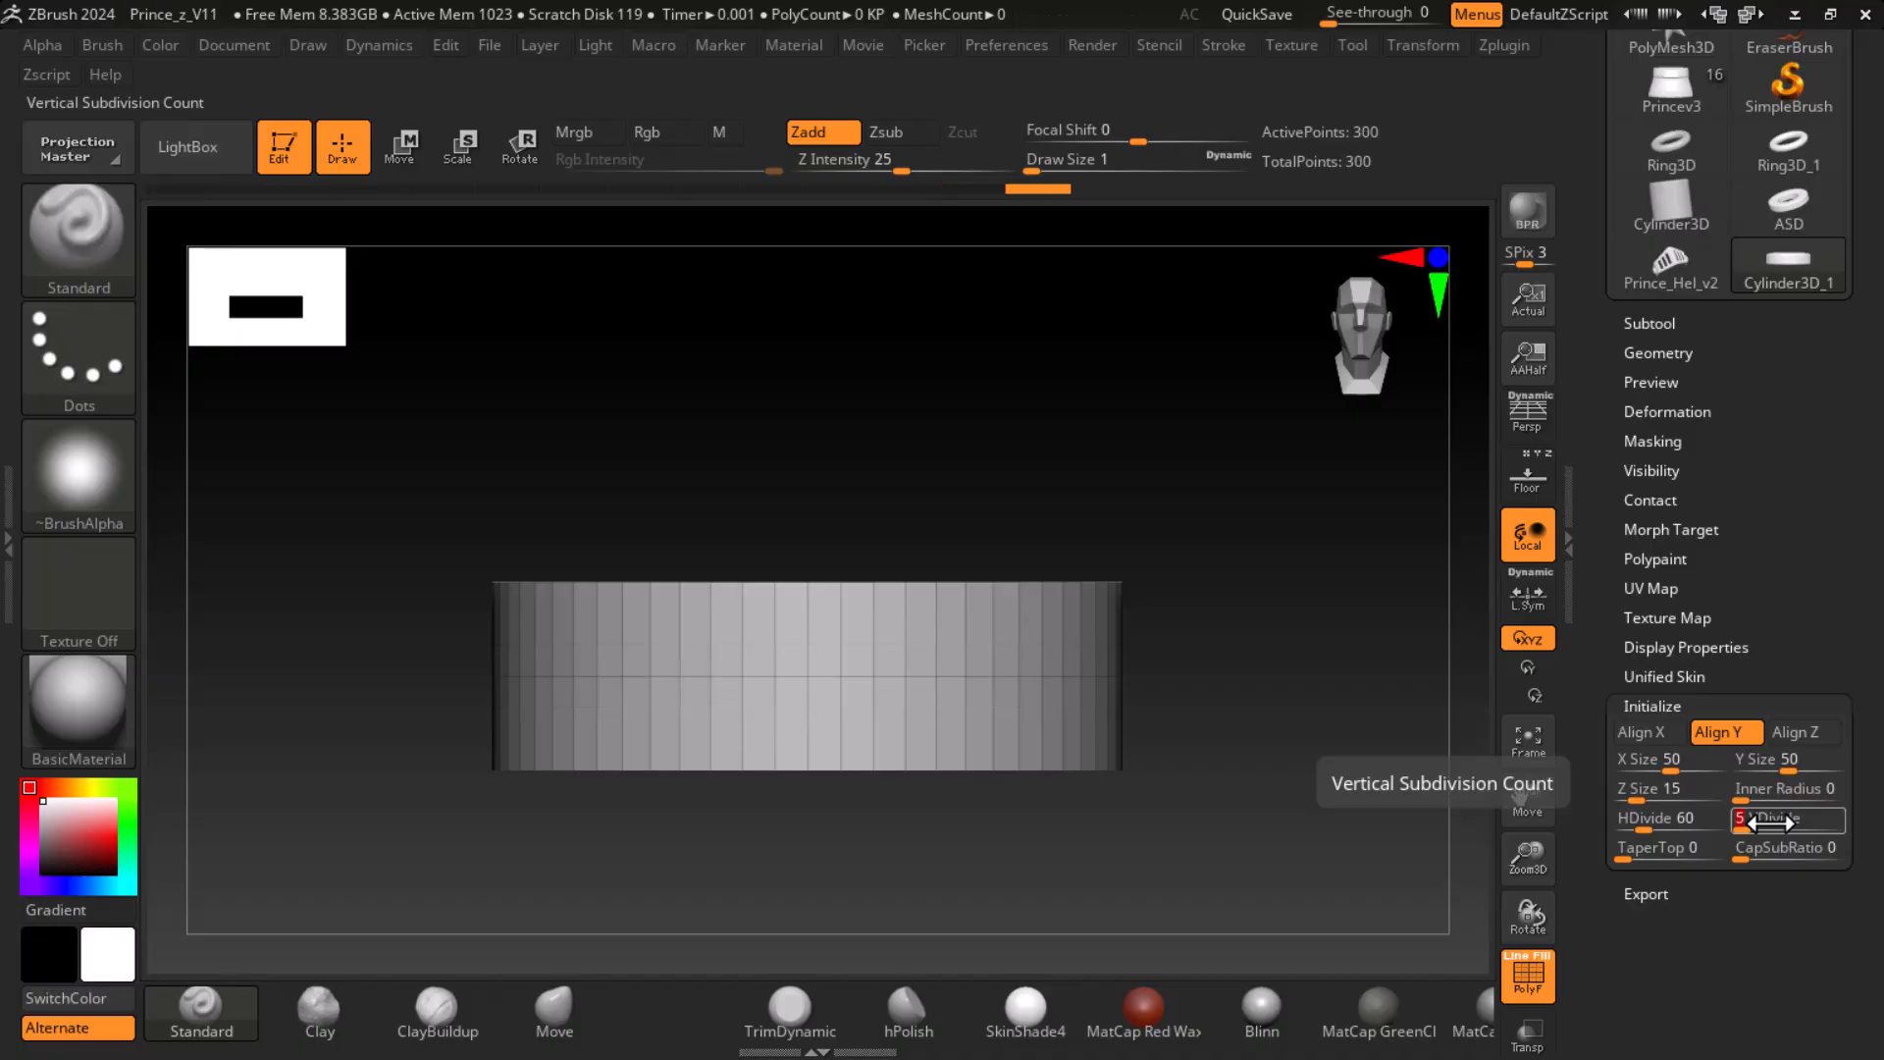
mouse_move(1739, 825)
left_mouse_down()
mouse_move(1764, 824)
mouse_move(1745, 825)
left_mouse_up()
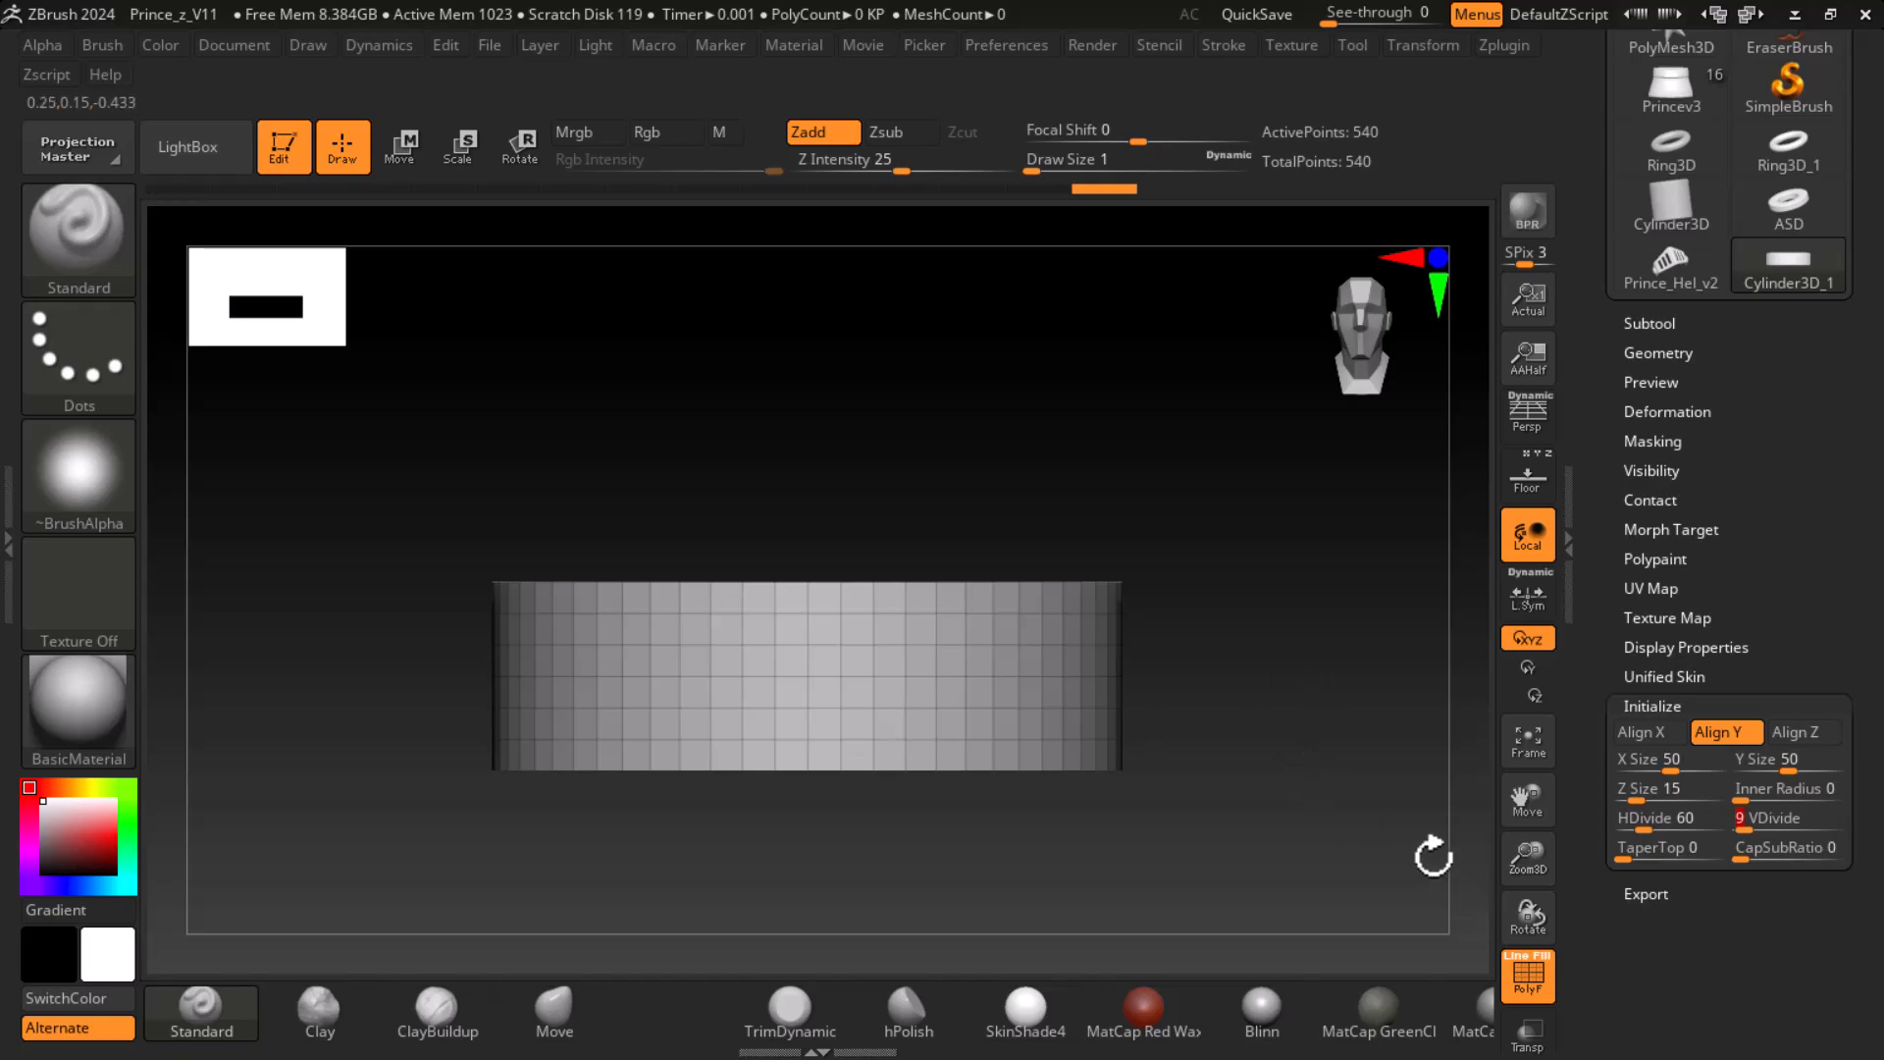
- Try narrowing the cylinder with a TaperTop of 15 and undo it
left_click_drag(1621, 852, 1636, 857)
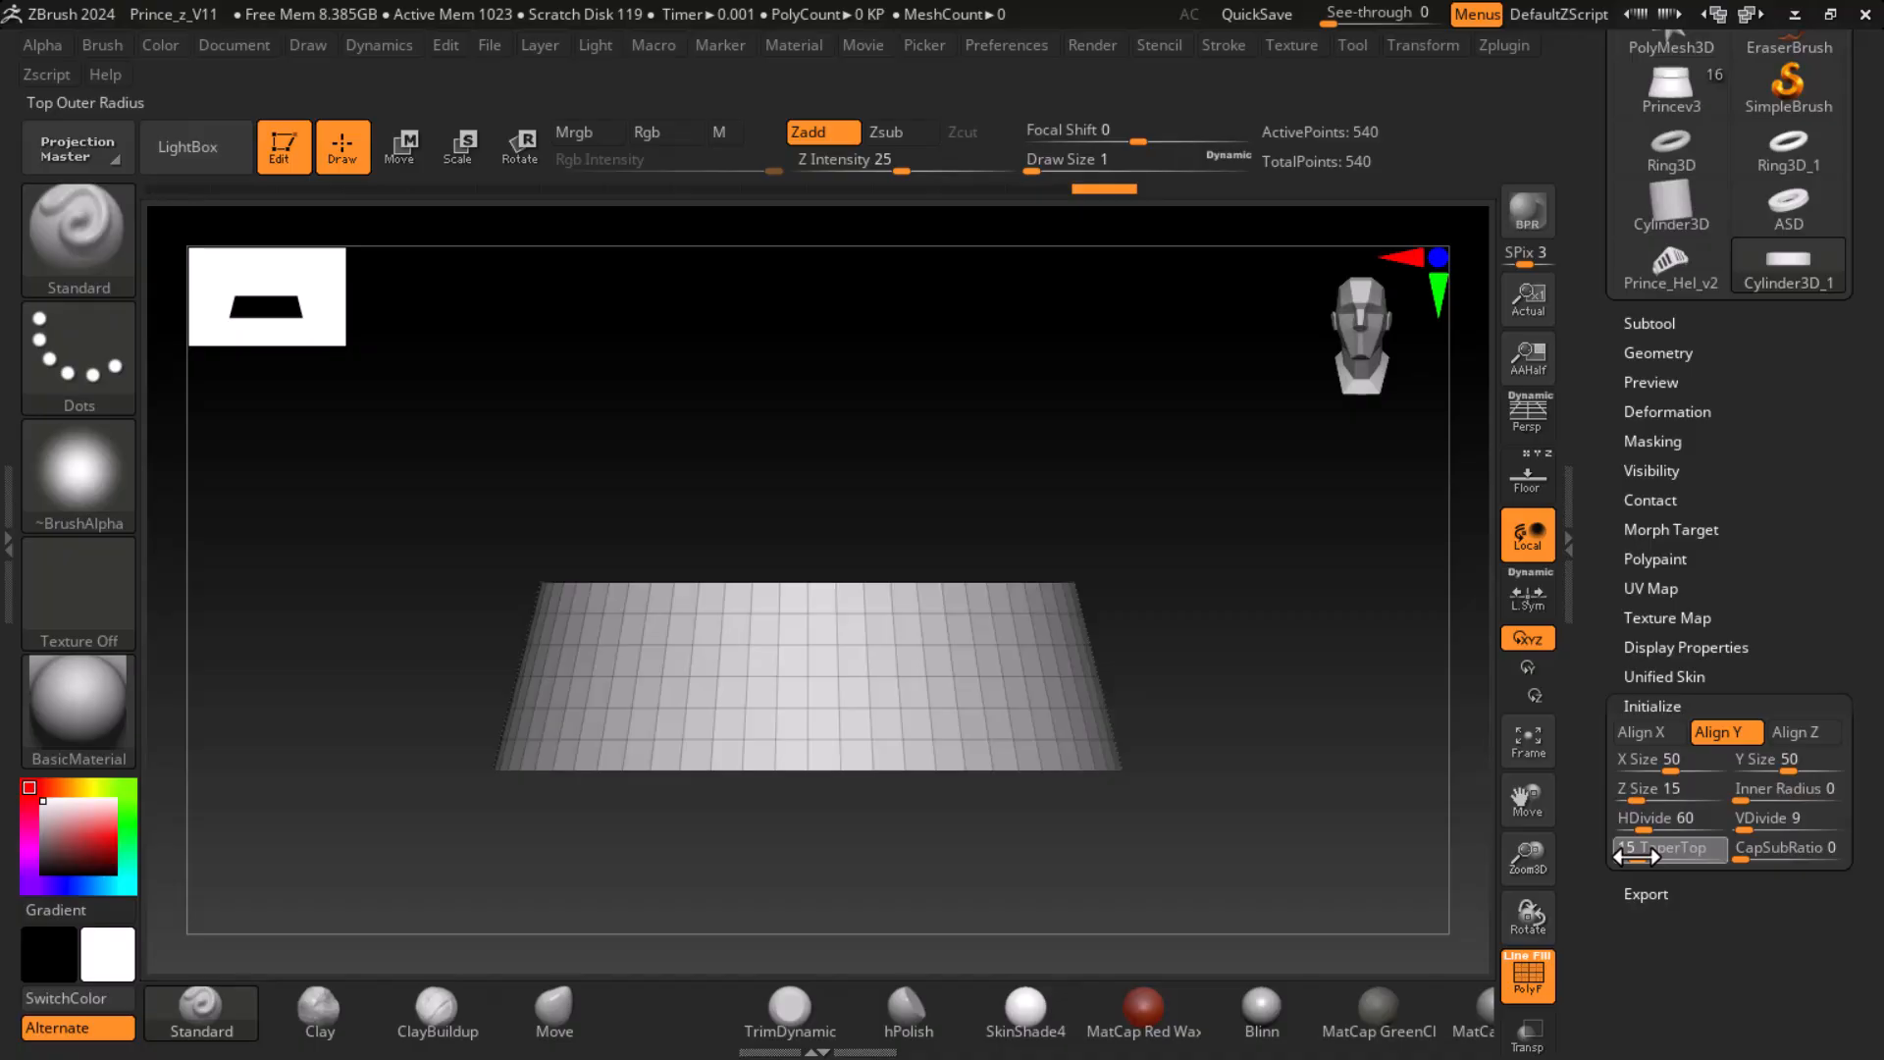
key("ctrl+z")
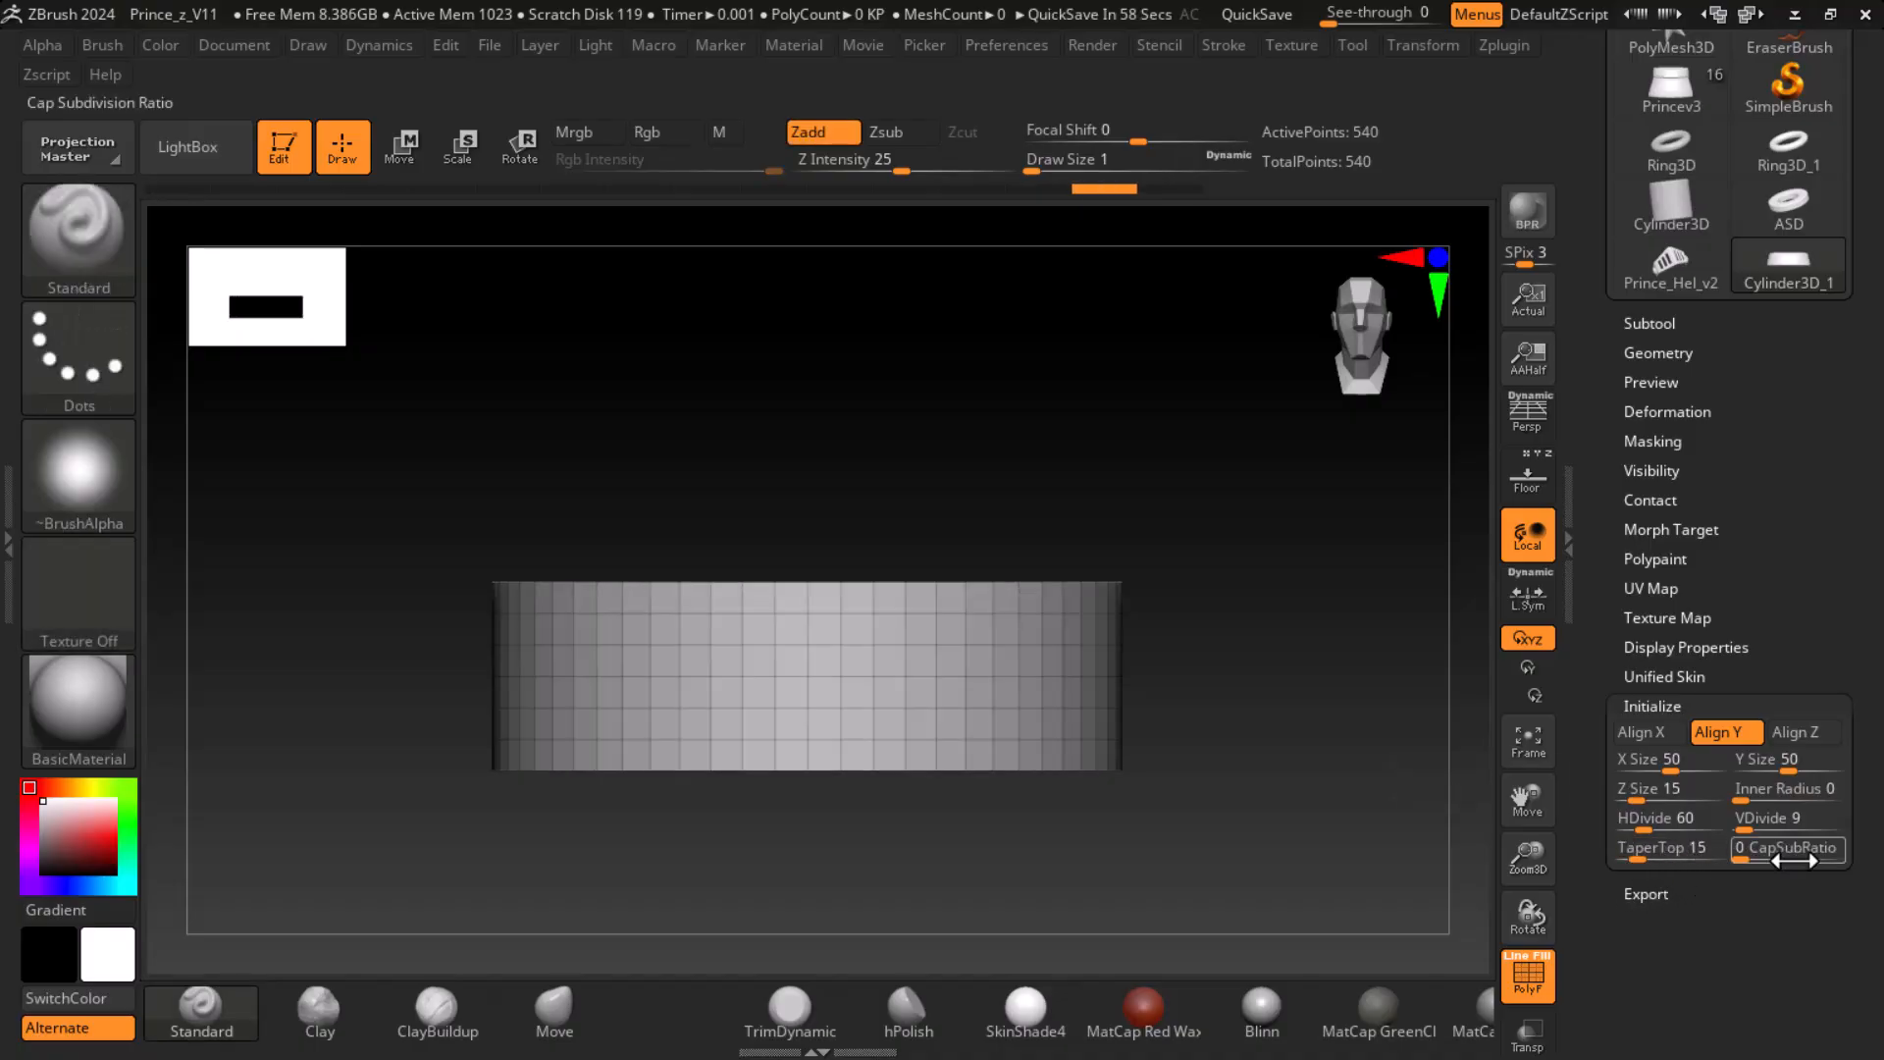
- Try different cap subdivision ratios on the cylinder and set CapSubRatio to 18
left_click_drag(1746, 859, 1560, 855)
left_click_drag(1210, 699, 1220, 781)
mouse_move(1748, 858)
left_mouse_down()
mouse_move(1828, 858)
mouse_move(1714, 854)
mouse_move(1830, 859)
mouse_move(1732, 860)
left_mouse_up()
left_click(1760, 860)
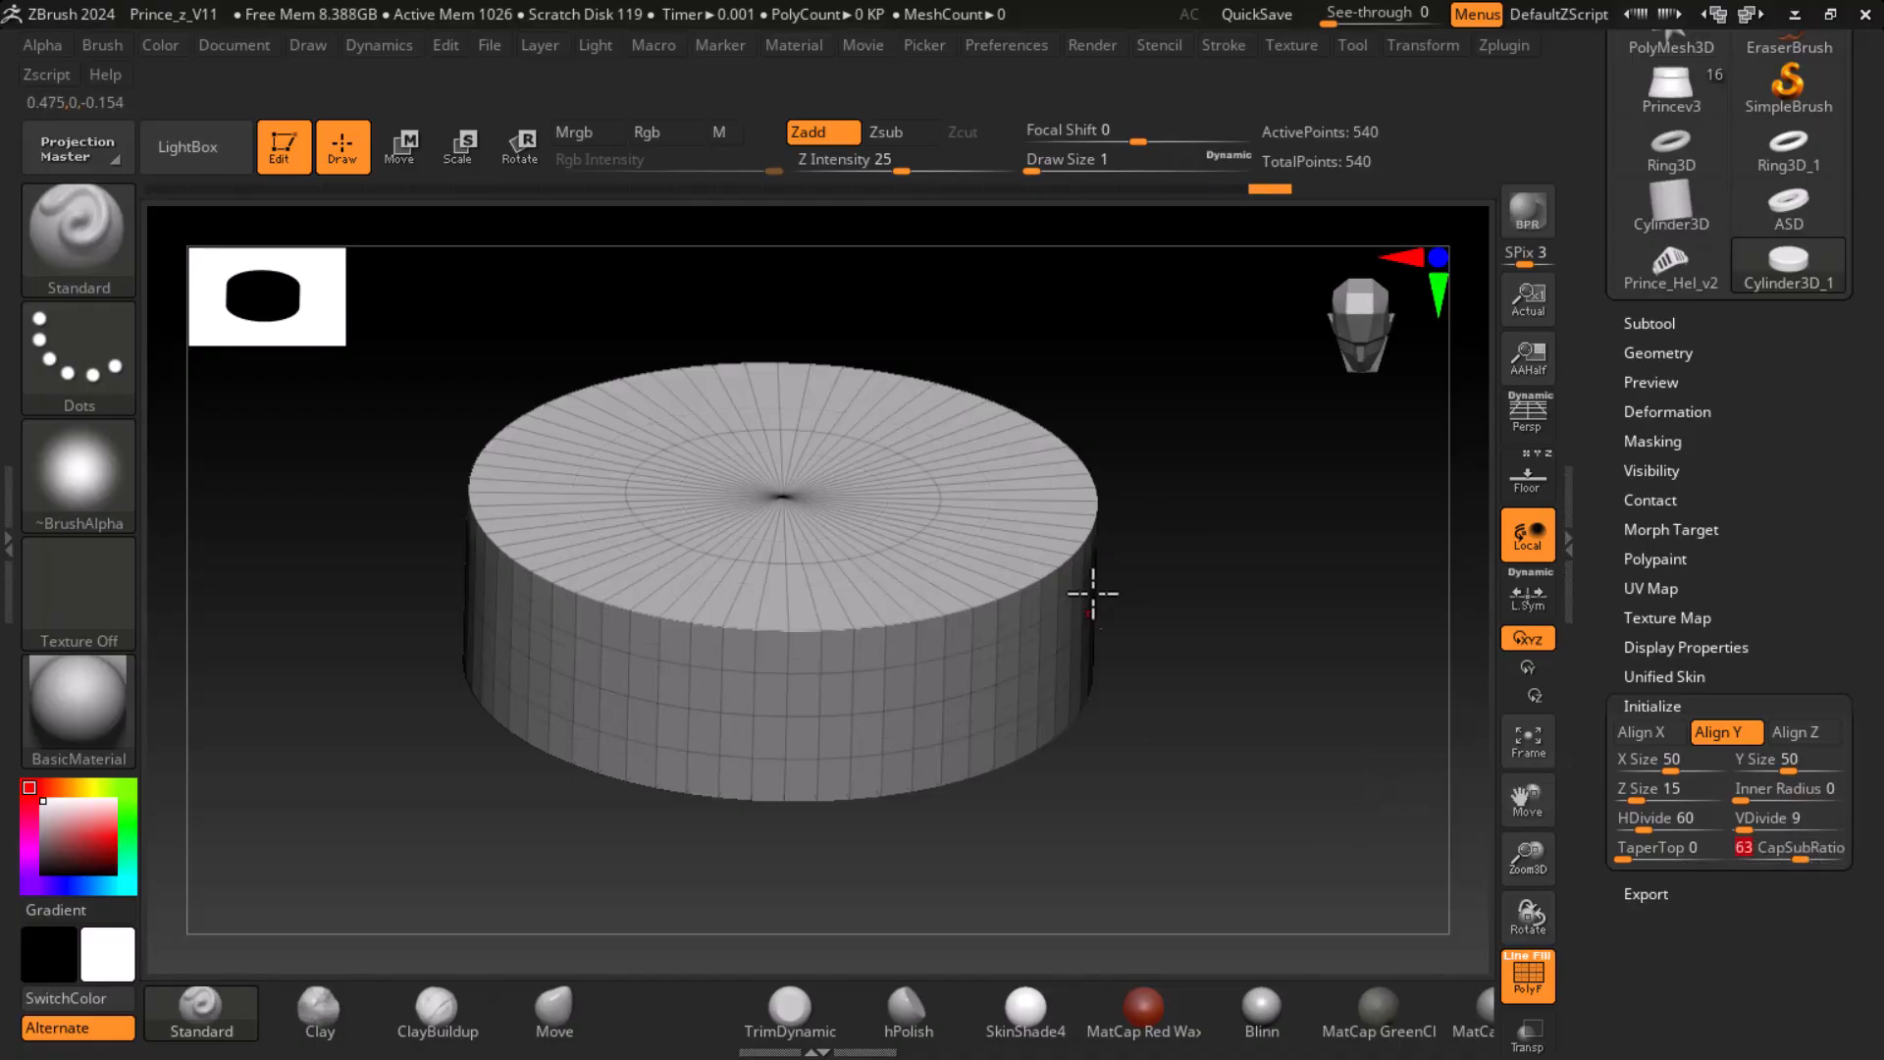
left_click_drag(1792, 860, 1758, 859)
left_click(1814, 855)
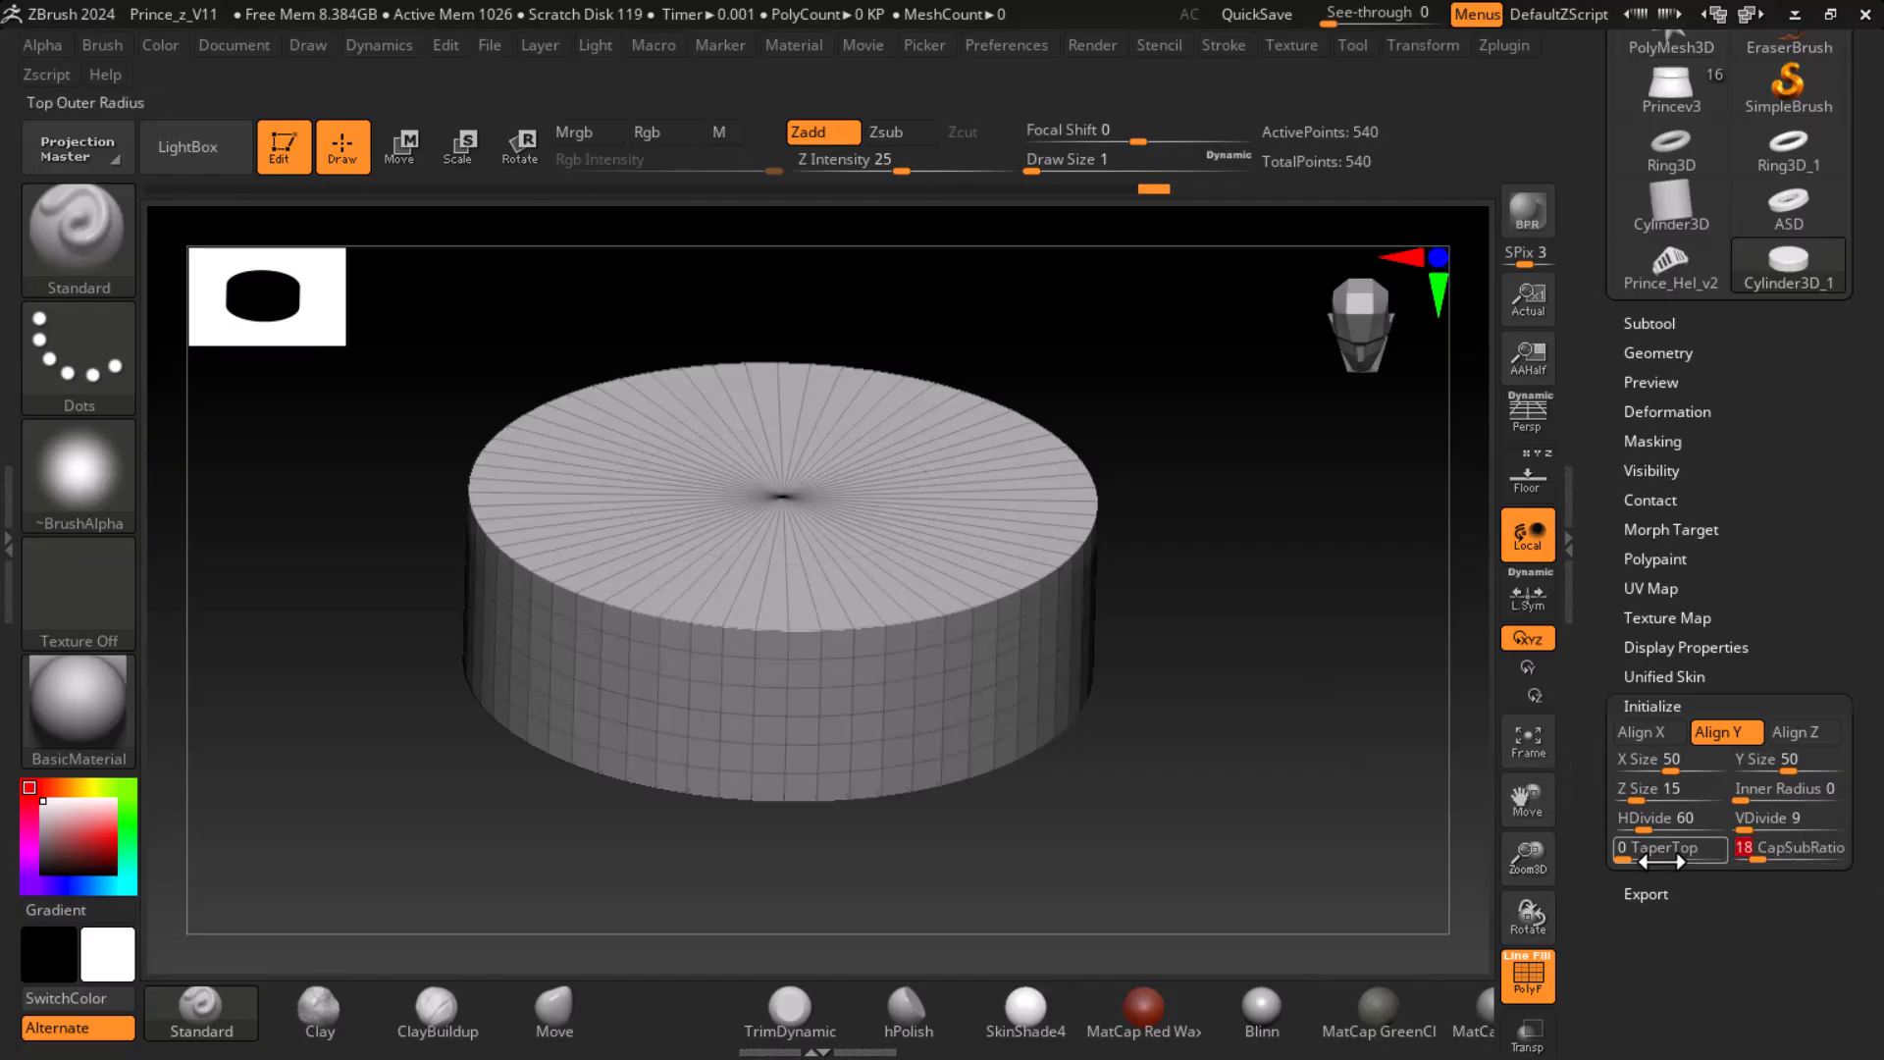
- Convert the cylinder primitive to a PolyMesh3D and turn off its polyframe display
left_click_drag(1459, 740, 1449, 816, "shift")
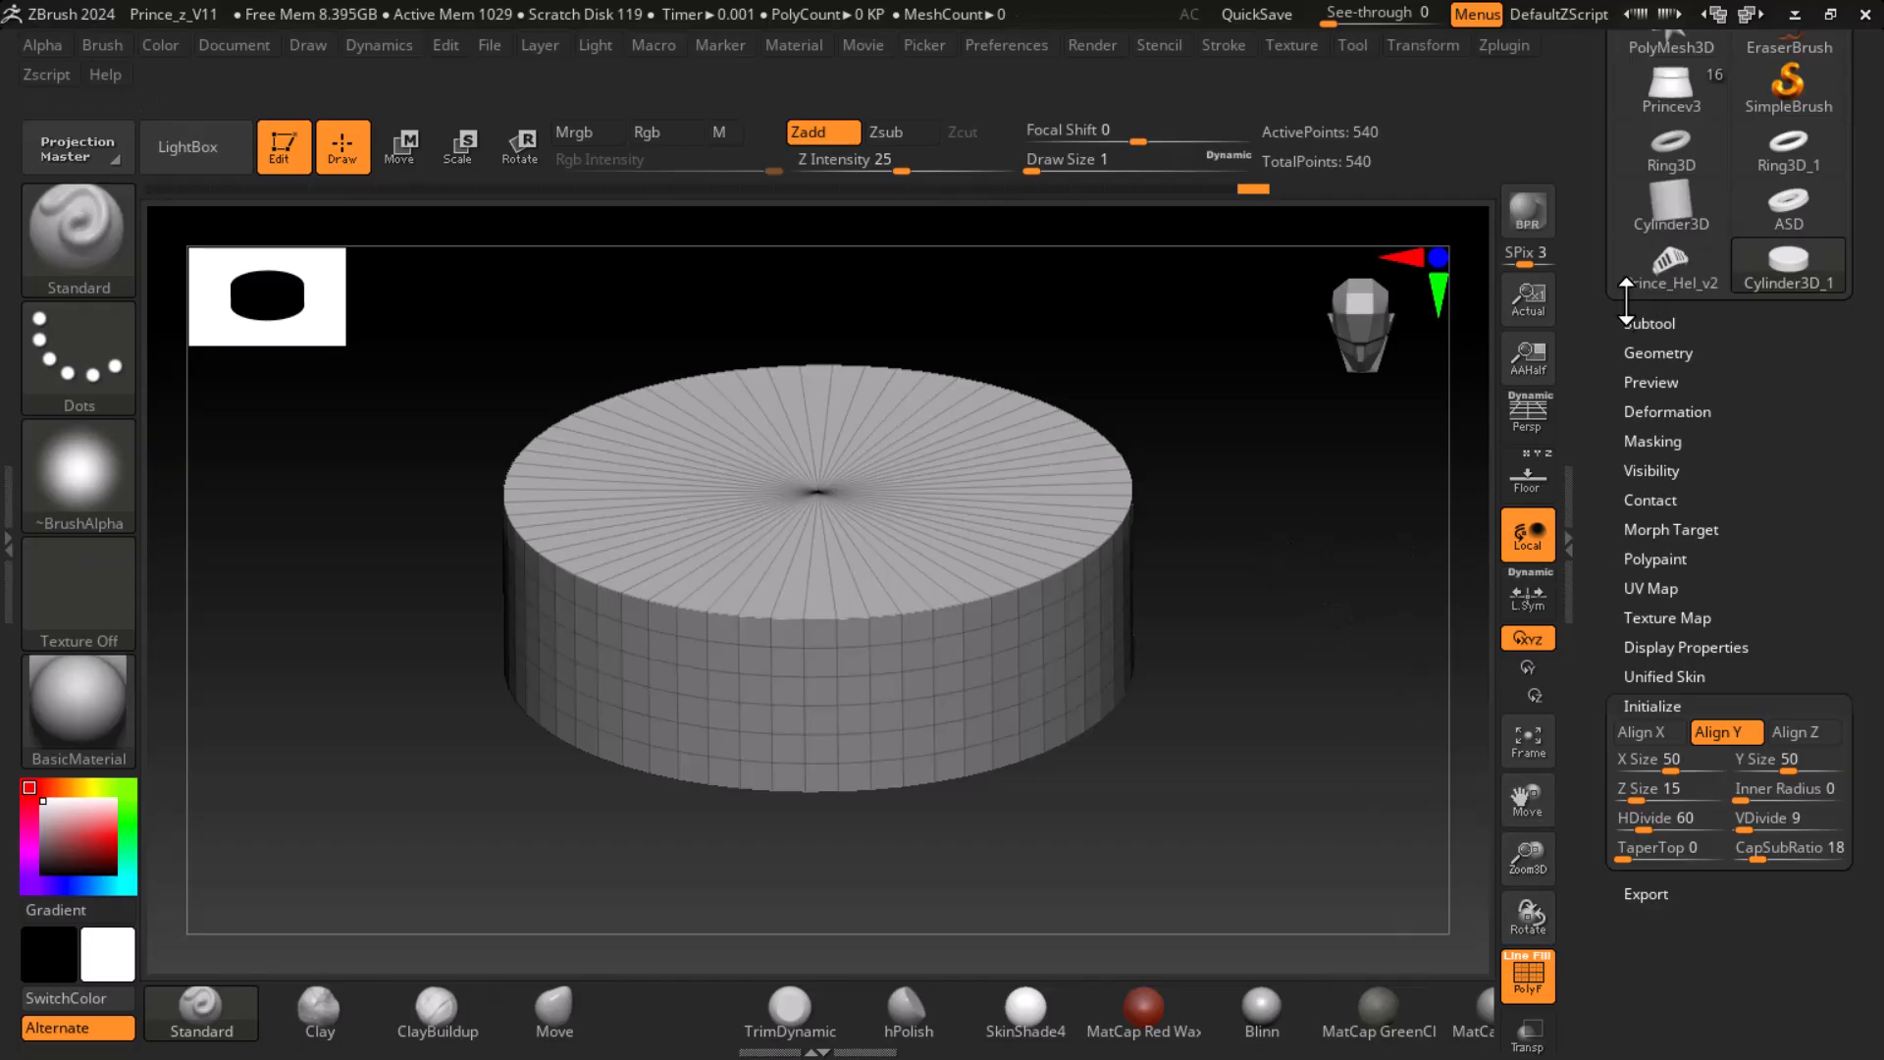
left_click_drag(1593, 269, 1609, 432)
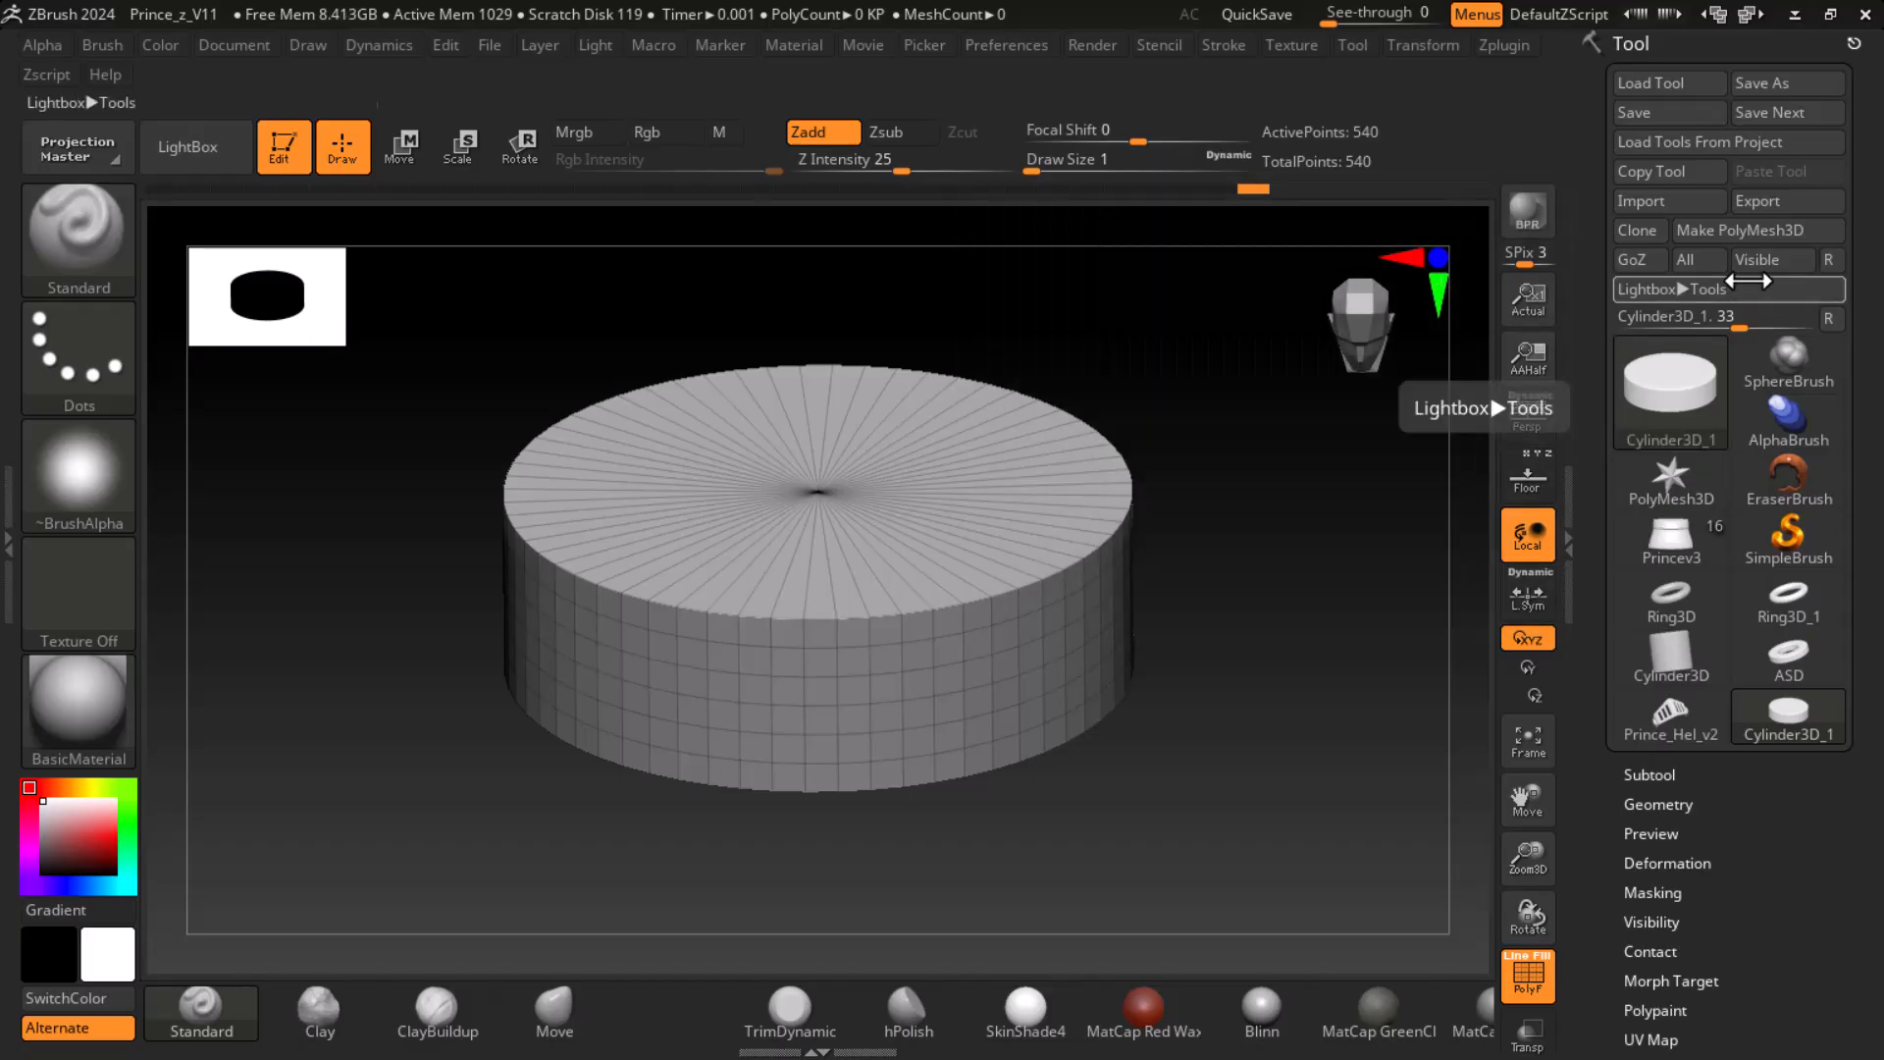
left_click(1757, 230)
left_click_drag(1275, 733, 1368, 749)
key("shift+f")
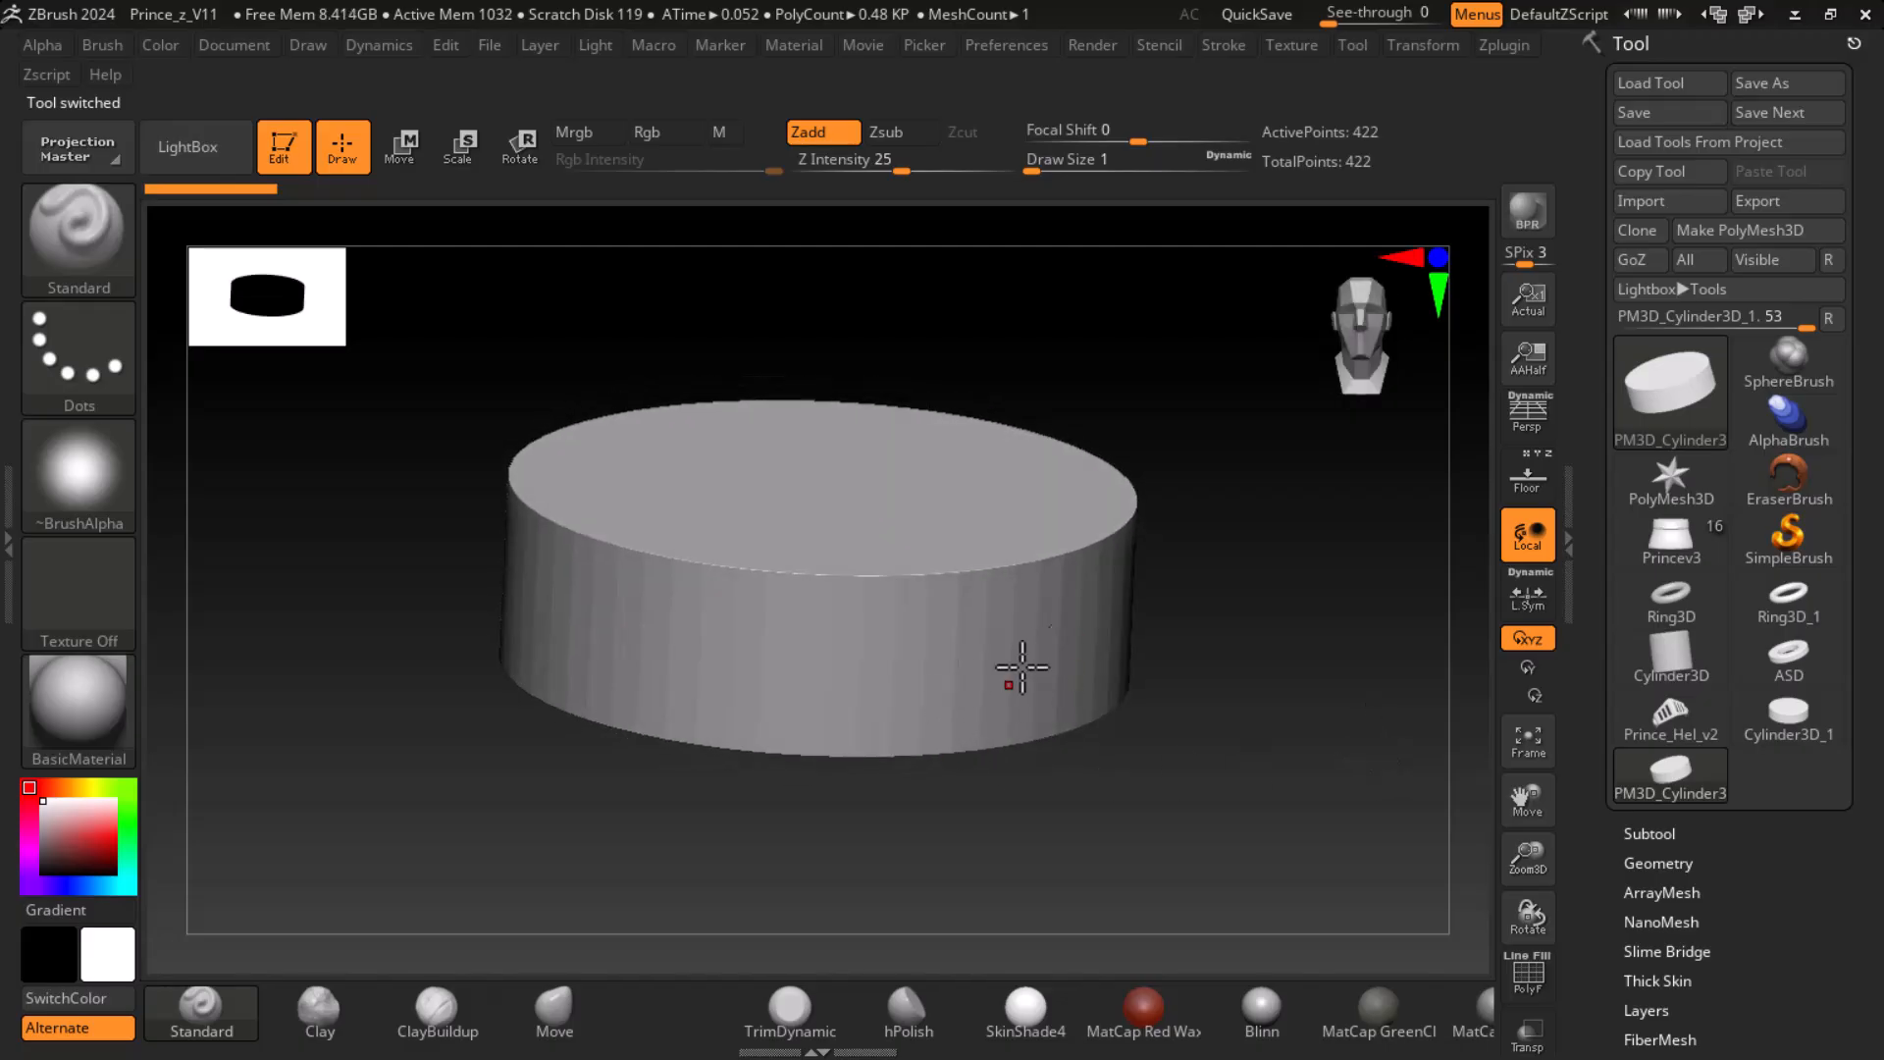
- Subdivide the disc's geometry twice with smoothing on, up to SDiv 3
left_click(1659, 835)
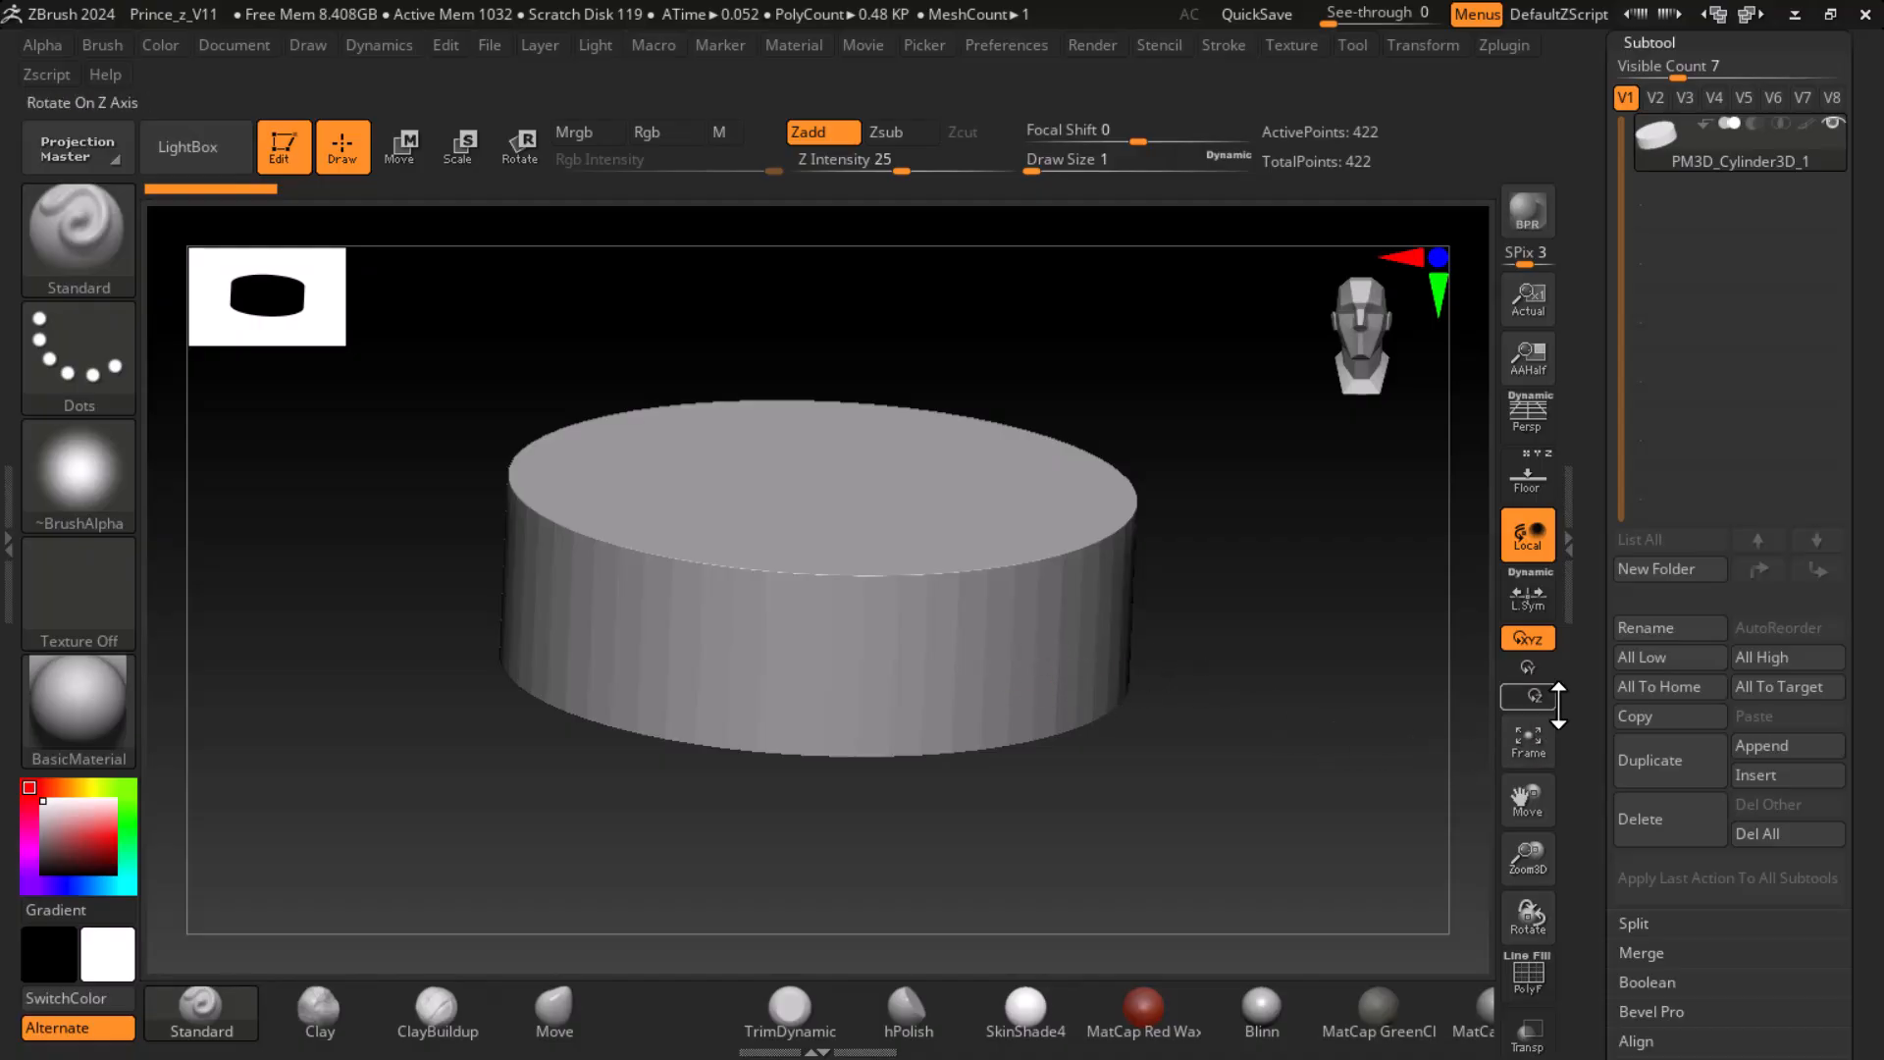
scroll(1576, 667, "down", 5)
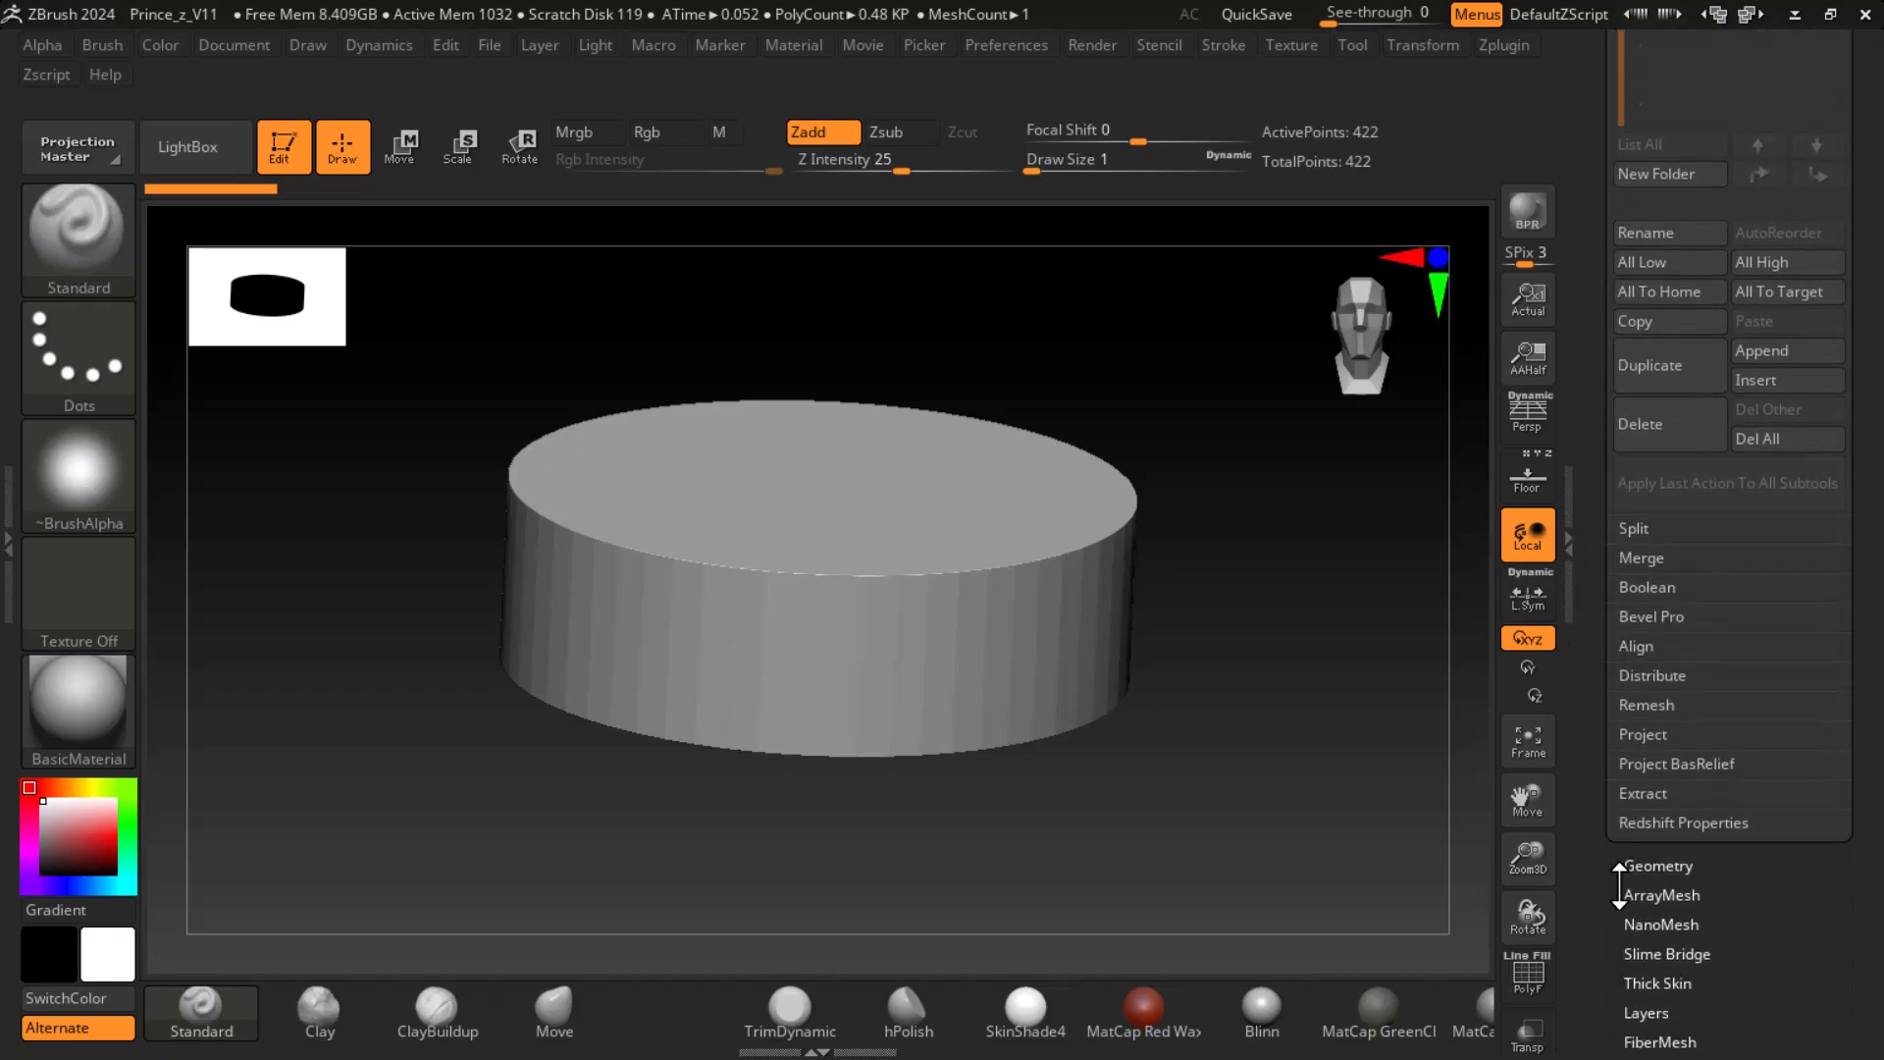
left_click(1659, 866)
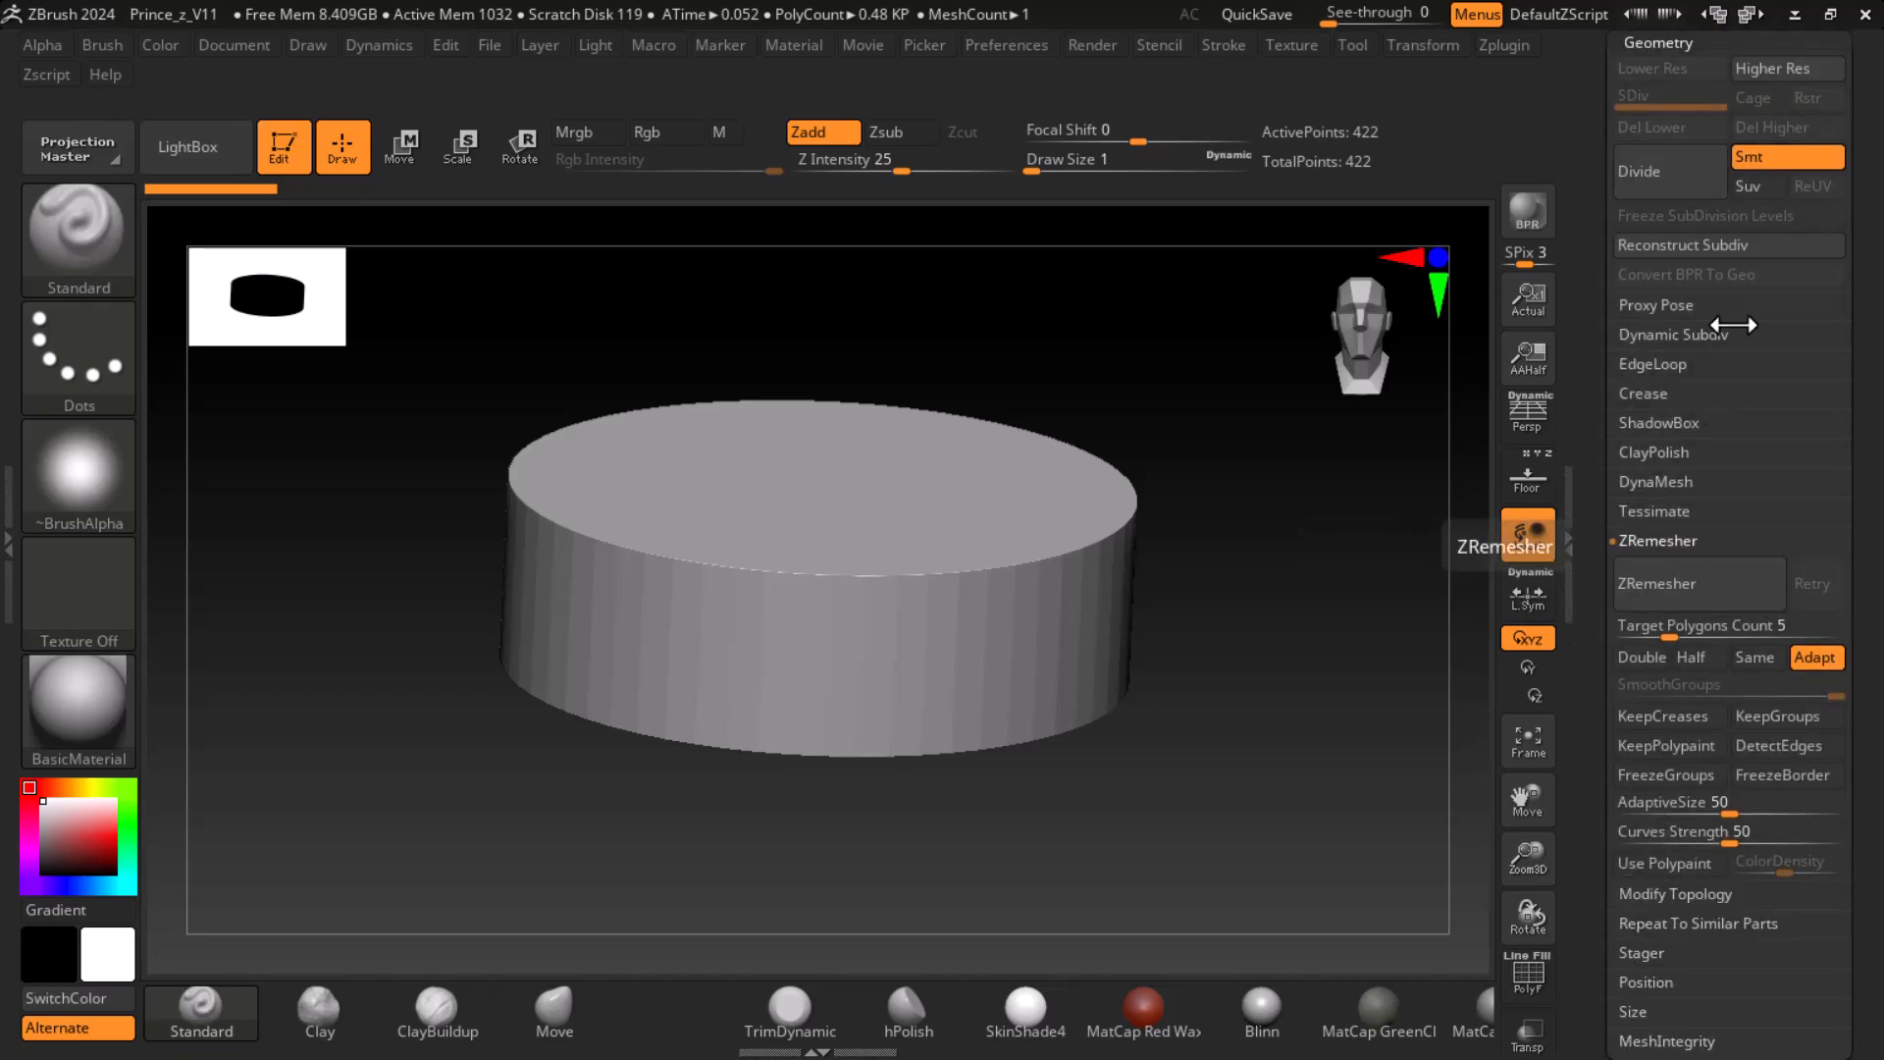
left_click(1661, 179)
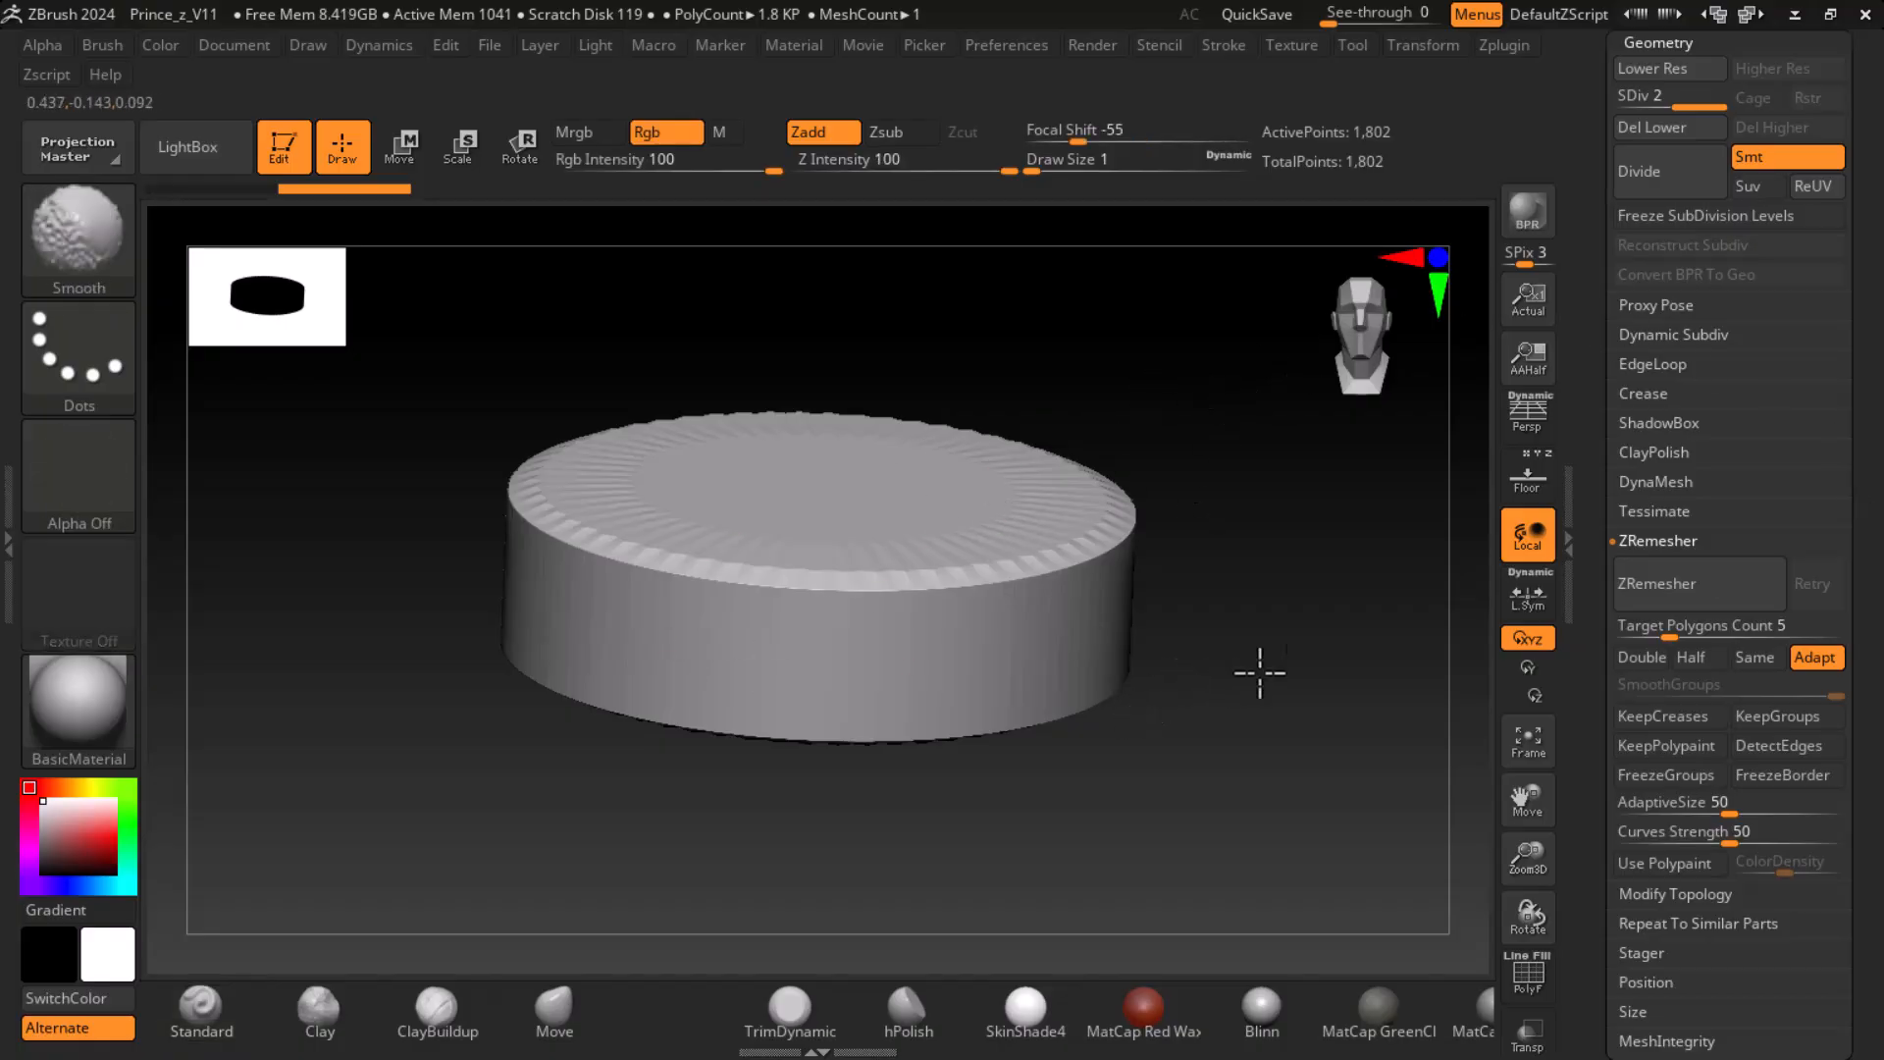
left_click_drag(1250, 666, 1308, 665, "shift")
left_click(1696, 175)
- Check the subdivided disc's polyframe and ZRemesh it with a Target Polygons Count of 5
left_click_drag(1455, 471, 1198, 724)
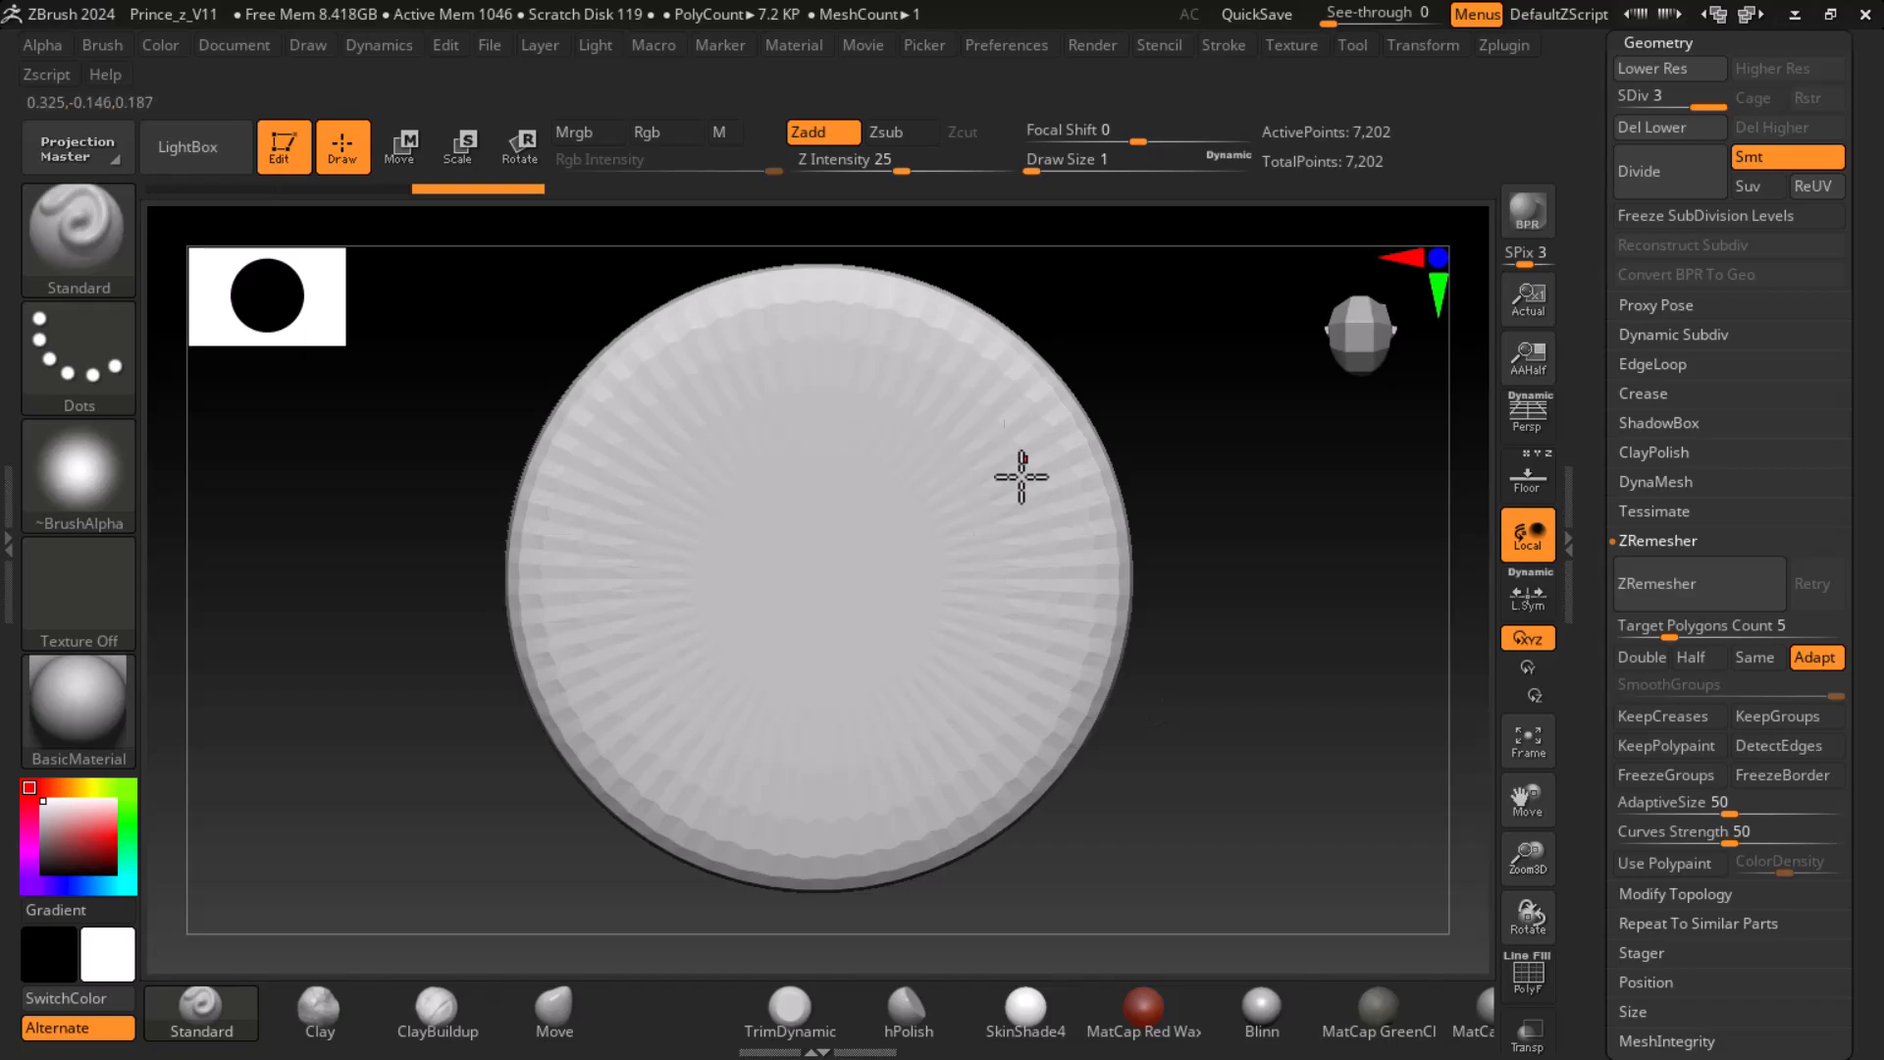
key("shift+f")
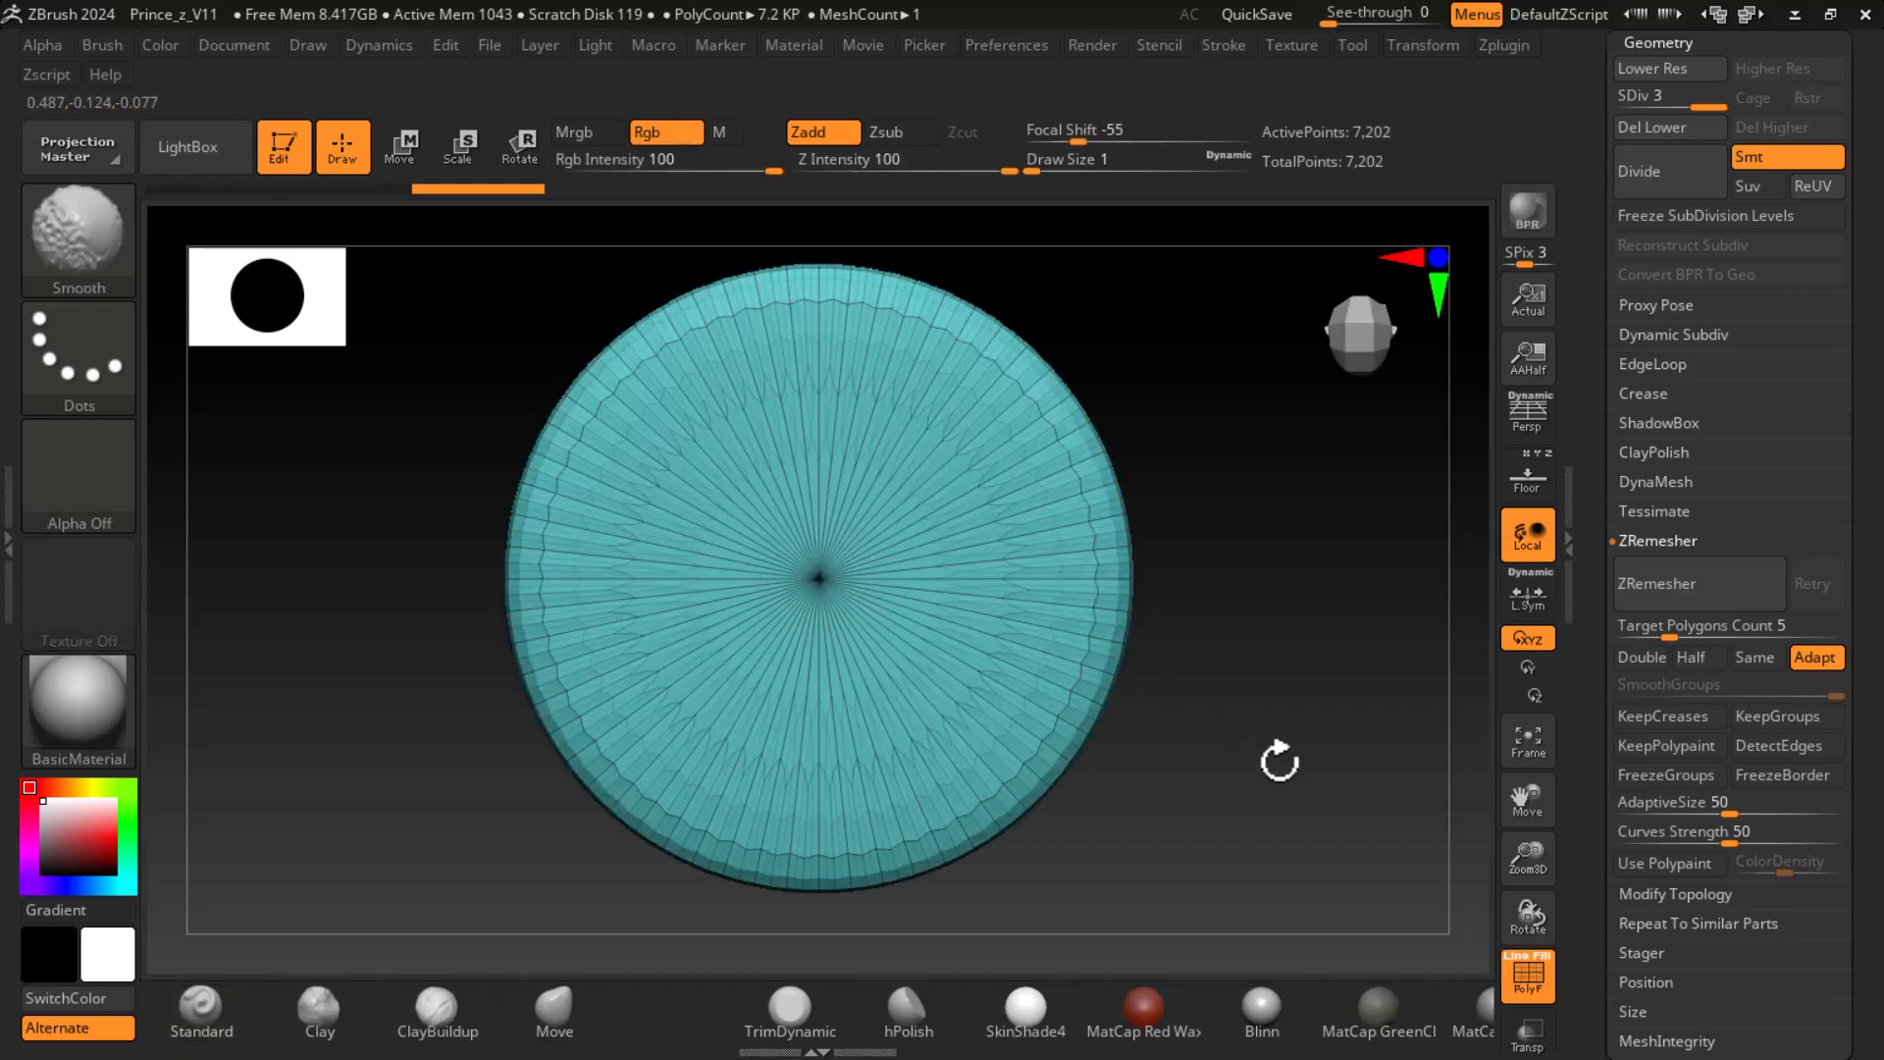
key("shift+f")
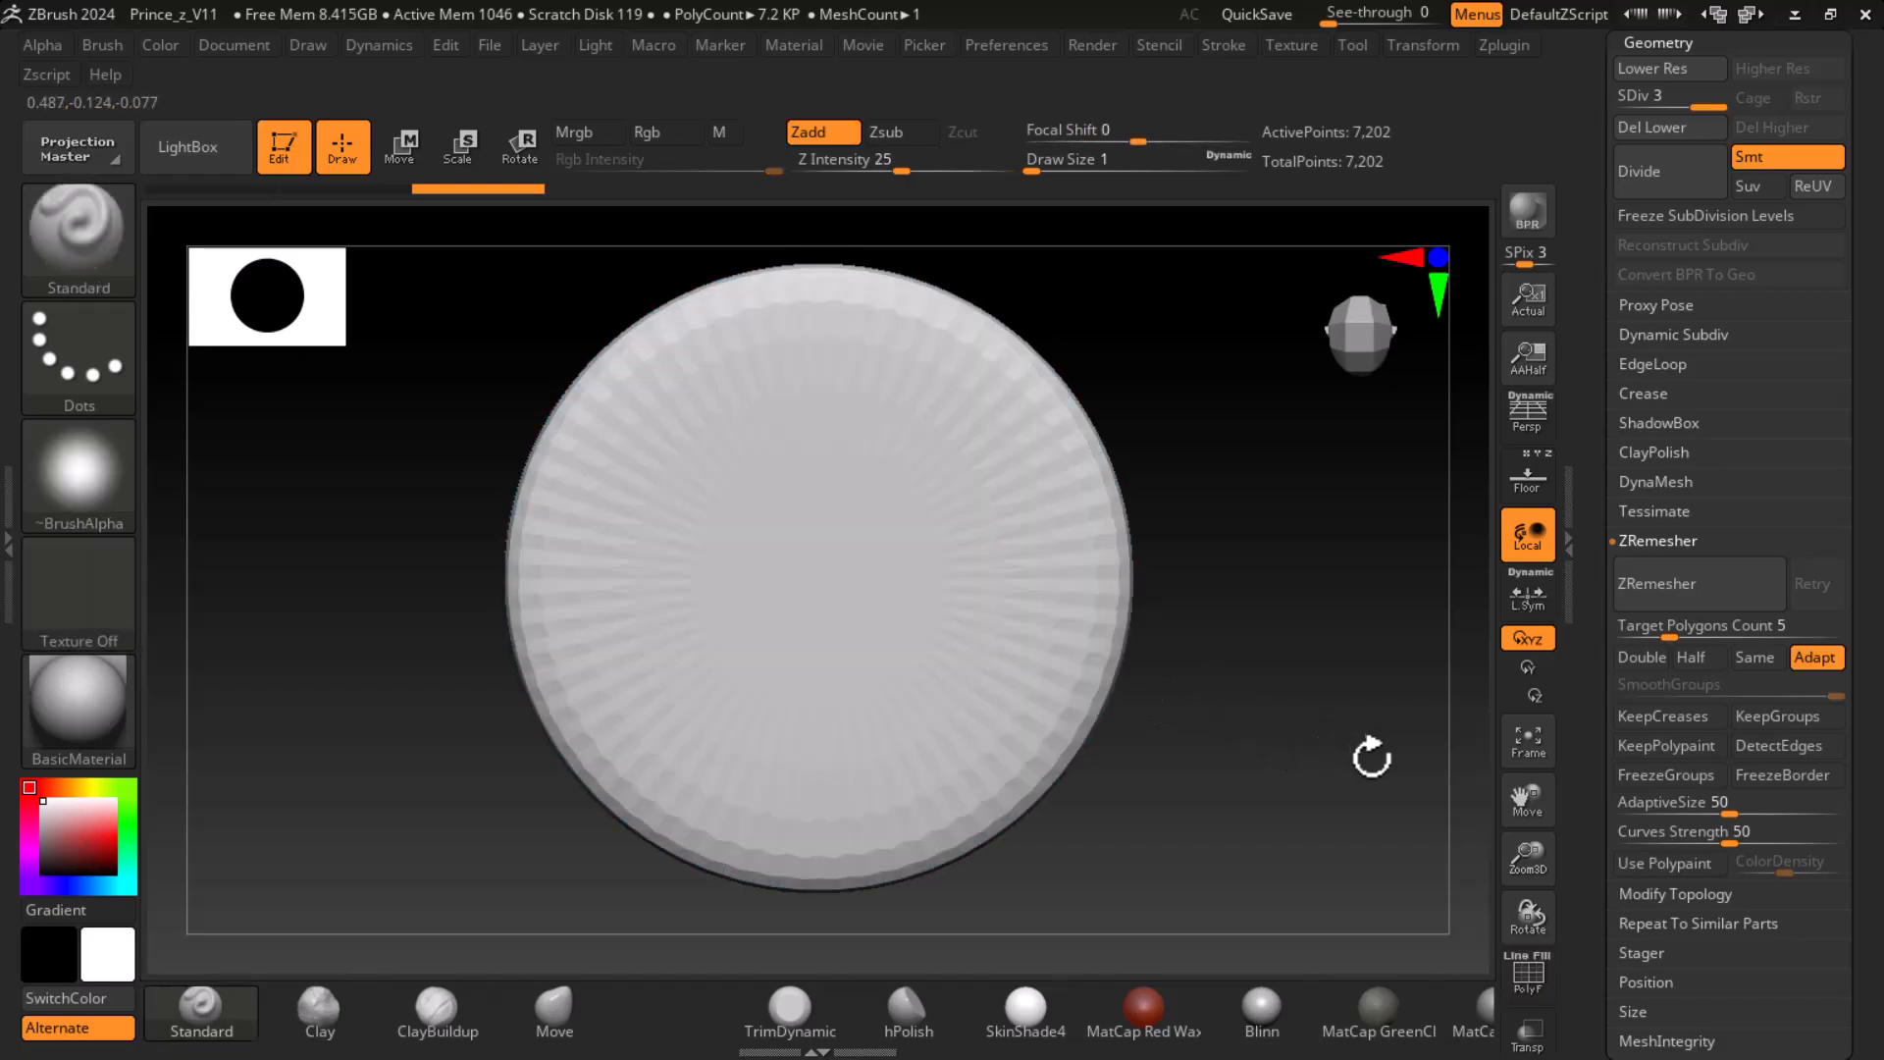
left_click(1702, 593)
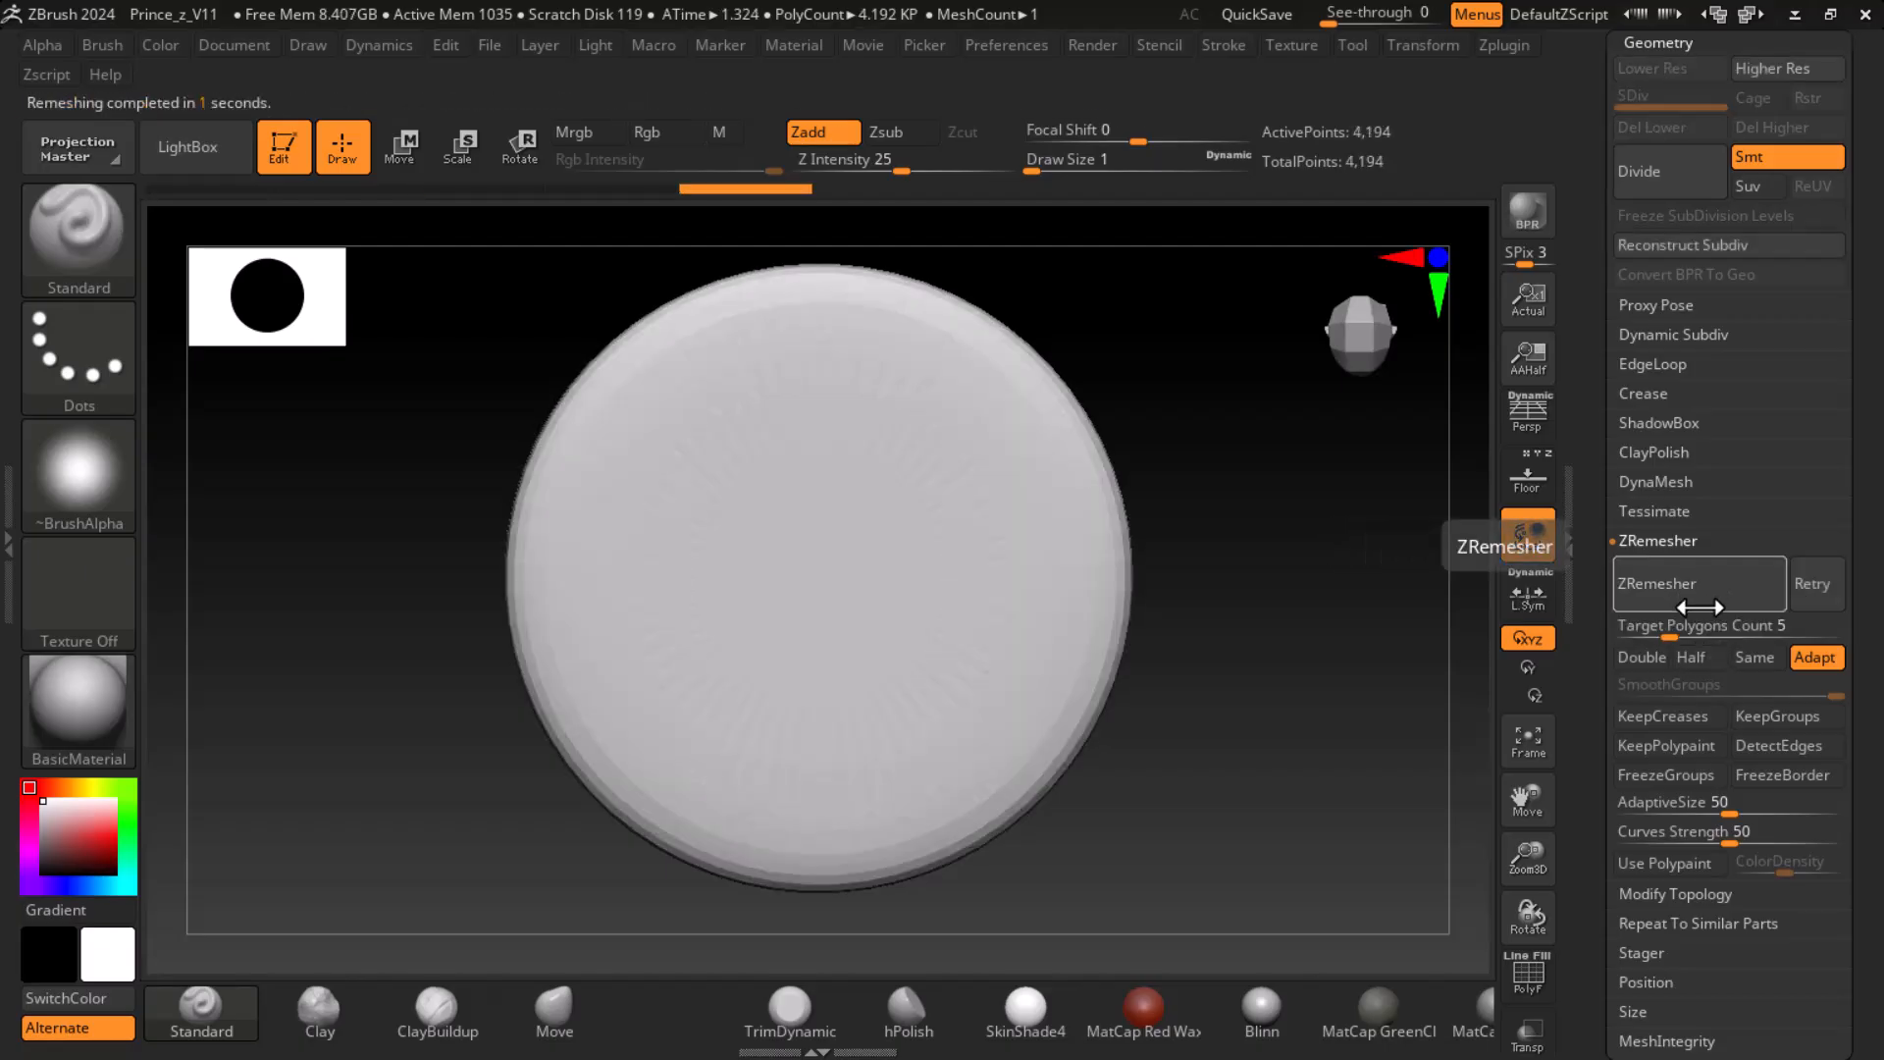
key("shift")
key("shift+f")
key("shift+f")
left_click_drag(1270, 717, 1375, 697)
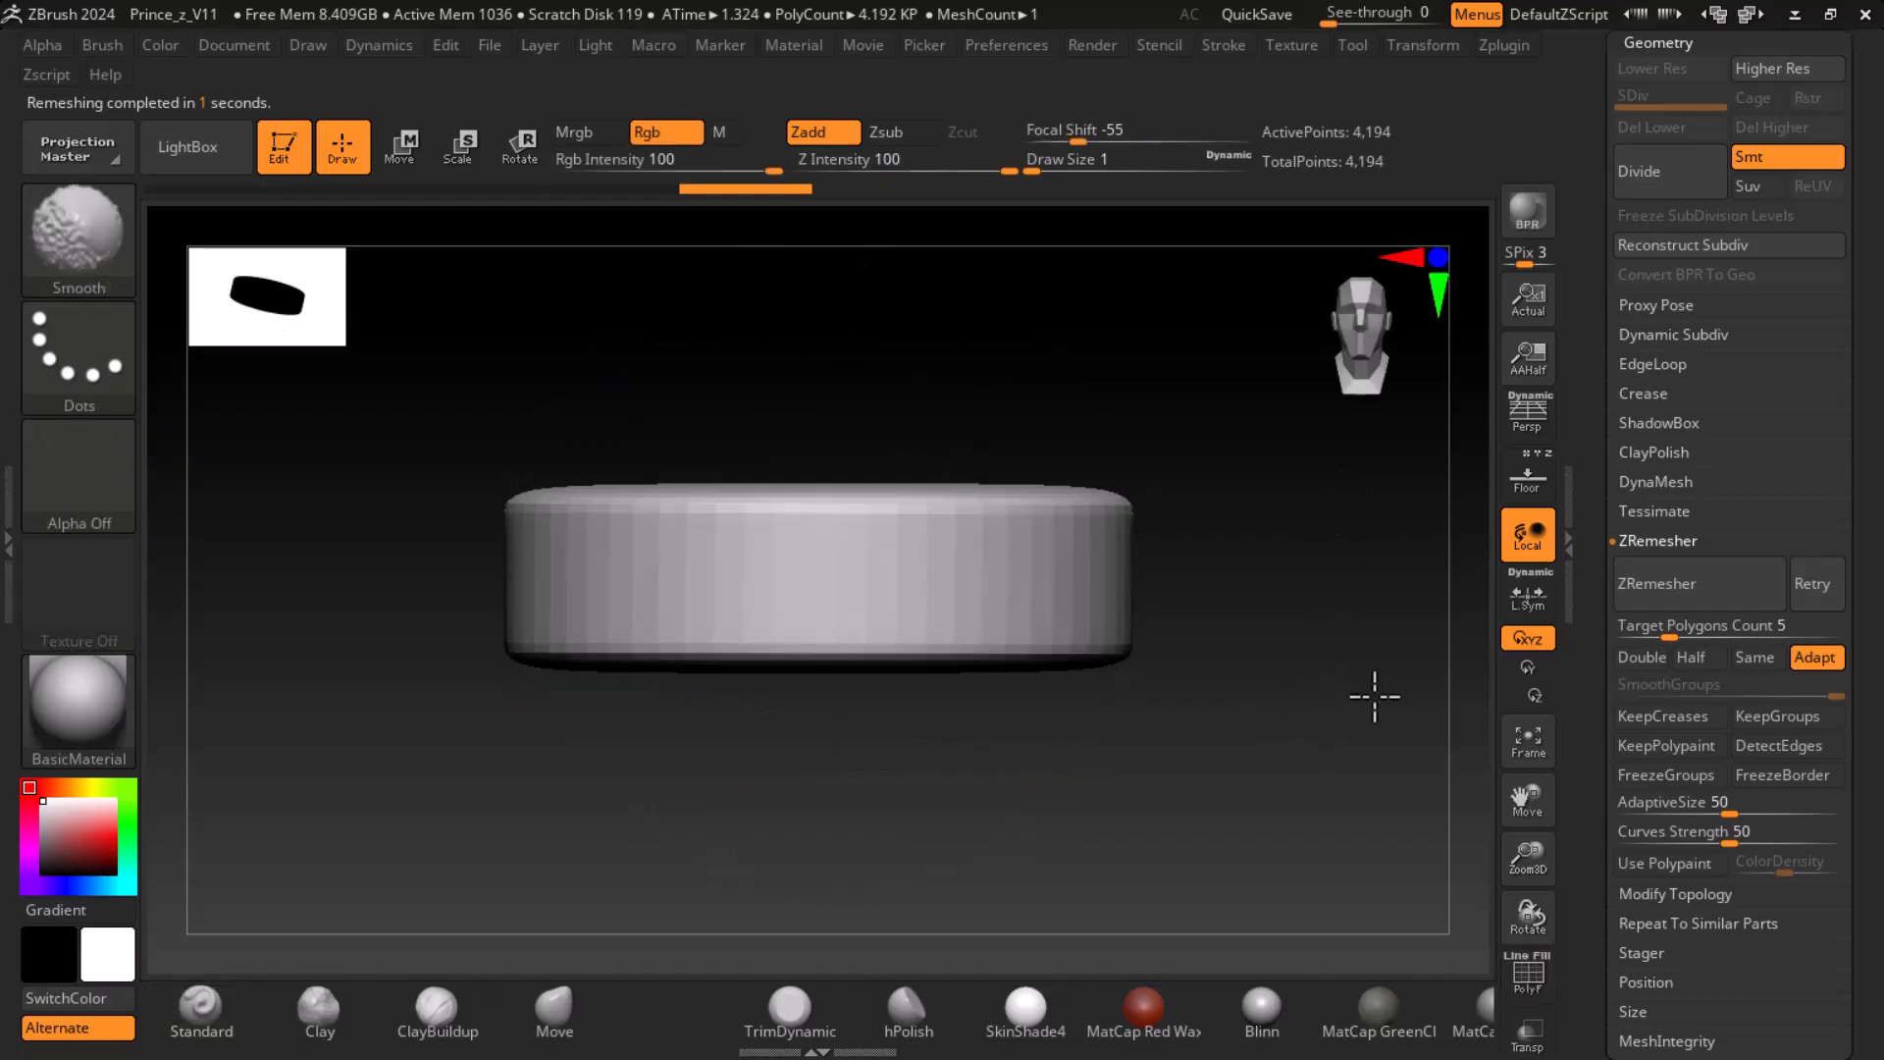
- ZRemesh the disc with the Half option and subdivide the result twice to SDiv 3
left_click(1690, 656)
left_click(1719, 595)
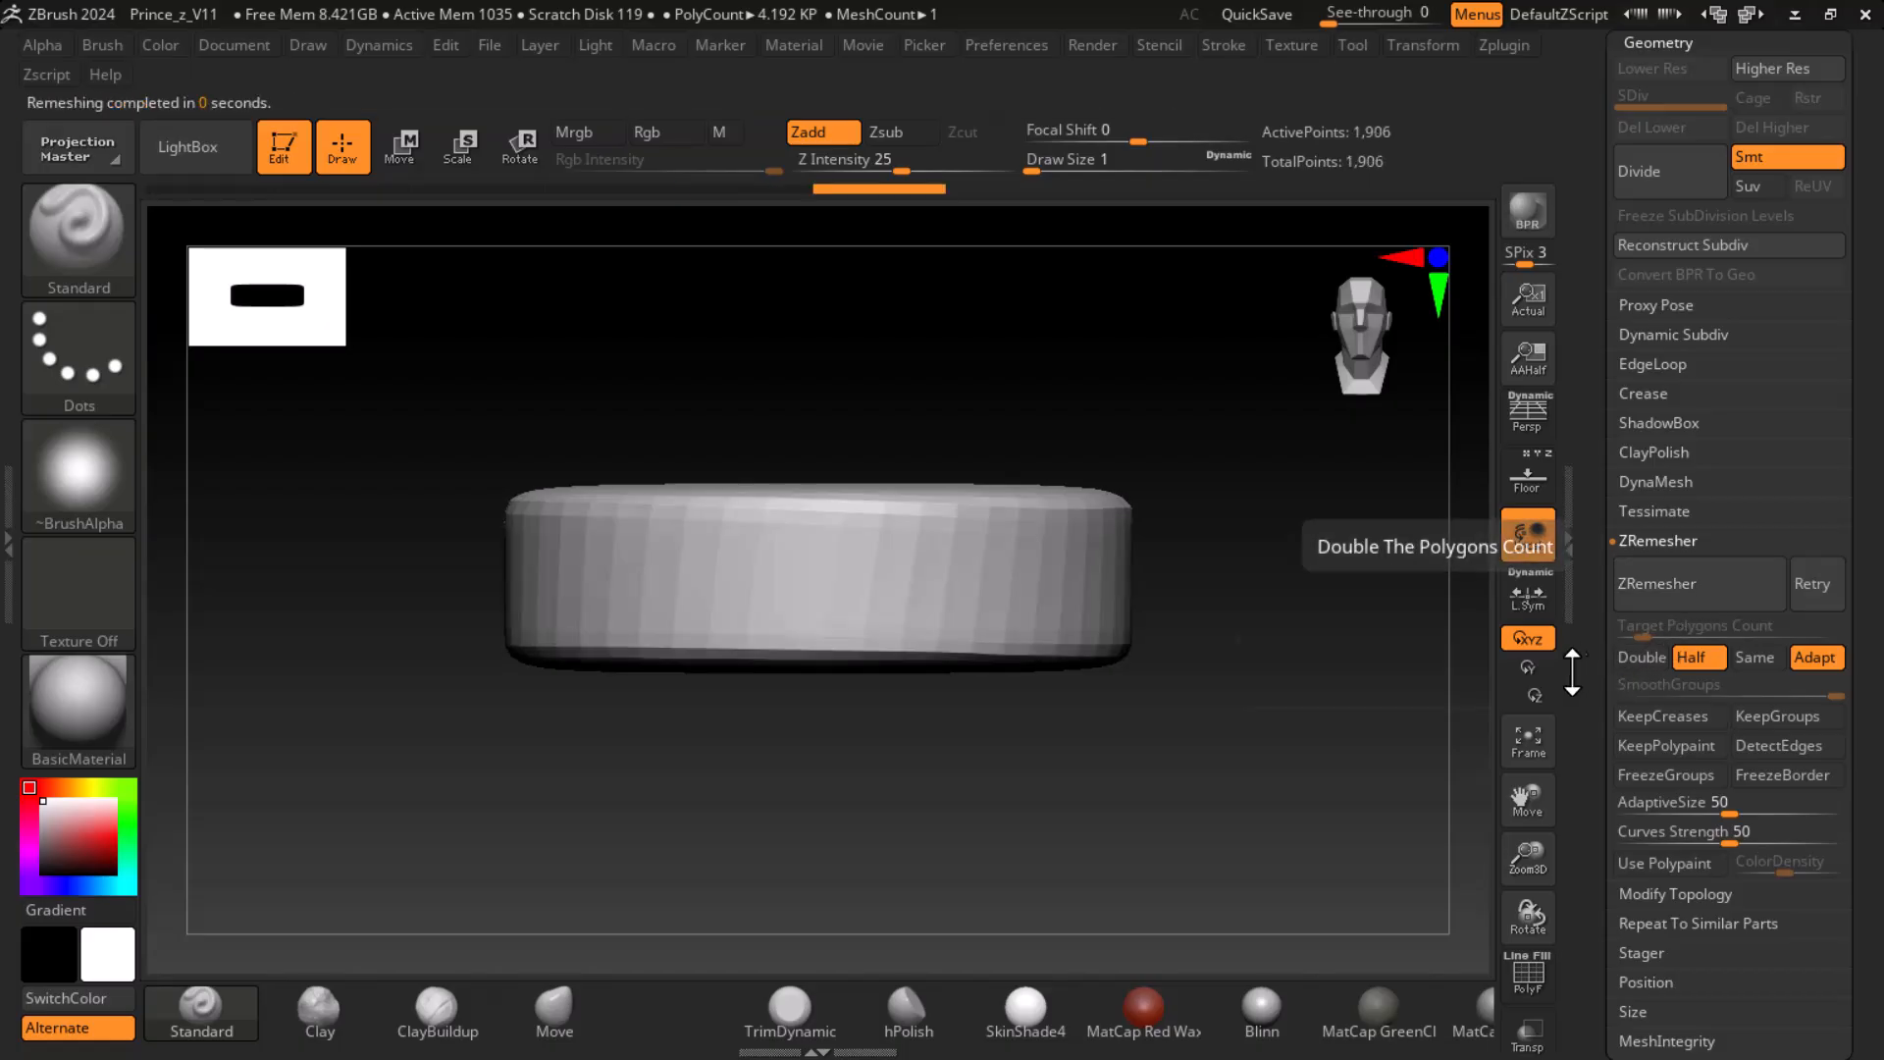
left_click(1675, 177)
left_click(1674, 177)
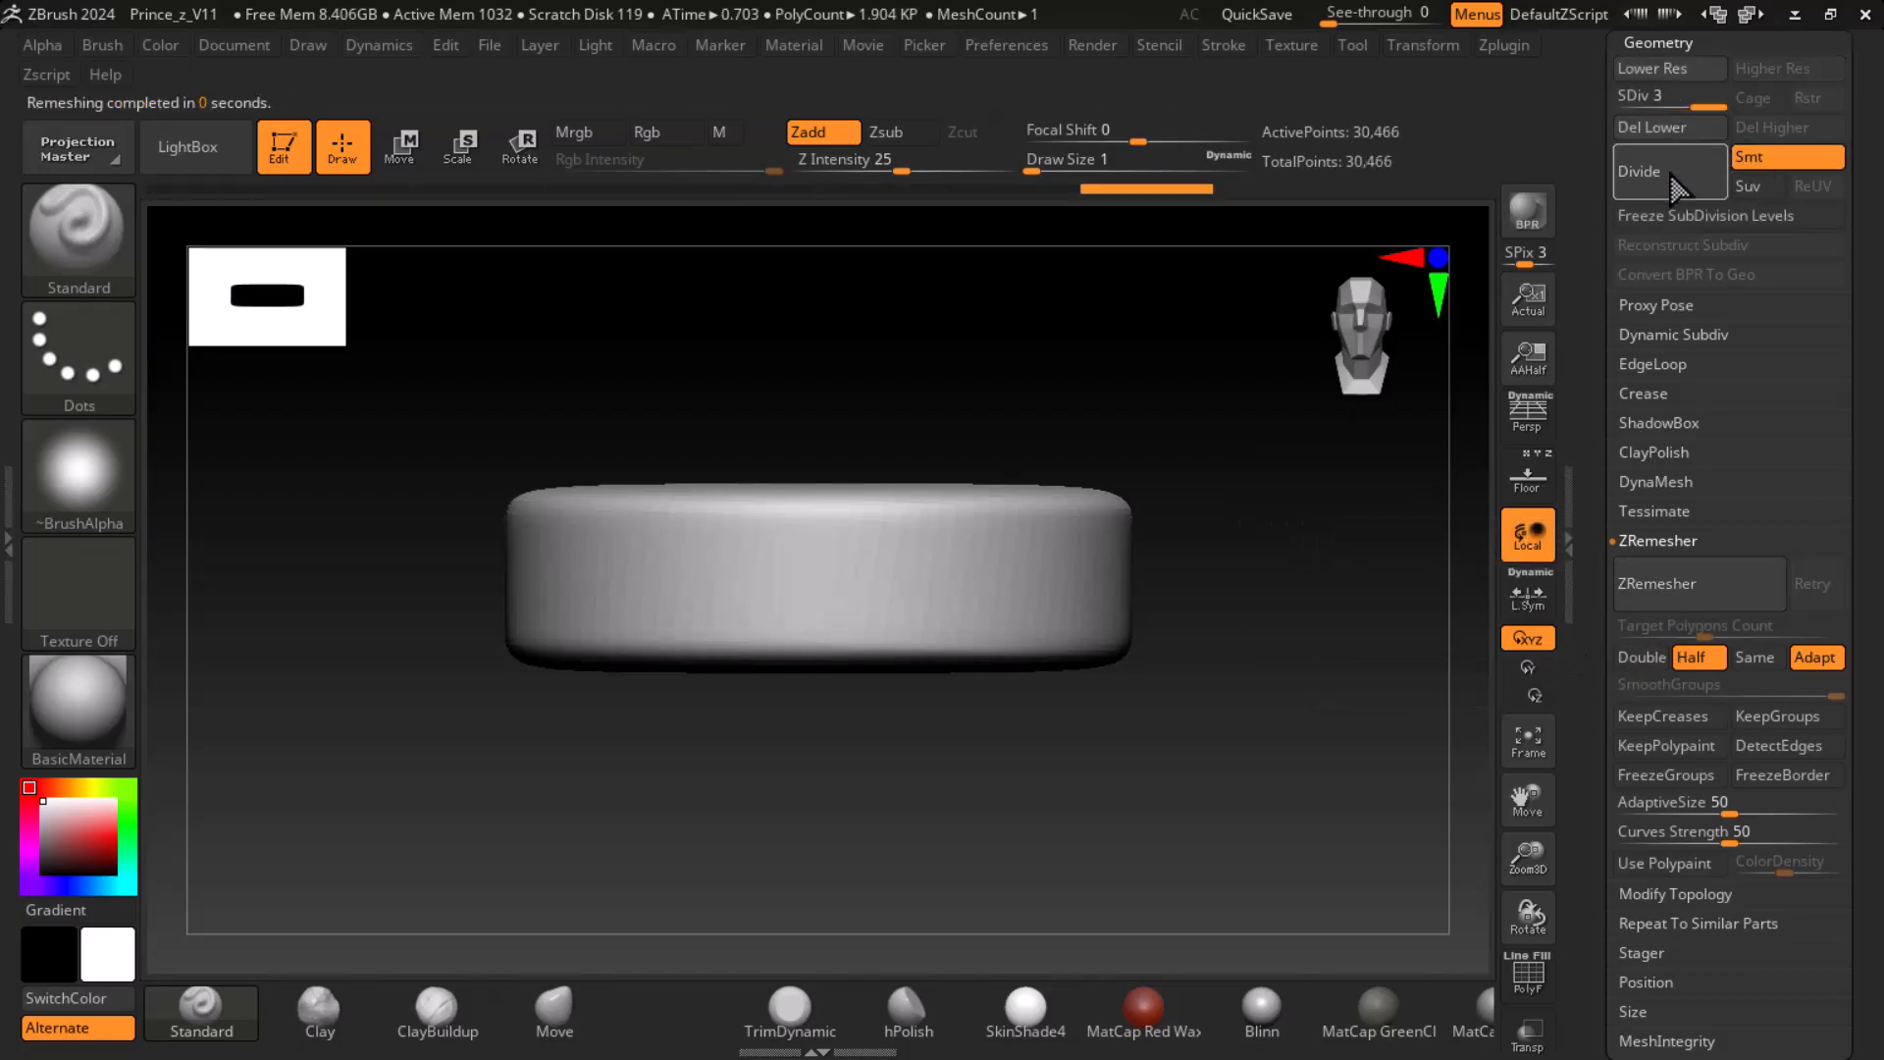
left_click_drag(1266, 745, 1267, 908)
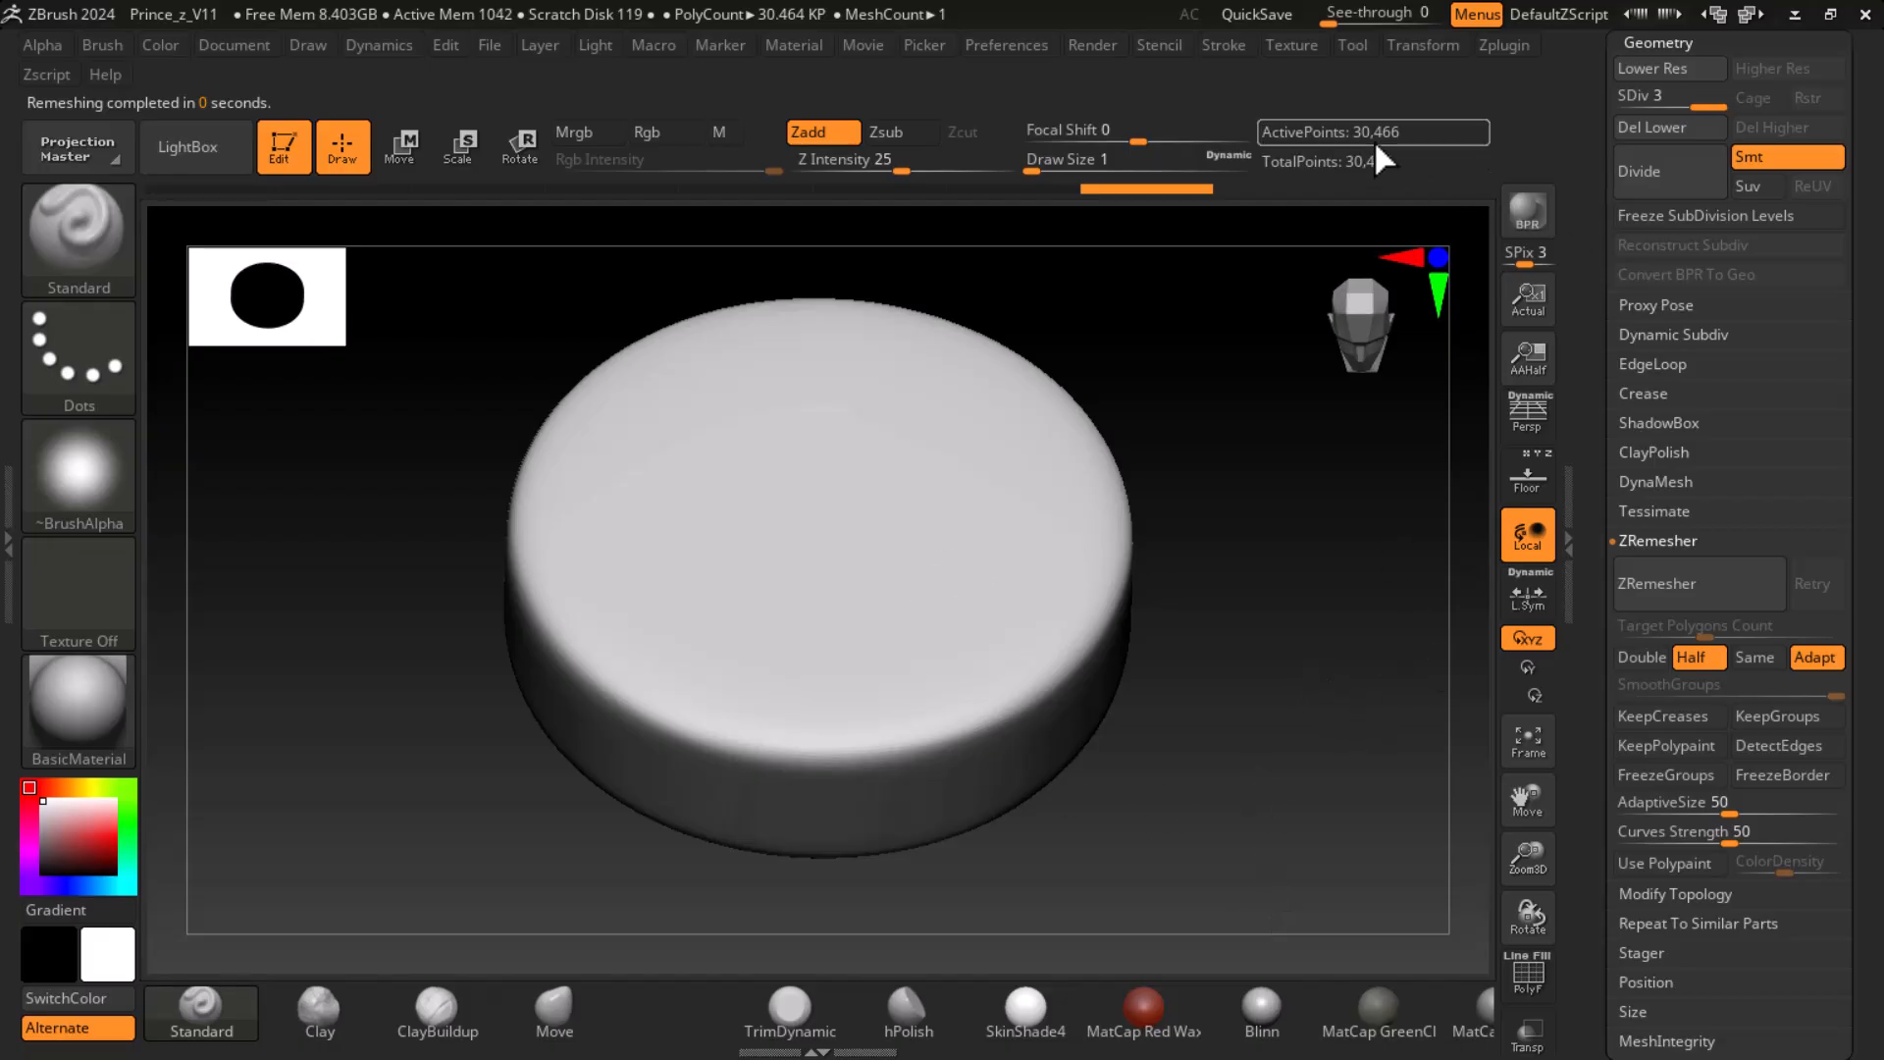
- ZRemesh the subdivided disc again with the Half option and inspect its rounded edges from the side
left_click(1674, 610)
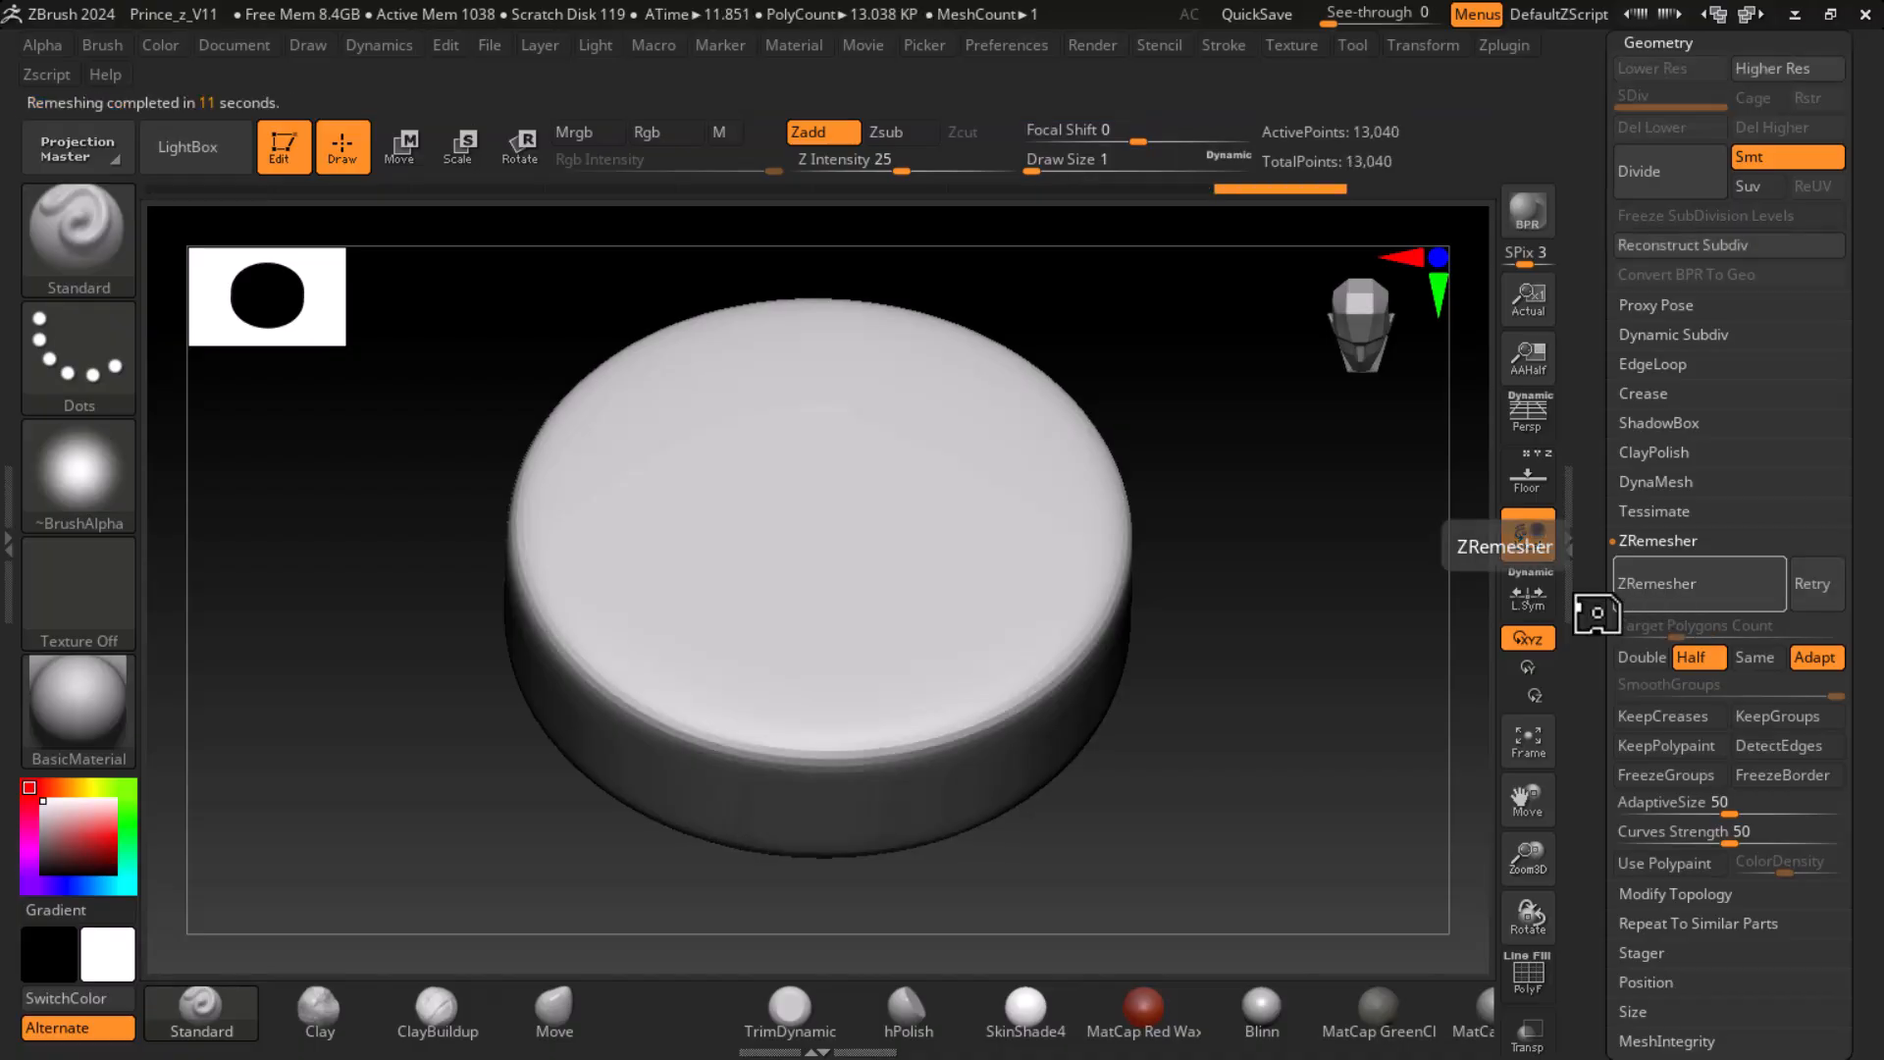
right_click_drag(1345, 715, 1280, 581, "ctrl")
left_click_drag(1280, 581, 1290, 699)
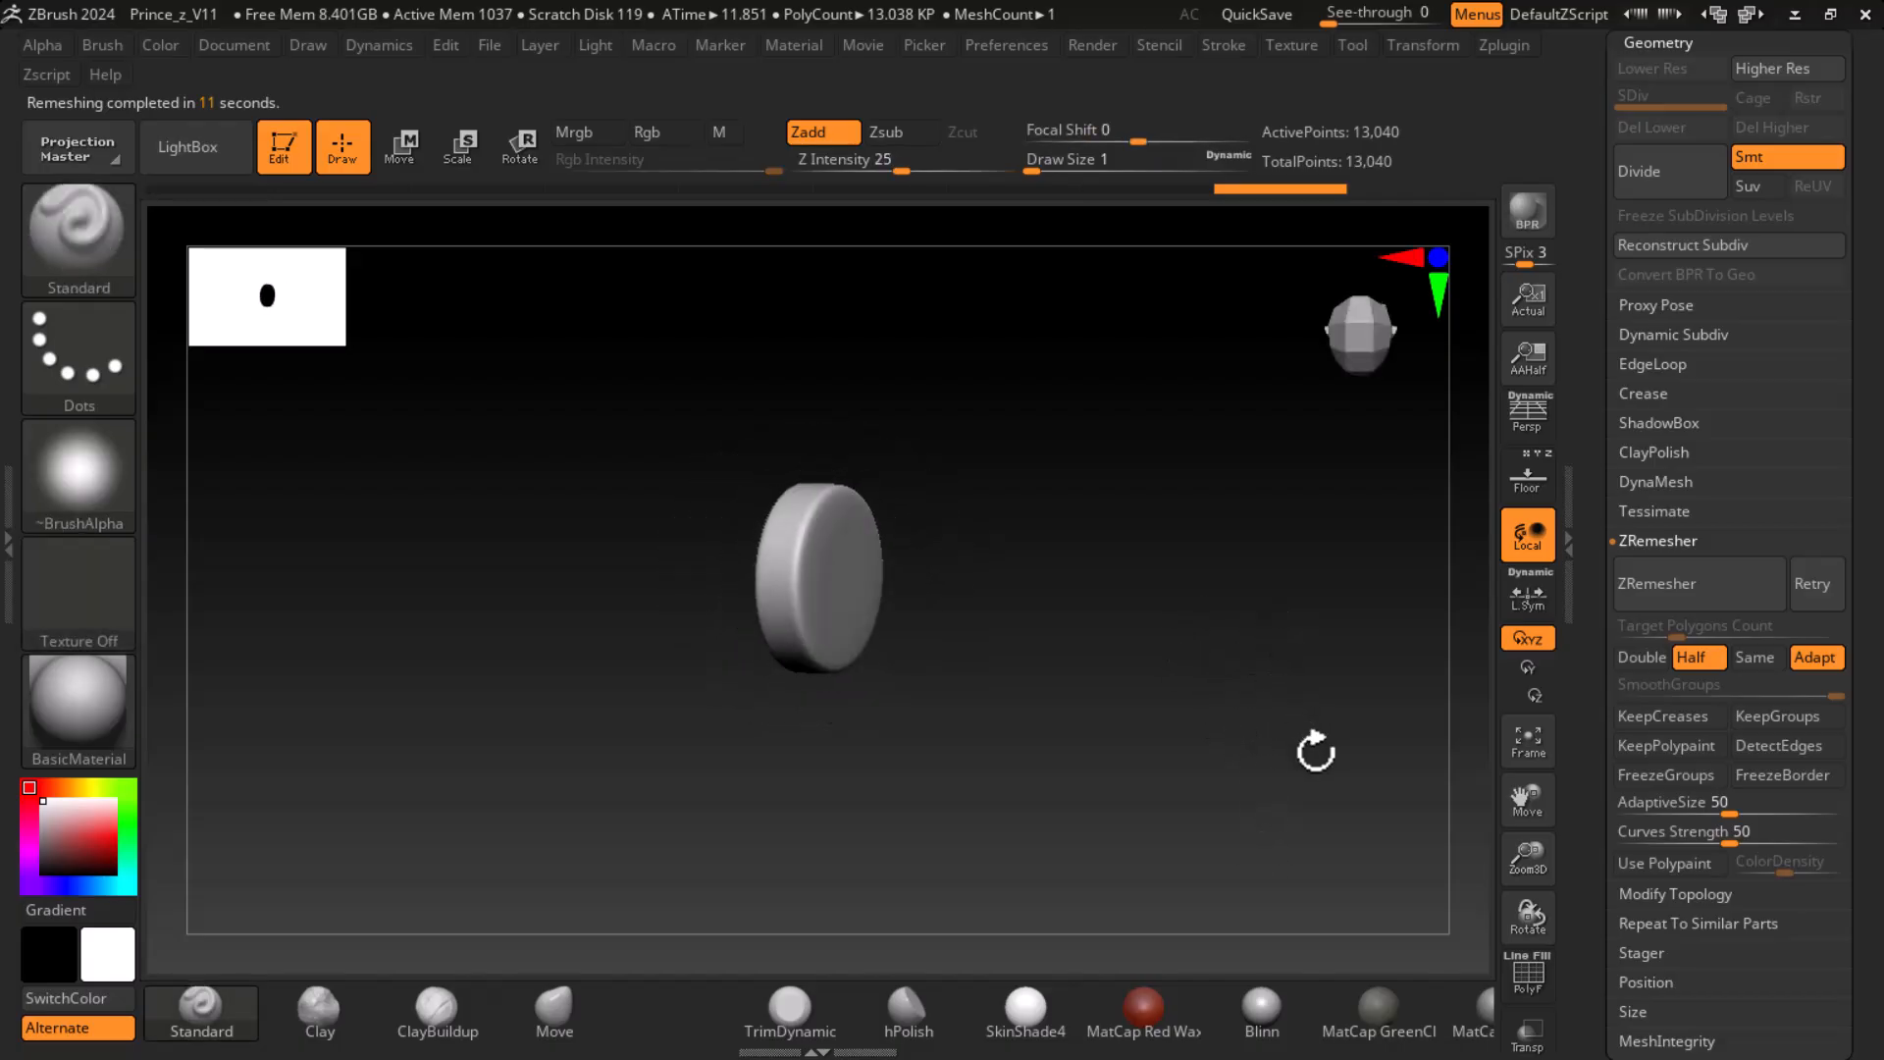
key("f")
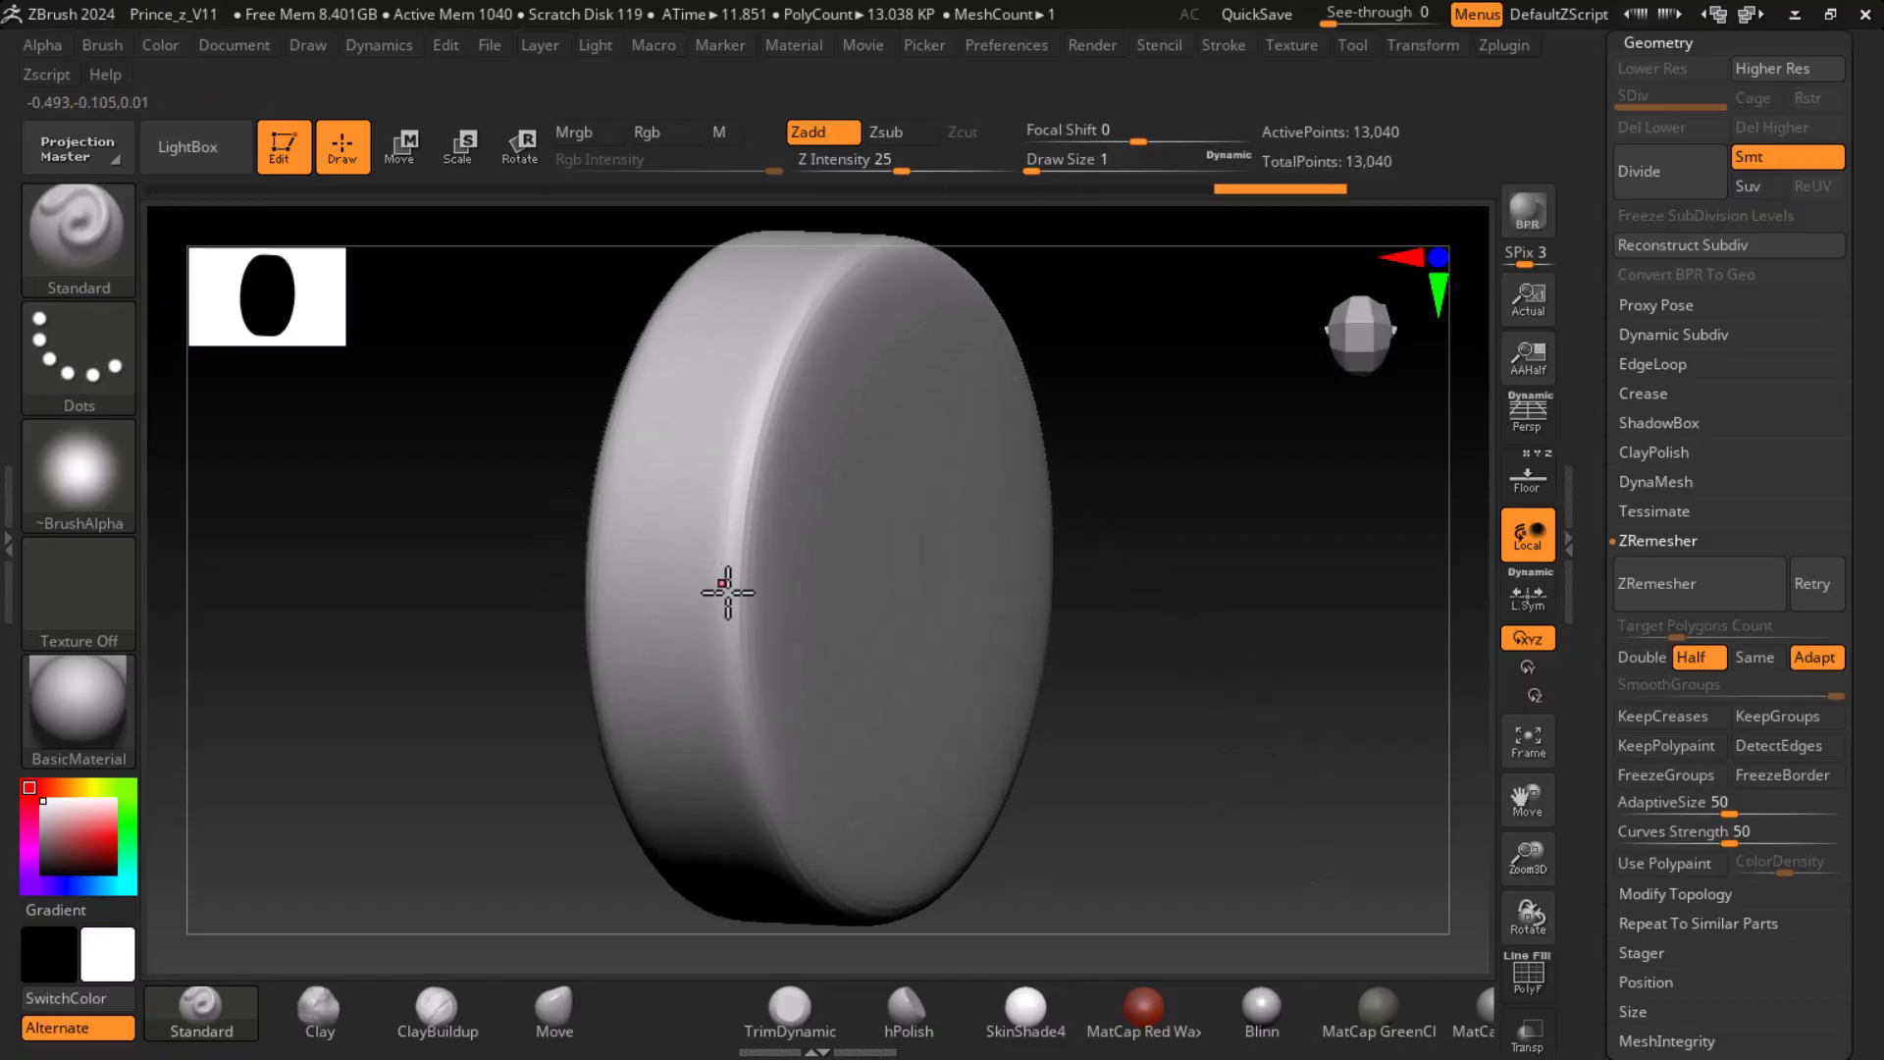
left_click_drag(1253, 671, 1401, 674)
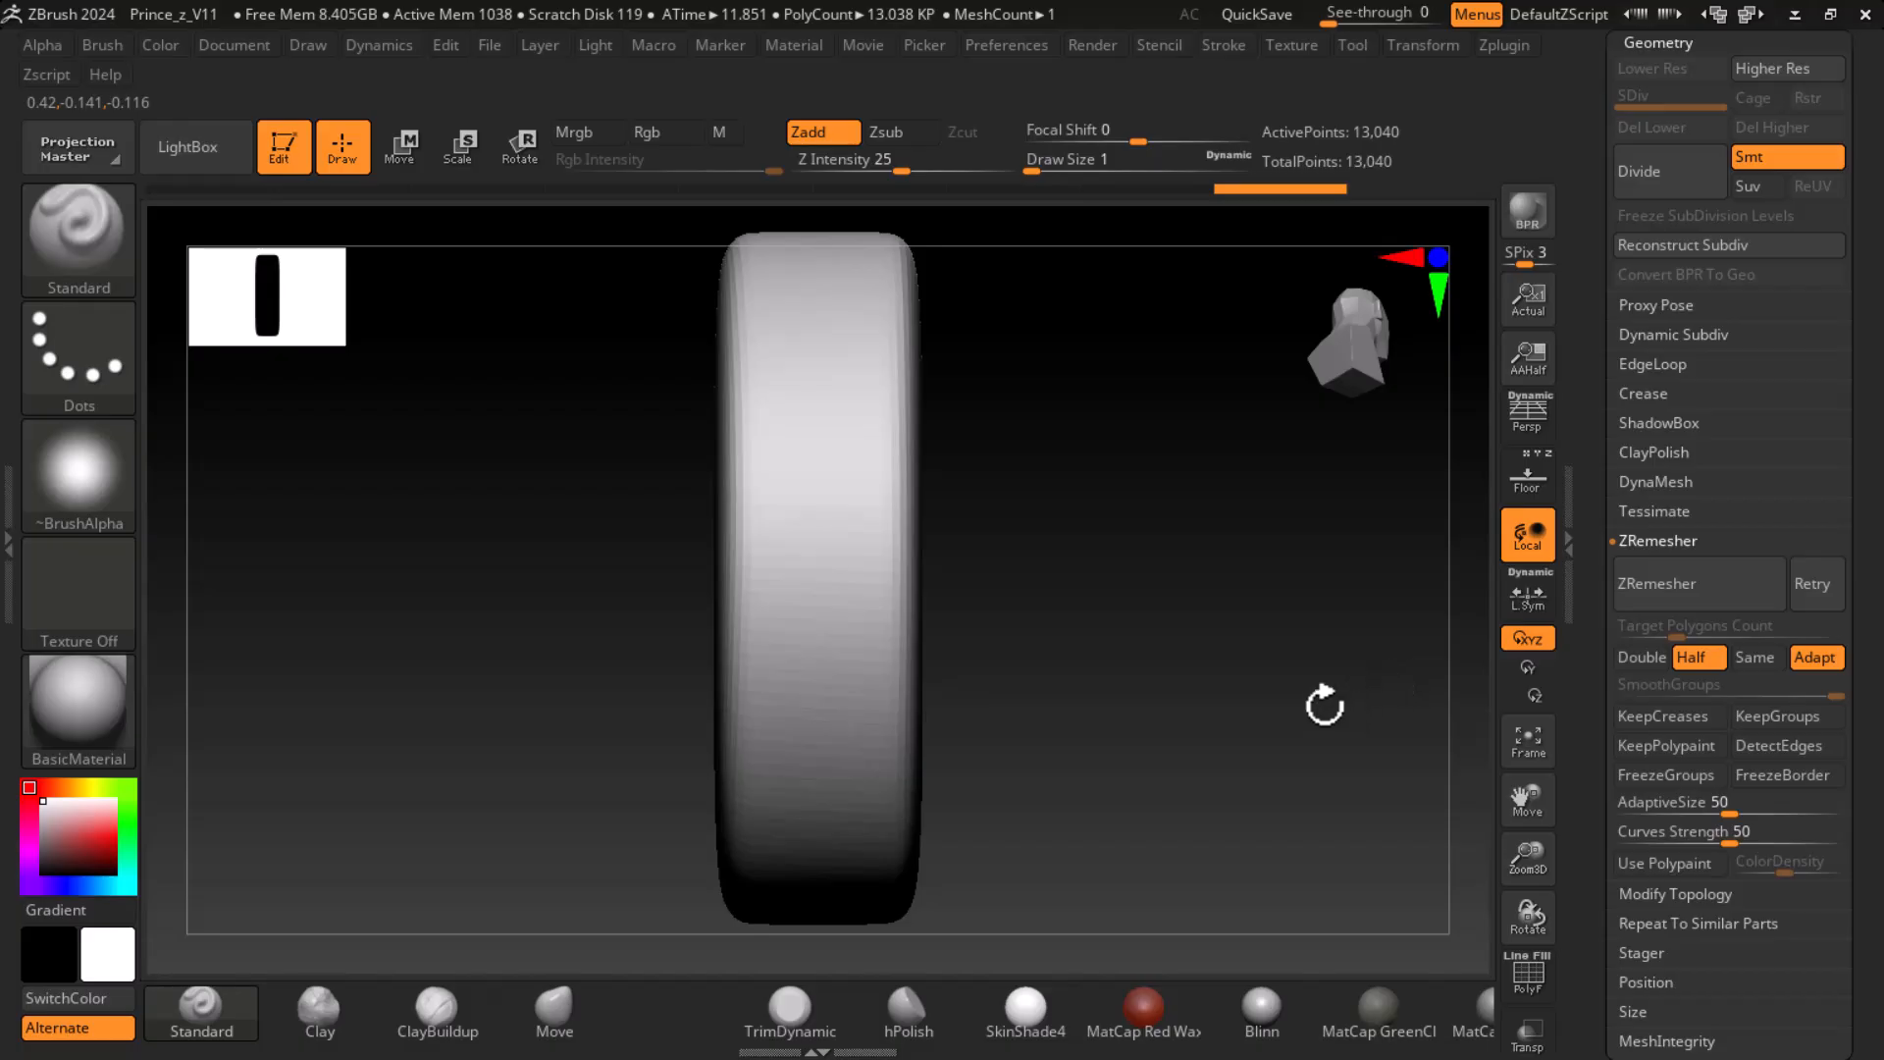
left_click_drag(1324, 704, 1261, 710)
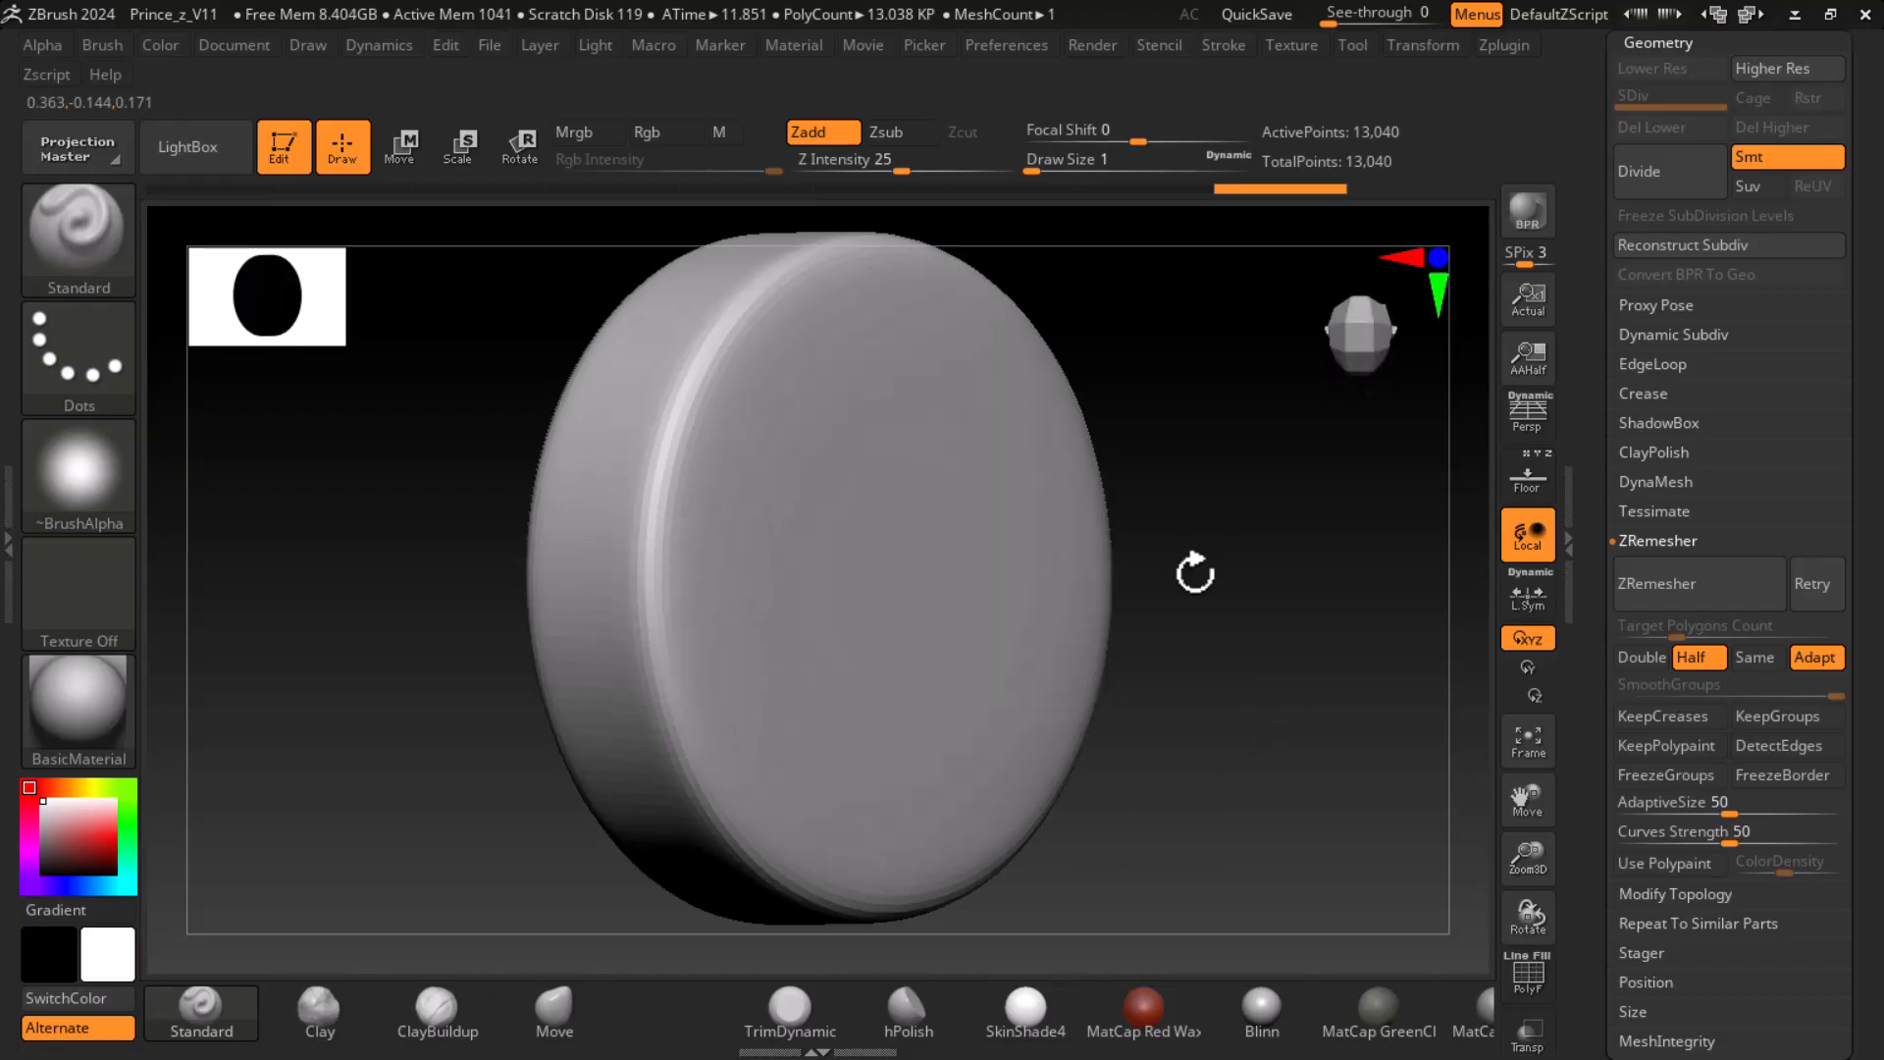
scroll(1604, 476, "up", 6)
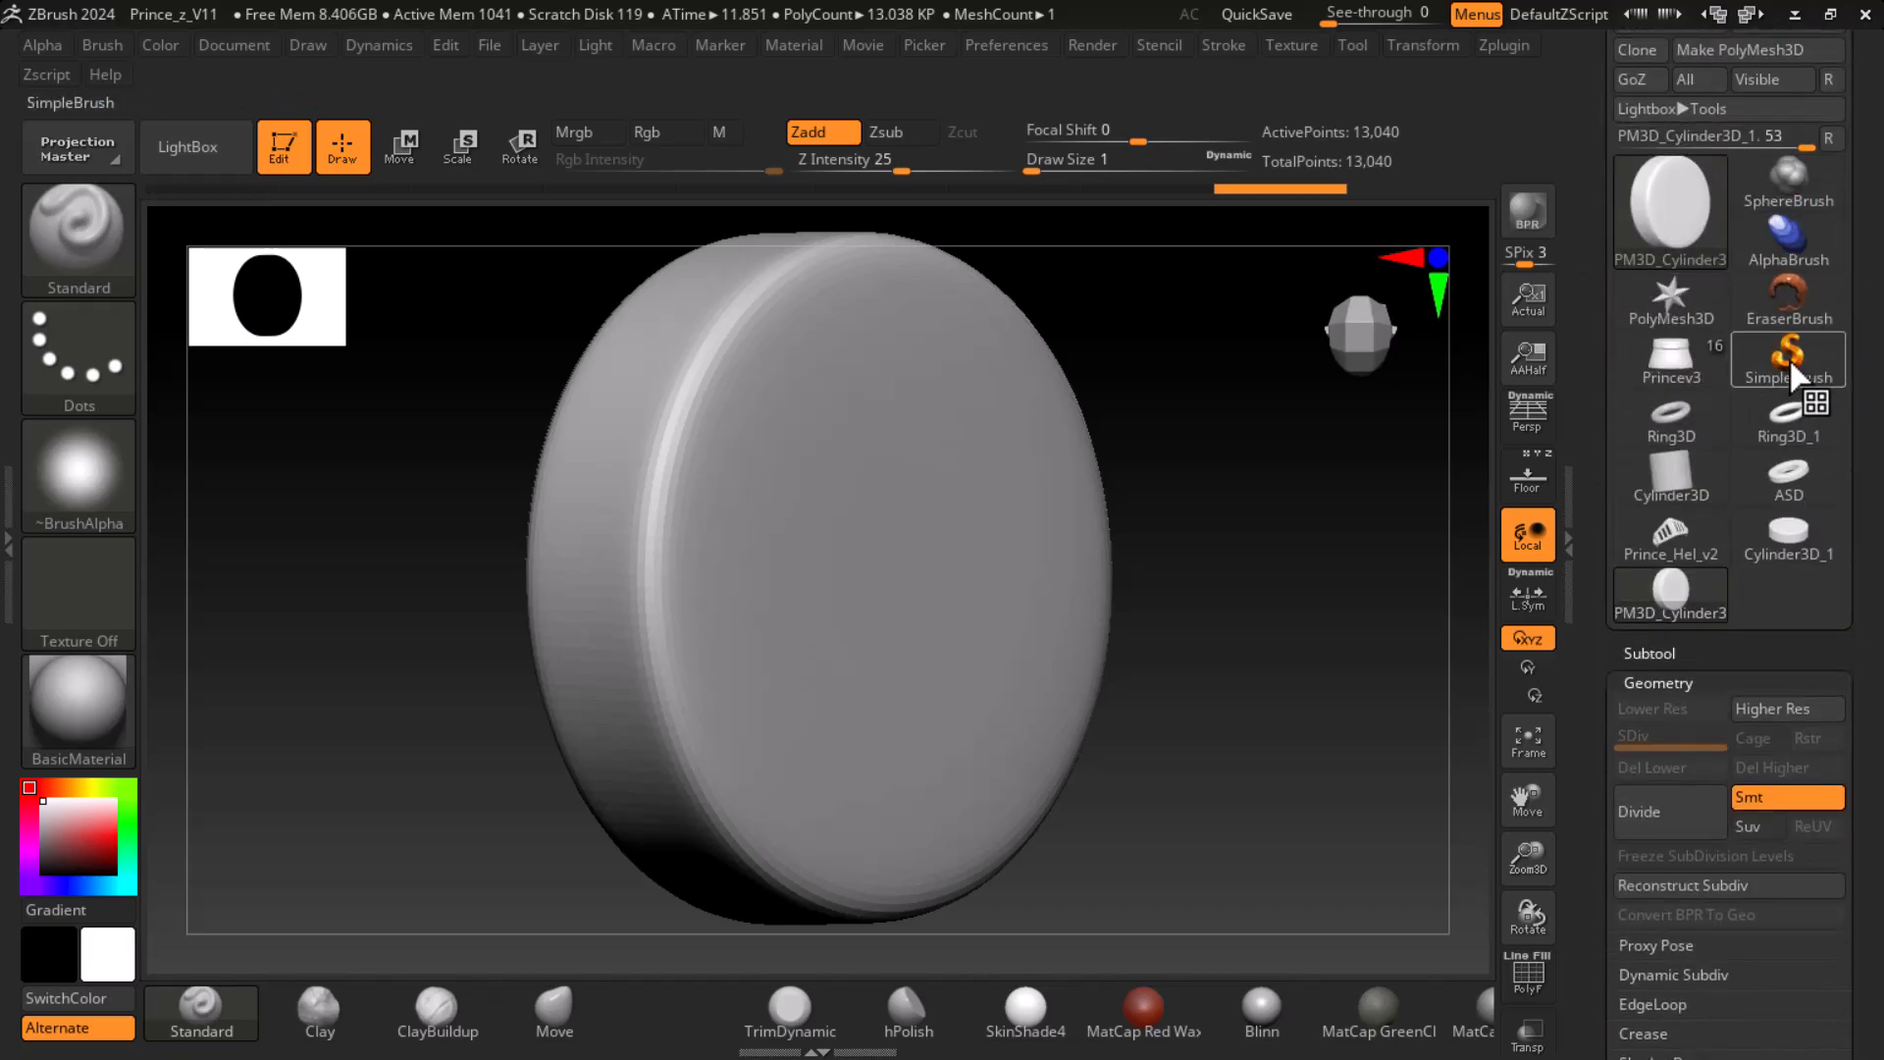
- Draw a Sphereinder3D primitive on the canvas beside the disc and put it in edit mode
left_click(1788, 357)
left_click(748, 371)
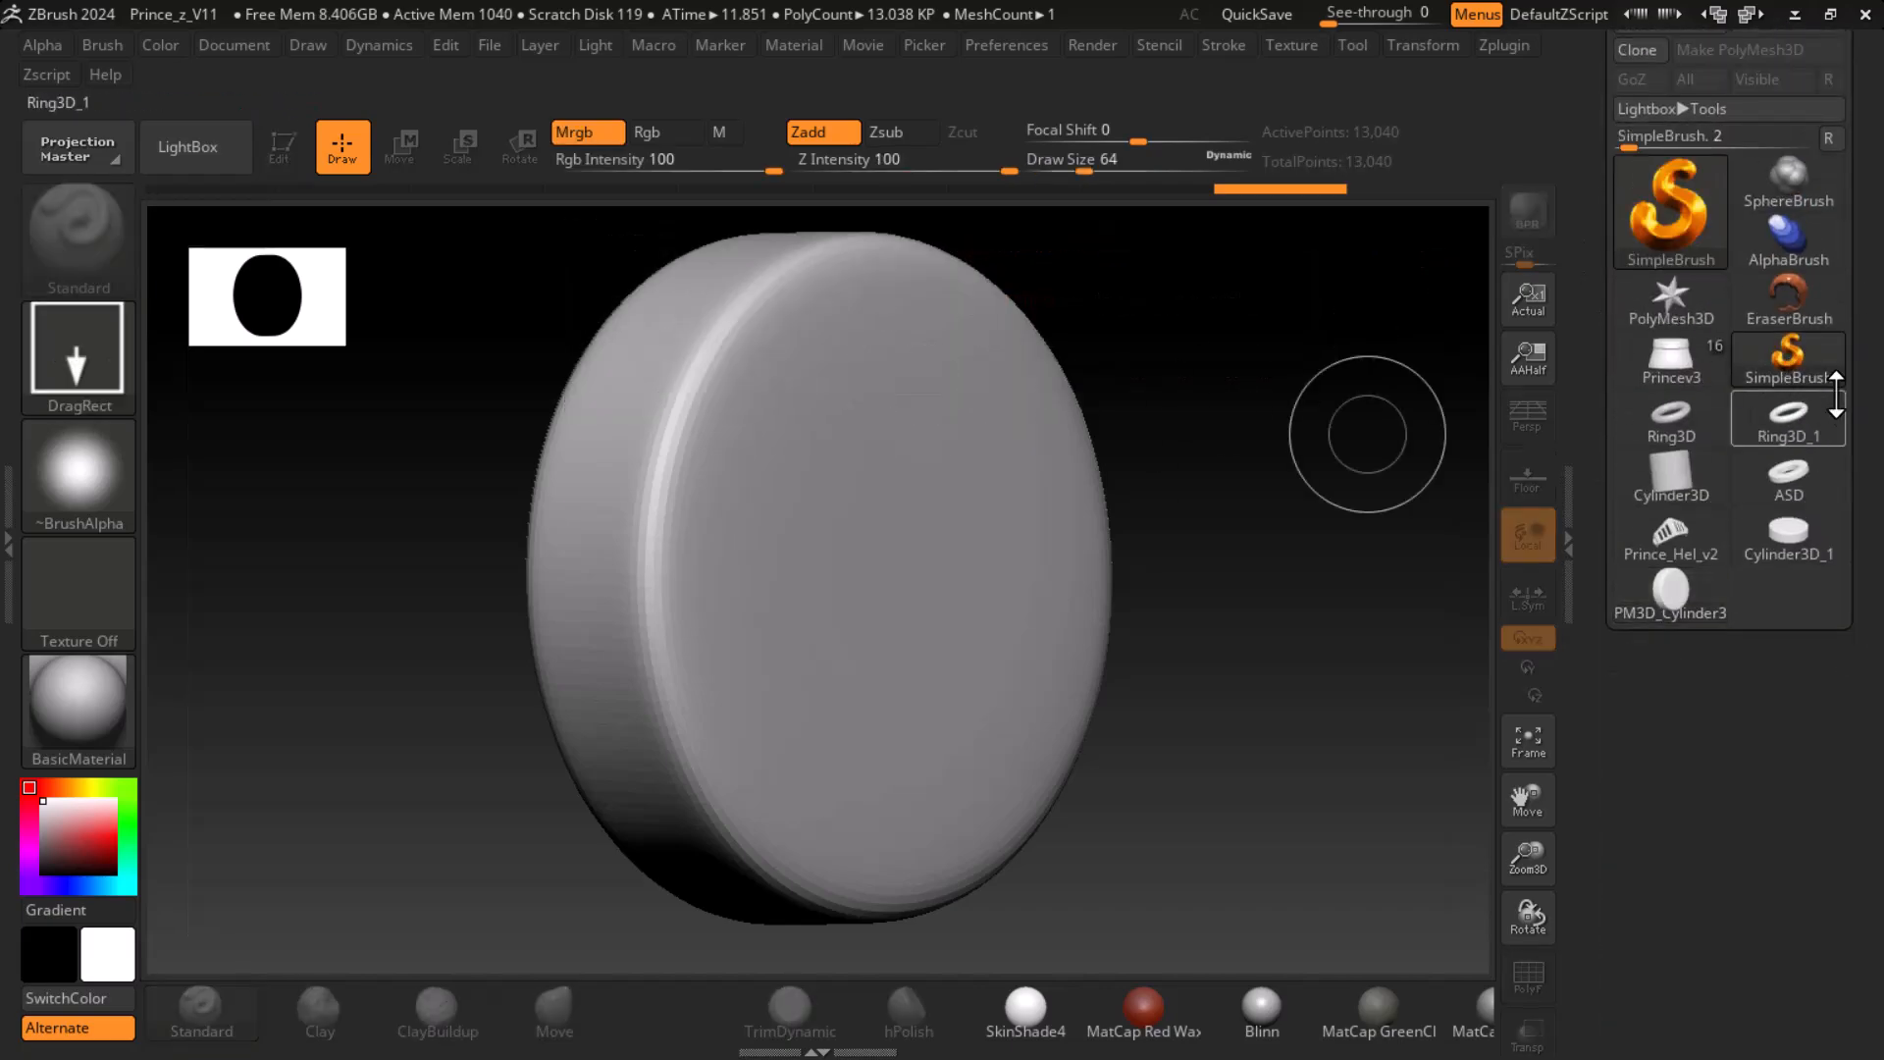
left_click(1786, 357)
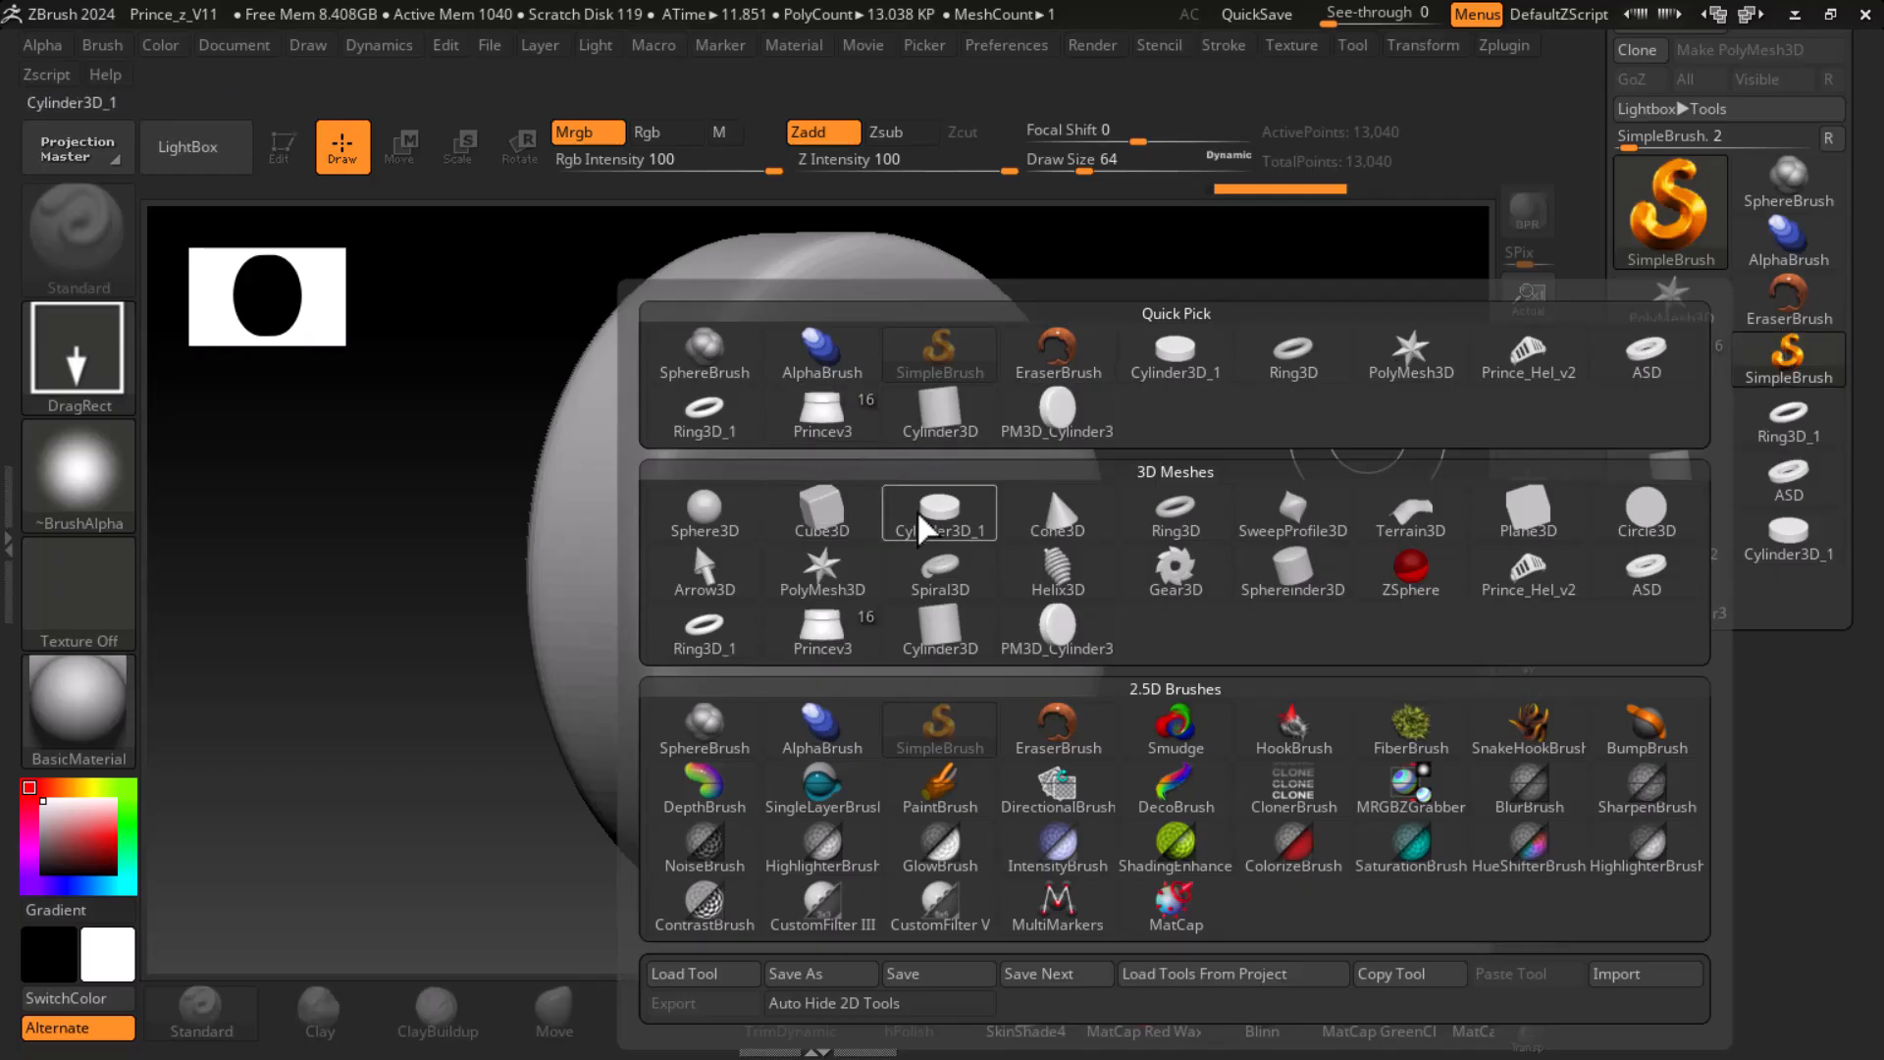
mouse_move(927, 530)
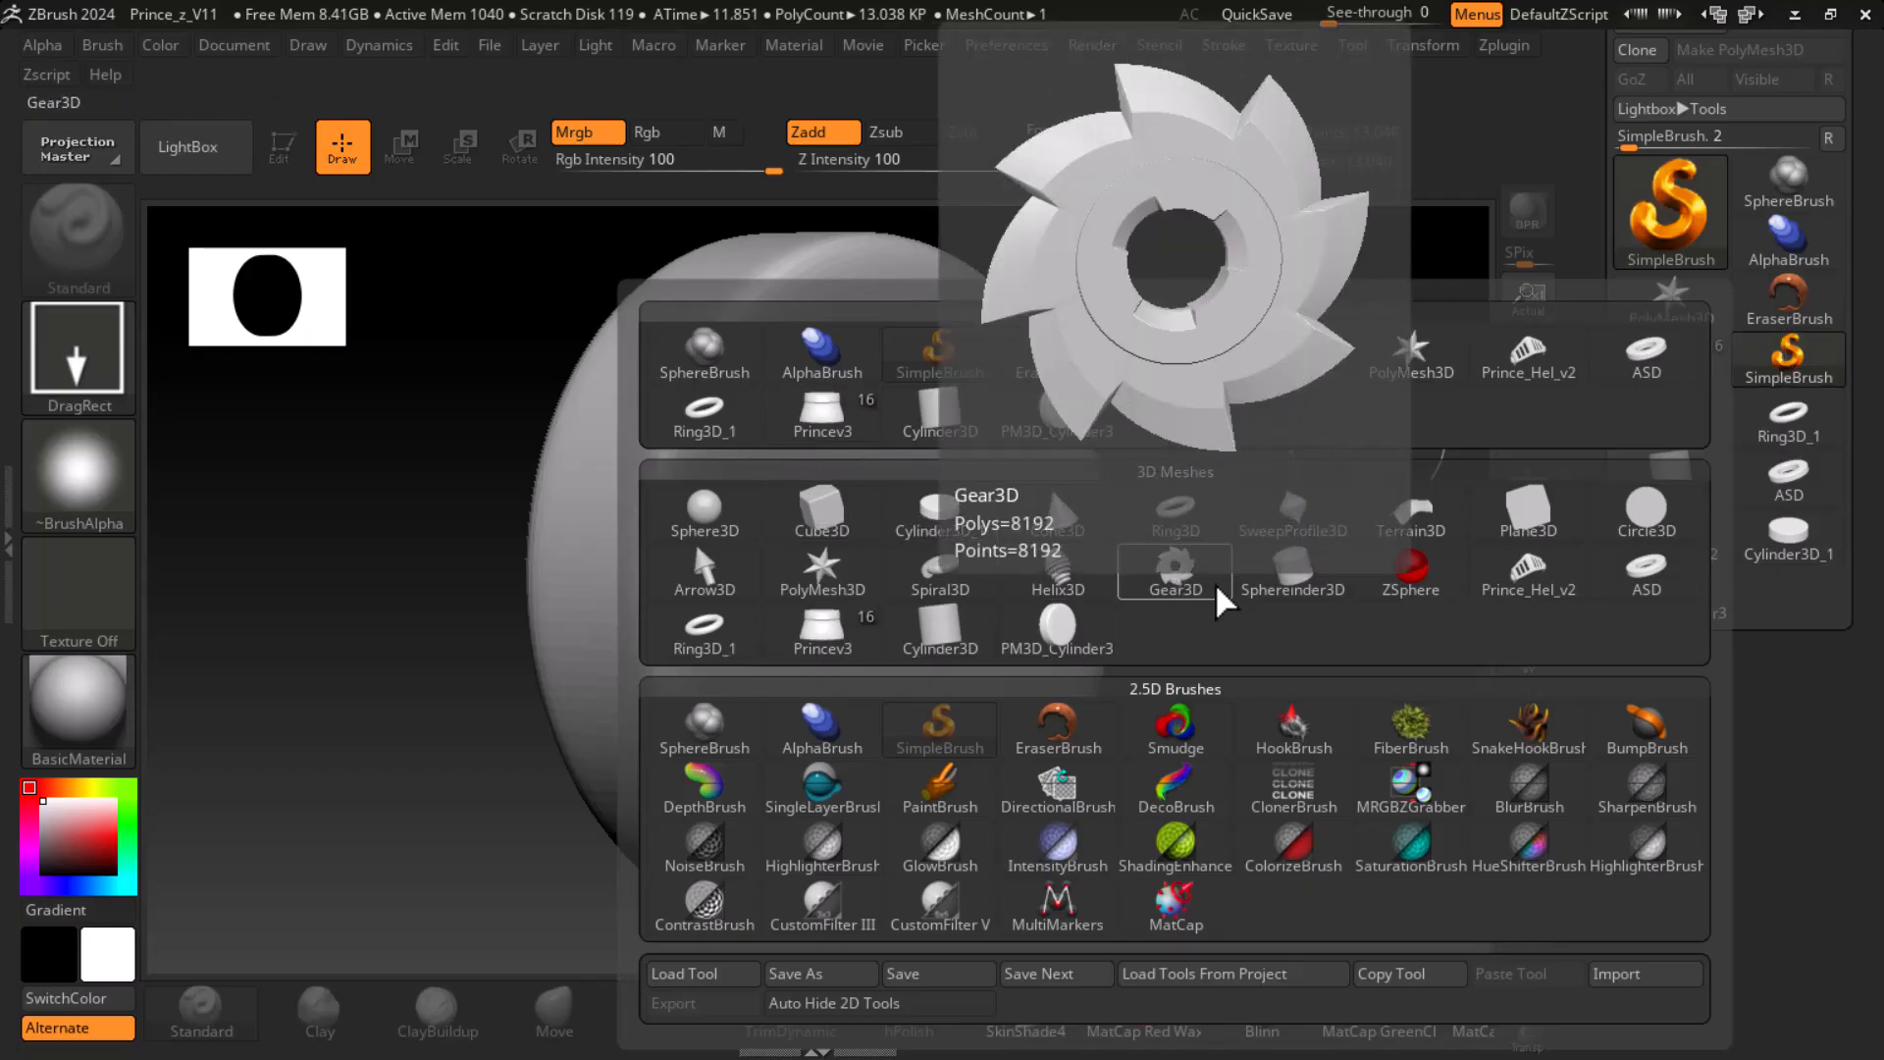
mouse_move(1296, 589)
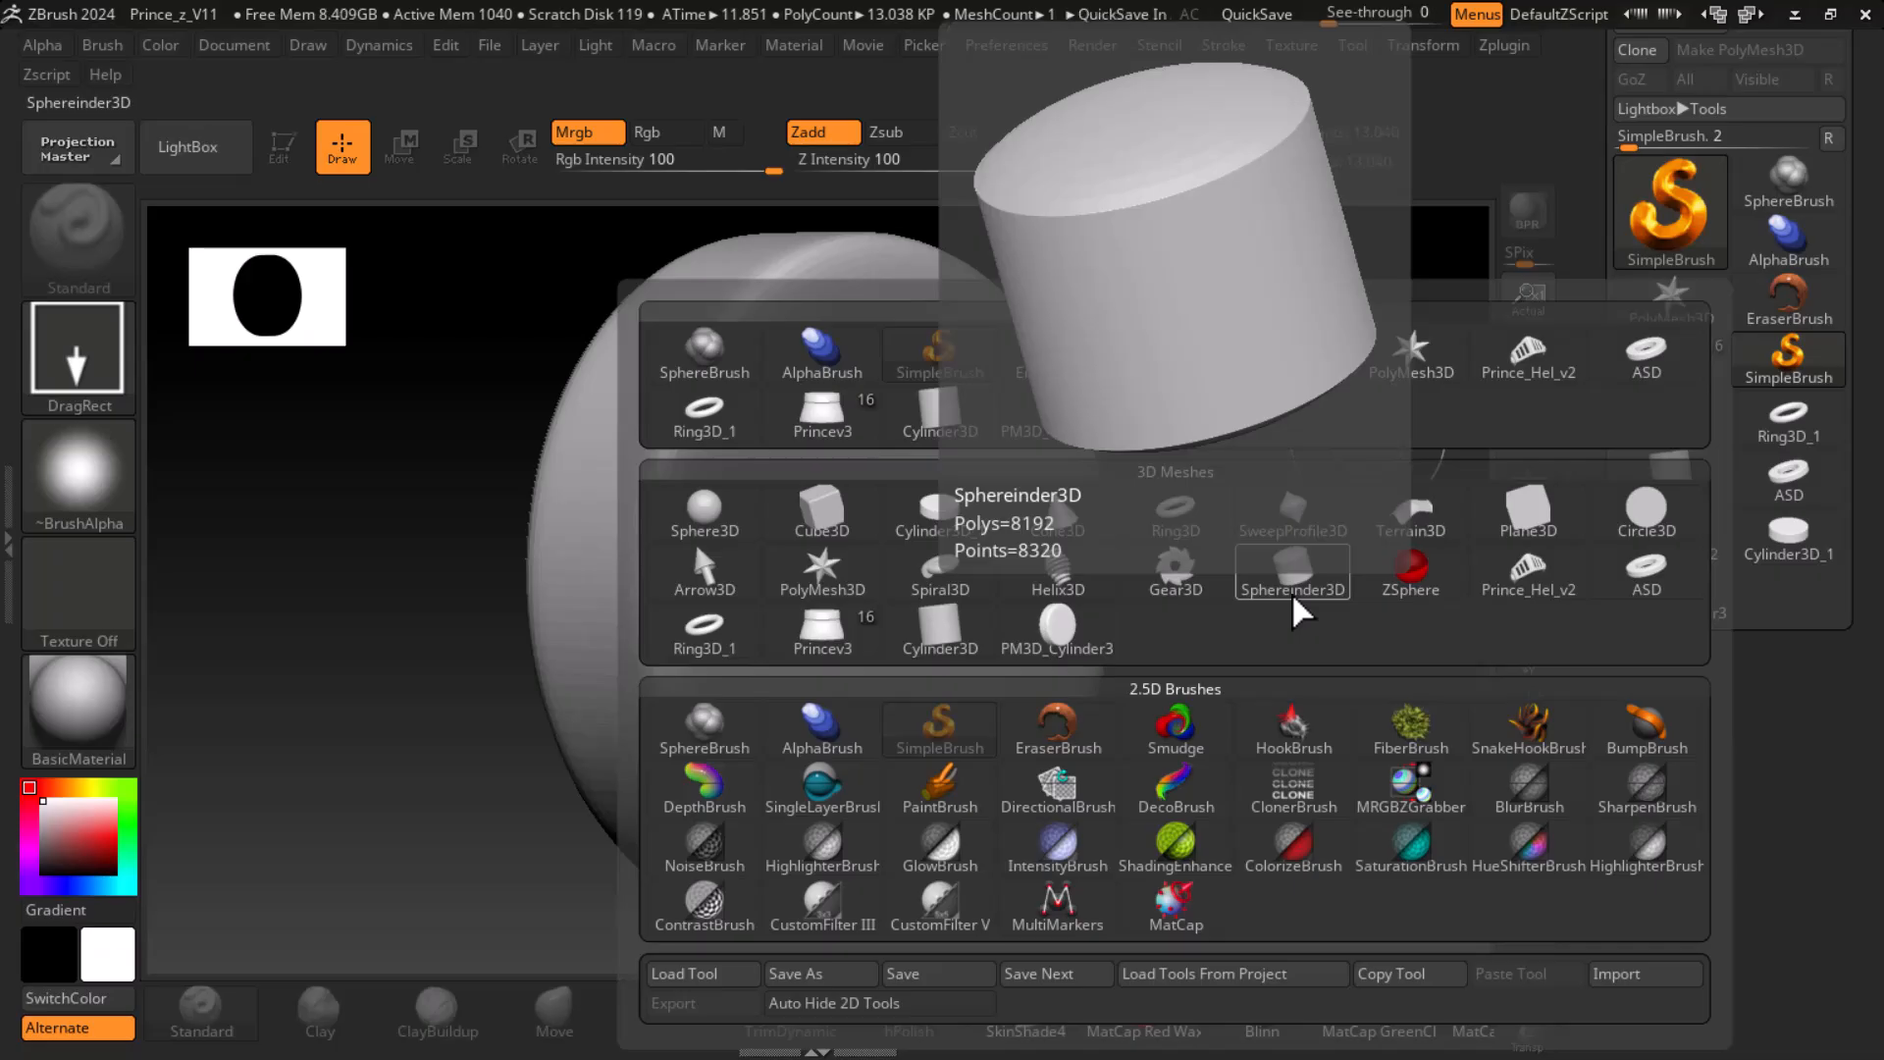
left_click(1295, 589)
left_click_drag(1165, 580, 1207, 756)
key("t")
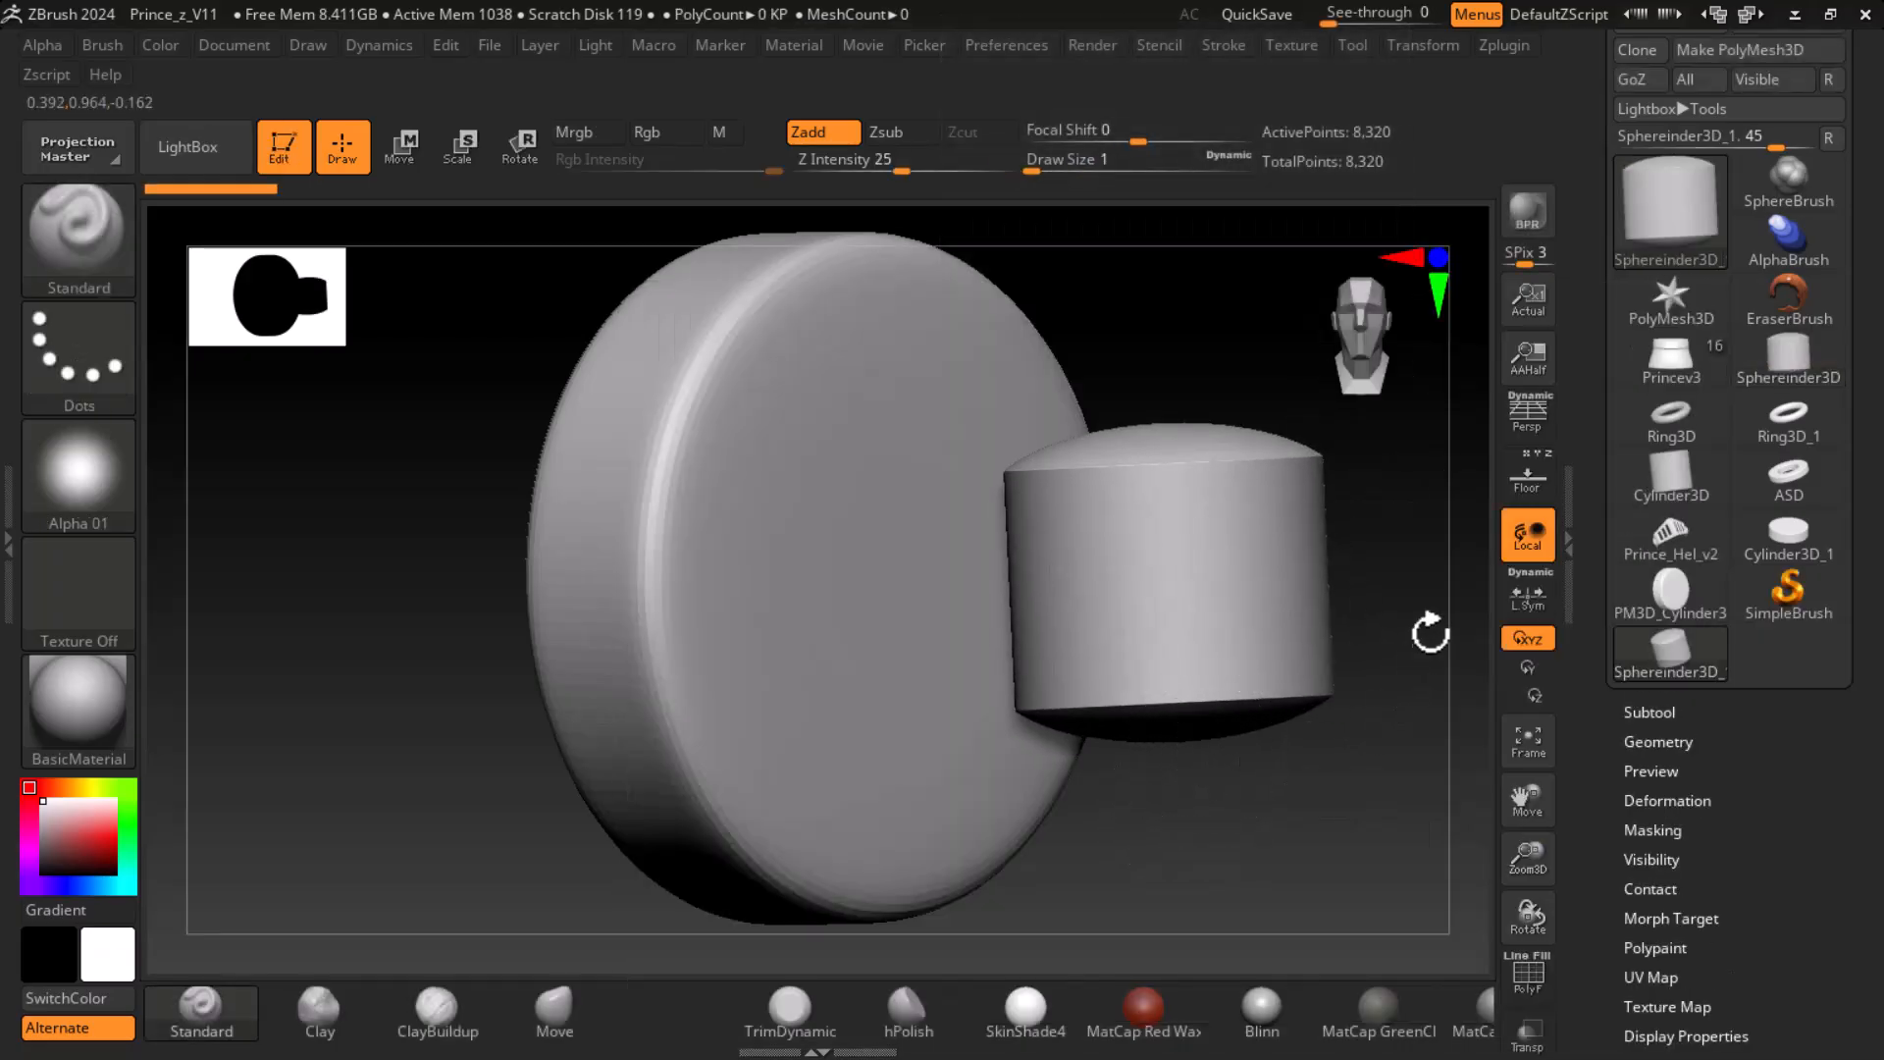
- Clear the canvas, frame the sphereinder and show its polyframe to examine the domed cap
key("ctrl+n")
key("f")
key("shift+f")
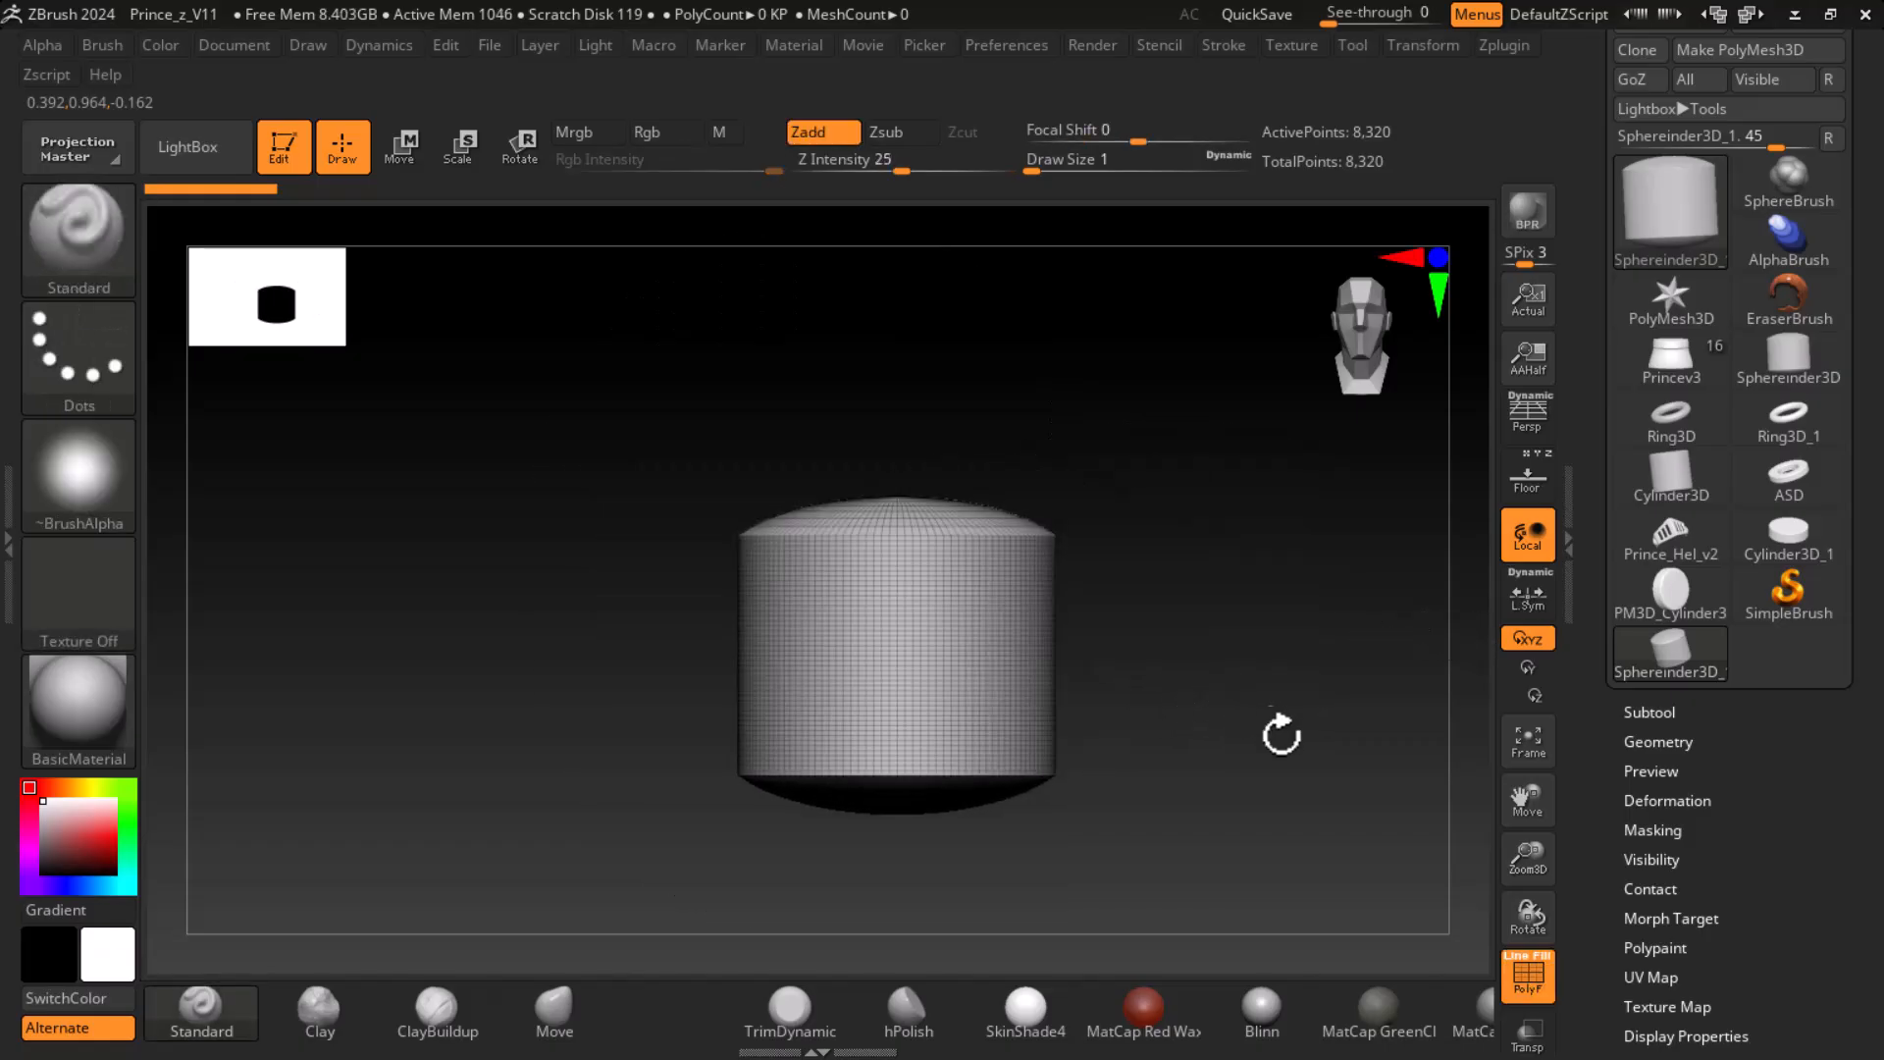
left_click_drag(1274, 723, 1254, 632, "alt")
left_click_drag(1596, 555, 1596, 670)
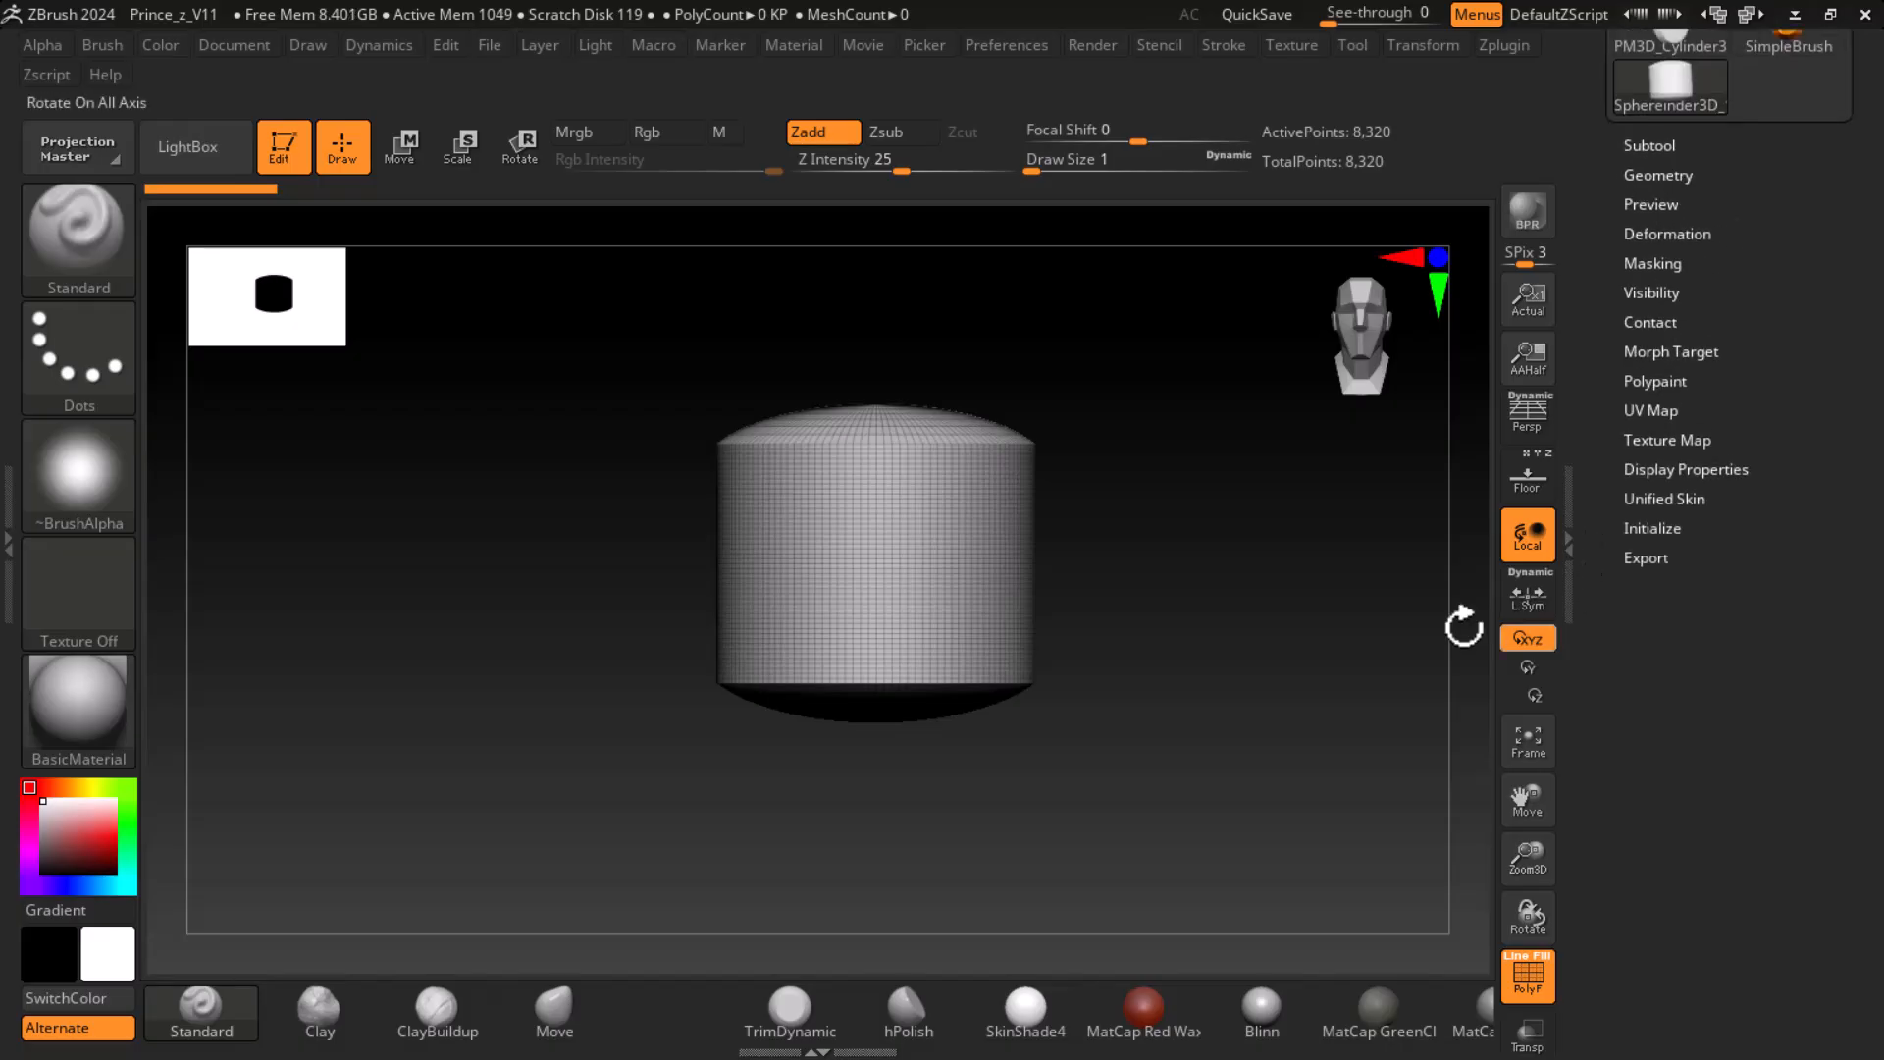
left_click_drag(1320, 598, 1305, 698)
right_click_drag(1304, 698, 1325, 749, "ctrl")
left_click_drag(1384, 636, 1373, 703, "alt")
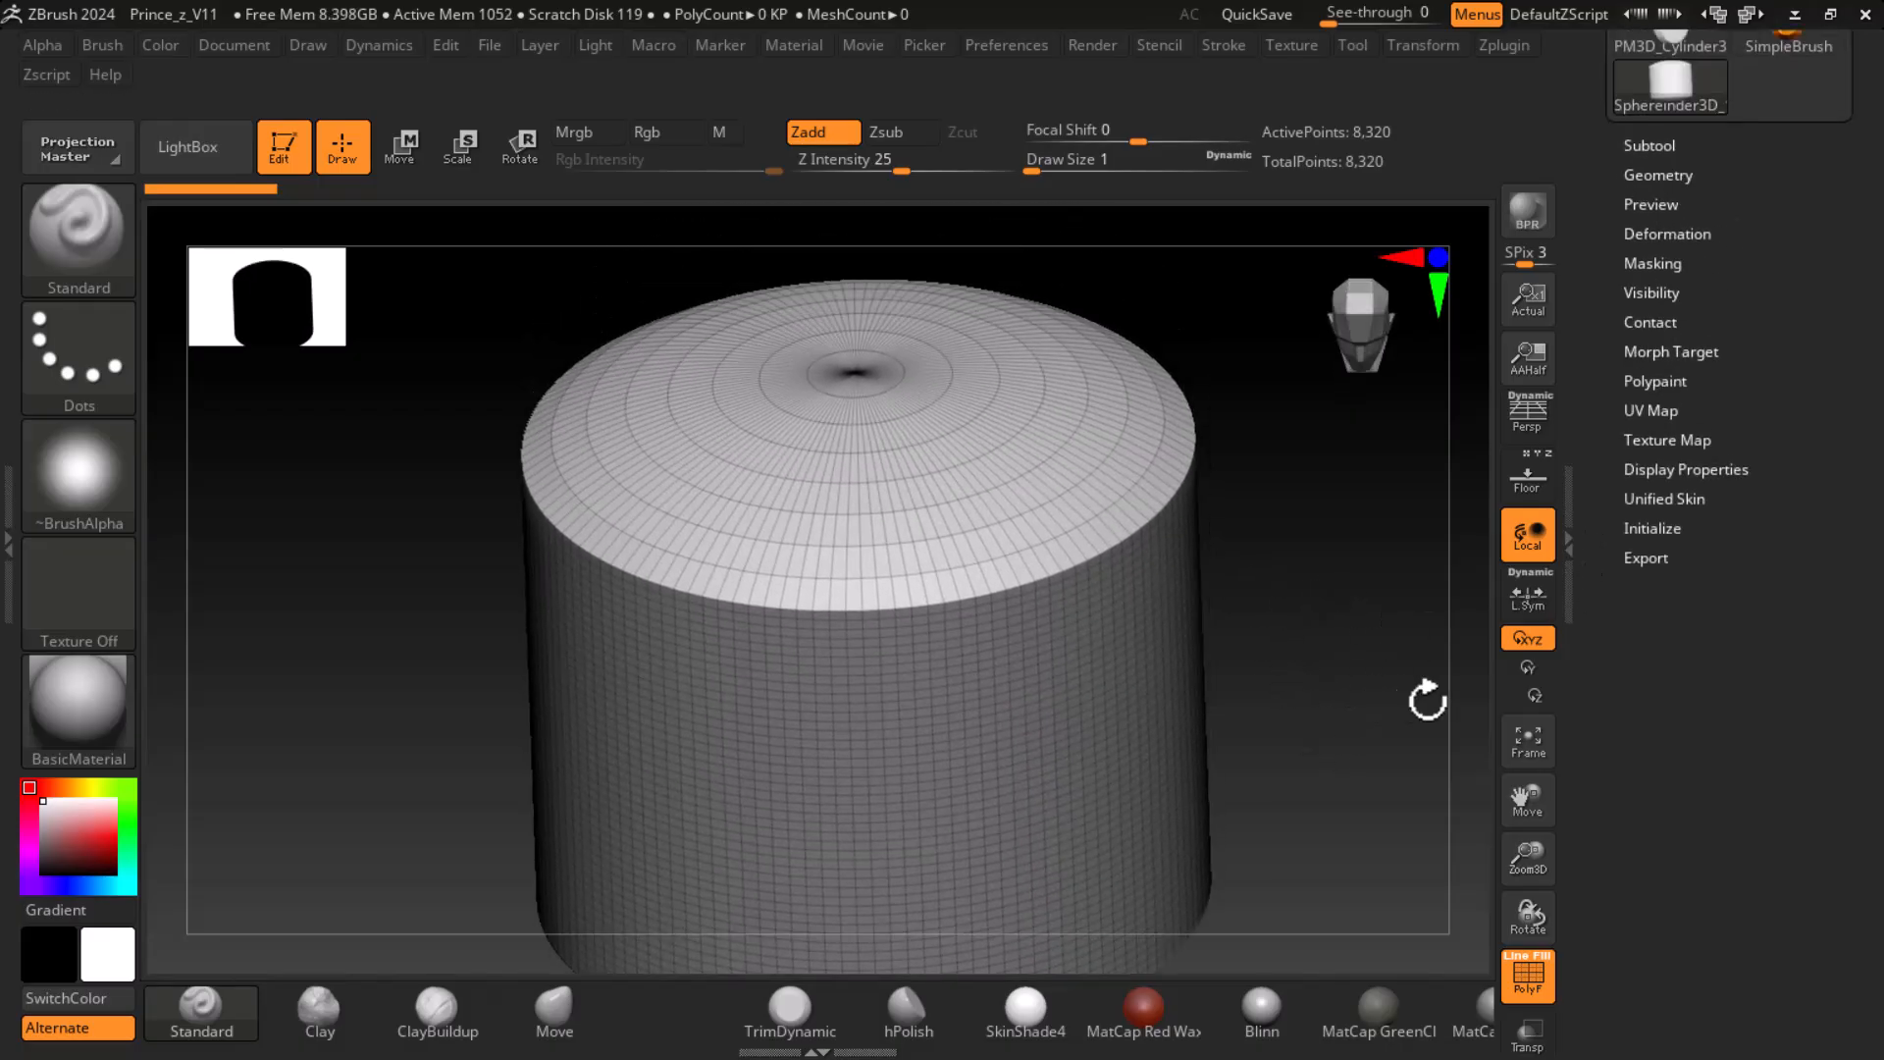
- Flatten the sphereinder in its Initialize settings with X Size 50, Y Size 50 and Z Size 15
left_click(1657, 529)
left_click(1674, 583)
type("5")
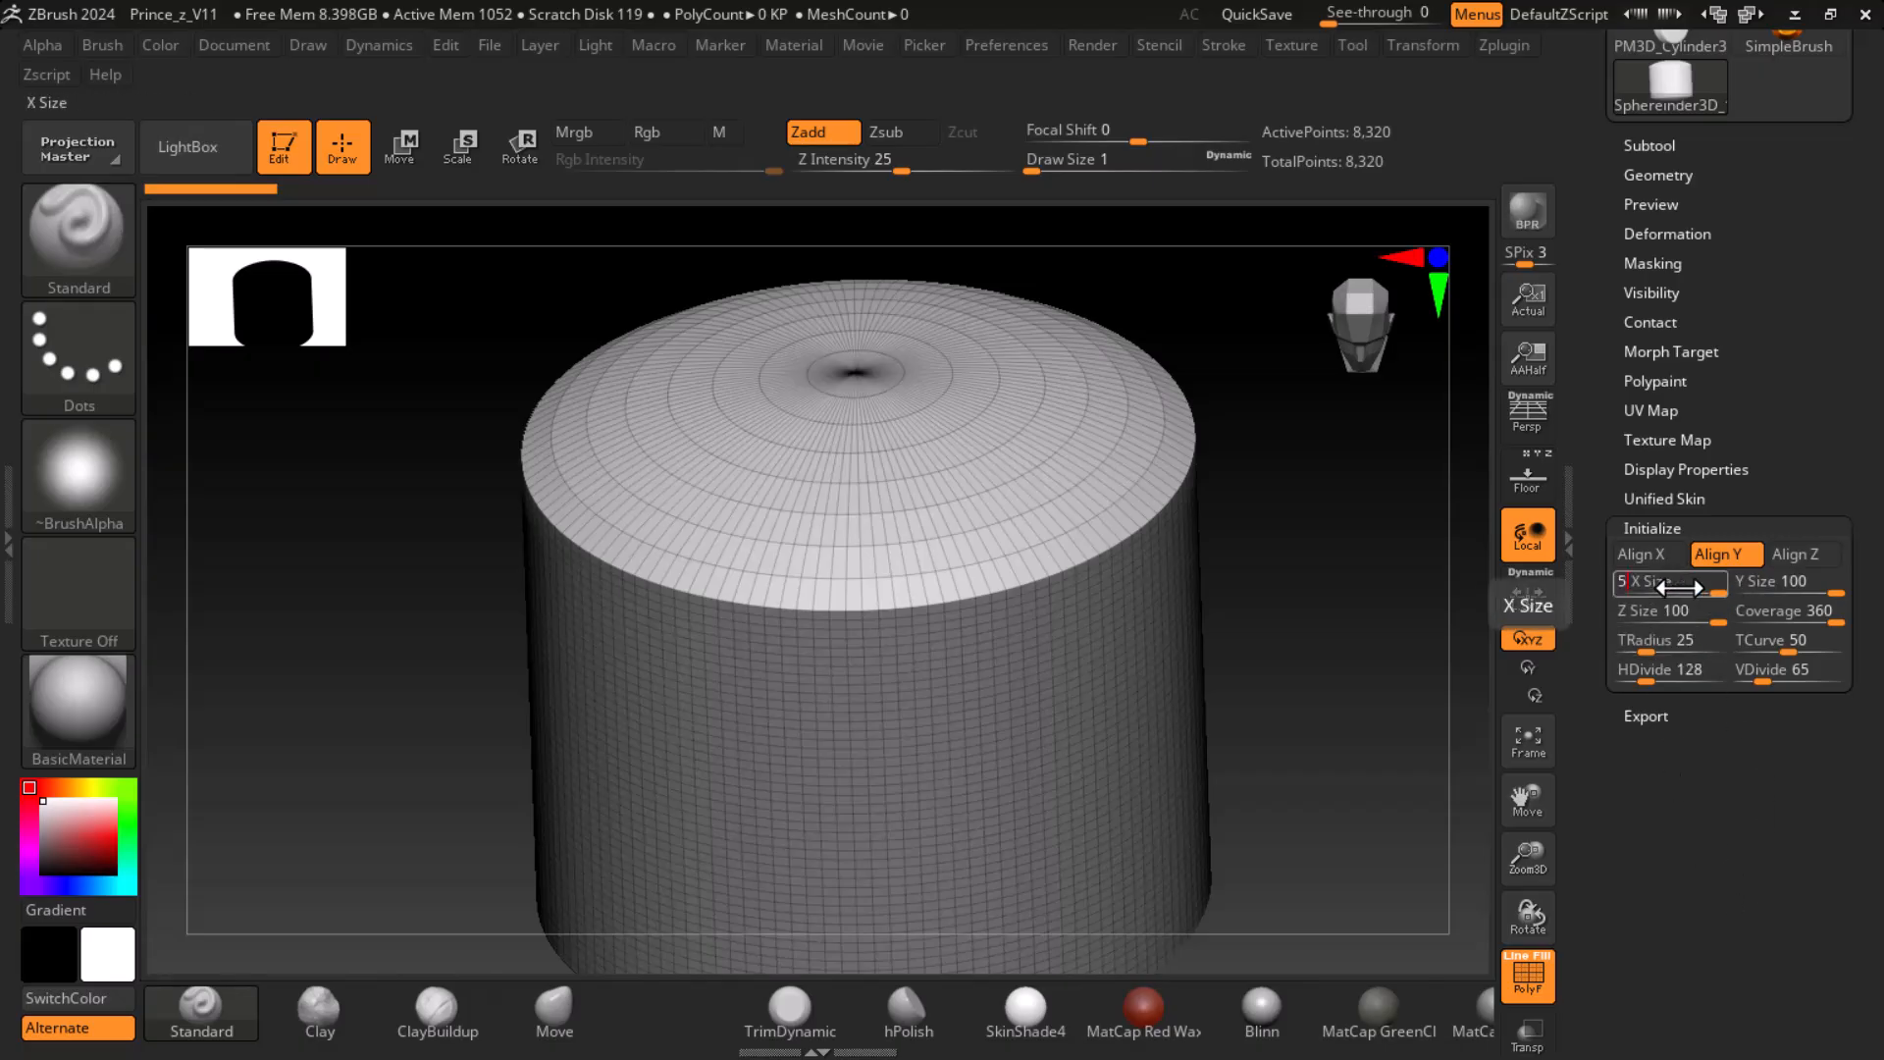
type("0")
key("Tab")
key("Tab")
type("15")
left_click_drag(1253, 781, 1362, 761, "alt")
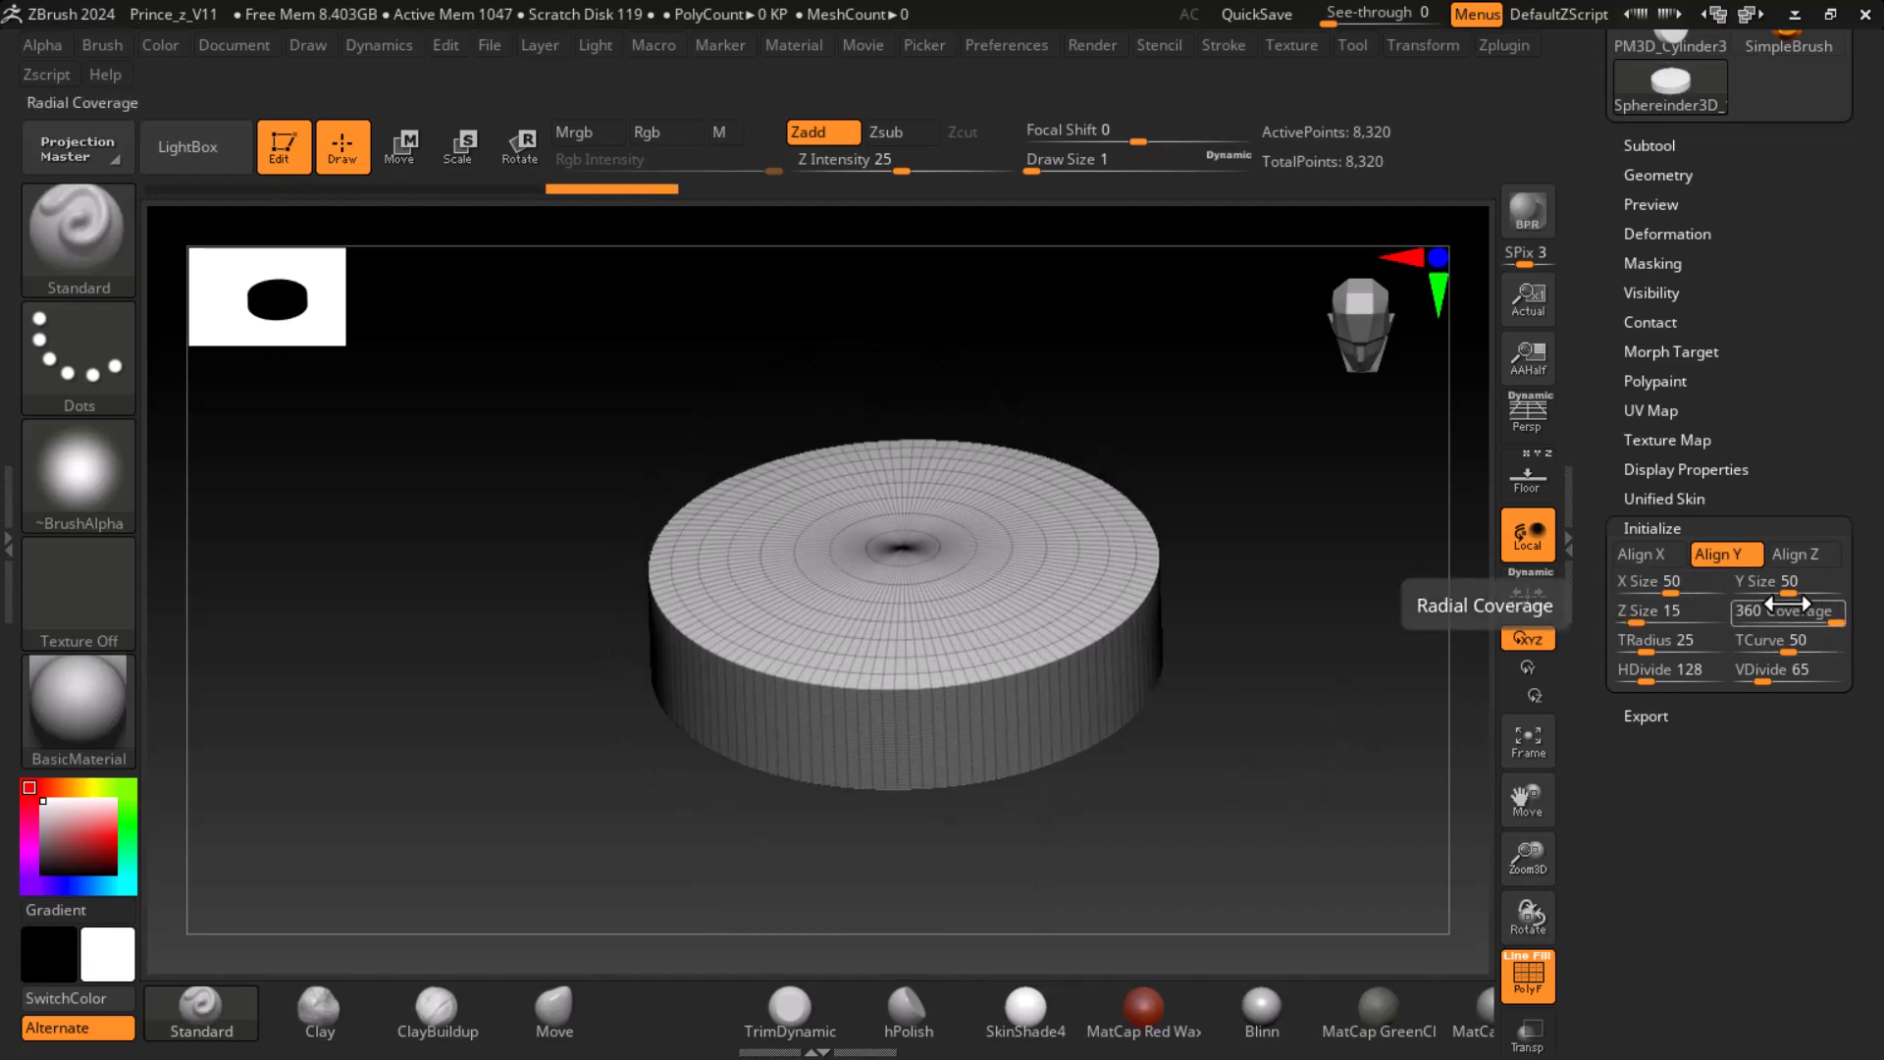
- Round the sphereinder's rim with a TRadius of 41 and a TCurve of 100, keeping Coverage at 360
left_click_drag(1832, 622, 1873, 605)
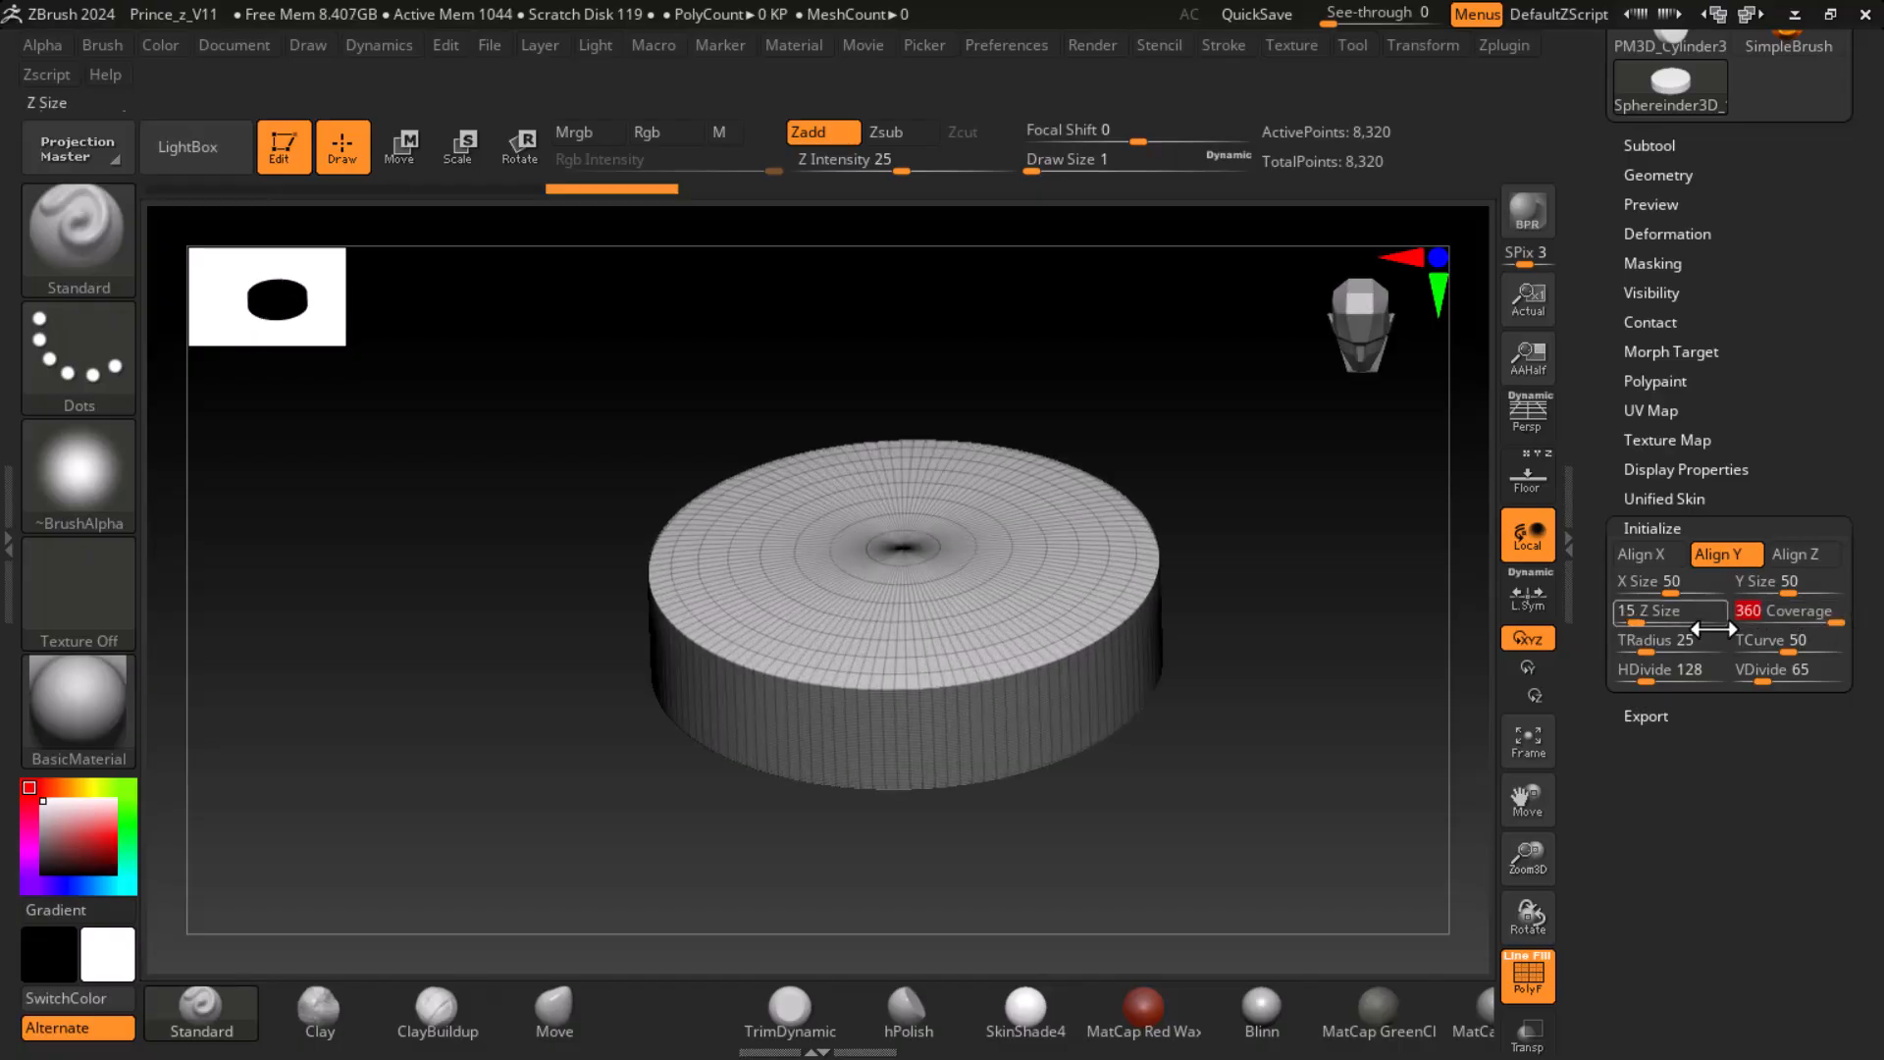
mouse_move(1649, 648)
left_mouse_down()
mouse_move(1689, 653)
mouse_move(1631, 652)
mouse_move(1661, 651)
left_mouse_up()
left_click_drag(1313, 821, 1380, 841)
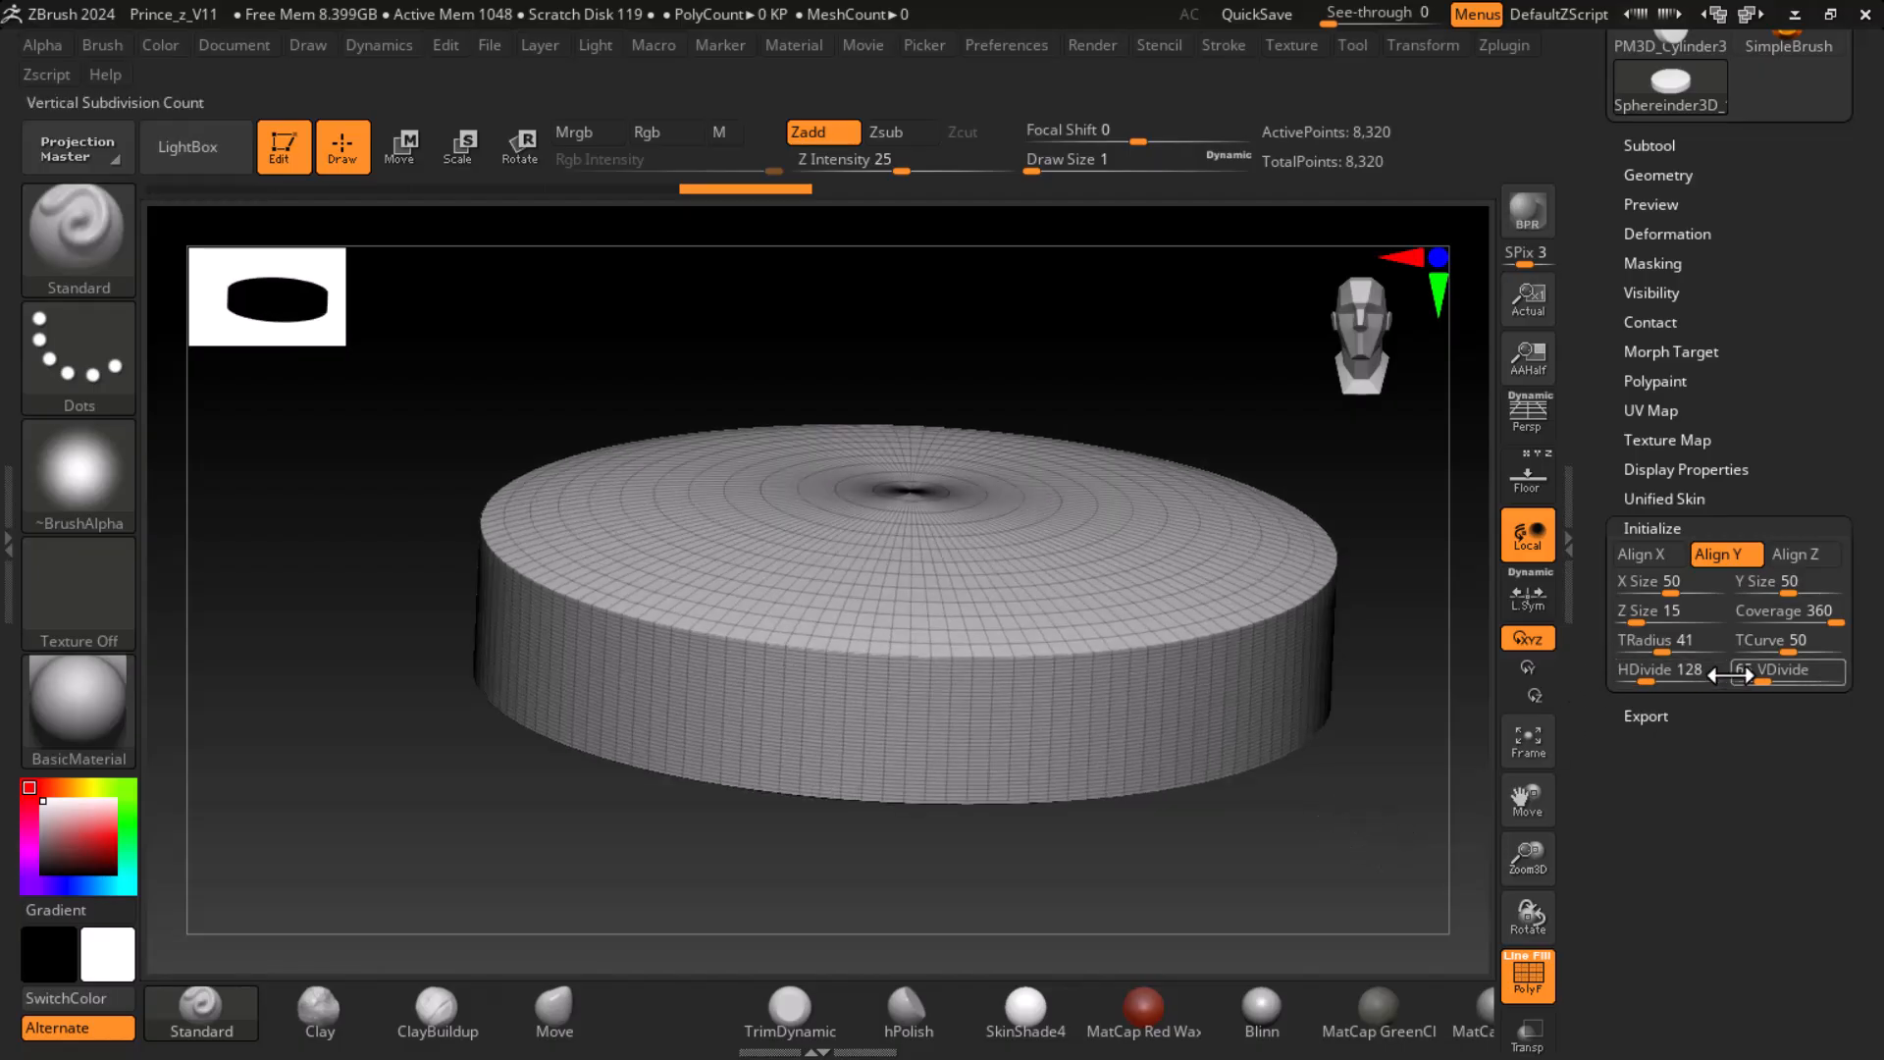
left_click_drag(1788, 648, 1845, 653)
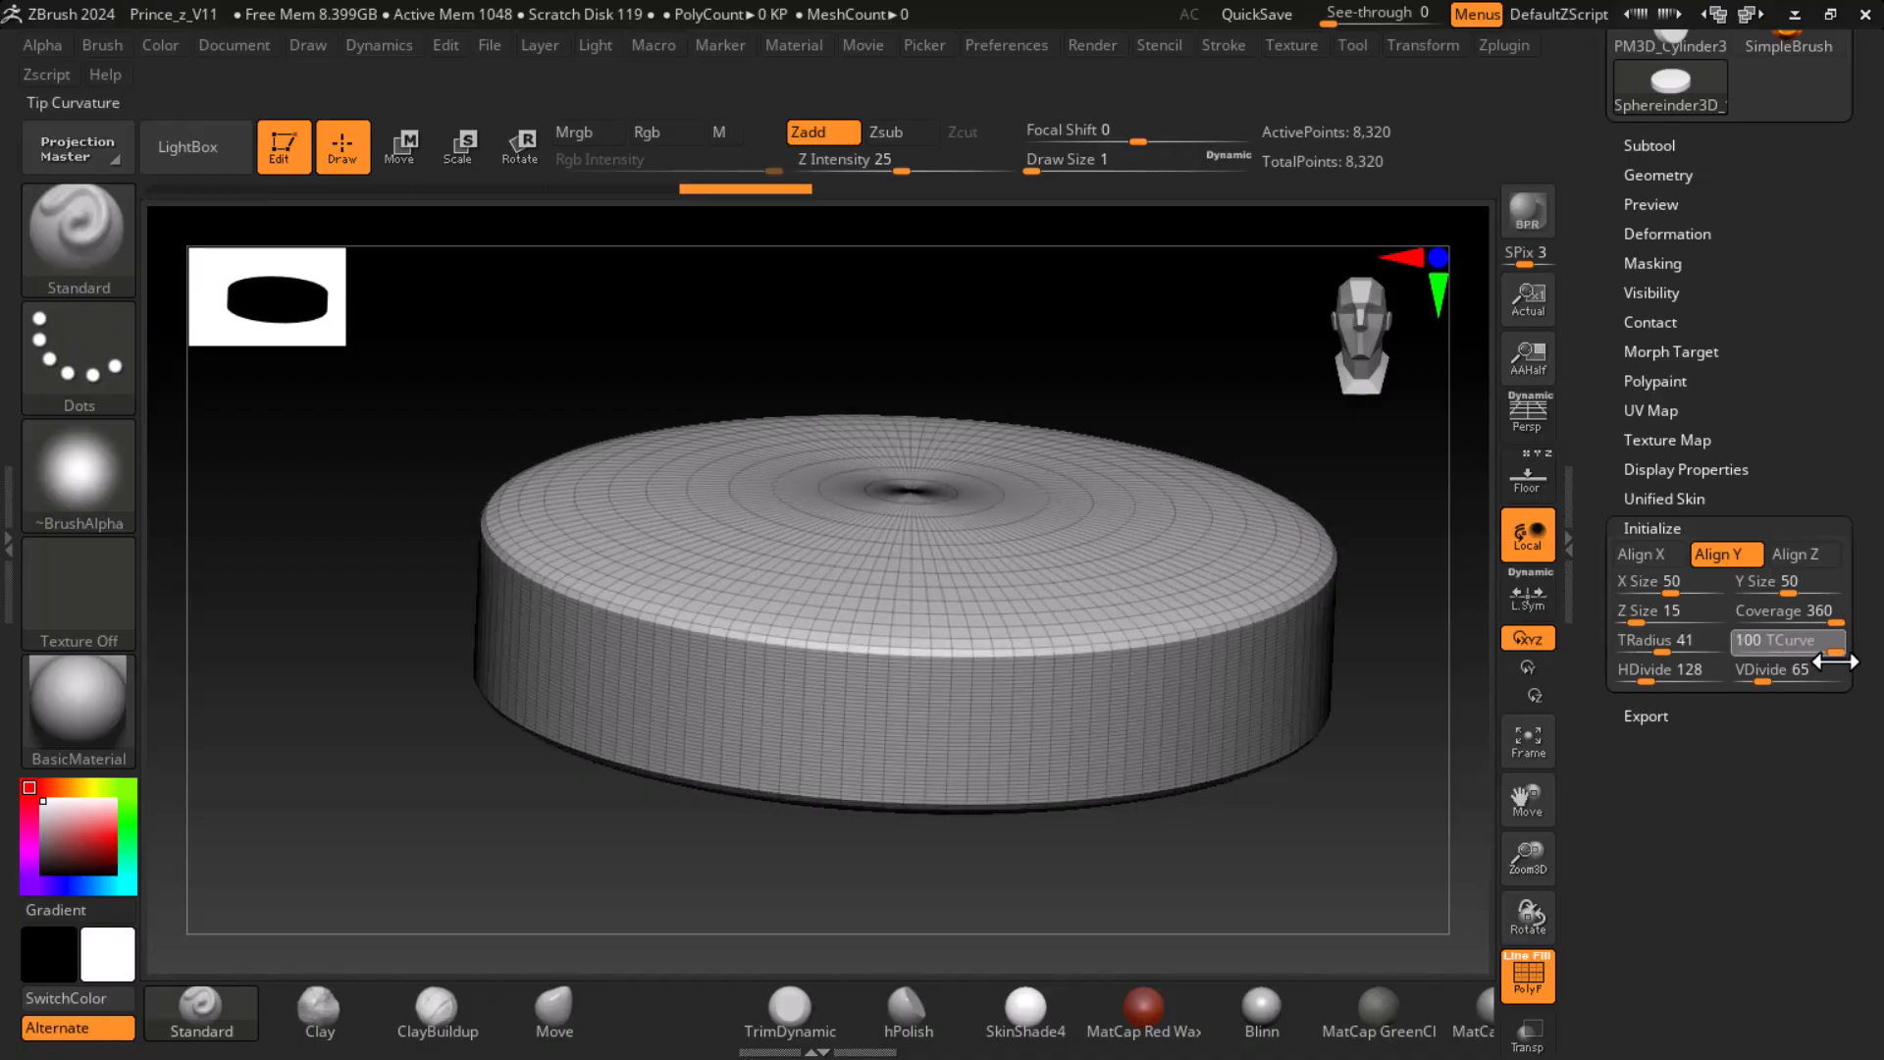
left_click_drag(1358, 752, 1263, 577)
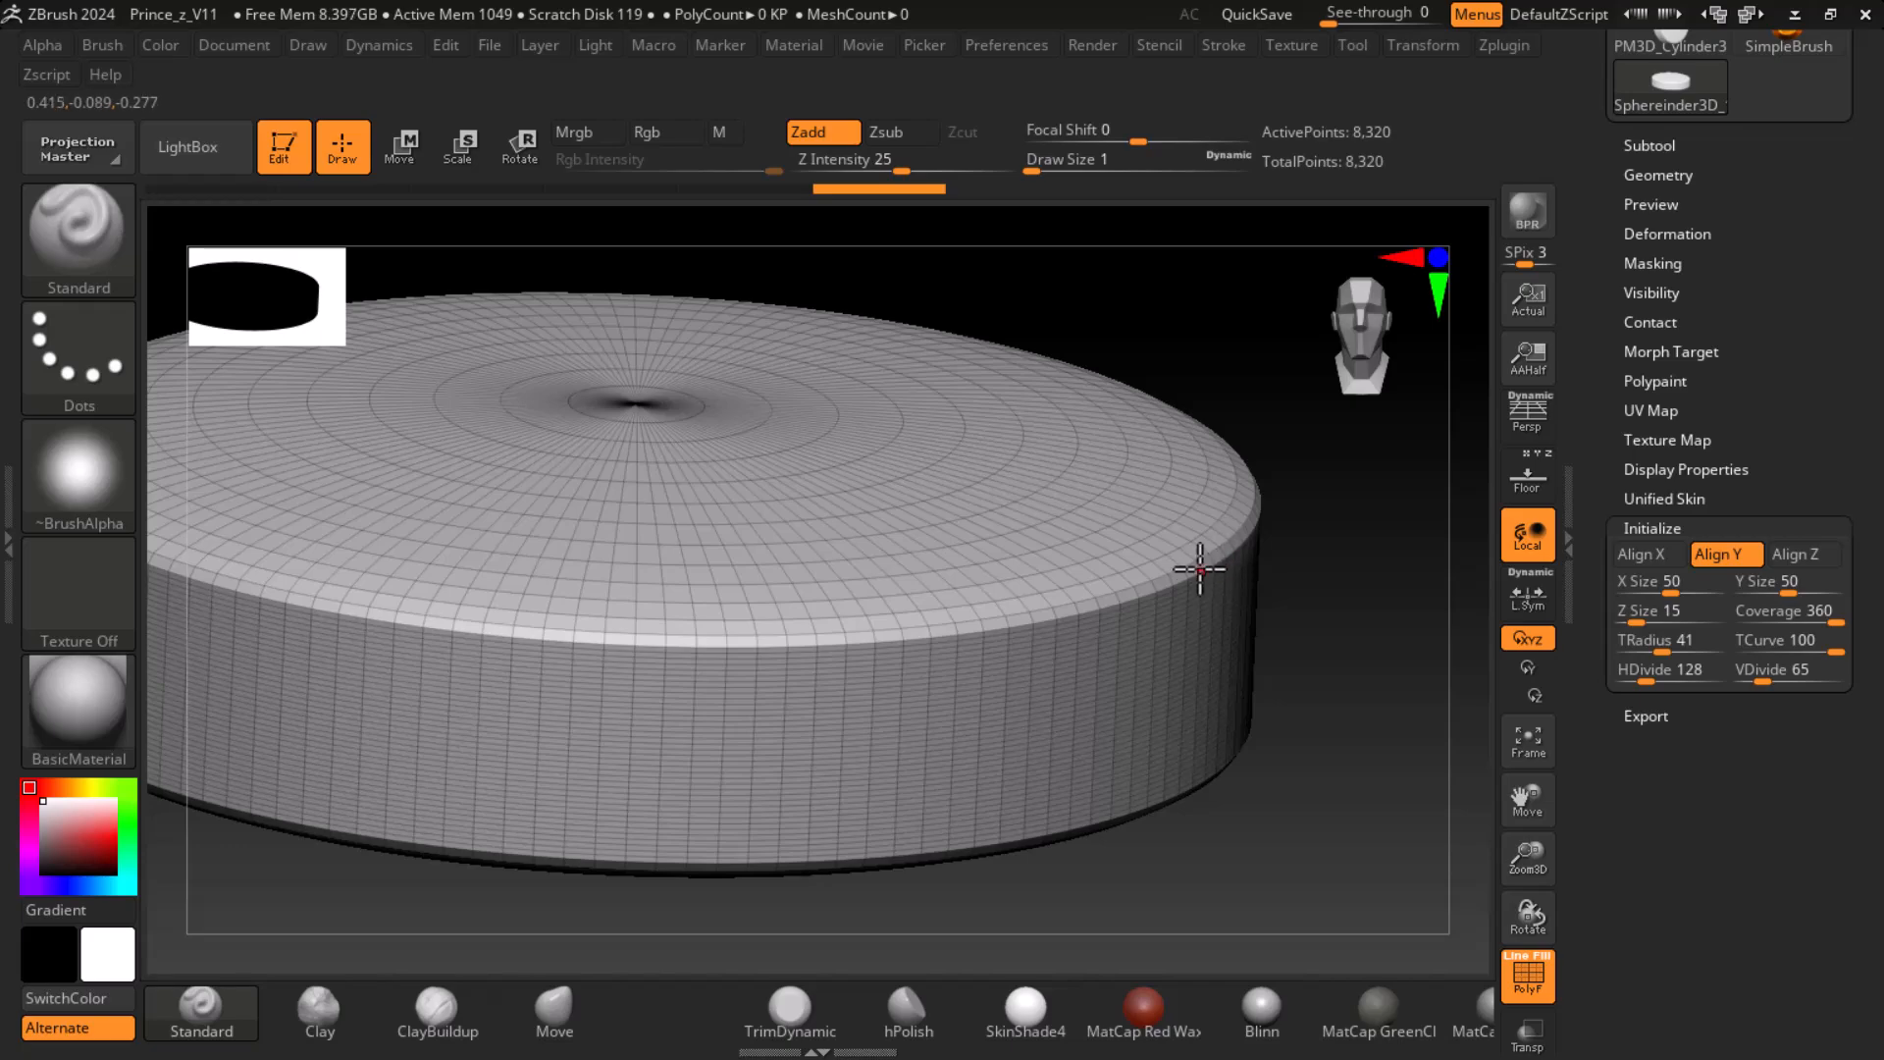
right_click(1200, 569)
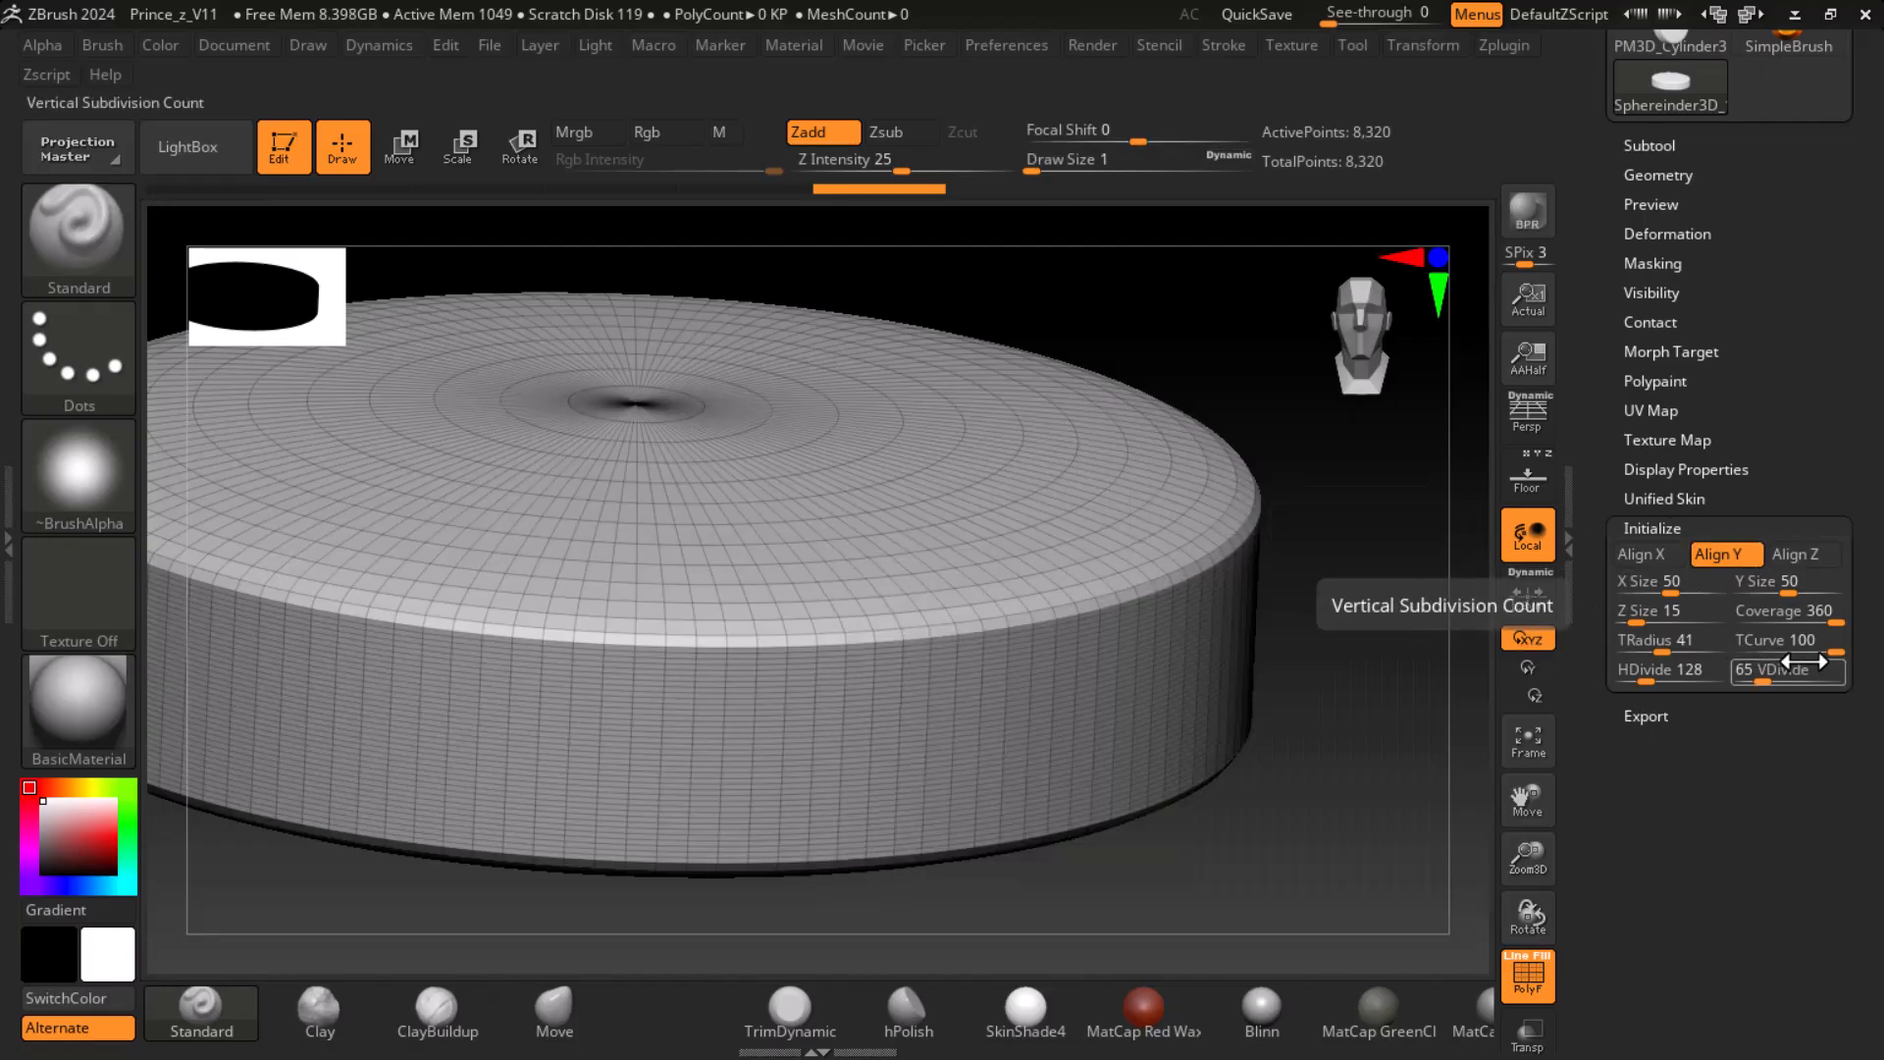
- Compare HDivide values of 108, 186 and 316 on the shaded sphereinder and settle on 120
left_click_drag(1645, 679, 1641, 683)
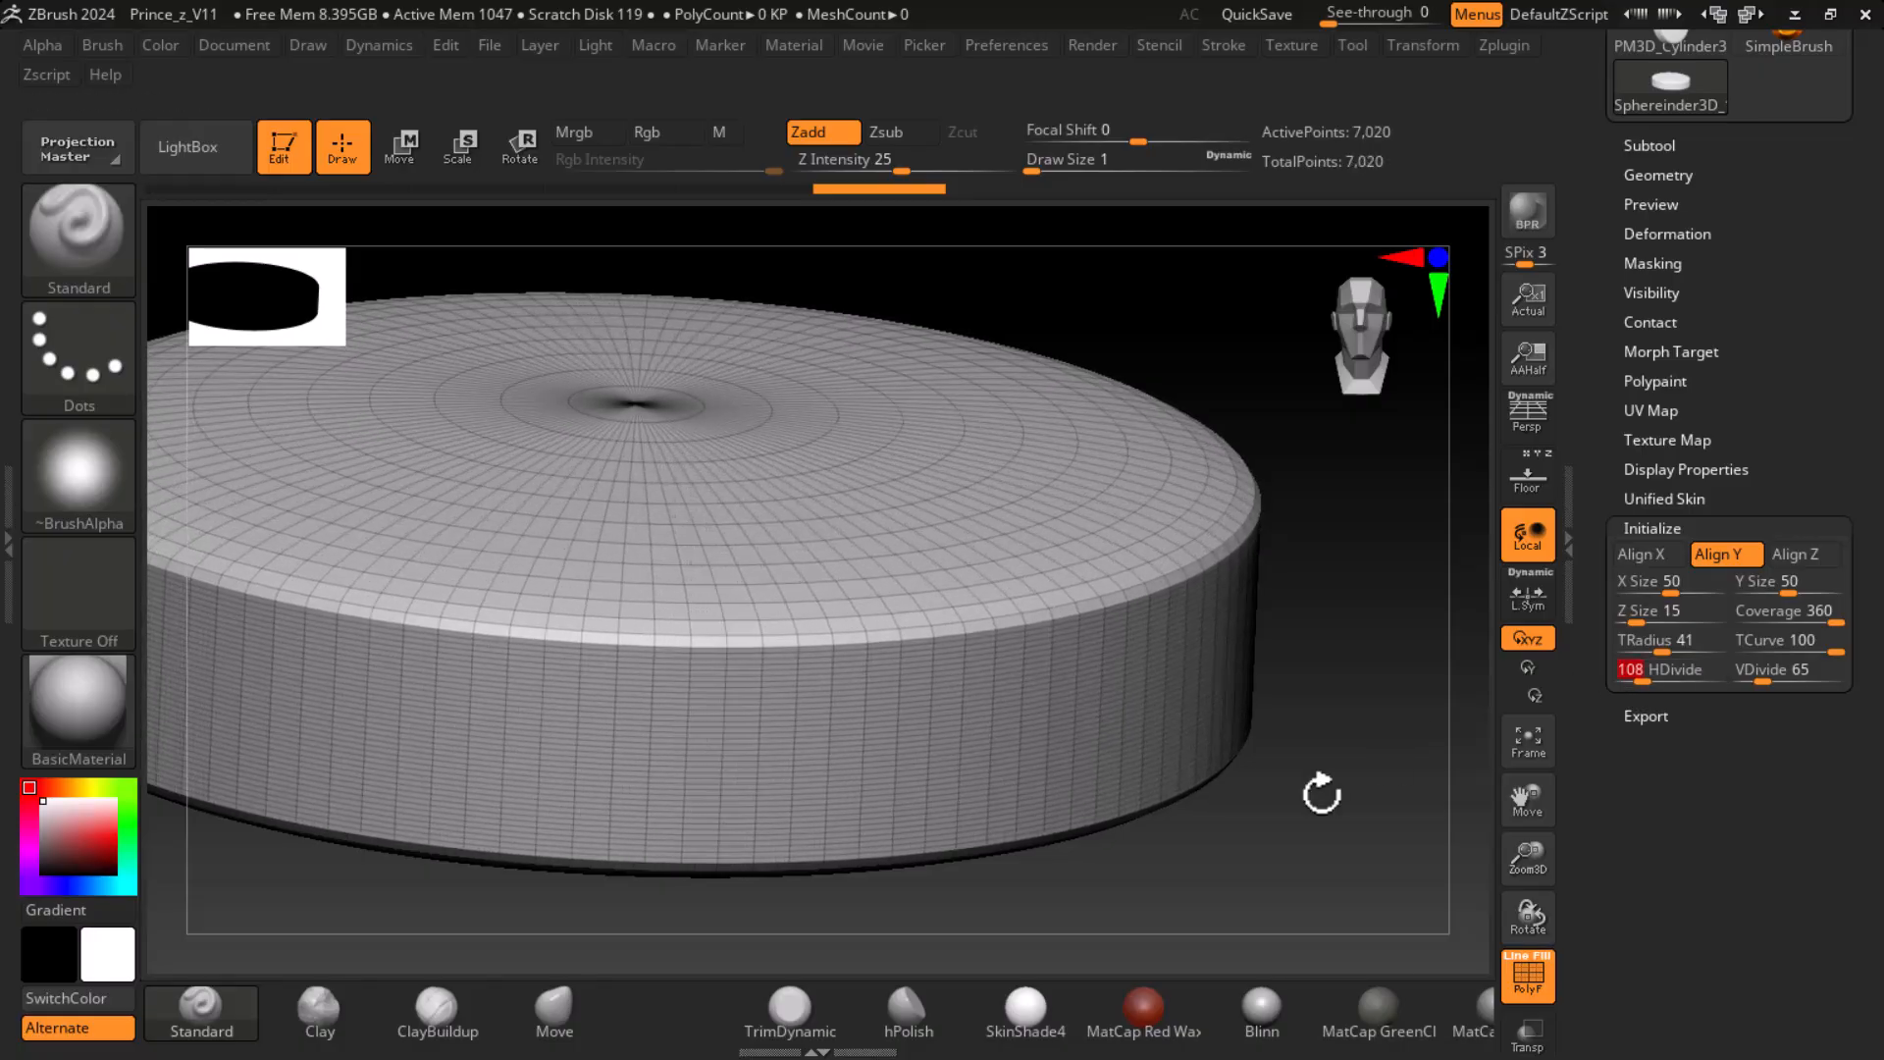
key("shift+f")
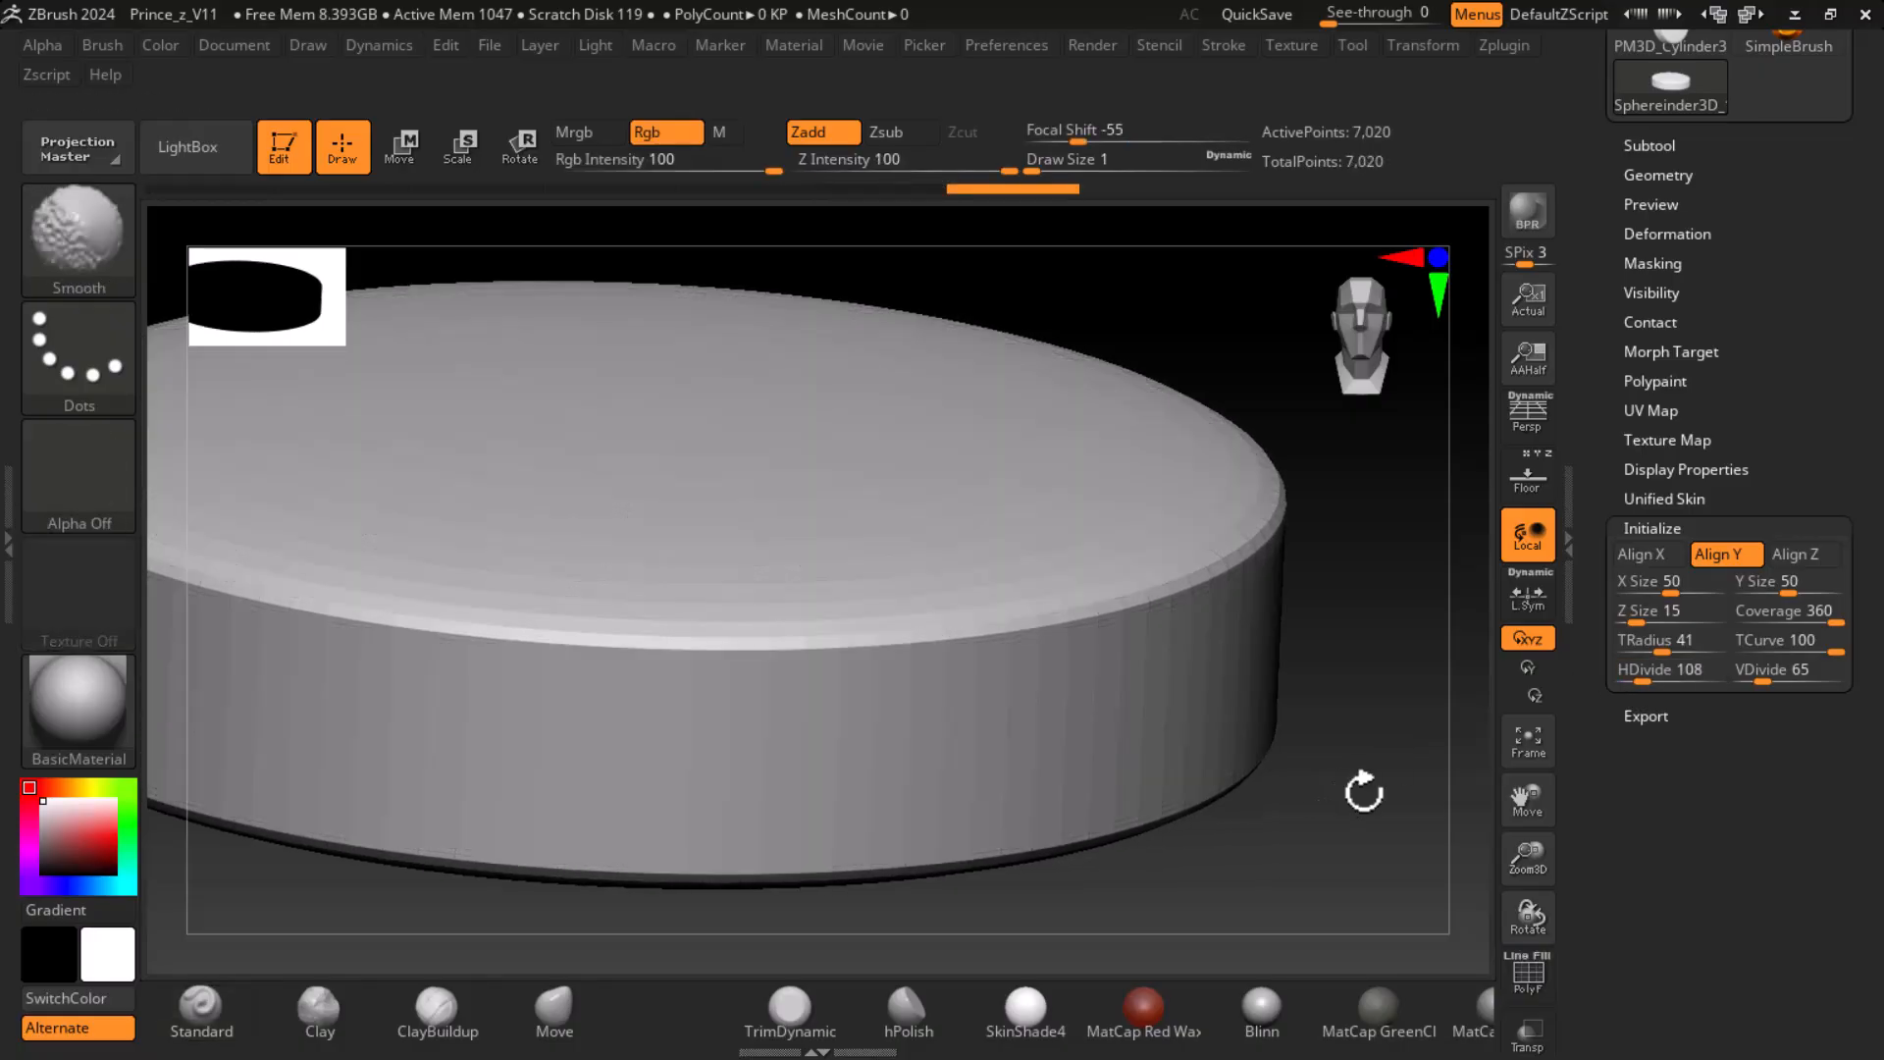
type("186")
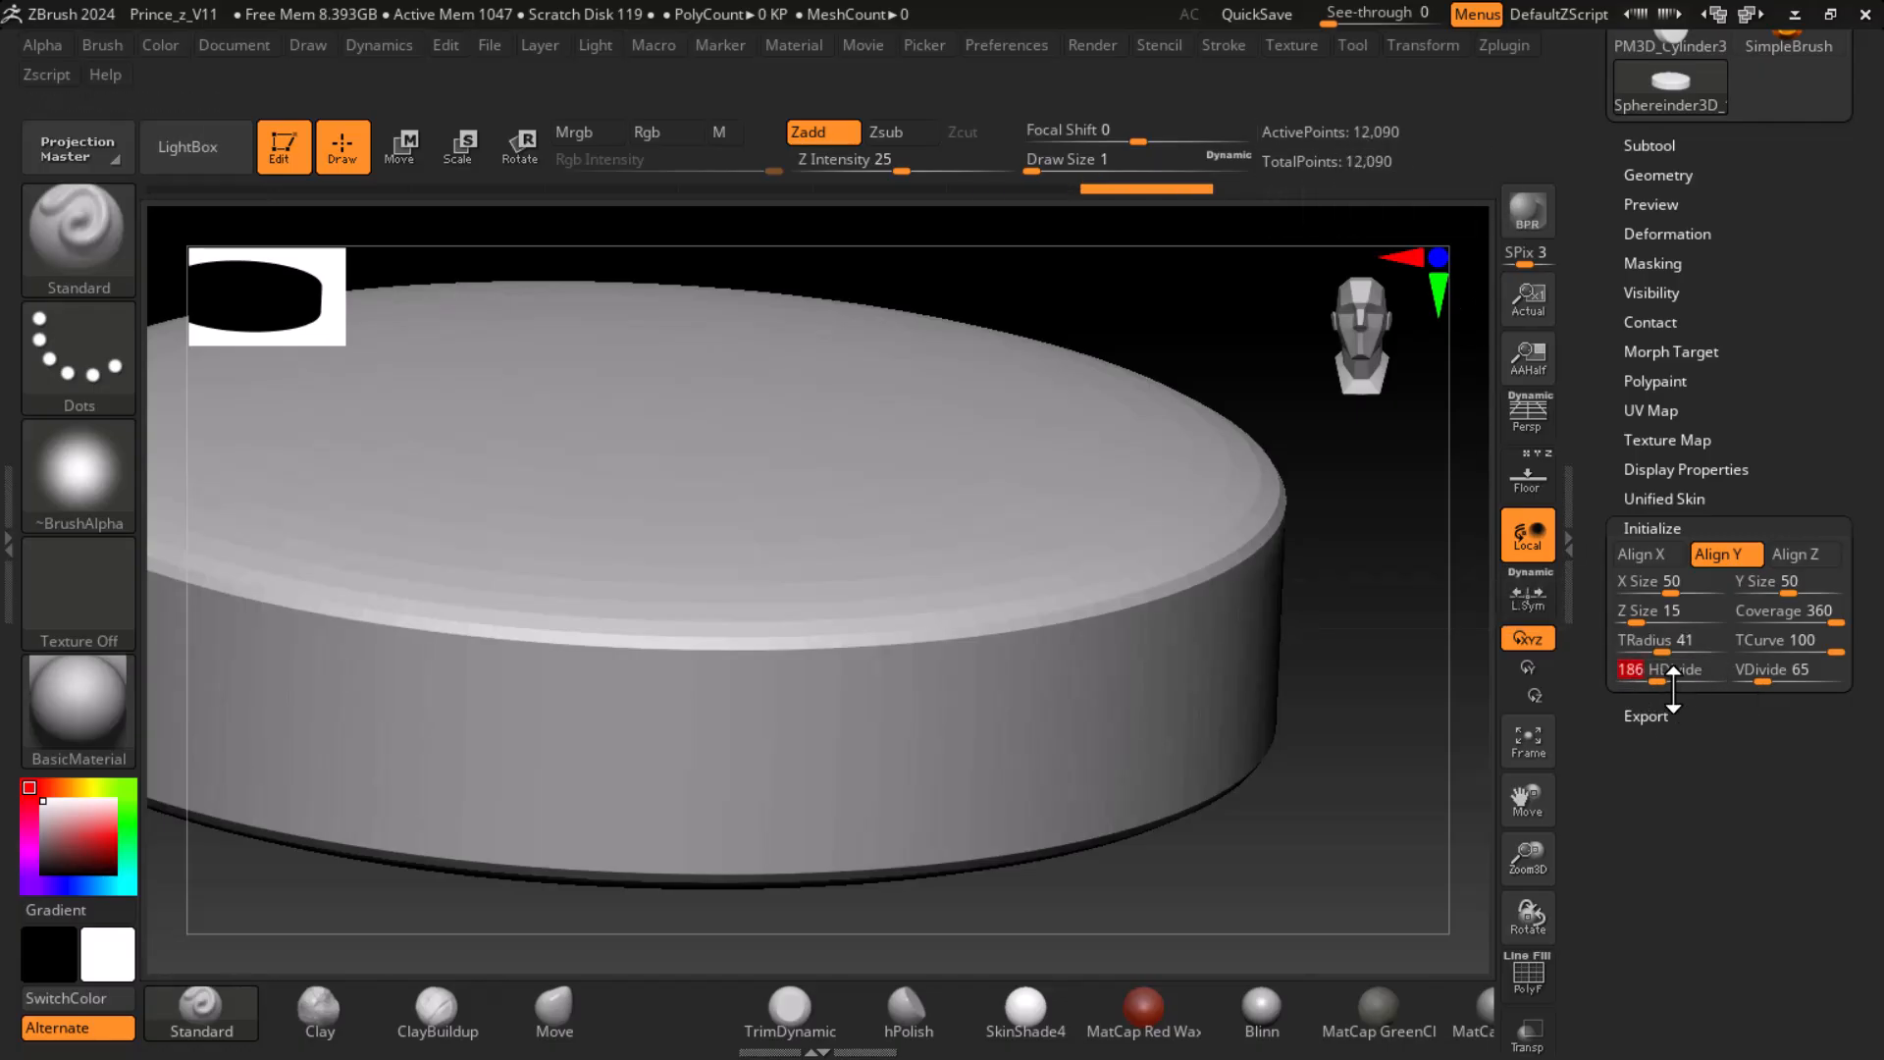
type("316")
key("Return")
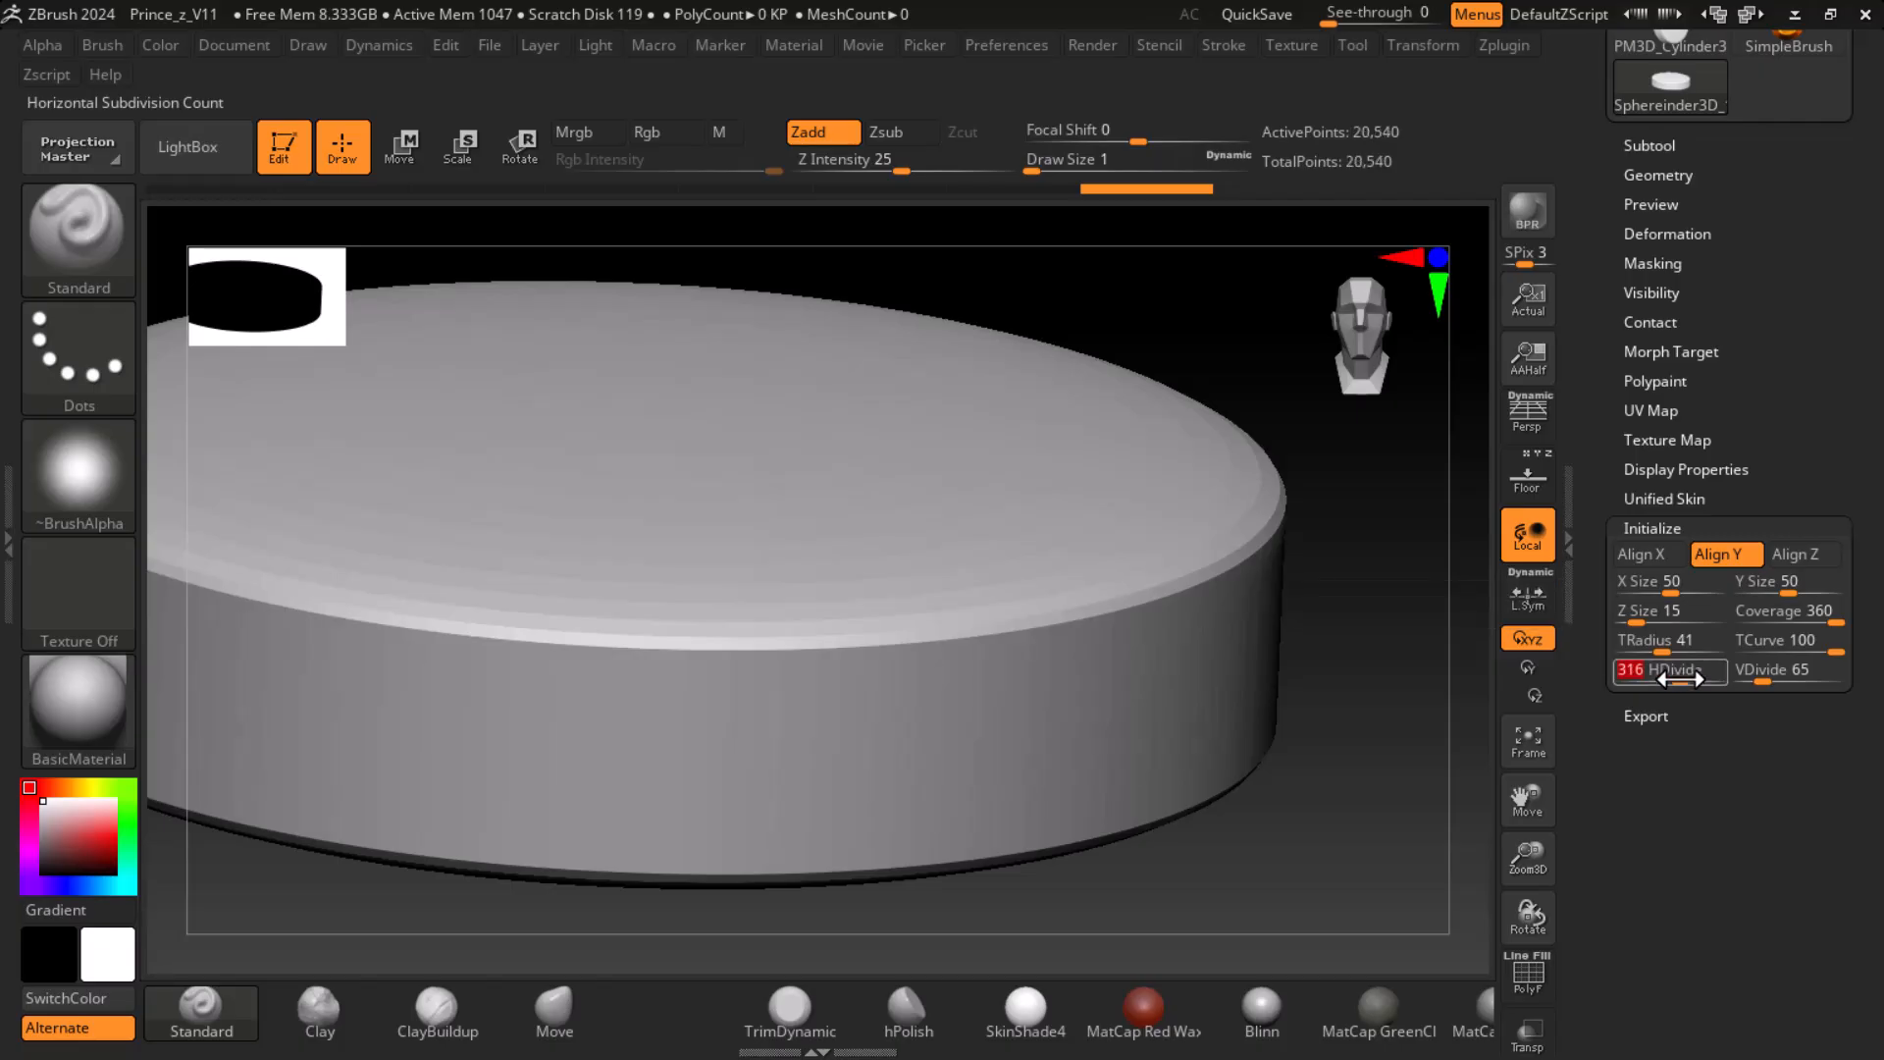
left_click_drag(1680, 679, 1645, 682)
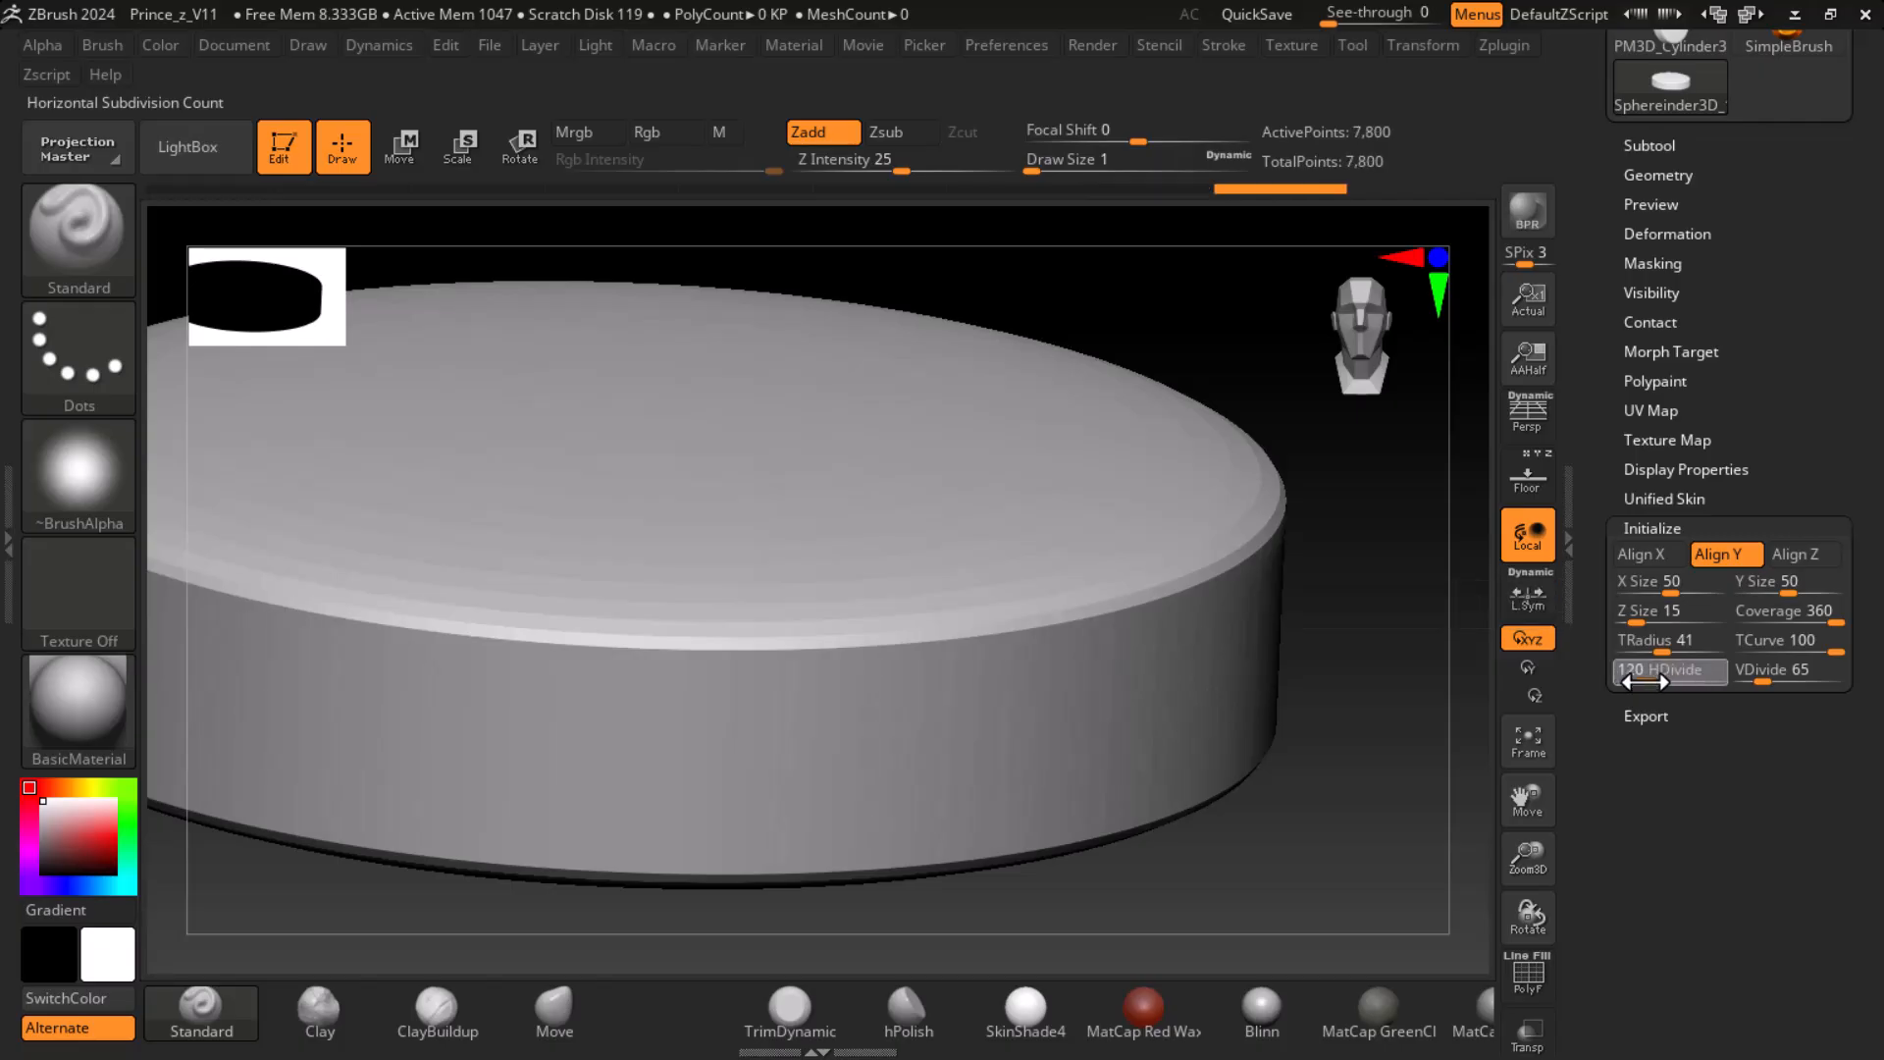
- Set the sphereinder's VDivide to 73 and show its polyframe
left_click_drag(1751, 678, 1767, 677)
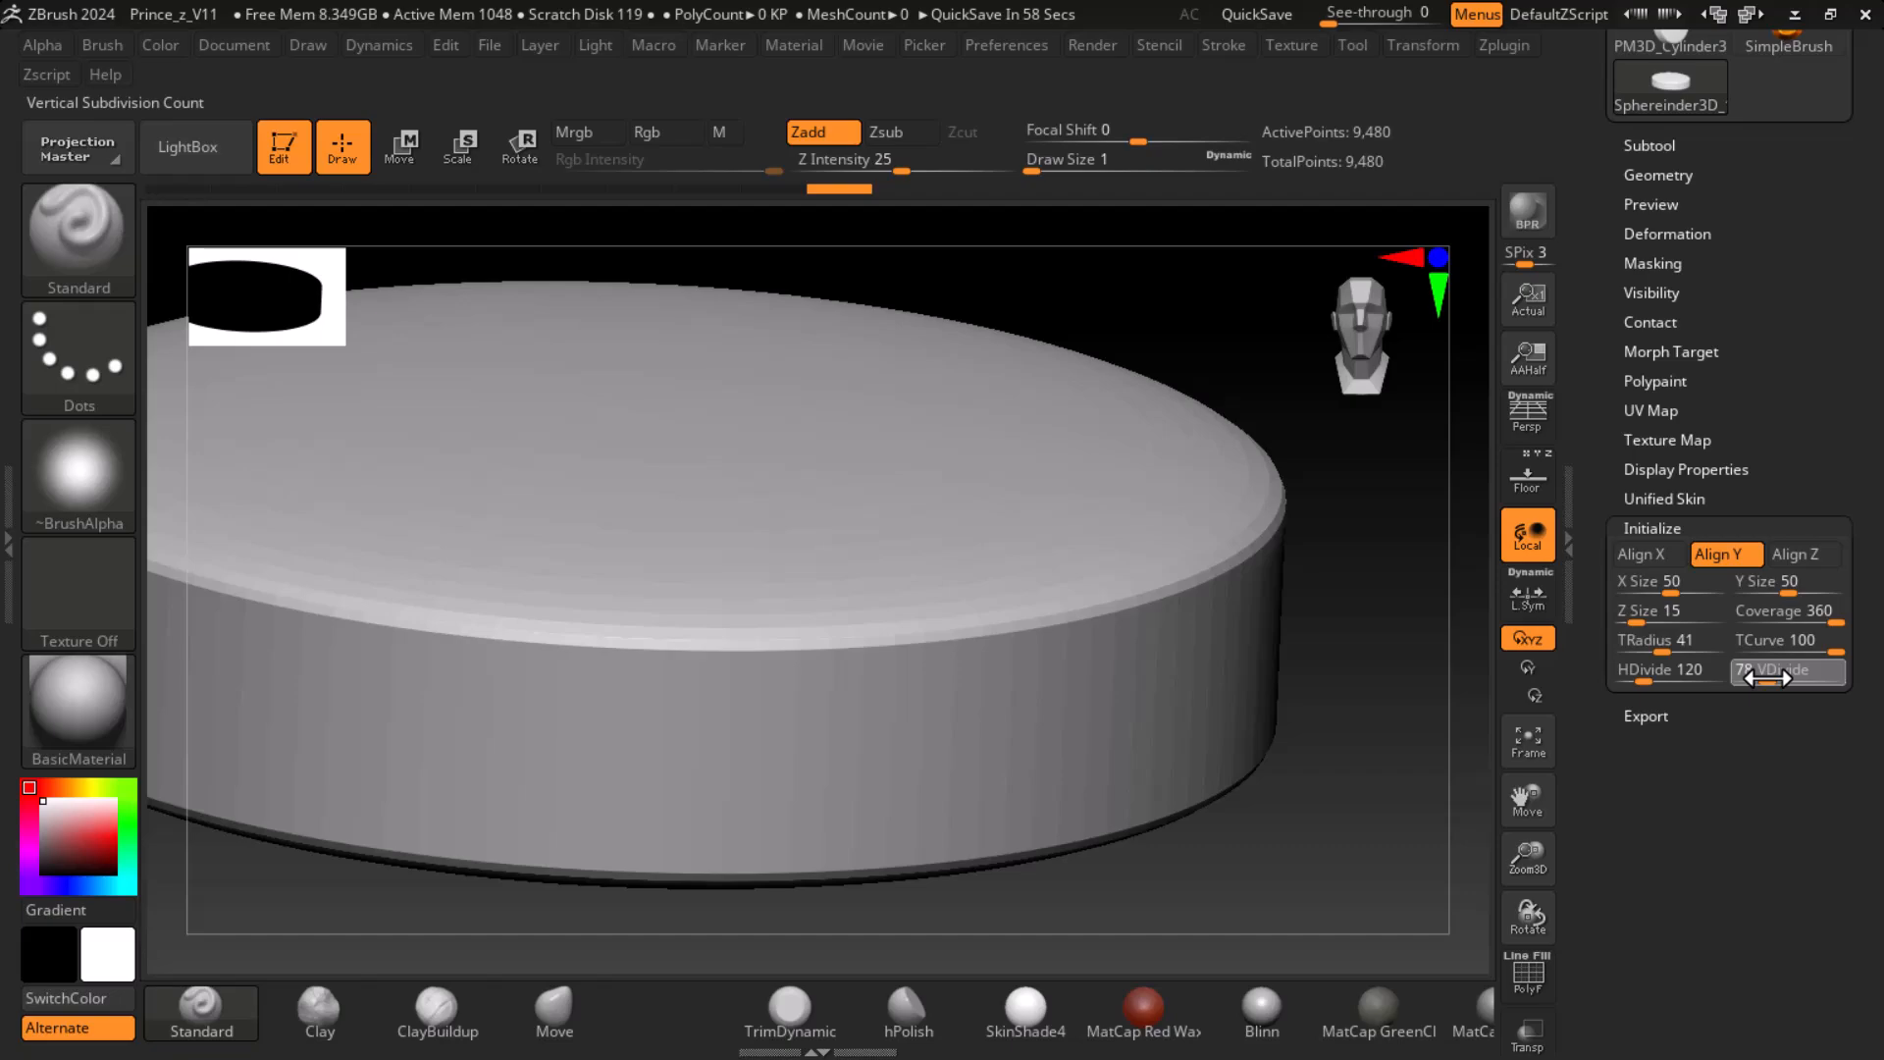
left_click_drag(1767, 677, 1763, 677)
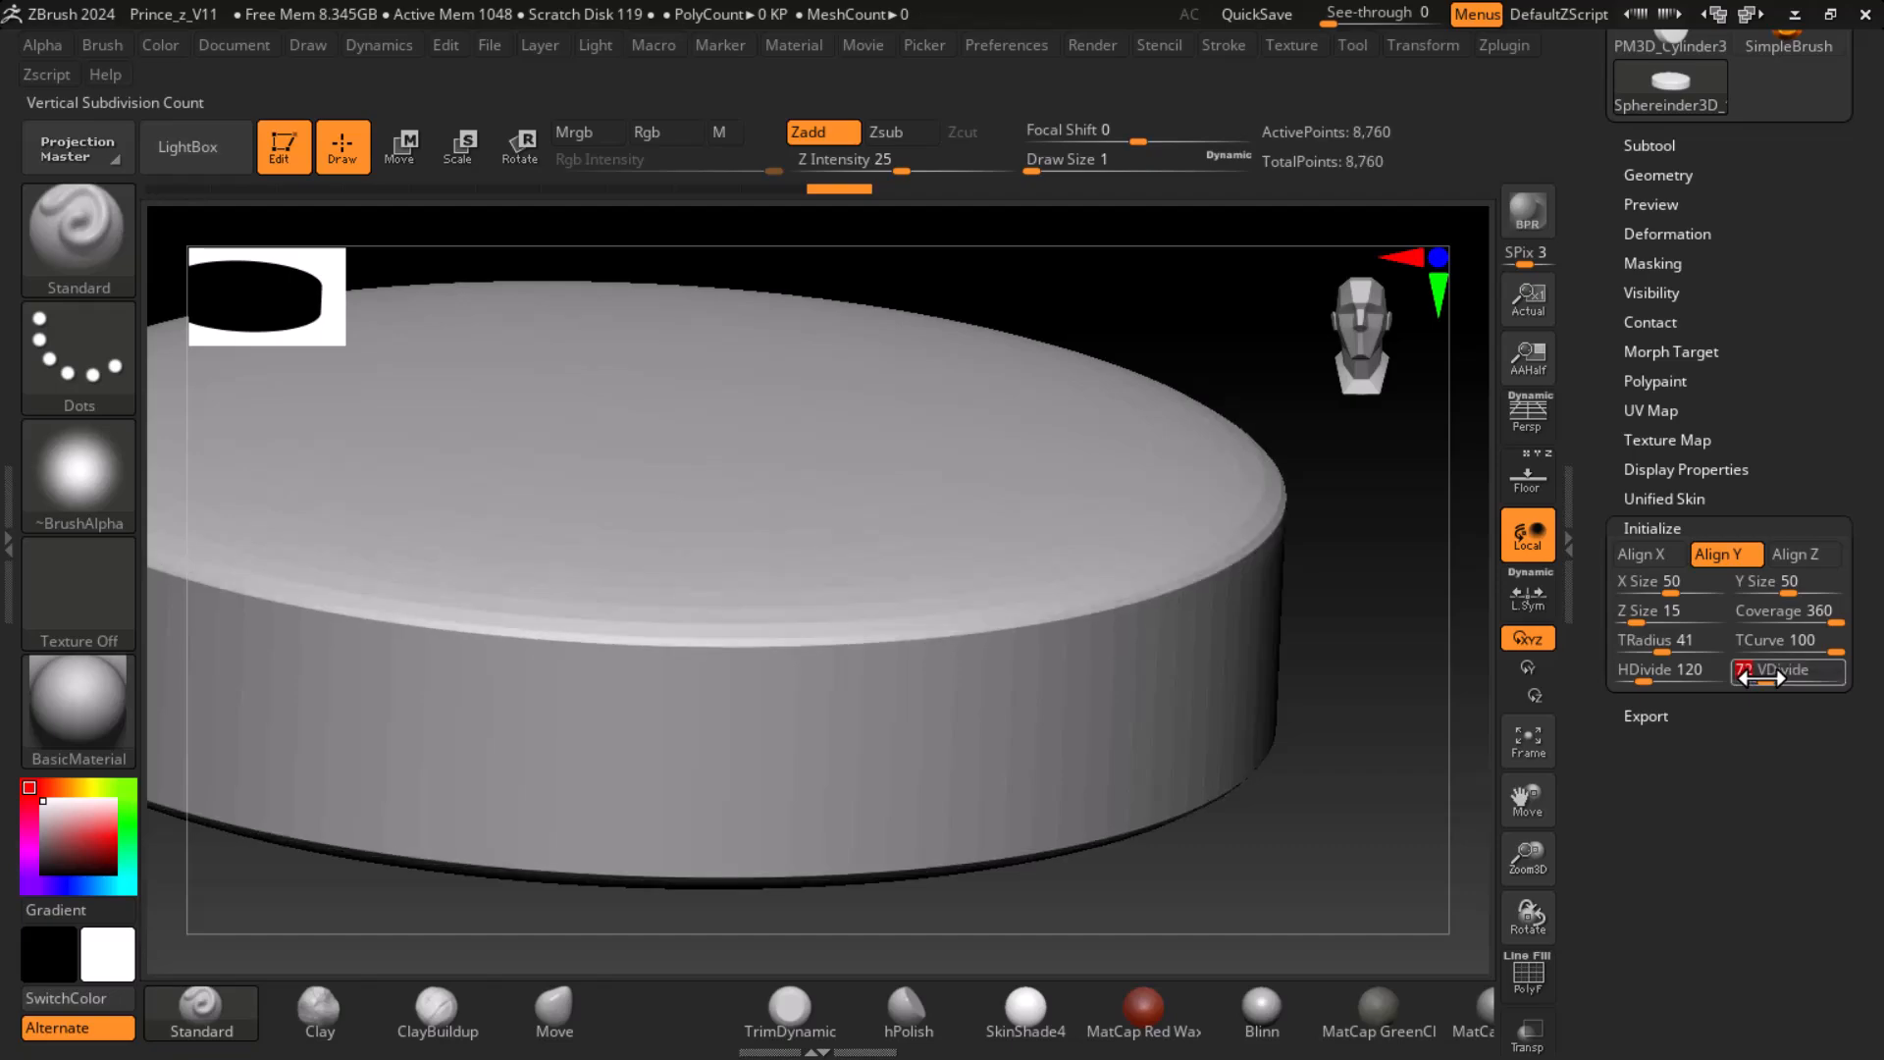
key("shift")
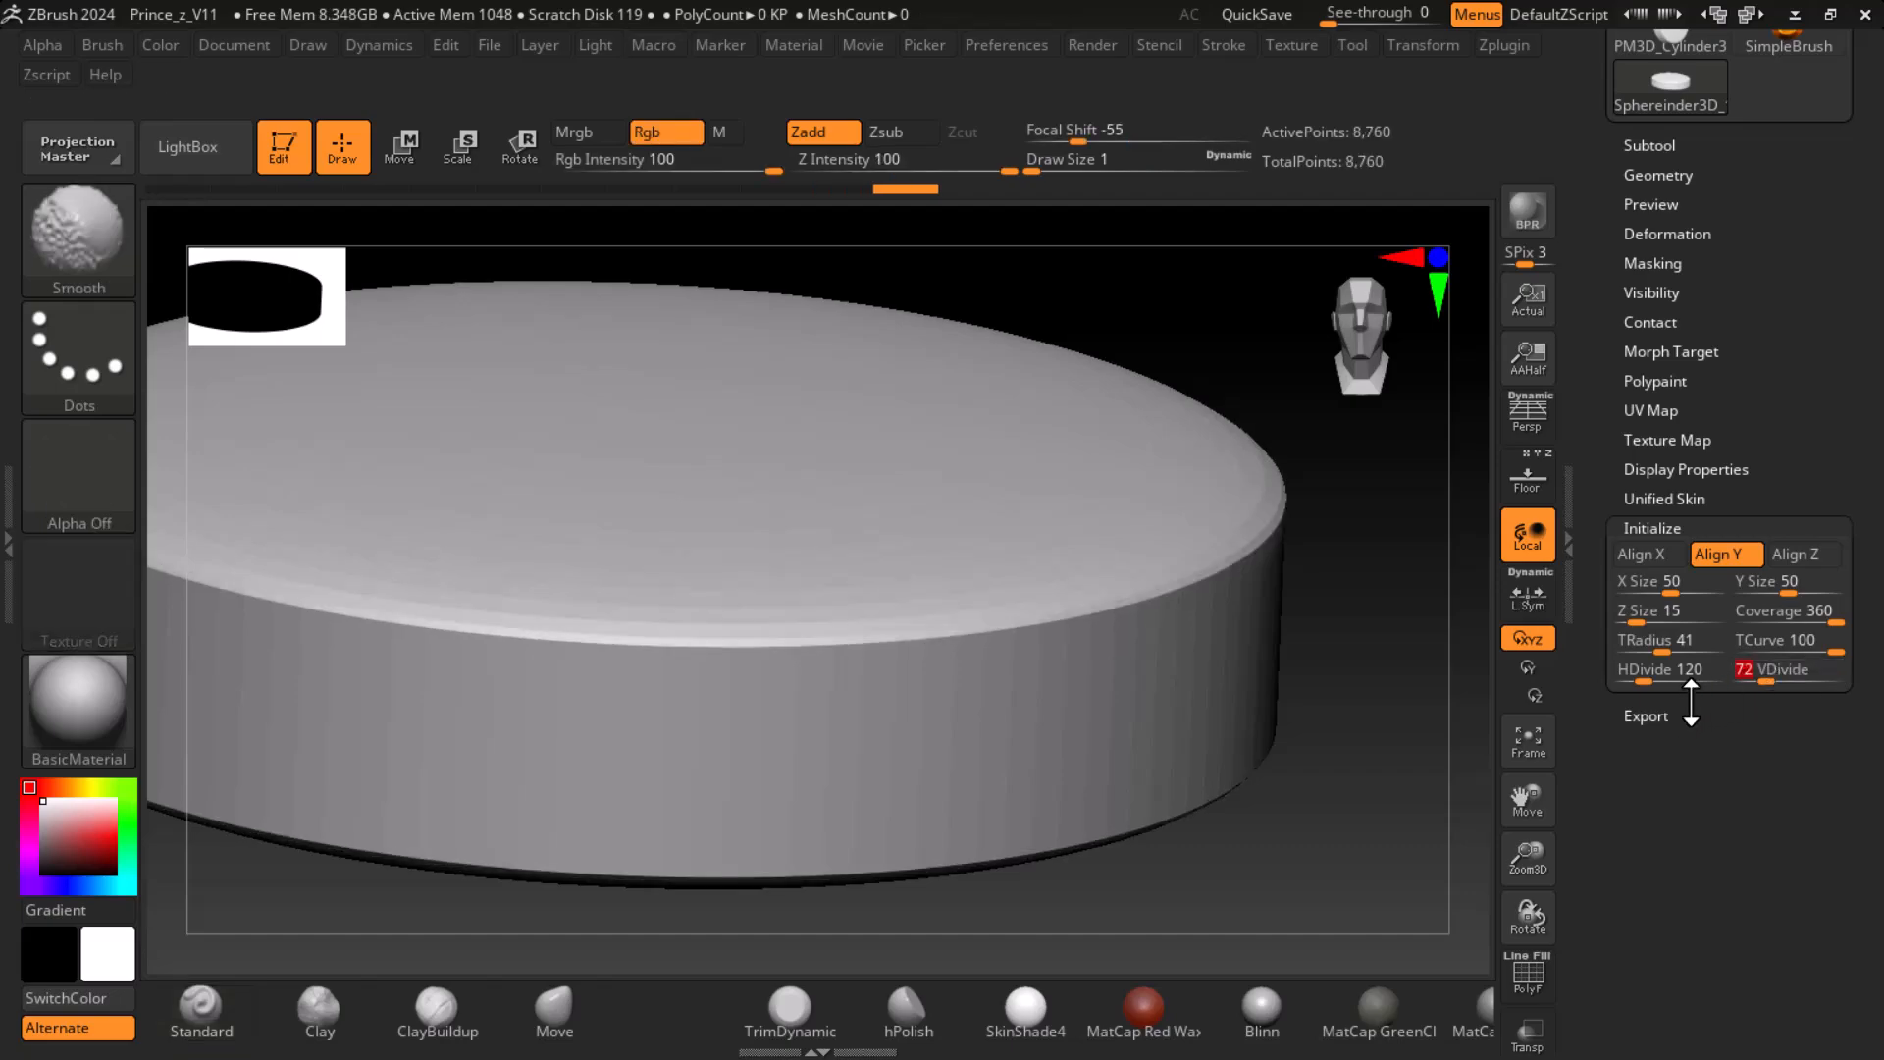
key("shift+f")
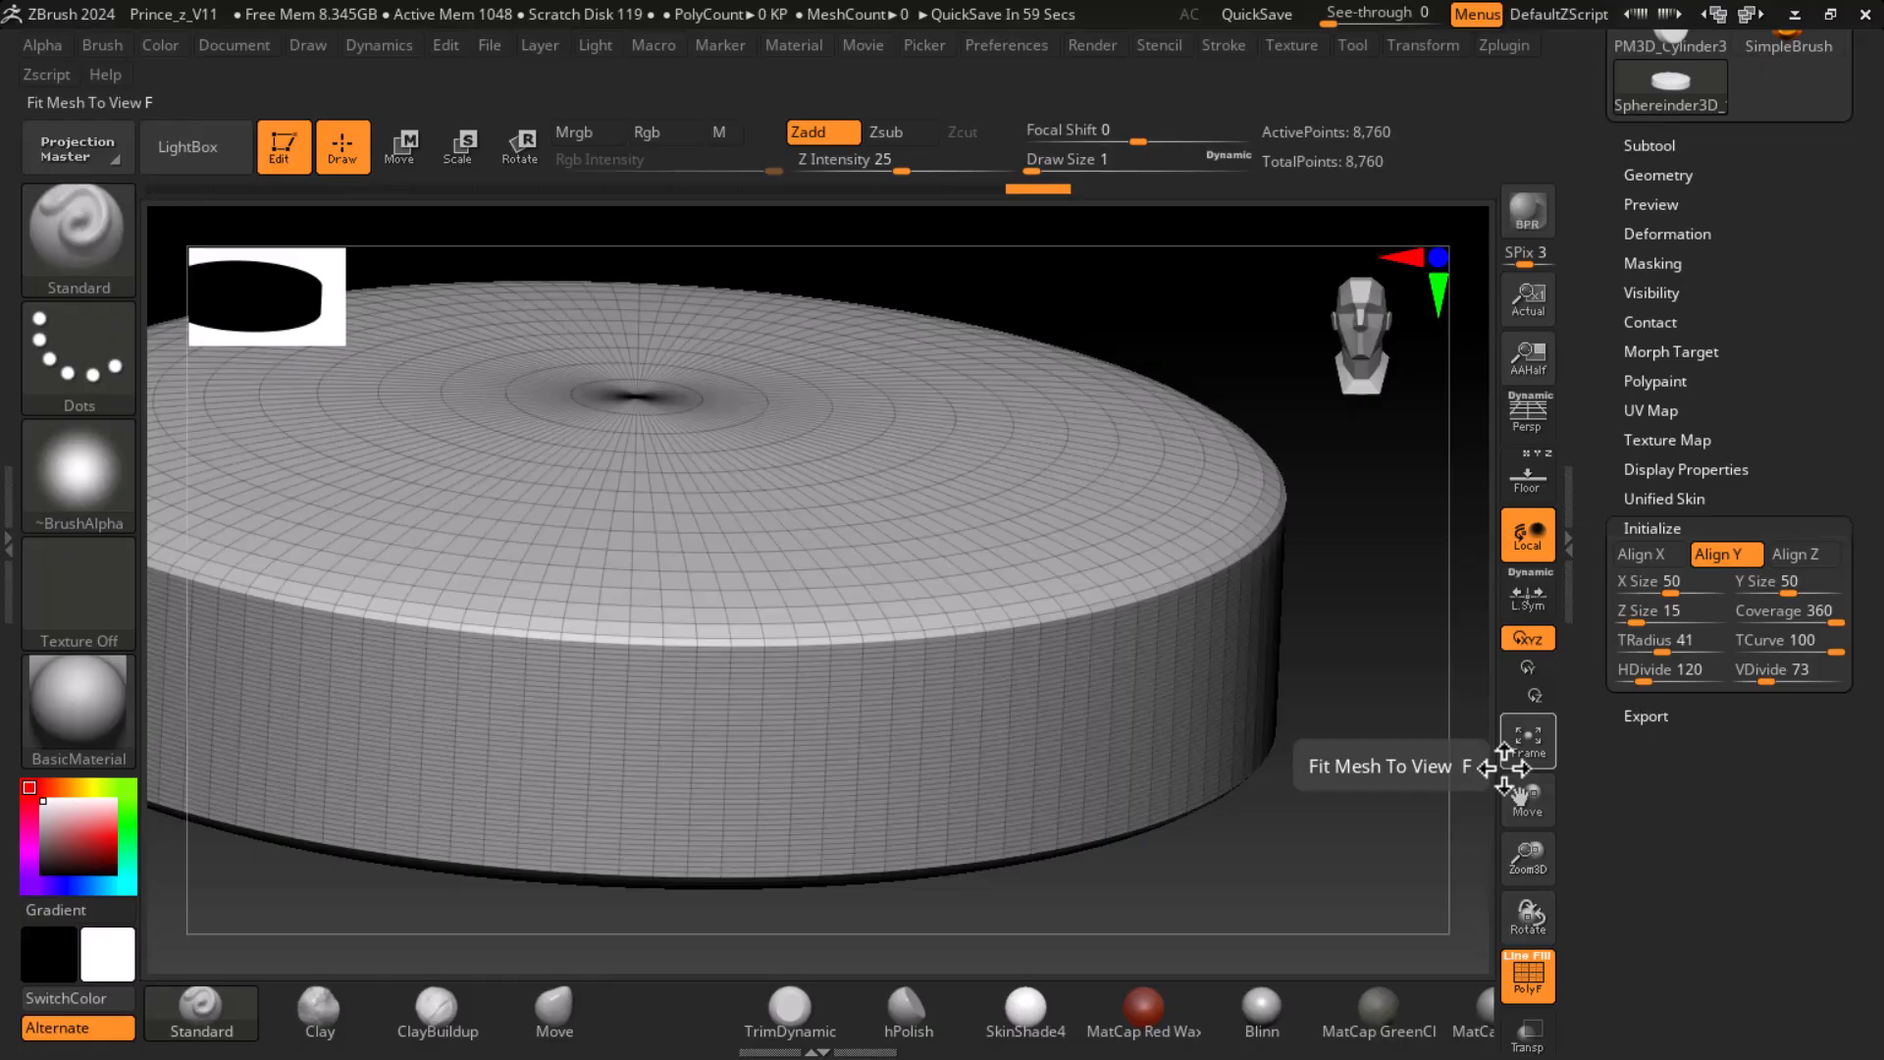
- Launch Maya 2023 and view the flattened sphereinder's cap topology from above in ZBrush while it loads
key("super")
type("maya")
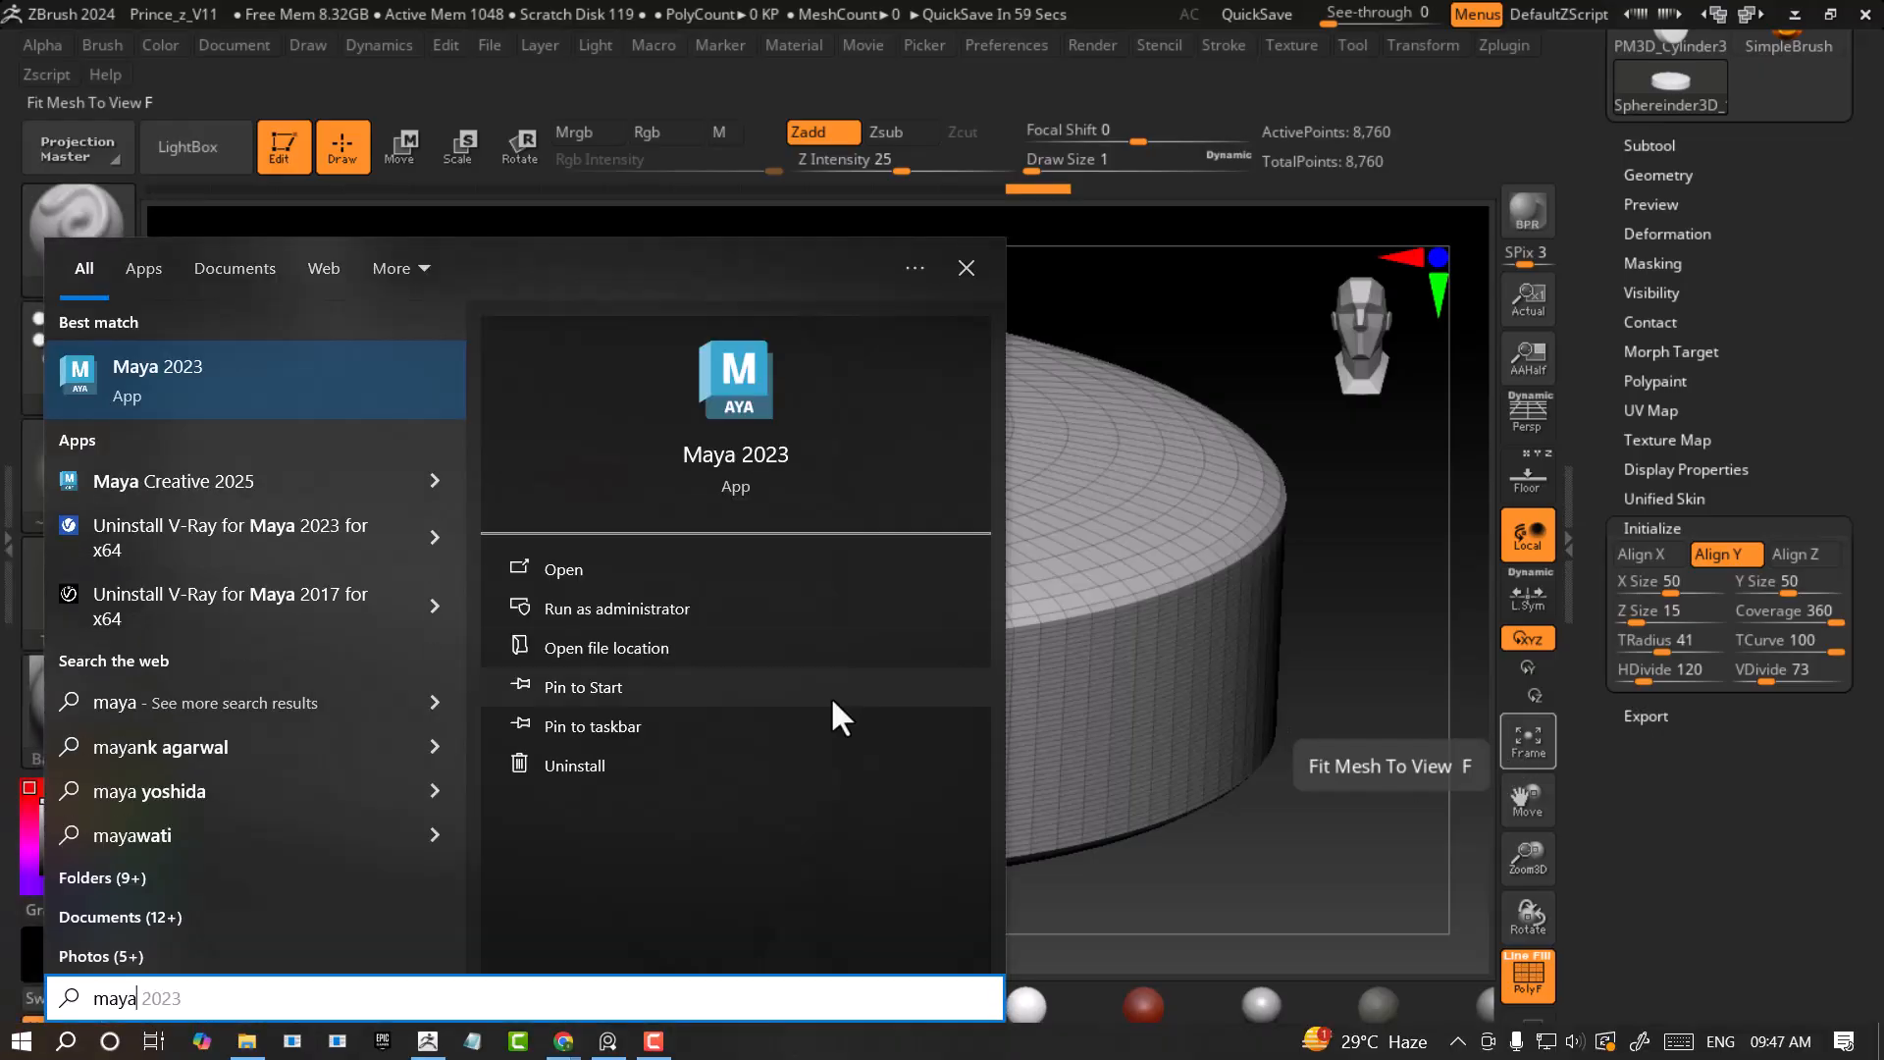
left_click(206, 364)
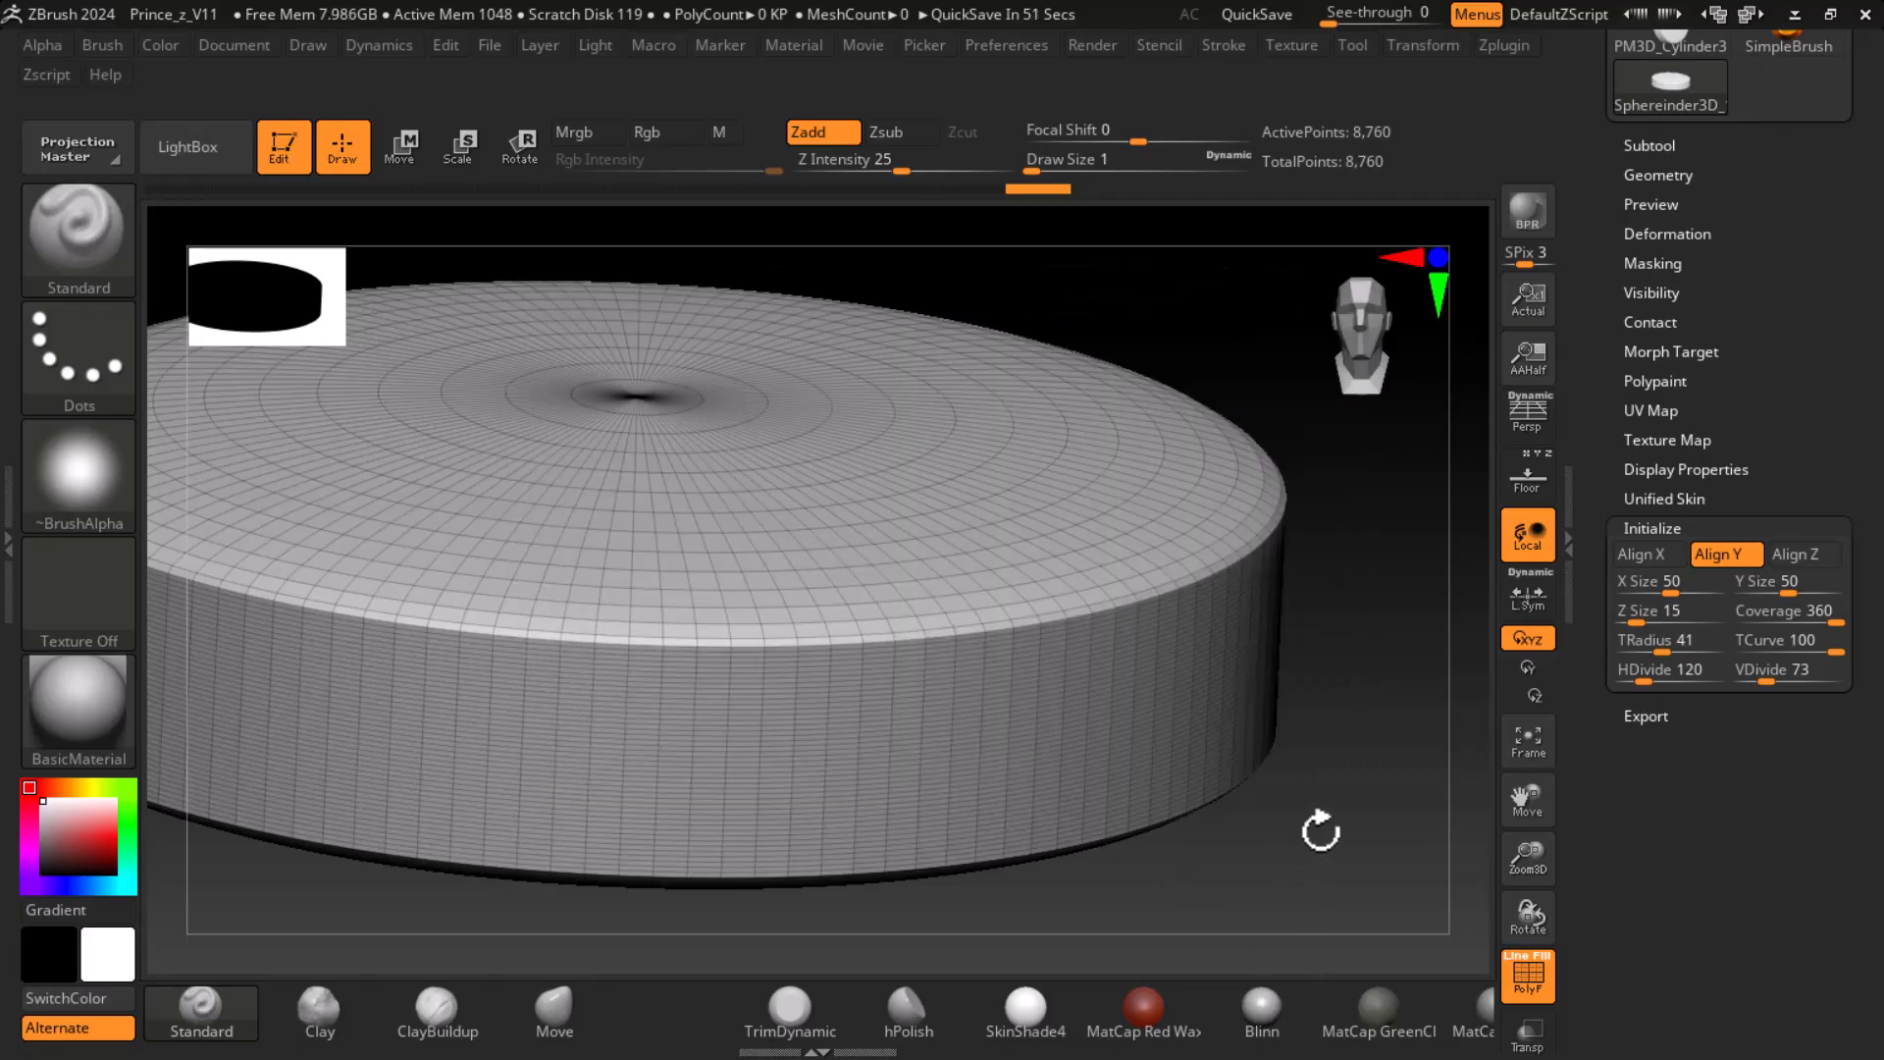
left_click_drag(1329, 827, 1346, 733)
left_click_drag(1346, 733, 1295, 776)
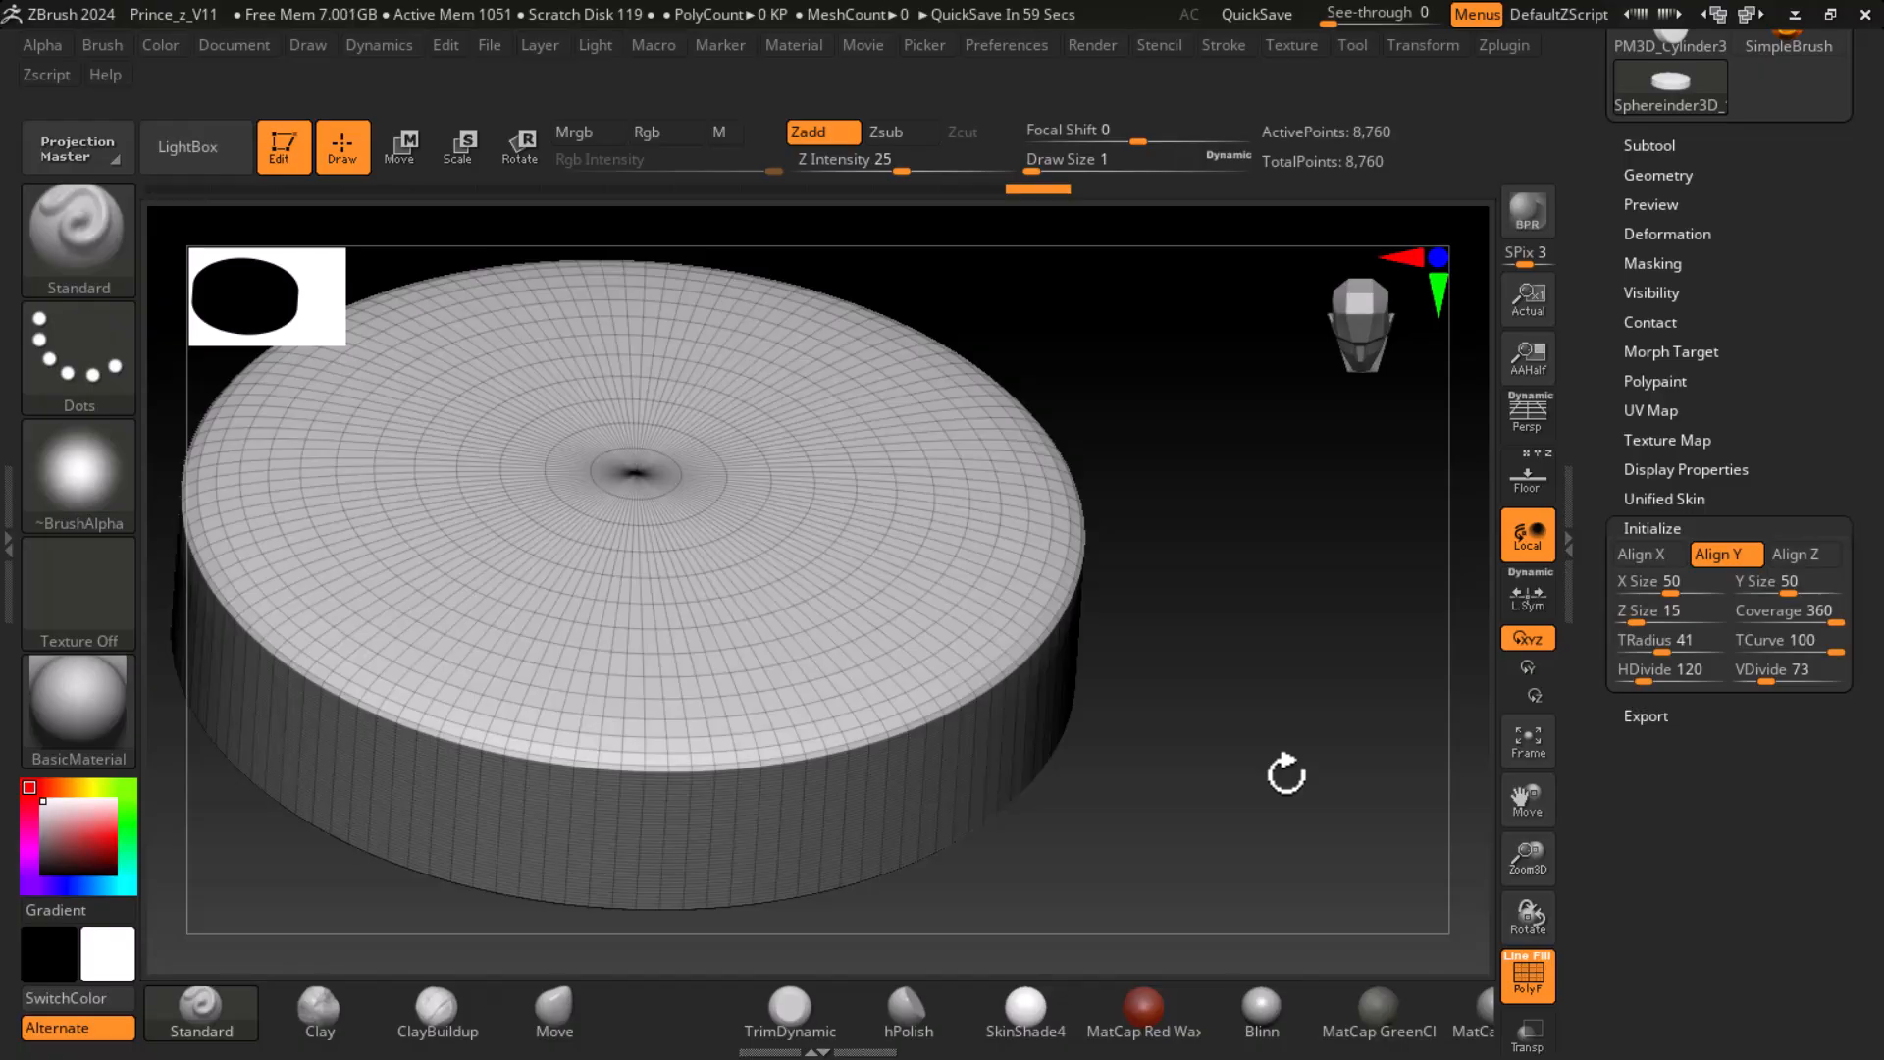
- Switch to Chrome and open the Videos page of the cg artist all rounder YouTube channel
key("super")
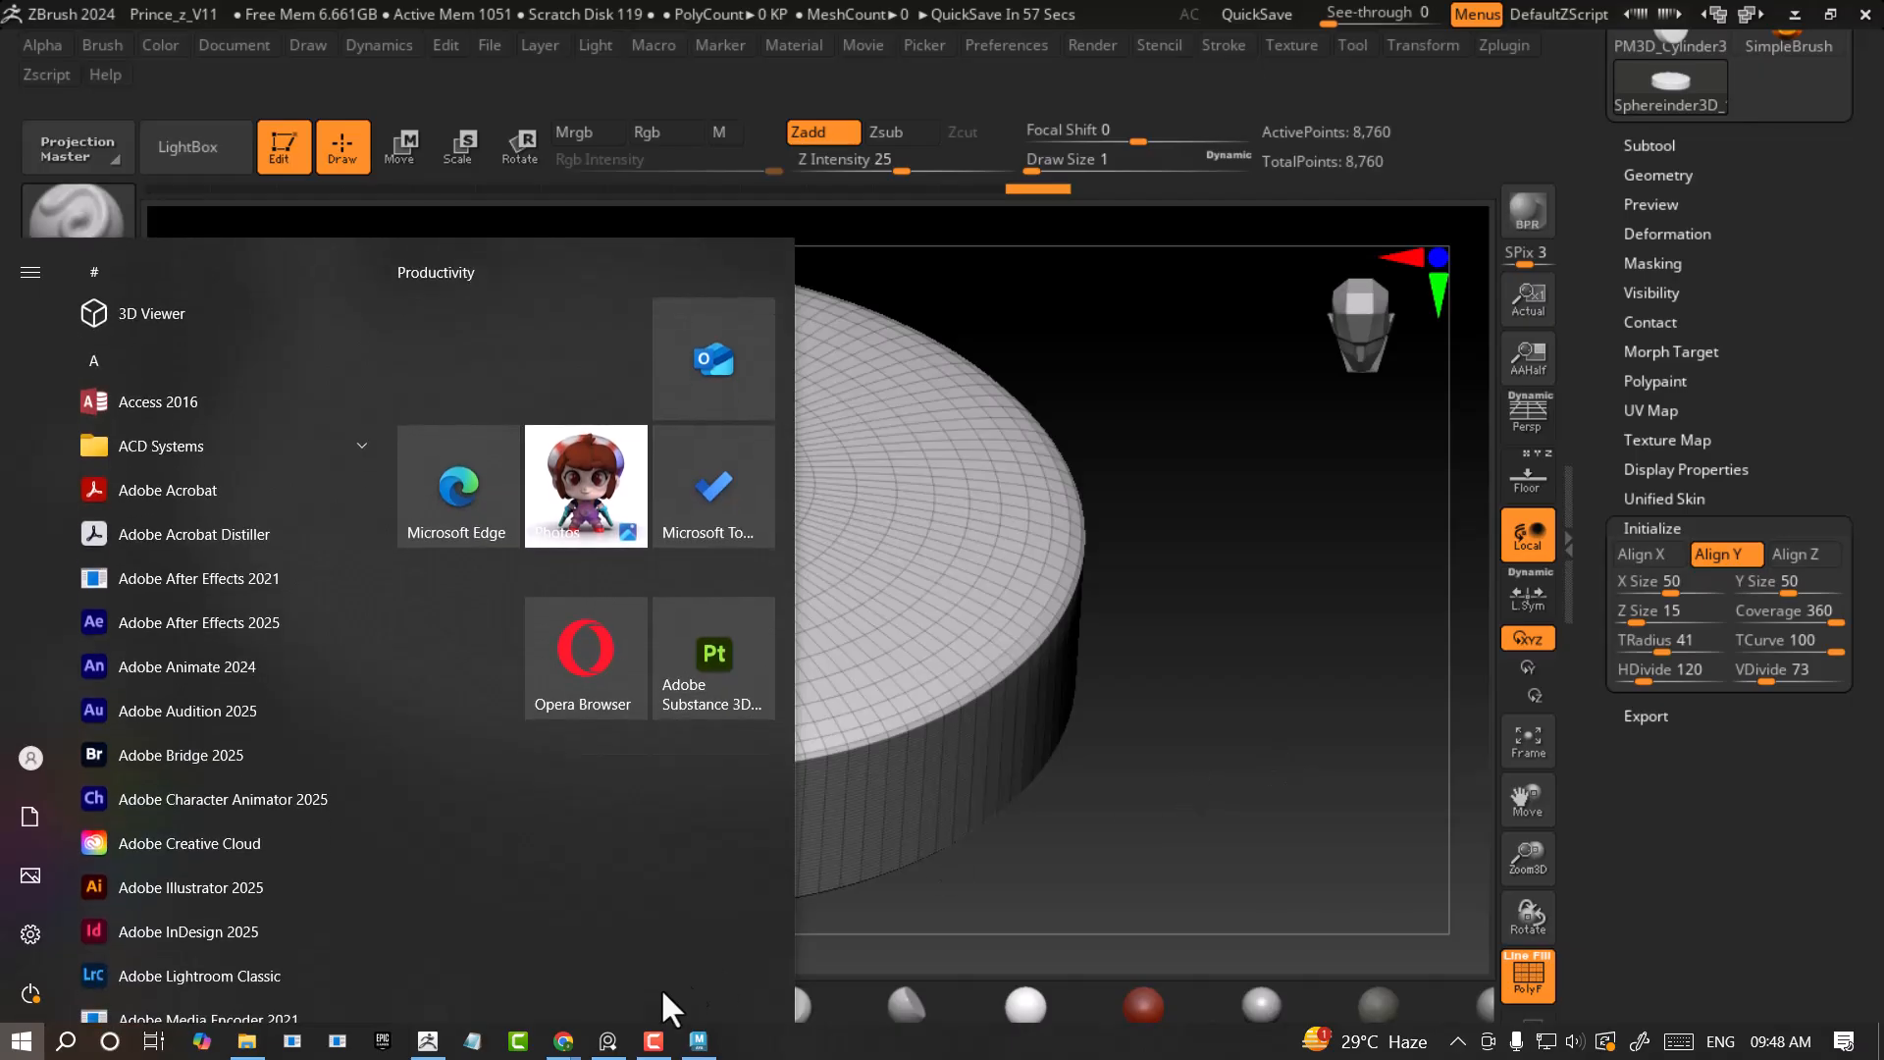
mouse_move(567, 1046)
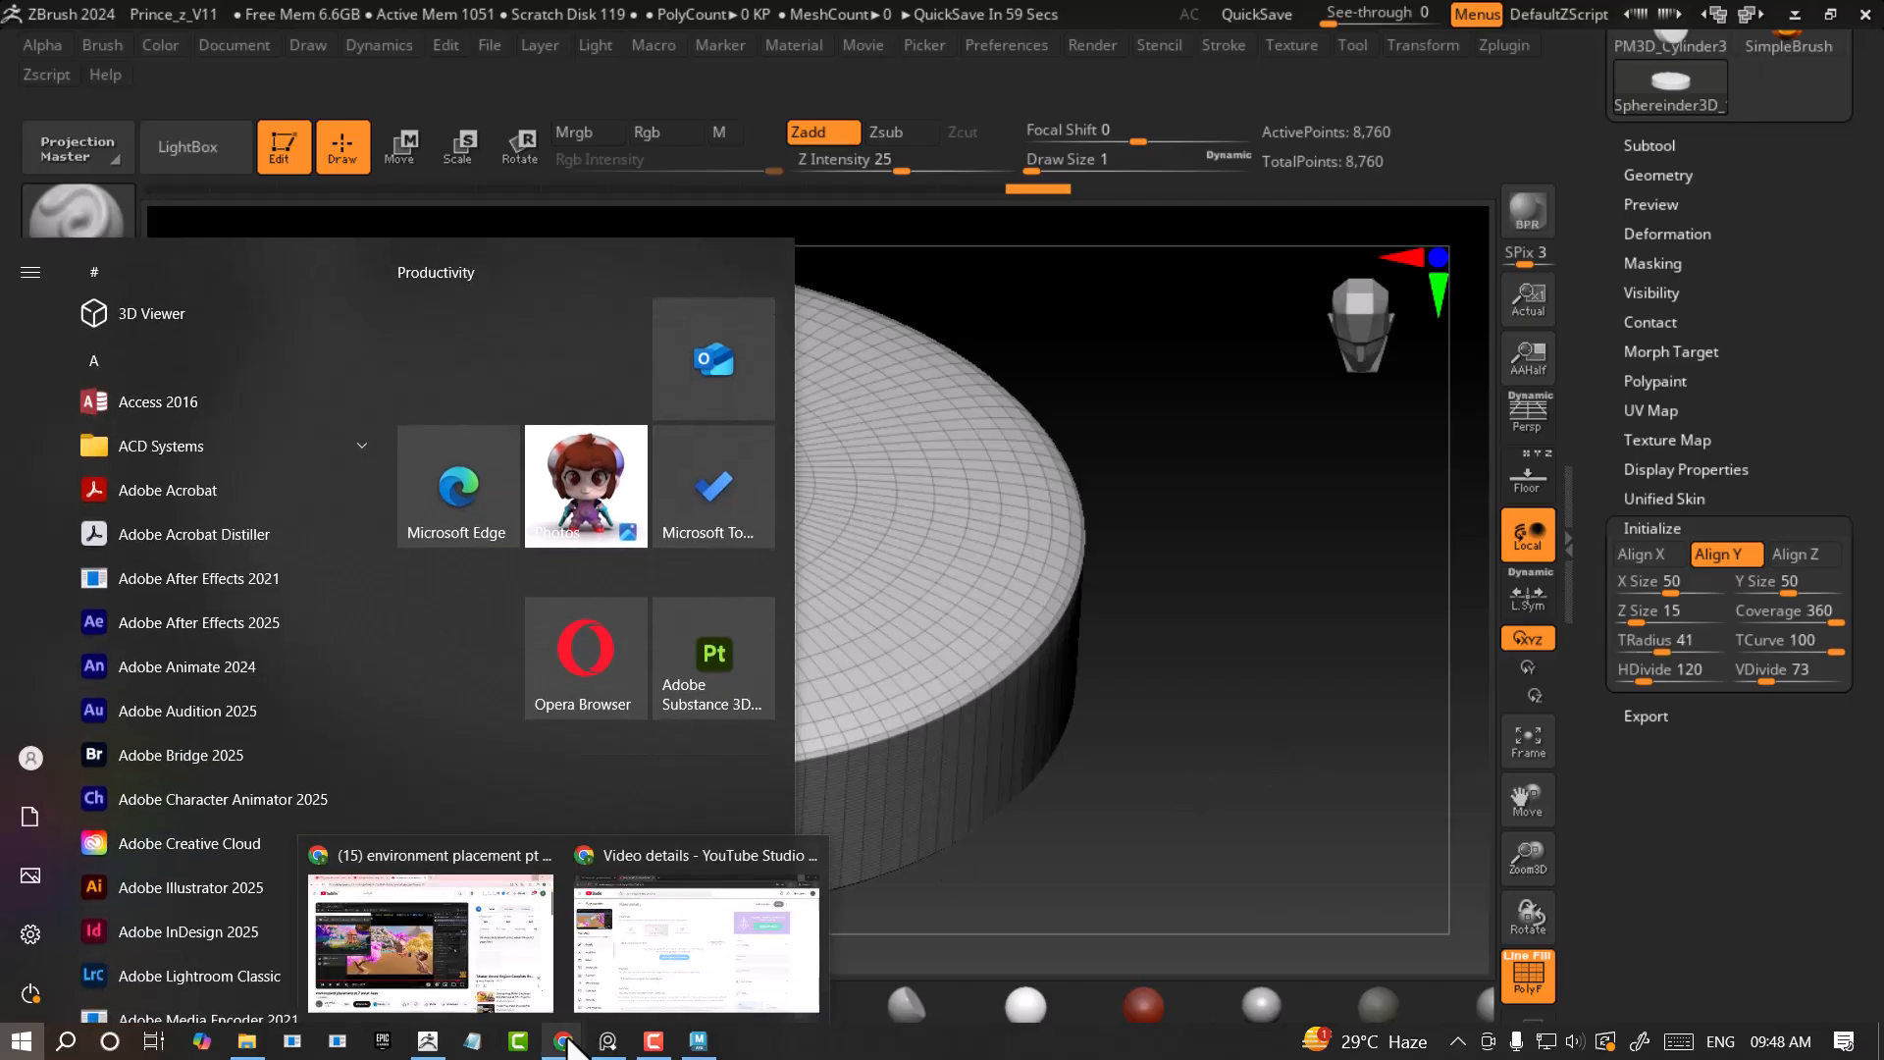
left_click(476, 991)
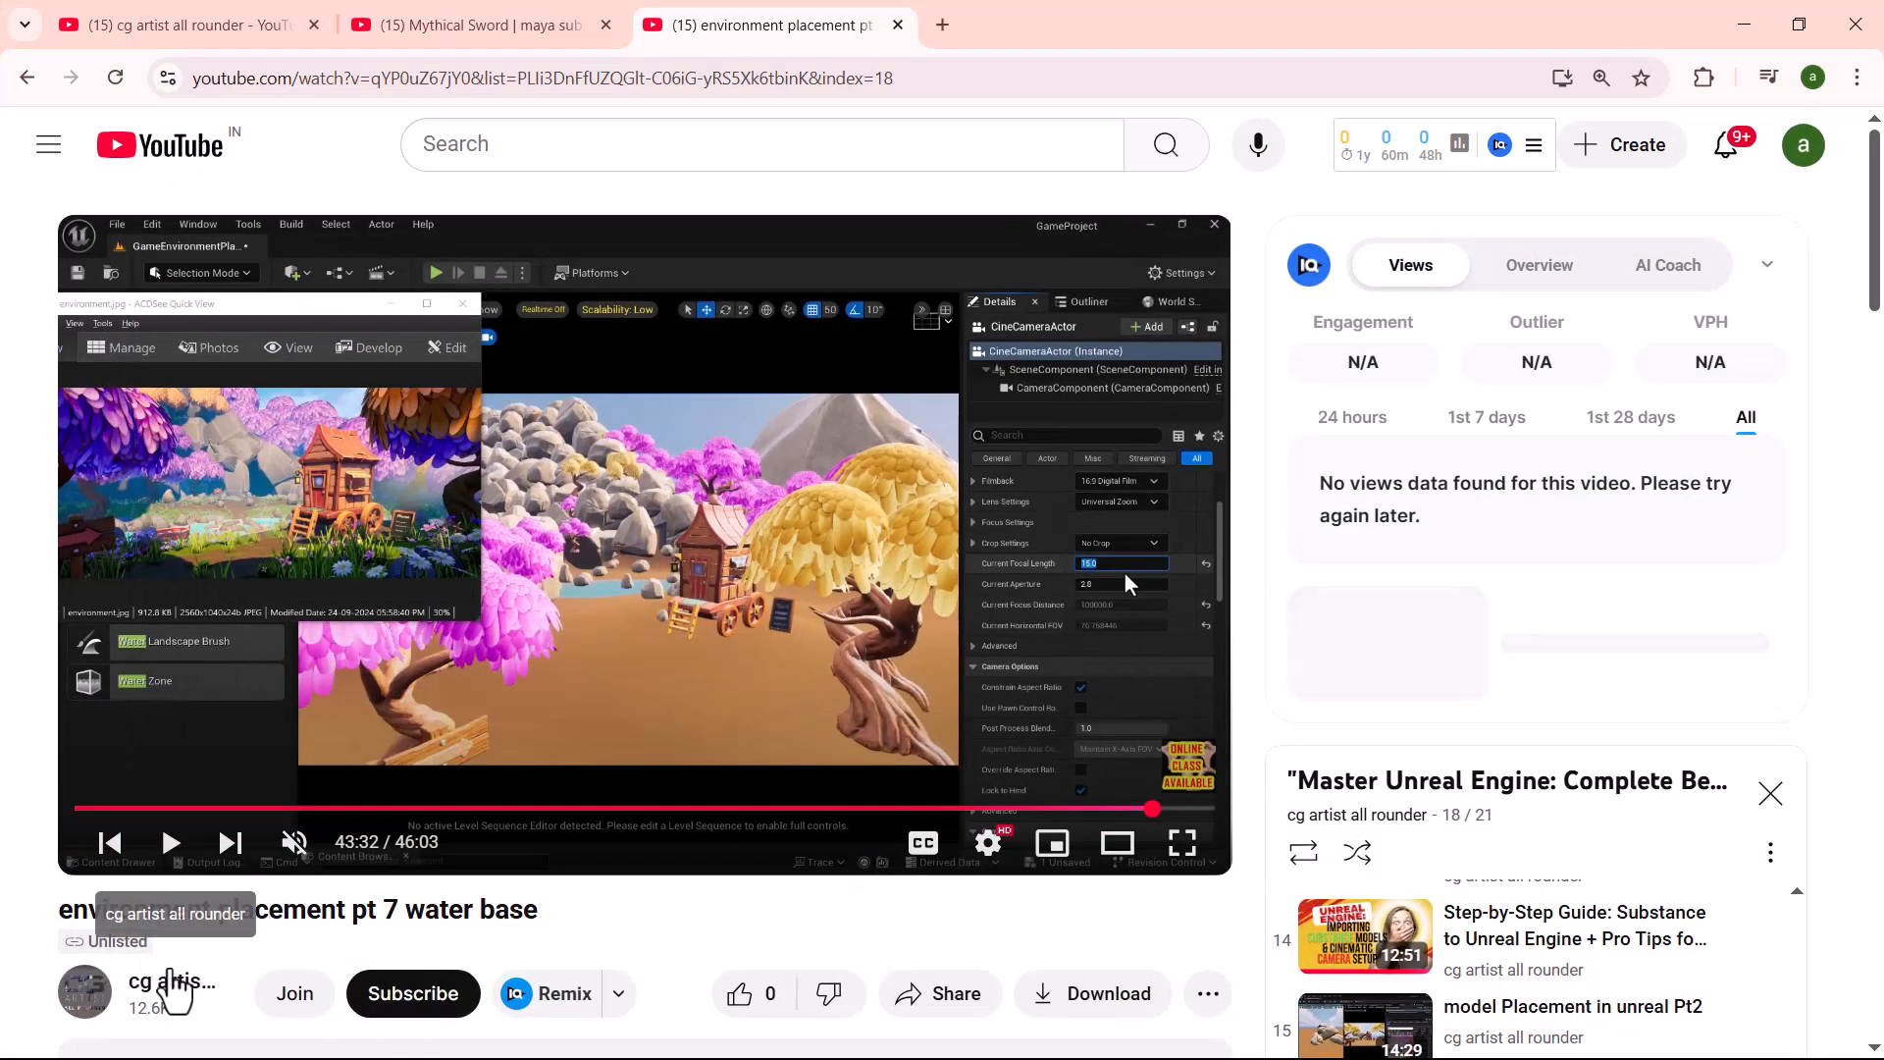
left_click(205, 24)
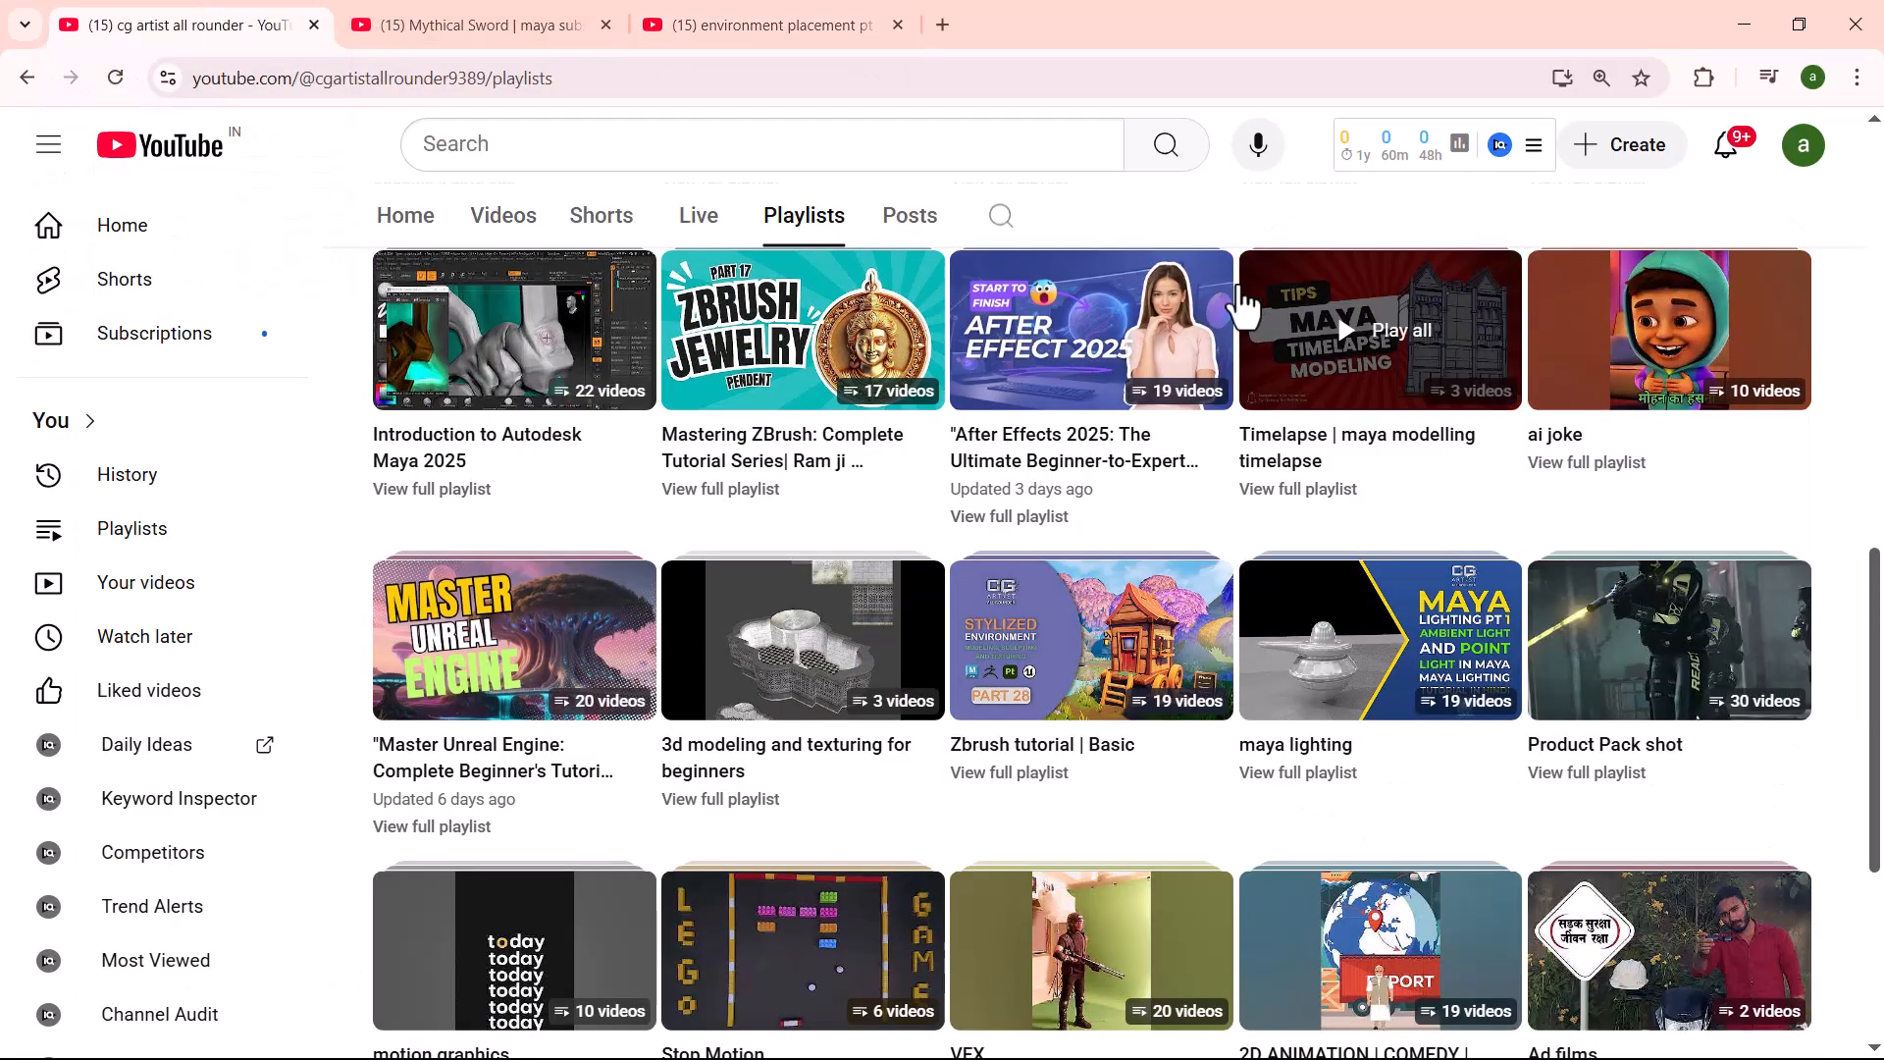
left_click(503, 217)
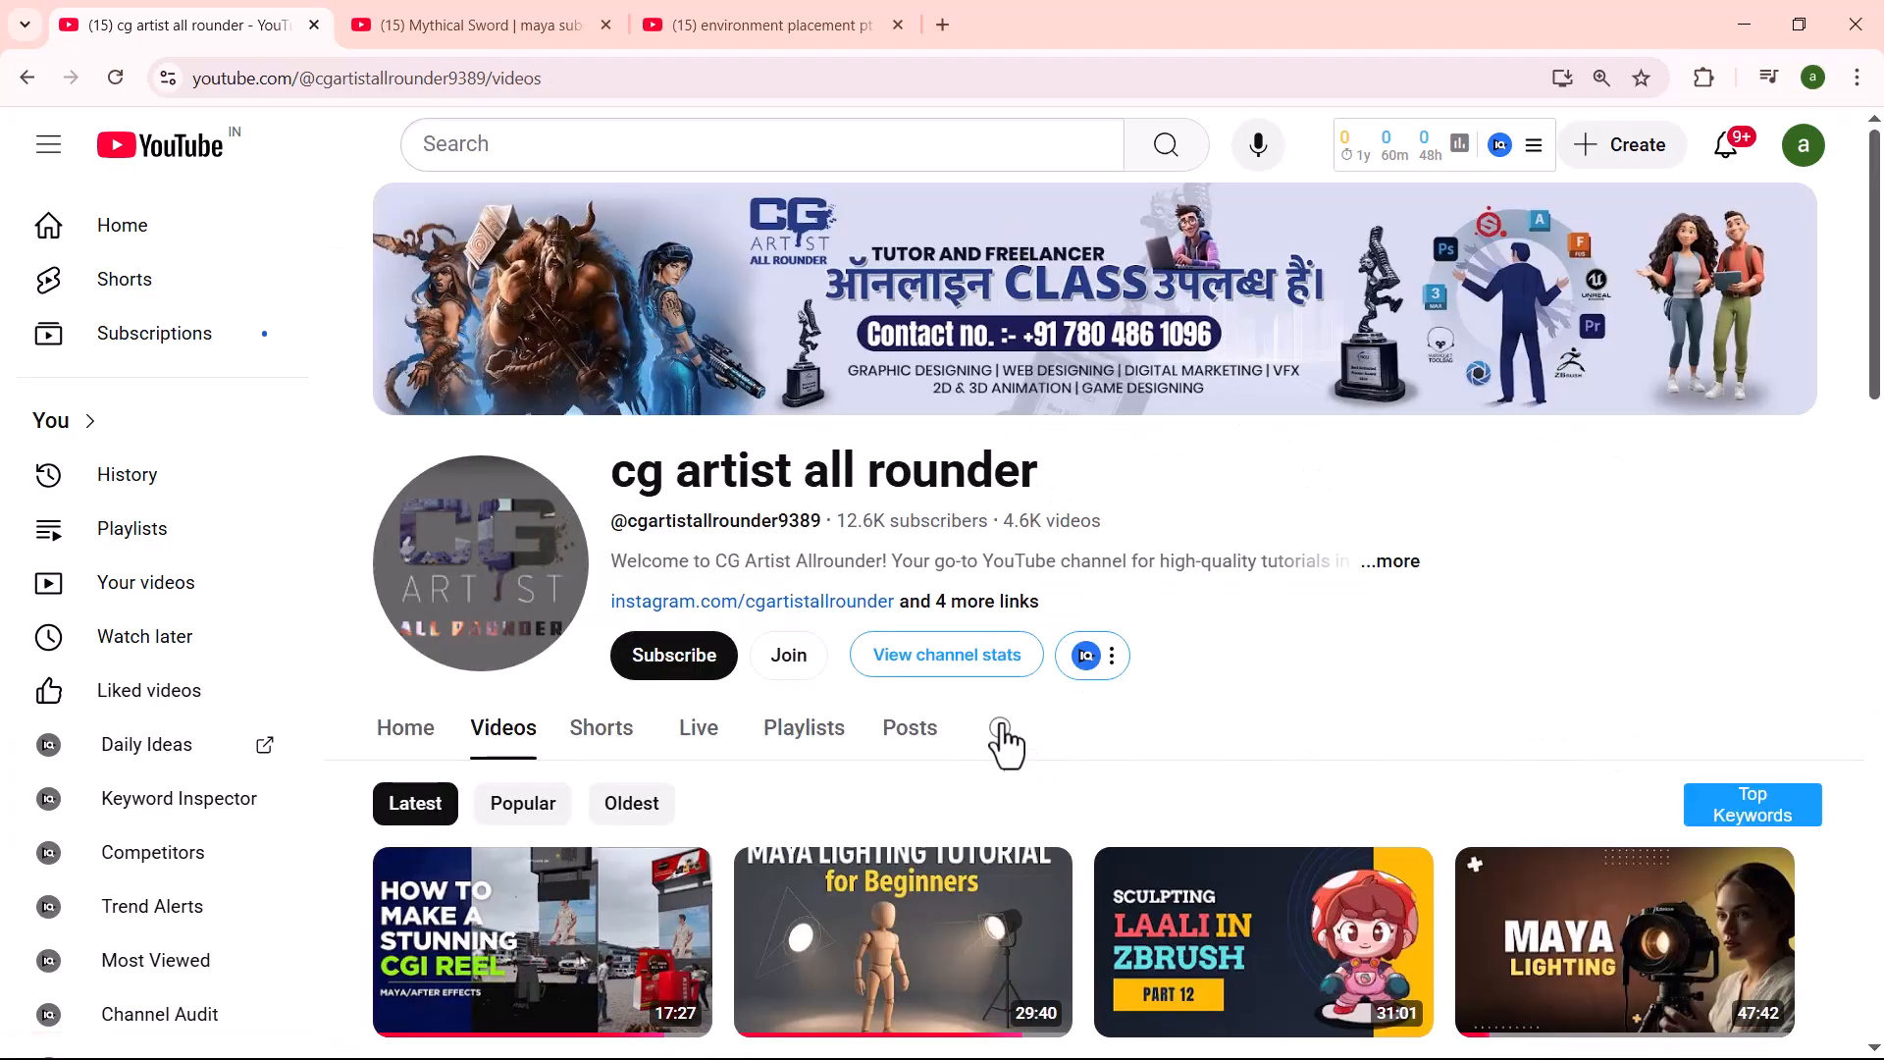
- Search the channel for "normal map baking" and look through the baking tutorials in the results
left_click(1001, 729)
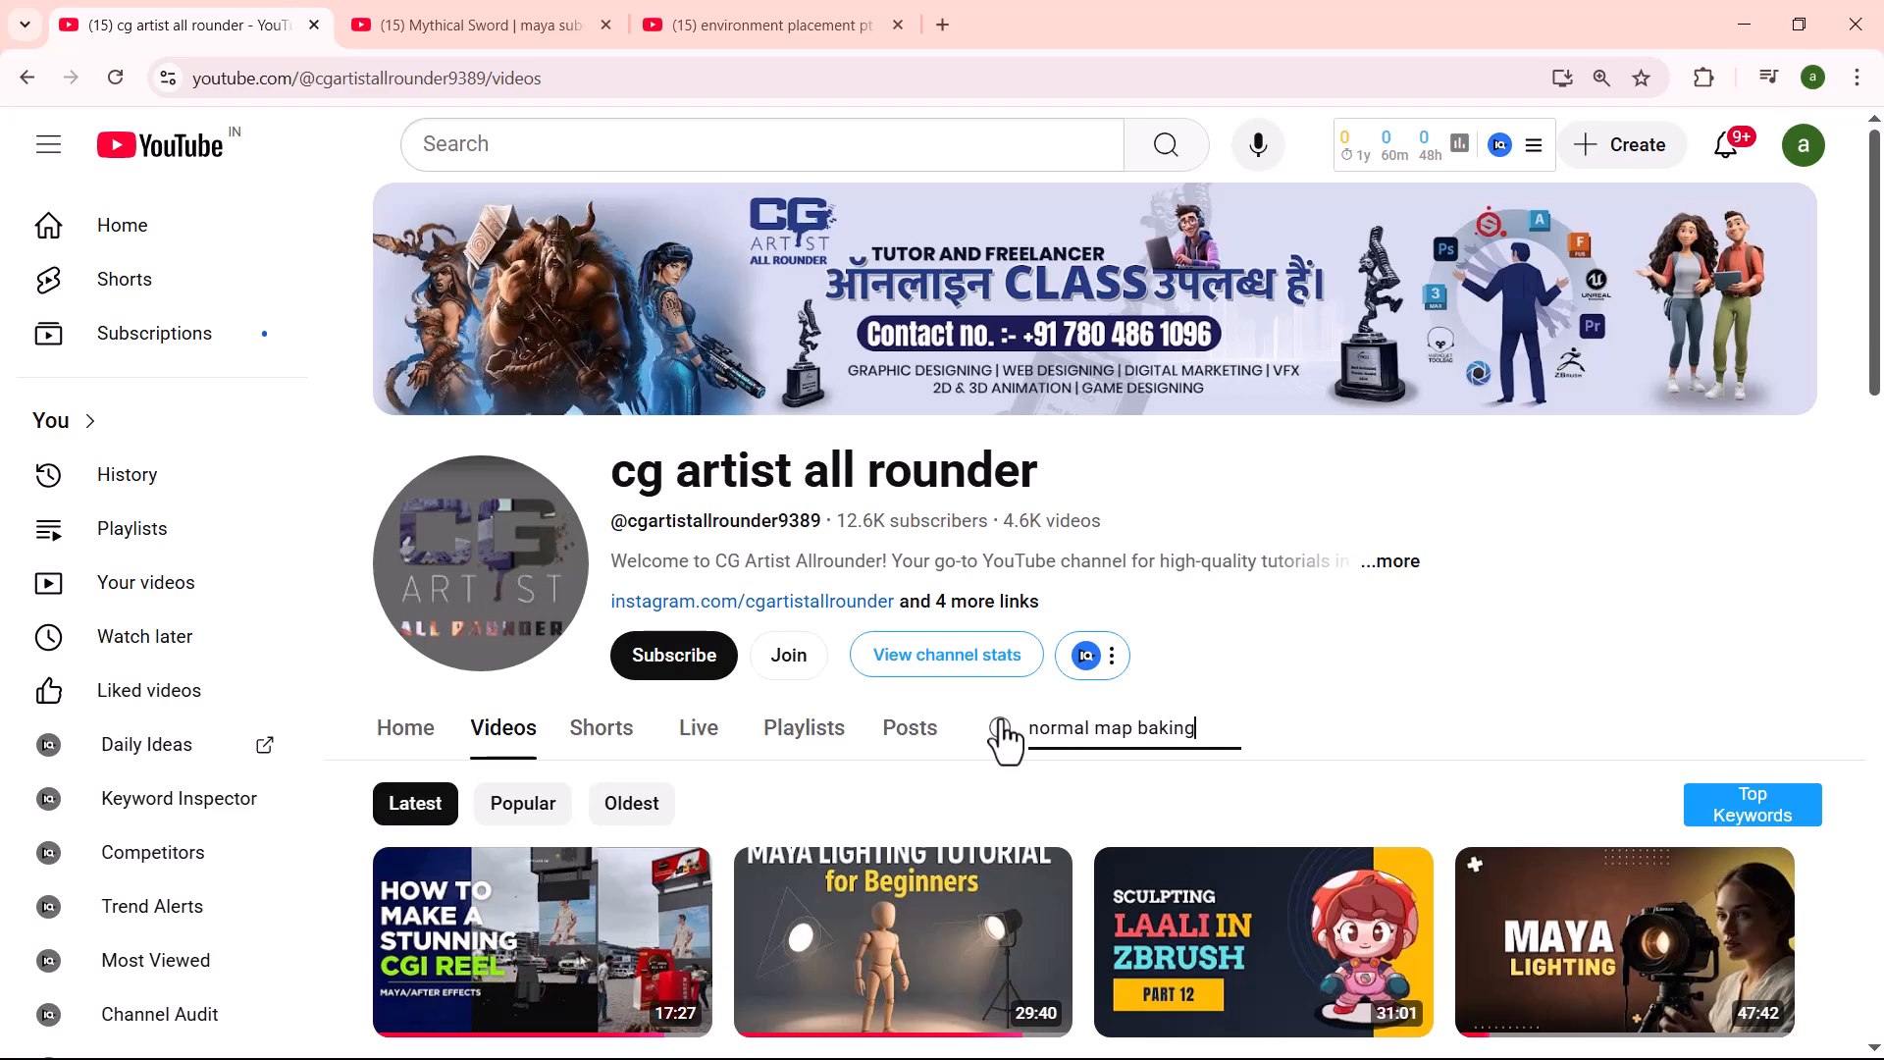
left_click(1002, 730)
scroll(1251, 585, "down", 1)
scroll(1251, 583, "down", 2)
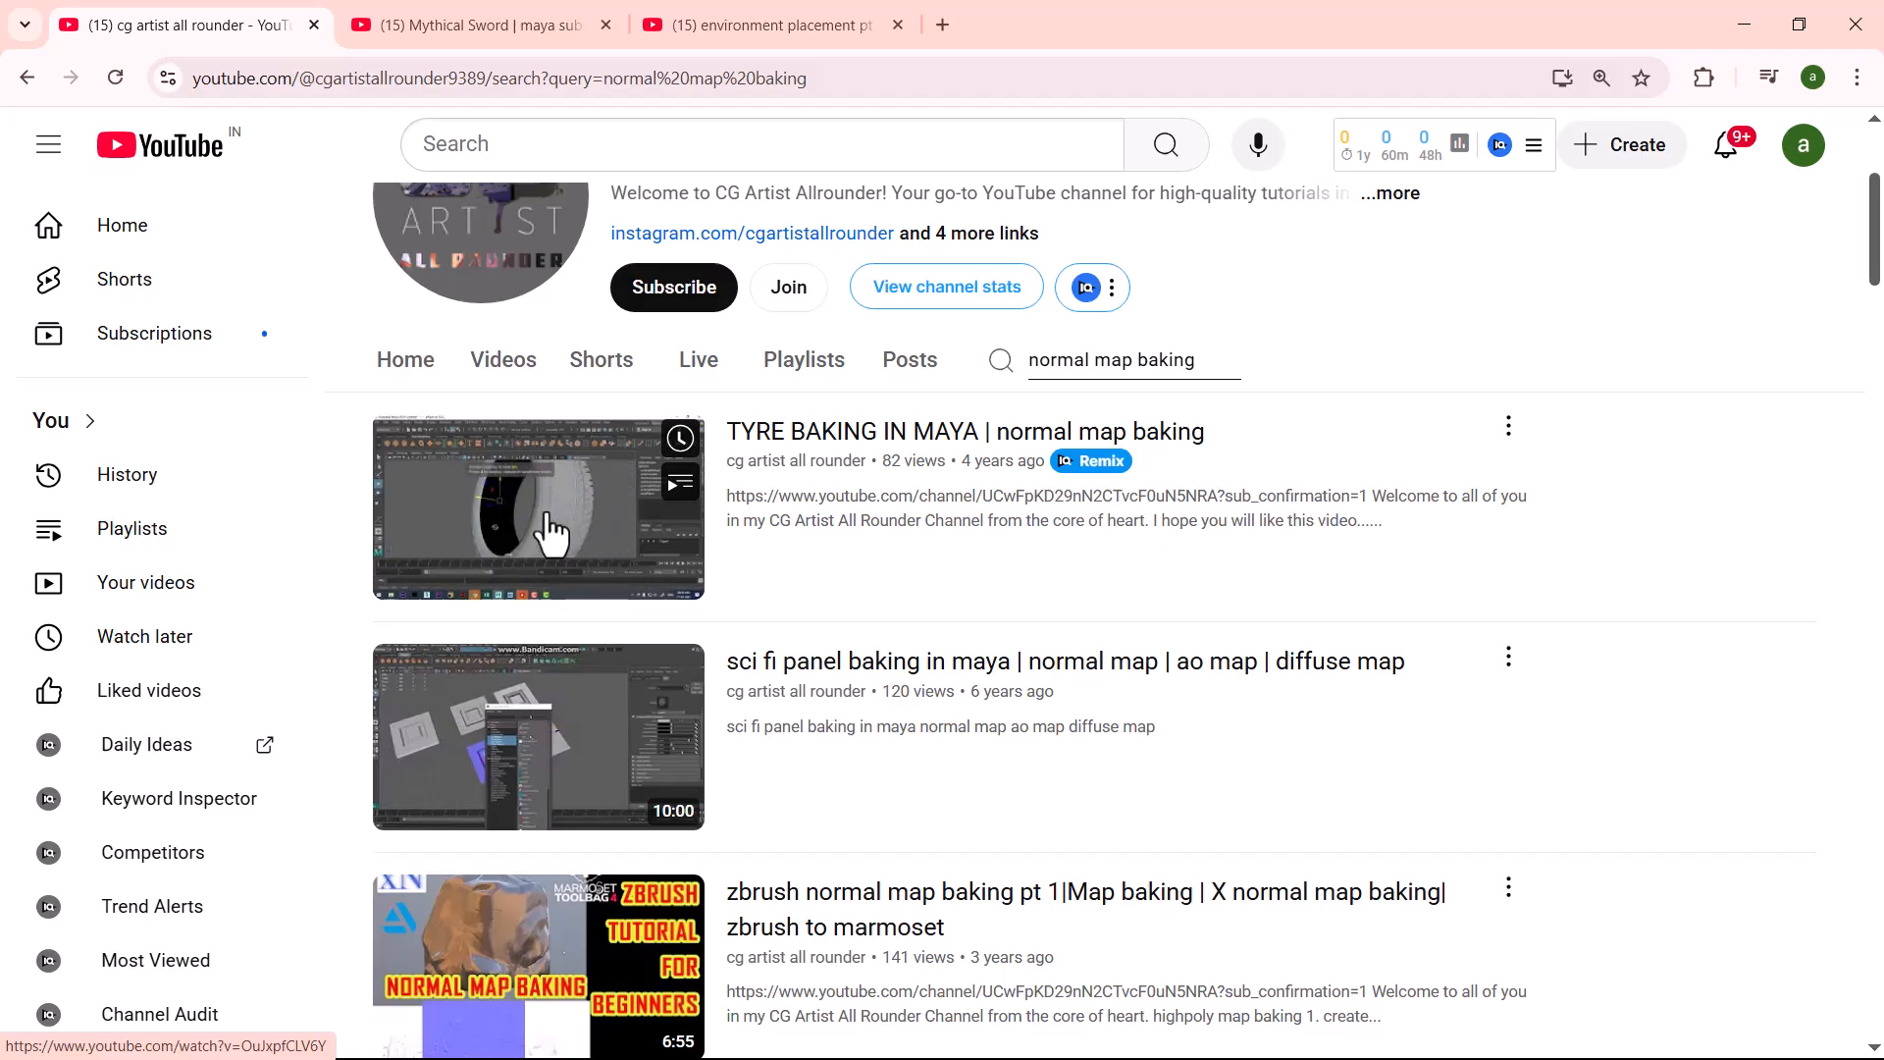
mouse_move(616, 828)
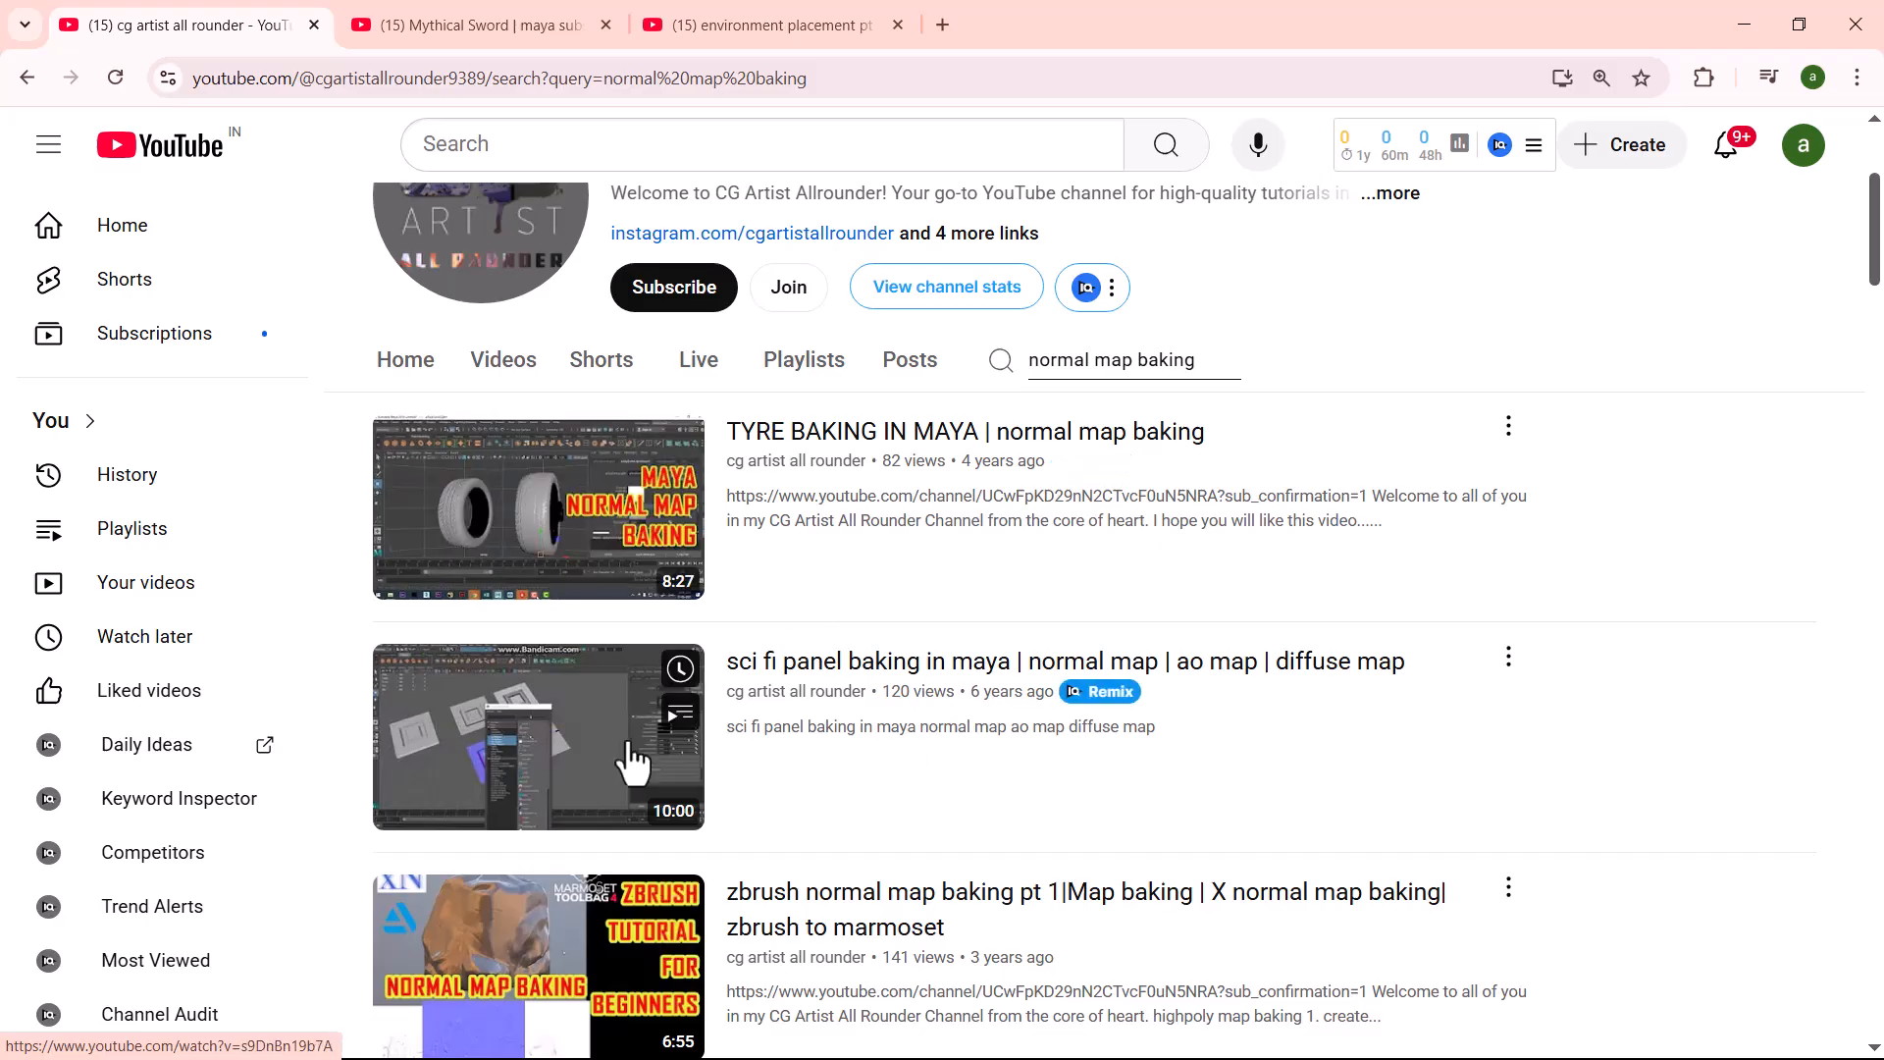
- Examine the Maya, ZBrush, xNormal, Marmoset and Substance Painter map baking tutorials further down the channel's search results
scroll(841, 686, "down", 9)
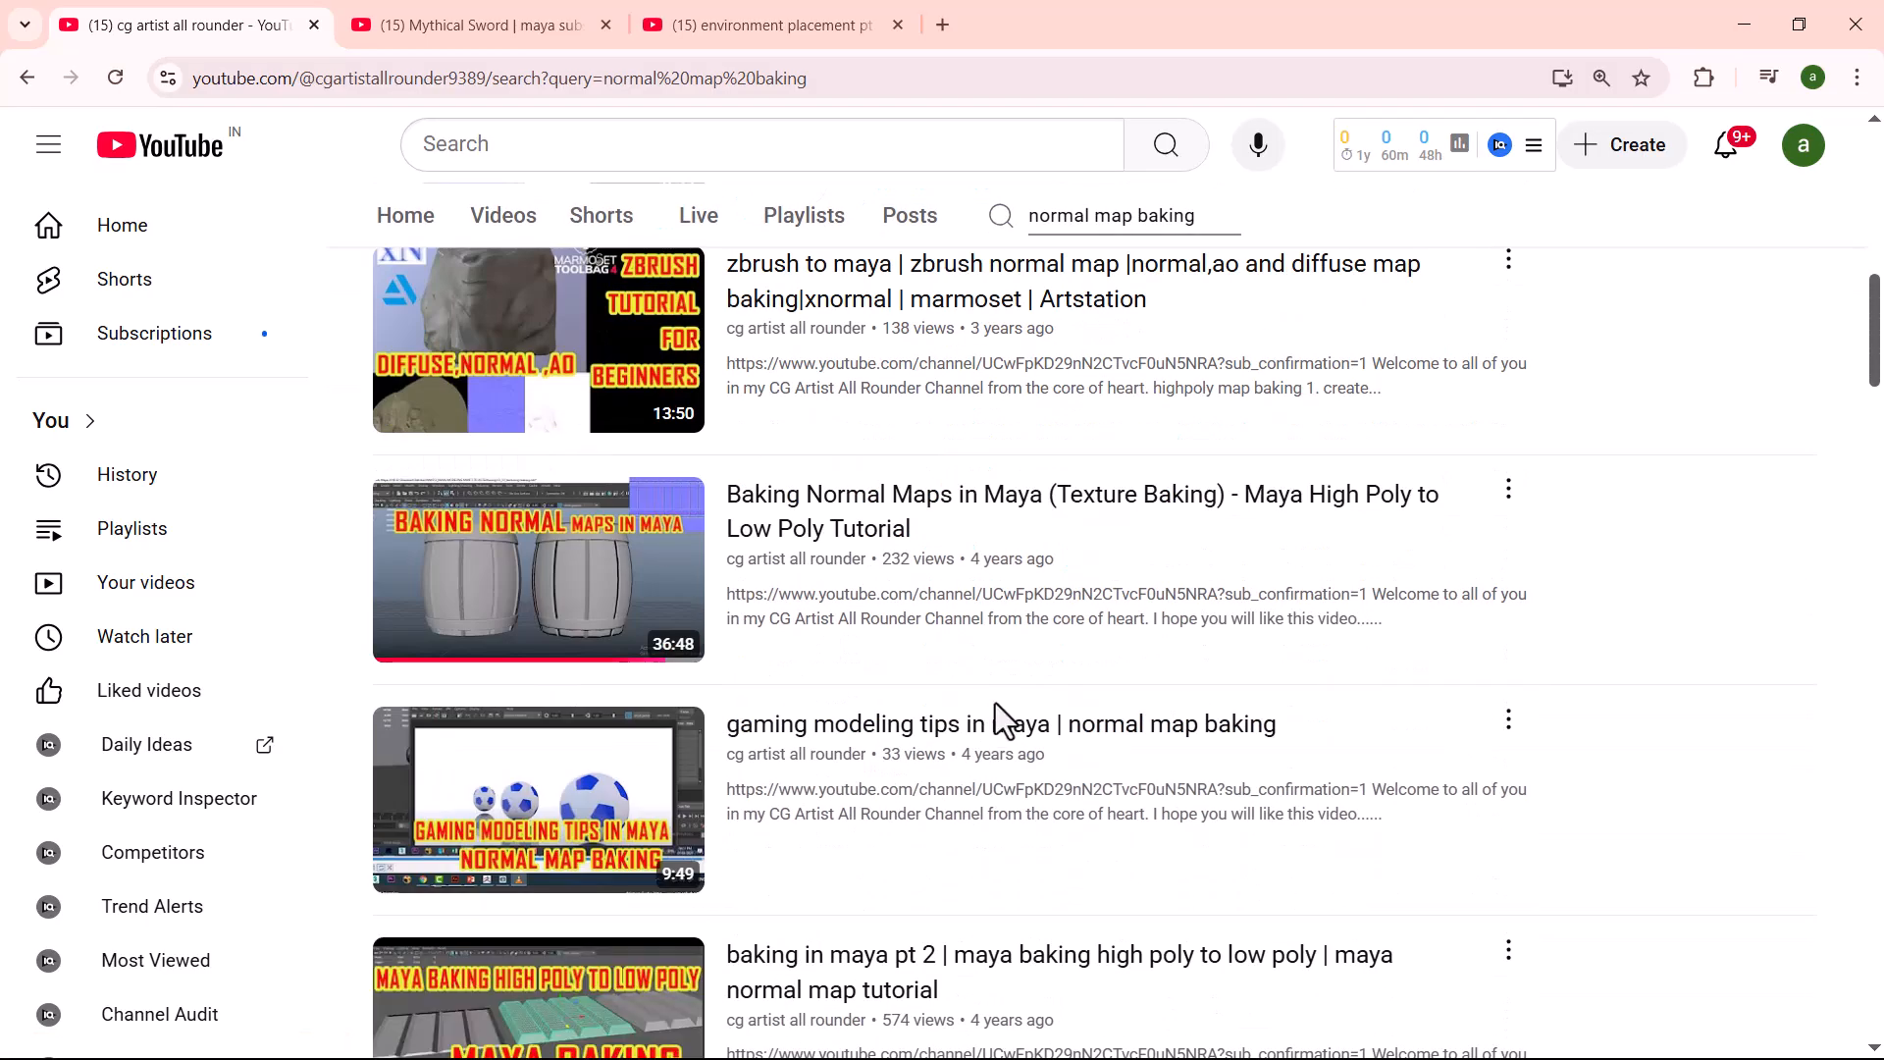
scroll(497, 838, "down", 3)
mouse_move(496, 715)
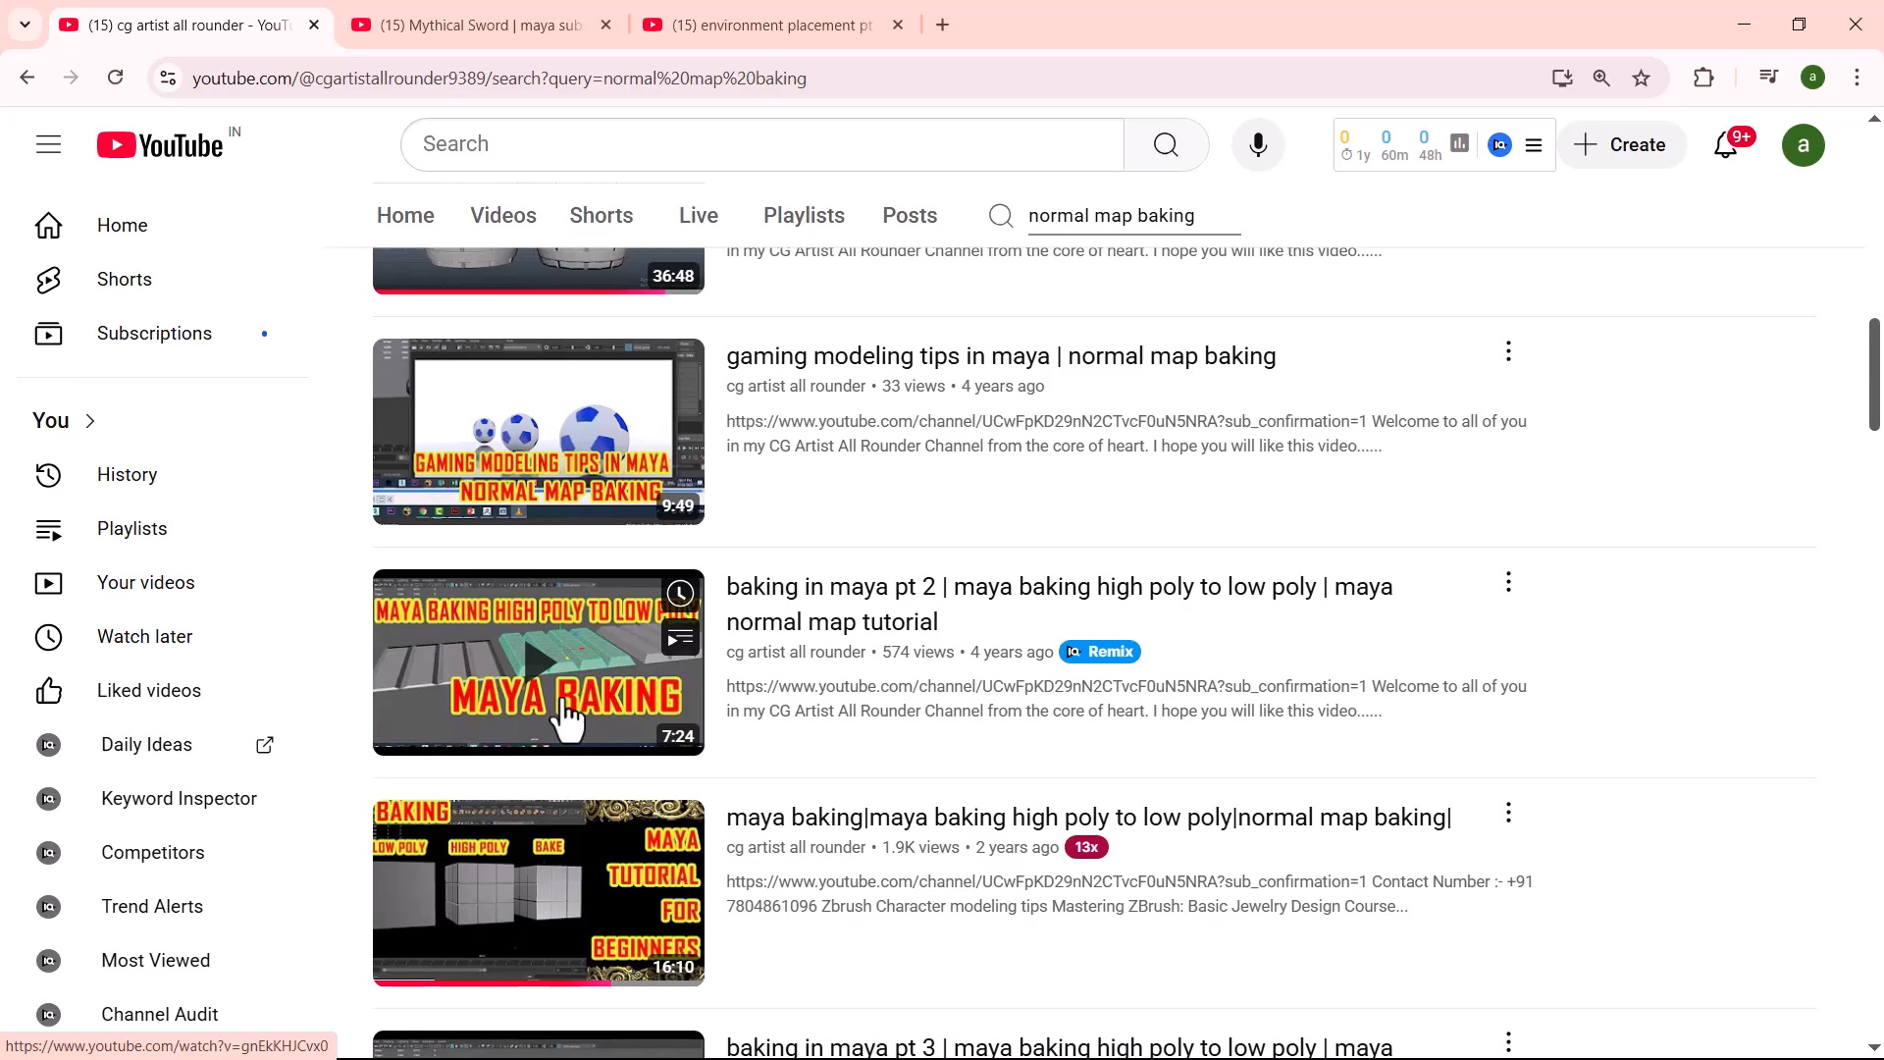
scroll(880, 790, "down", 9)
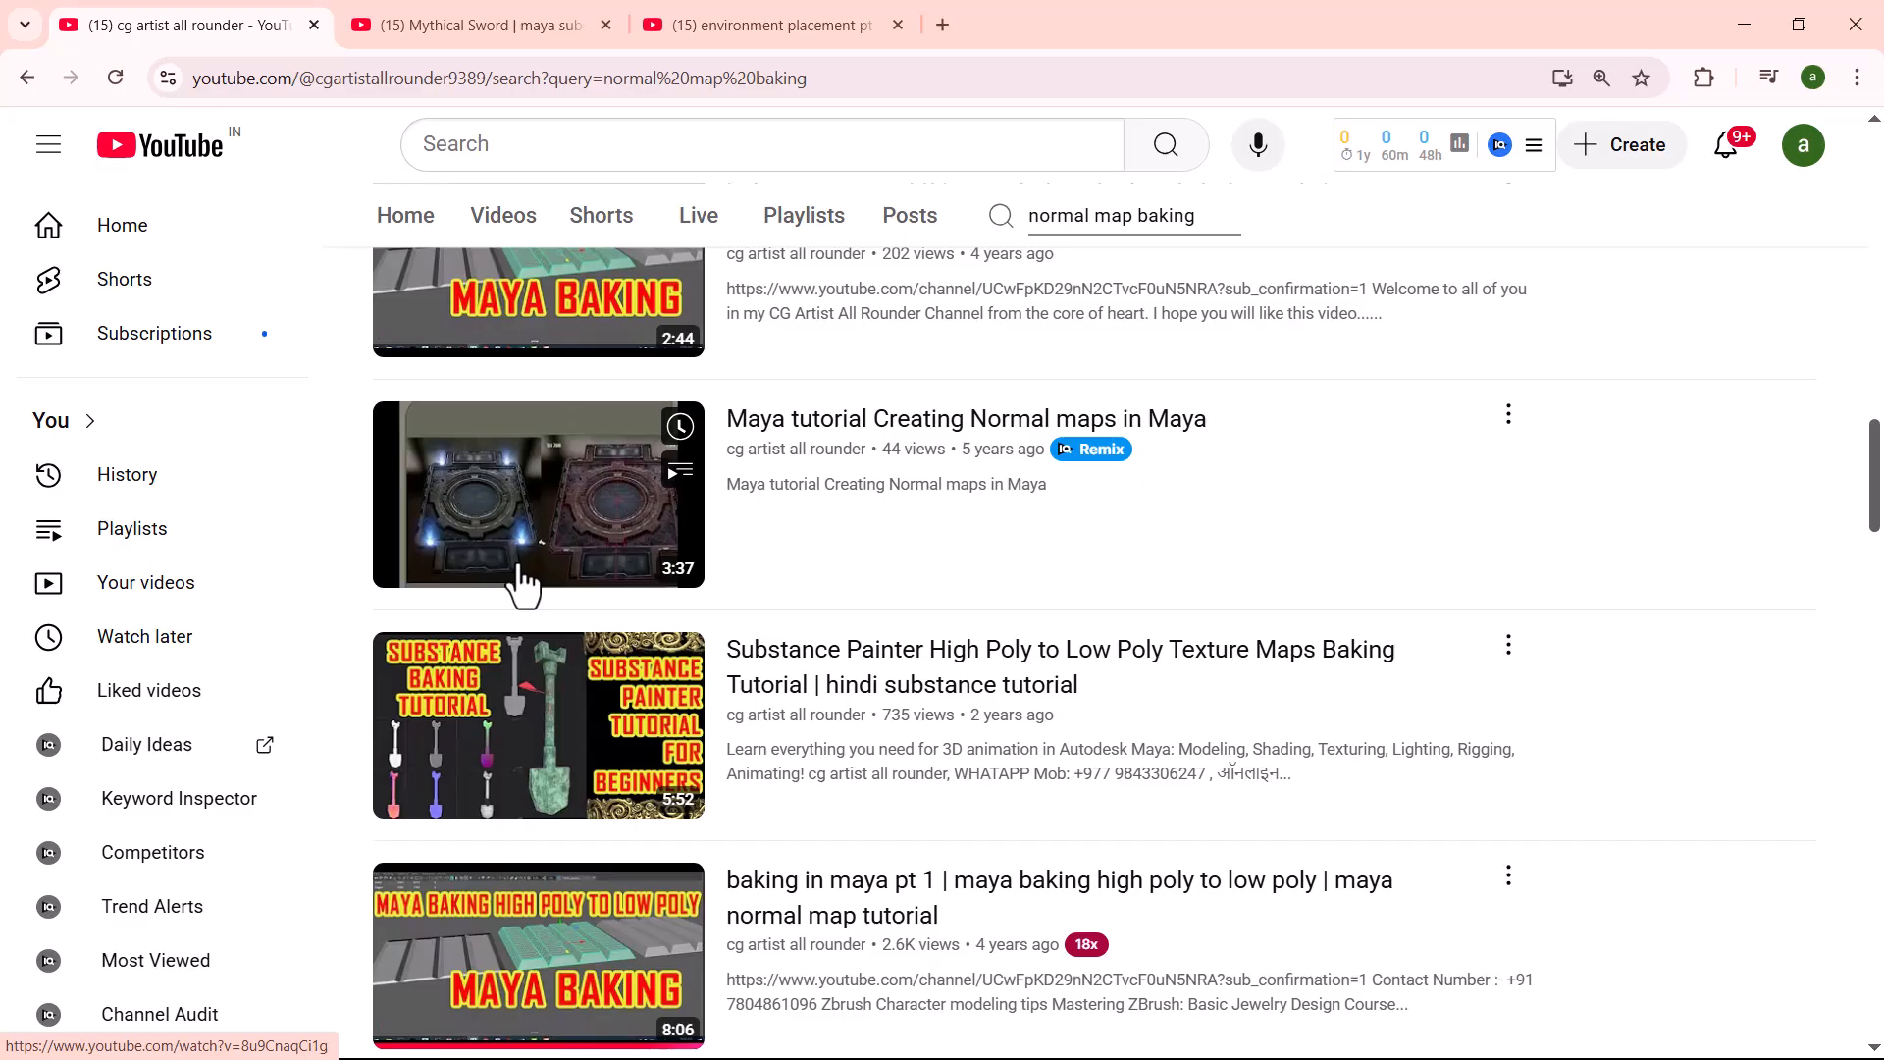
scroll(579, 746, "down", 2)
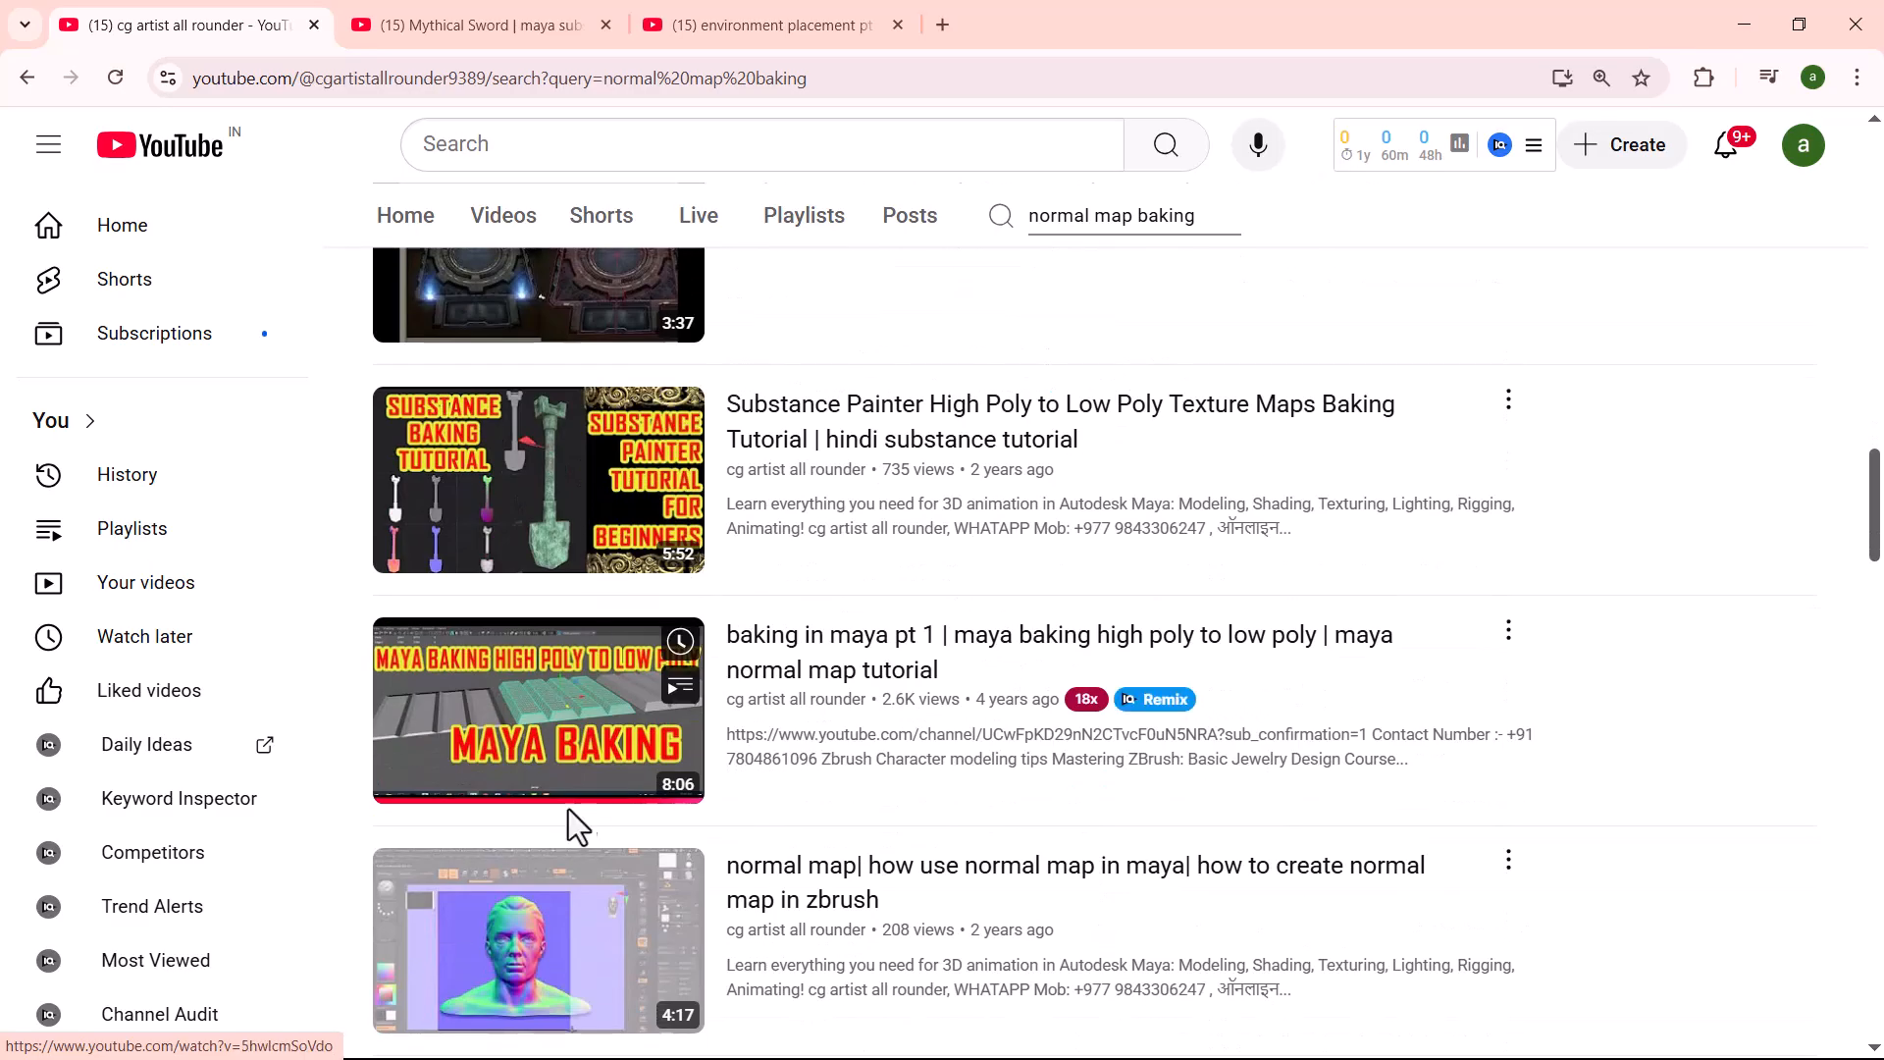
scroll(569, 743, "down", 3)
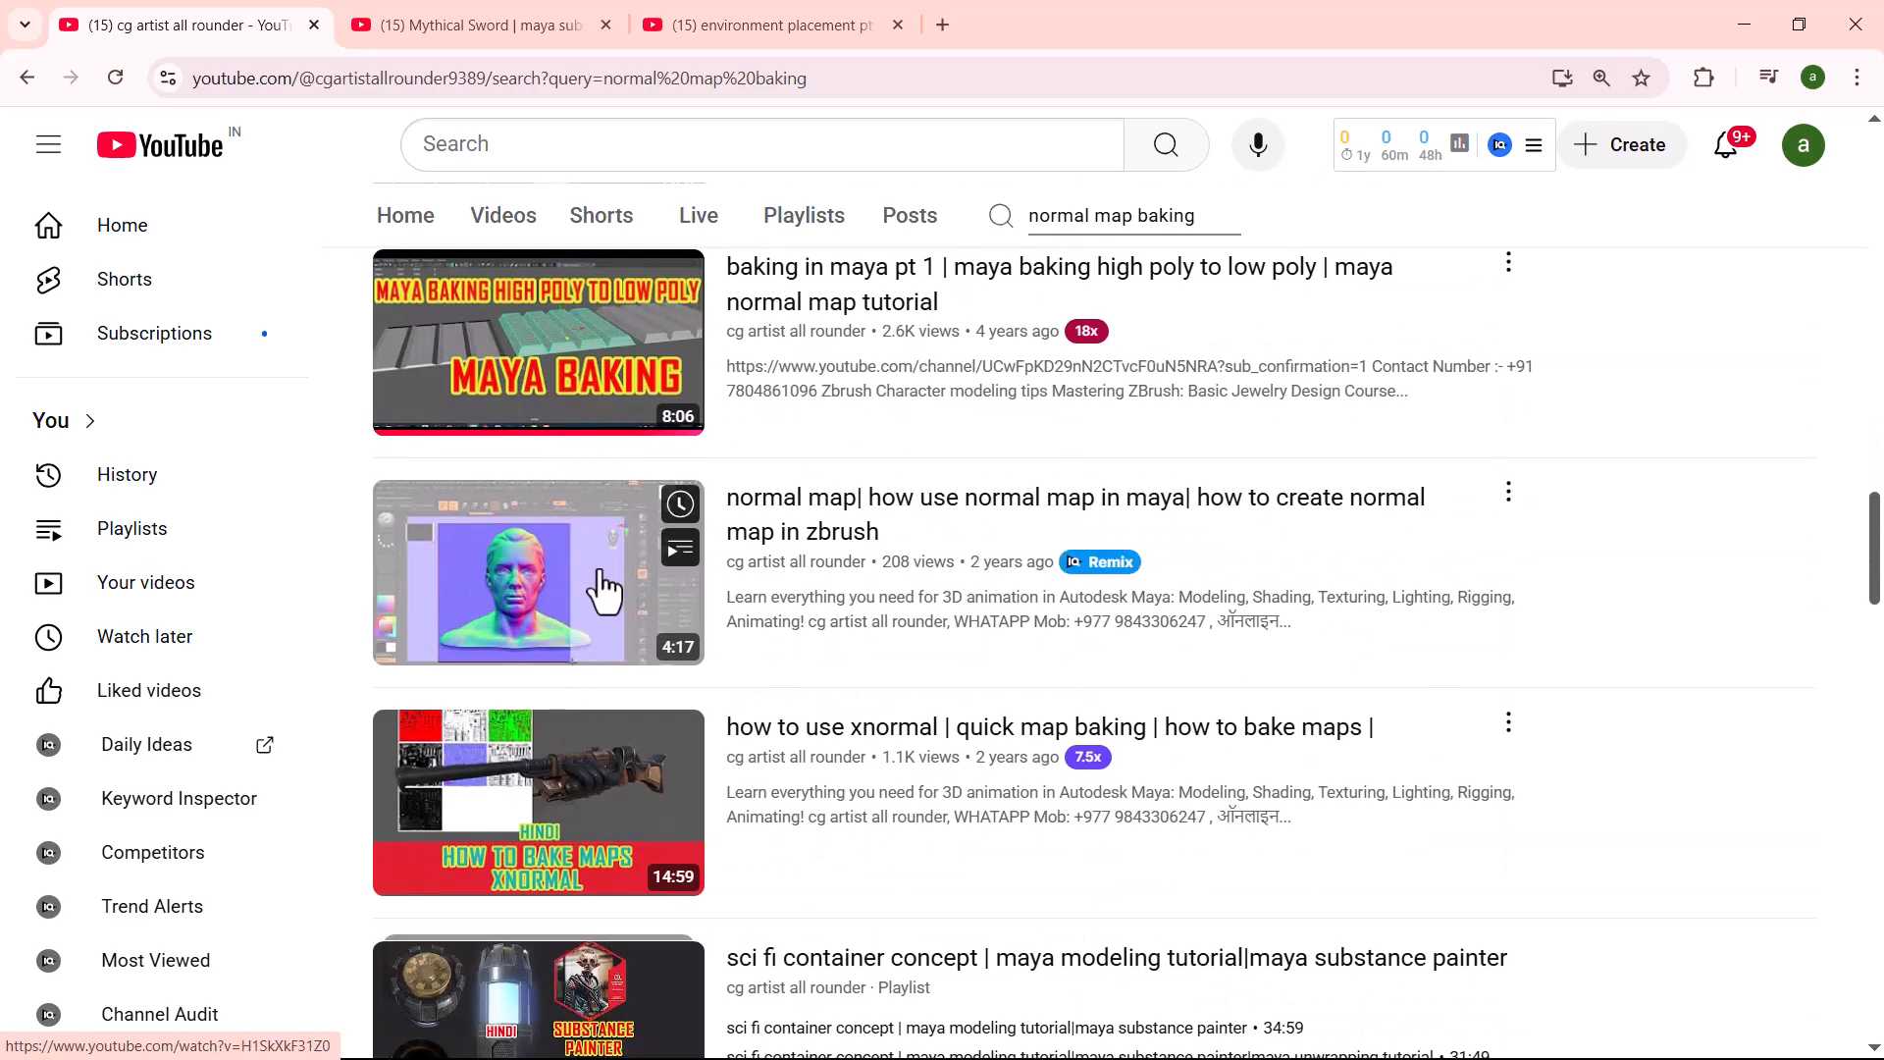
scroll(572, 442, "down", 2)
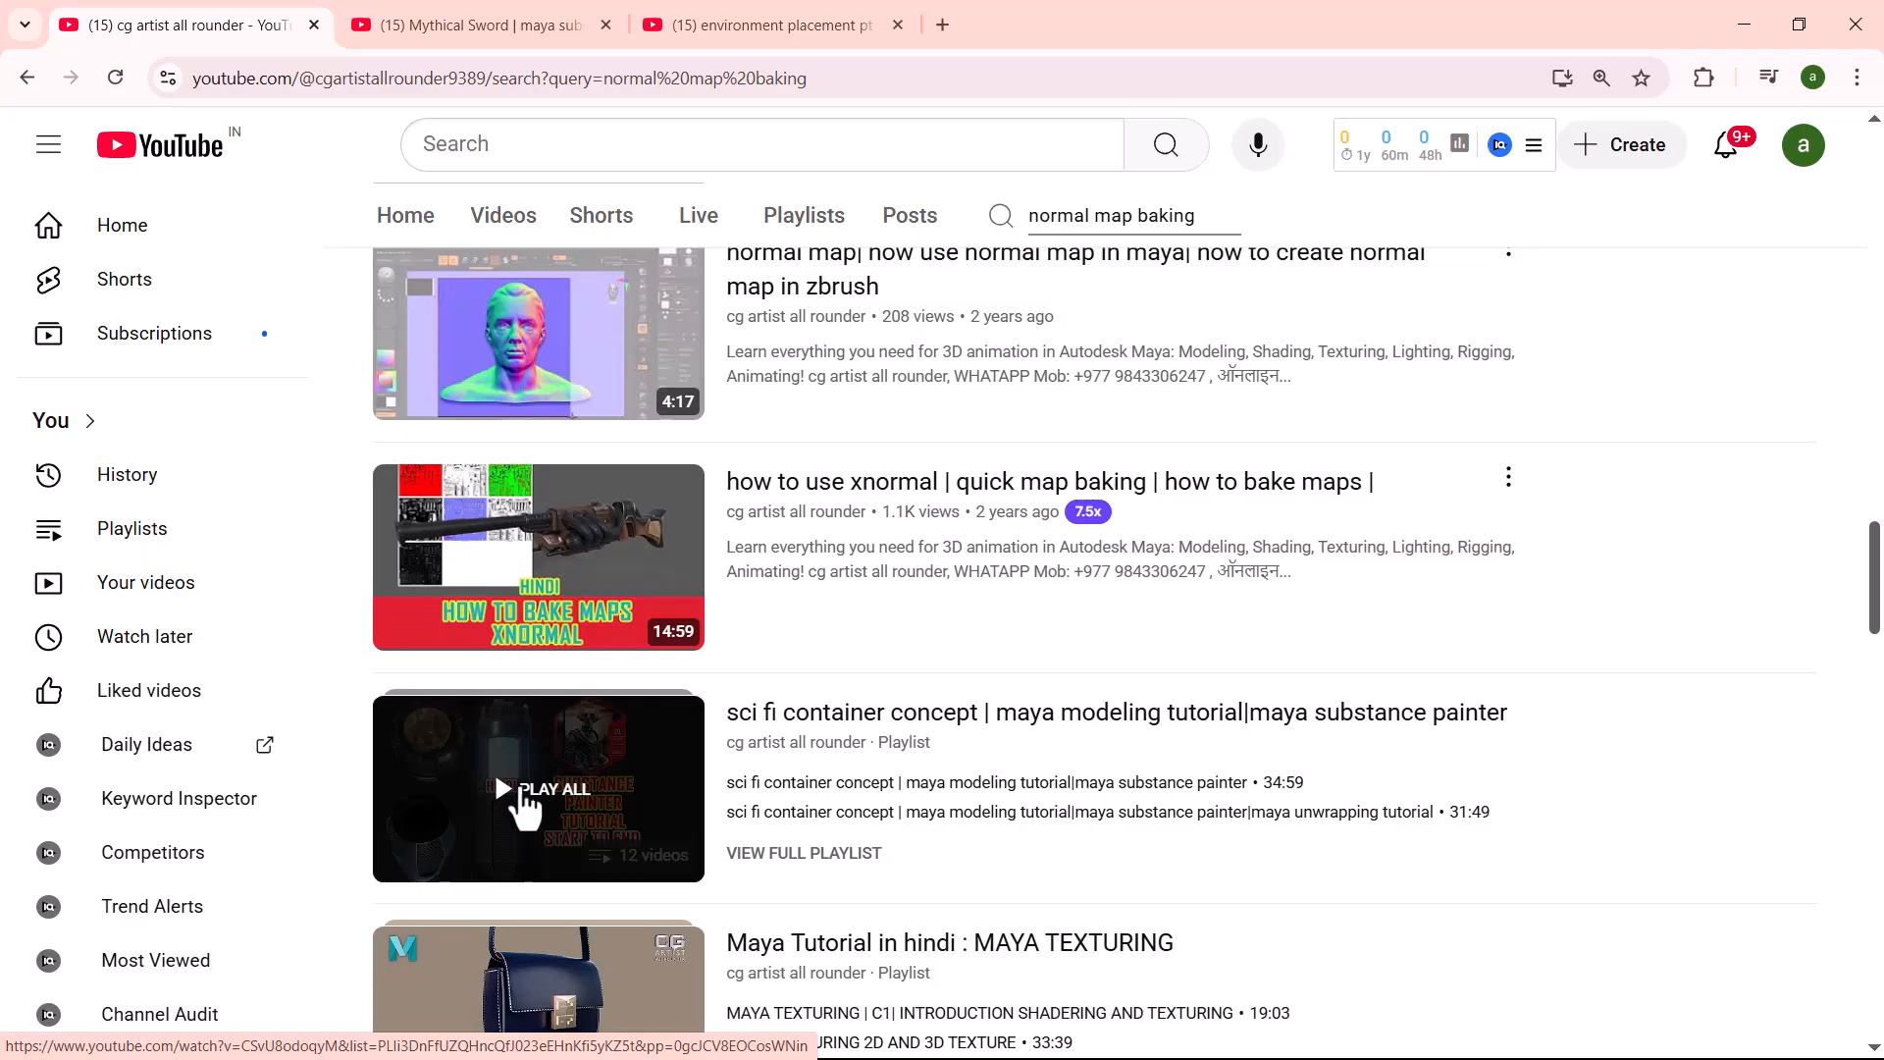
scroll(785, 613, "down", 5)
scroll(881, 575, "down", 4)
mouse_move(618, 668)
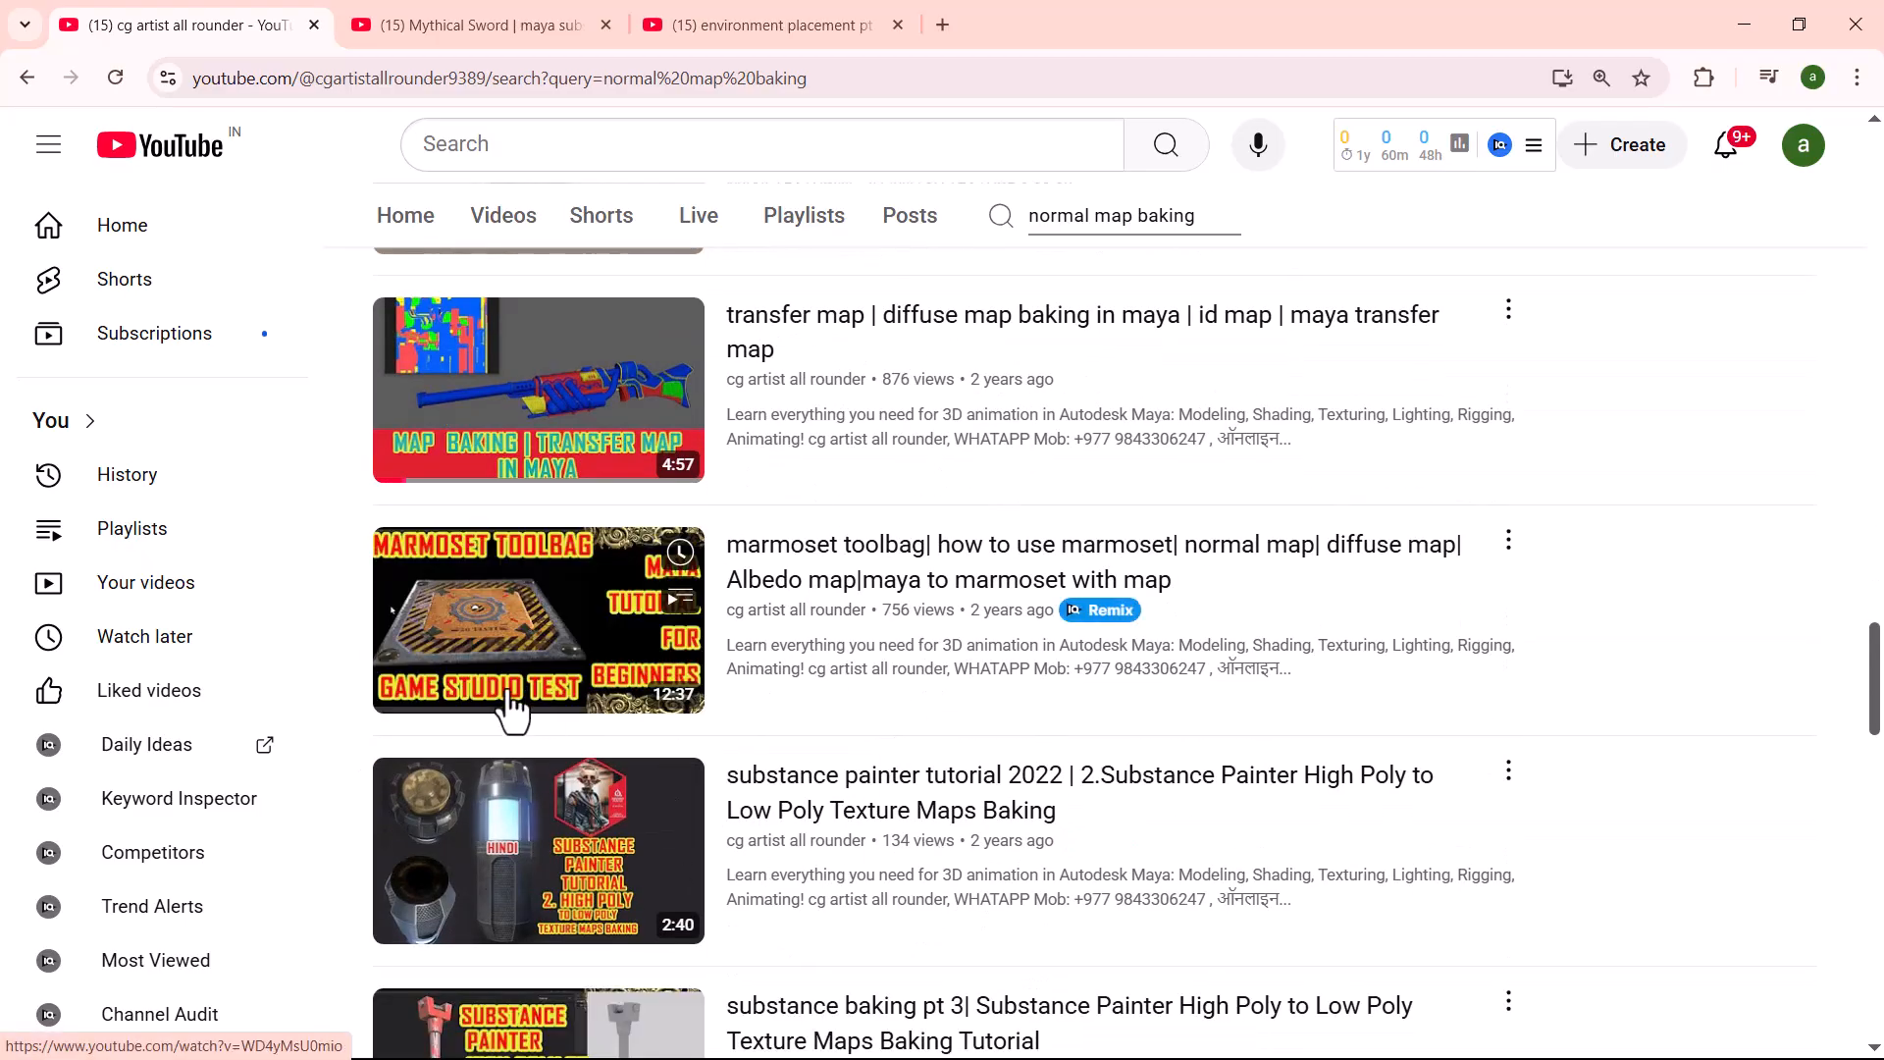
mouse_move(508, 708)
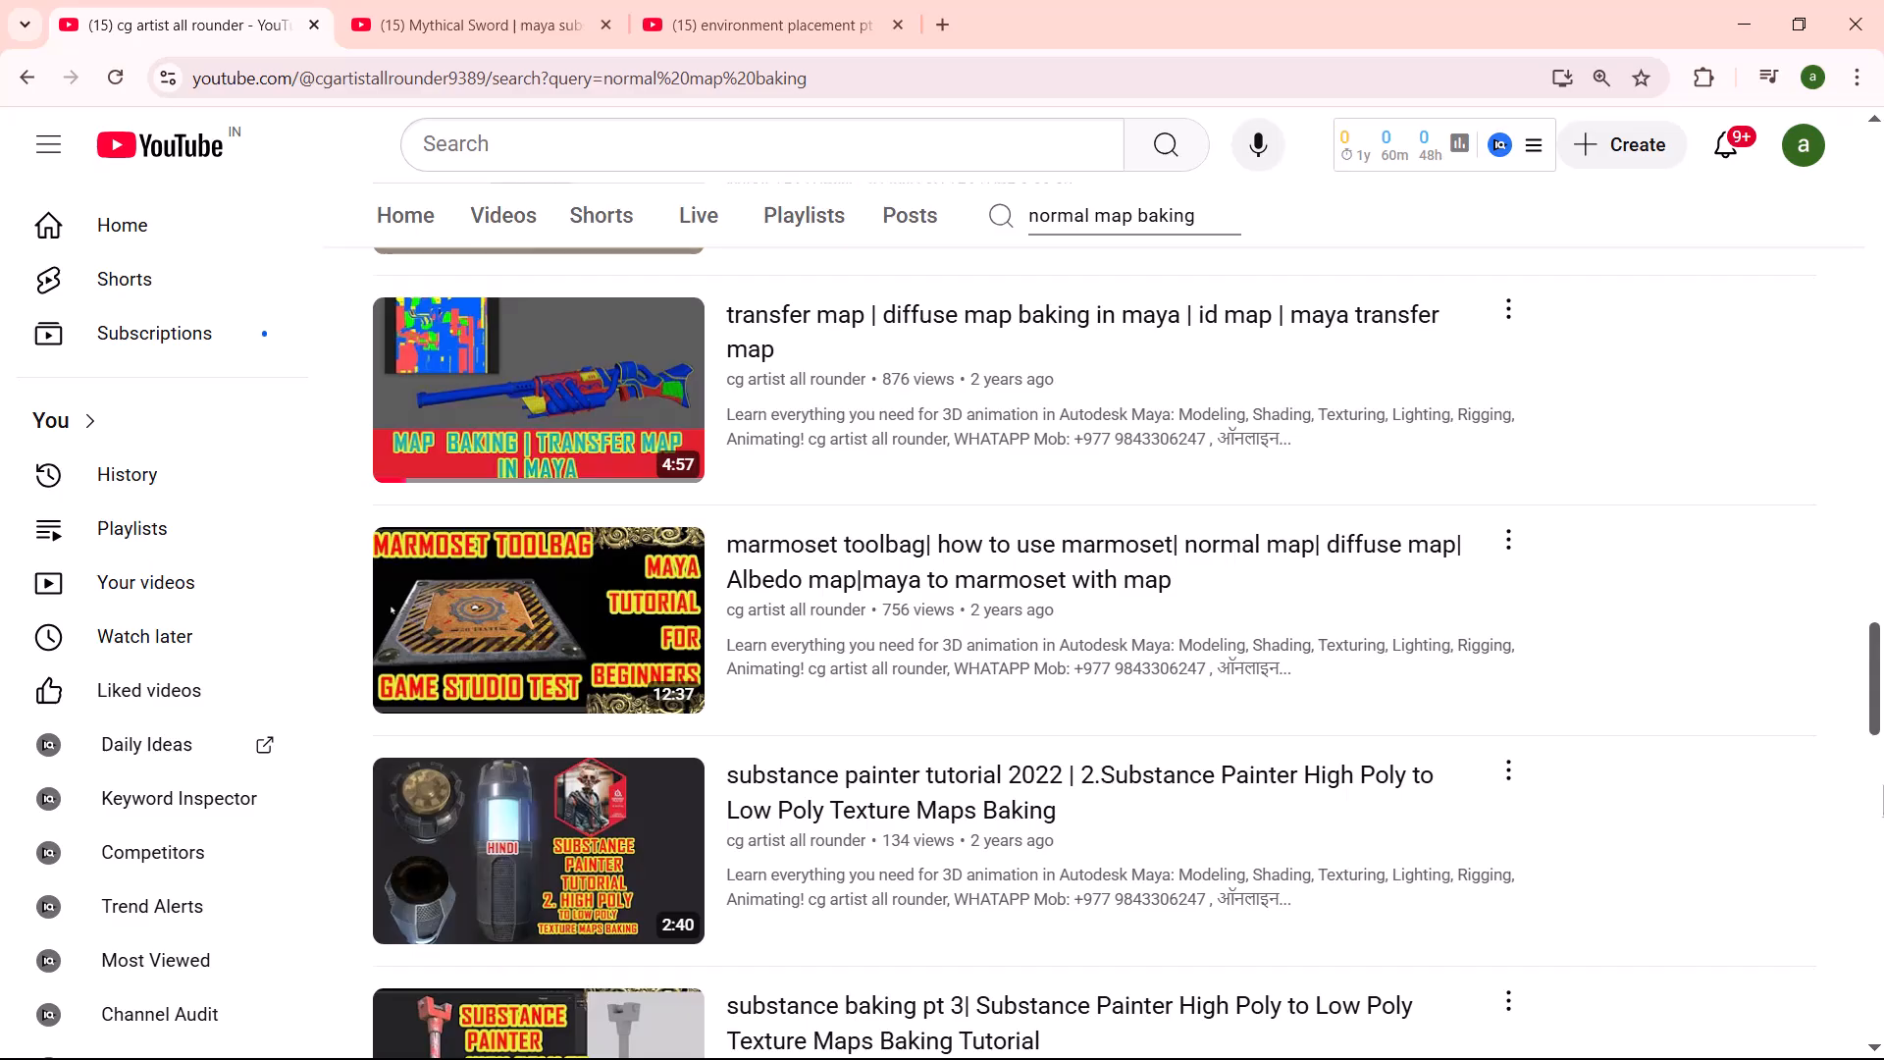
scroll(390, 610, "down", 2)
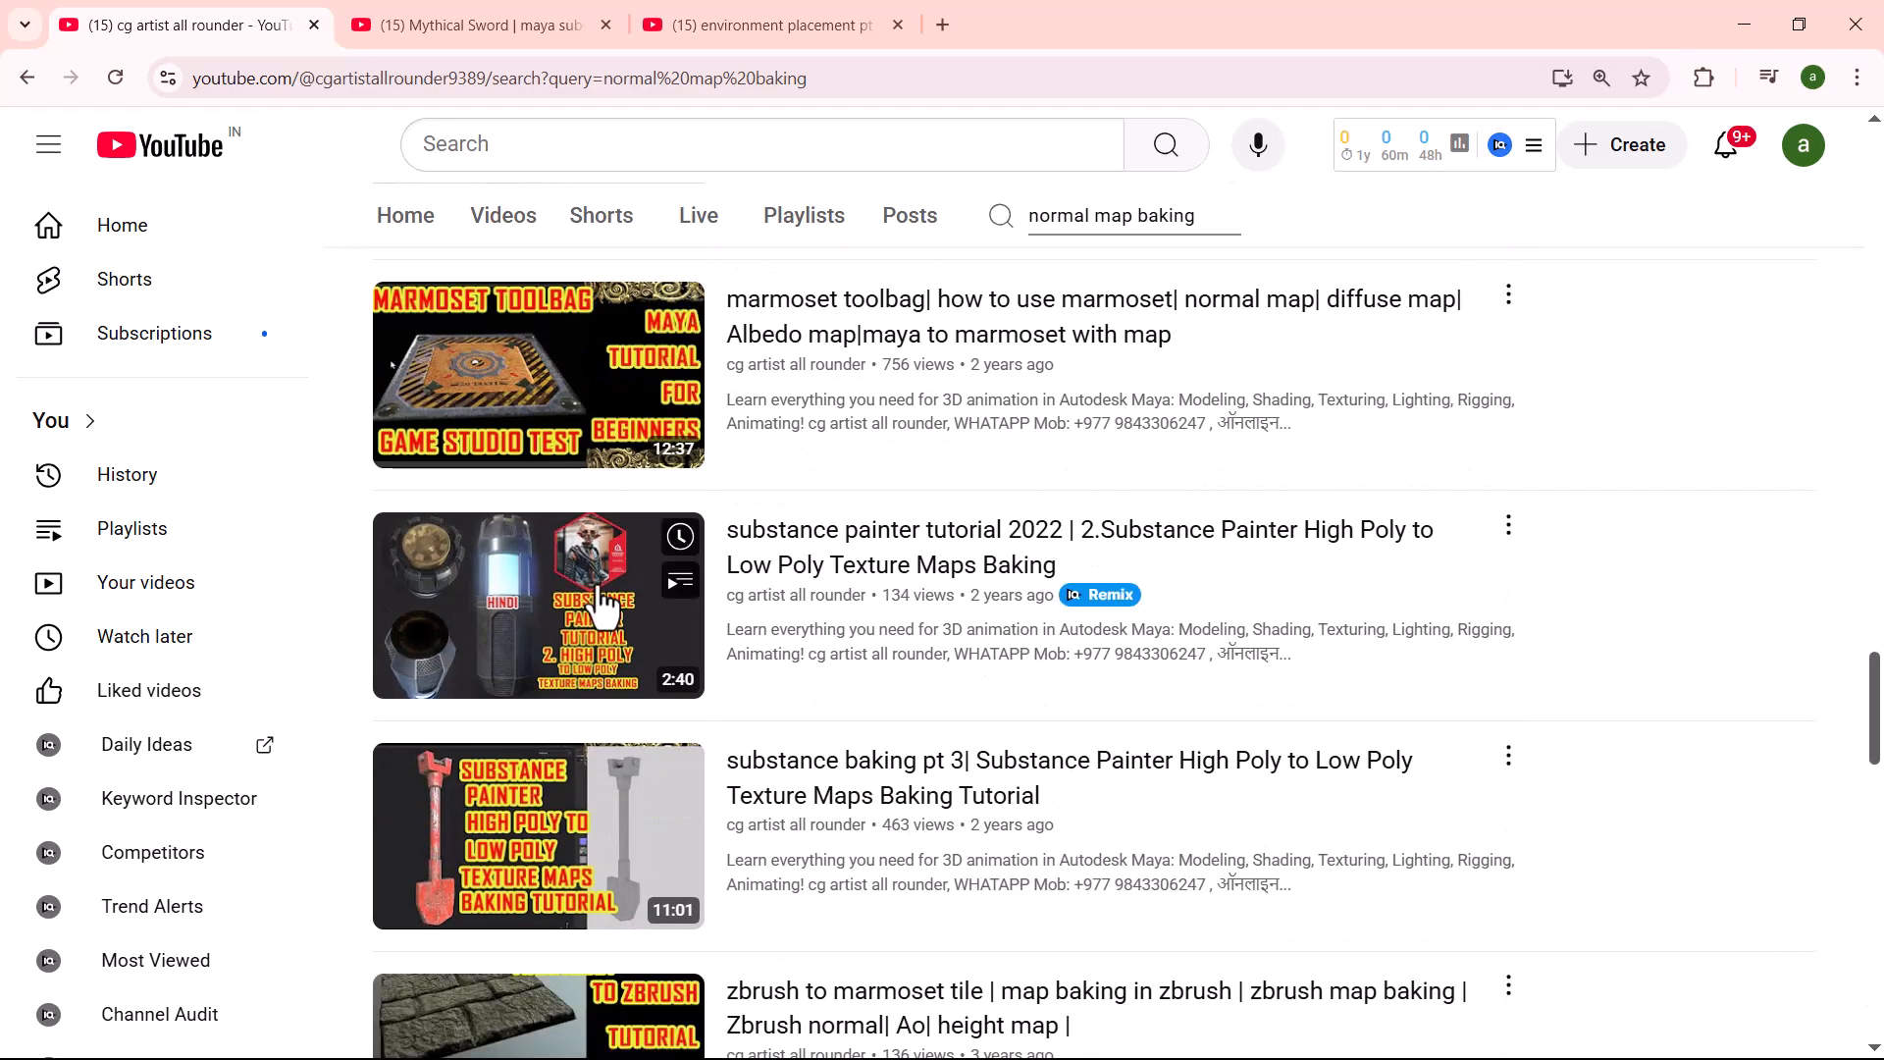
scroll(601, 601, "down", 2)
mouse_move(661, 590)
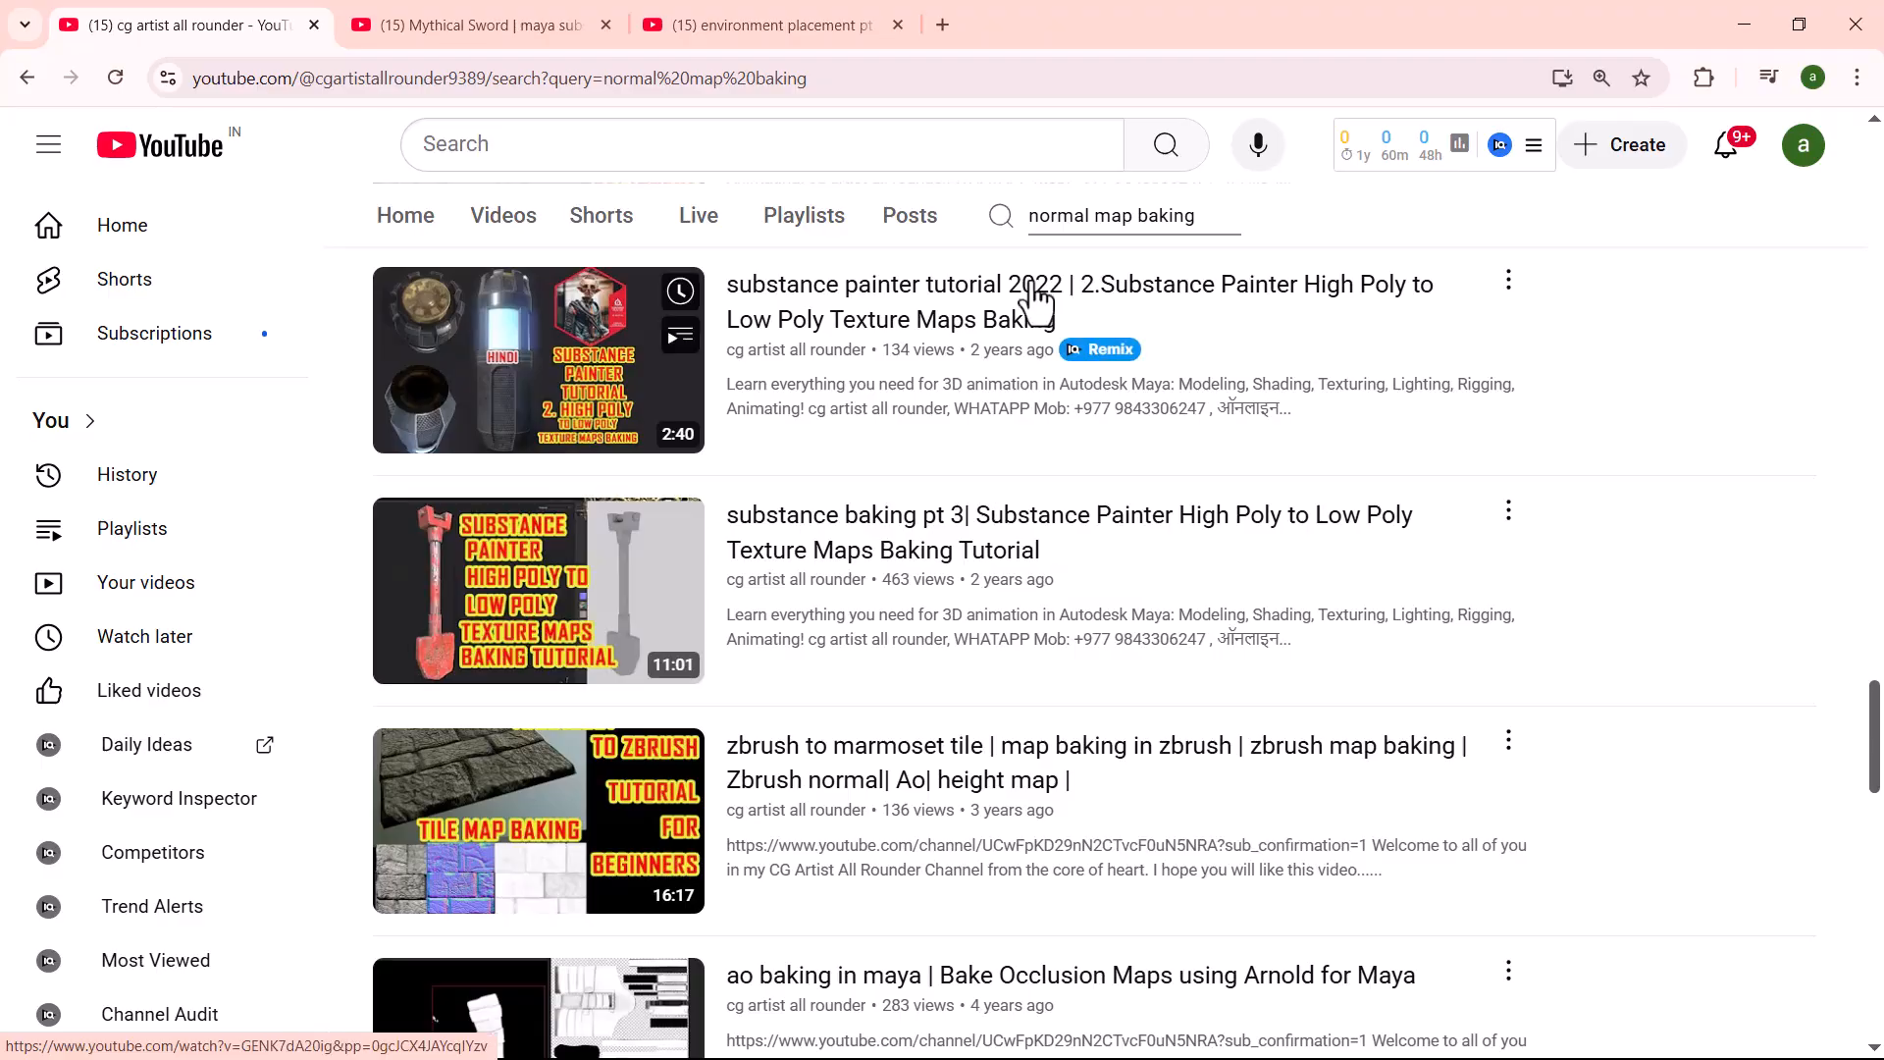
- Search the channel for "job" and look at the 3D artist job playlists and videos
left_click_drag(1209, 214, 1018, 230)
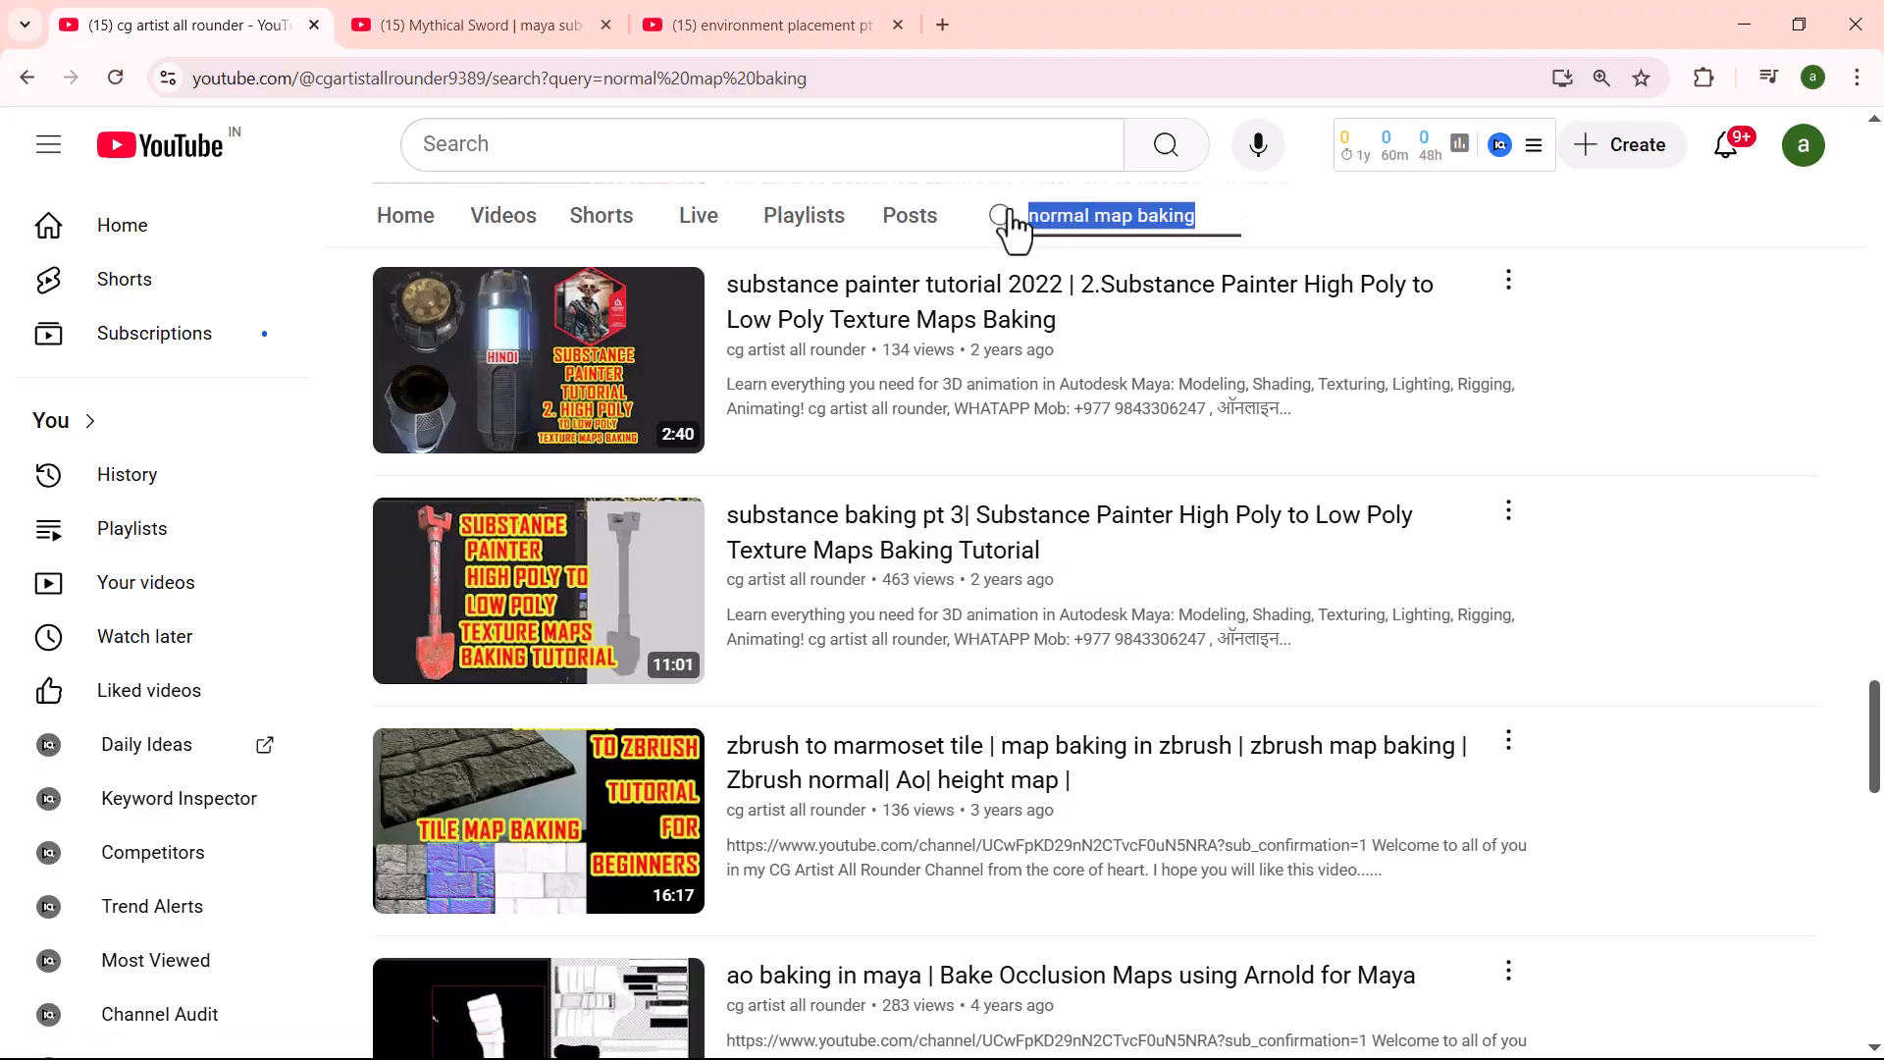
type("job")
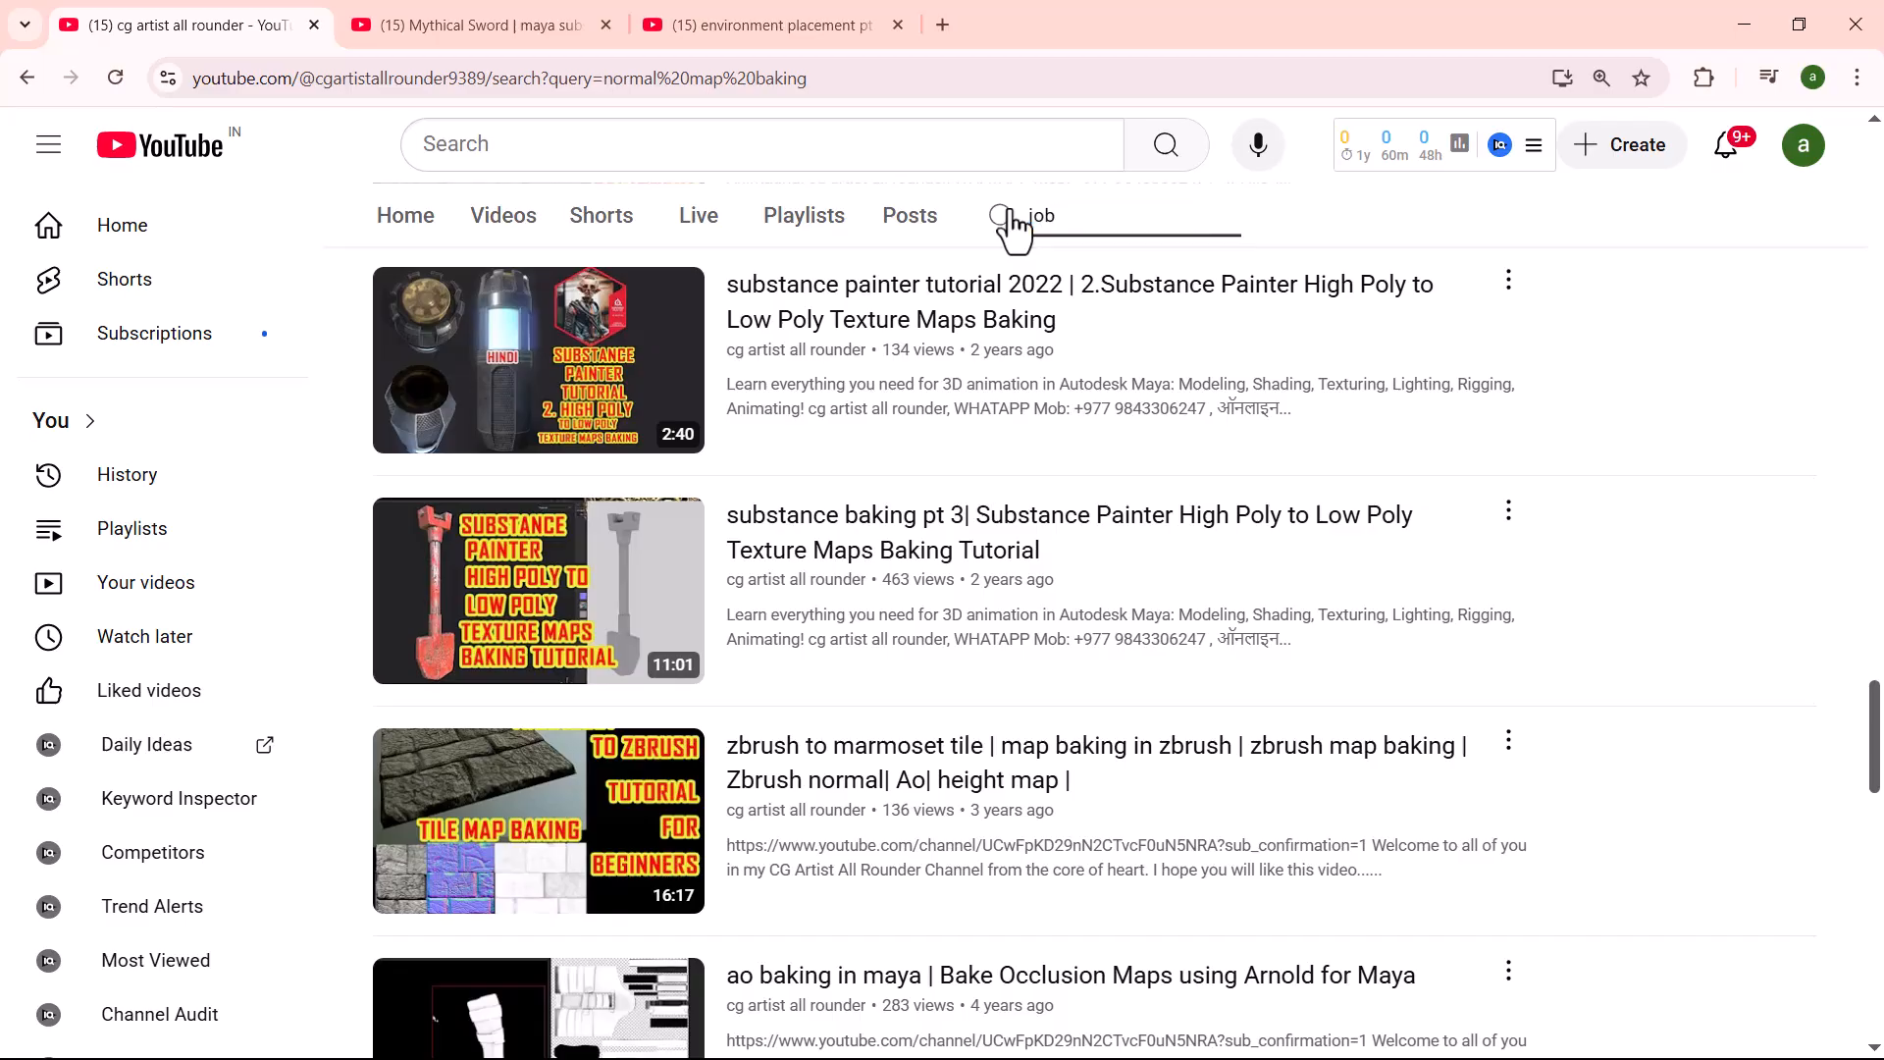
key("Return")
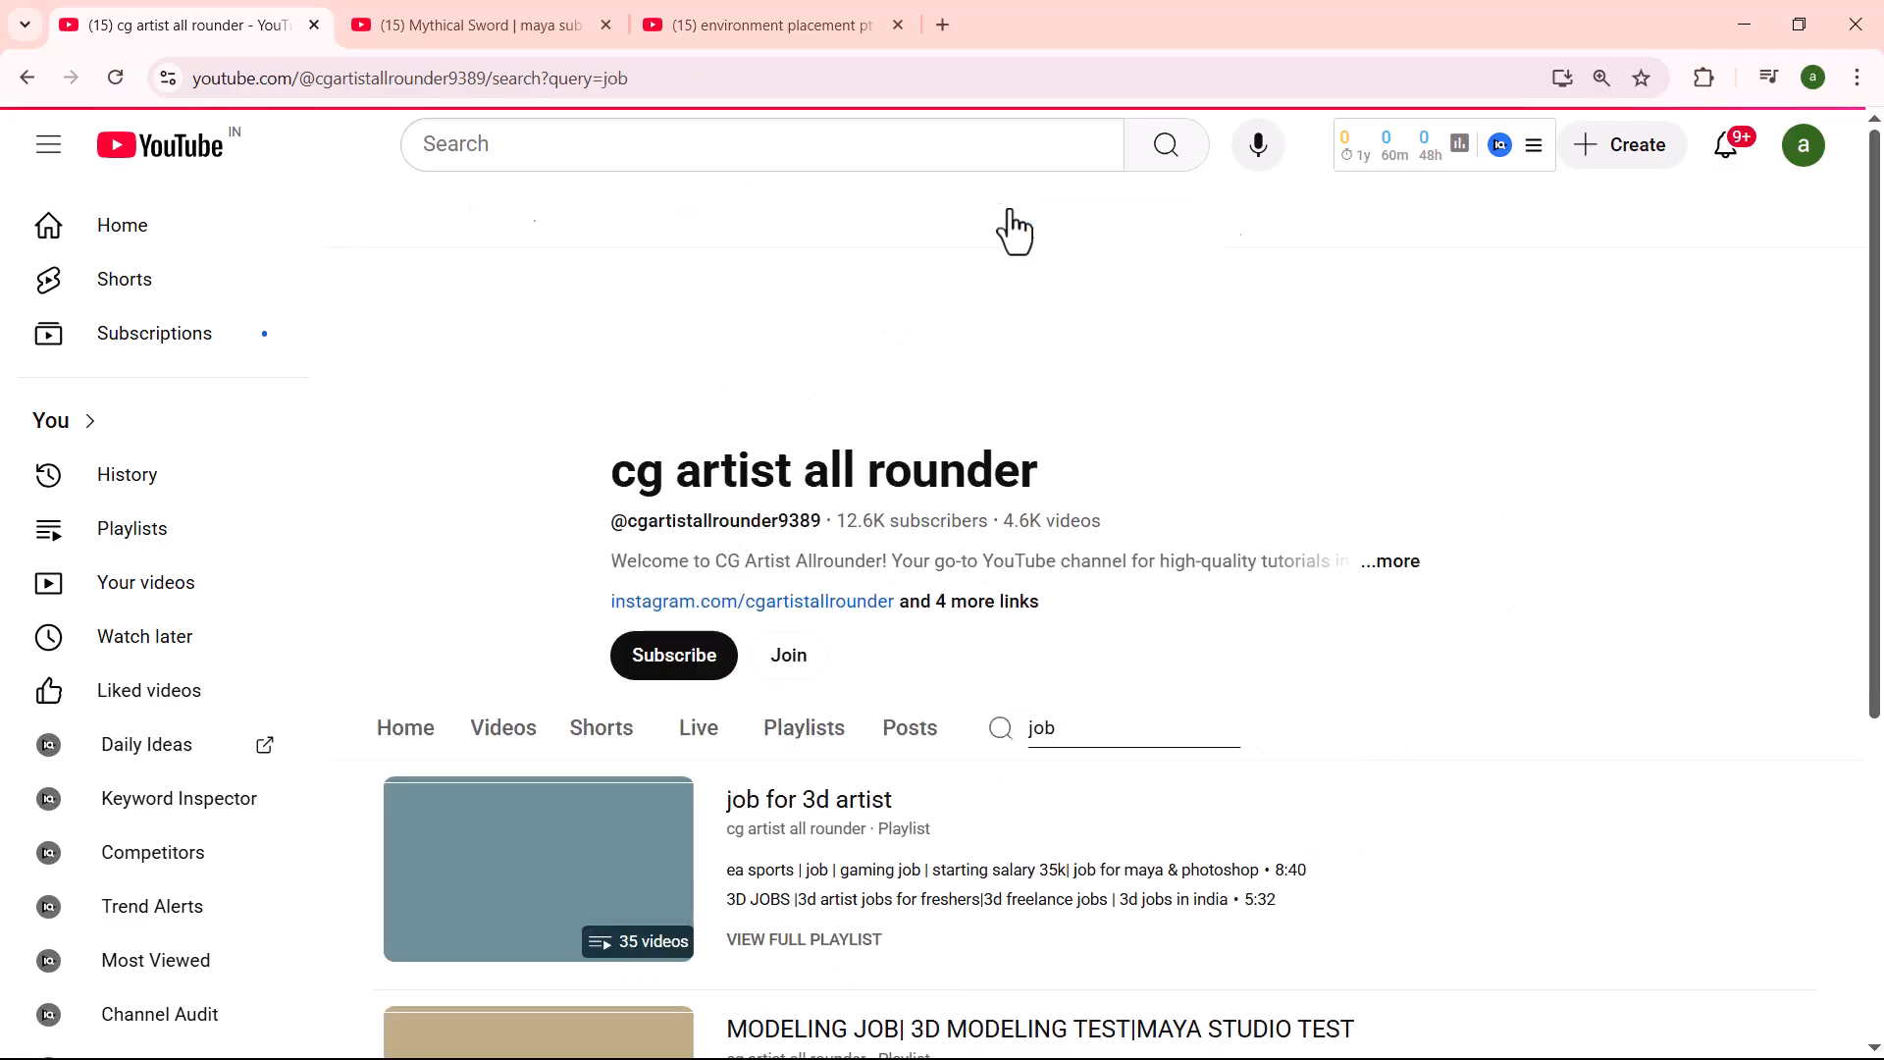
scroll(920, 567, "down", 3)
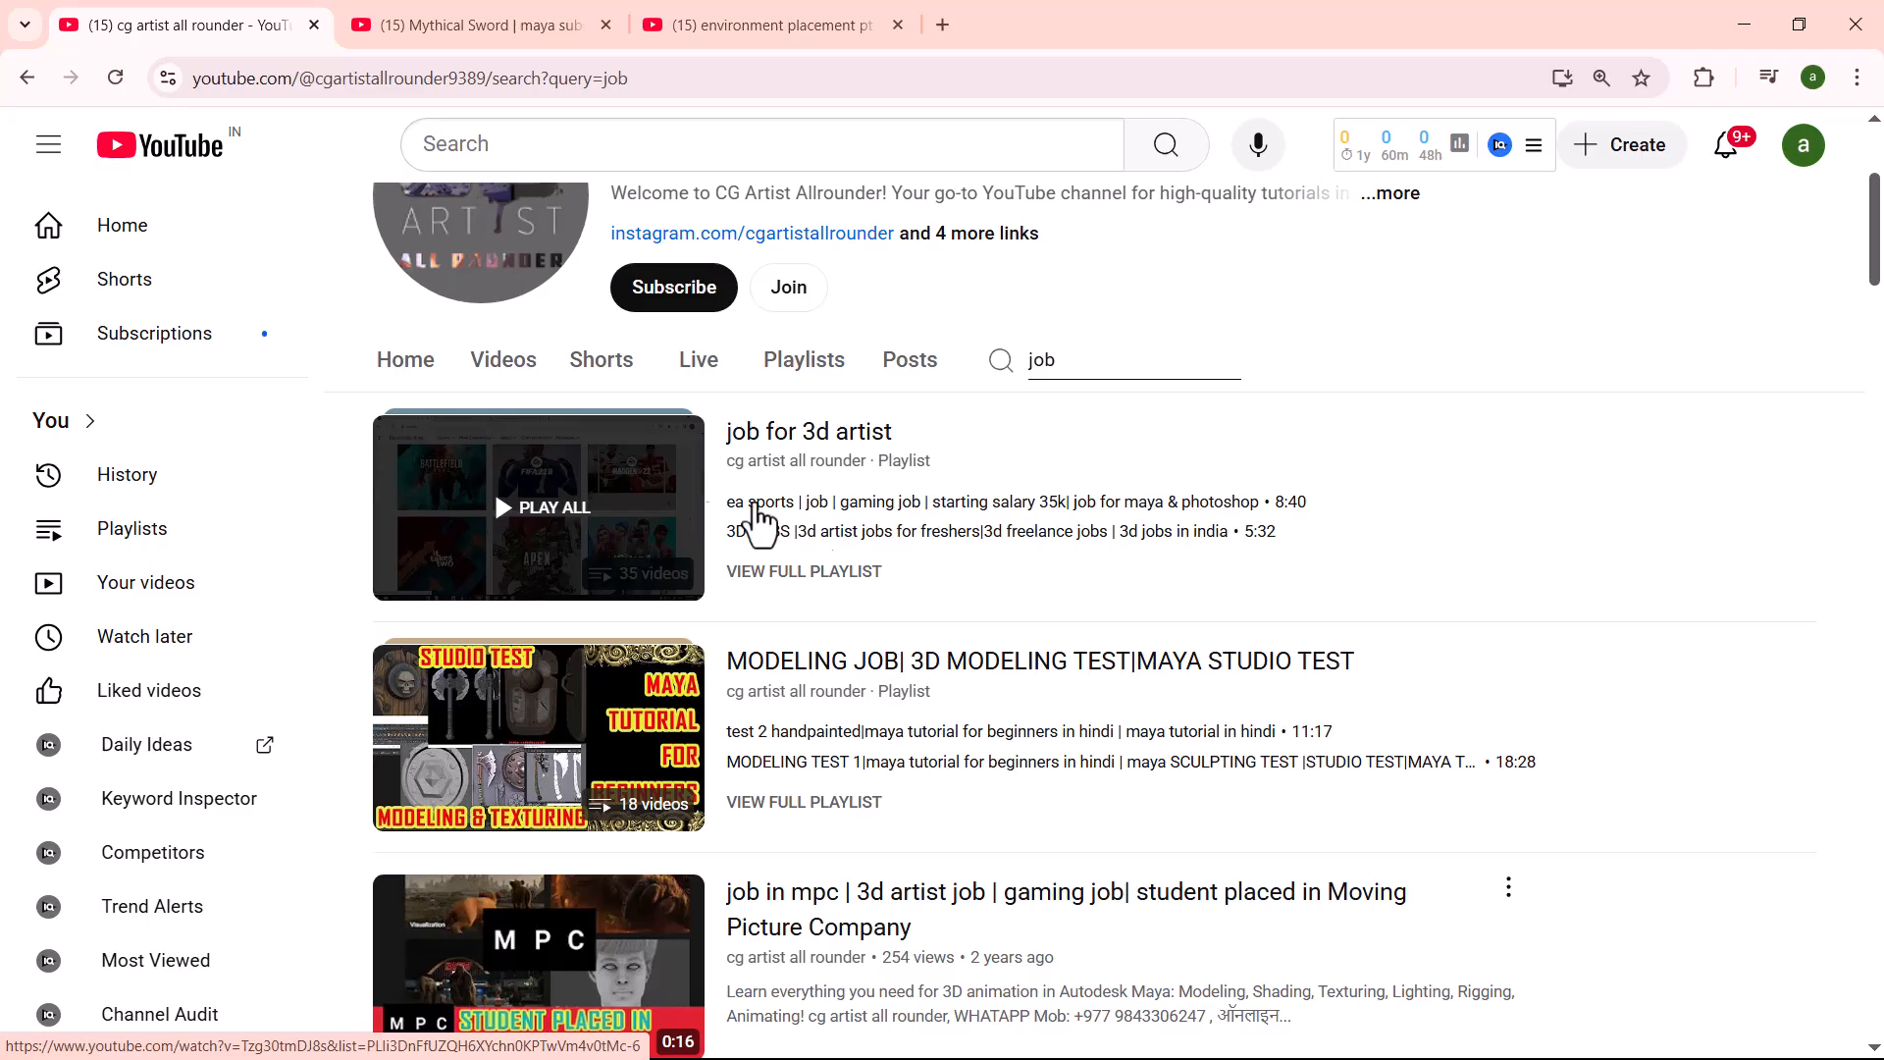
- Search the channel for "test" and look through the studio test and modeling test videos and playlists
left_click_drag(1147, 354, 981, 347)
type("test")
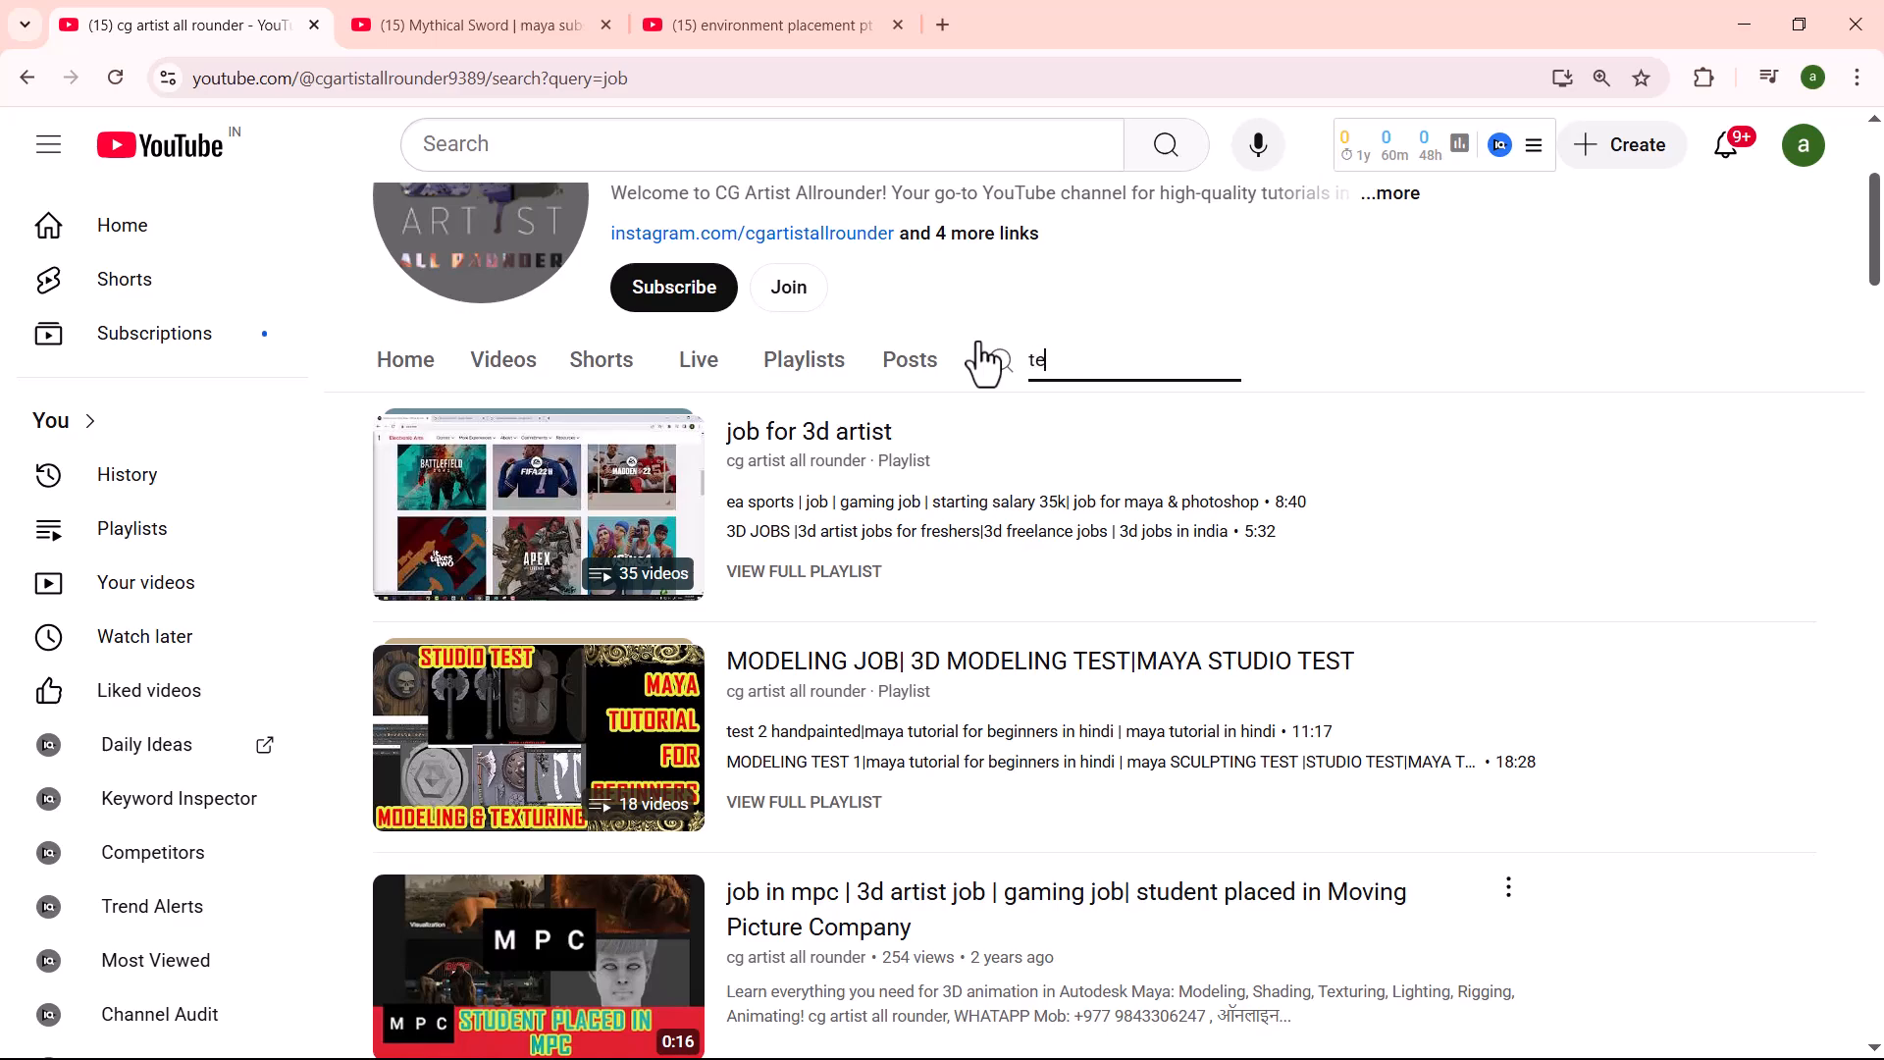
key("Return")
scroll(1186, 706, "down", 5)
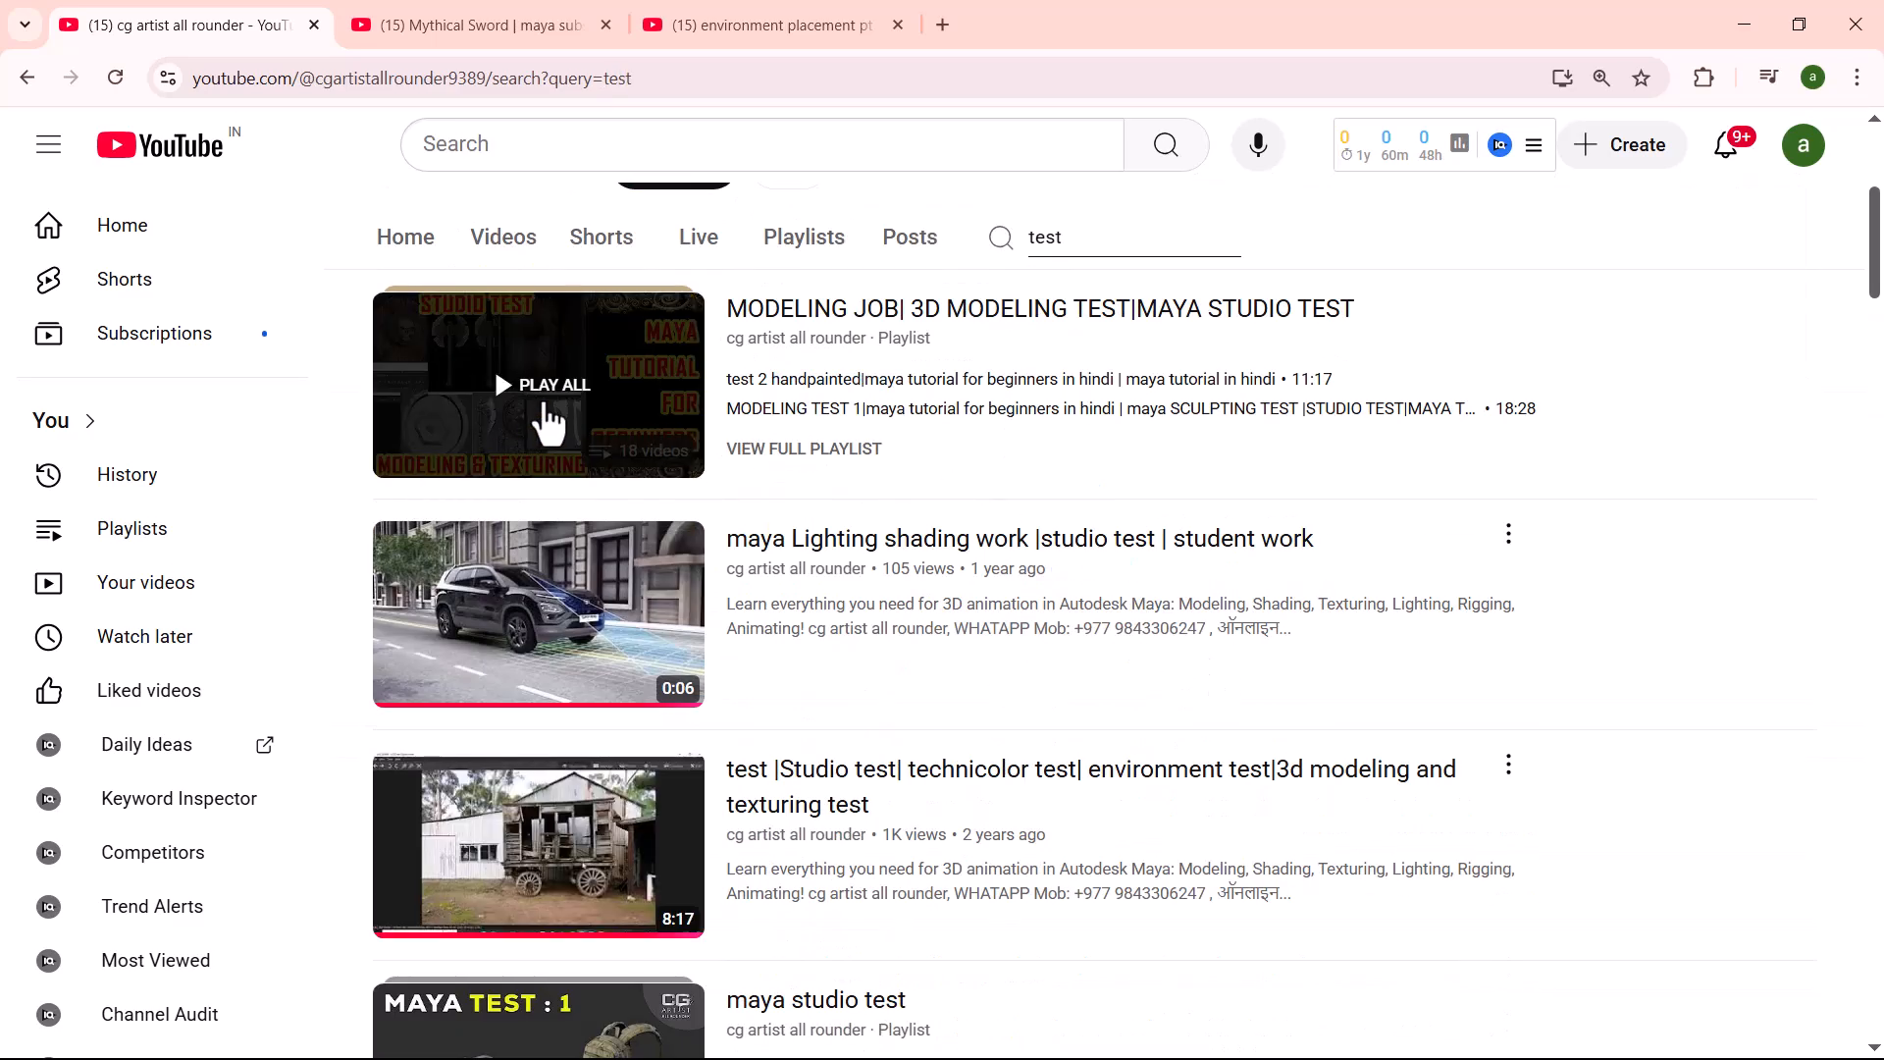
scroll(504, 452, "down", 2)
scroll(569, 603, "down", 2)
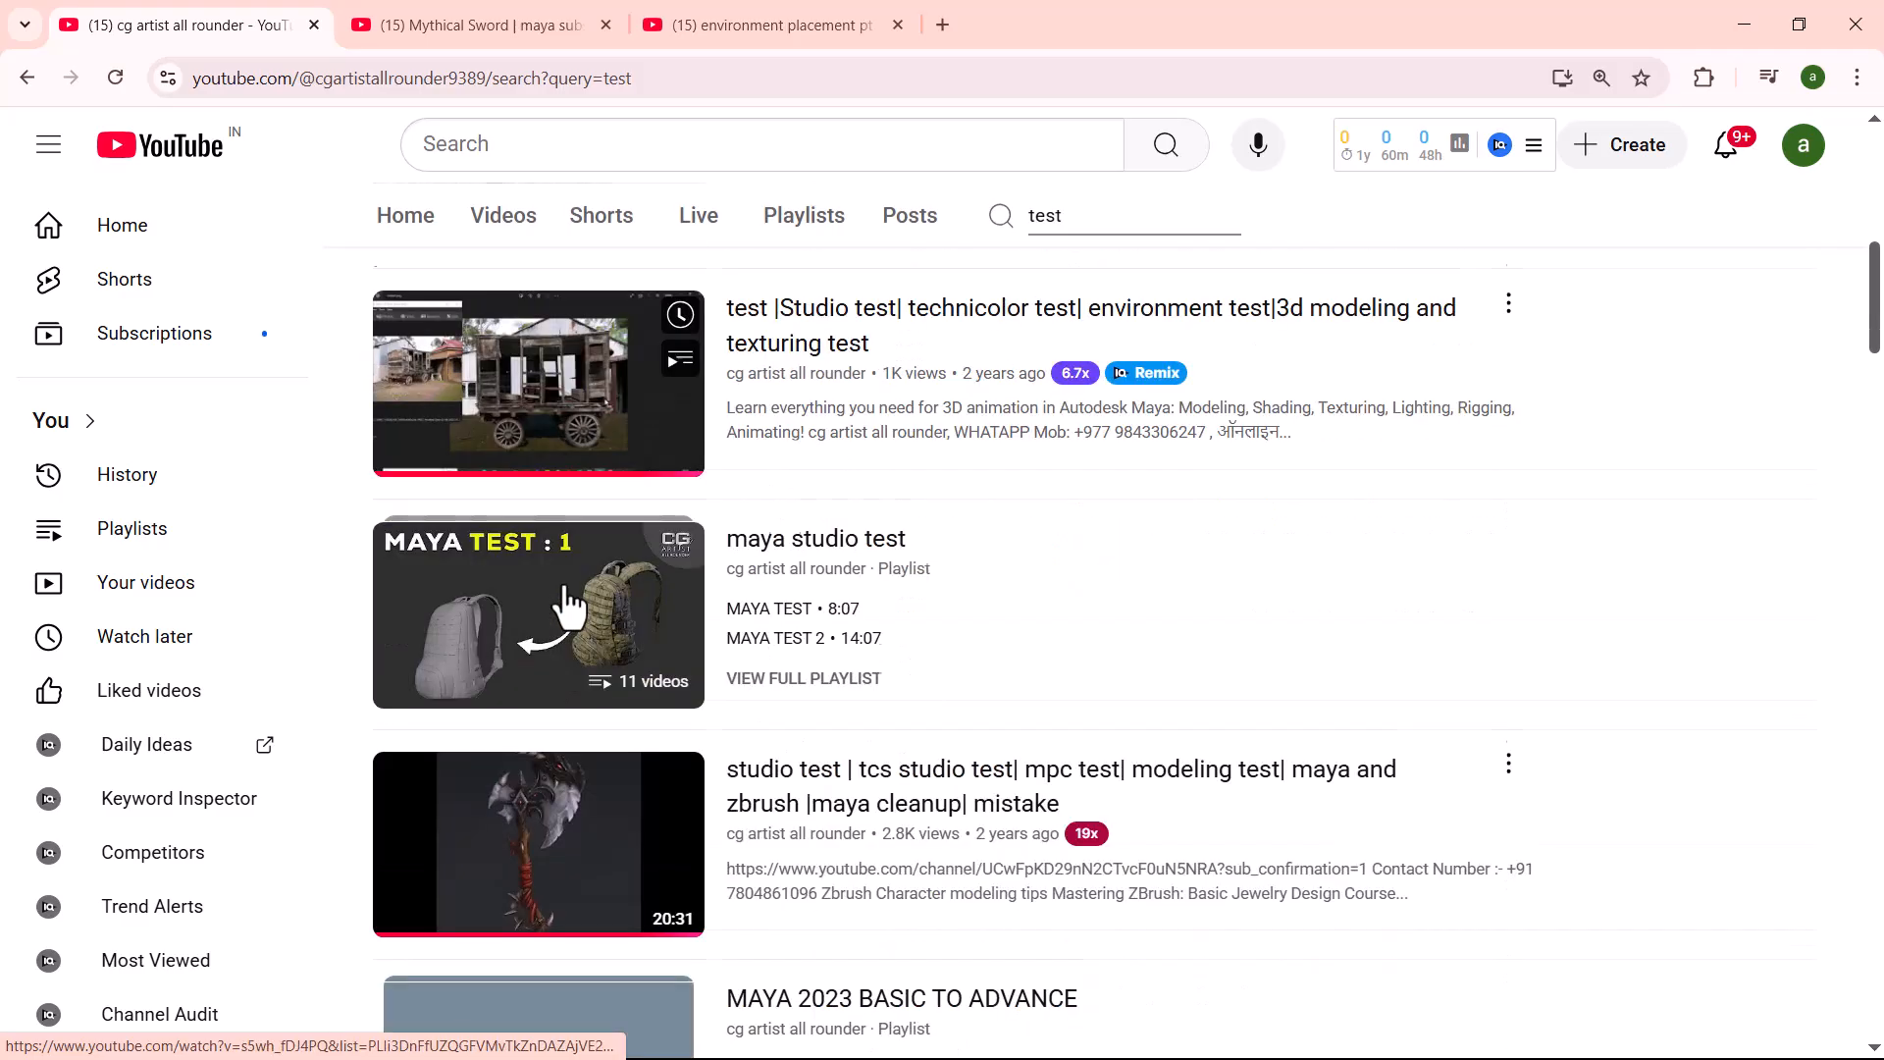
scroll(593, 619, "down", 3)
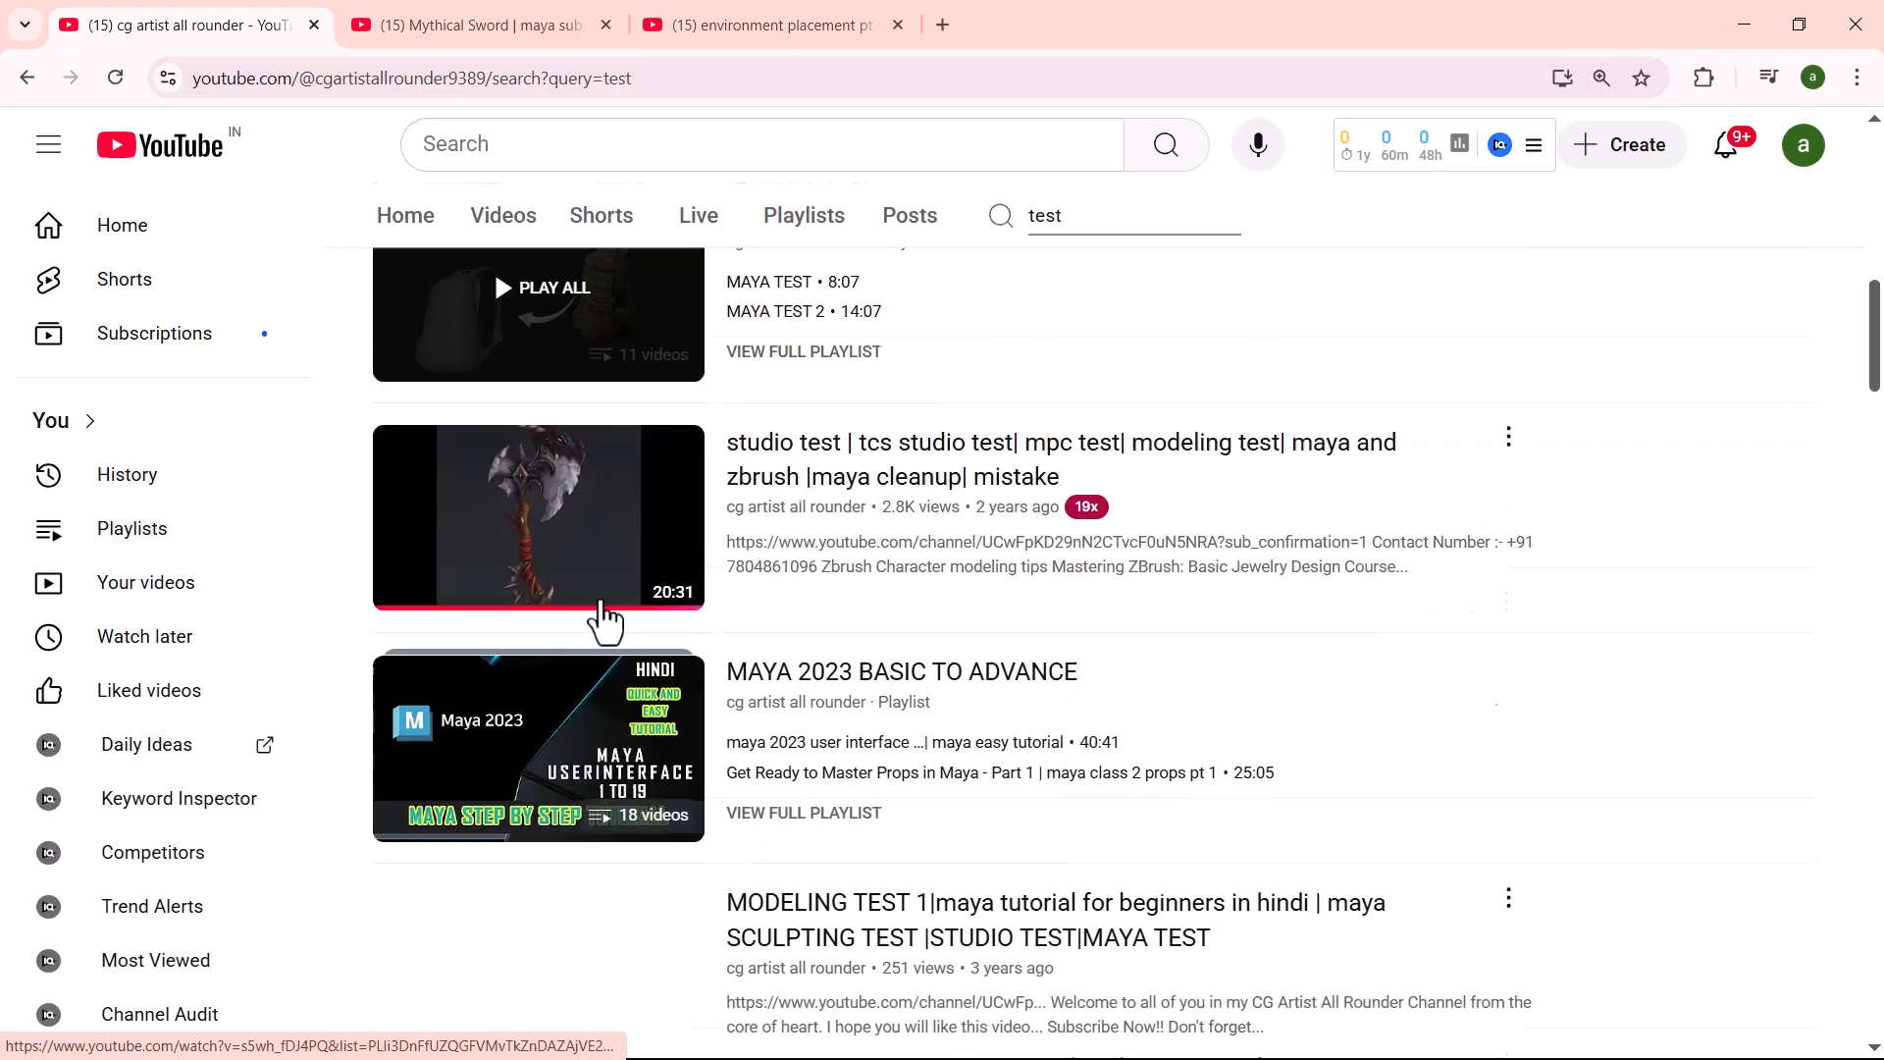
scroll(1171, 778, "down", 3)
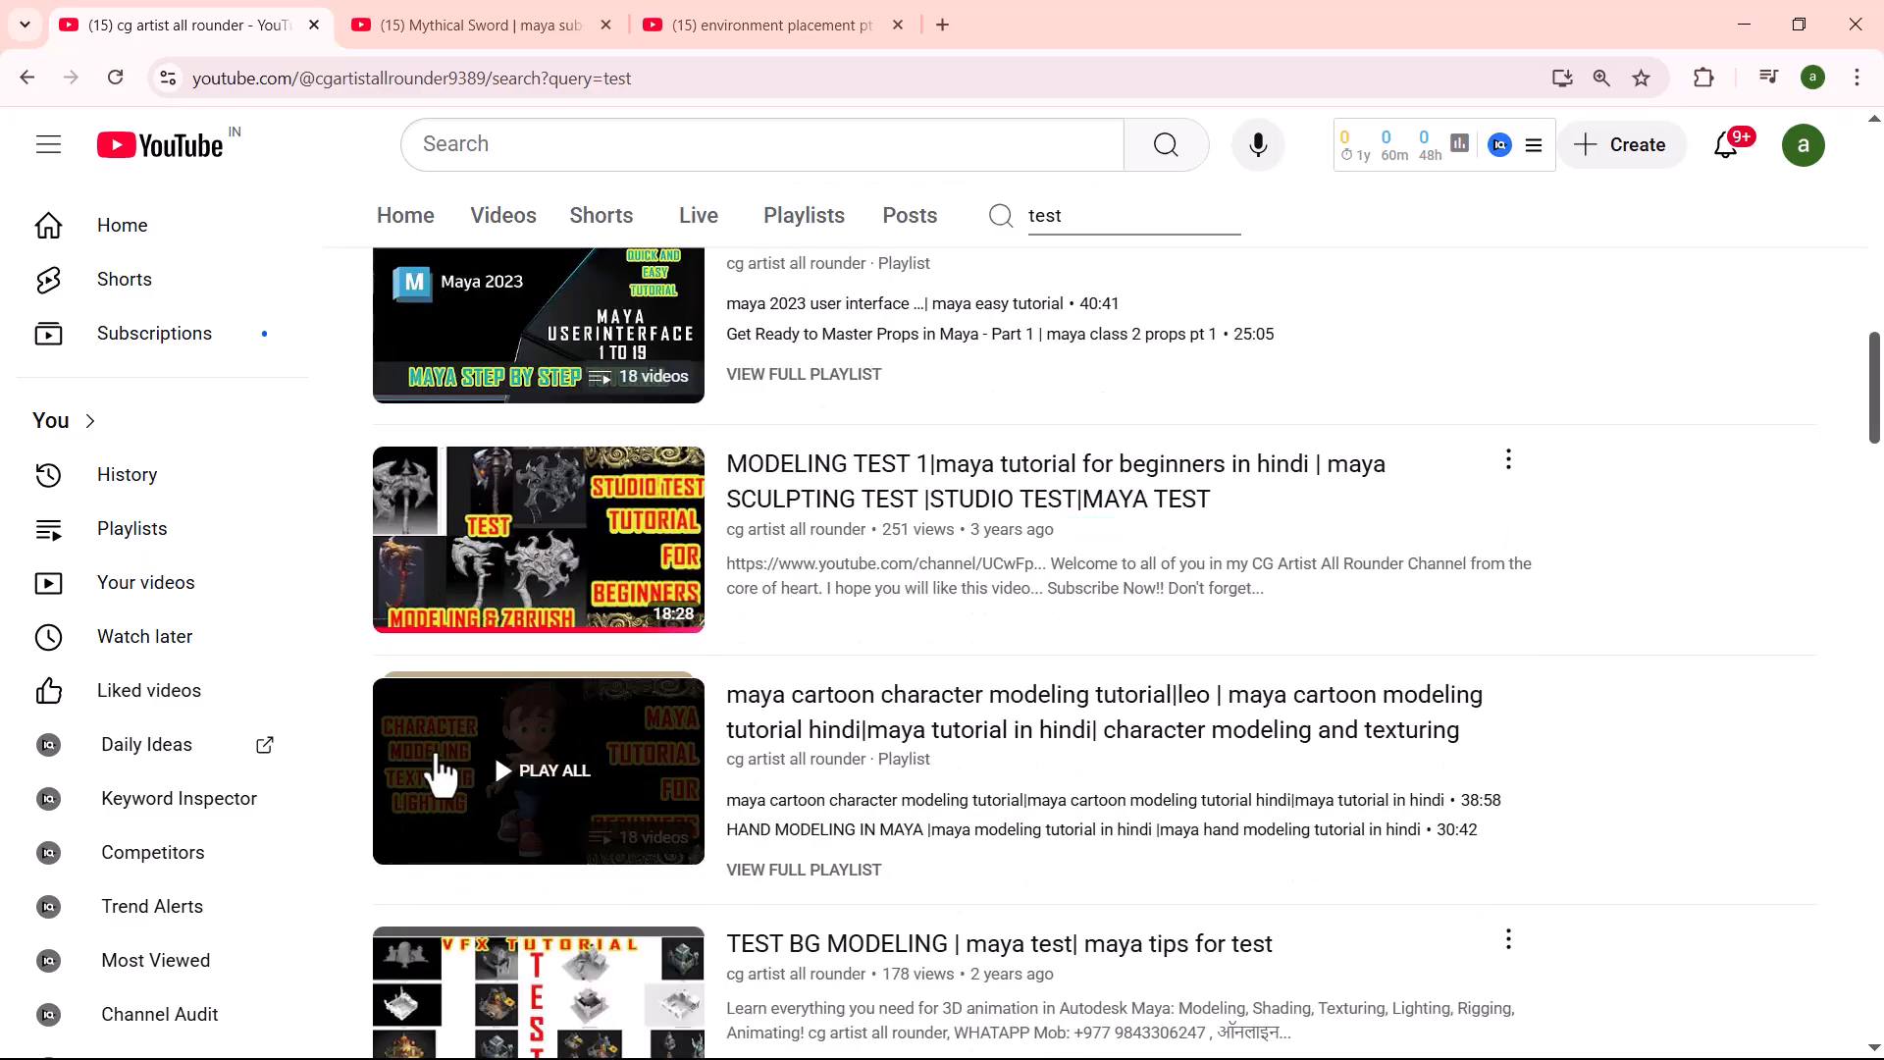
scroll(1227, 647, "down", 4)
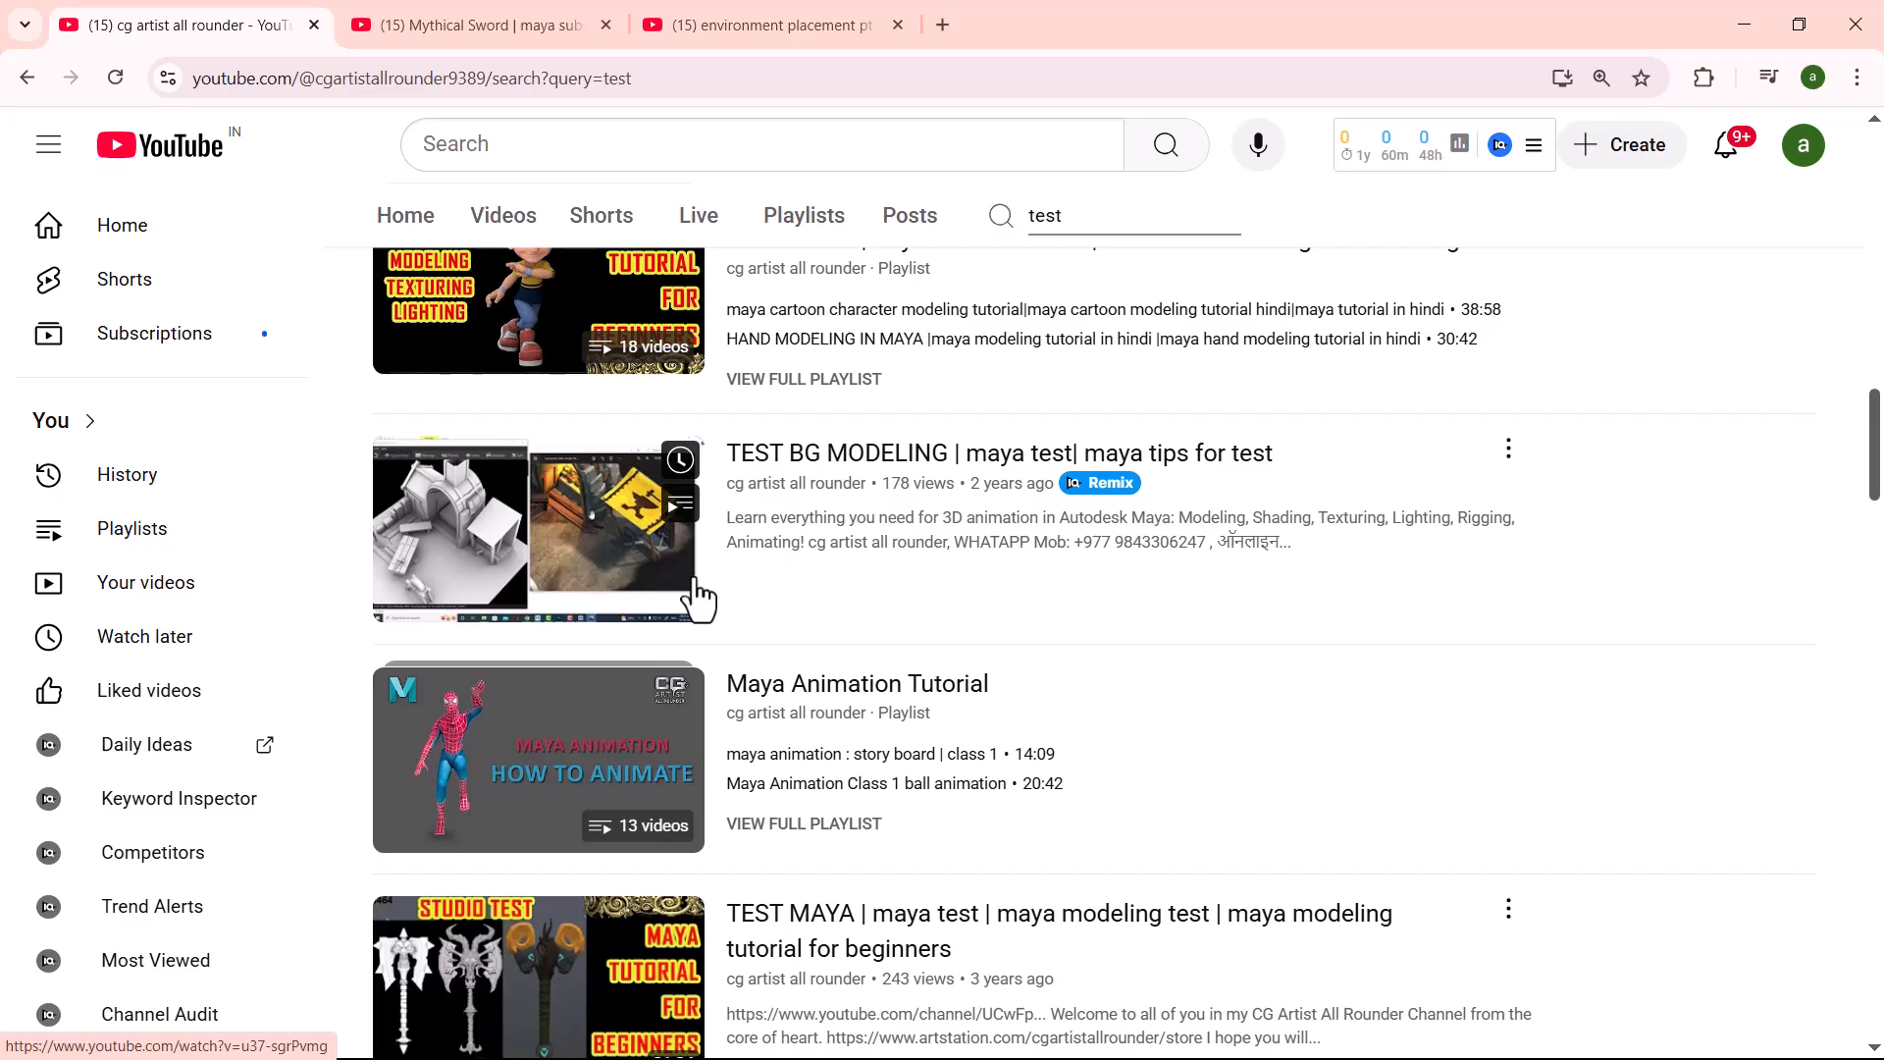
- Review the modeling test, showreel and test correction results, and return to the Maya studio test playlist near the start of the list
scroll(699, 597, "up", 4)
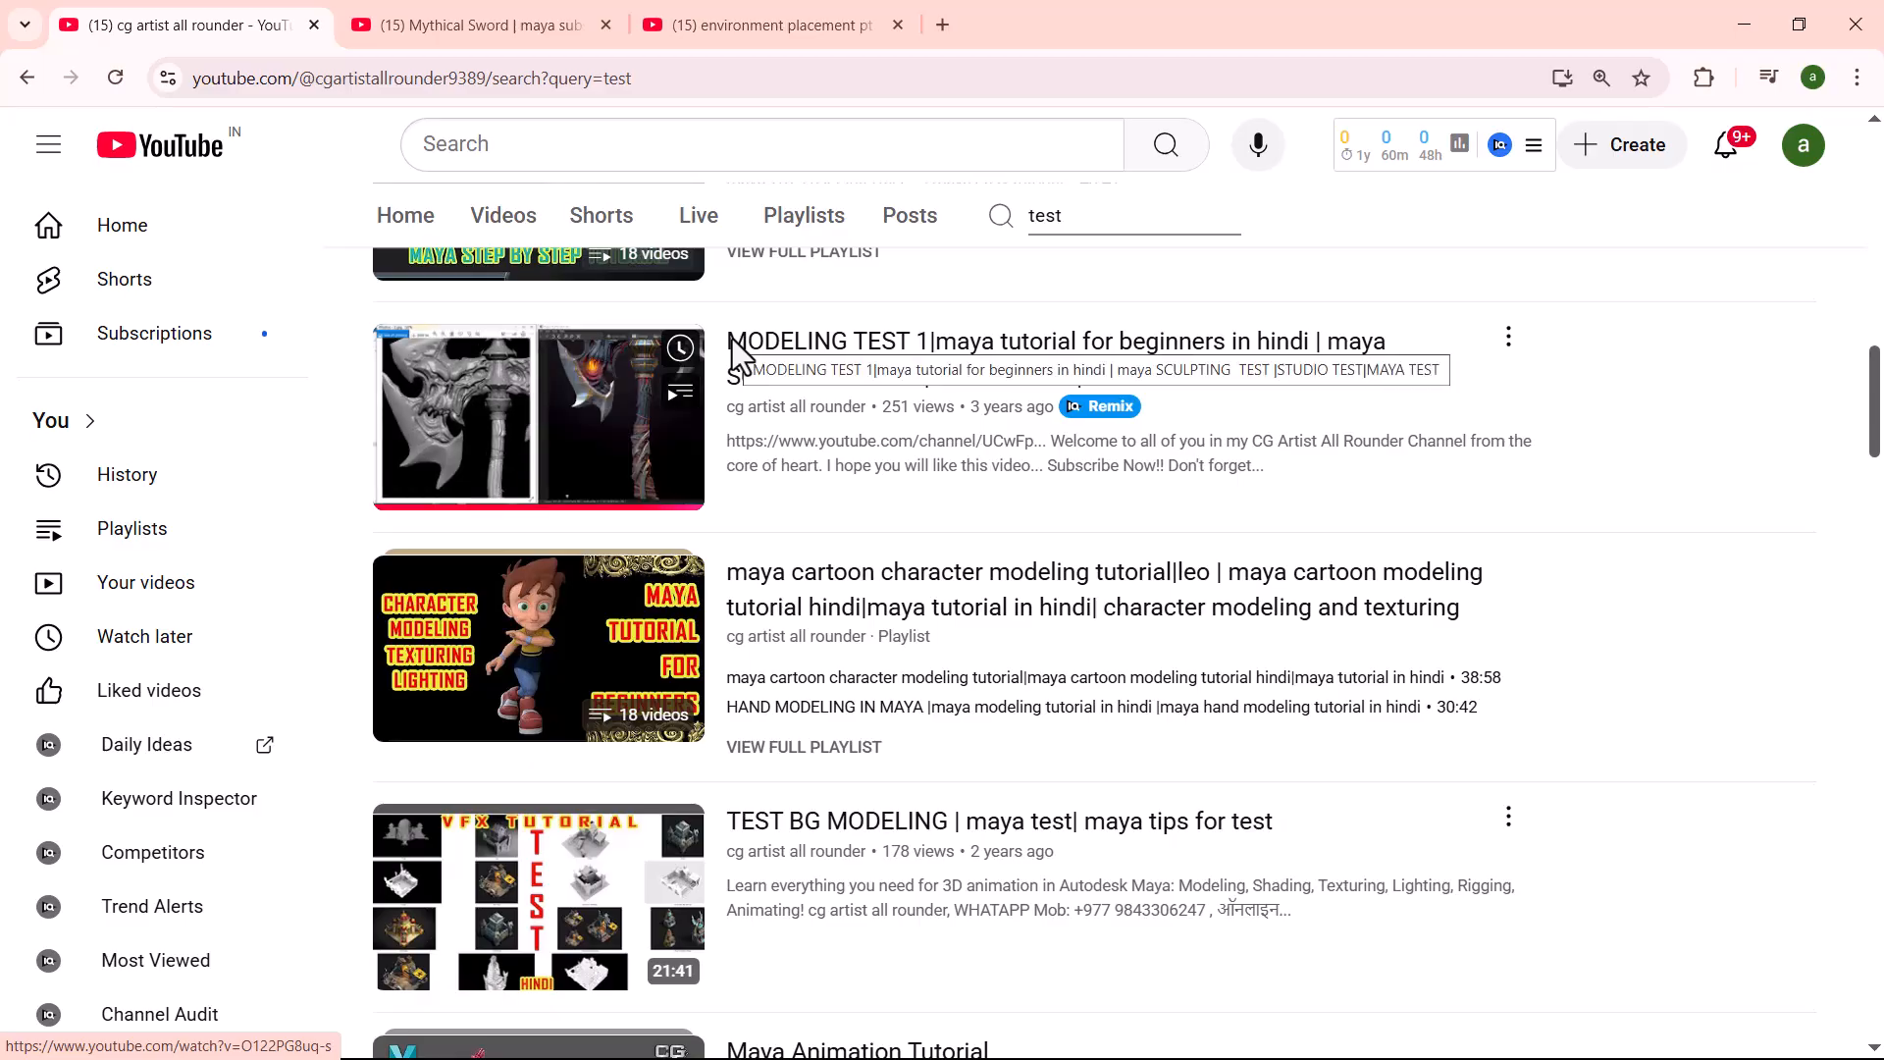
scroll(1114, 698, "down", 5)
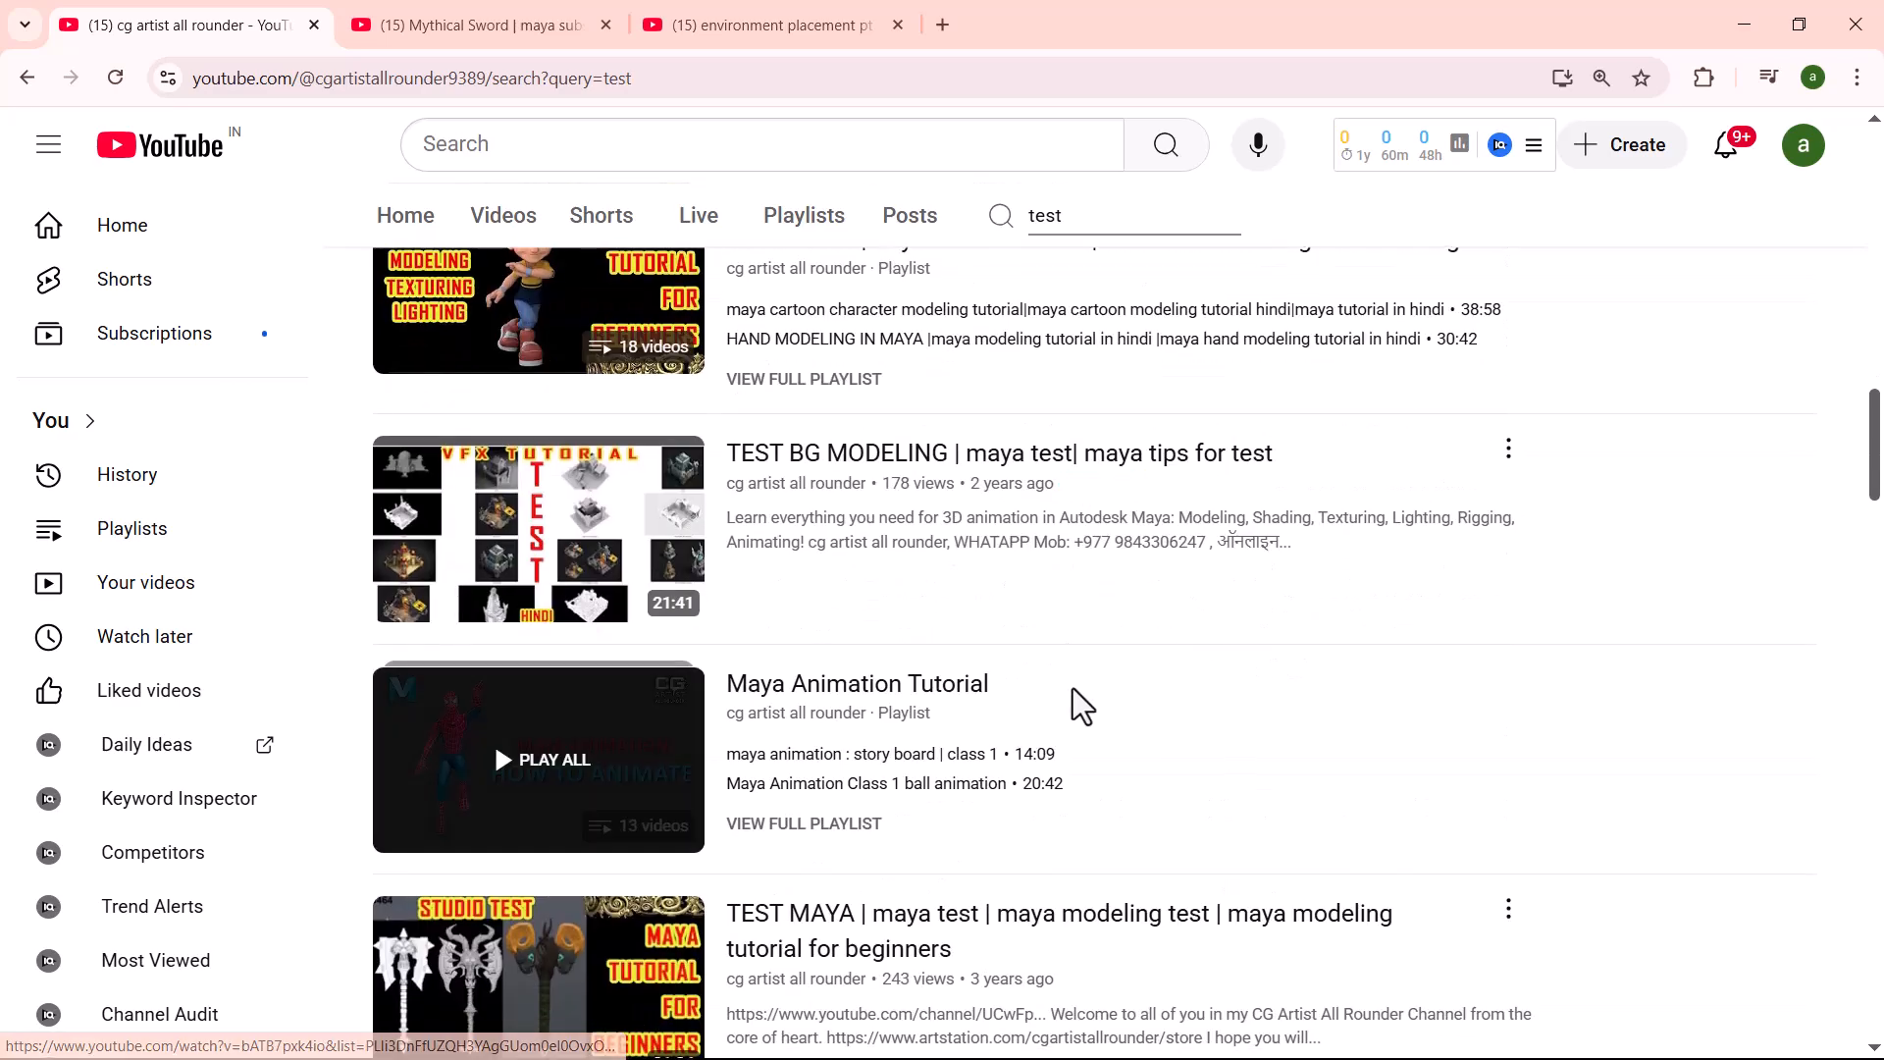
scroll(949, 692, "down", 4)
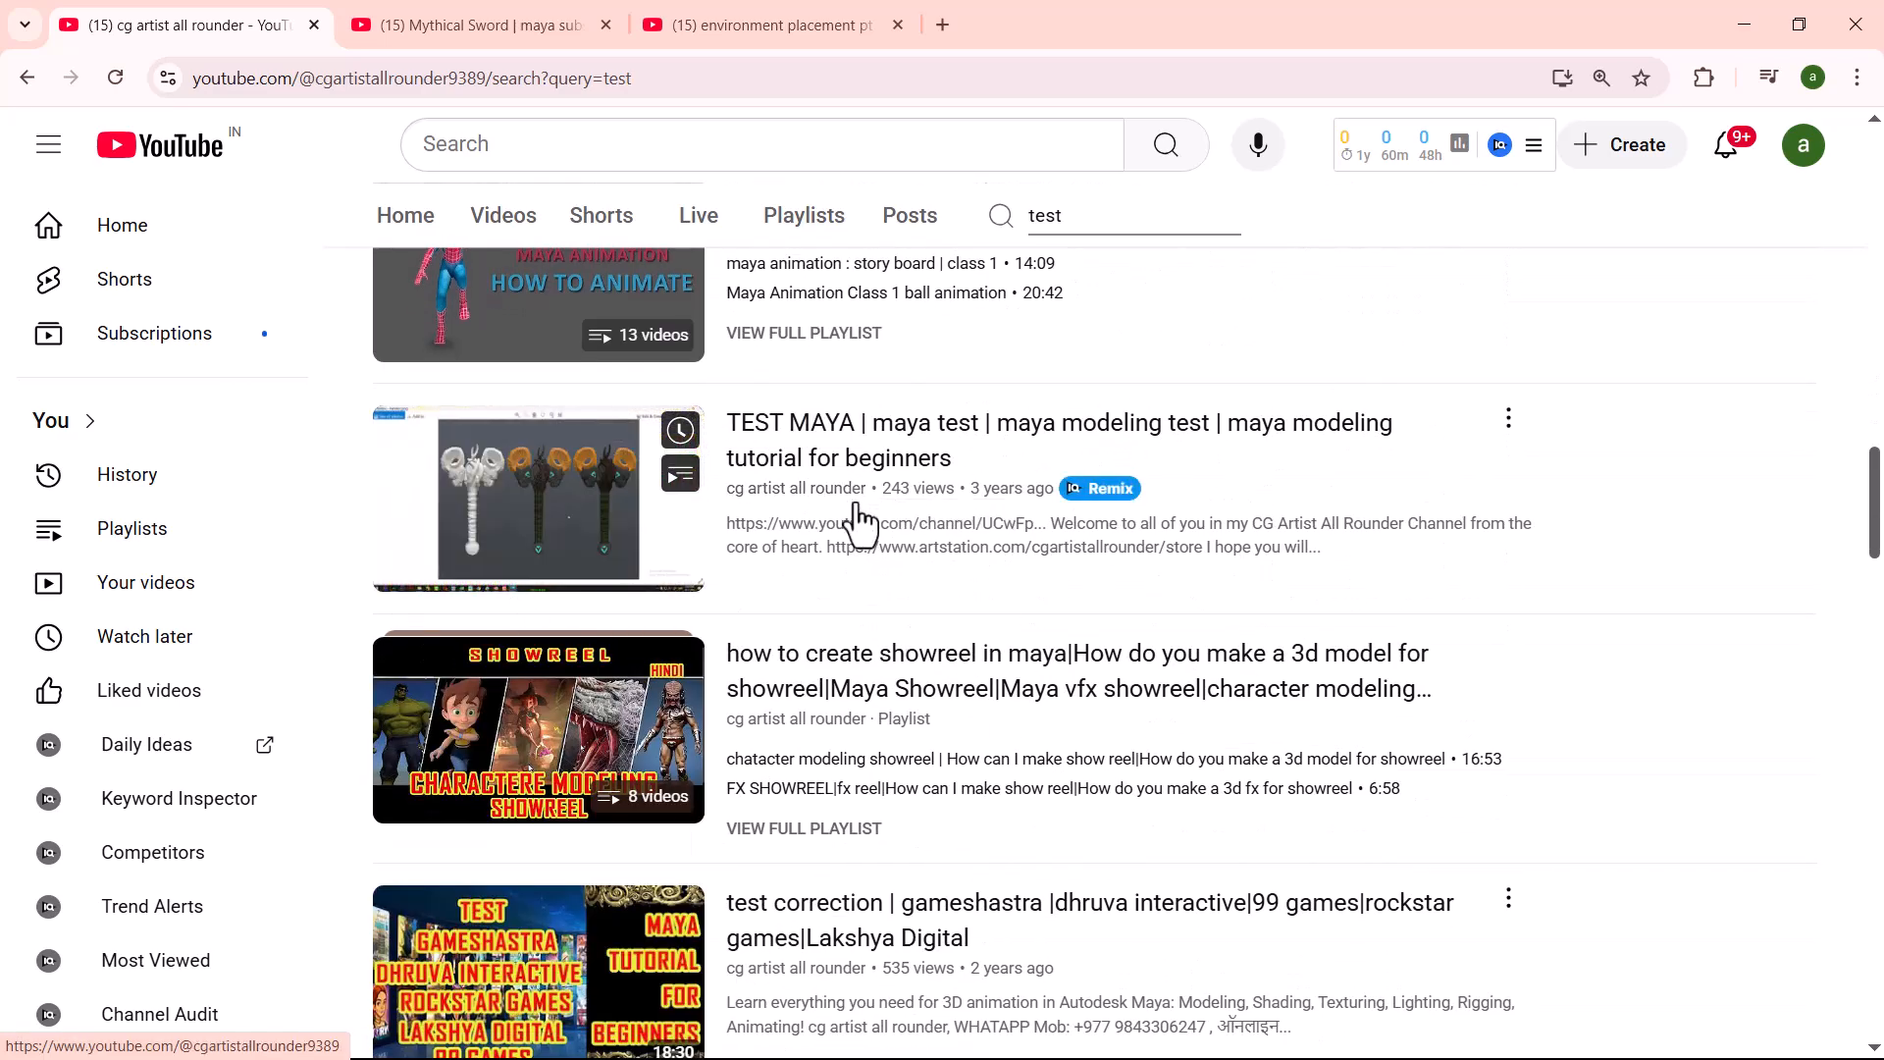
scroll(628, 540, "down", 3)
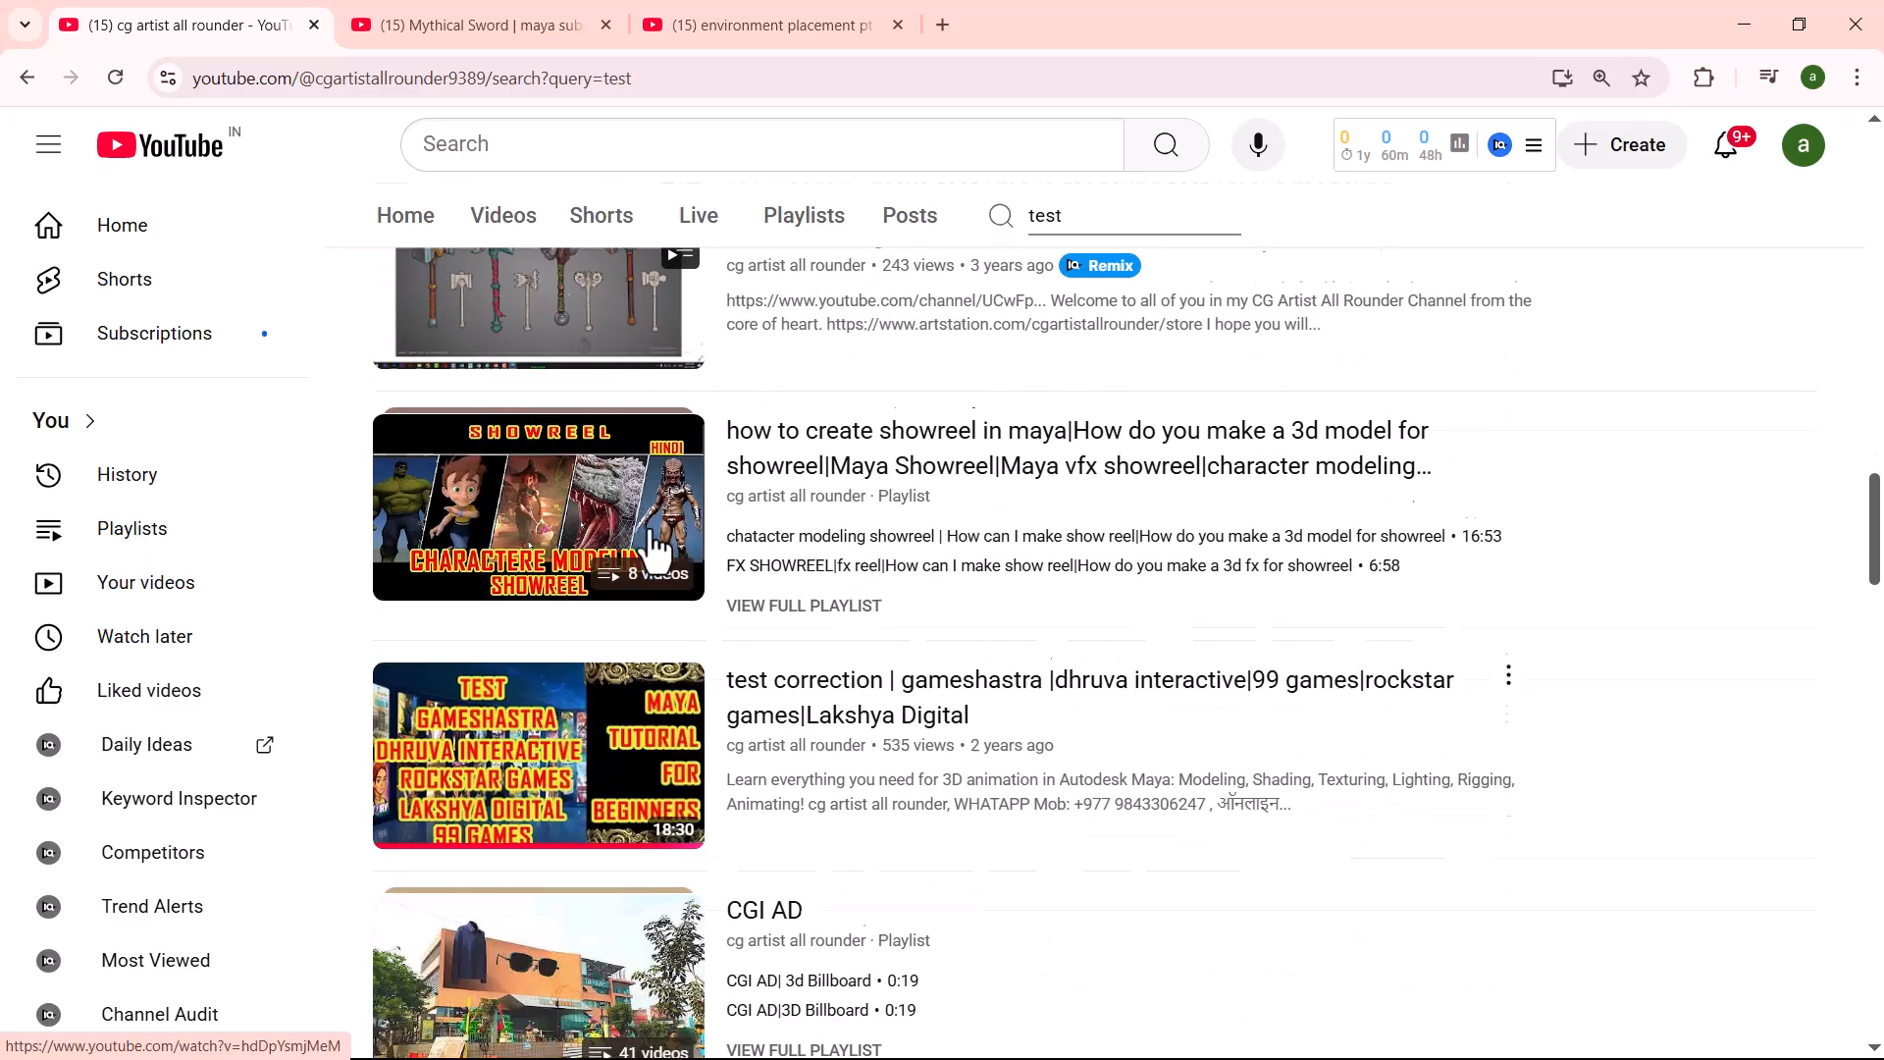
scroll(913, 496, "down", 5)
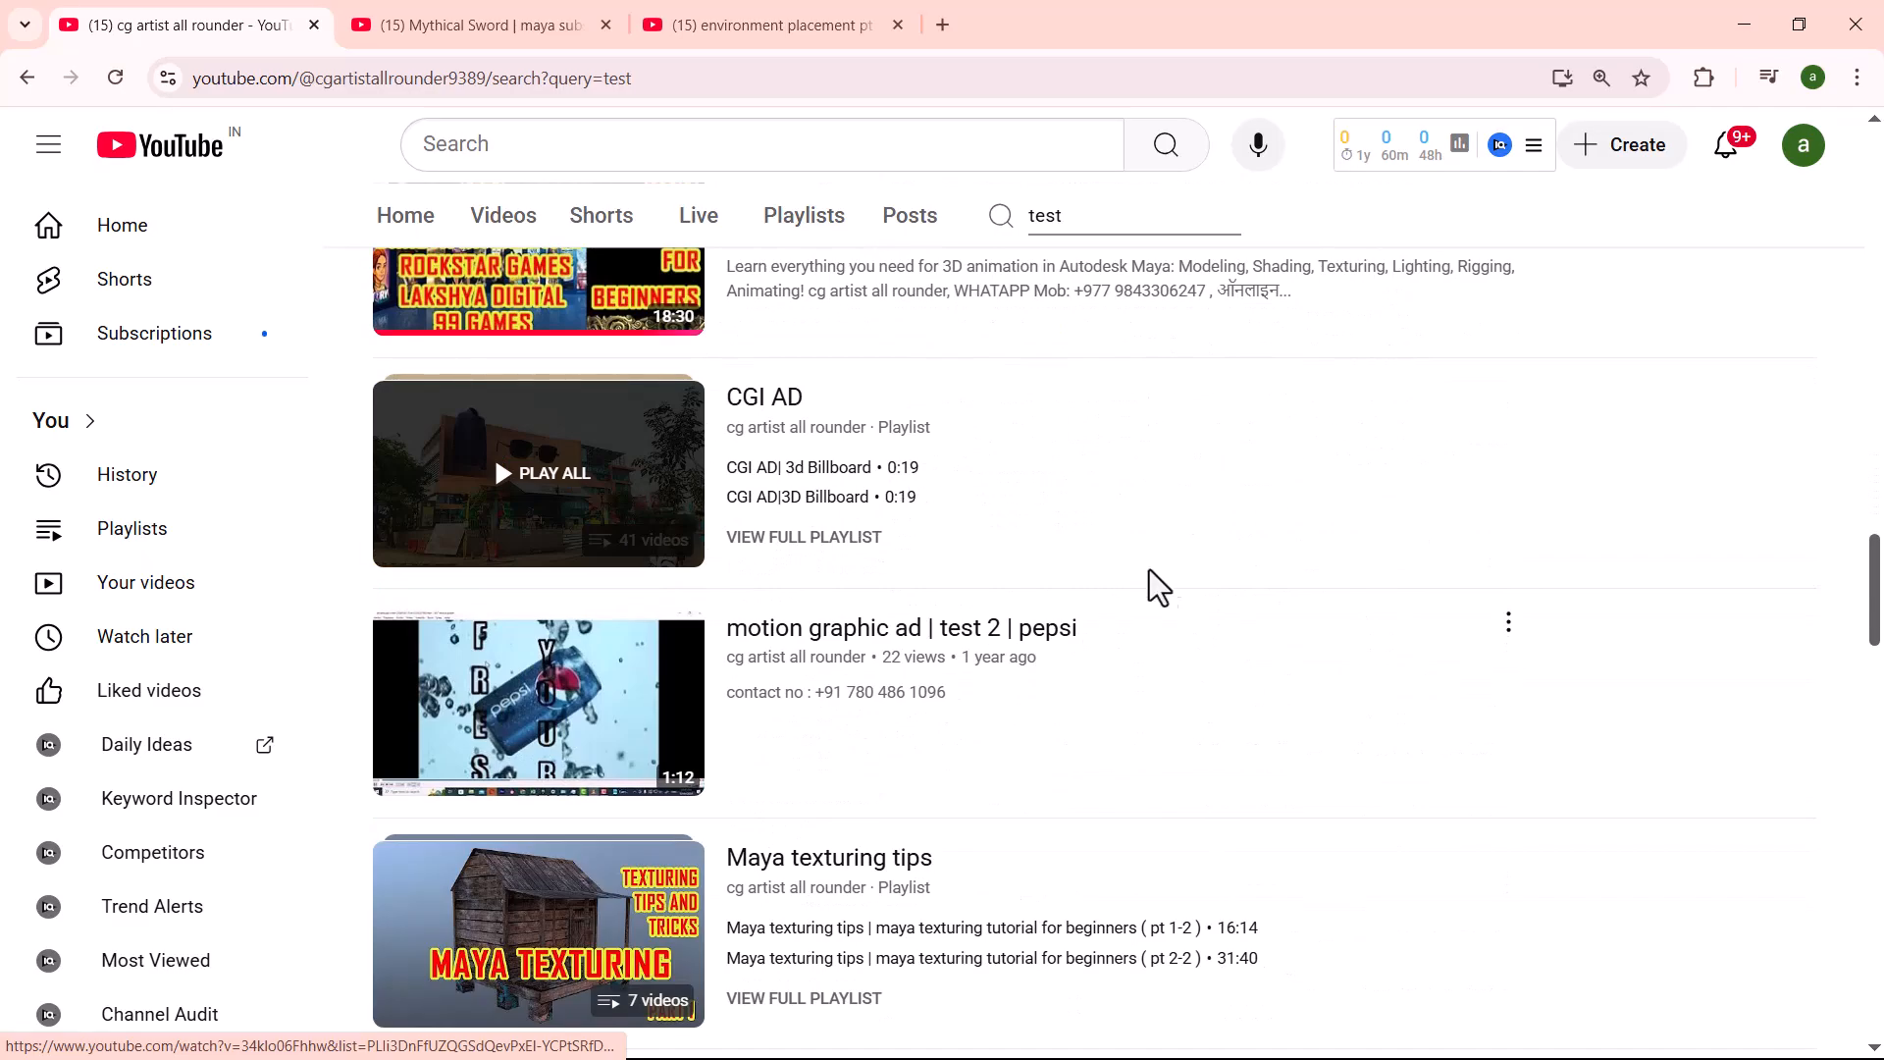
scroll(1028, 699, "up", 6)
scroll(1028, 699, "up", 20)
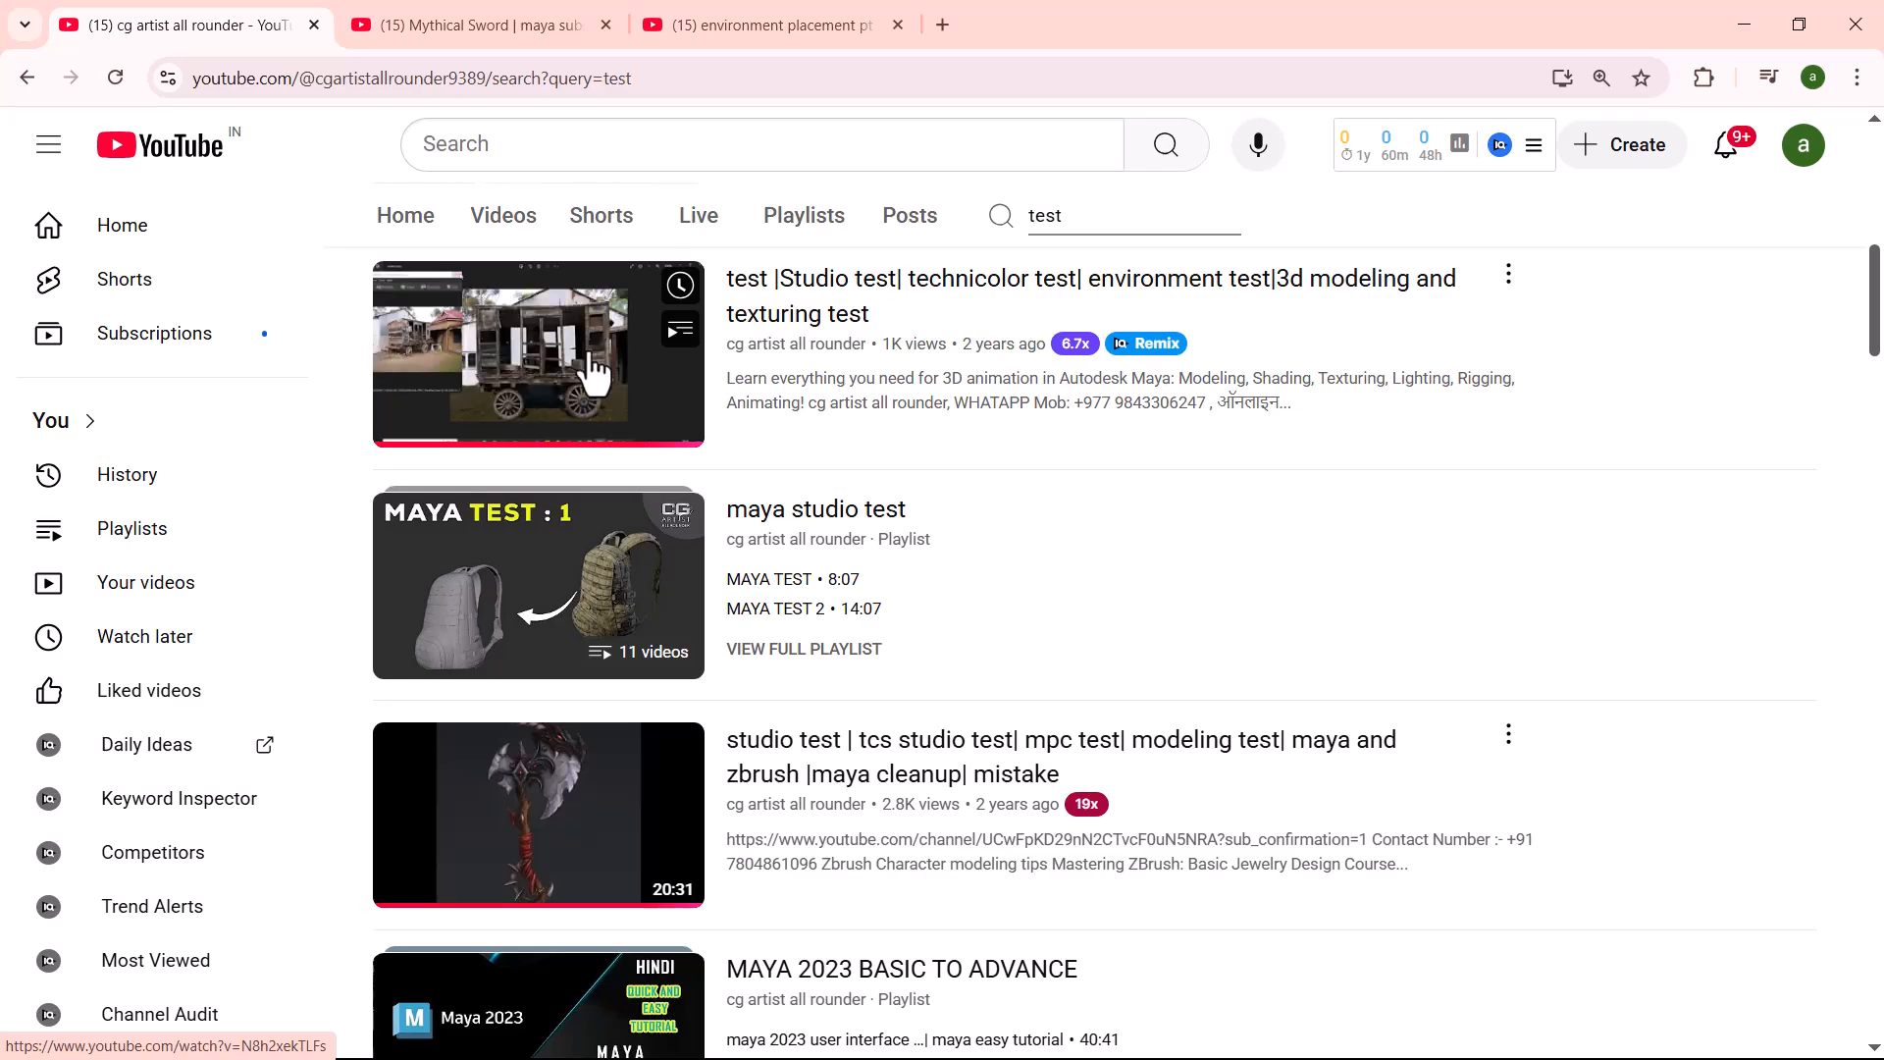
mouse_move(654, 874)
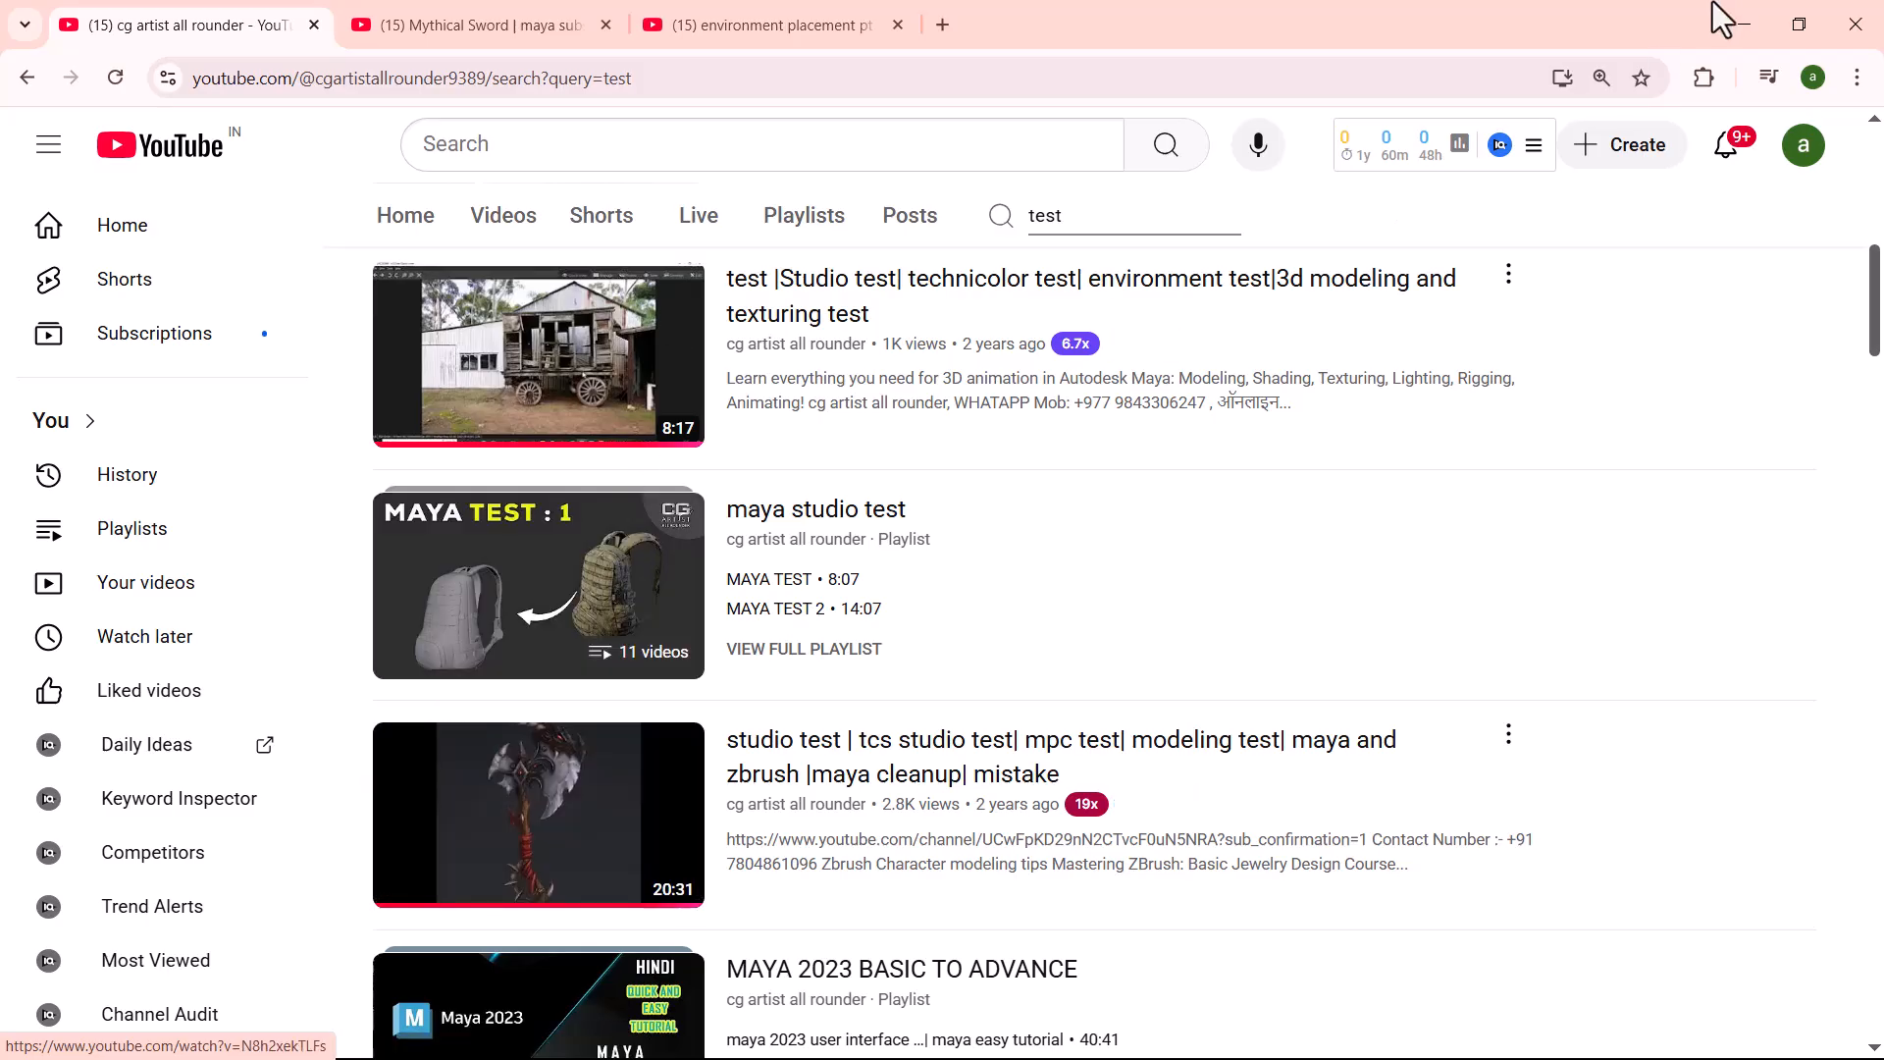
- Check the sphereinder in ZBrush, return to the channel page in Chrome and search it for "character" tutorials
left_click(1721, 33)
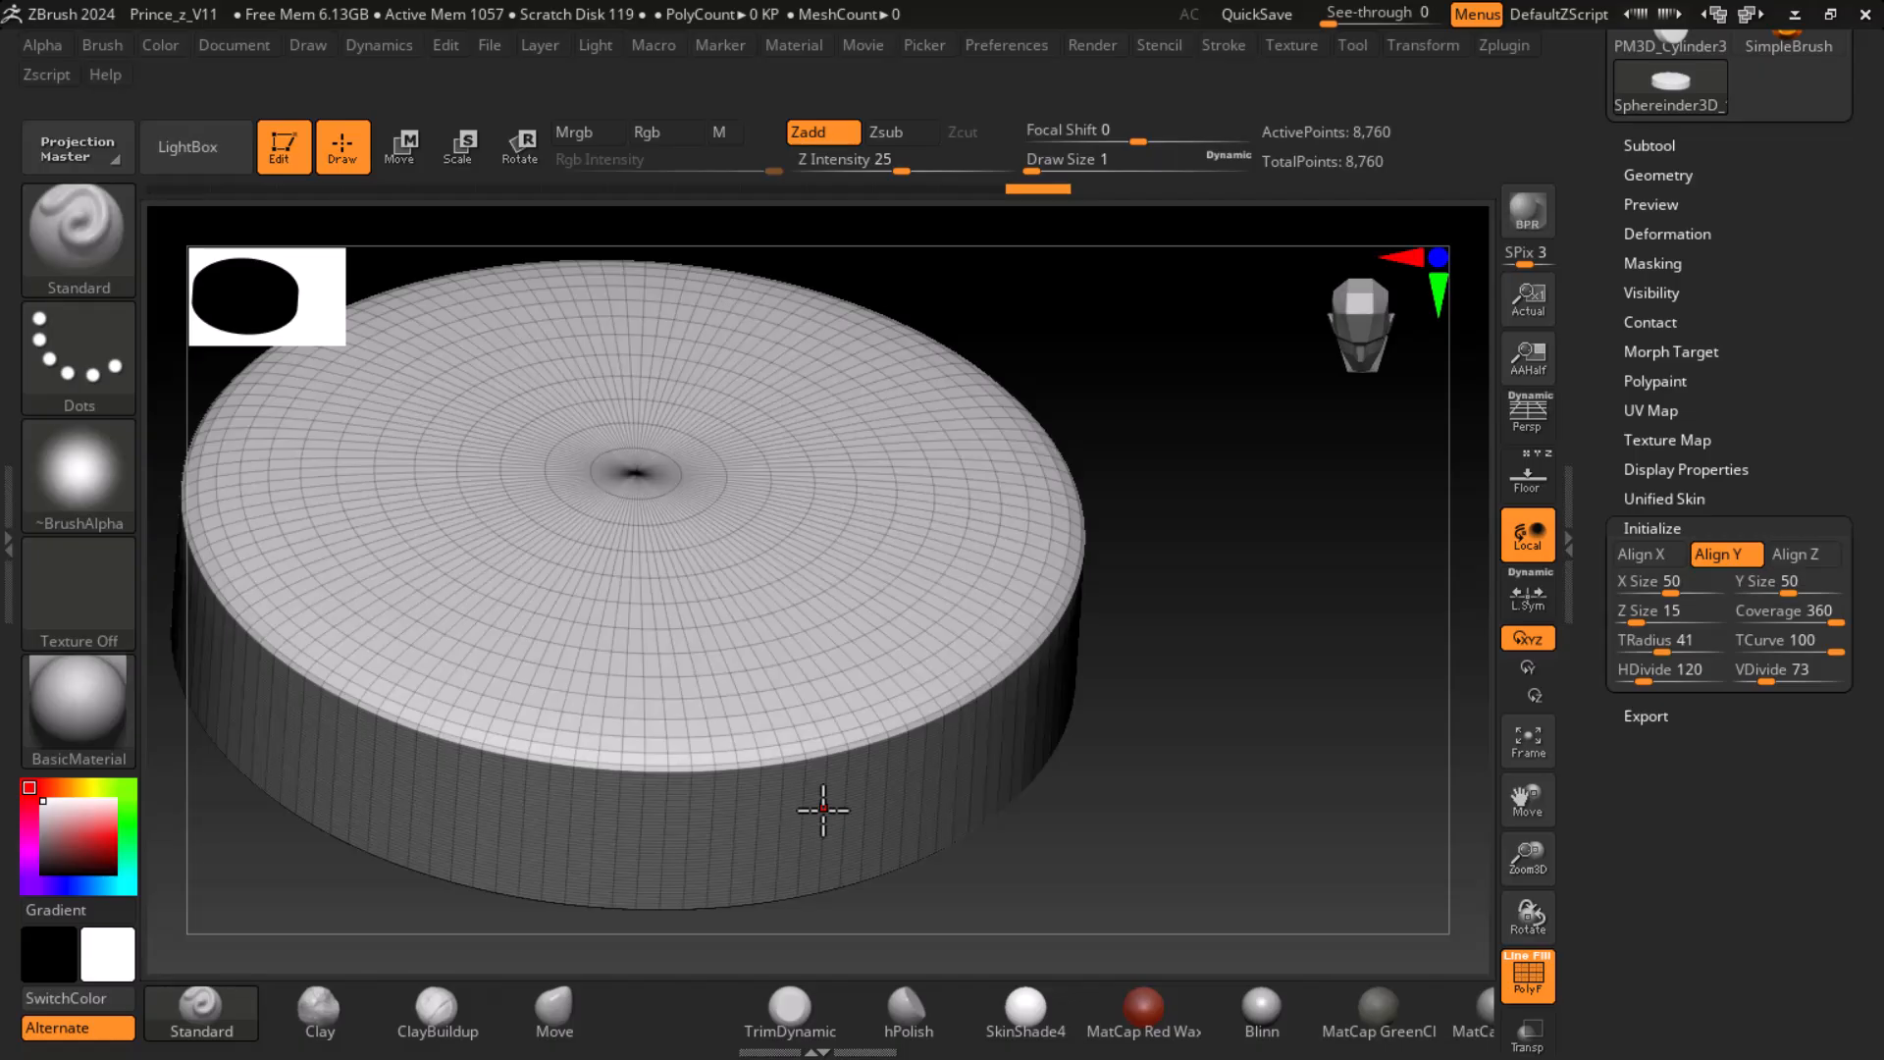
key("super")
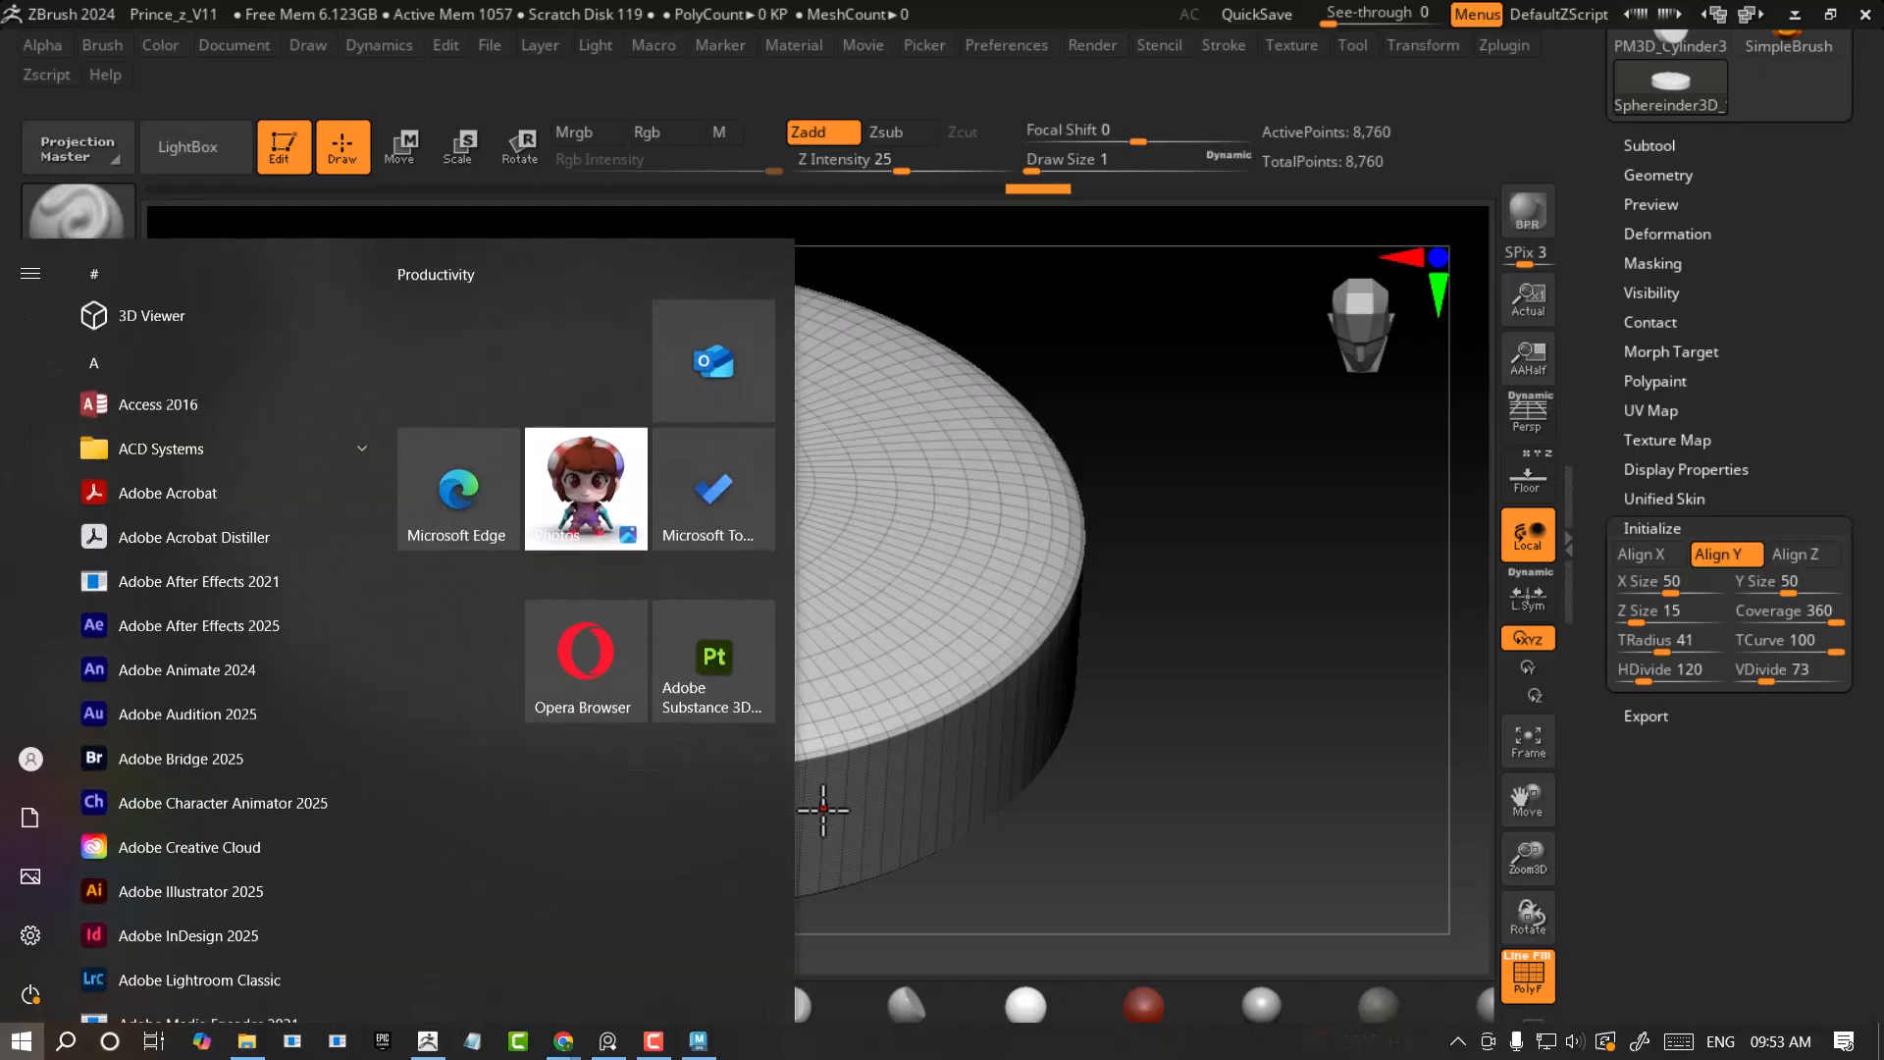
mouse_move(558, 1042)
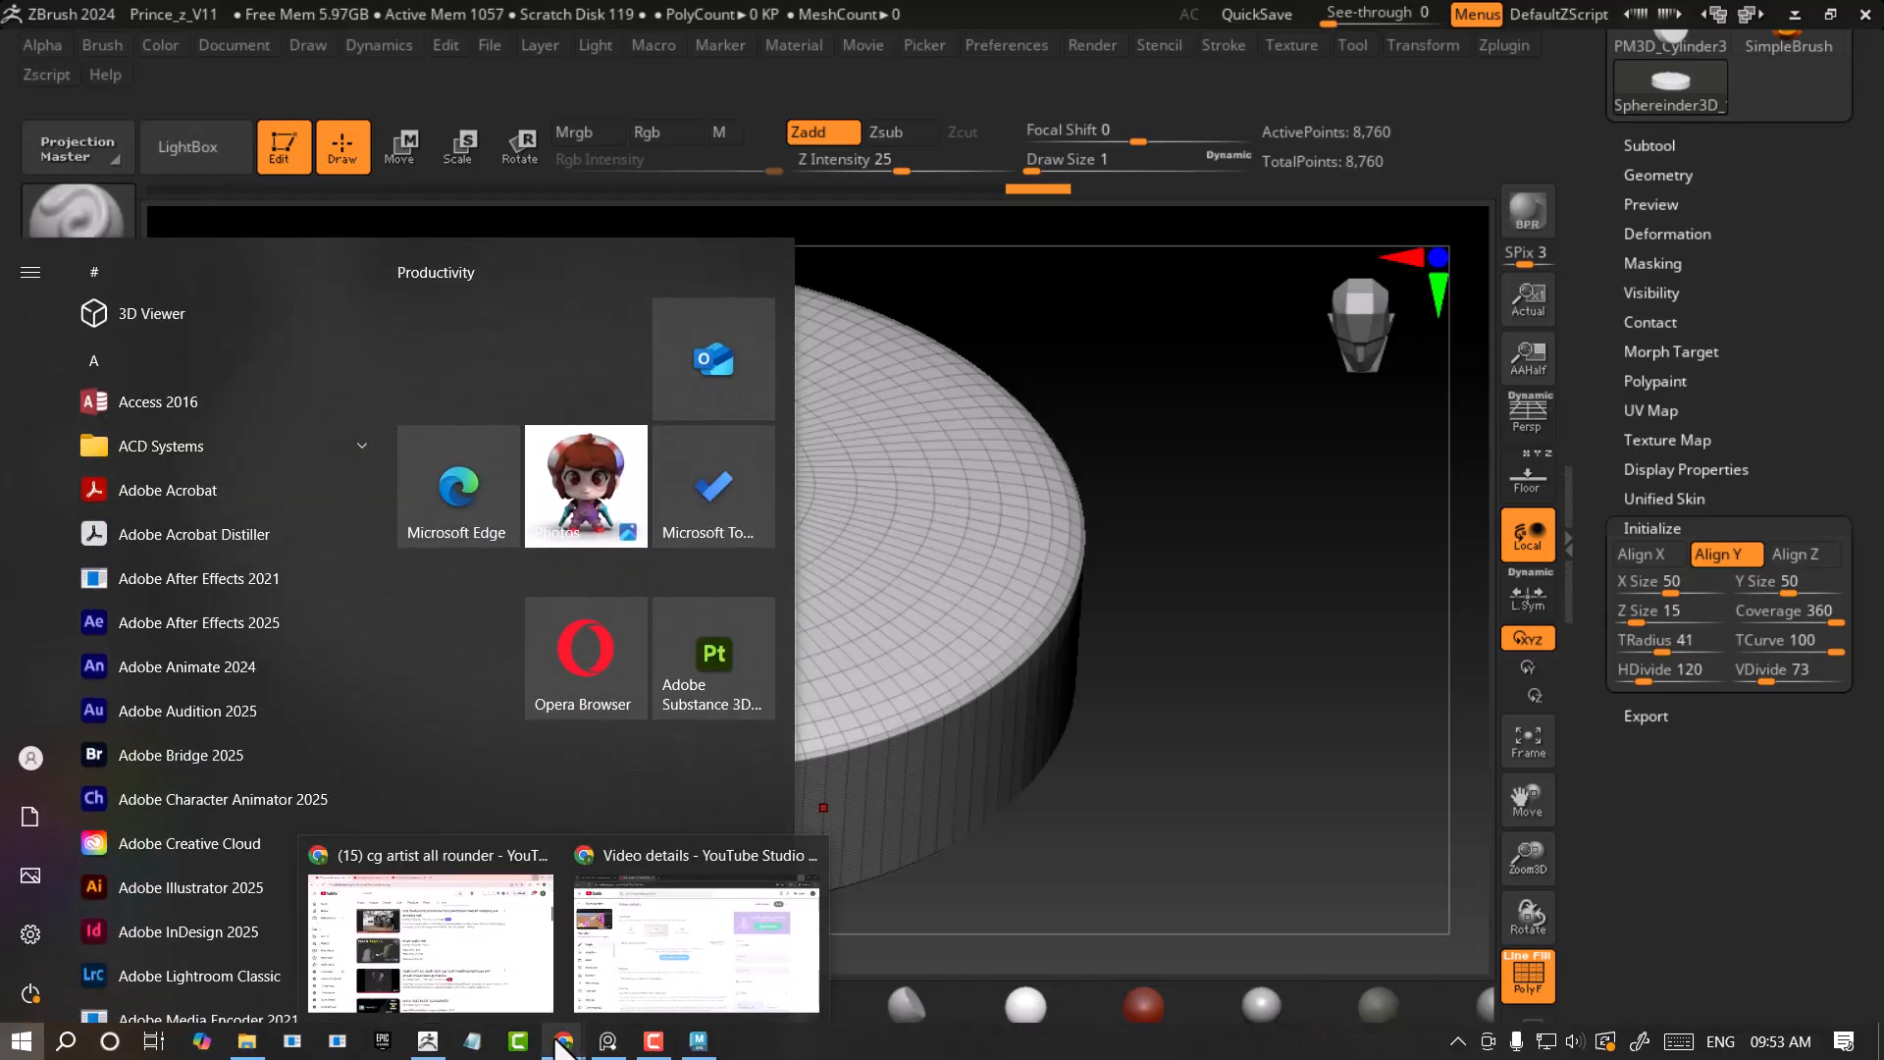
left_click(495, 971)
left_click(1001, 216)
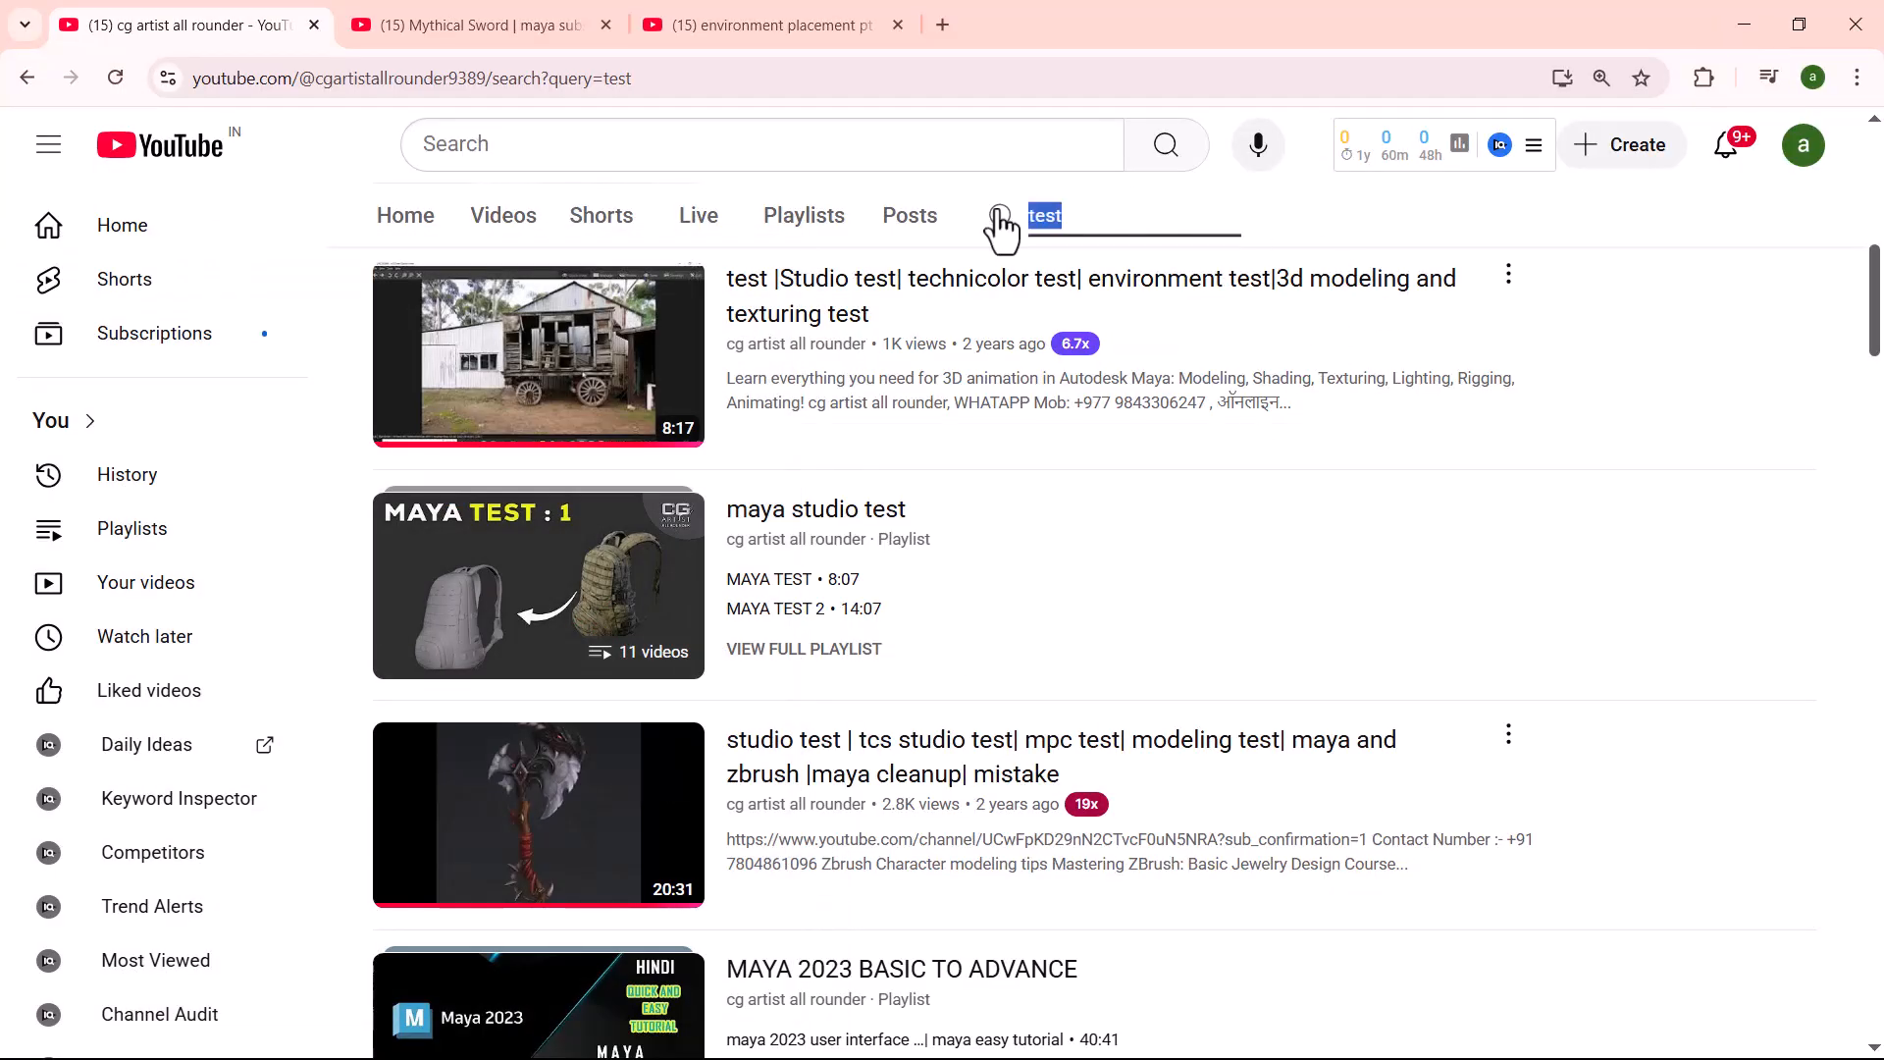
type("character")
key("Return")
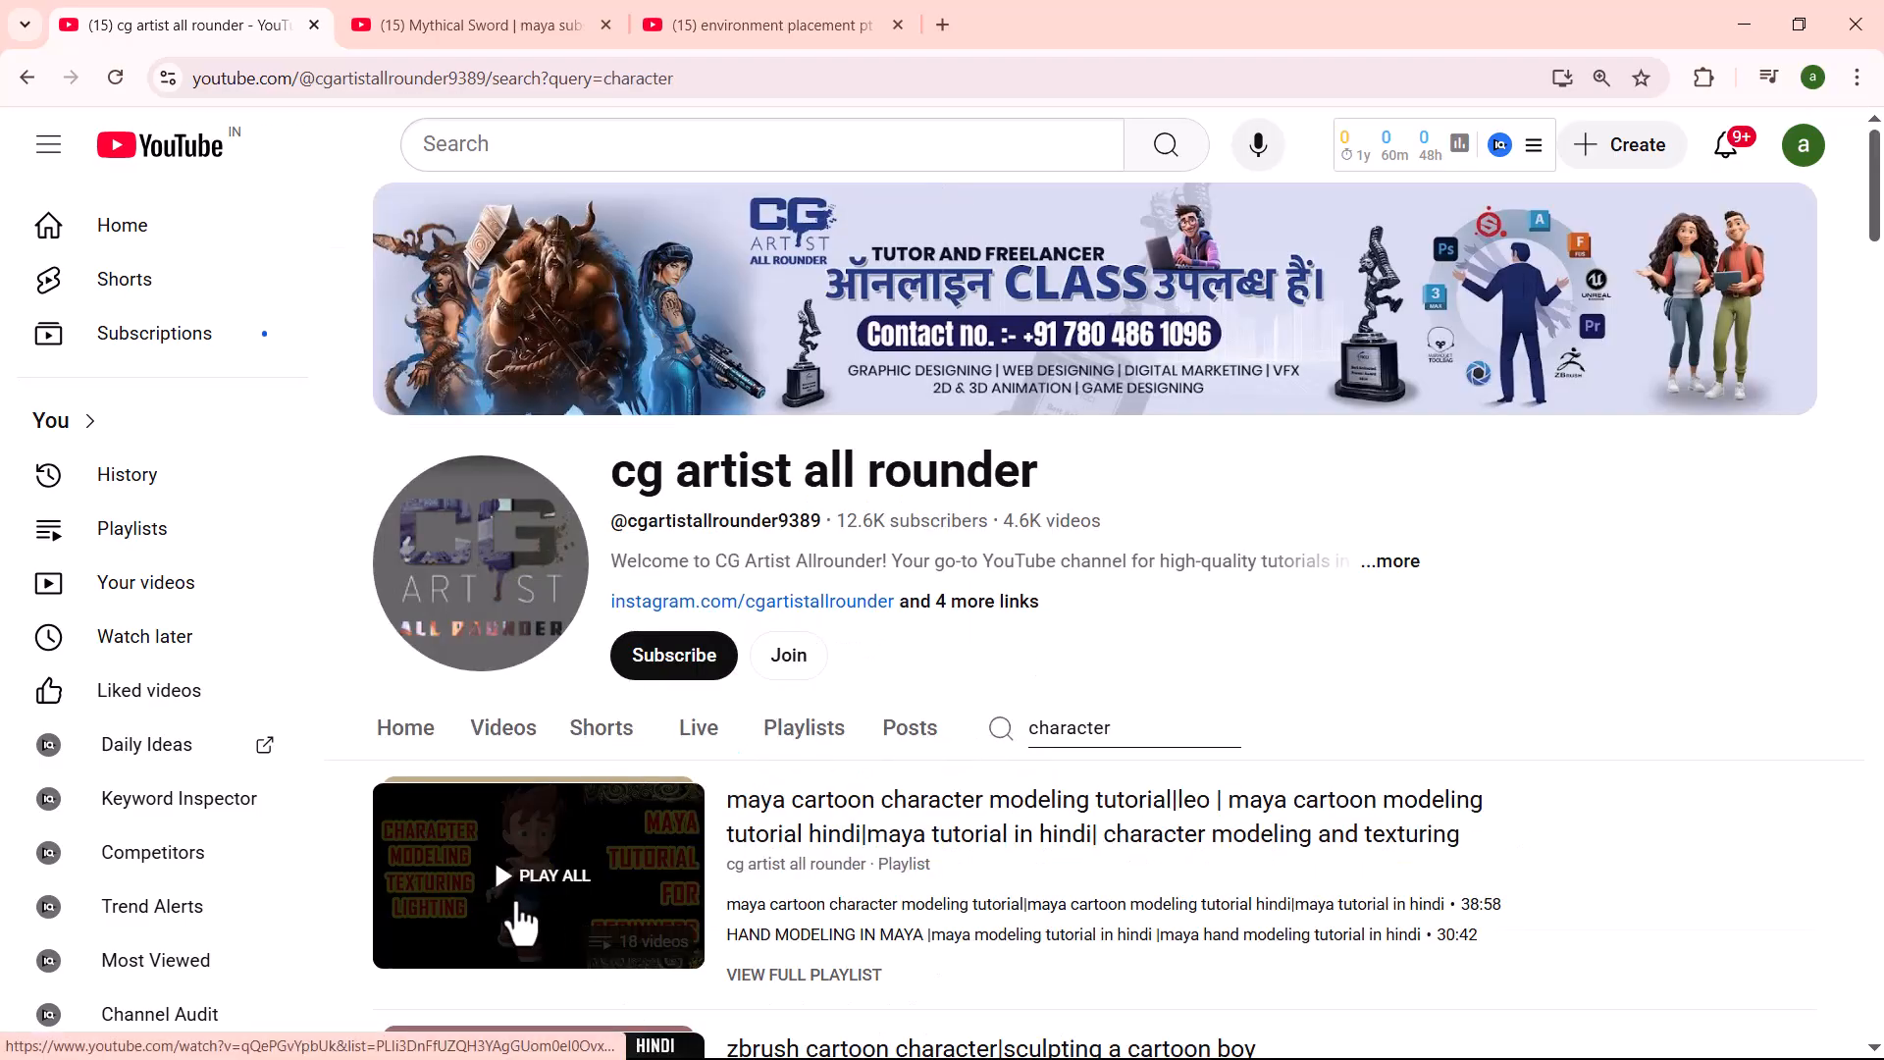
scroll(520, 923, "down", 2)
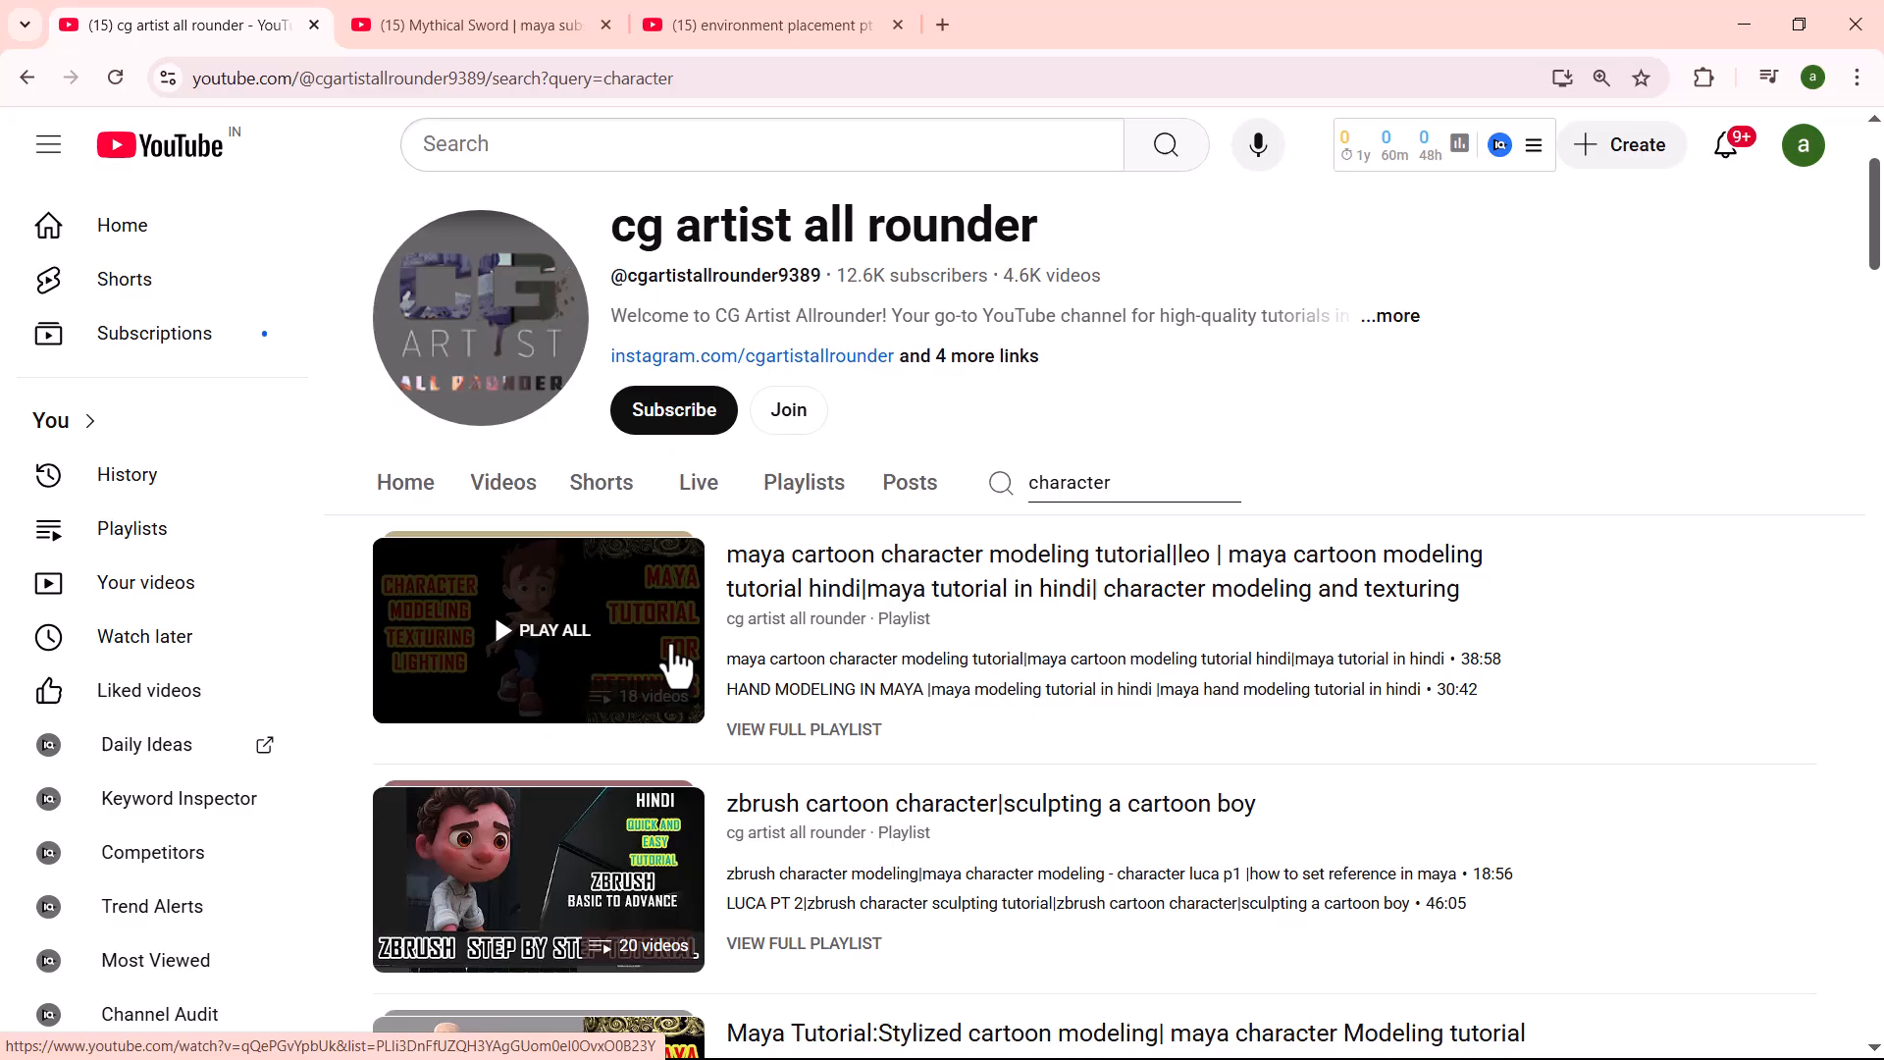
- Switch back to ZBrush, turn the flattened sphereinder to a straight side view and activate the Move gizmo
left_click(1745, 30)
left_click_drag(1169, 736, 1348, 631)
left_click(402, 147)
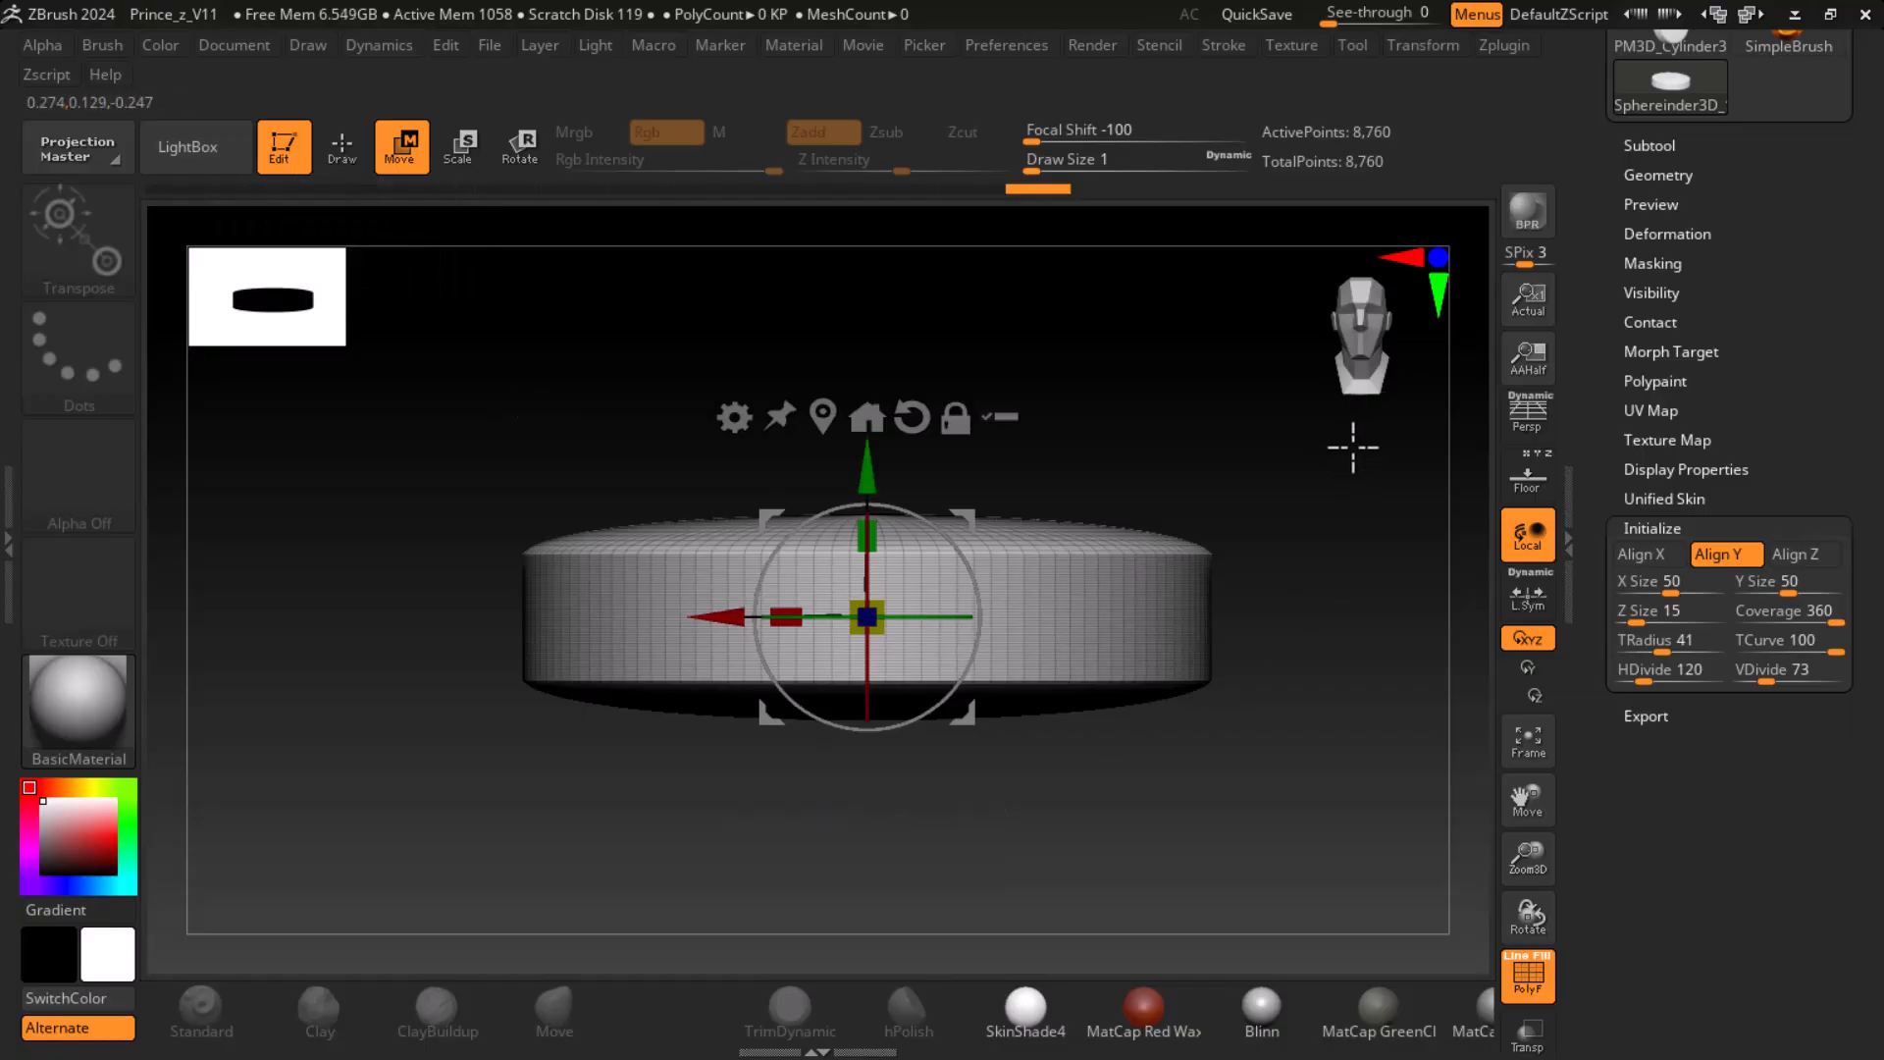
- Bring up the knight reference board over ZBrush to check the skirt's armour scales
key("super")
left_click(608, 1041)
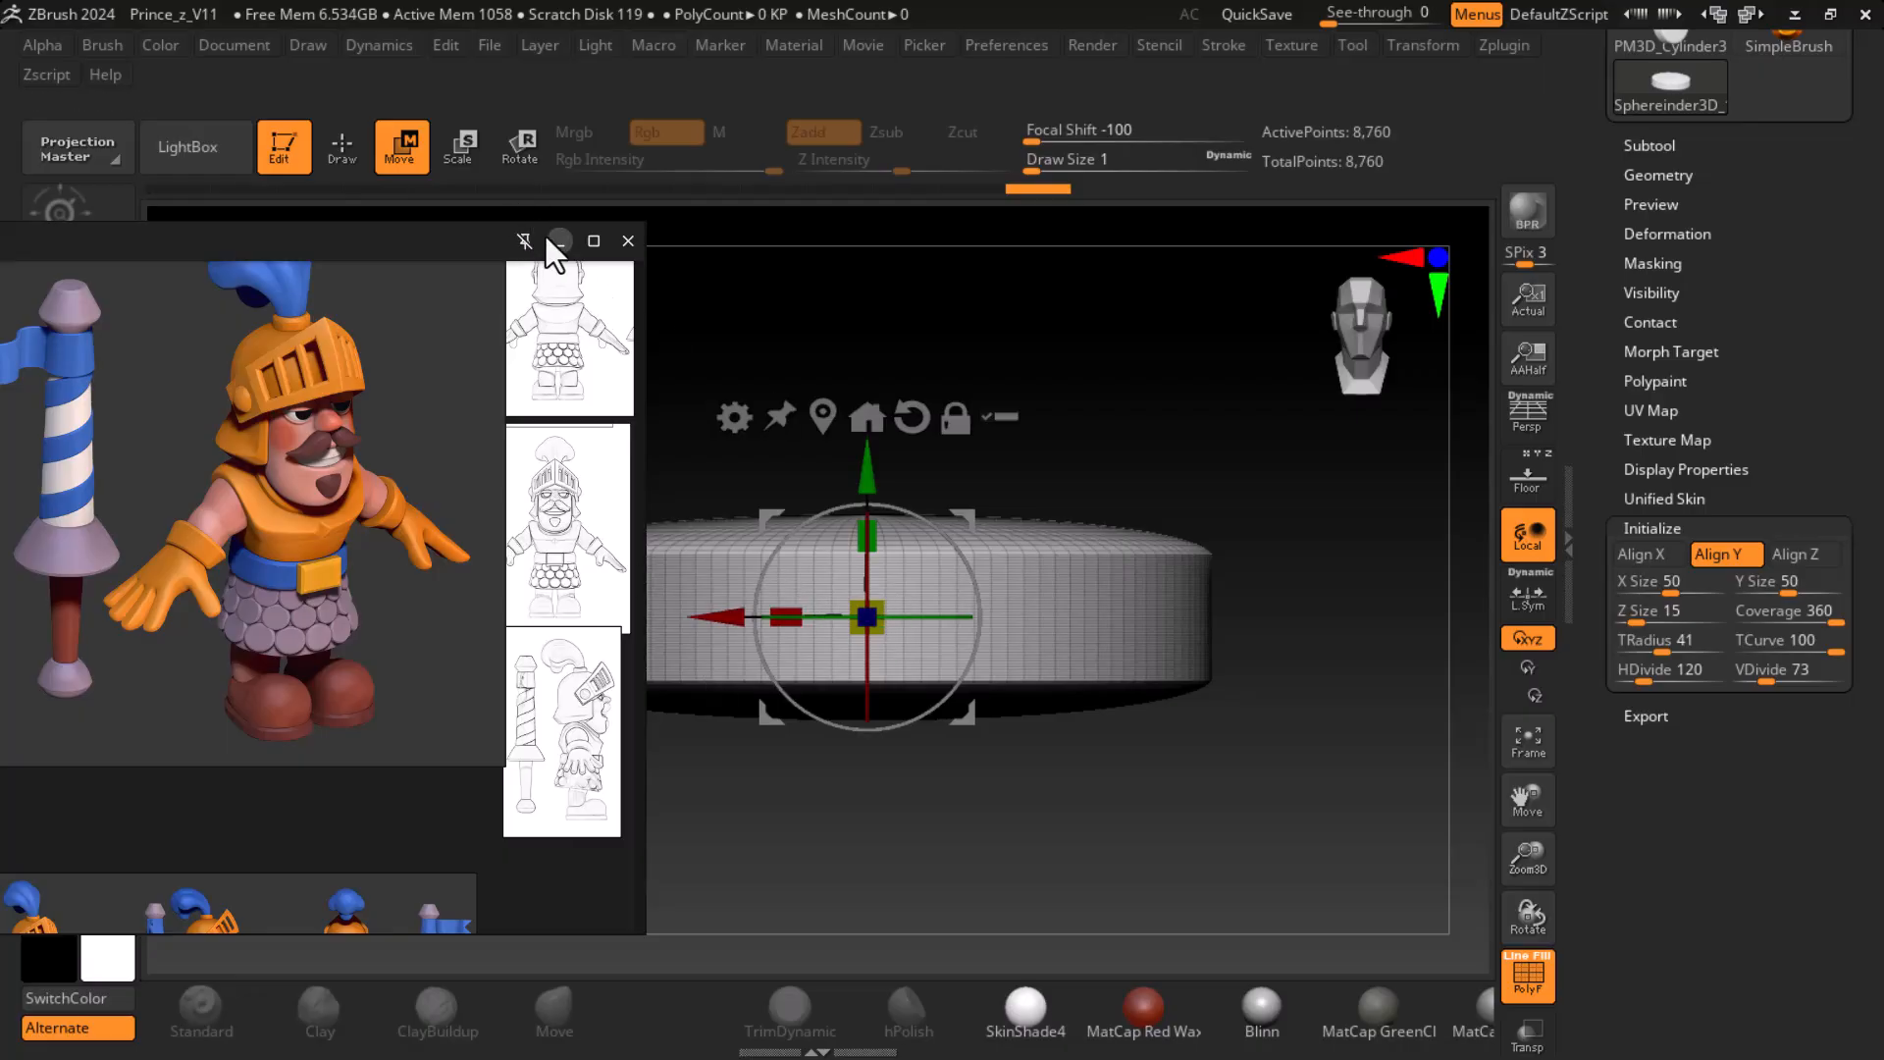
- Put away the knight reference board and set the sphereinder's TRadius to 22 while keeping it in side view
left_click(542, 236)
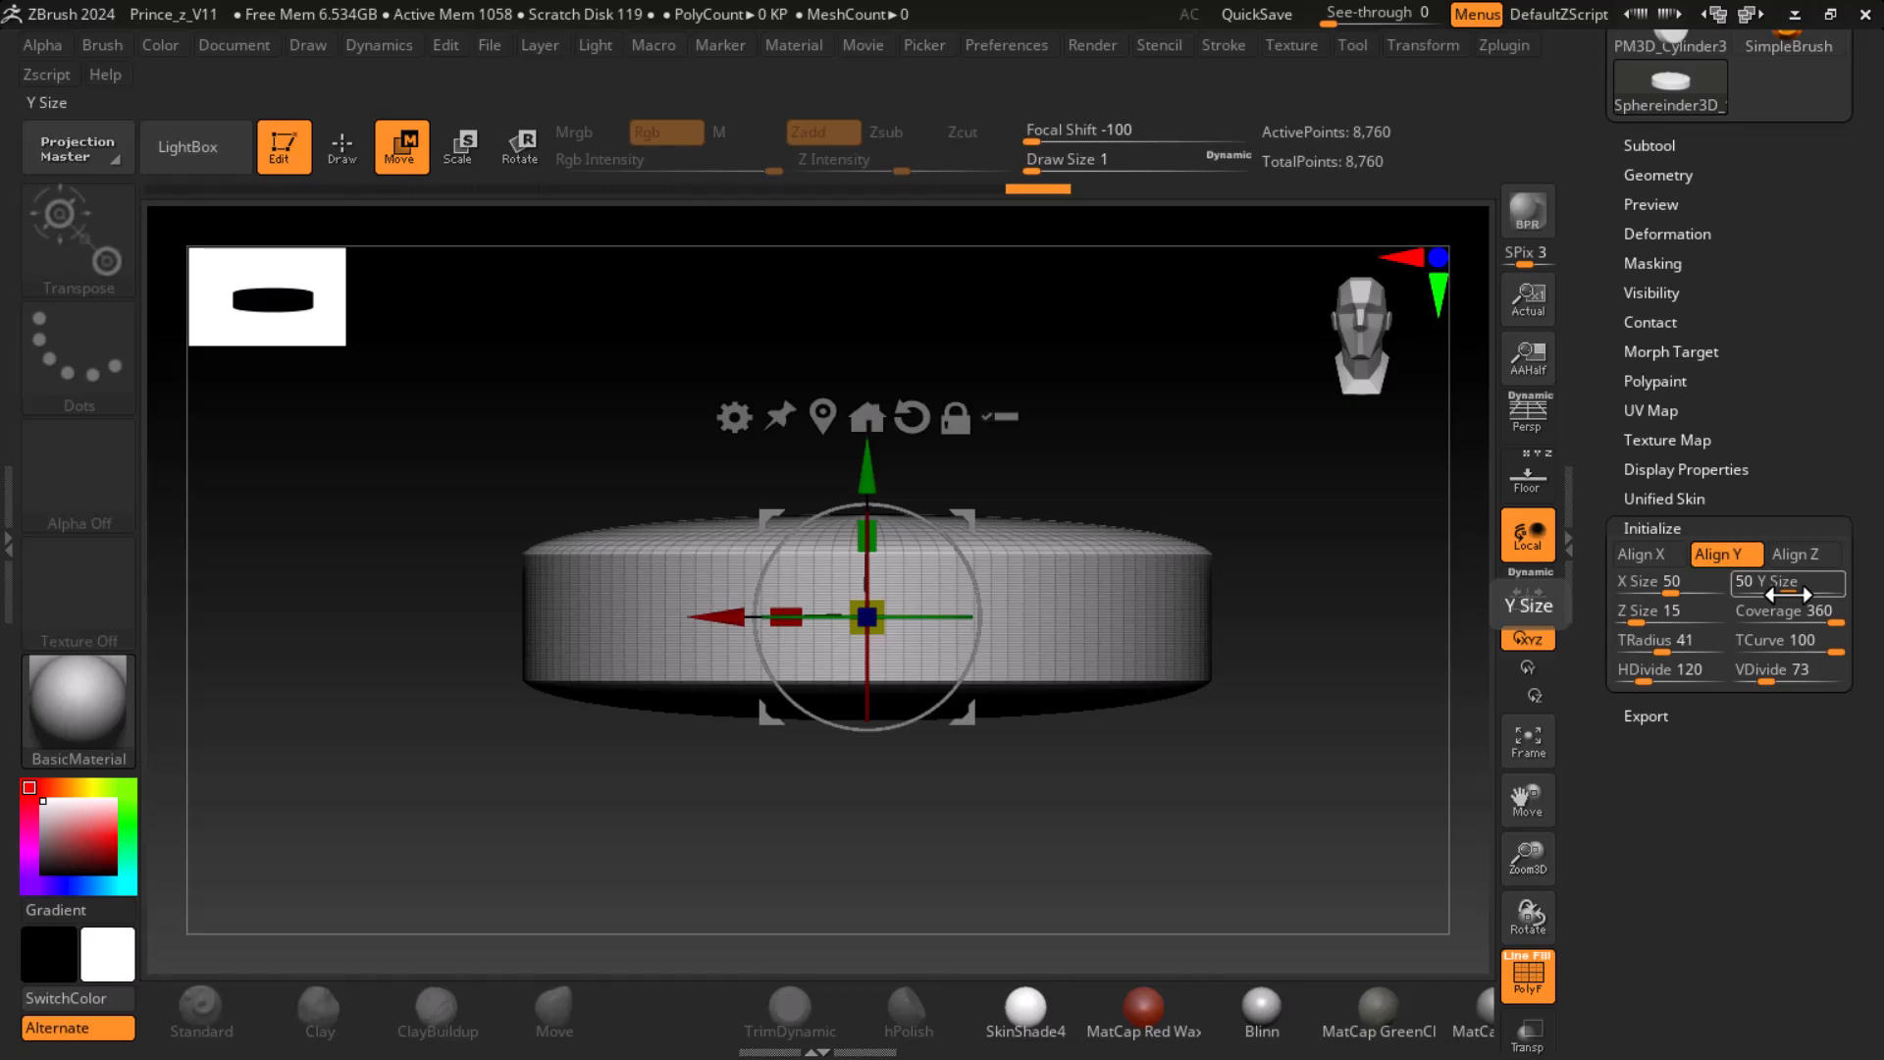
left_click_drag(1664, 651, 1639, 649)
right_click_drag(1376, 672, 1375, 700, "ctrl")
right_click_drag(1411, 639, 1375, 699, "alt")
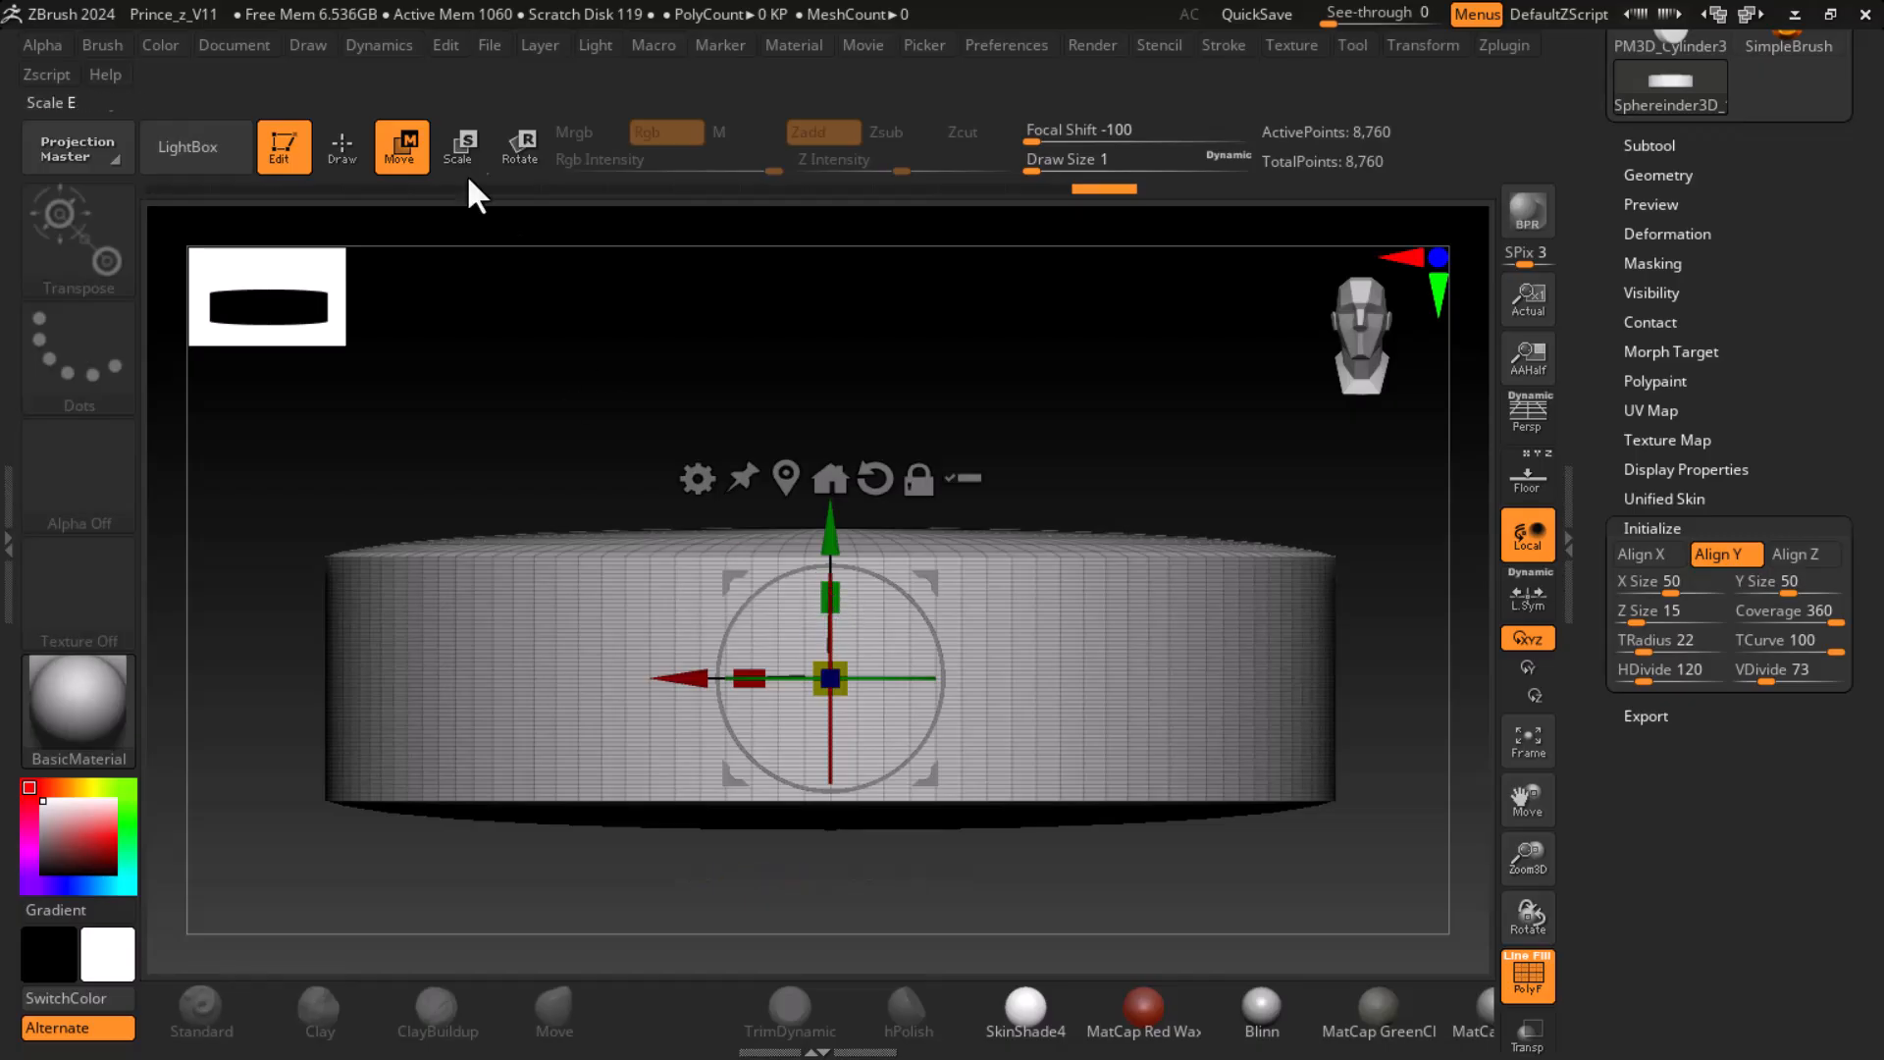
- Rotate the sphereinder upright with the gizmo, return to Draw mode and compare its surface with and without the polyframe
left_click(520, 148)
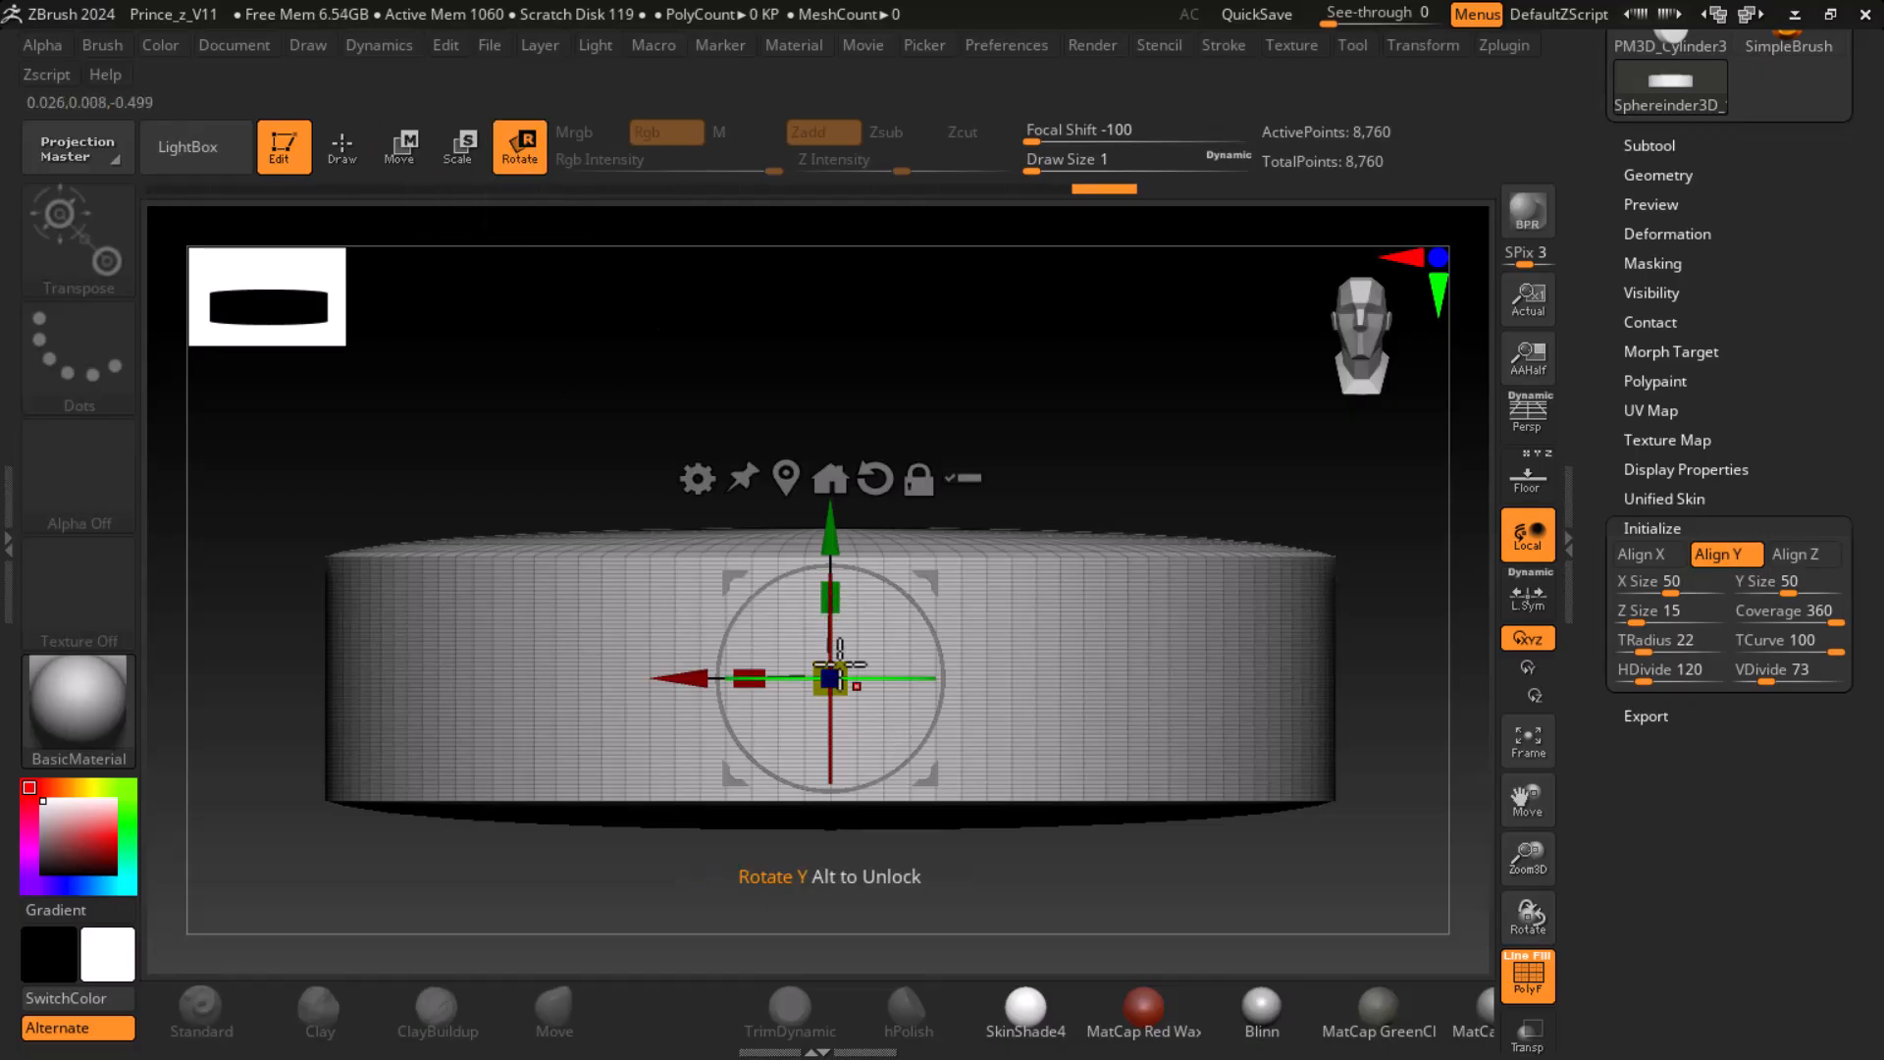
left_click_drag(828, 638, 814, 803)
left_click_drag(1387, 841, 1363, 694, "alt")
key("q")
mouse_move(1217, 787)
left_mouse_down()
mouse_move(1279, 740)
mouse_move(1324, 831)
left_mouse_up()
key("shift+f")
key("shift+f")
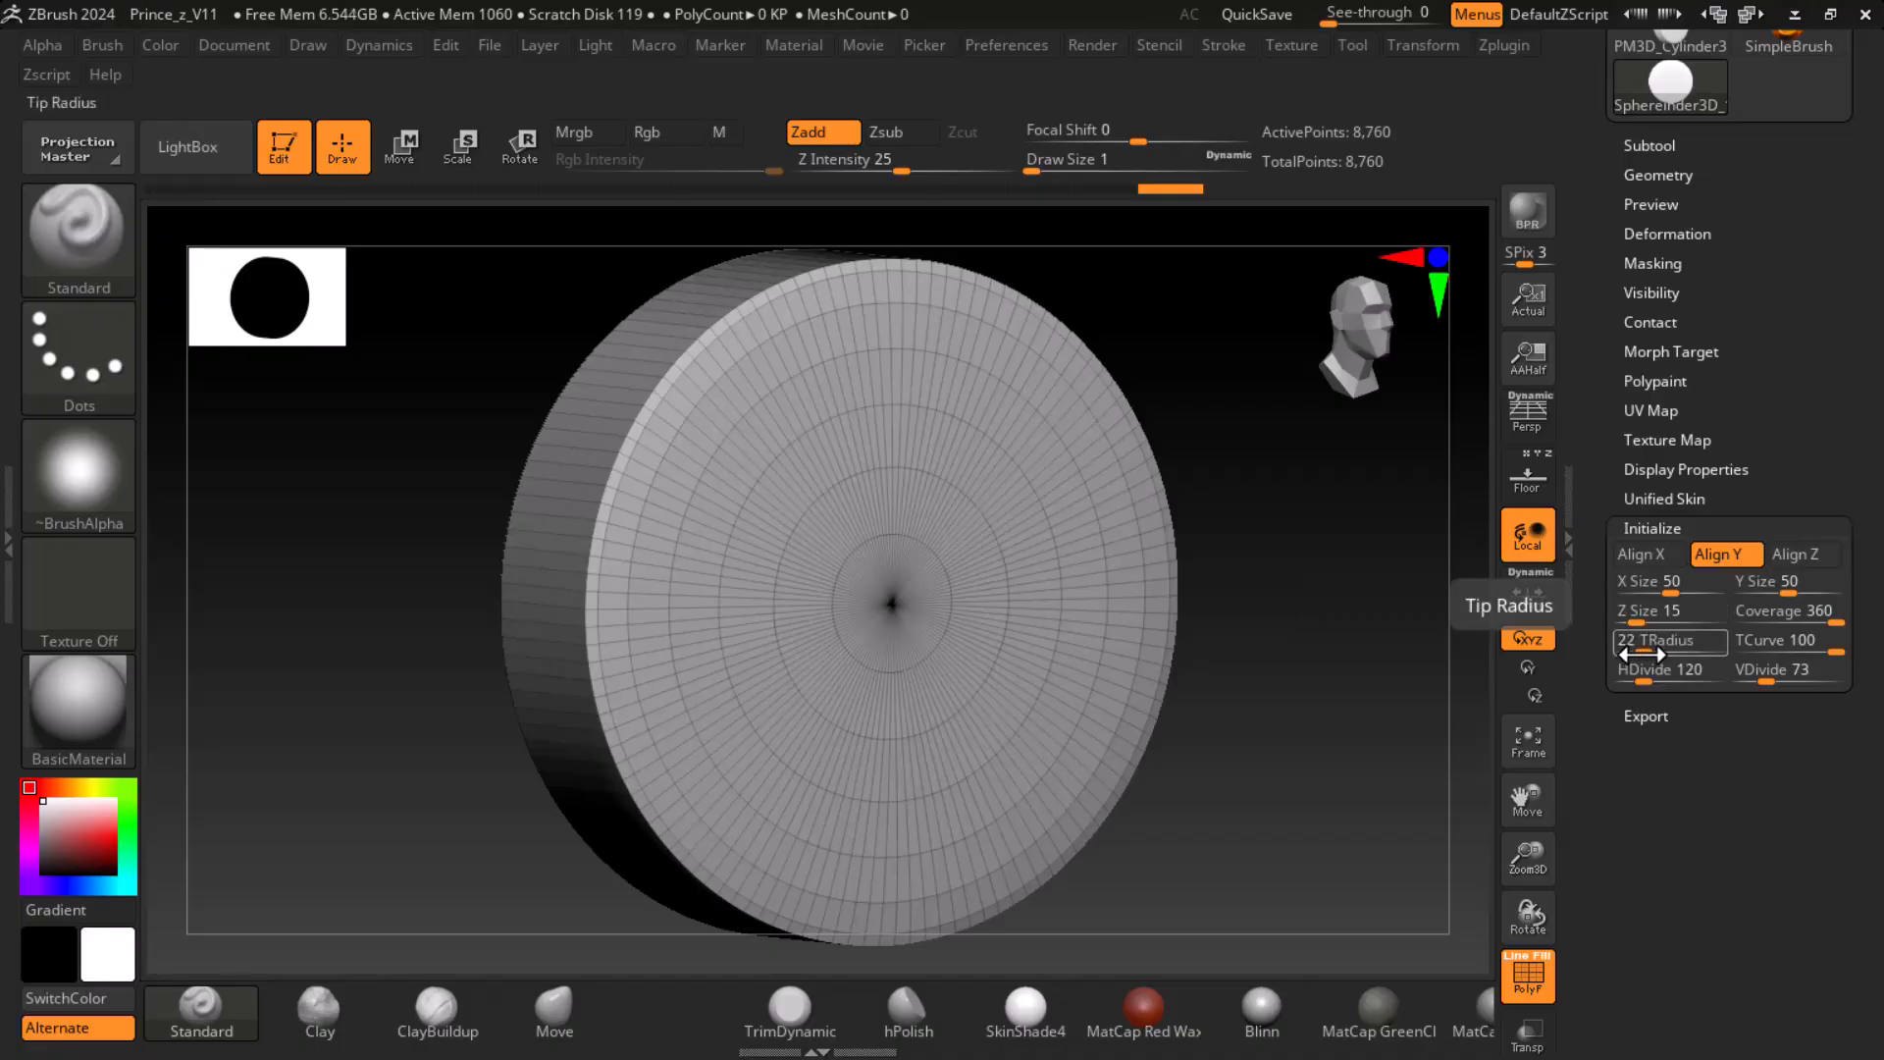
- Raise the sphereinder's TRadius to 27 and turn off the polyframe to judge the rim
left_click_drag(1644, 655, 1647, 655)
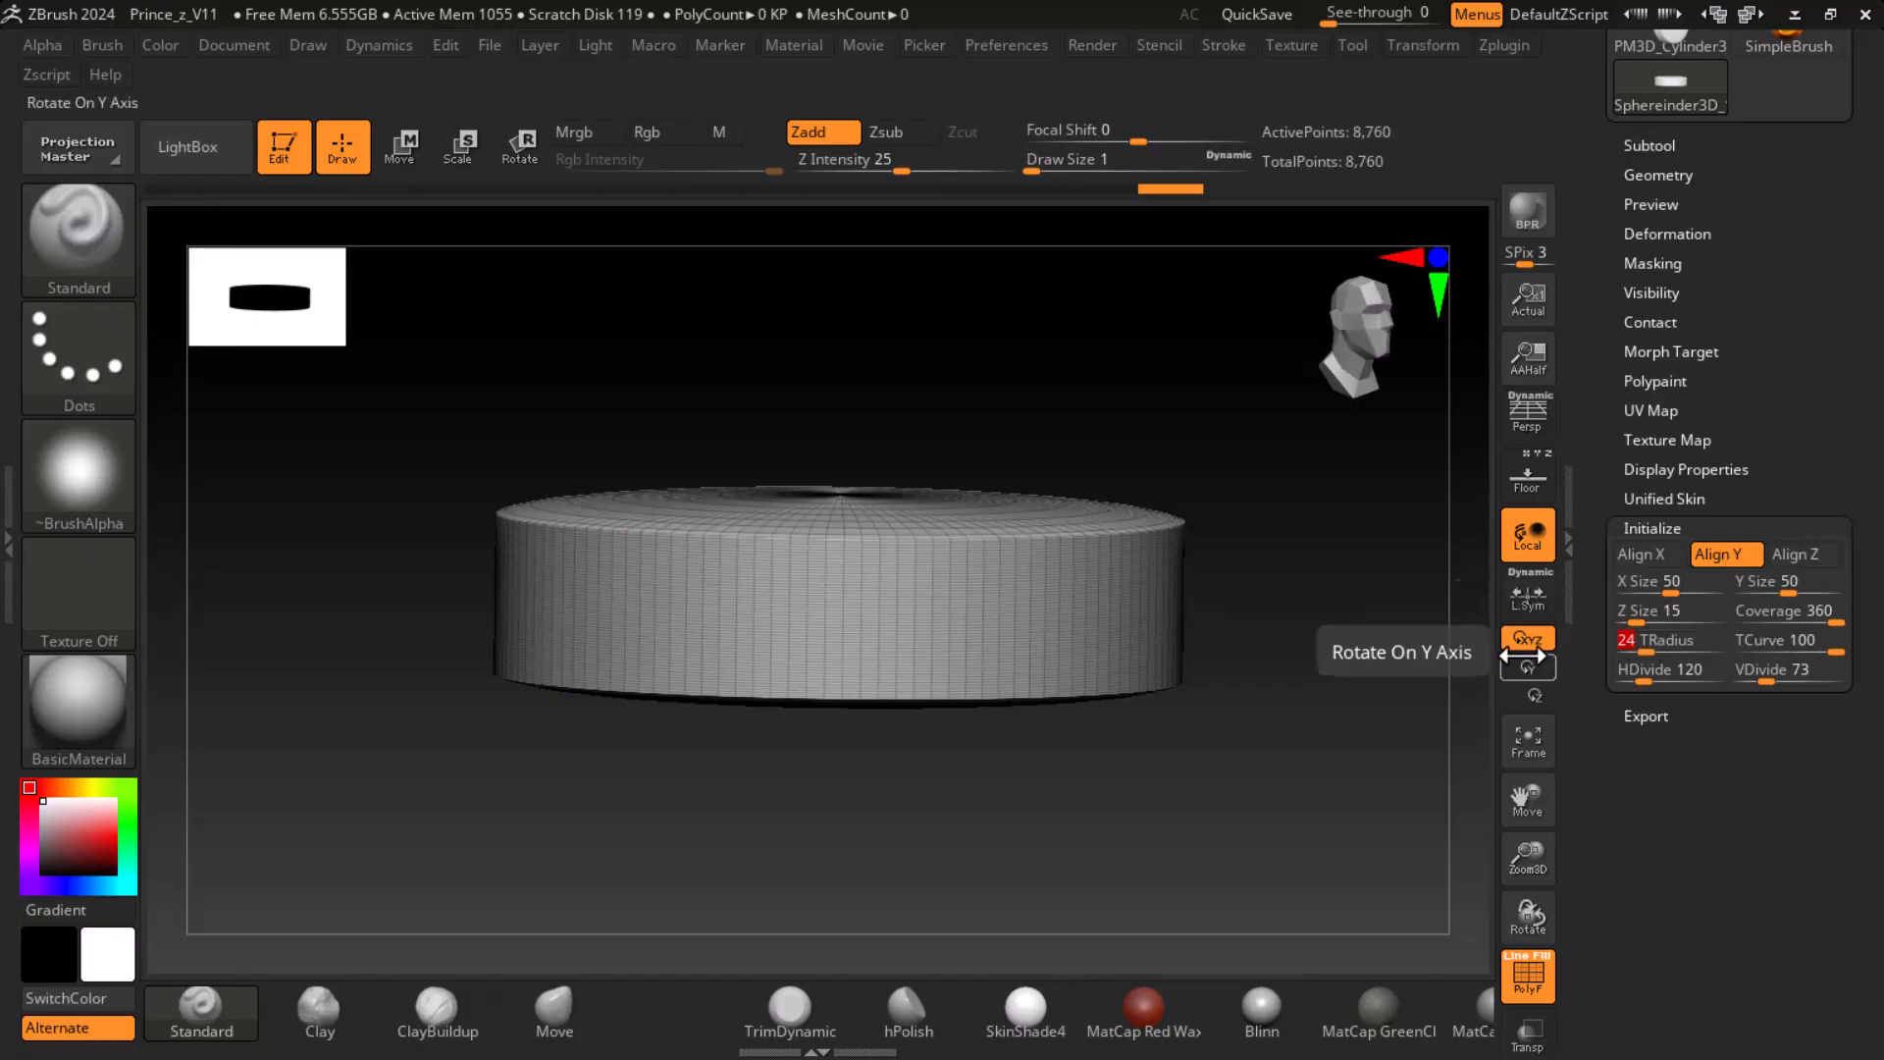
left_click_drag(1418, 615, 1433, 746)
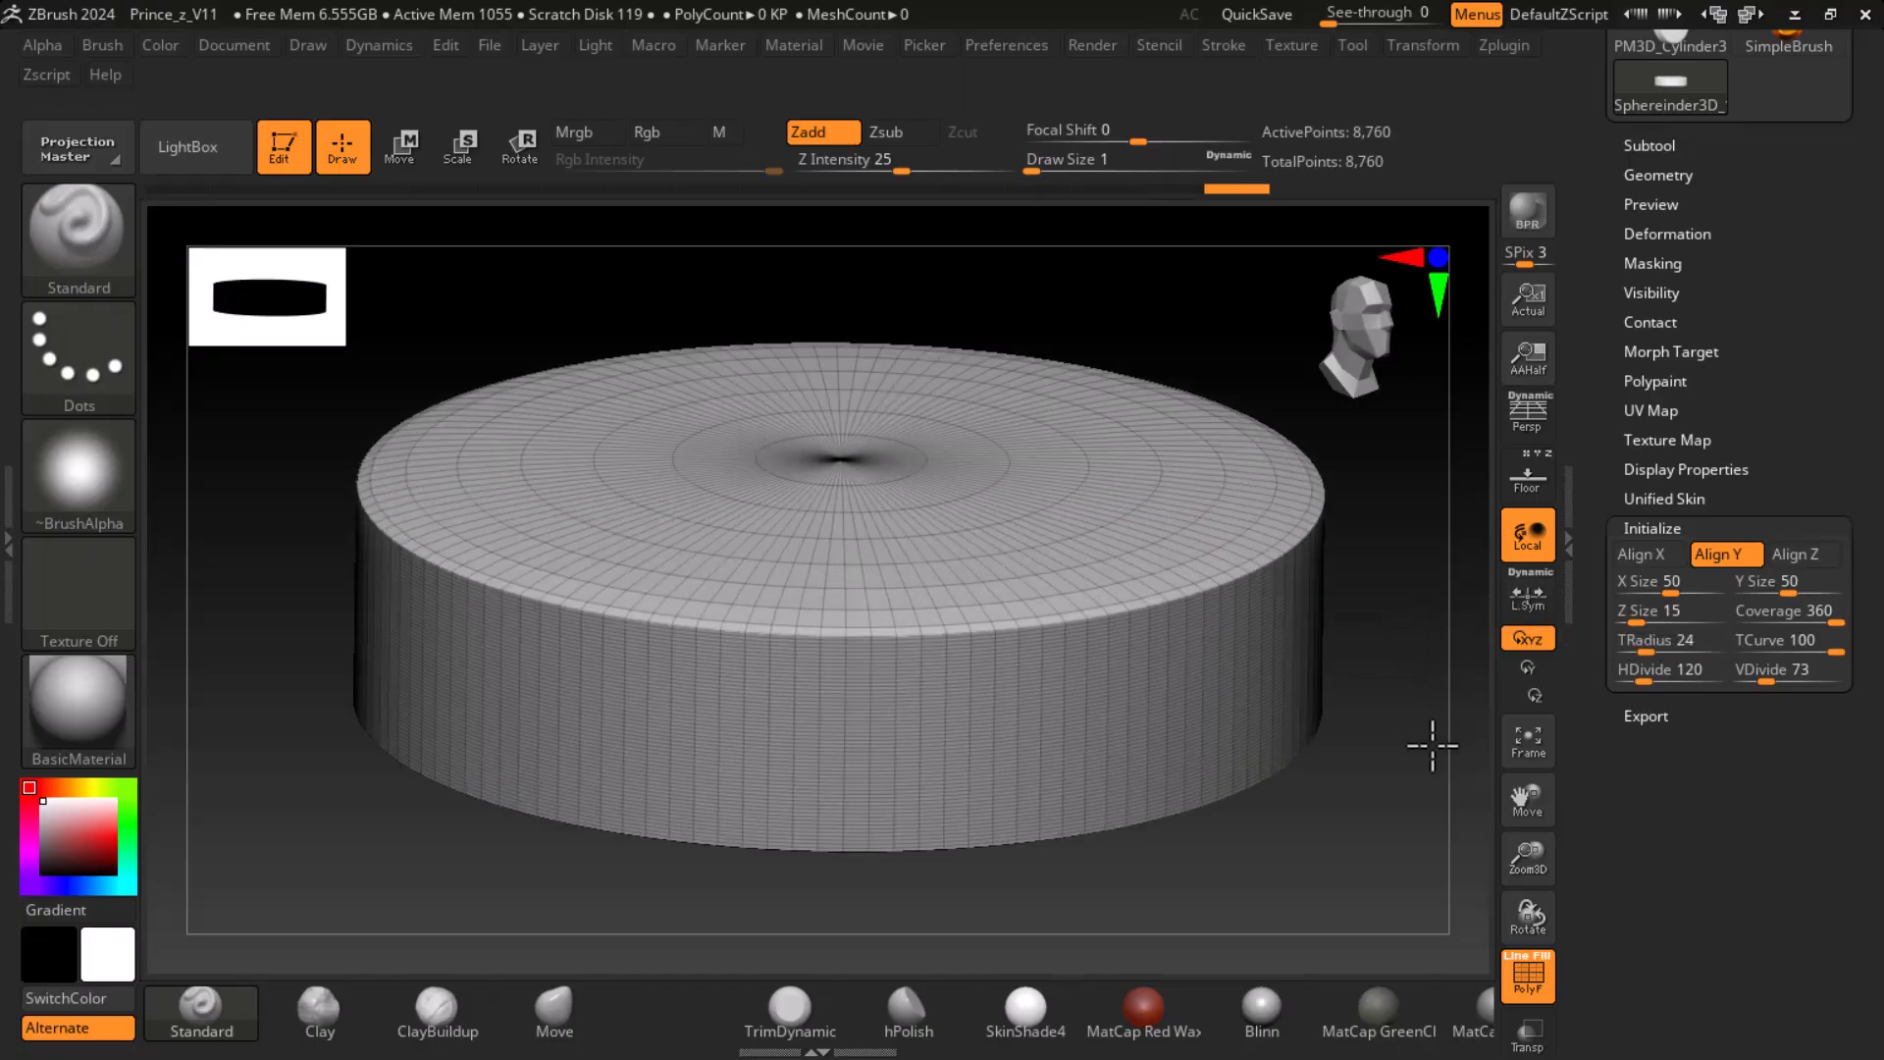
left_click_drag(1645, 654, 1649, 653)
key("shift+f")
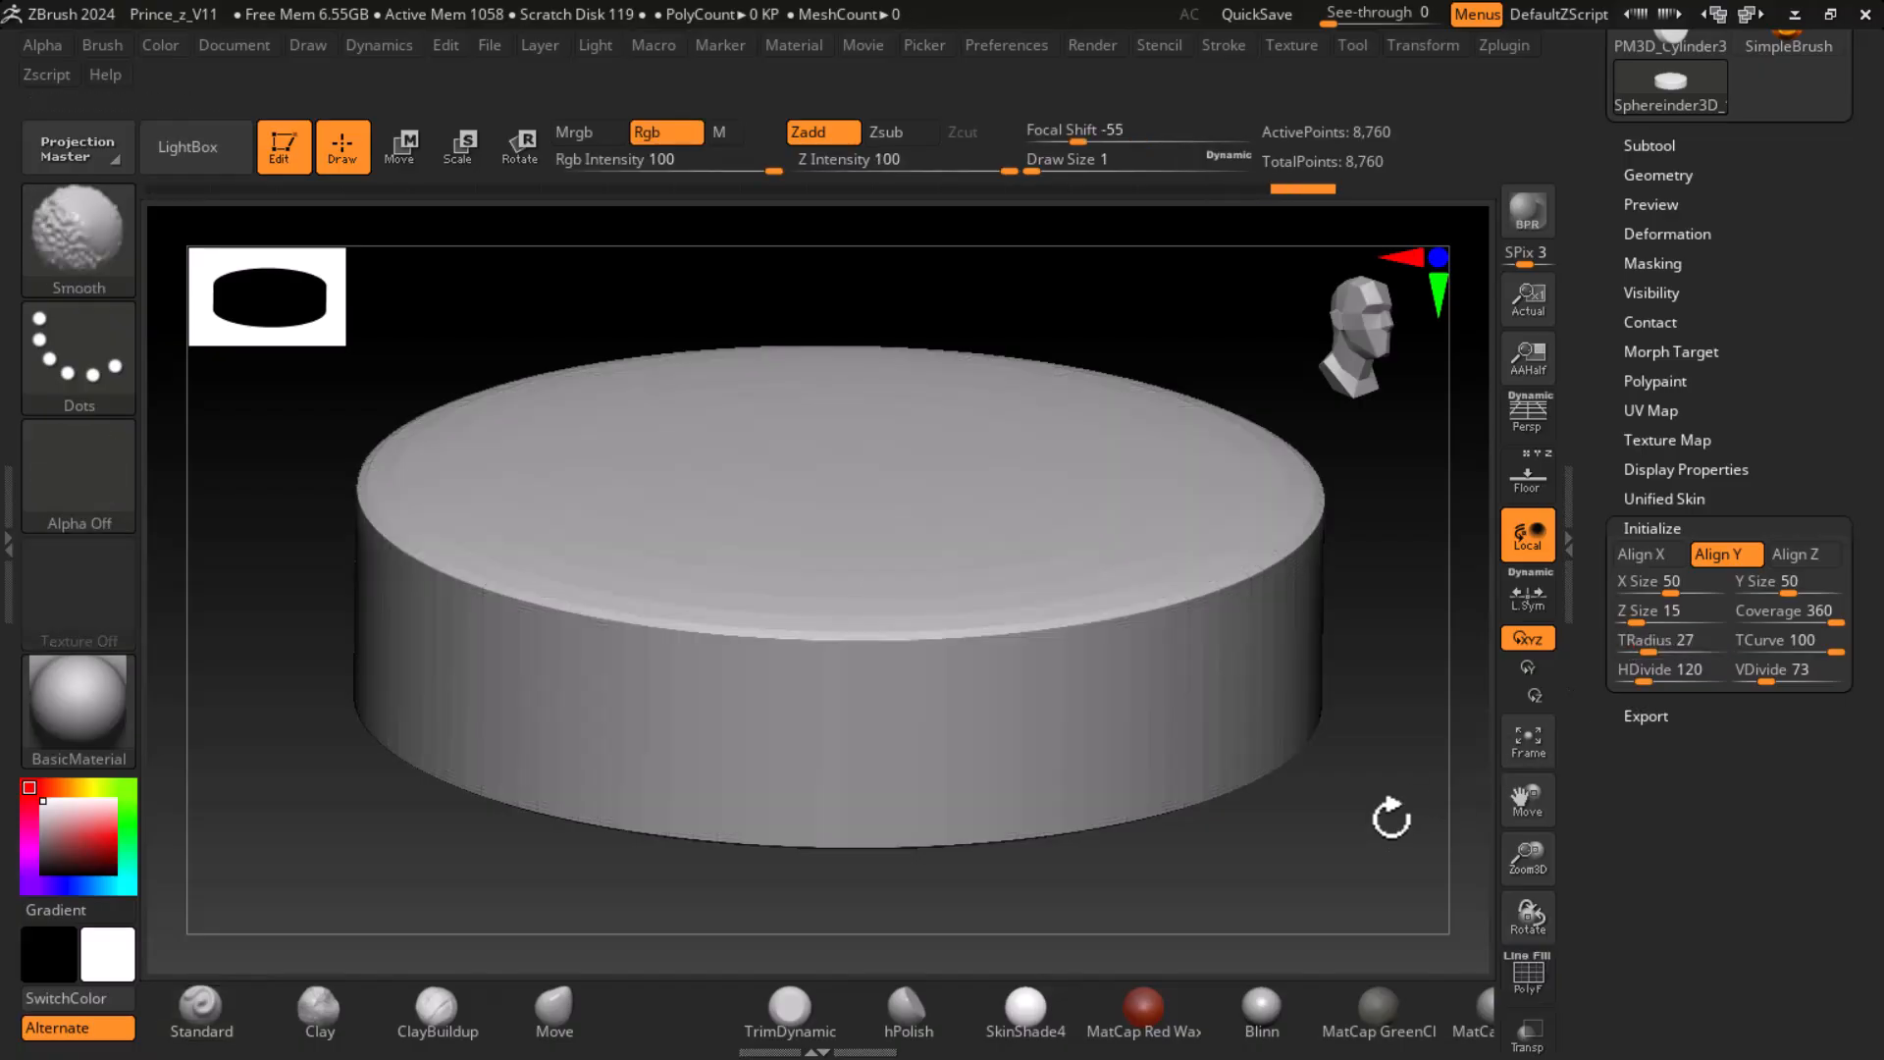
left_click_drag(1402, 797, 1400, 831)
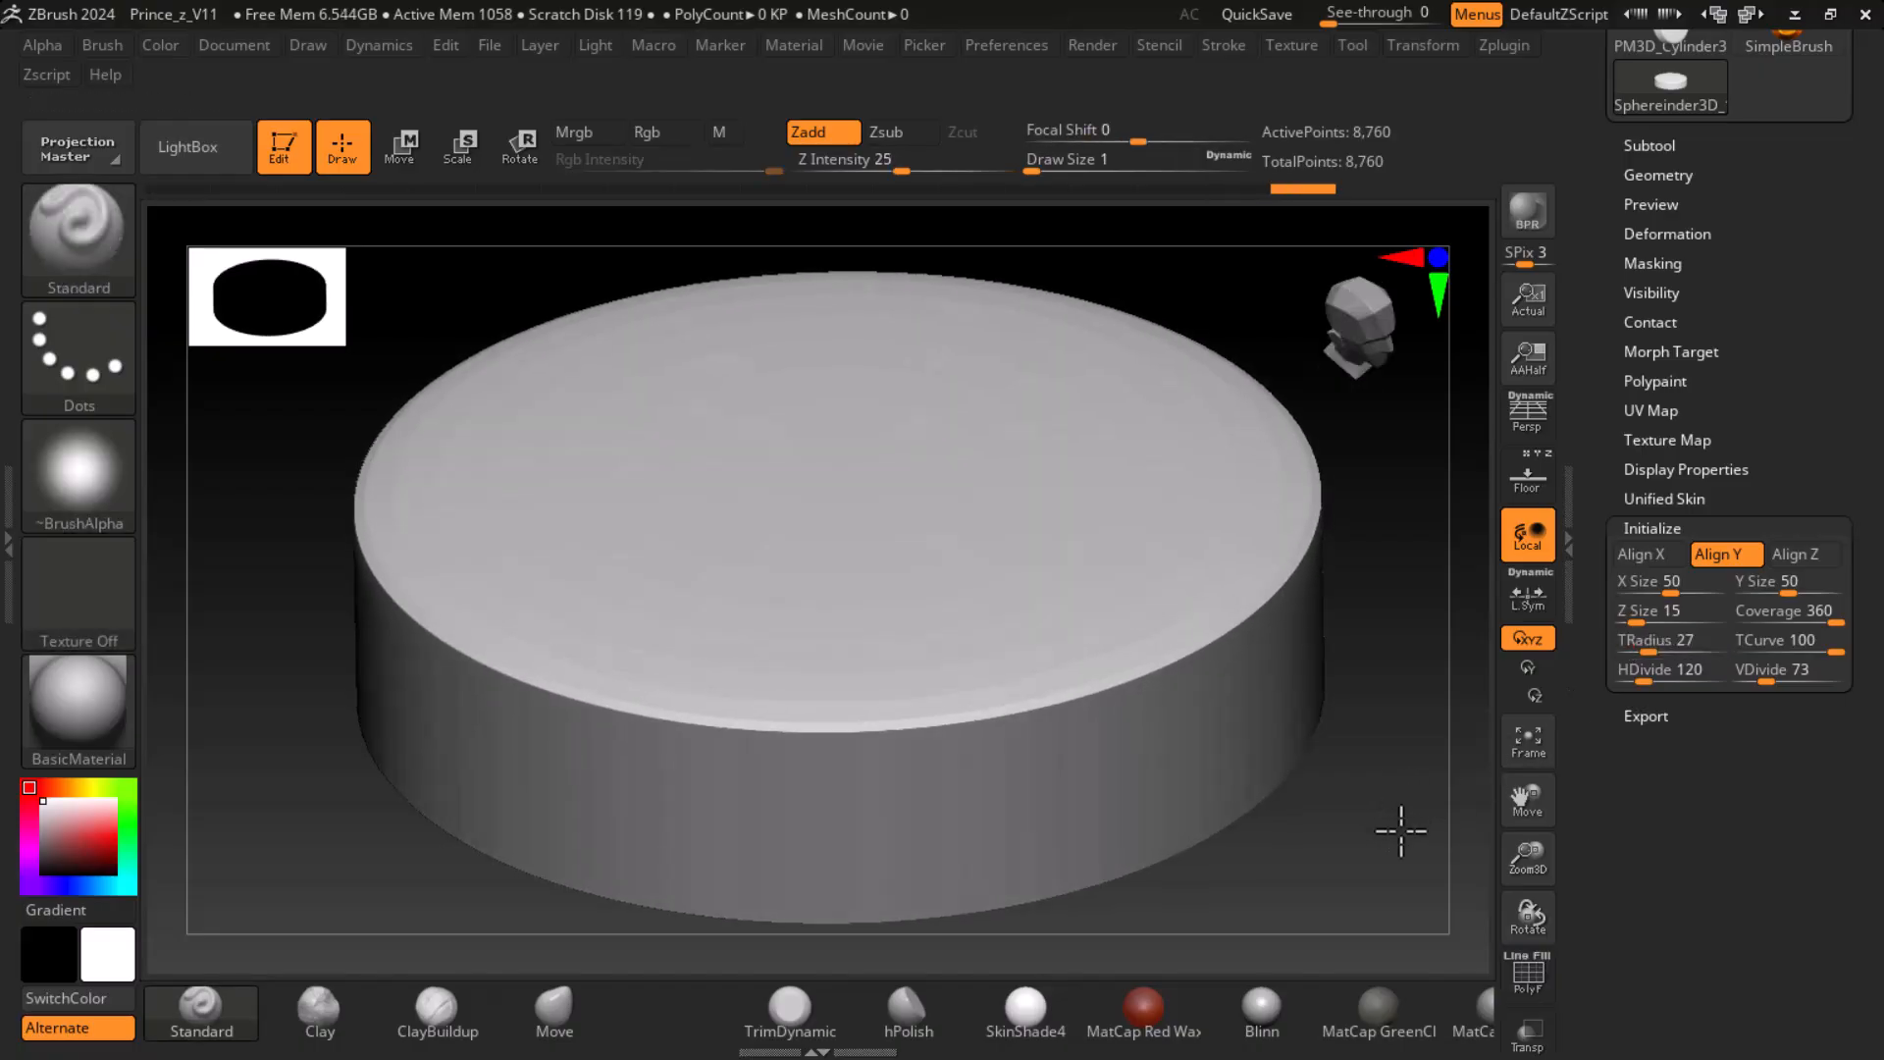
- Round the disc's rim with a TRadius of 47 and refine its side with an HDivide of 192
left_click_drag(1649, 653, 1666, 650)
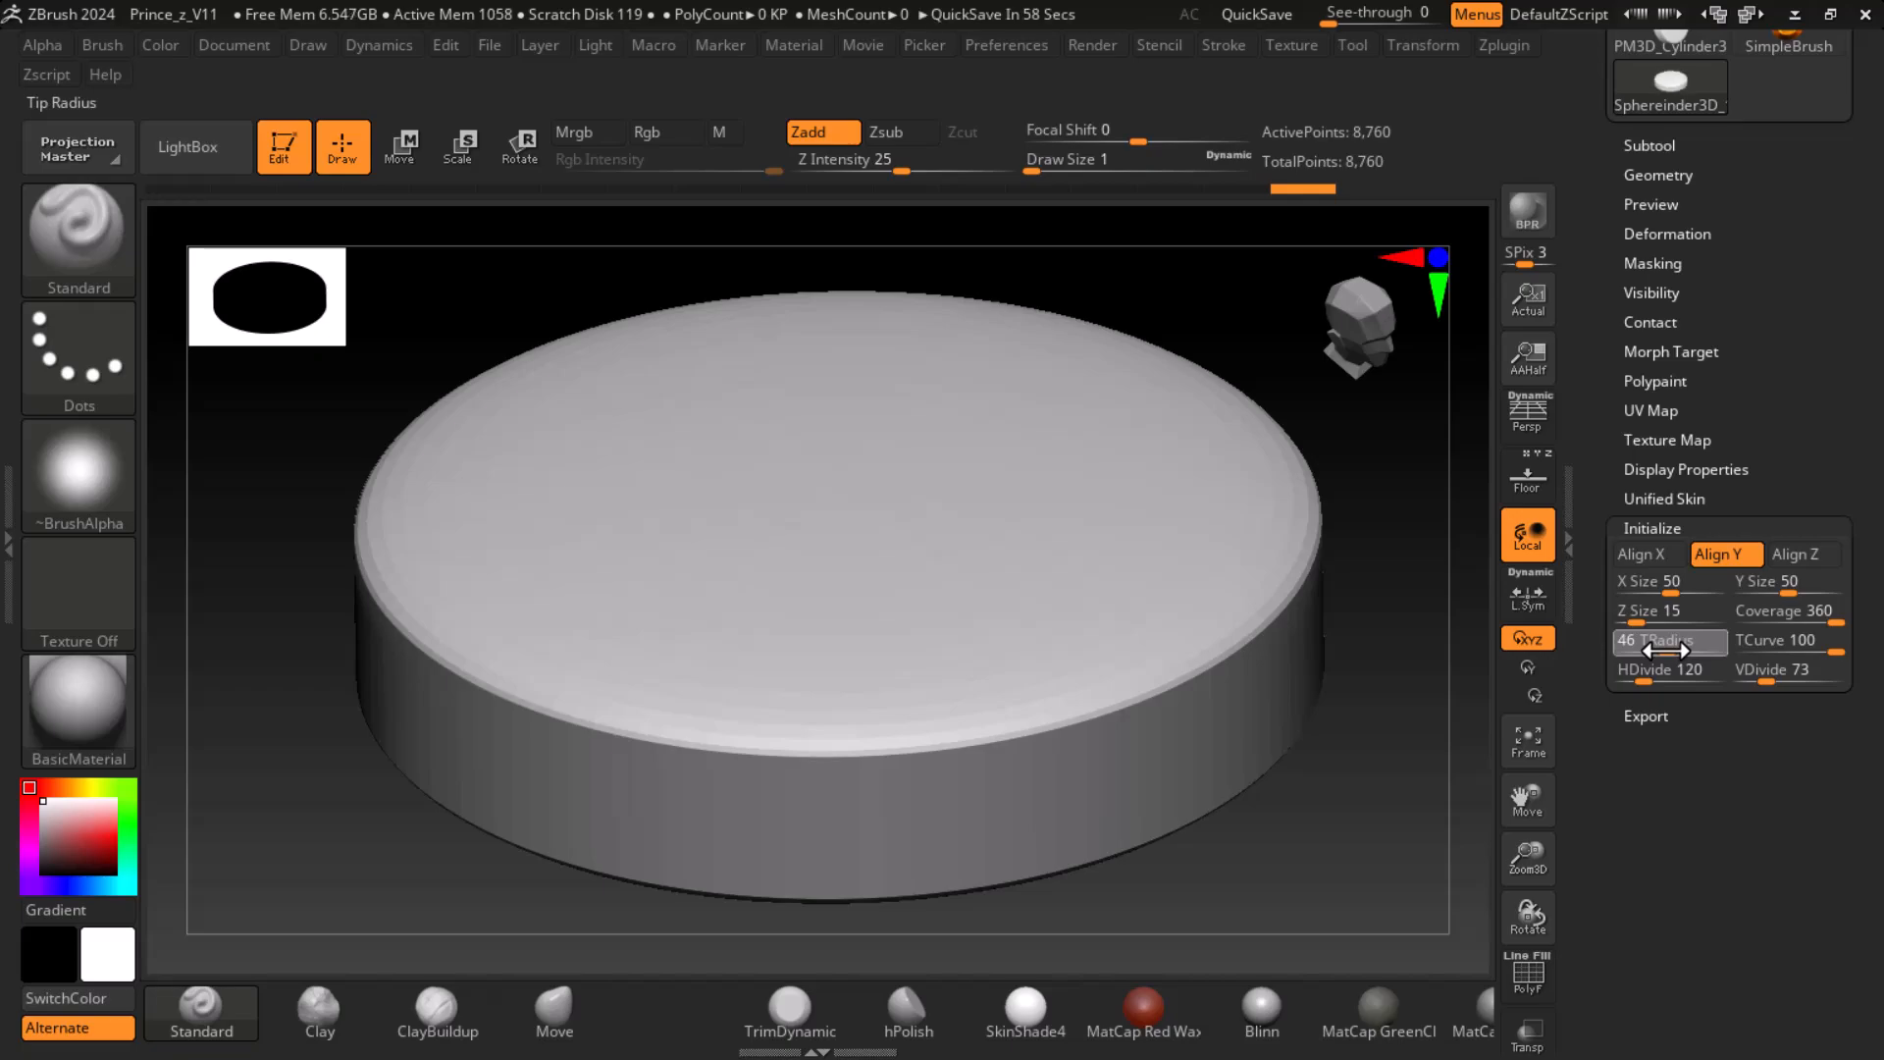
left_click_drag(1665, 649, 1668, 652)
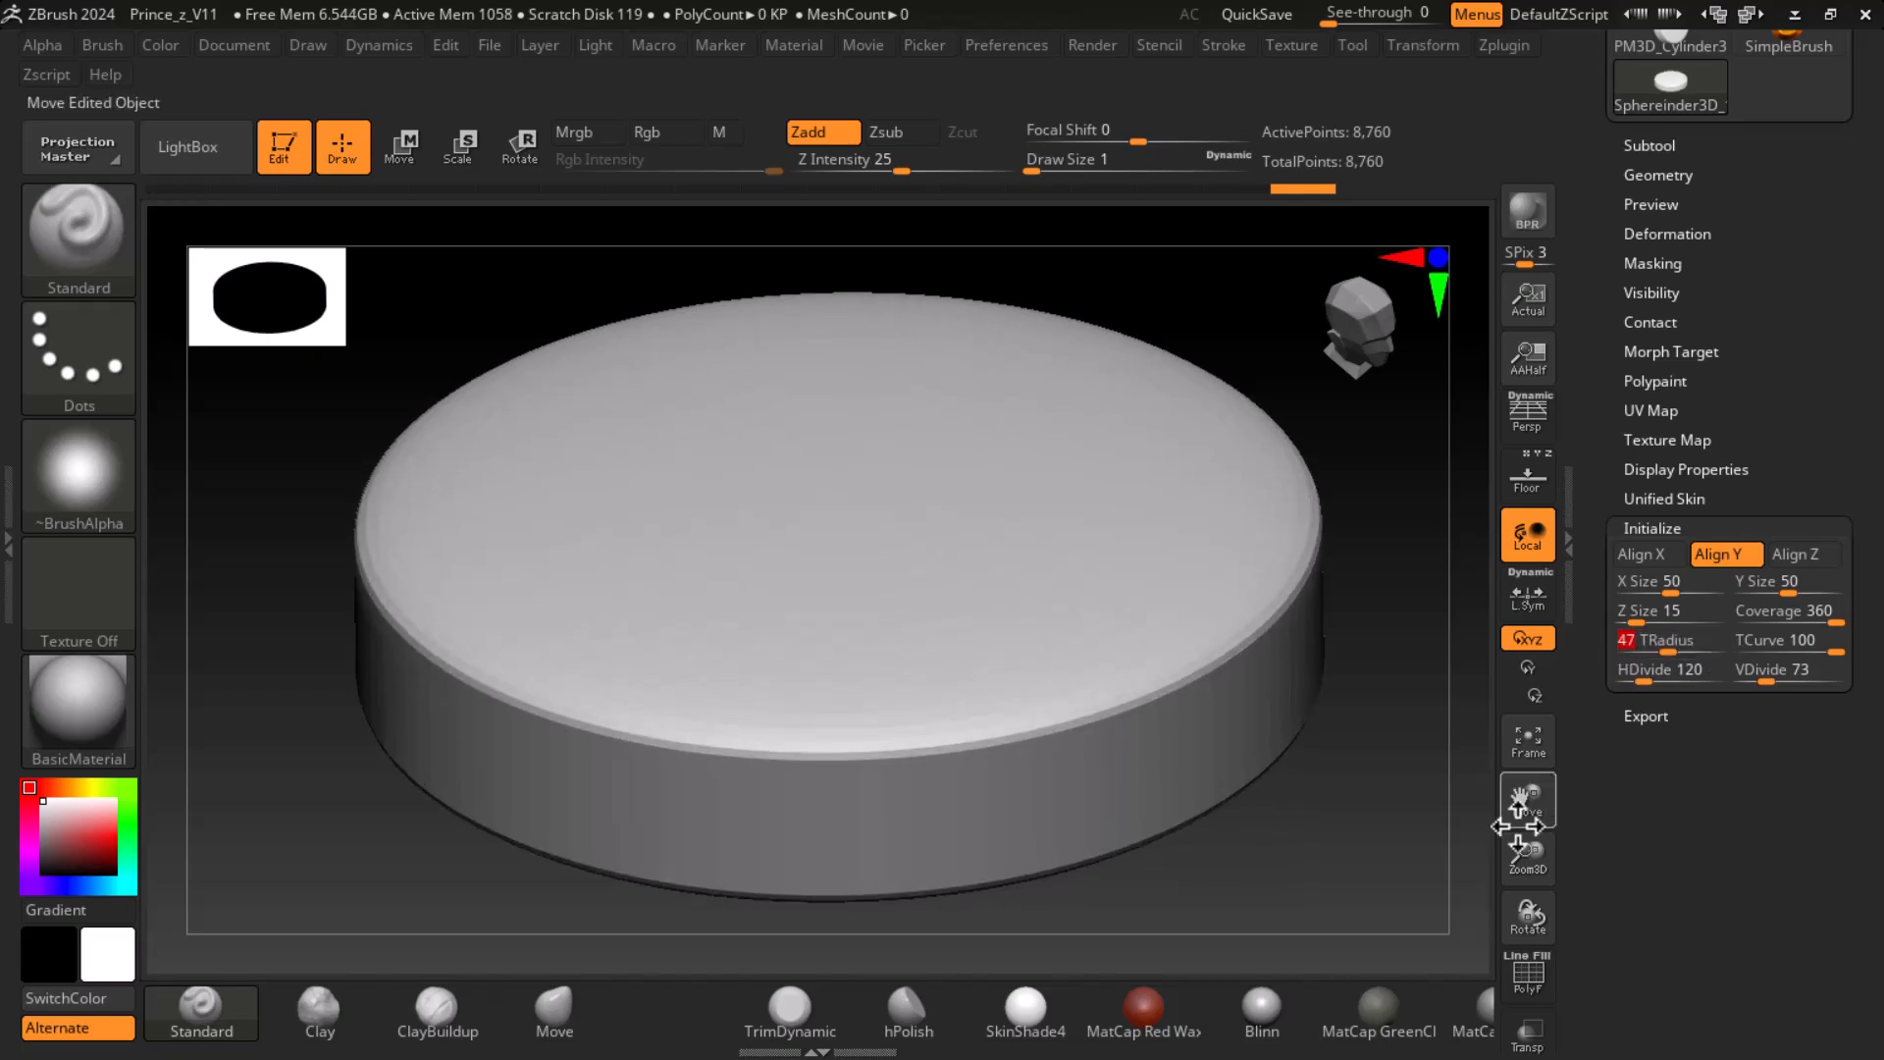
left_click_drag(1366, 849, 1492, 834)
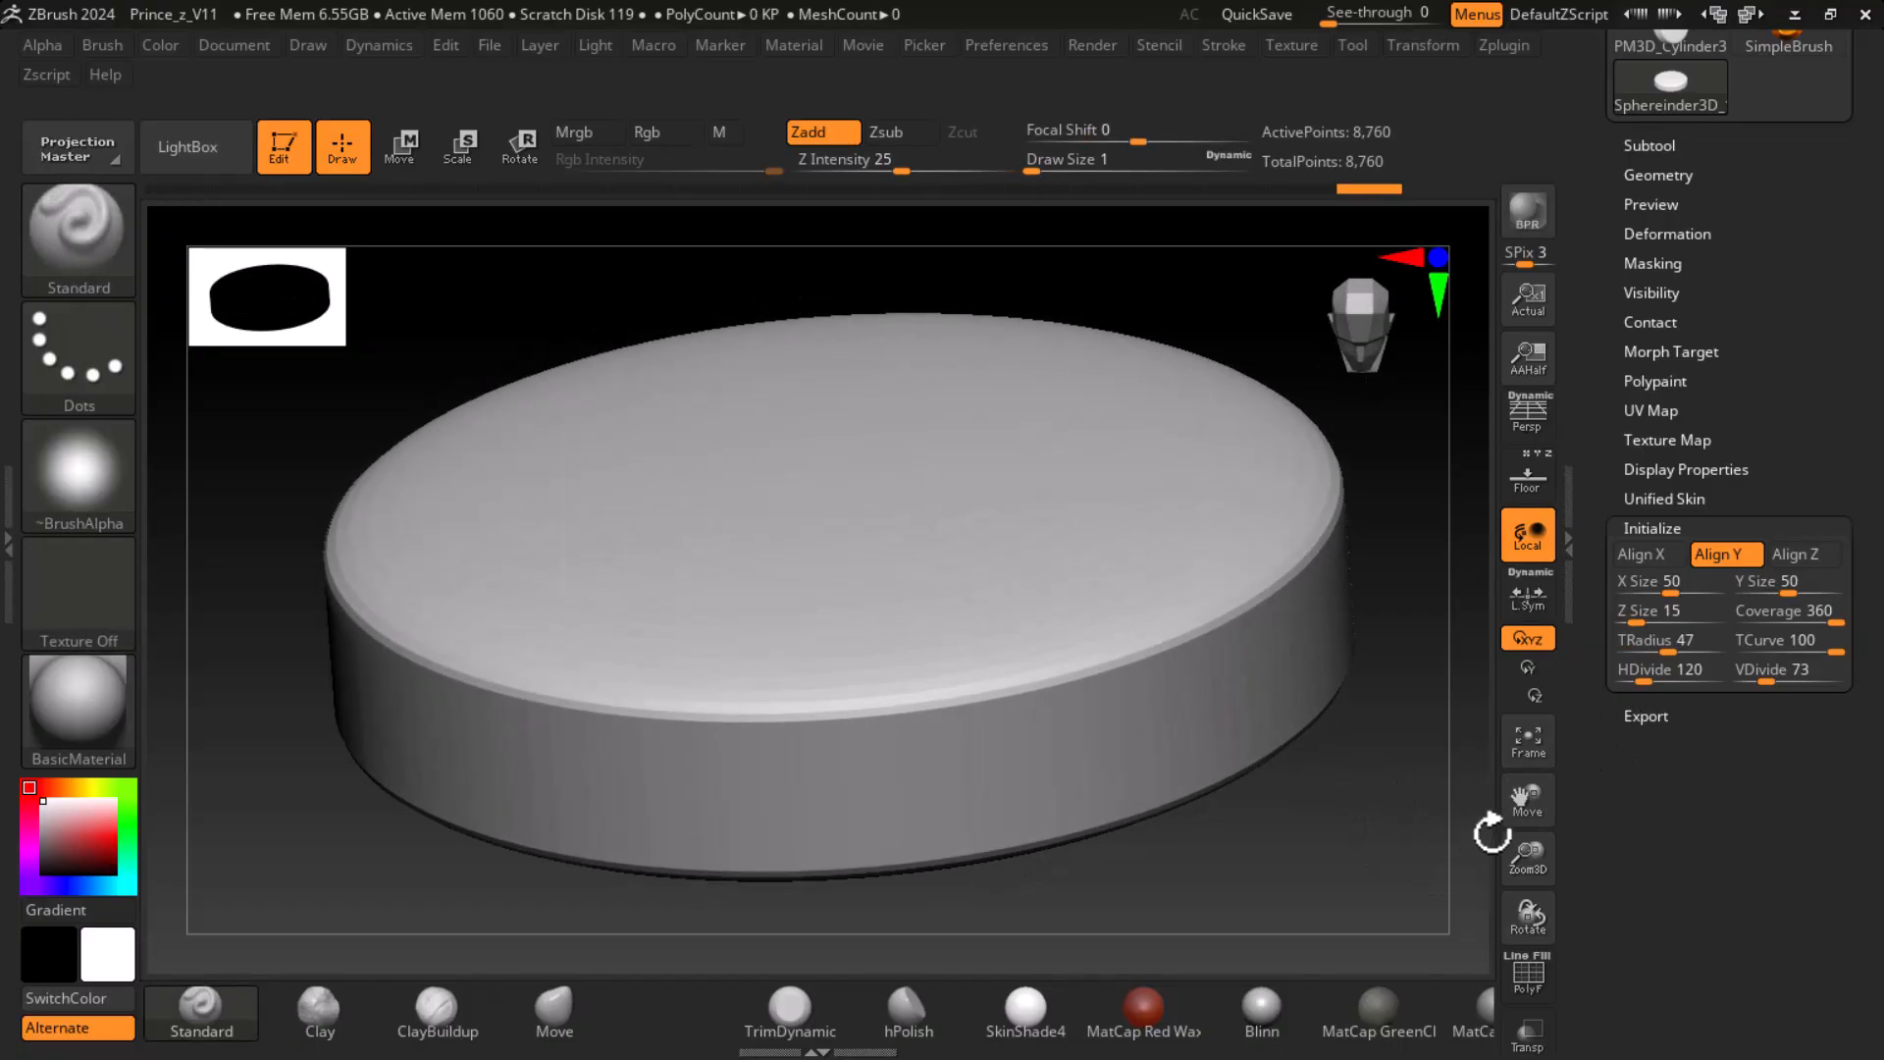
left_click(1645, 679)
left_click_drag(1644, 679, 1658, 679)
left_click_drag(1349, 817, 1443, 779)
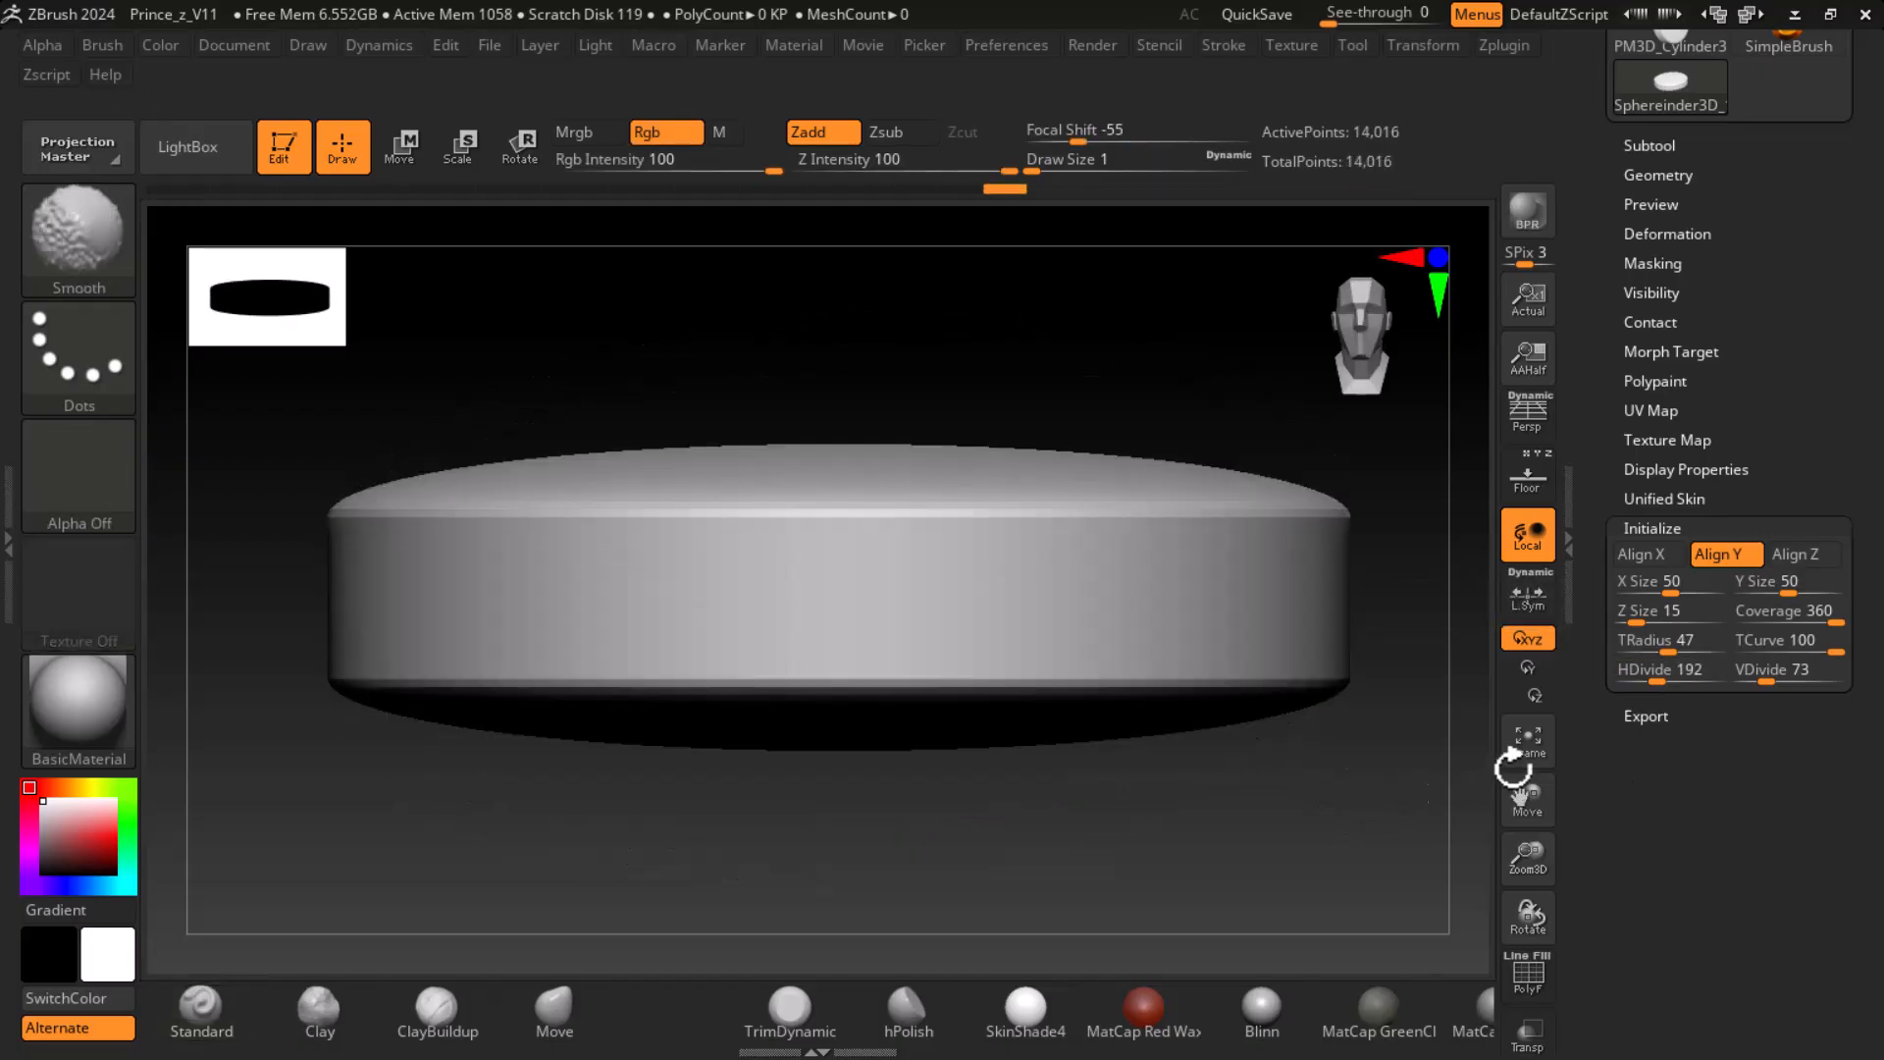
- Lower the disc's HDivide to 100 and inspect its side faceting with the polyframe switched on and off
left_click_drag(1659, 679, 1649, 682)
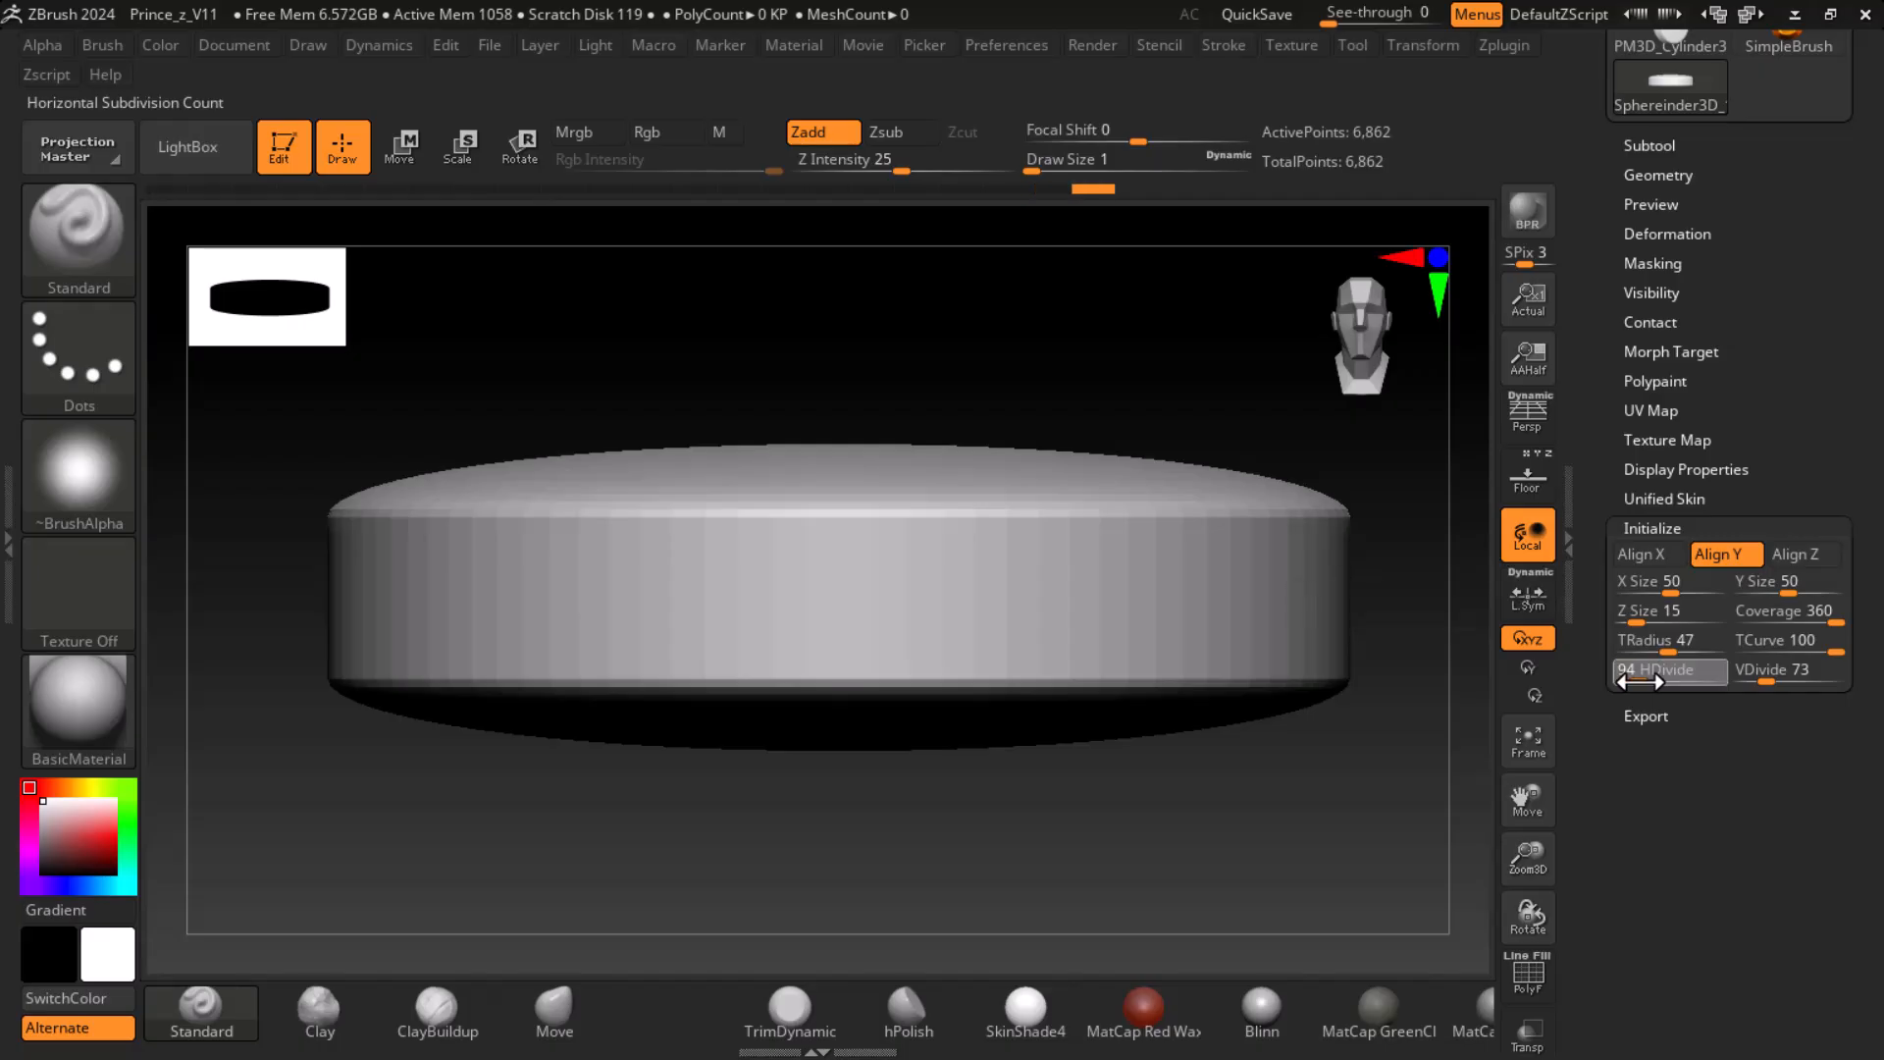
key("shift+f")
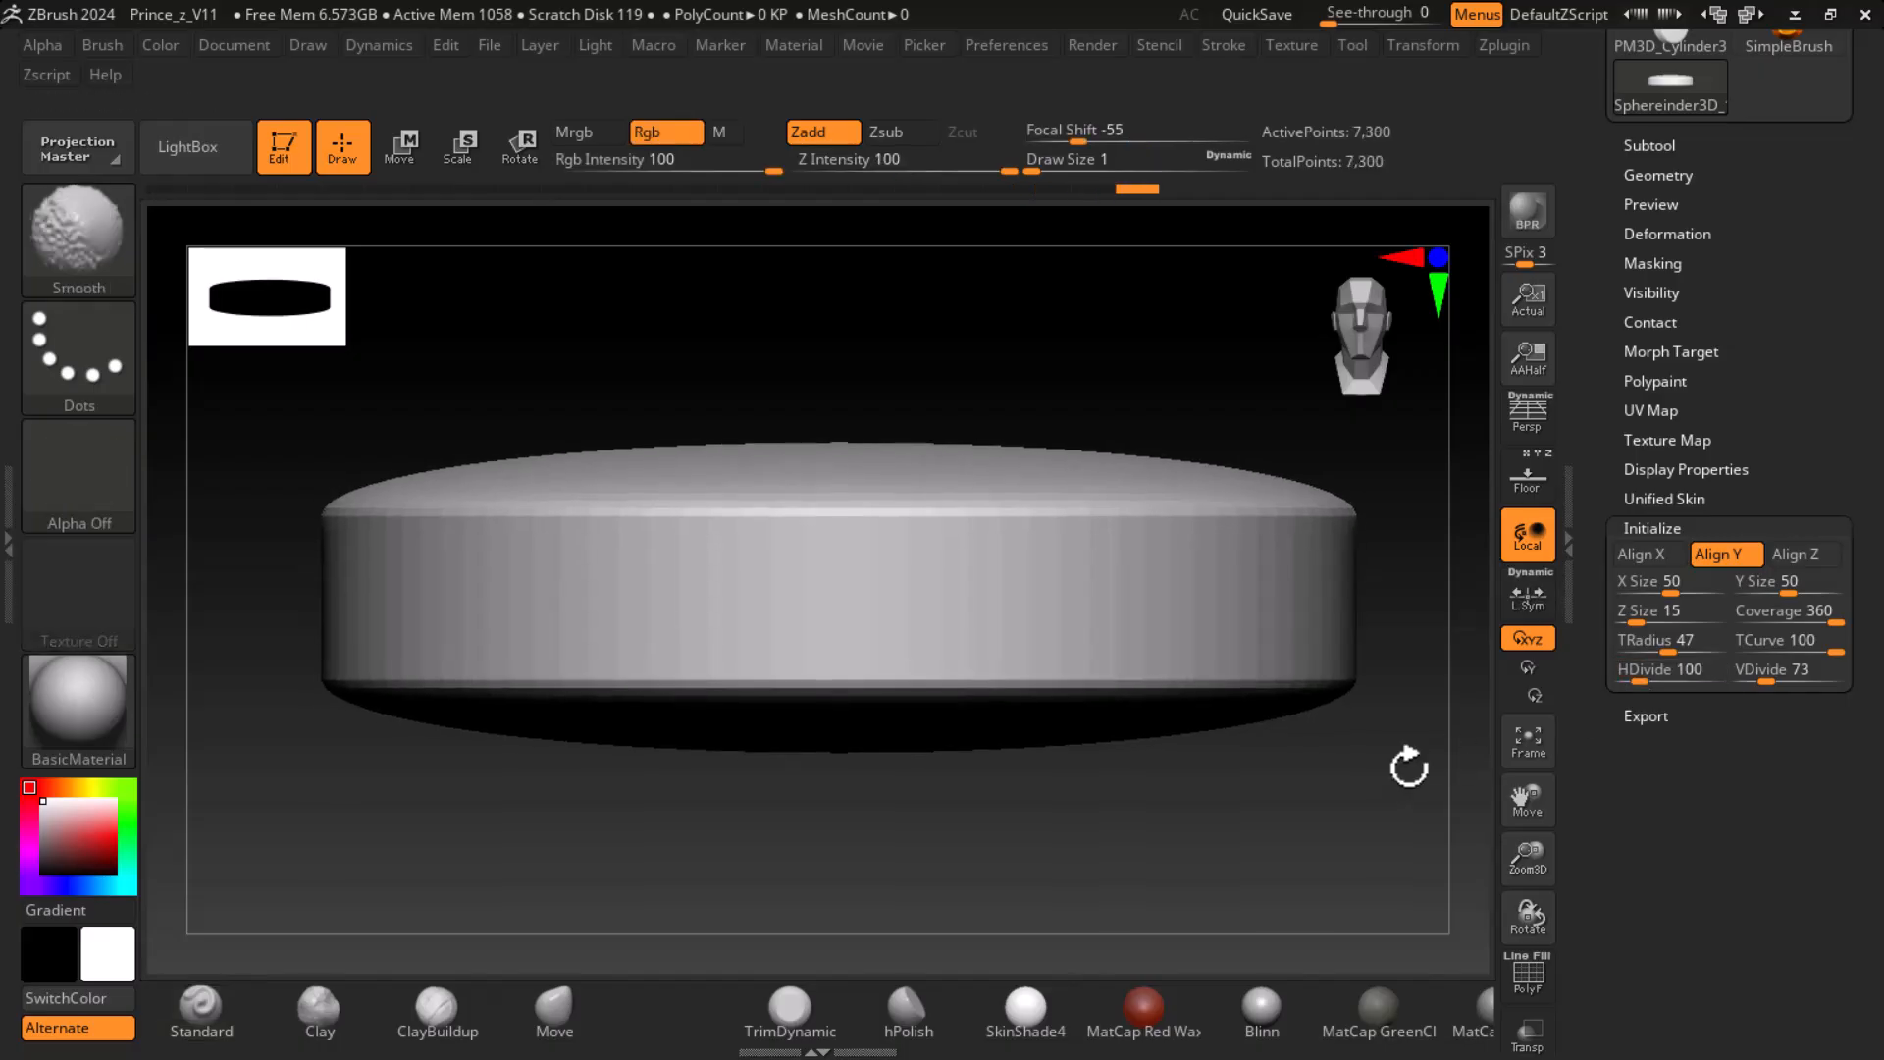
key("shift+f")
mouse_move(1420, 770)
left_mouse_down()
mouse_move(1401, 850)
mouse_move(1406, 828)
left_mouse_up()
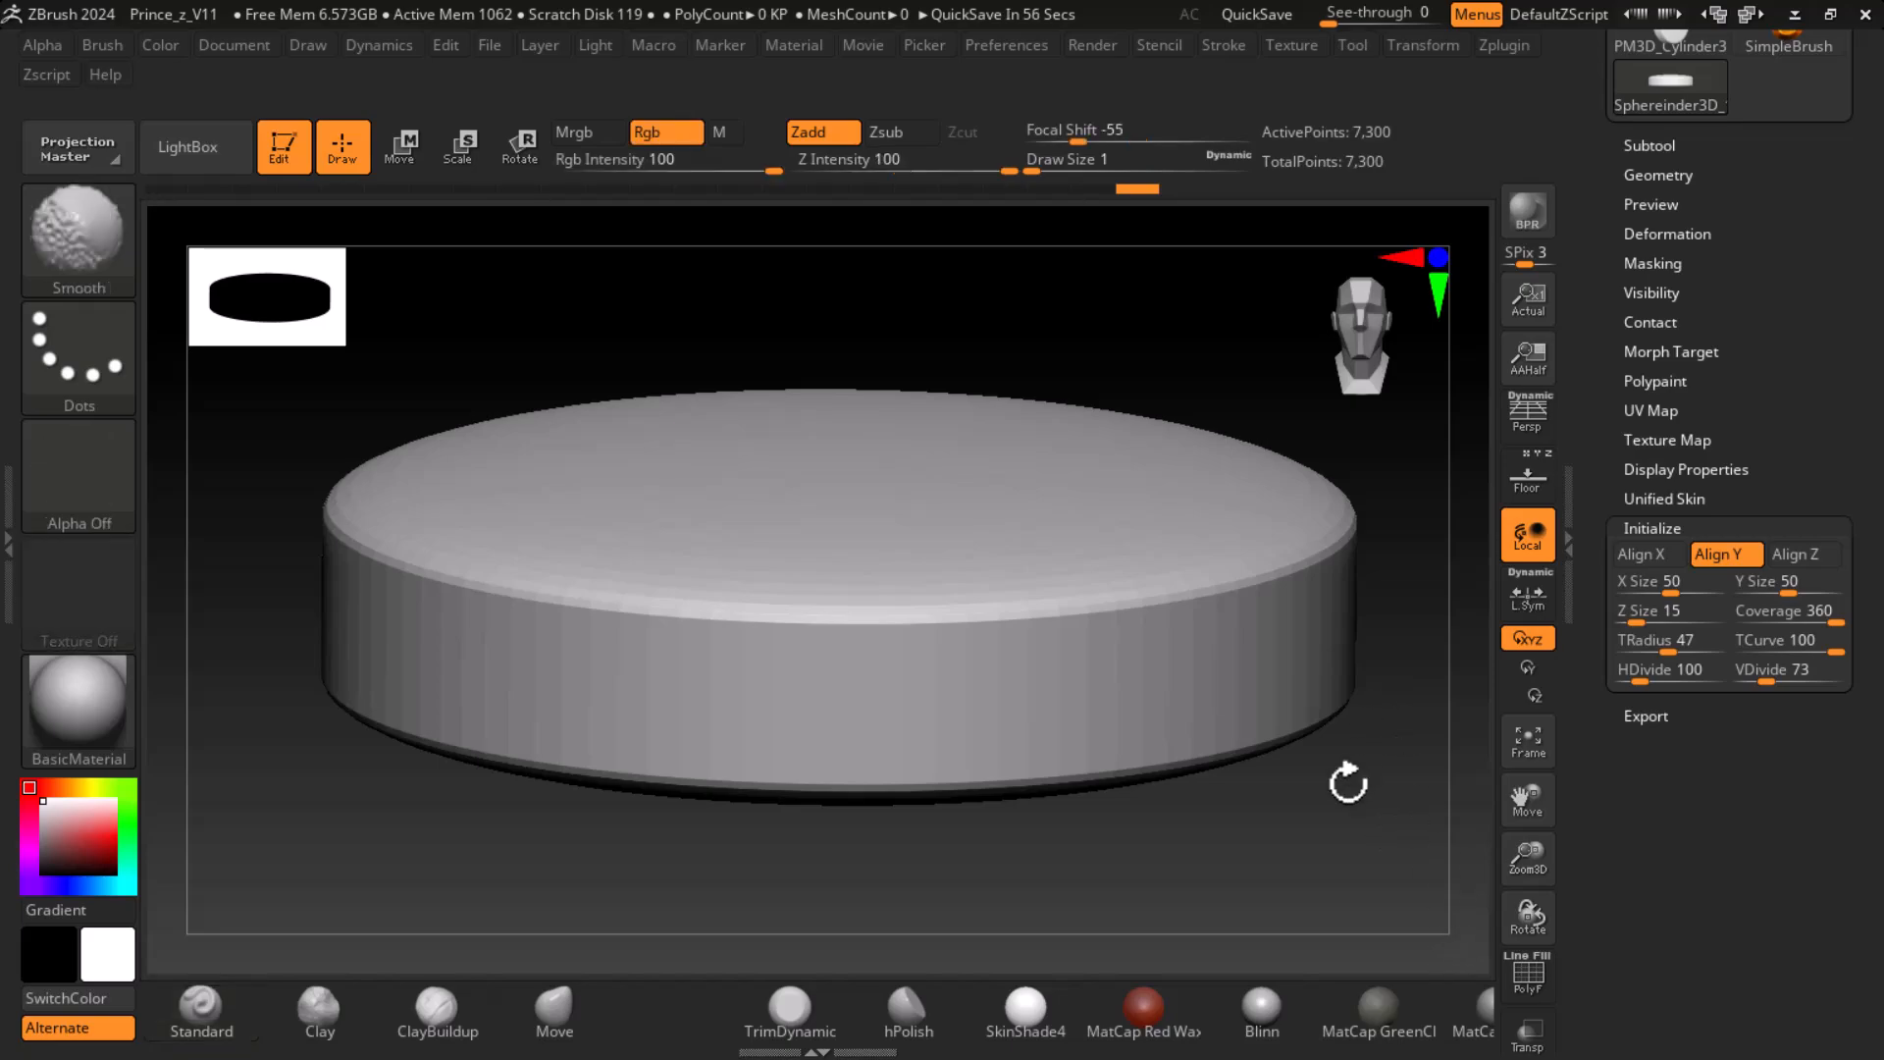
left_click_drag(1364, 769, 1321, 790)
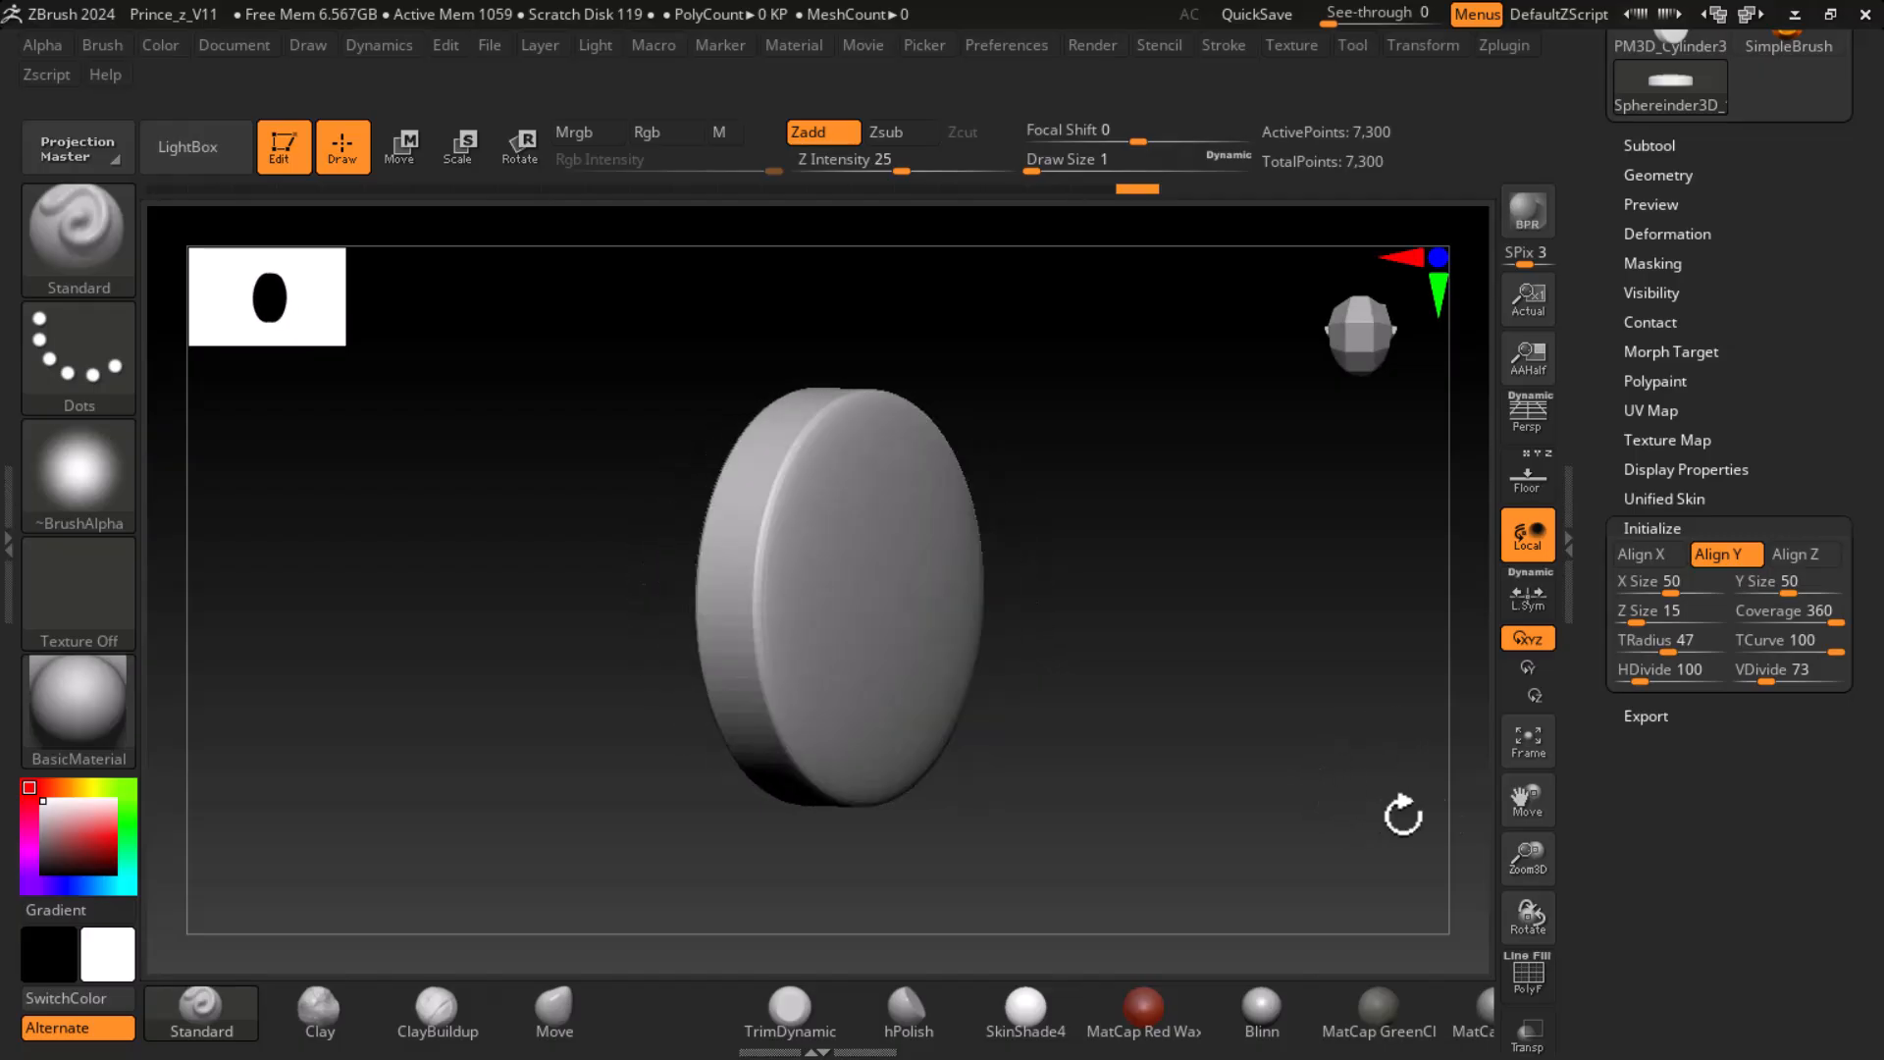
- Increase the disc's HDivide to 180 and check the smoothness of its face and rim
left_click_drag(1646, 678, 1655, 679)
left_click_drag(1365, 814, 1442, 847)
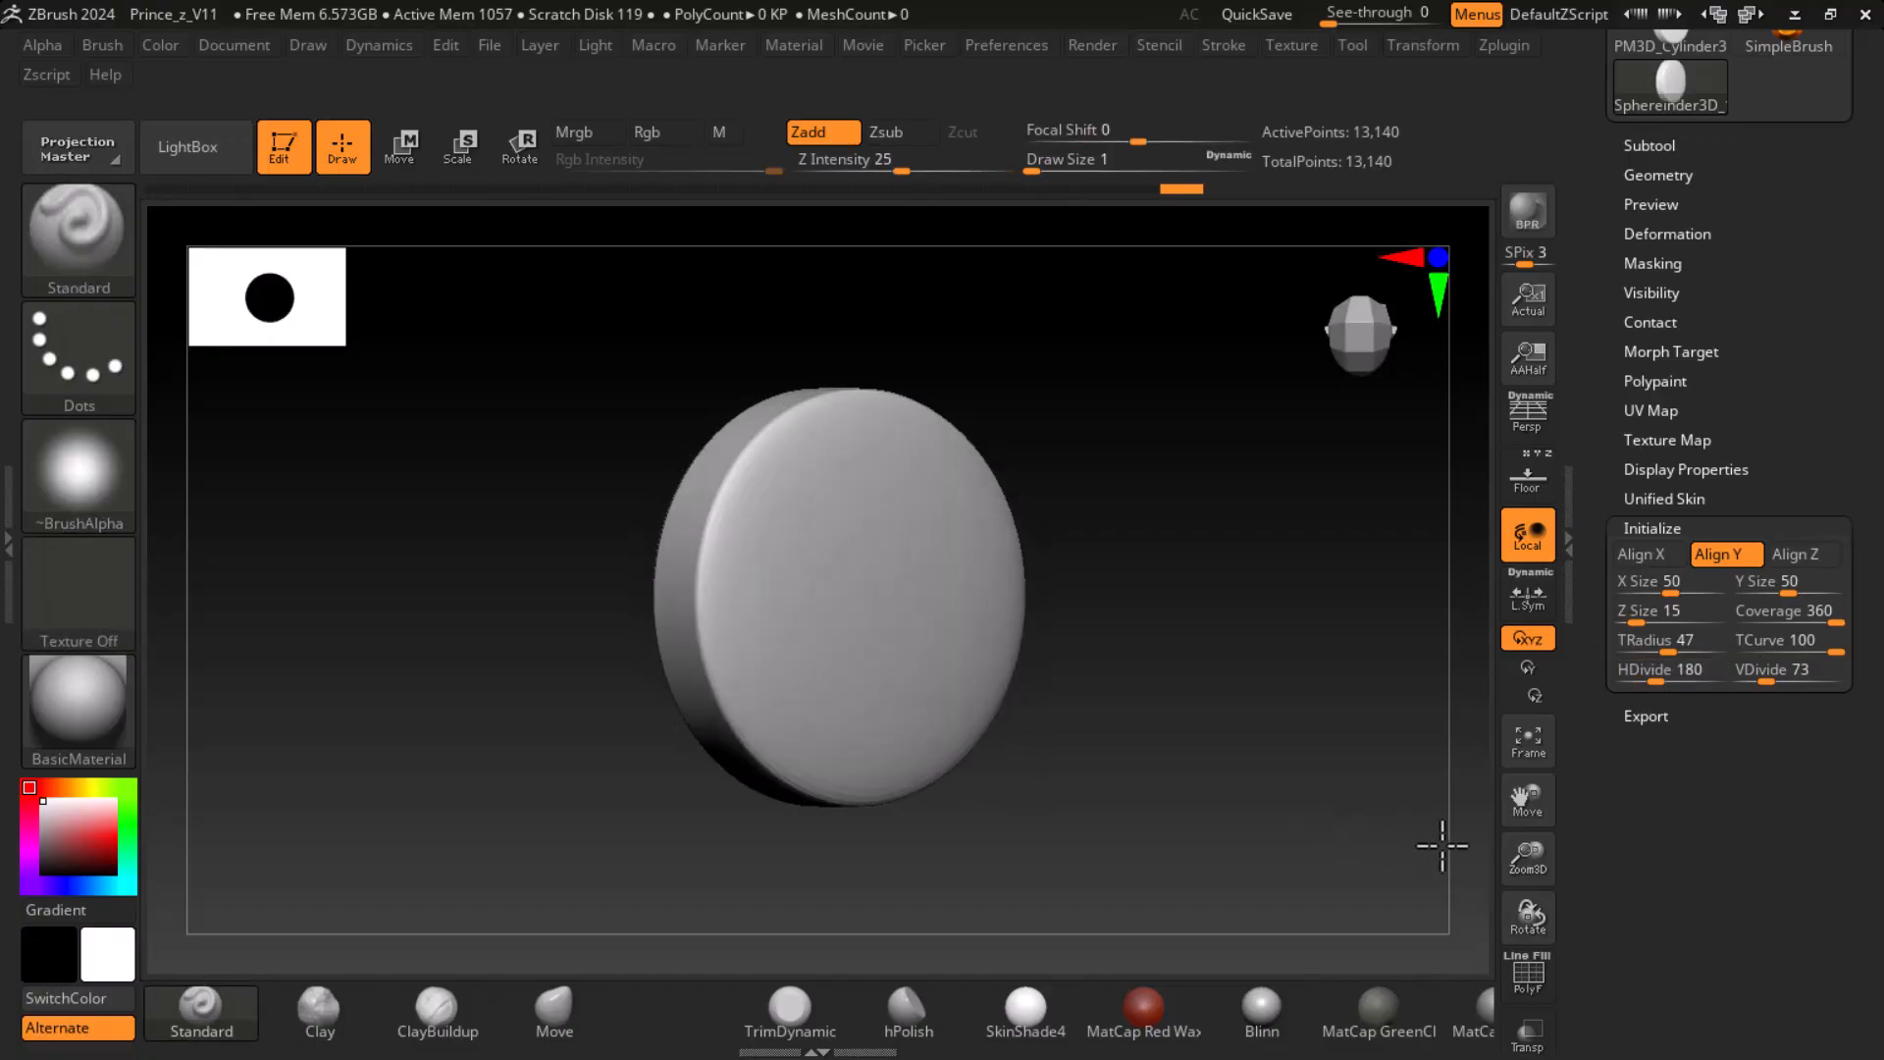
mouse_move(1265, 864)
left_mouse_down()
mouse_move(1295, 862)
mouse_move(1227, 787)
mouse_move(1287, 786)
mouse_move(1287, 837)
mouse_move(1187, 828)
mouse_move(1316, 884)
mouse_move(1316, 753)
mouse_move(1347, 810)
left_mouse_up()
mouse_move(1347, 809)
left_mouse_down()
mouse_move(1333, 799)
mouse_move(1386, 818)
left_mouse_up()
- Fine-tune the disc to a TRadius of 62 and an HDivide of 186
left_click_drag(1671, 649, 1681, 654)
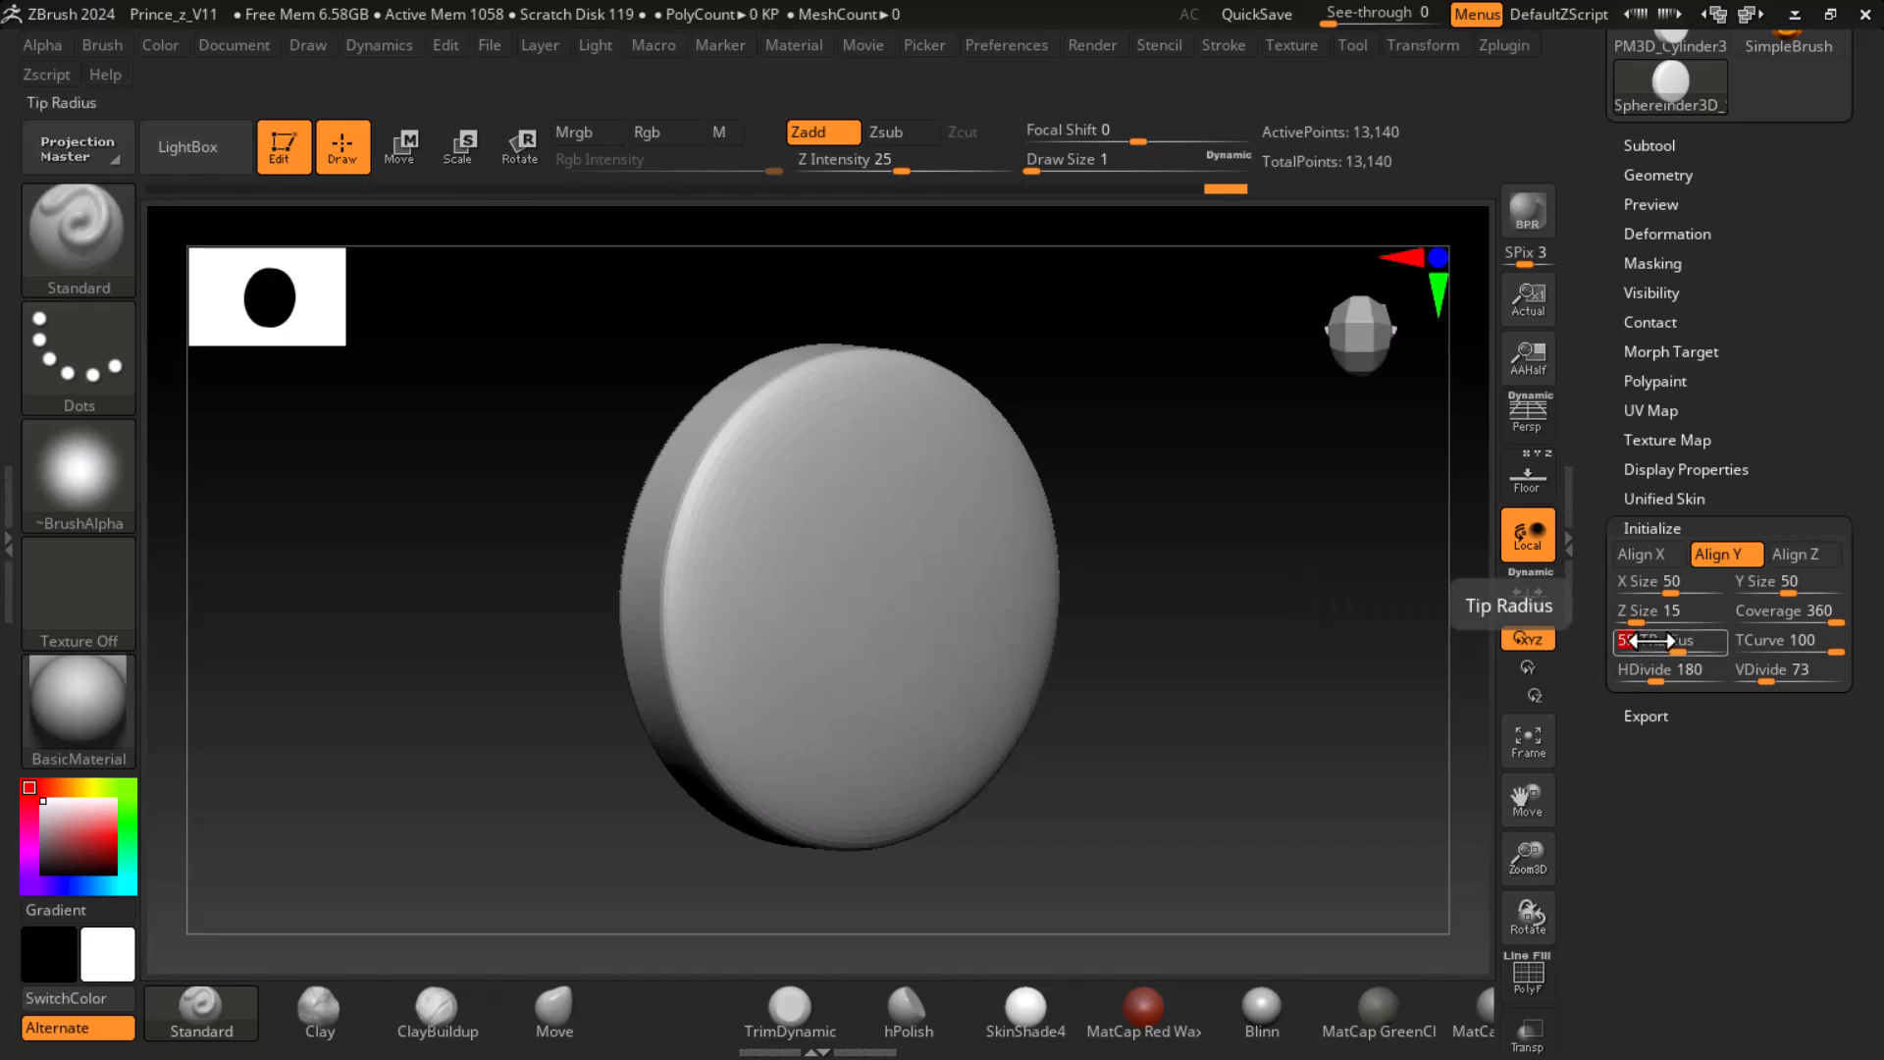
left_click_drag(1294, 444, 1375, 762)
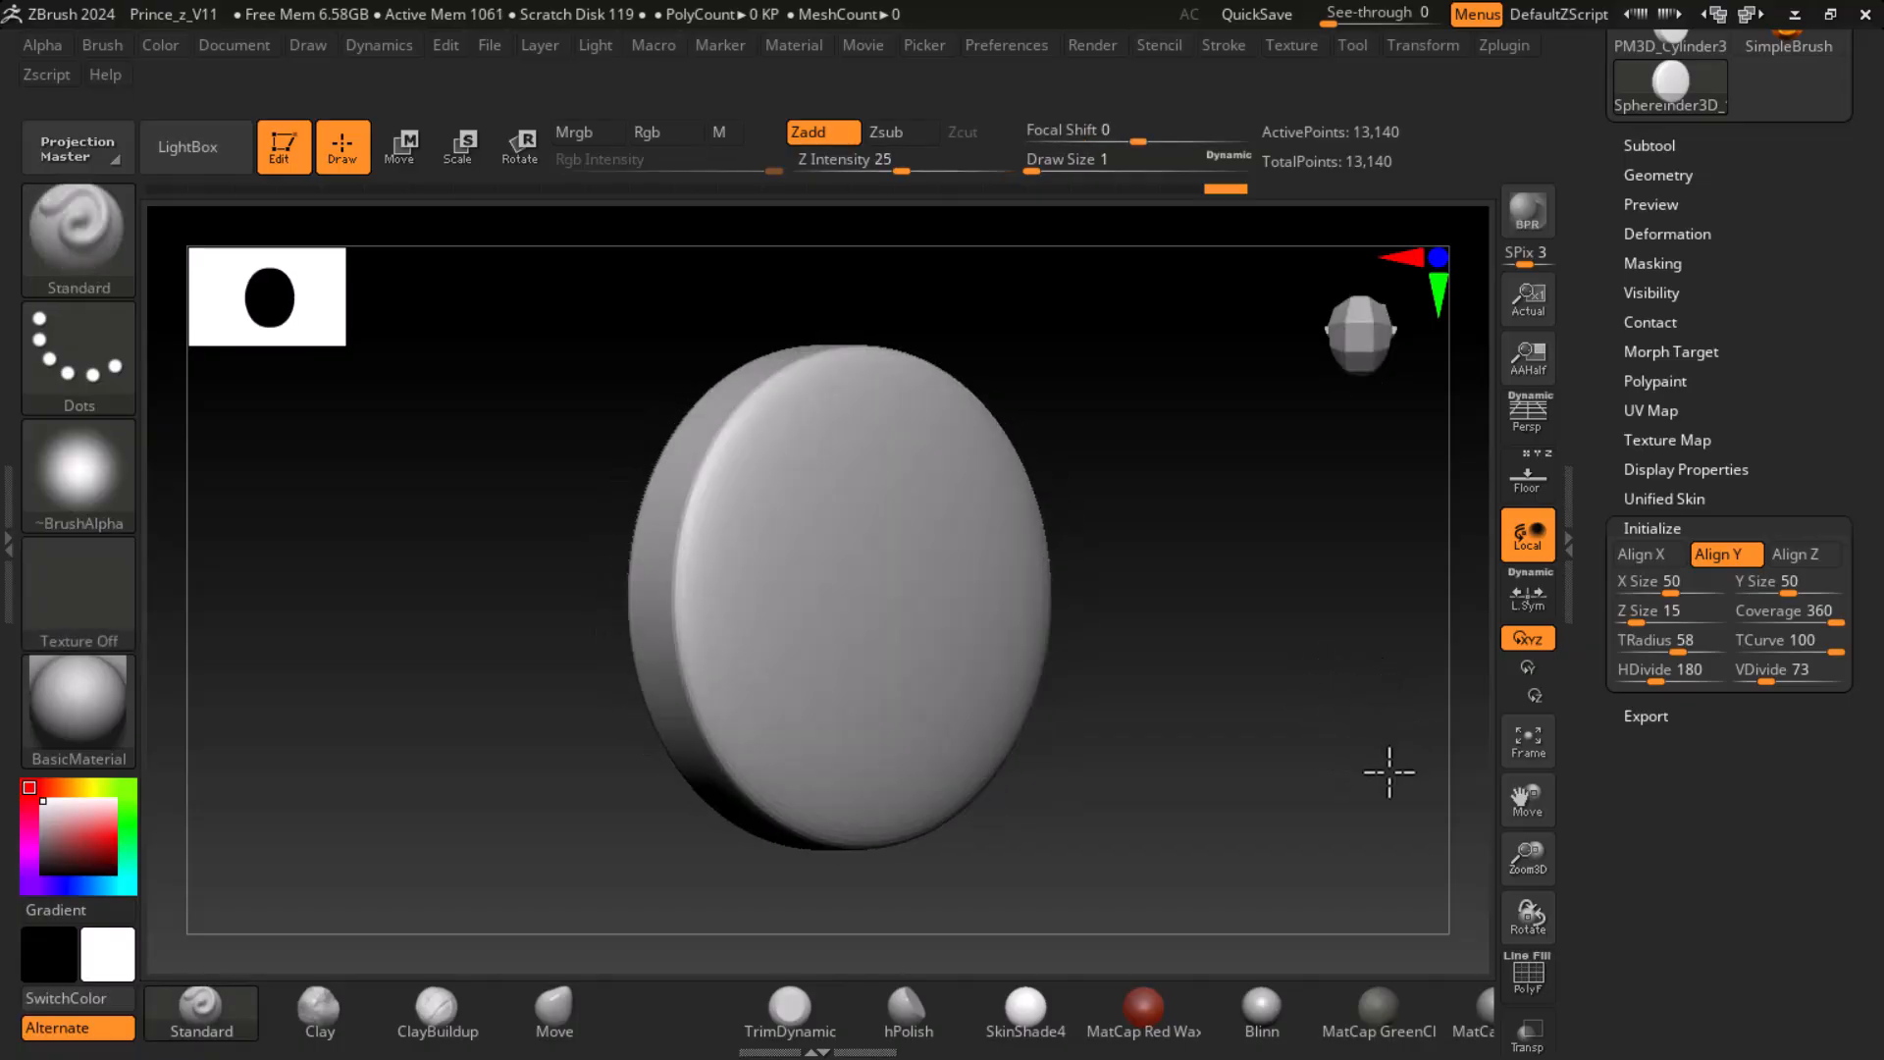
left_click_drag(1656, 671, 1668, 677)
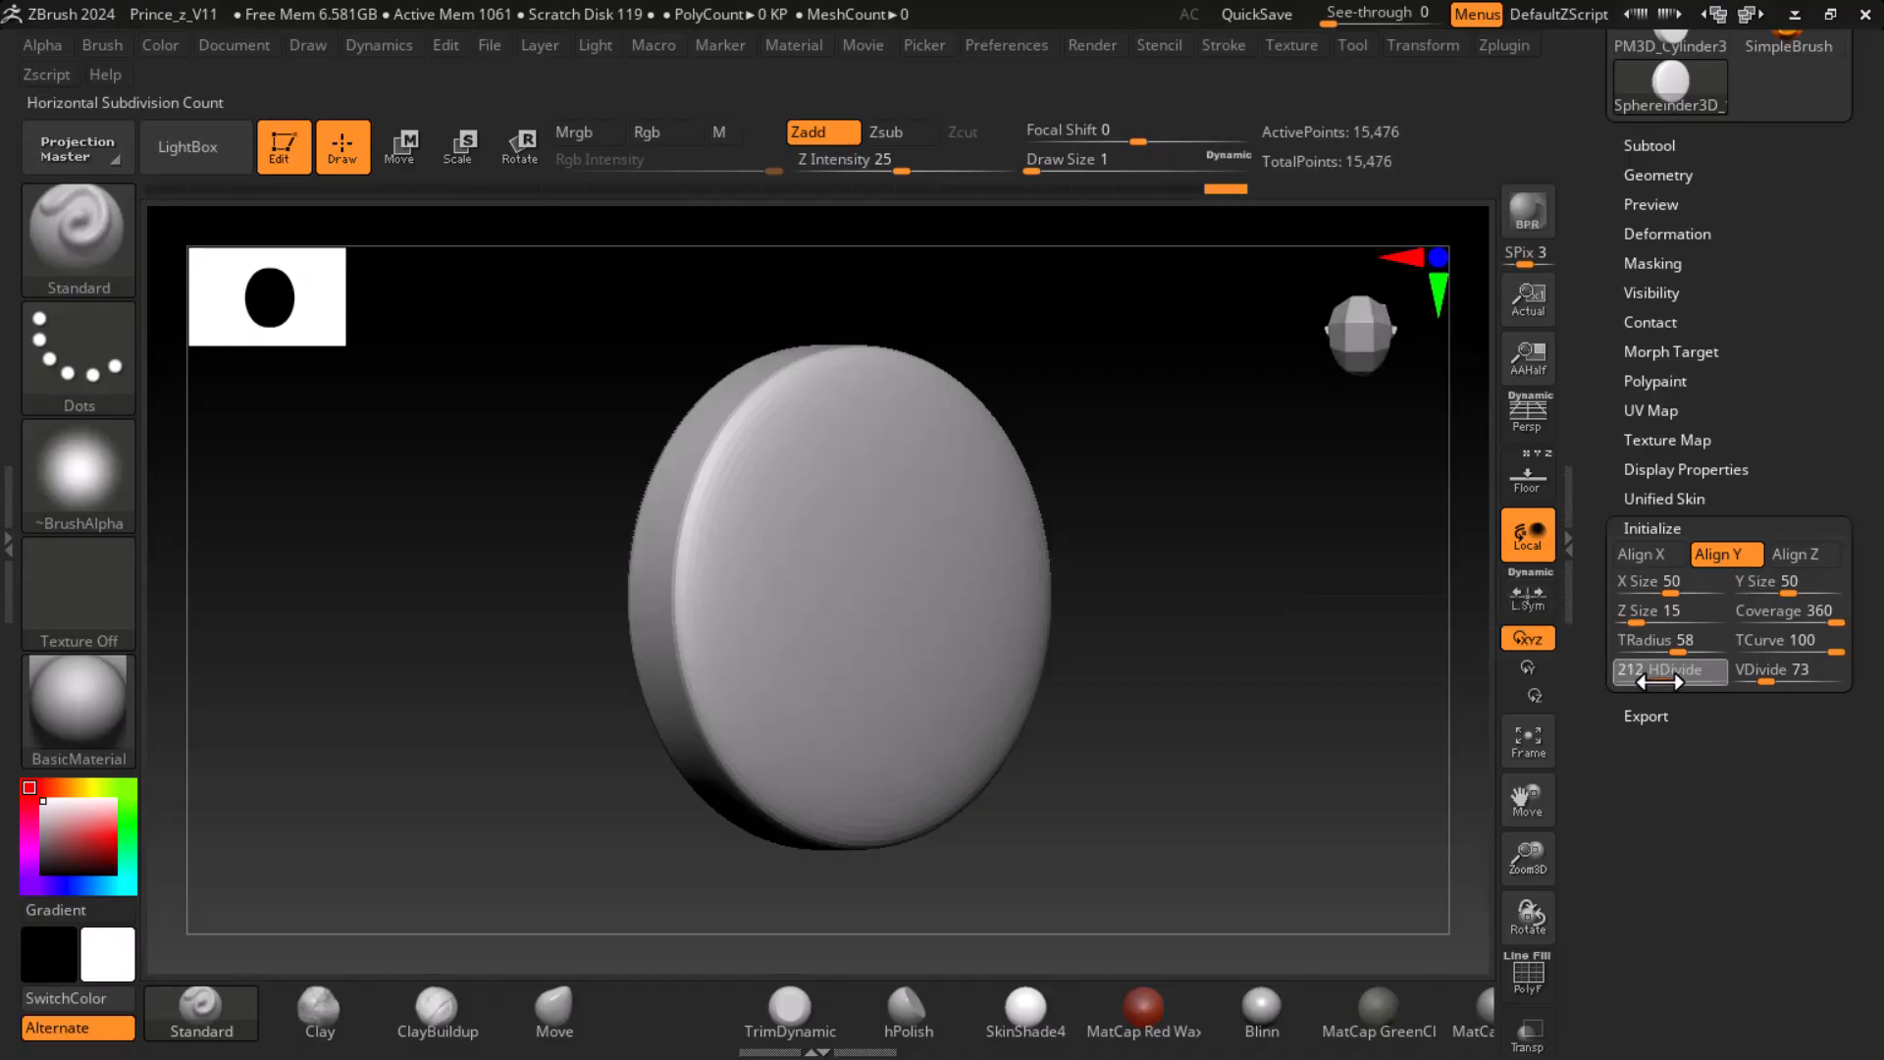
left_click_drag(1668, 644, 1679, 651)
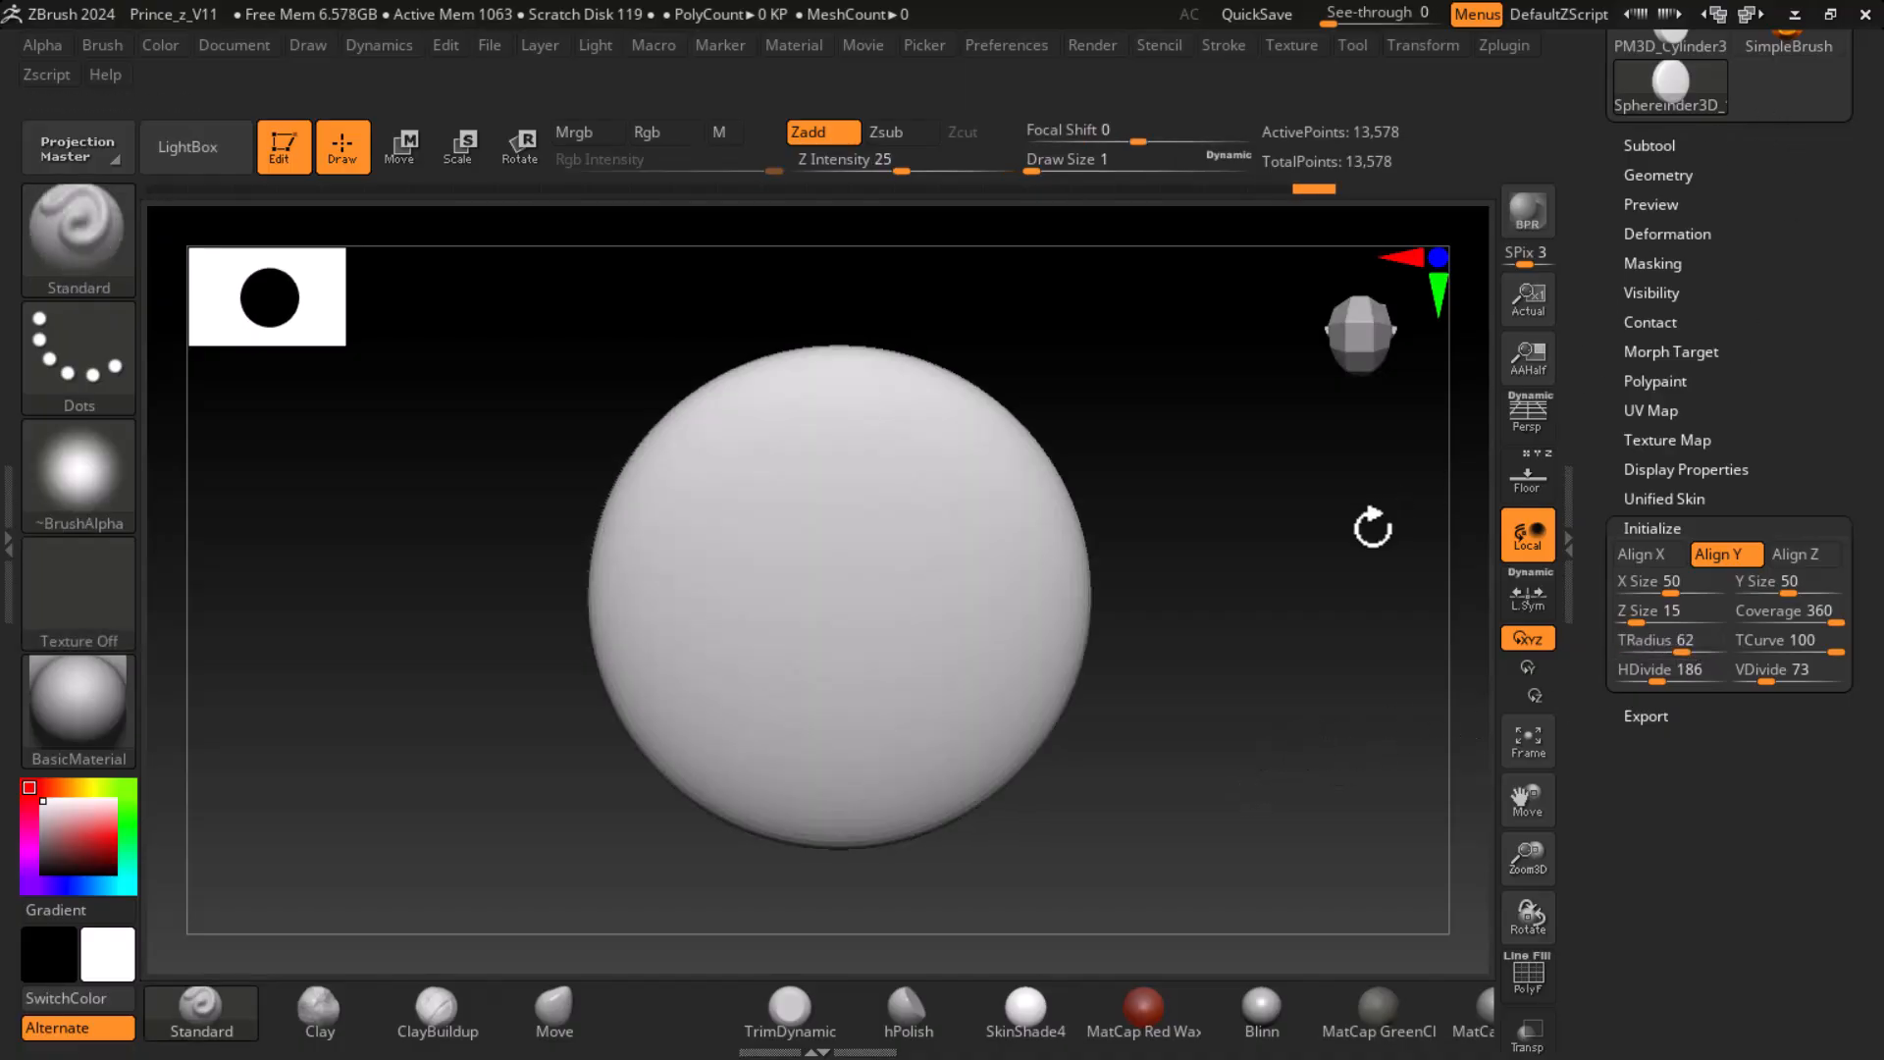
left_click_drag(1379, 524, 1309, 638)
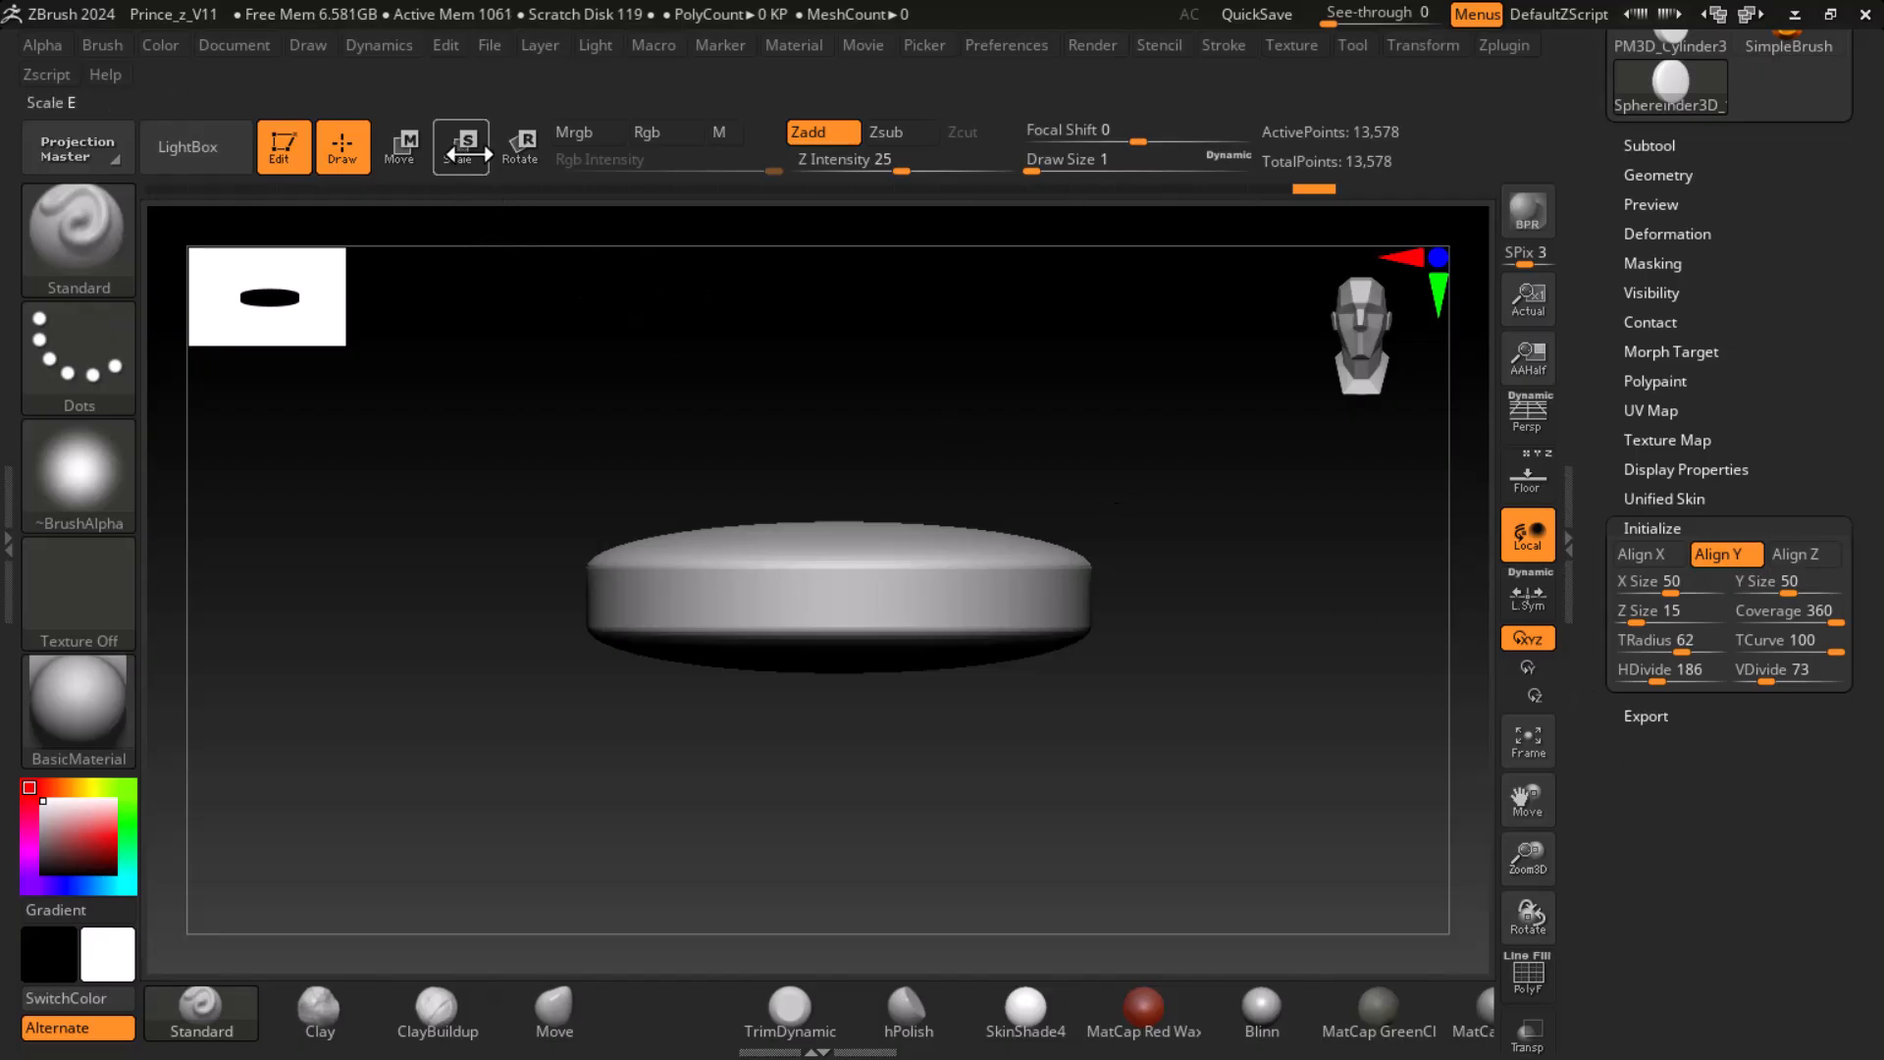
- Rotate the disc so its round face points to the front, and convert it to a PolyMesh3D
left_click(520, 145)
left_click_drag(835, 517, 841, 775)
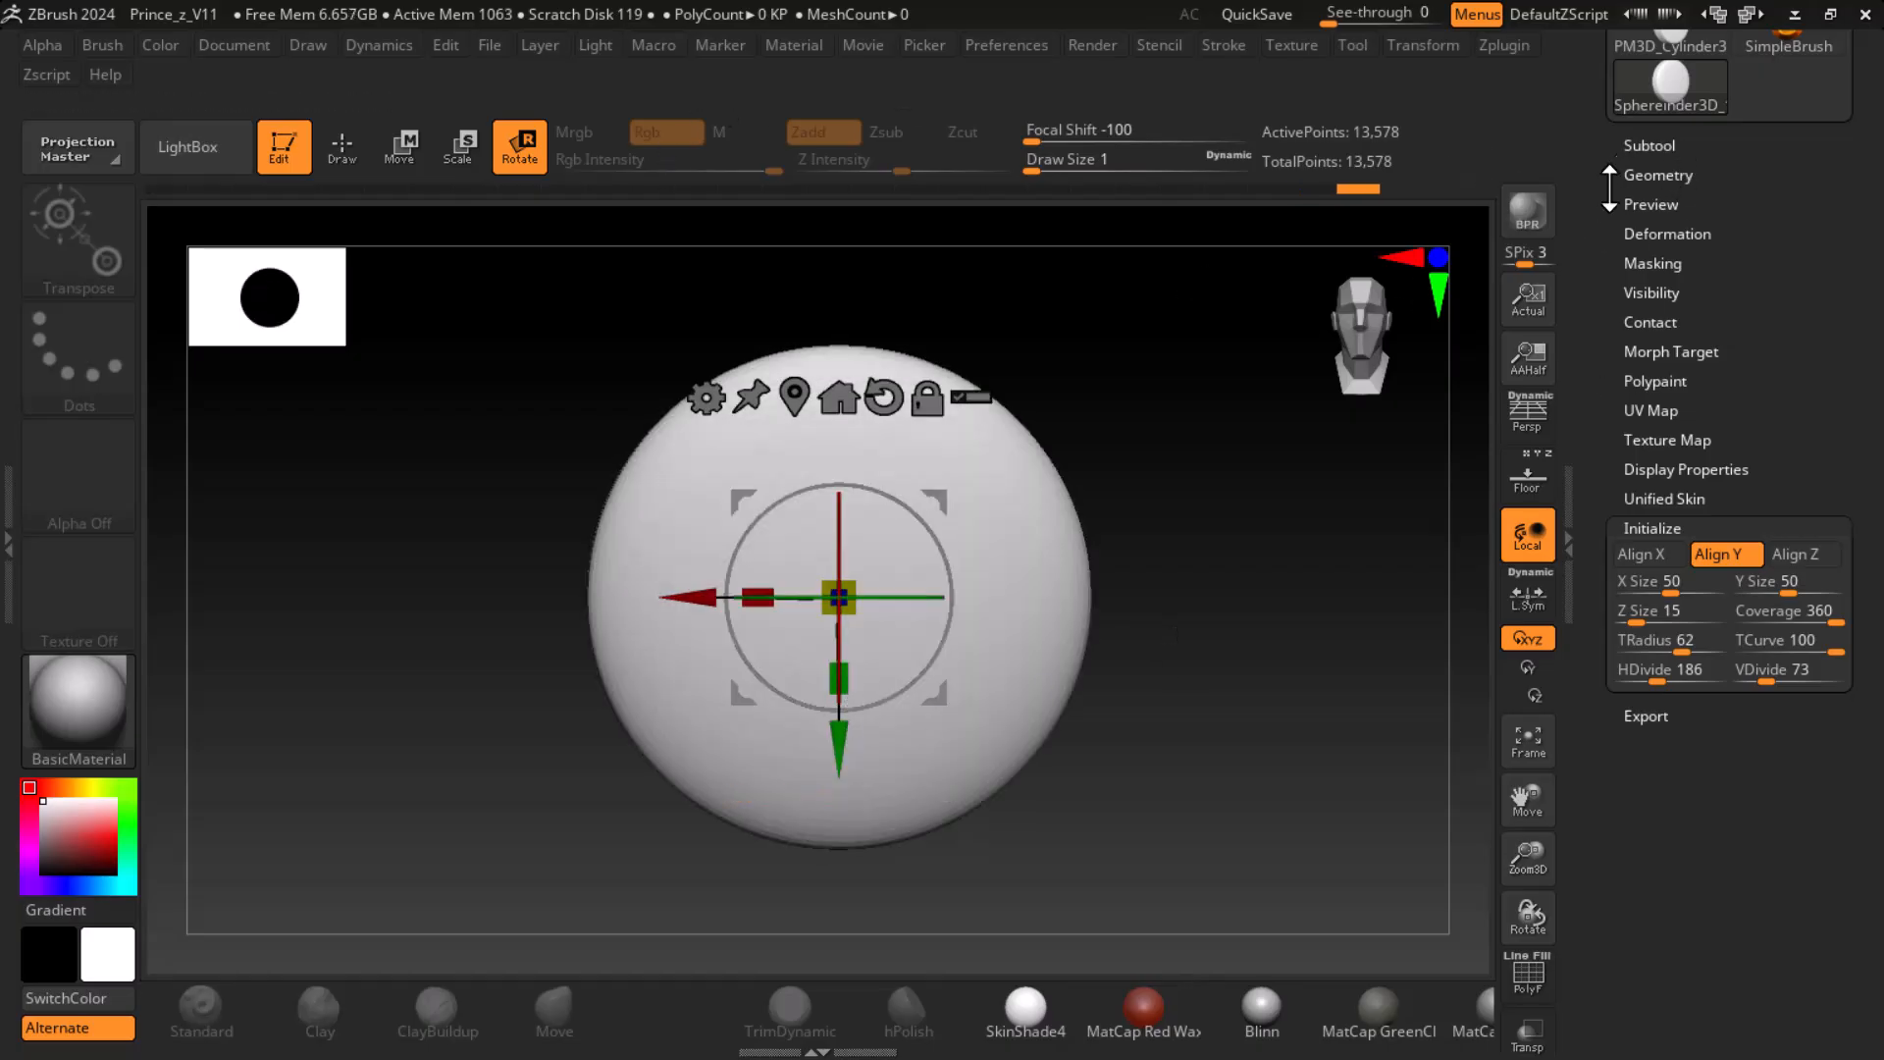
scroll(1619, 174, "up", 5)
scroll(1598, 212, "up", 1)
scroll(1597, 212, "up", 3)
left_click(1741, 229)
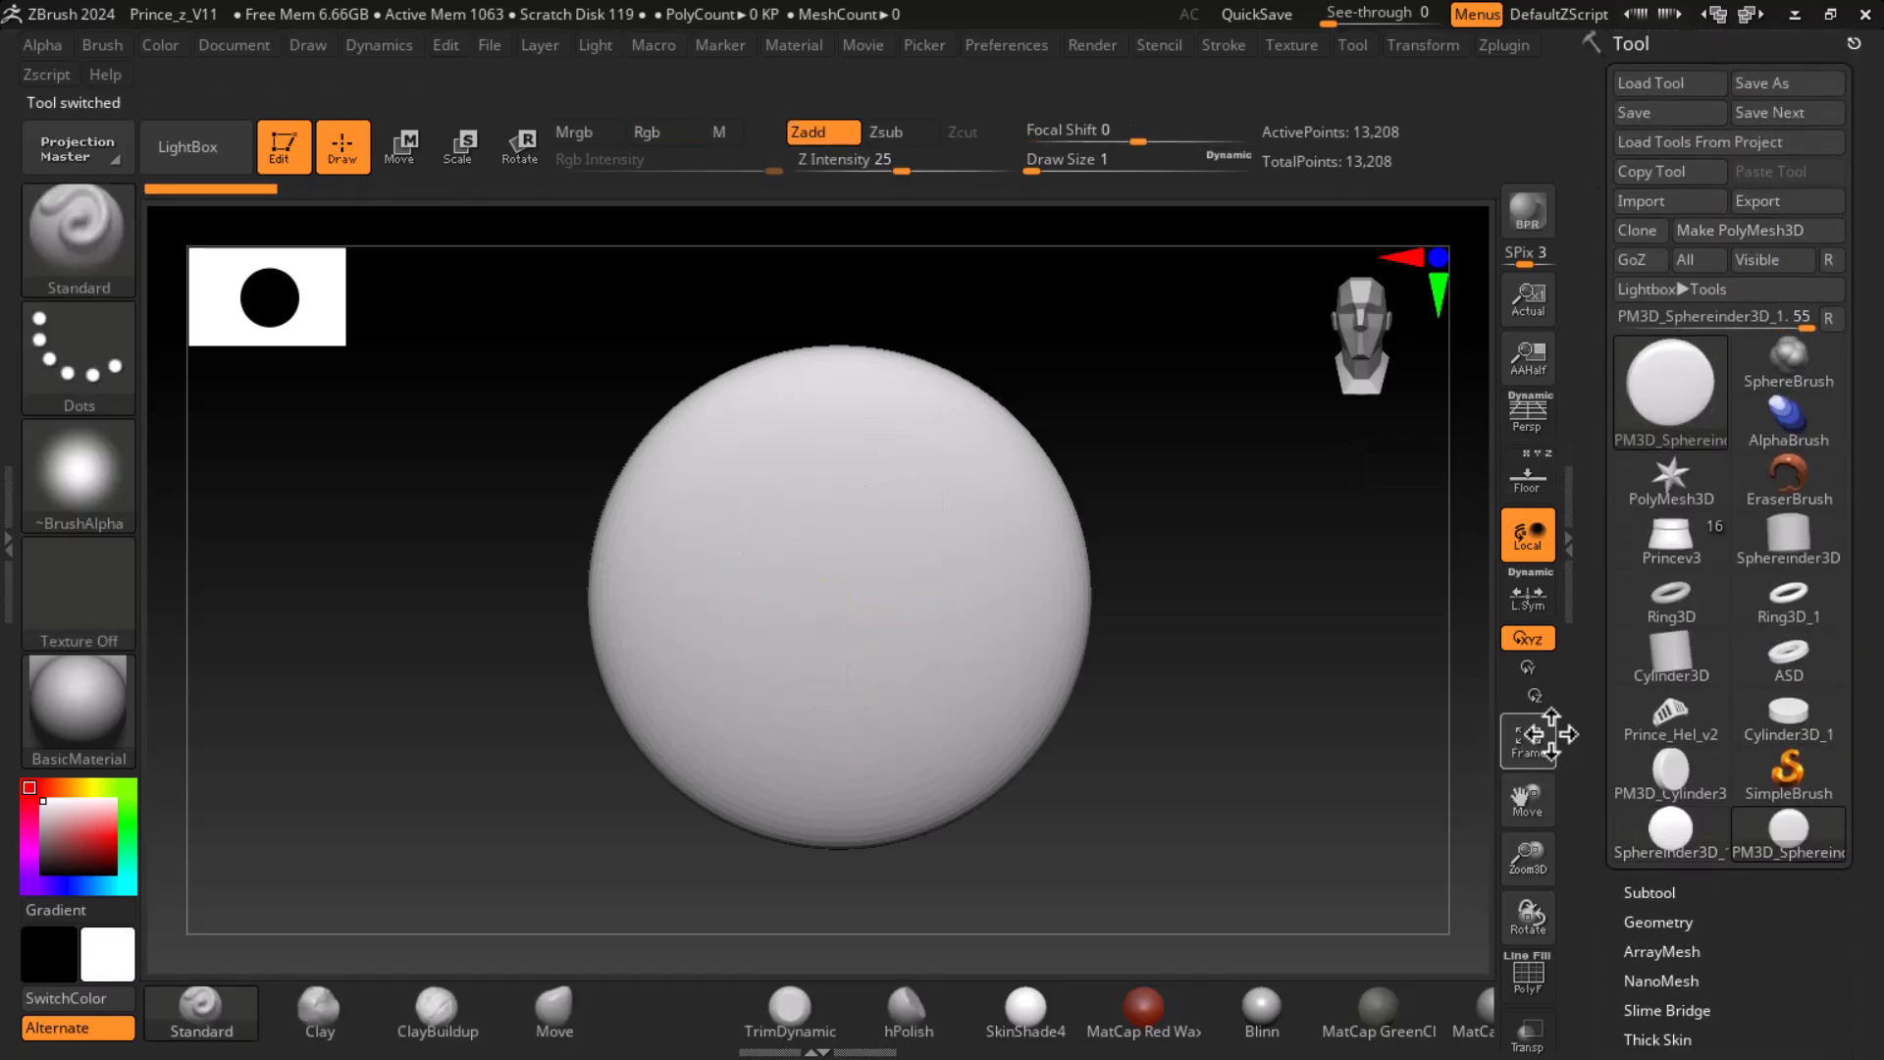
scroll(1598, 697, "down", 10)
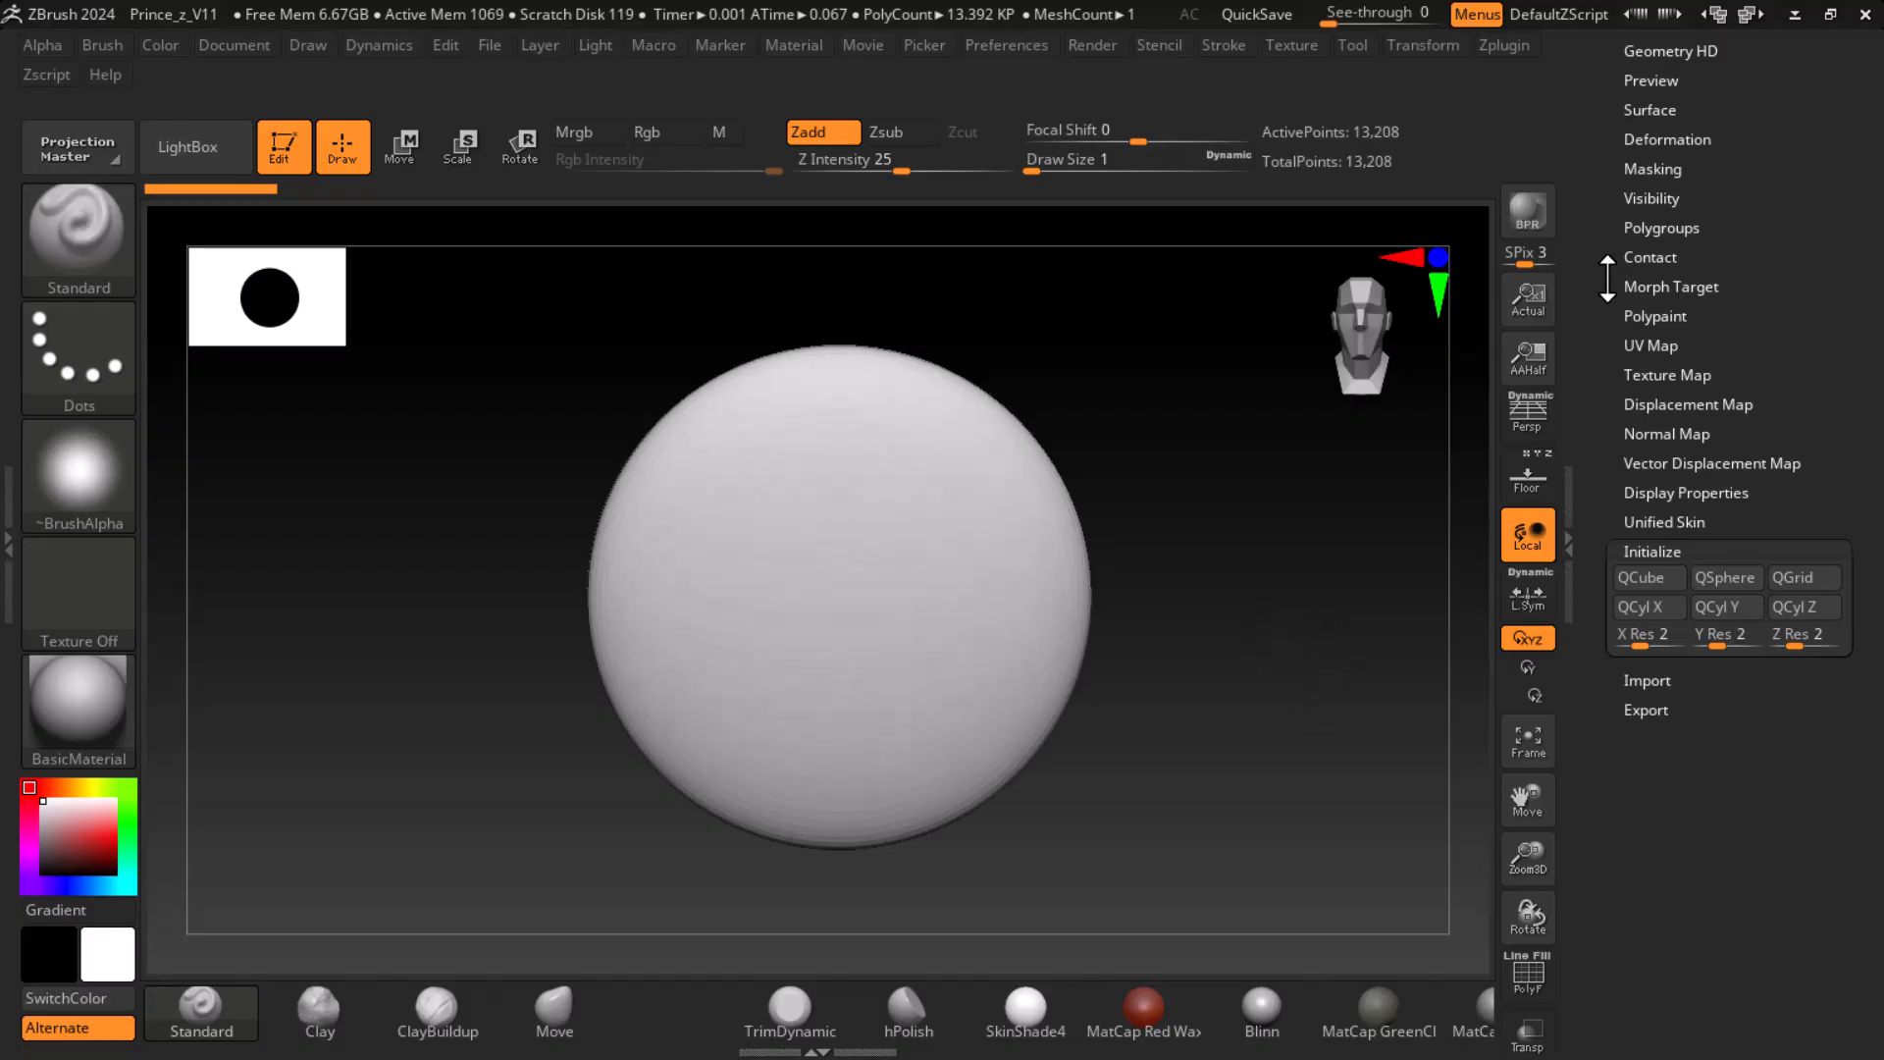
- Create a new InsertMesh brush from the active disc mesh
left_click(74, 224)
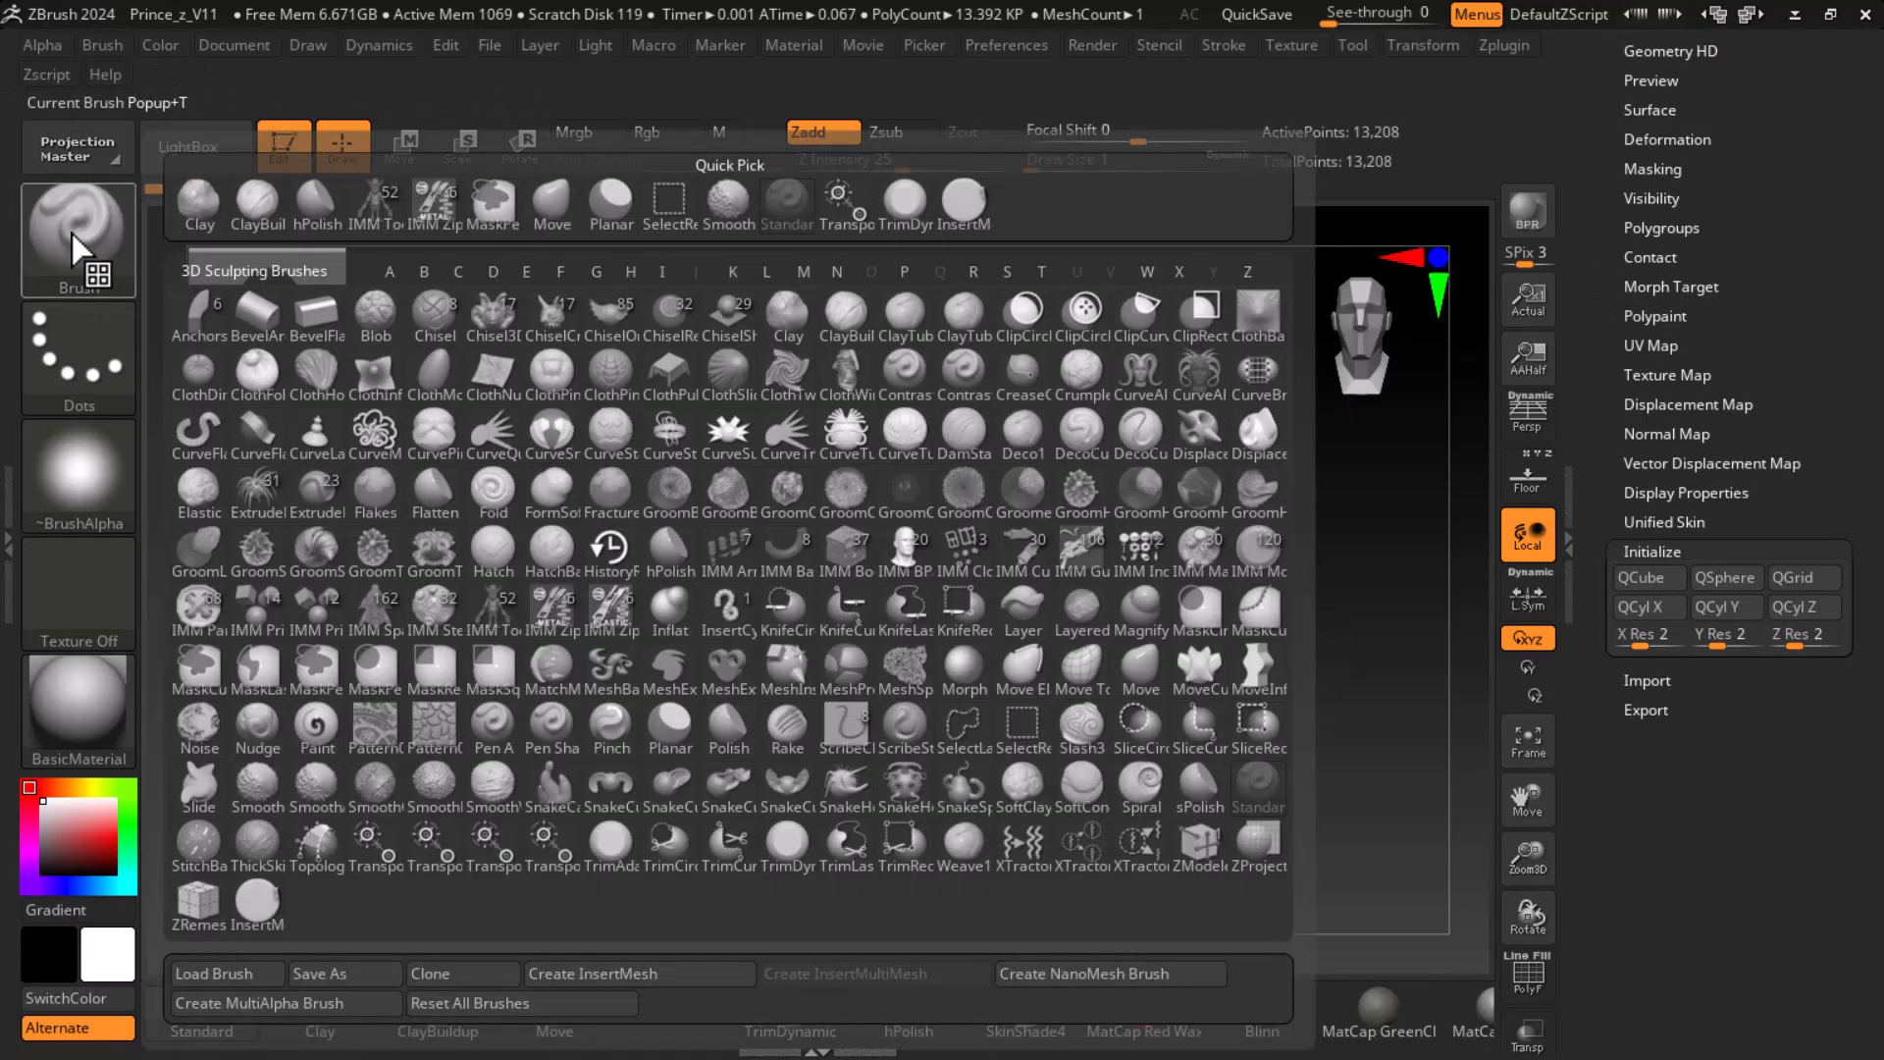
left_click(638, 970)
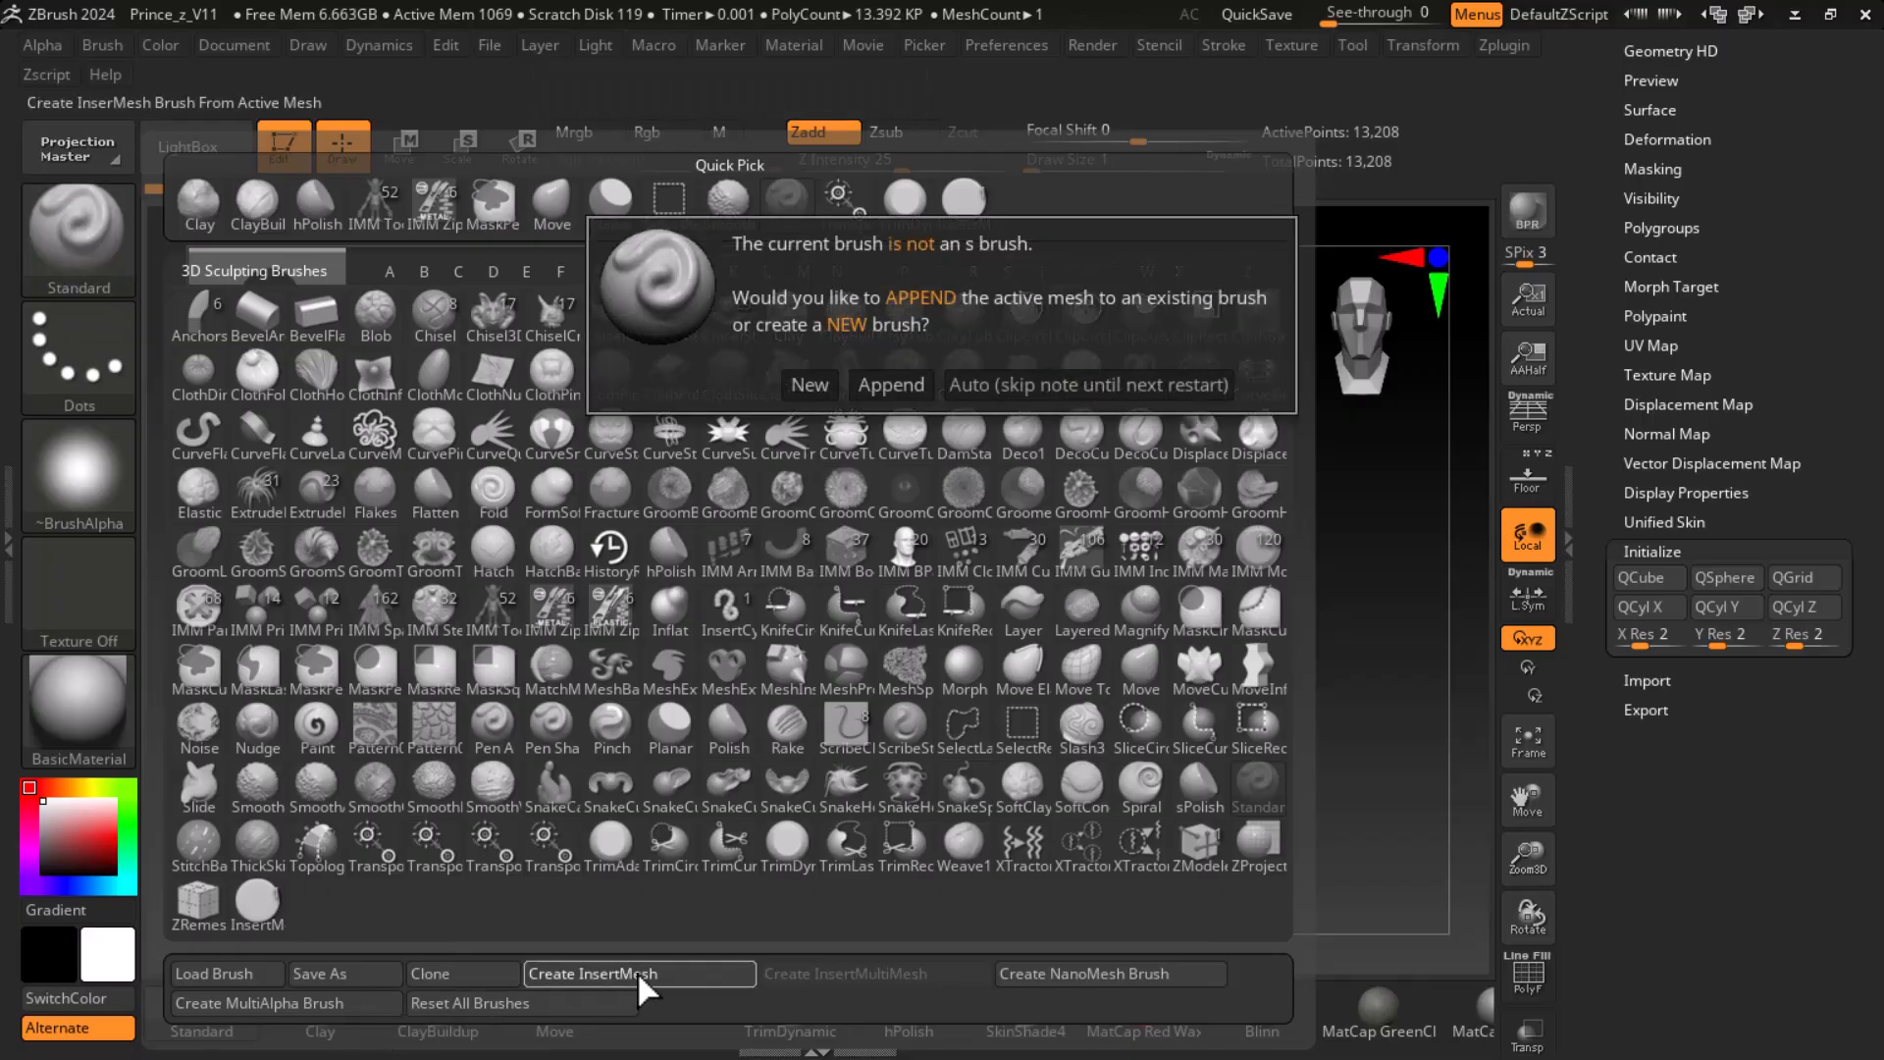
left_click(814, 385)
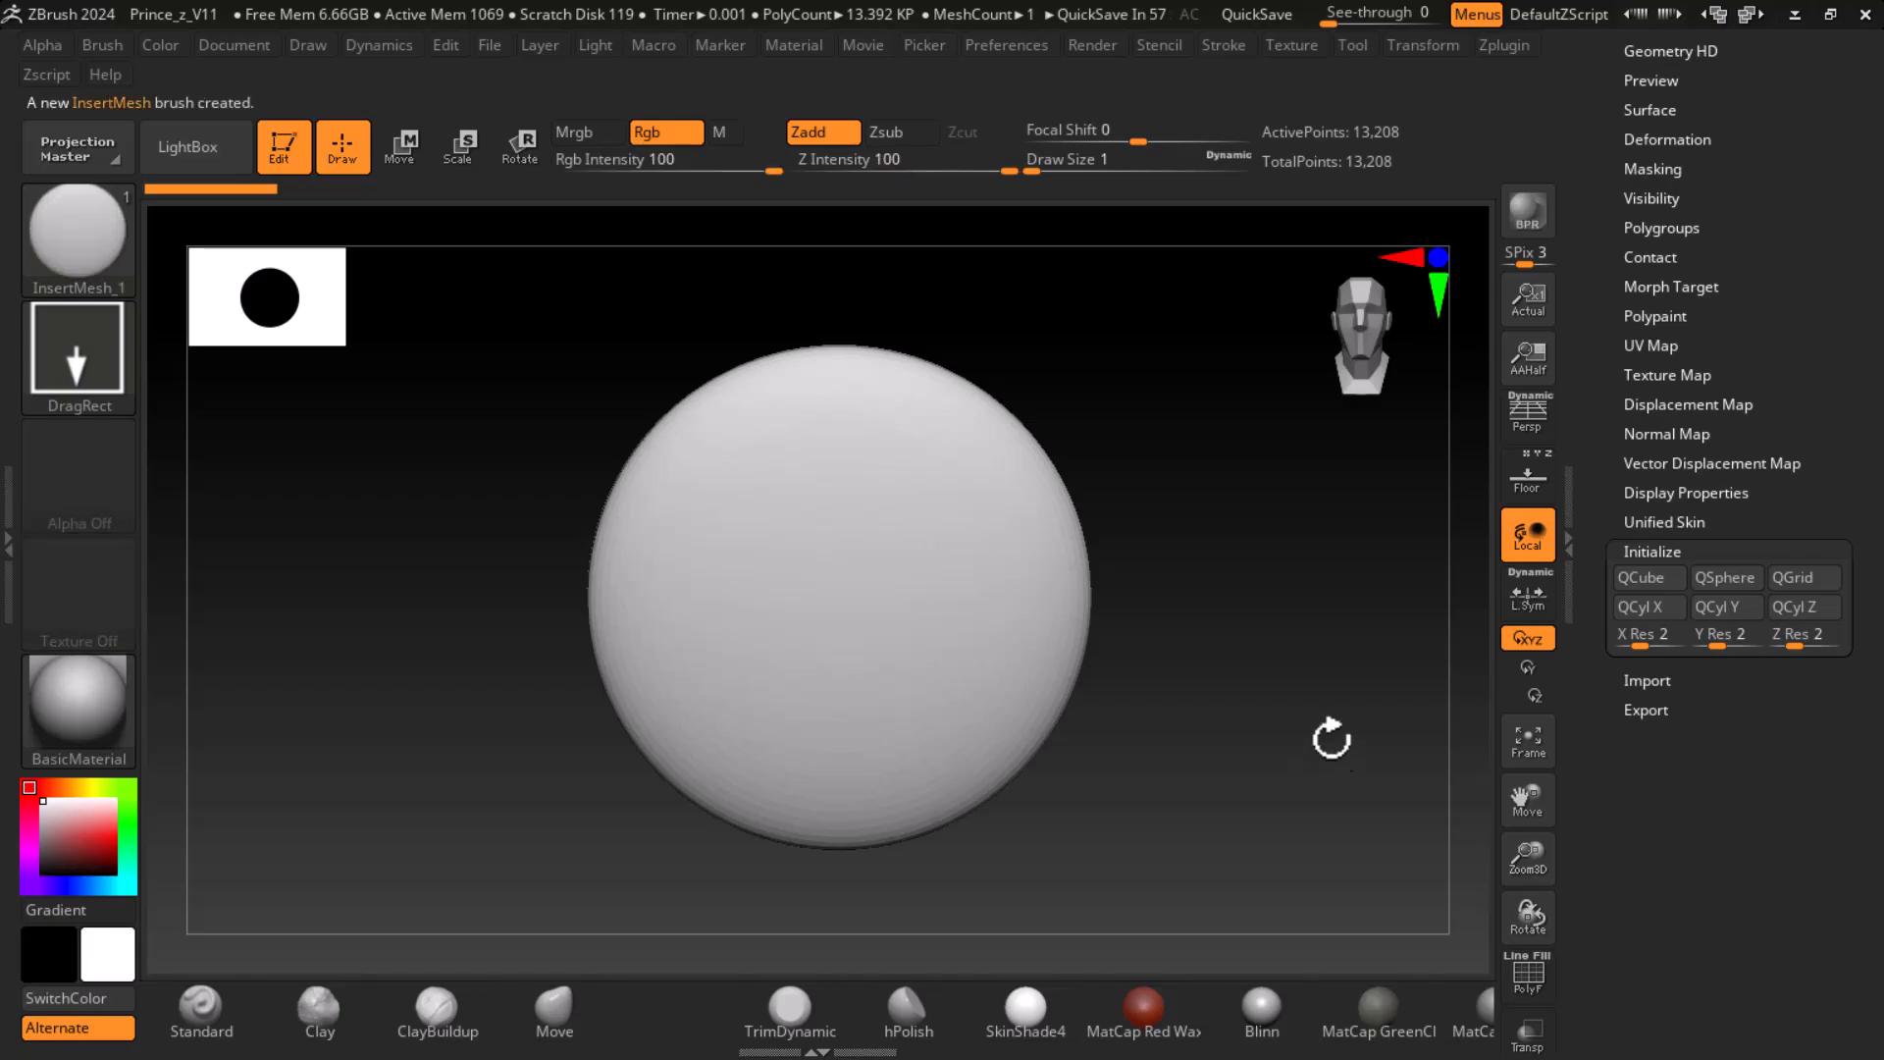
- Switch to the Princev3 character tool, show its subtool list and frame the whole knight from the front
scroll(1608, 314, "up", 5)
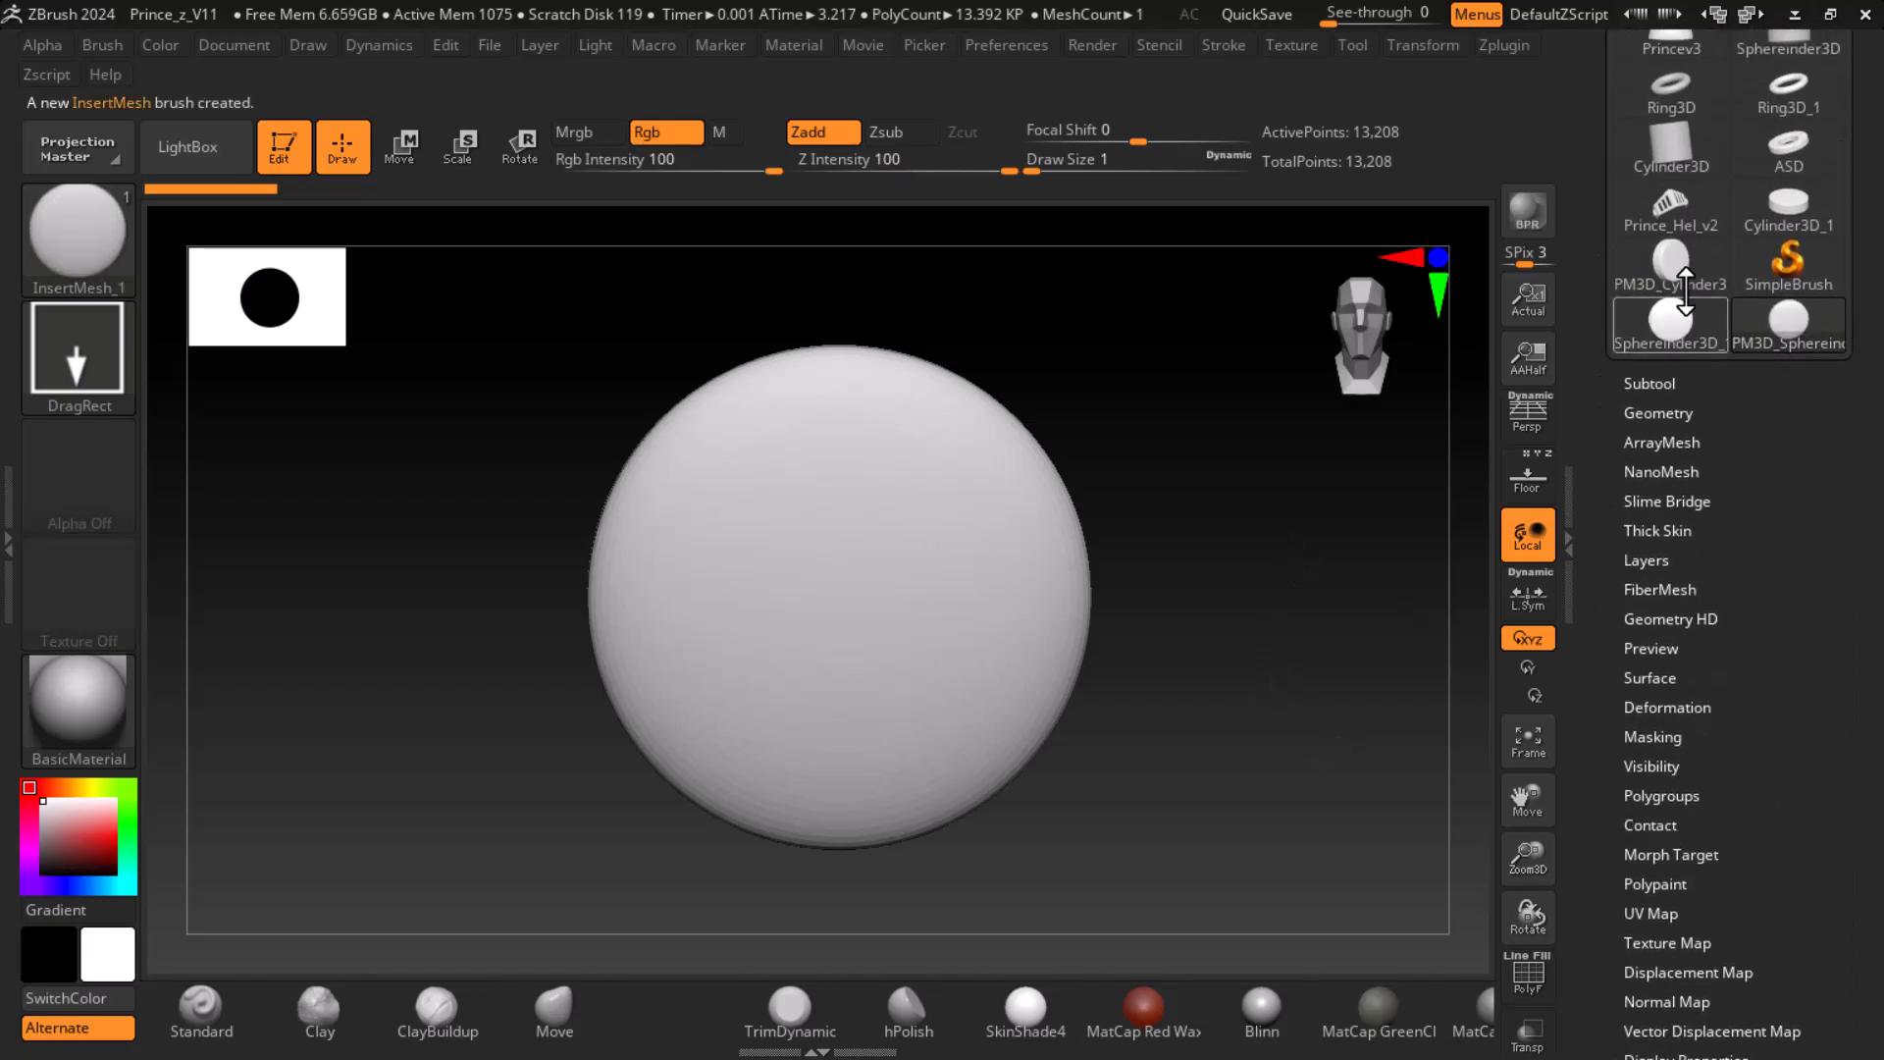
left_click(1671, 208)
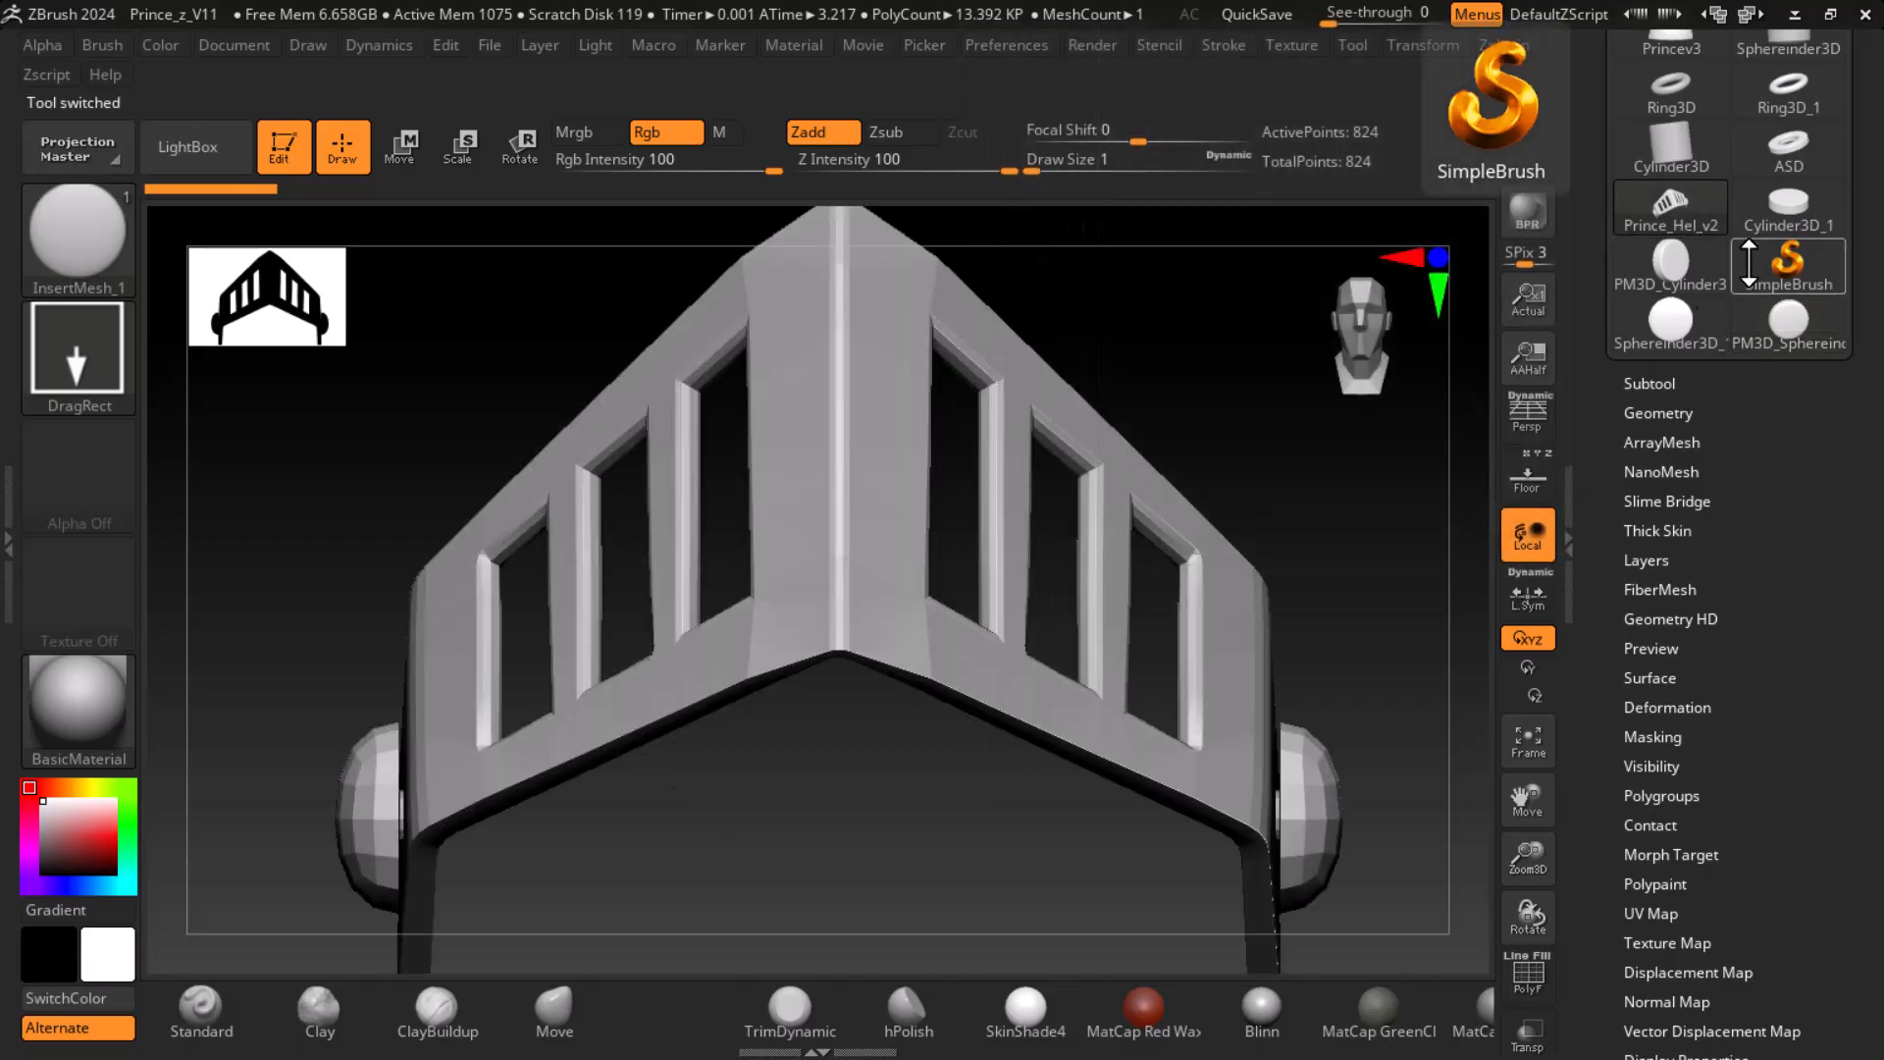
left_click(1658, 383)
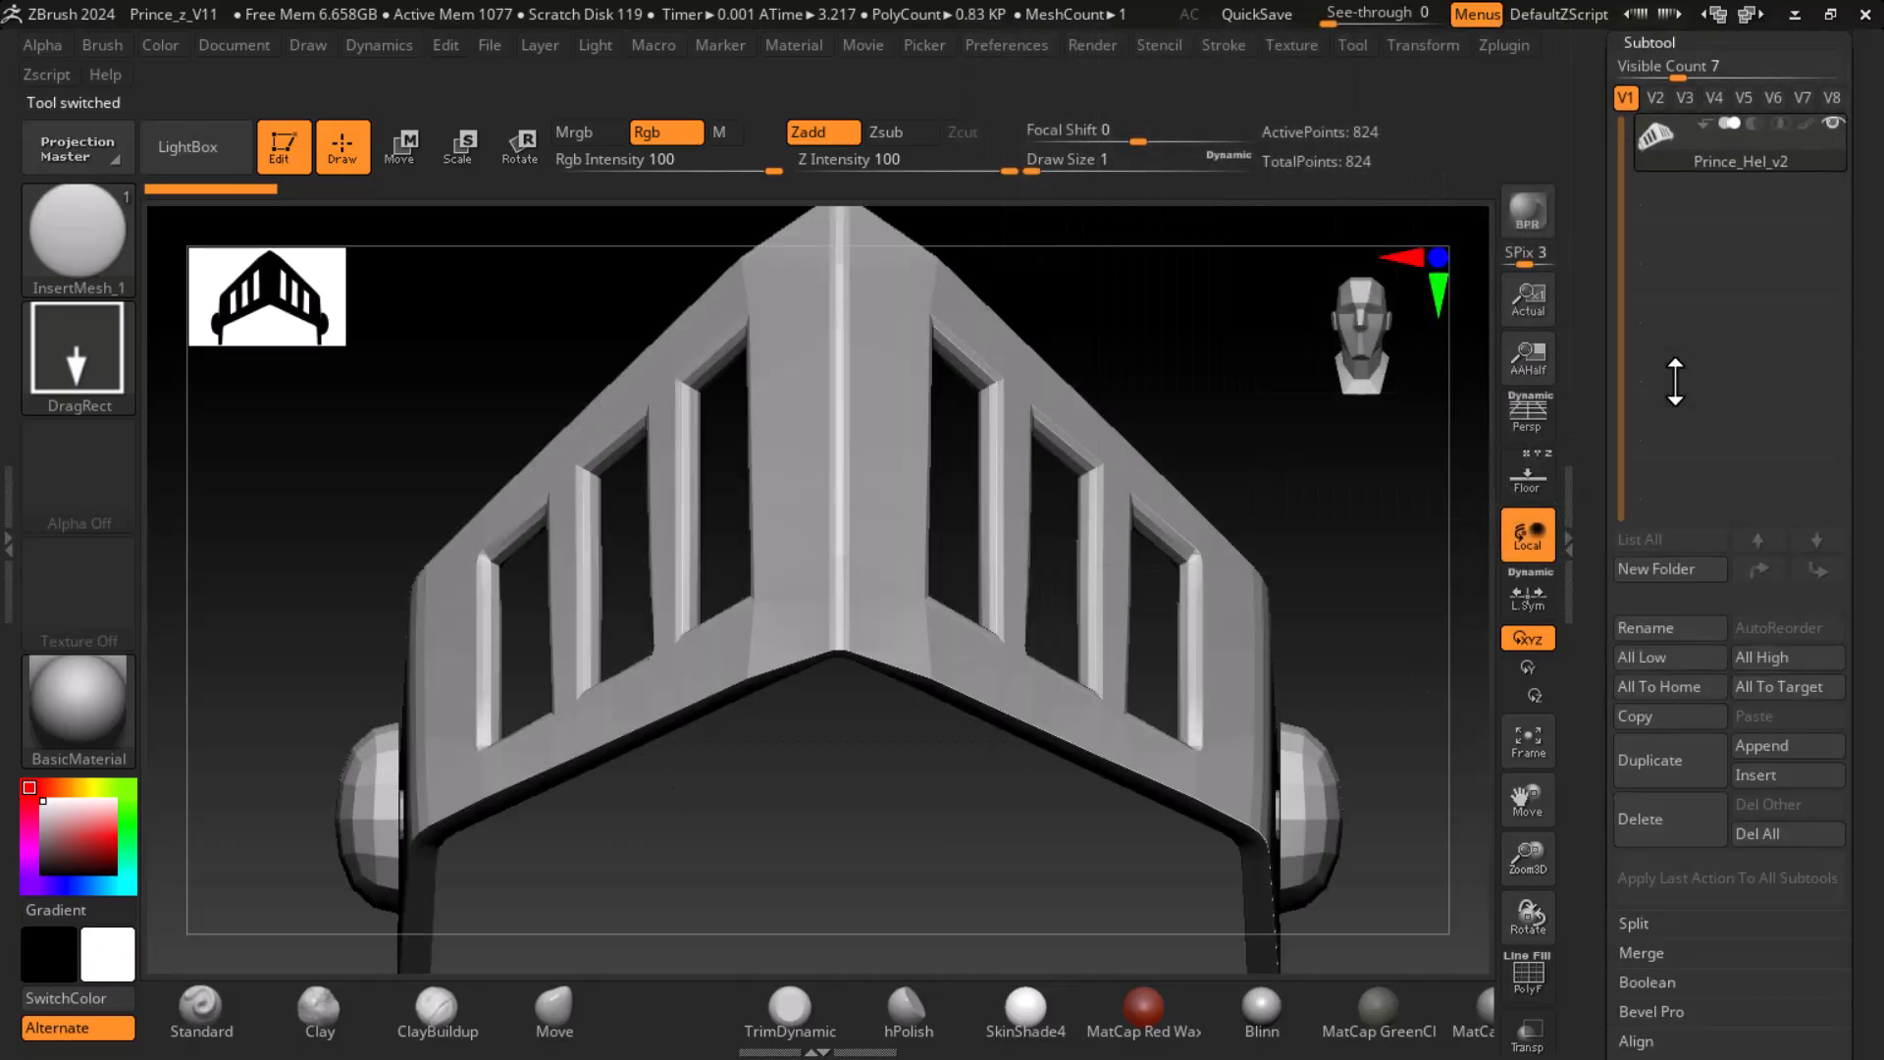
left_click_drag(1601, 383, 1600, 782)
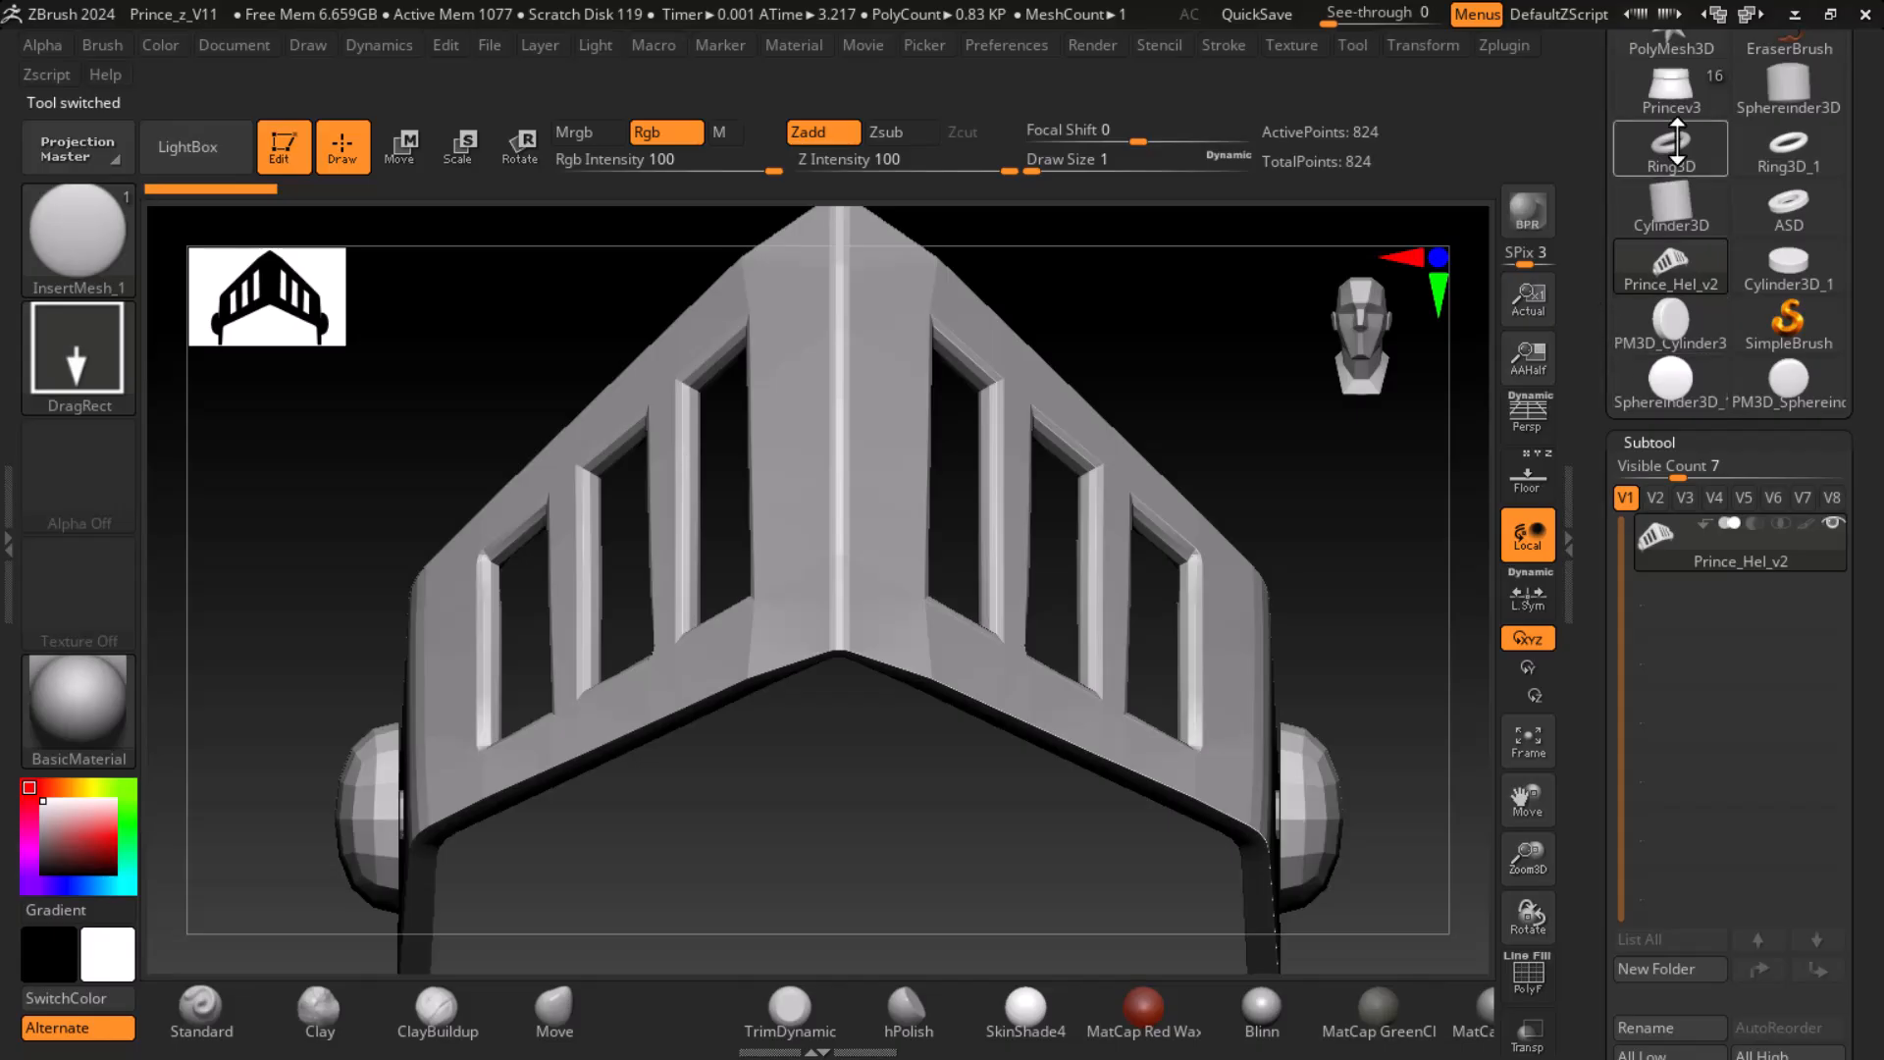
left_click(1685, 91)
left_click_drag(1334, 684, 1301, 432, "alt")
left_click_drag(1262, 631, 1302, 654, "alt")
left_click_drag(1311, 827, 1171, 819)
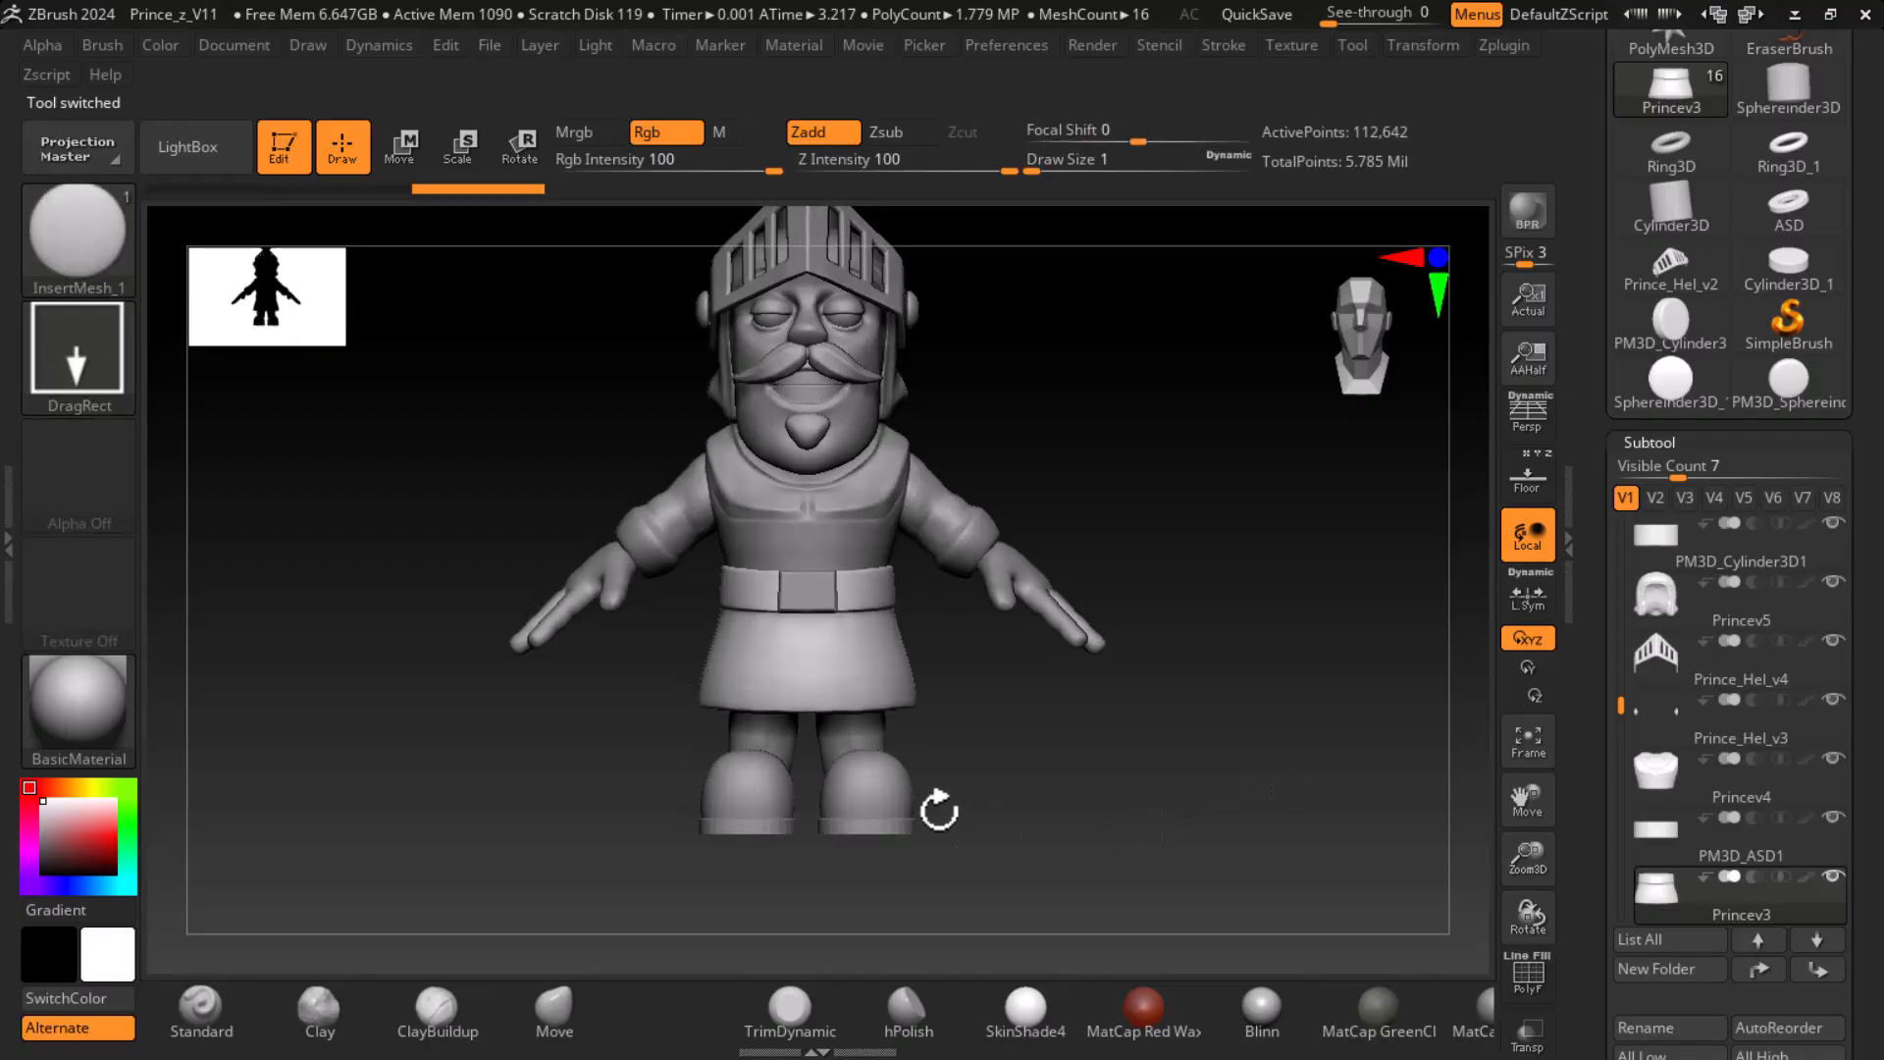
- Duplicate the Princev3 skirt subtool
left_click_drag(1583, 881, 1600, 787)
left_click_drag(679, 590, 1220, 727)
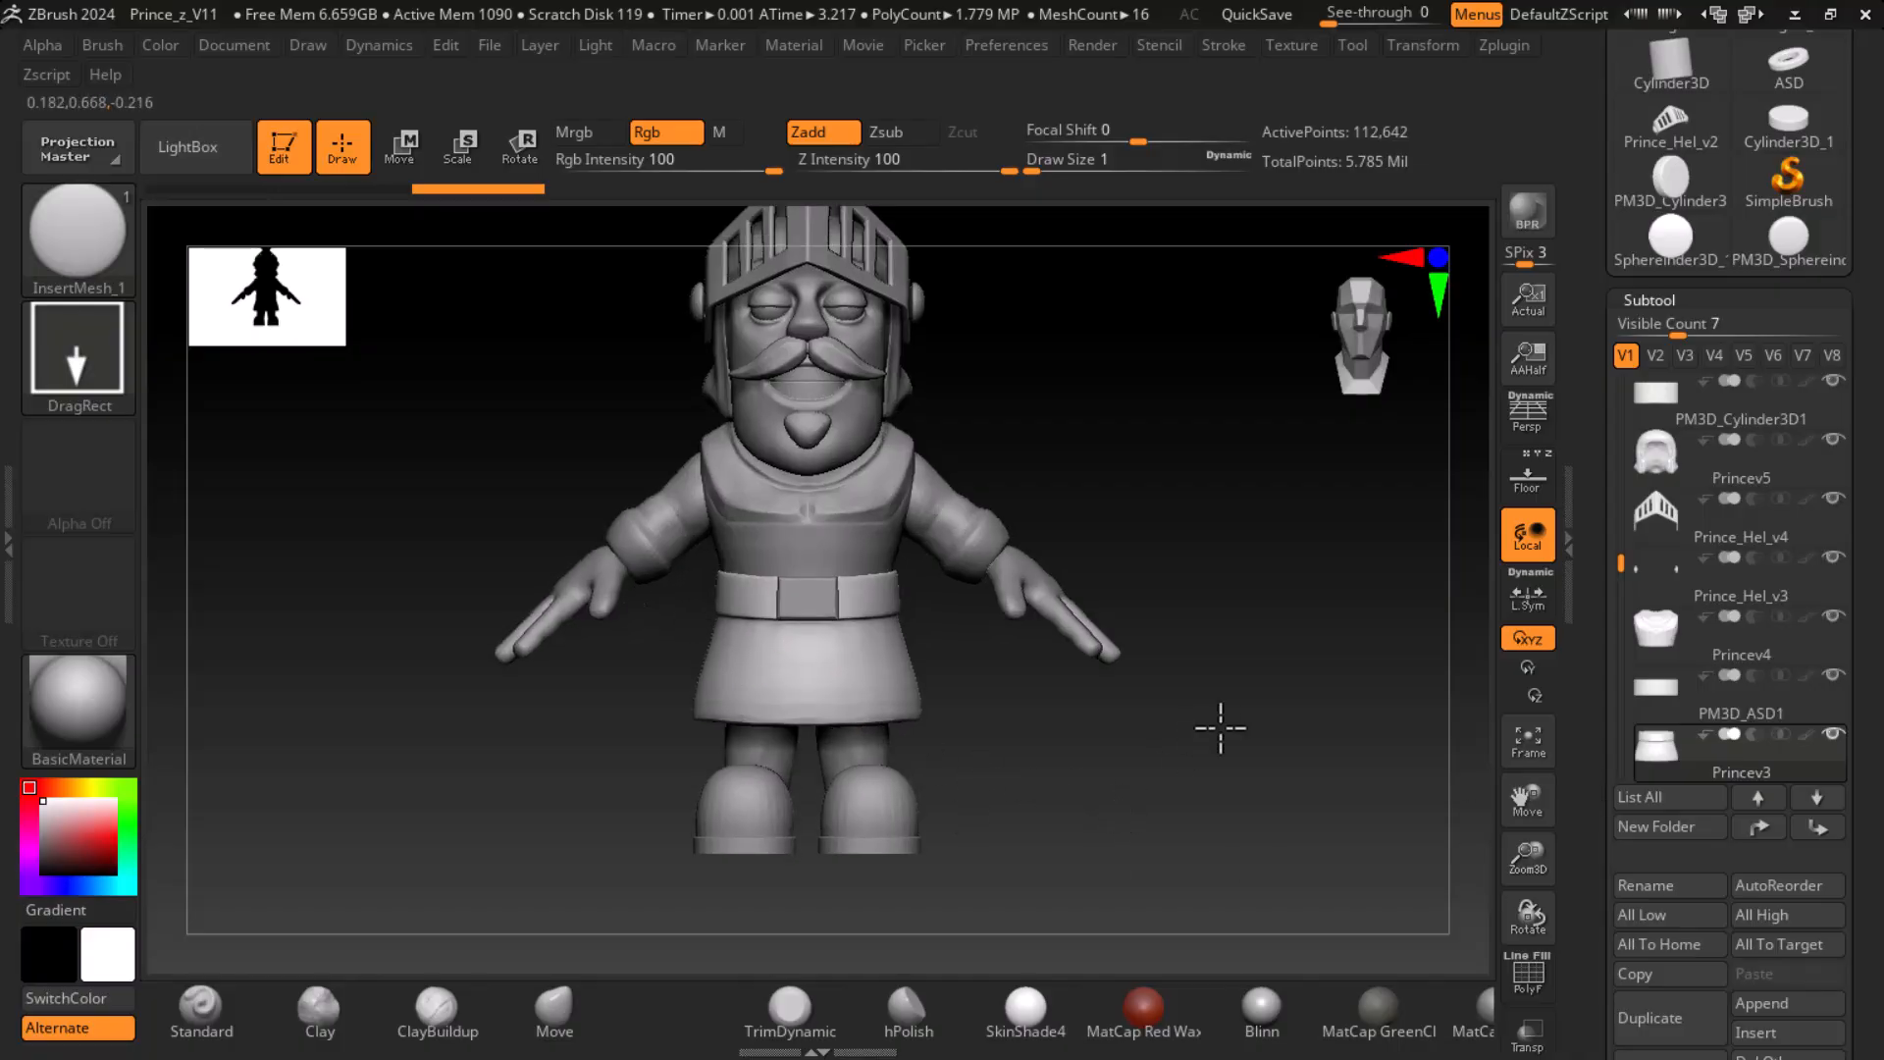
left_click_drag(1595, 806, 1674, 734)
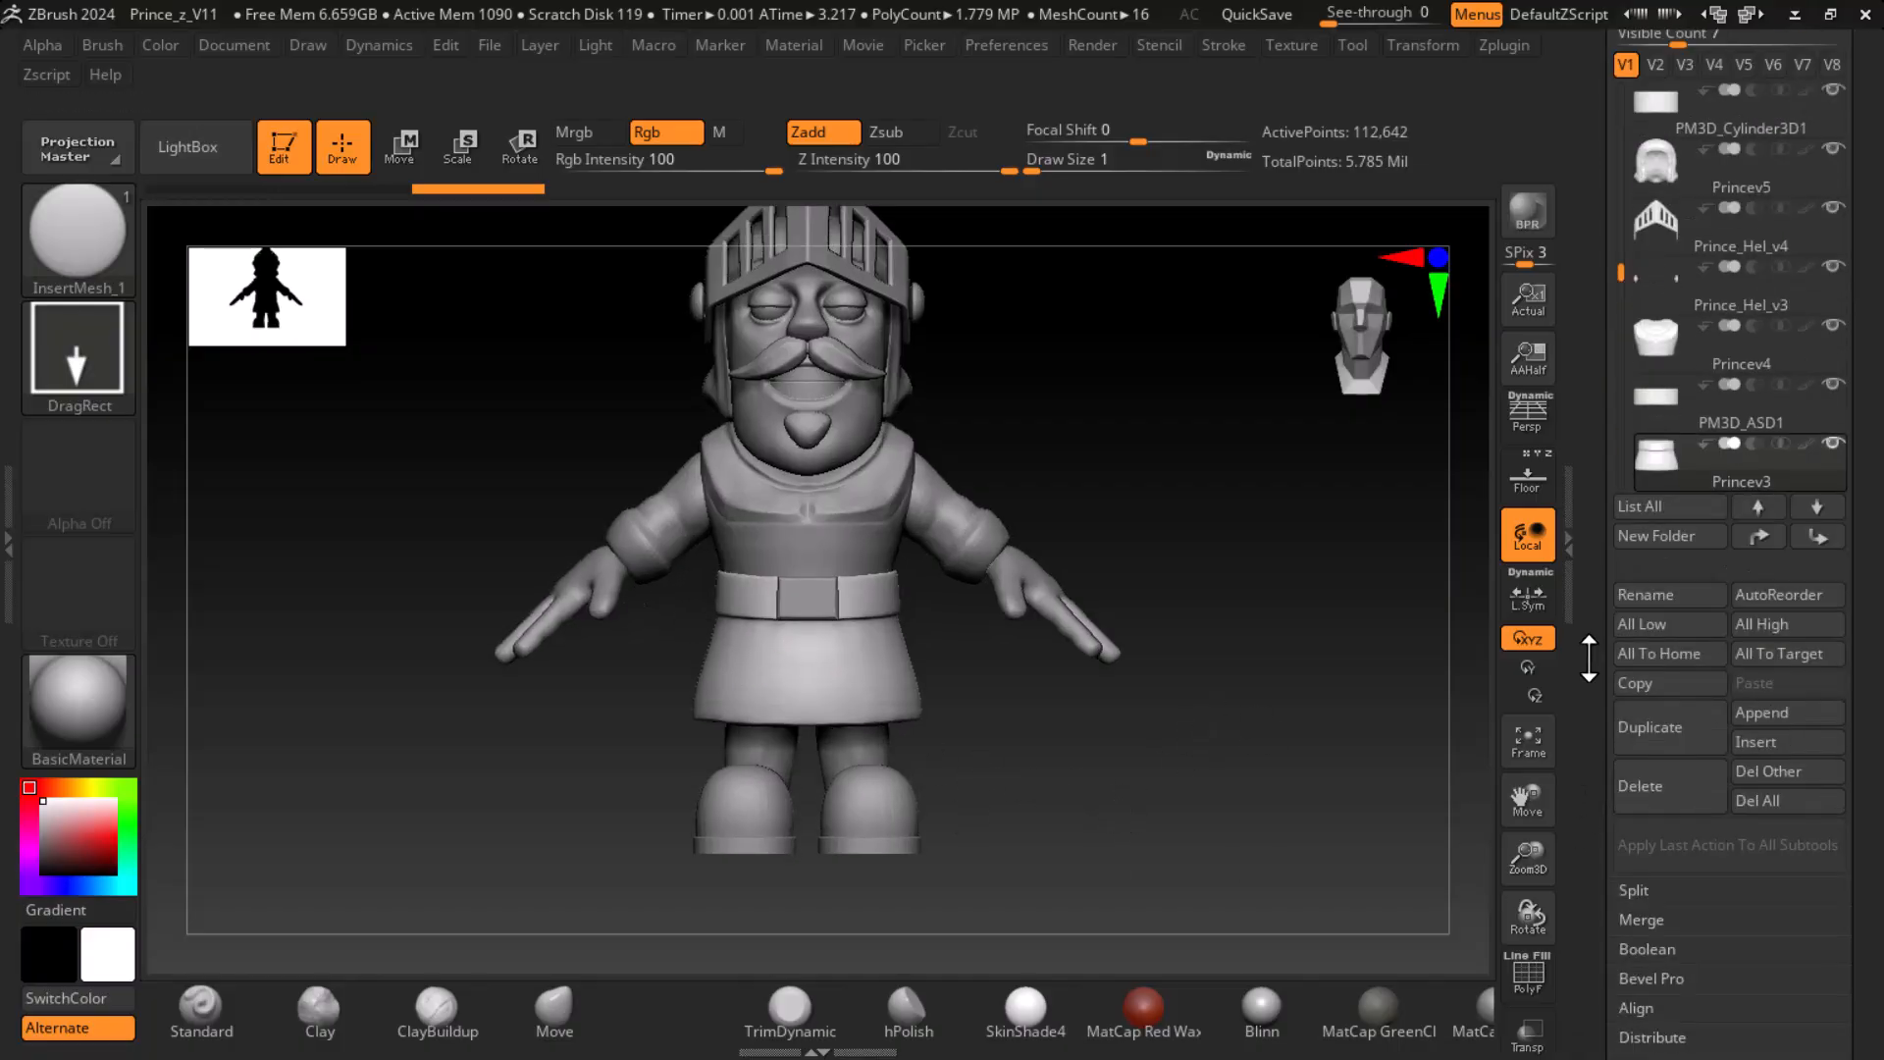
left_click(1674, 728)
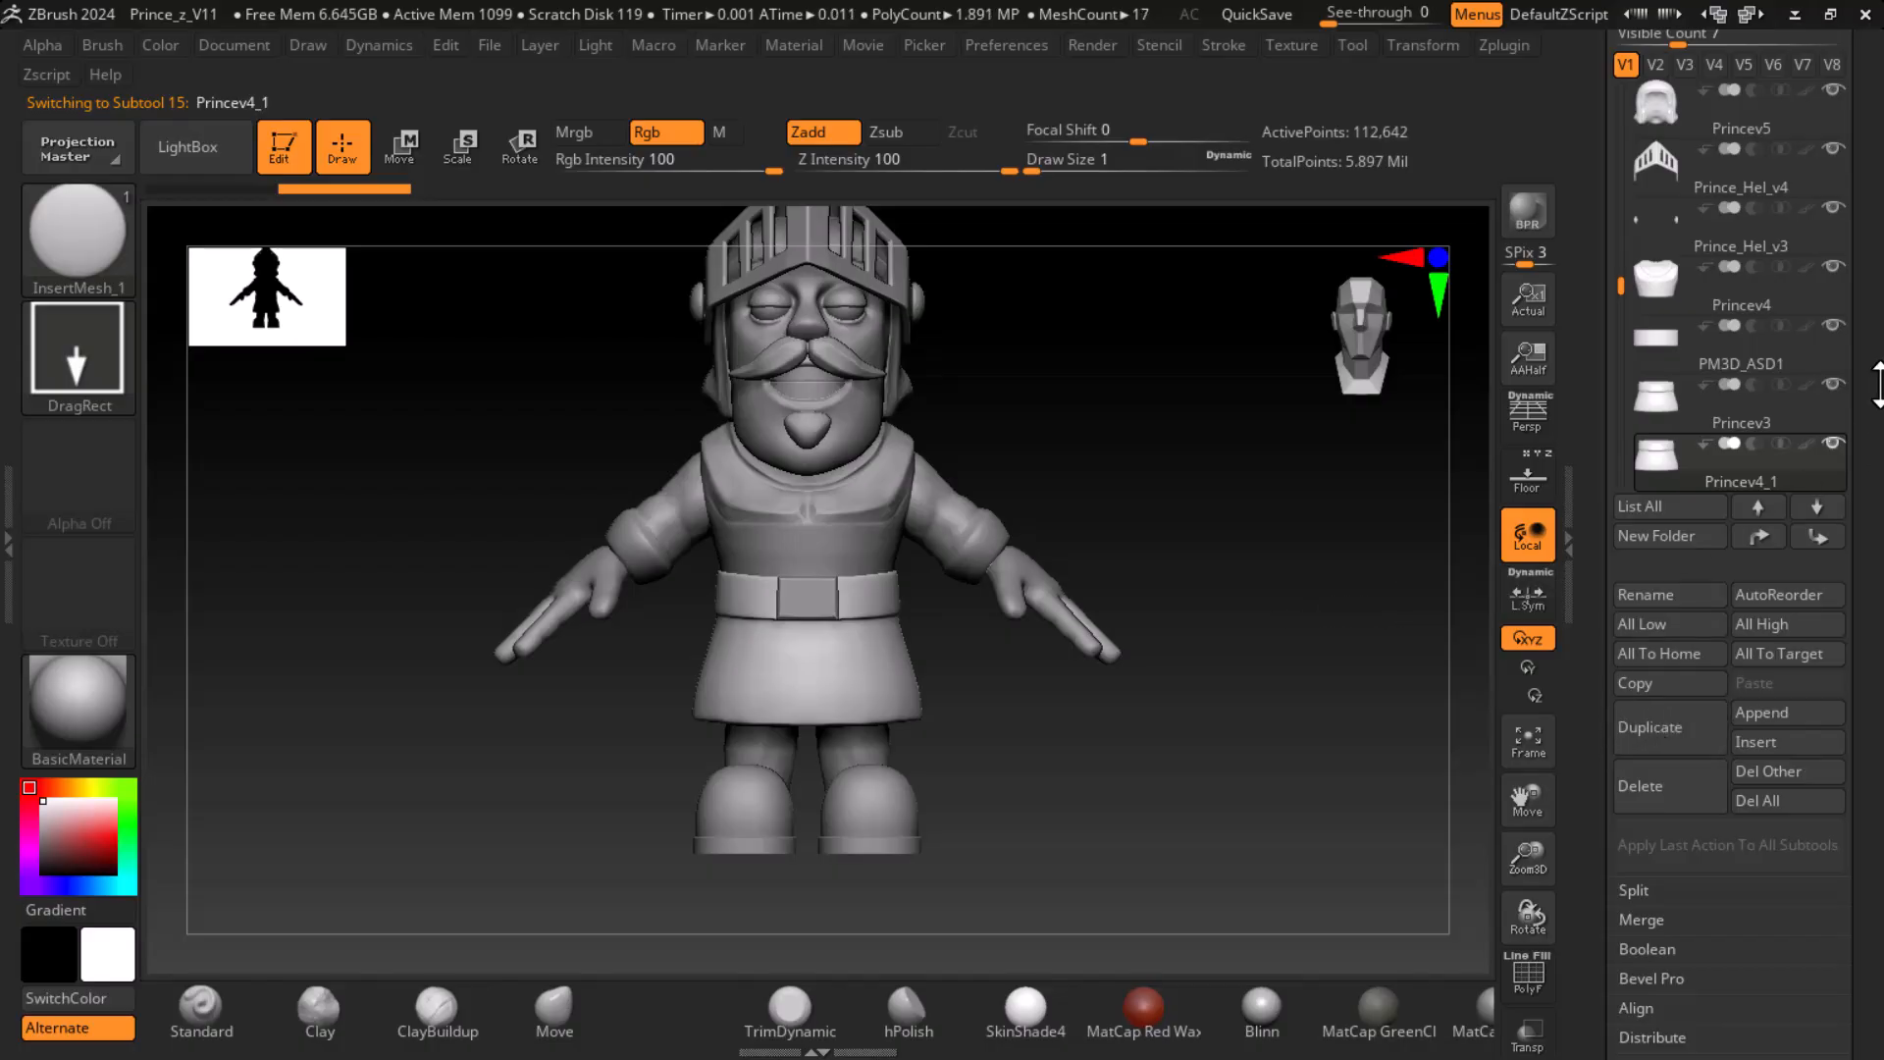
- Hide every subtool except the duplicated skirt, Princev4_1
mouse_move(1656, 489)
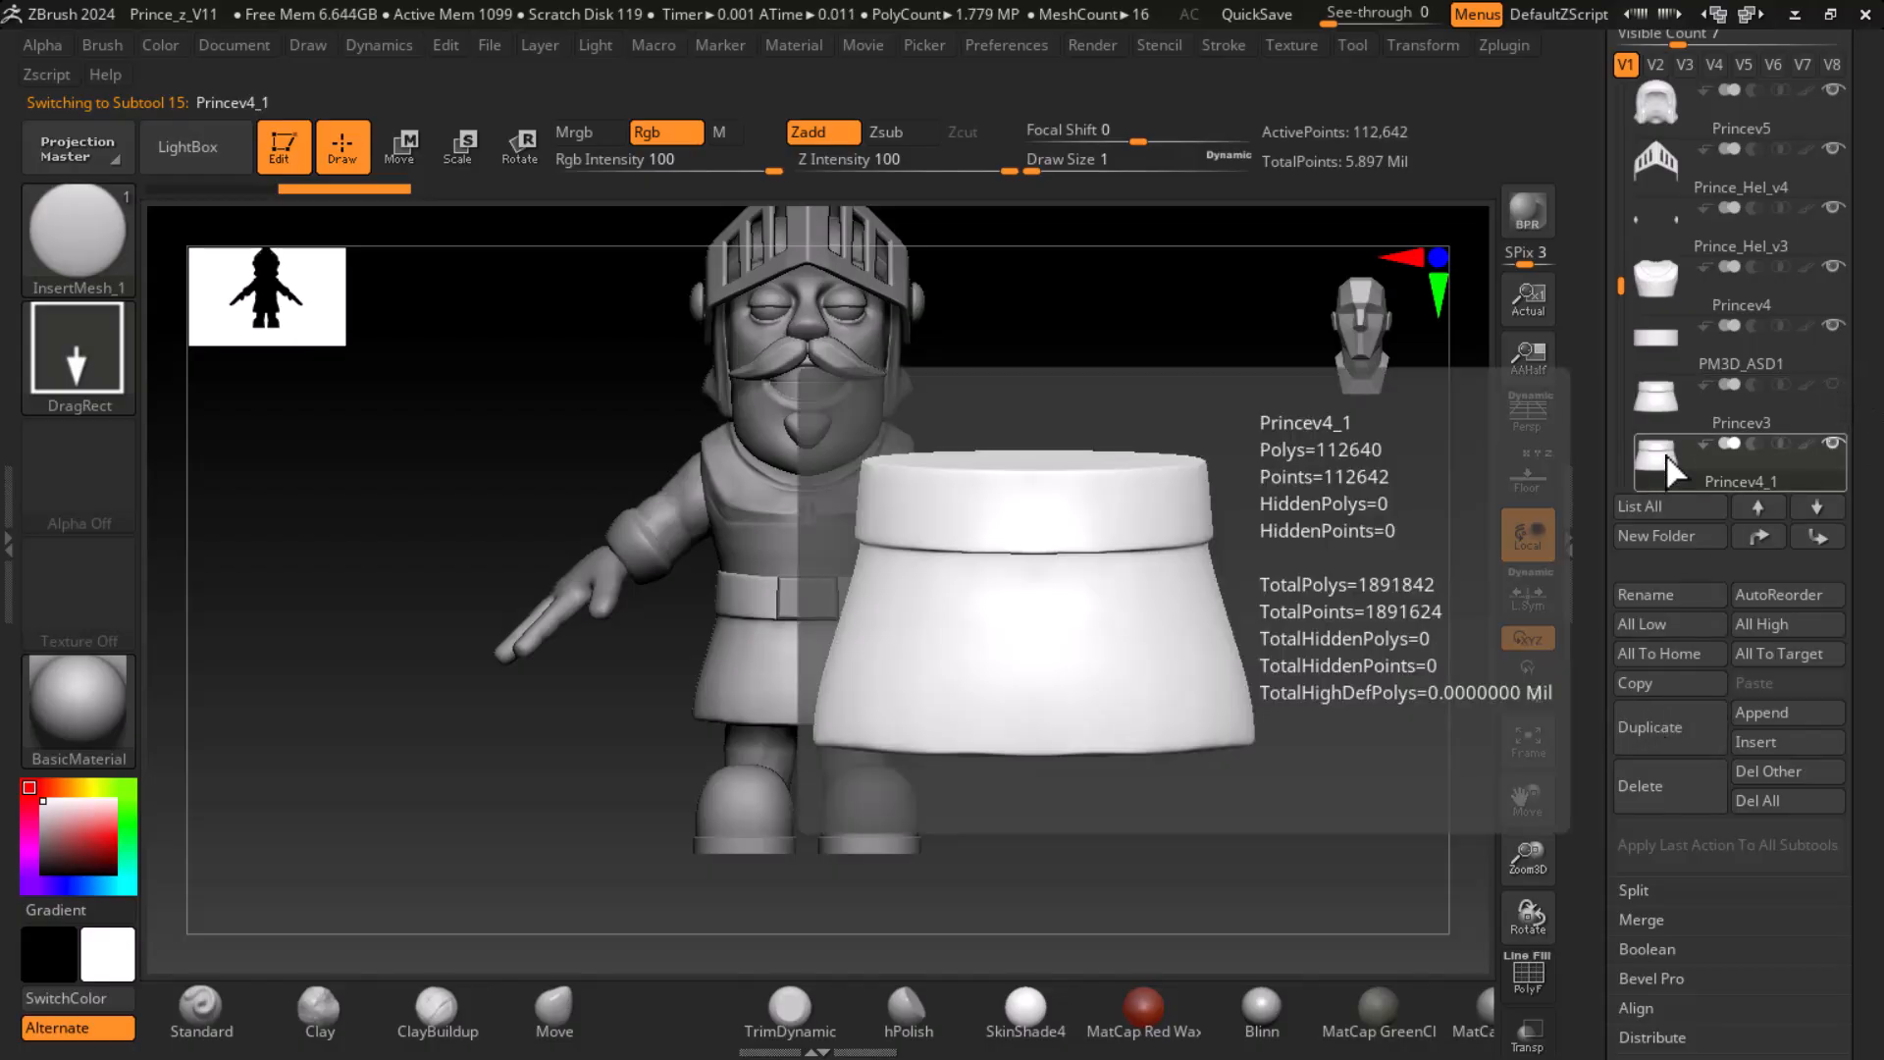
scroll(1693, 449, "down", 1)
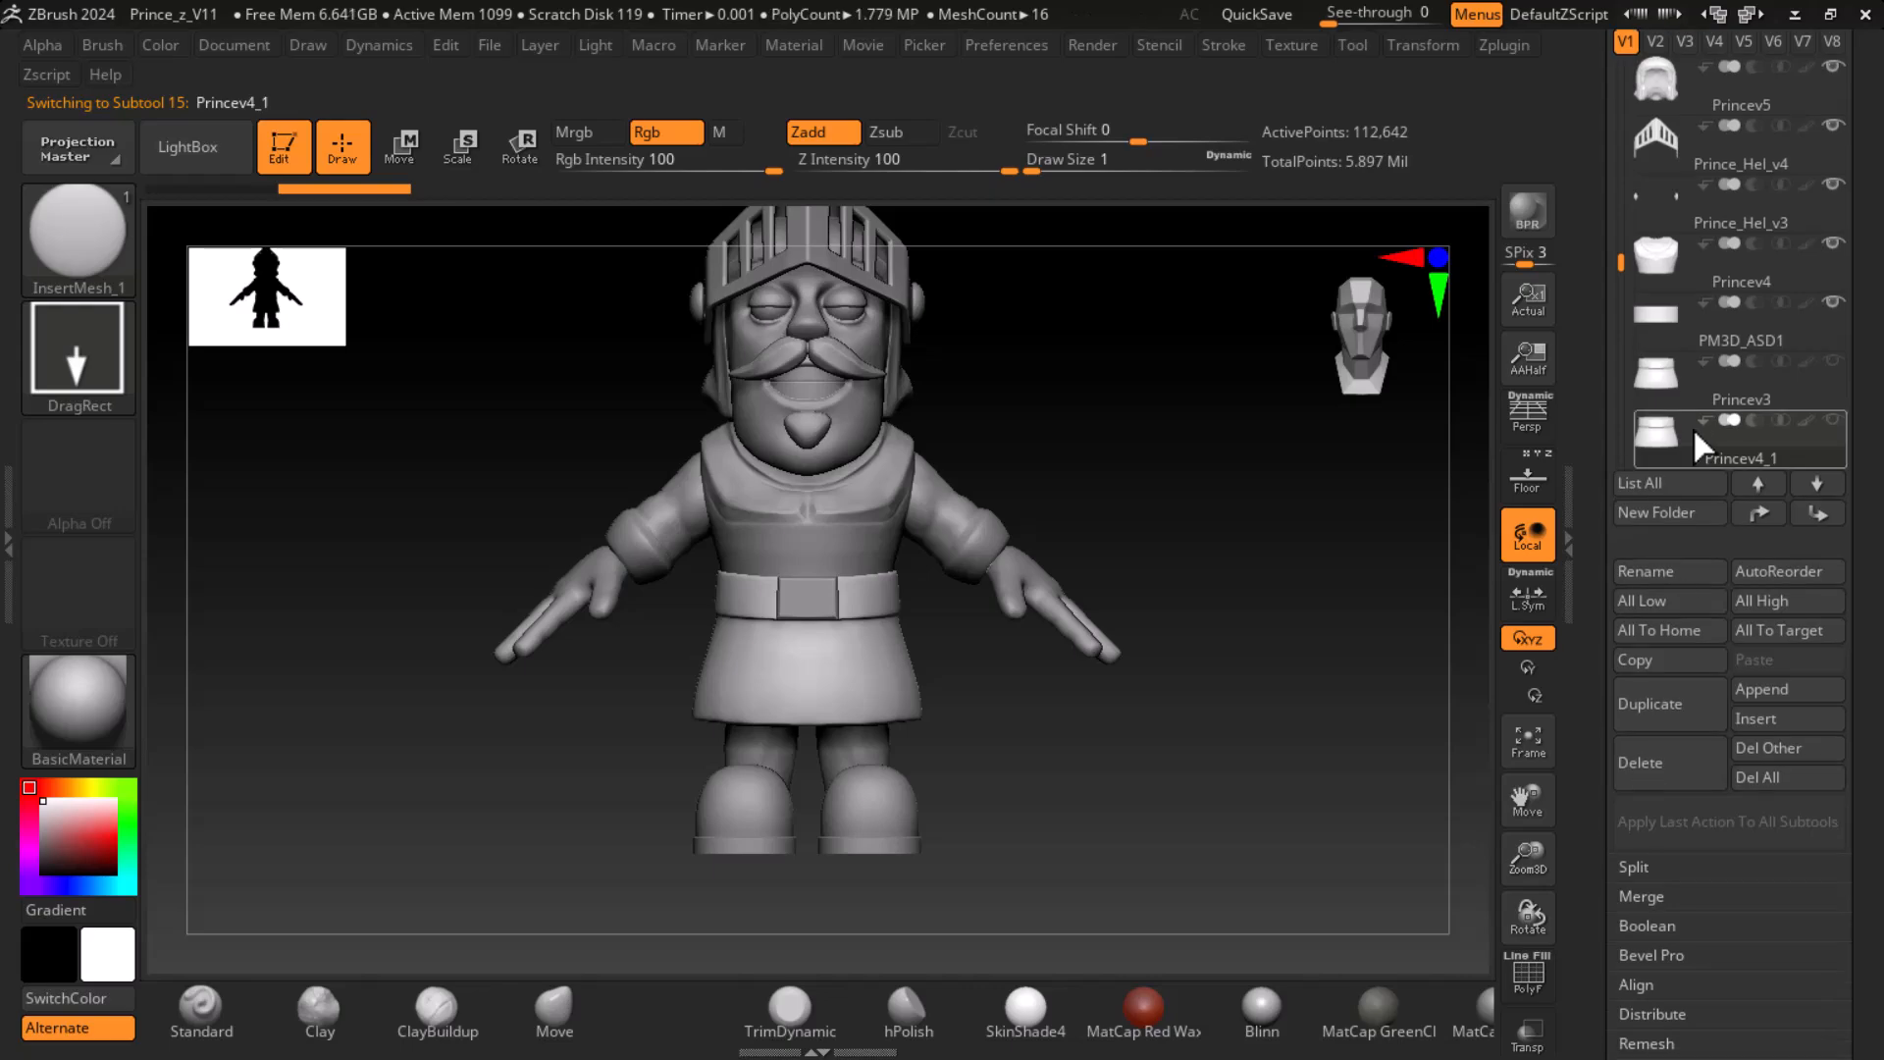
left_click(1673, 429, "shift")
left_click(1660, 428, "shift")
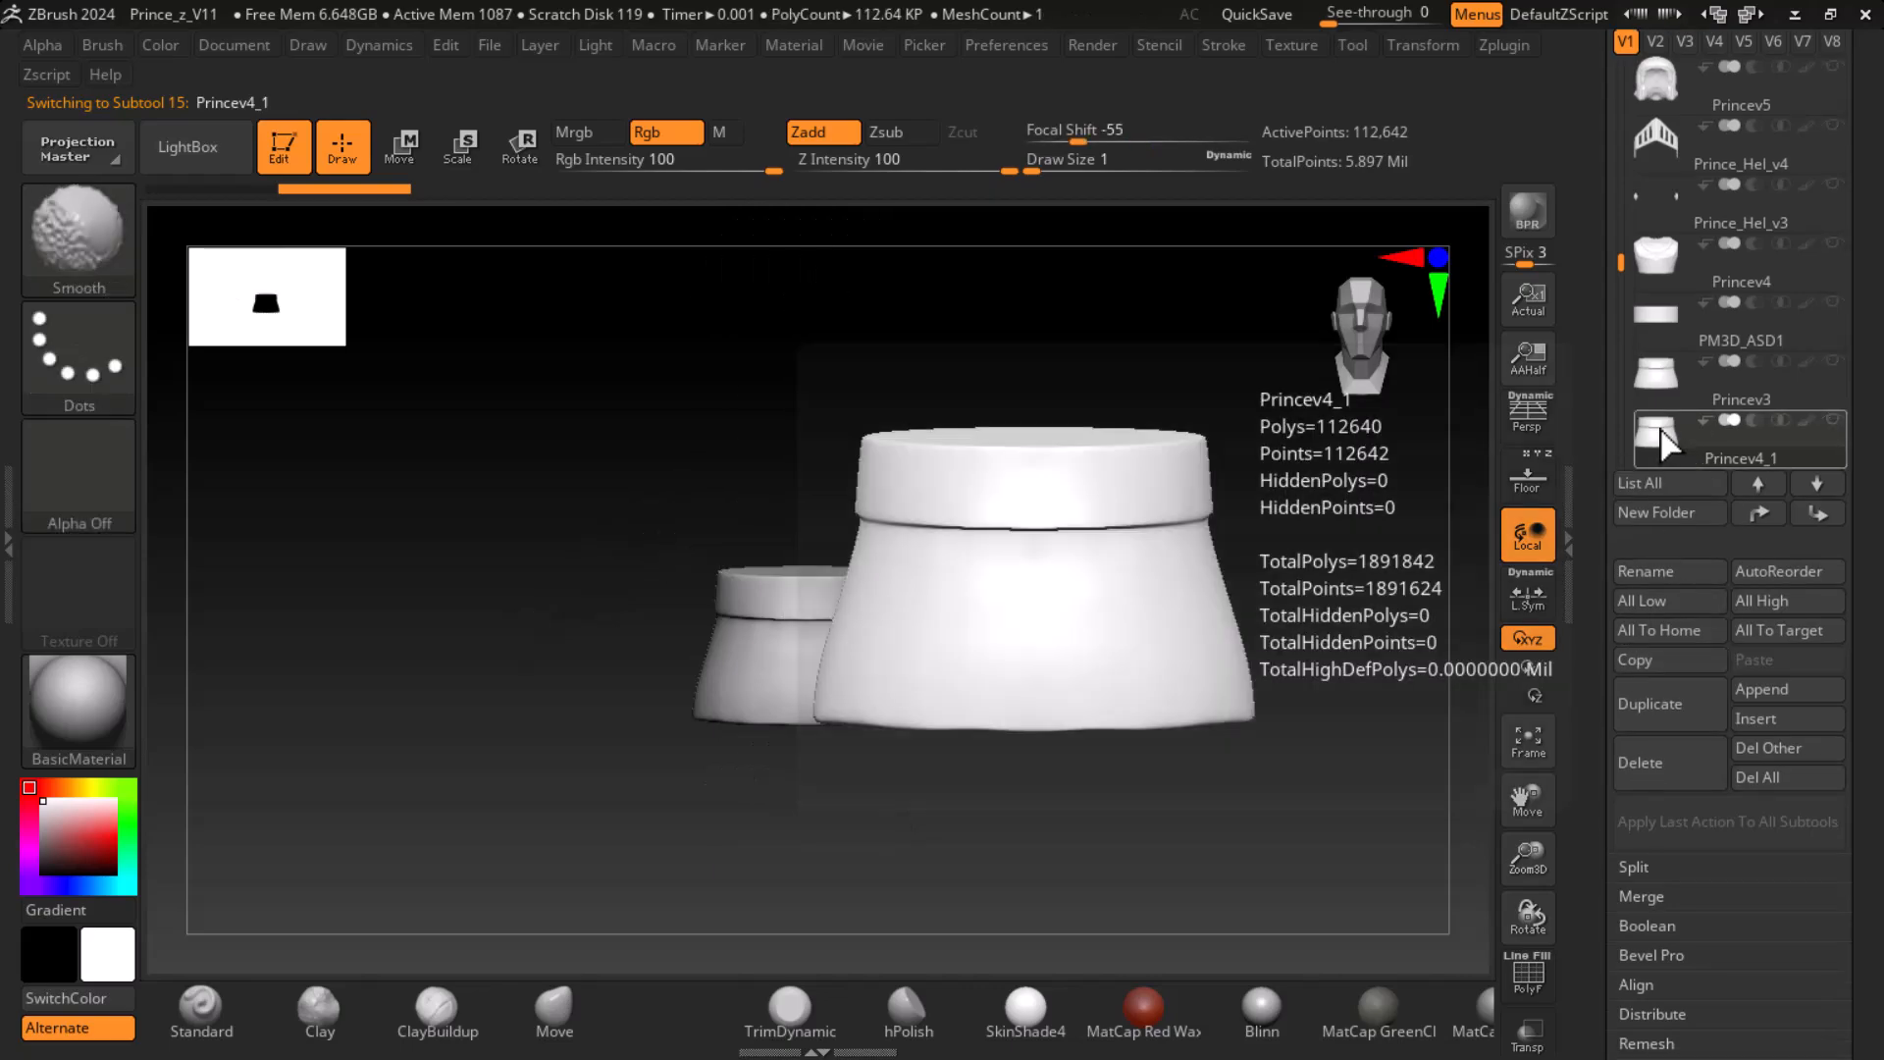
- Turn on the polygon wireframe display and lower the duplicated skirt's subdivision level to 3
scroll(1609, 776, "down", 5)
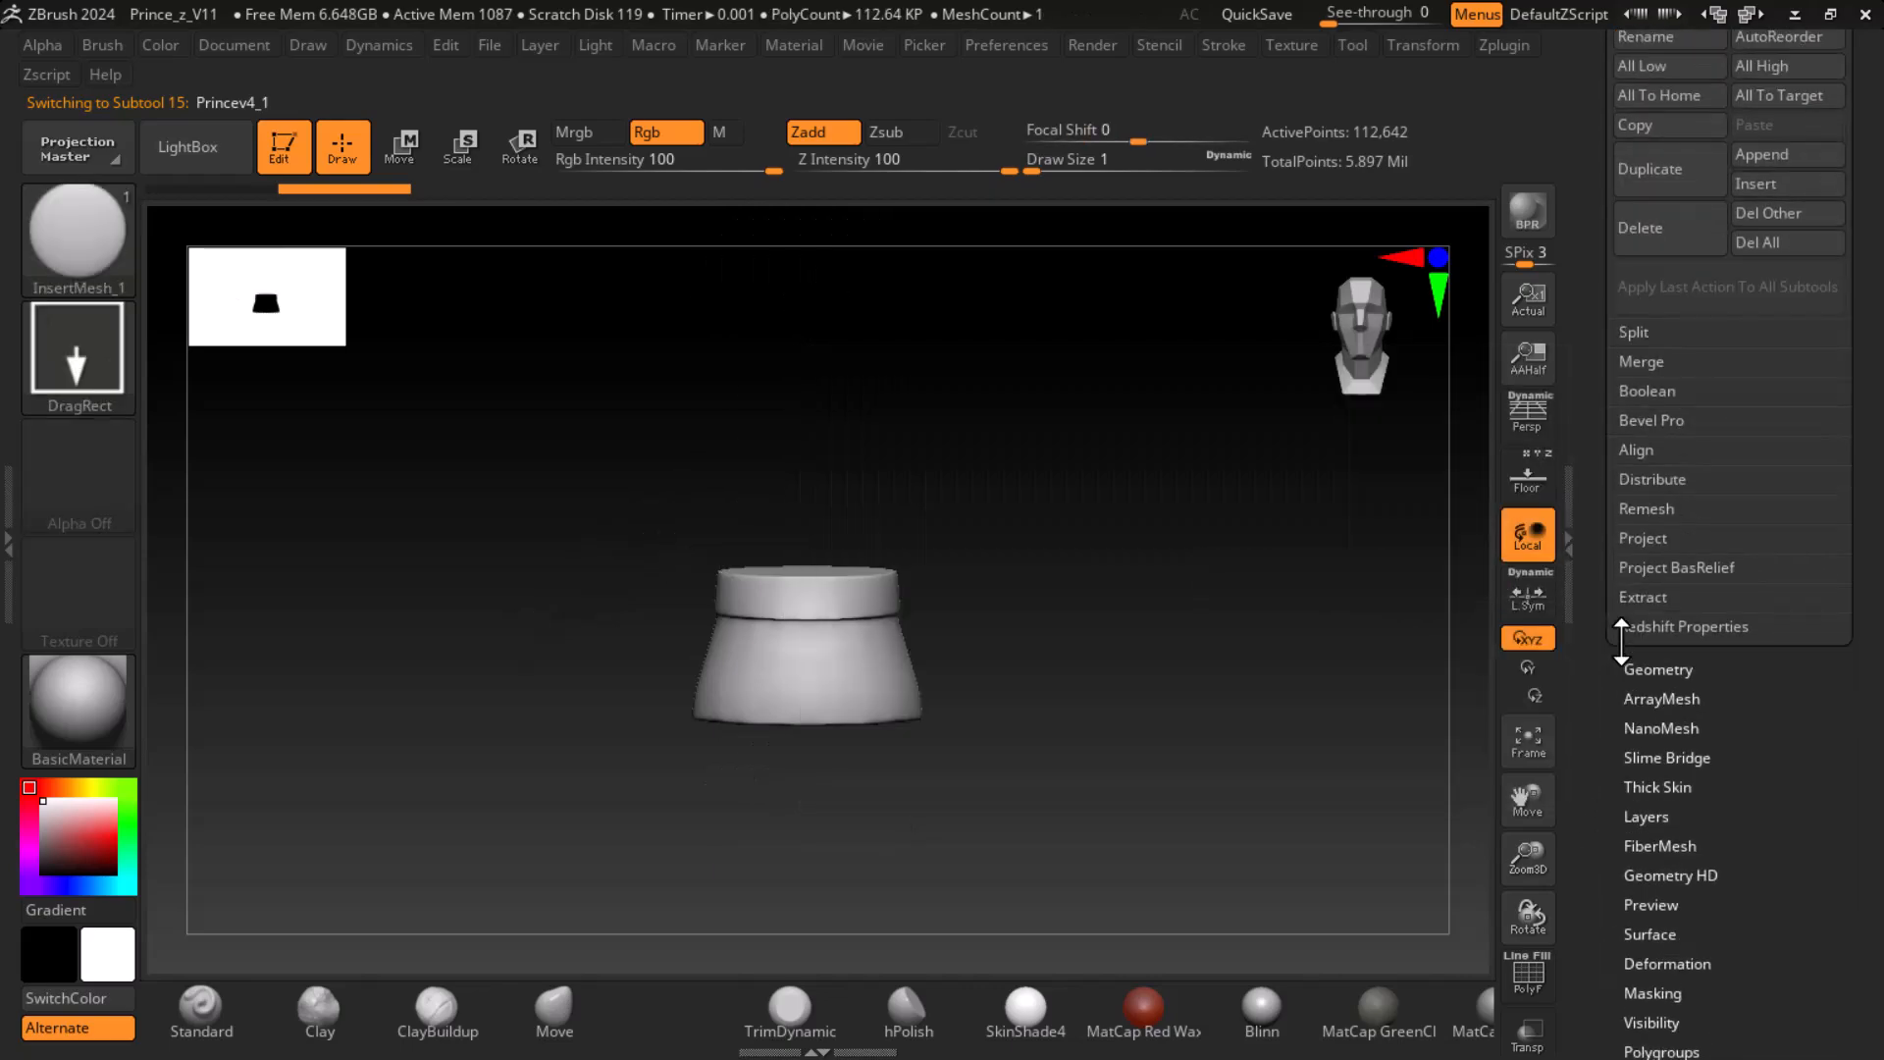
left_click(1662, 668)
left_click_drag(1145, 674, 1236, 785, "alt")
left_click_drag(1706, 95, 1630, 98)
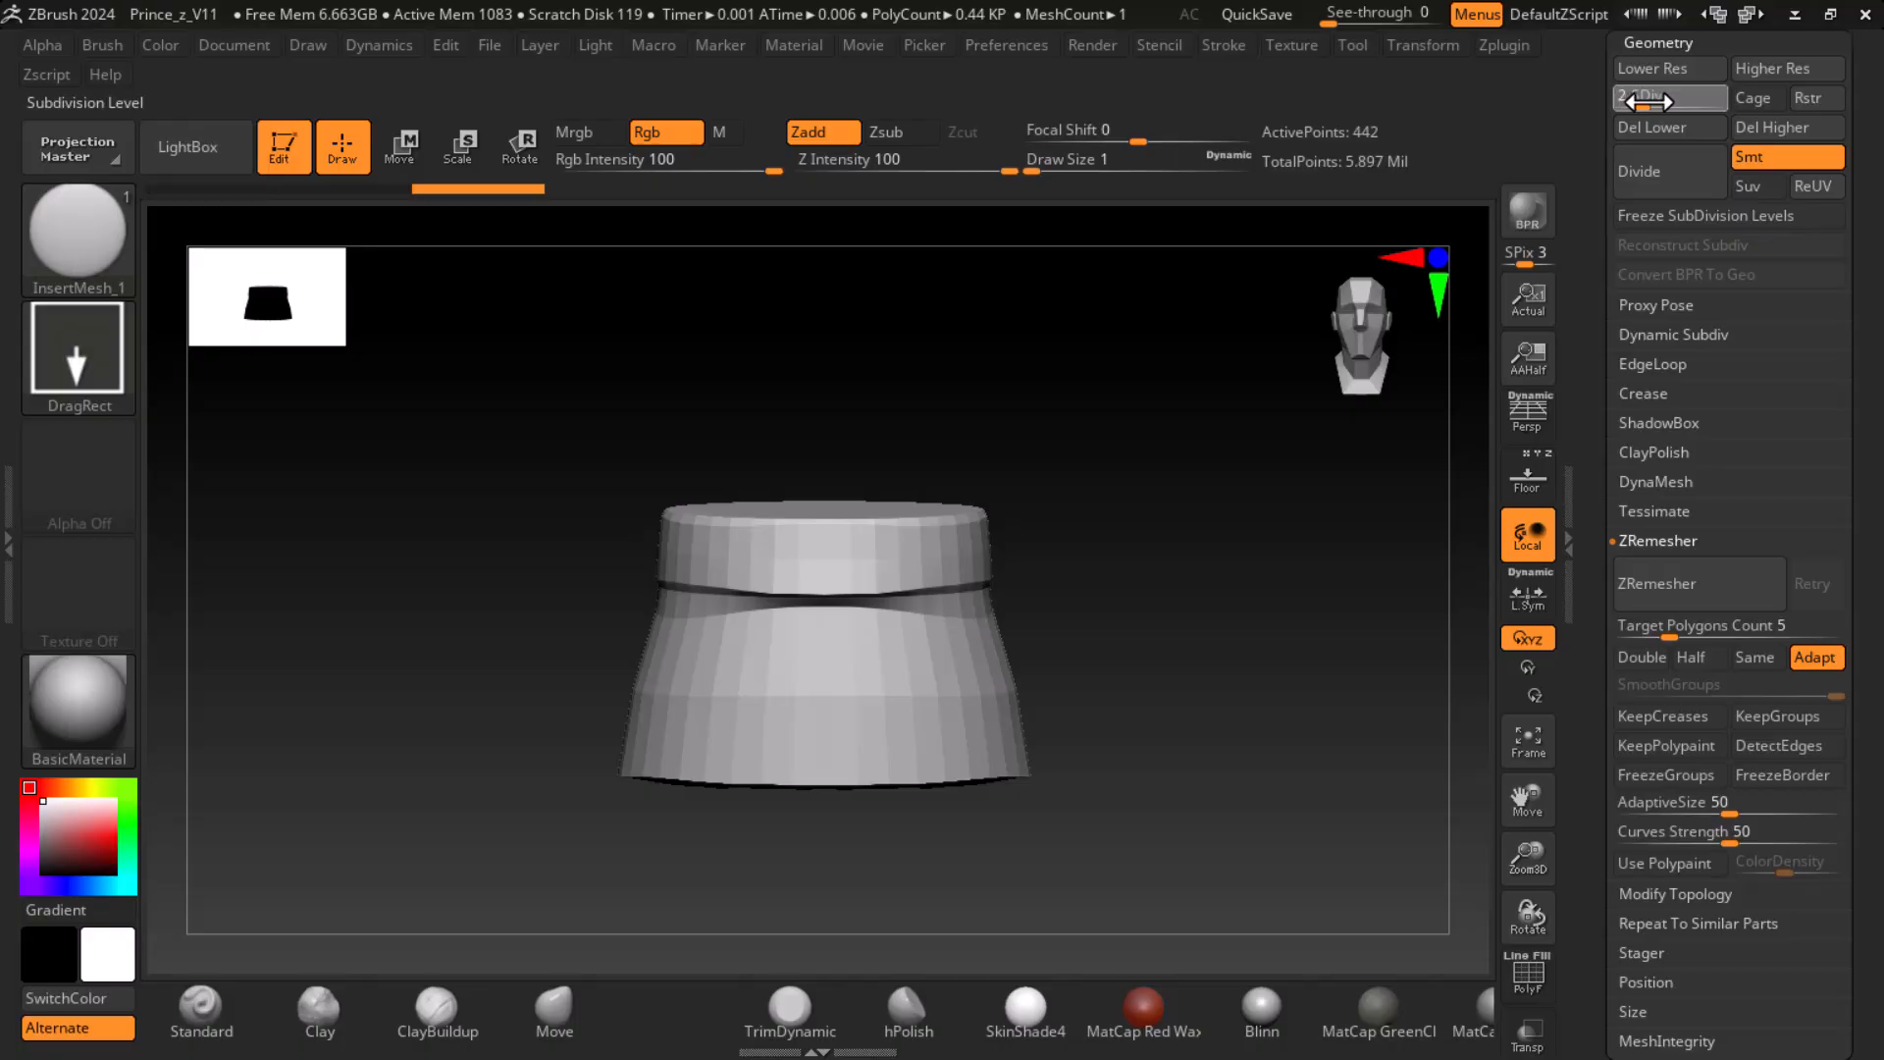
key("shift+f")
left_click_drag(1347, 633, 1306, 669, "shift")
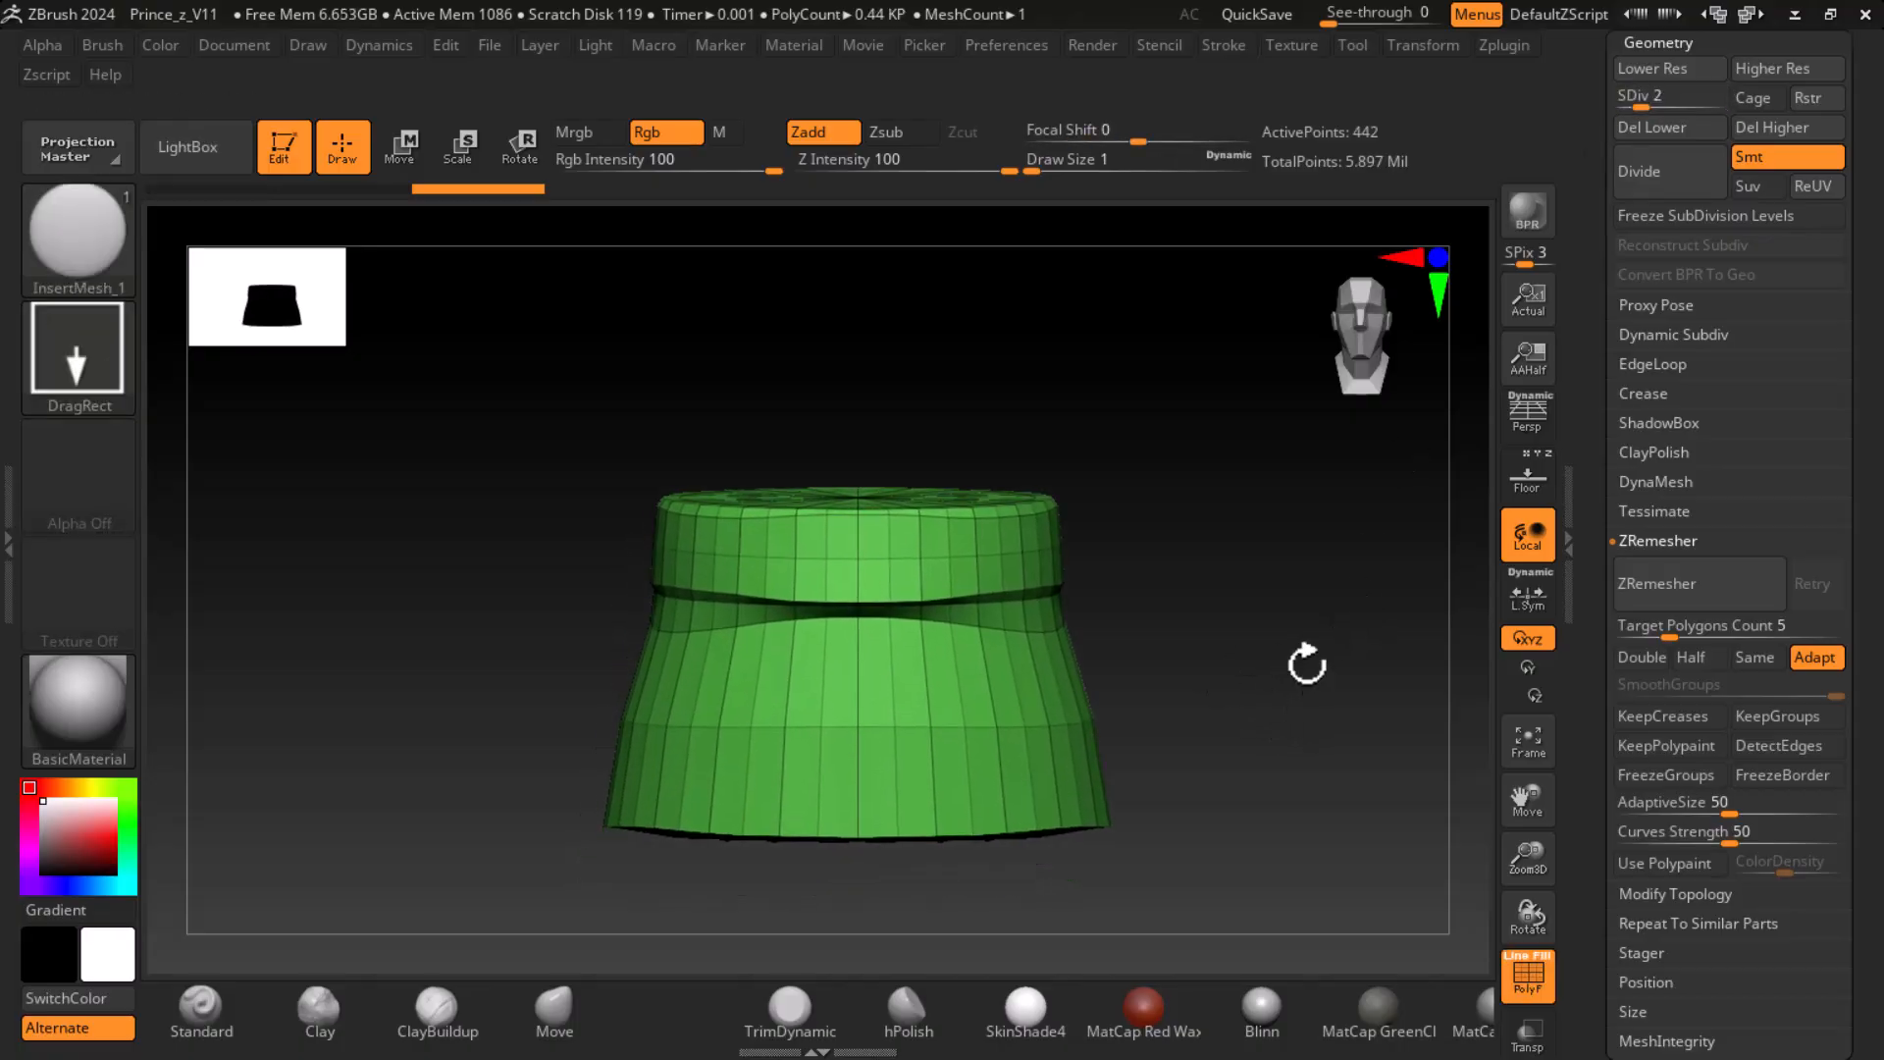
left_click_drag(1647, 107, 1664, 110)
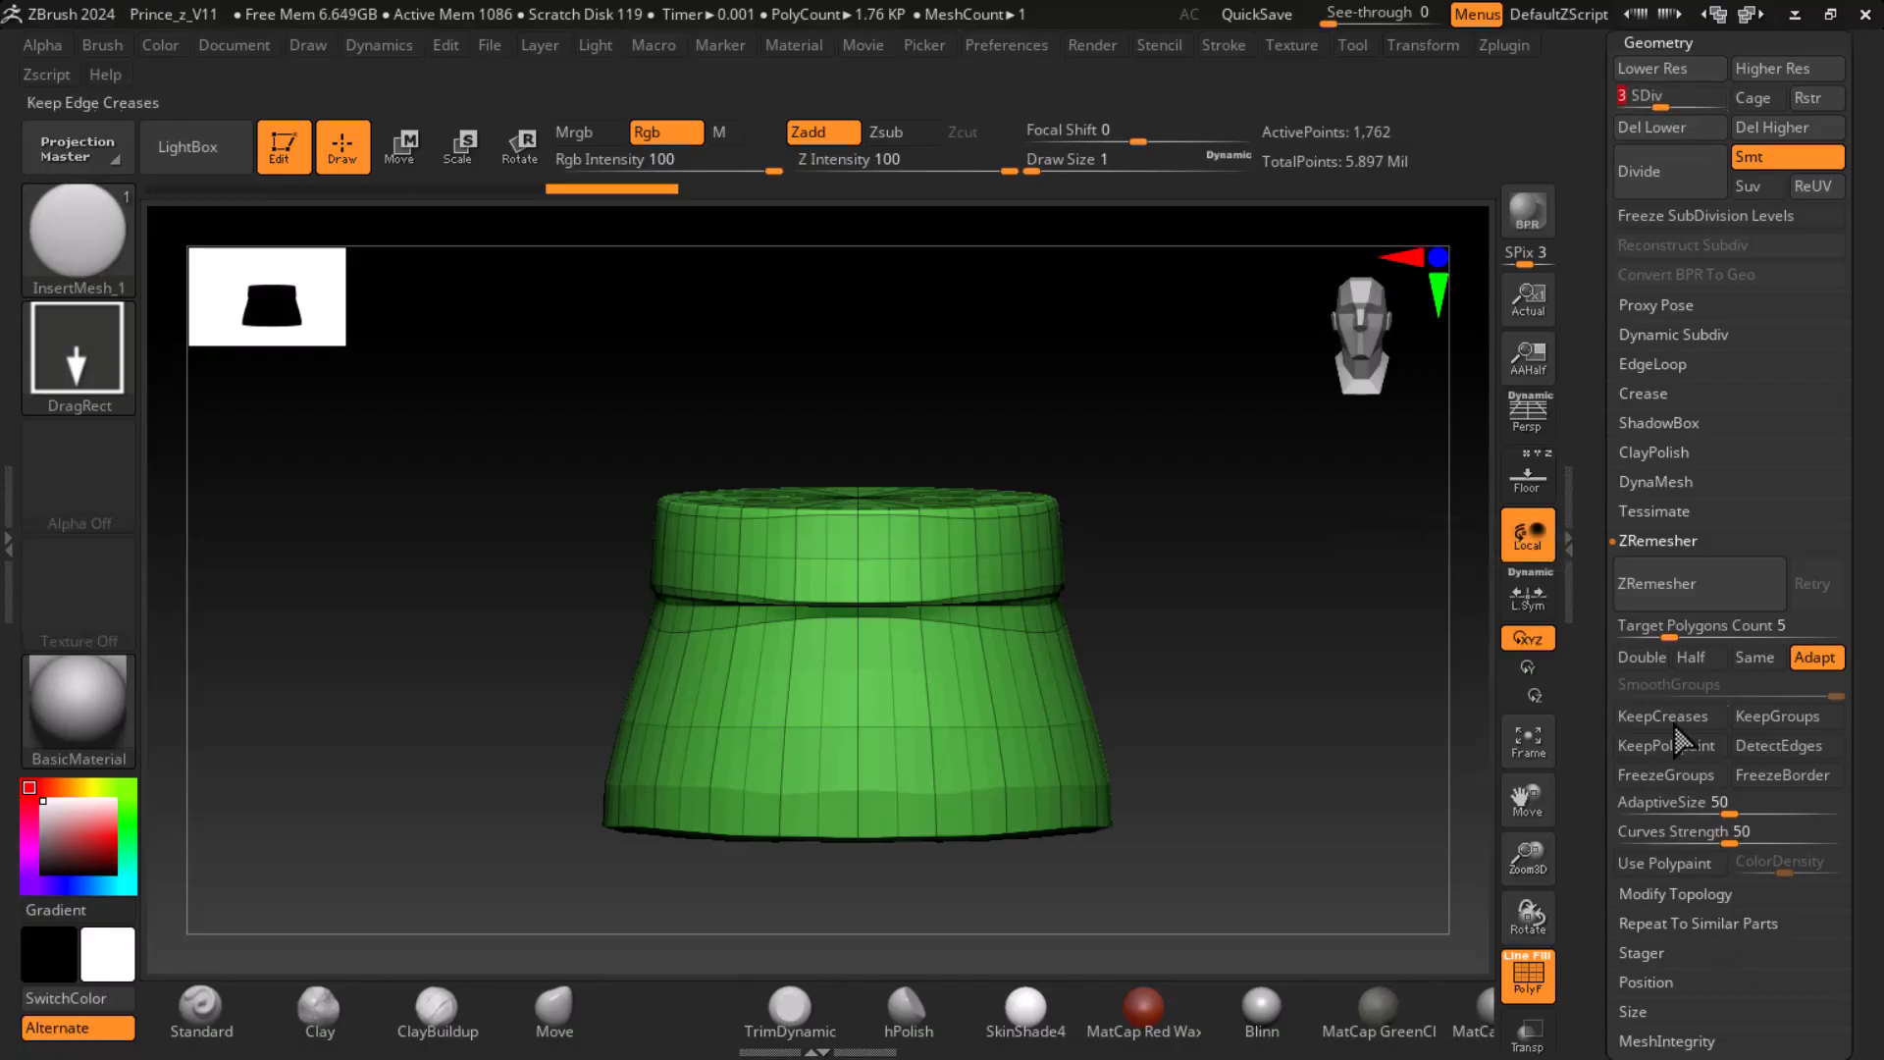
- ZRemesh the duplicated skirt with a Target Polygons Count of 5, and remesh it again with the Half option
left_click(1649, 584)
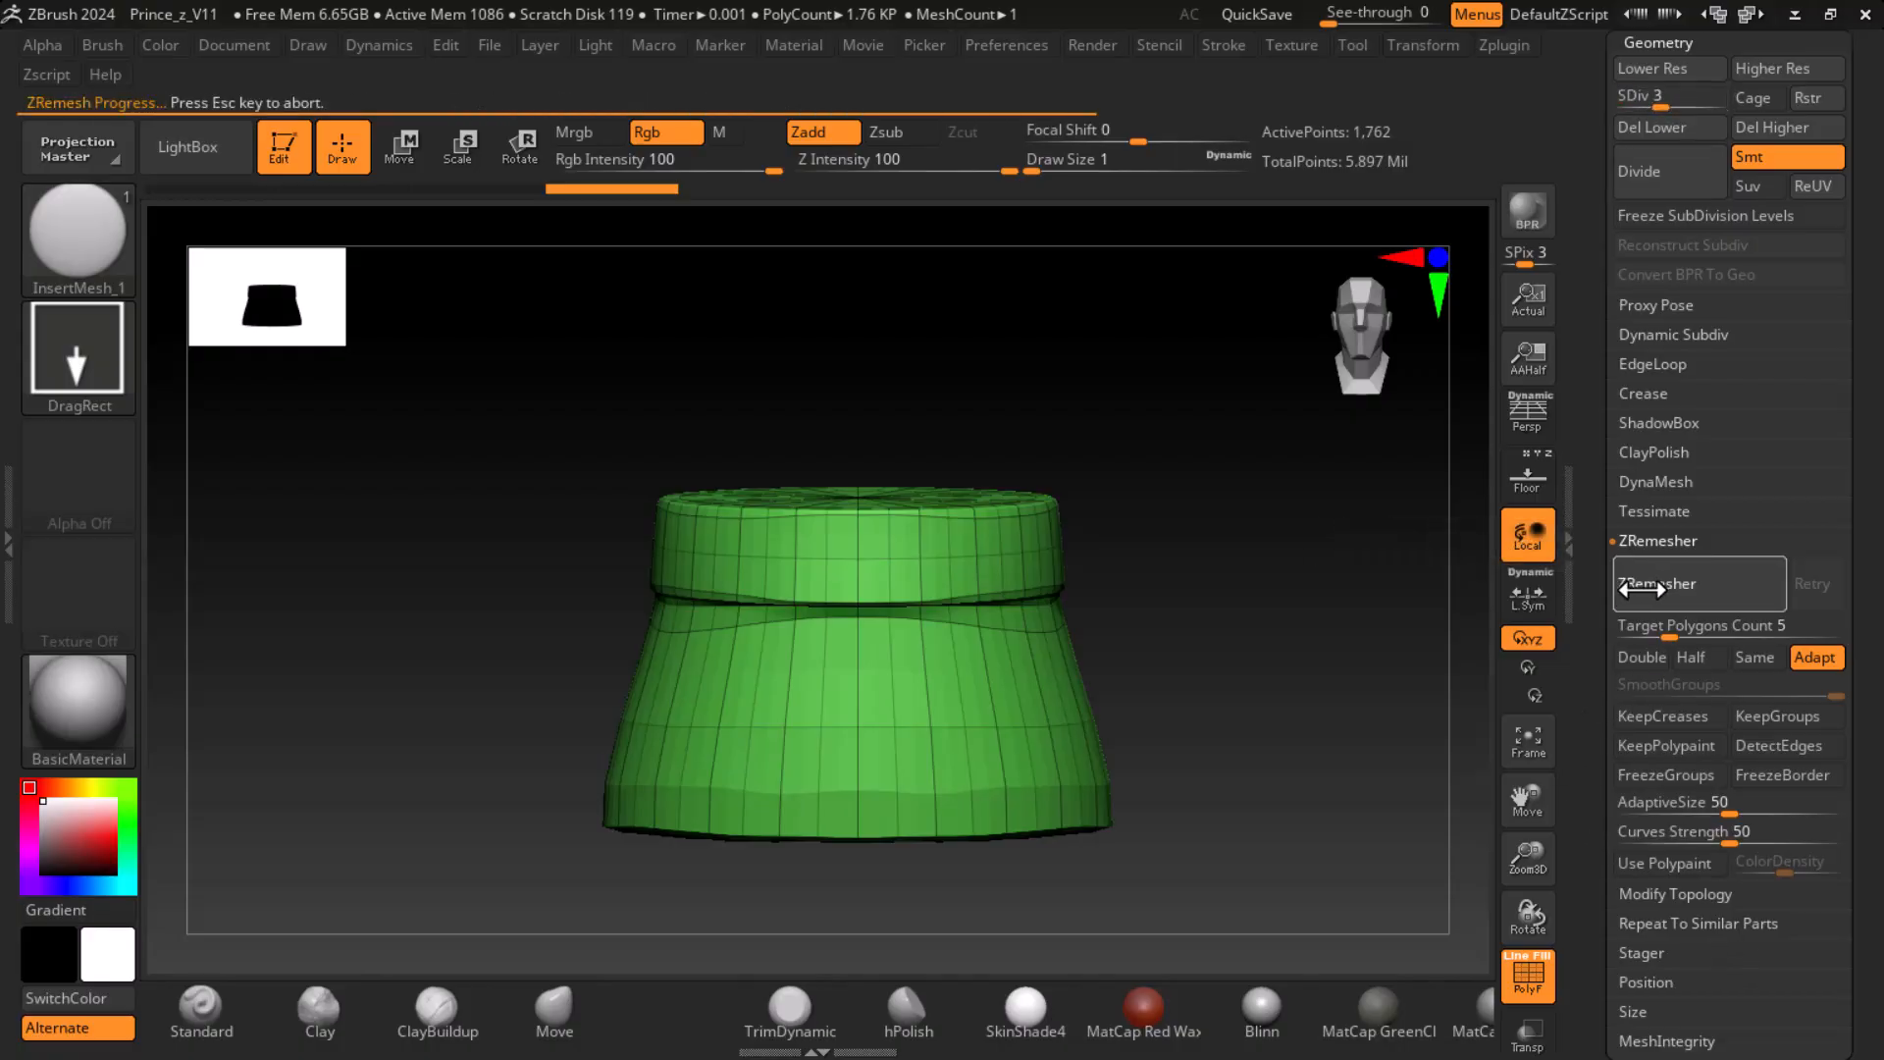
right_click_drag(1390, 753, 1389, 765, "ctrl")
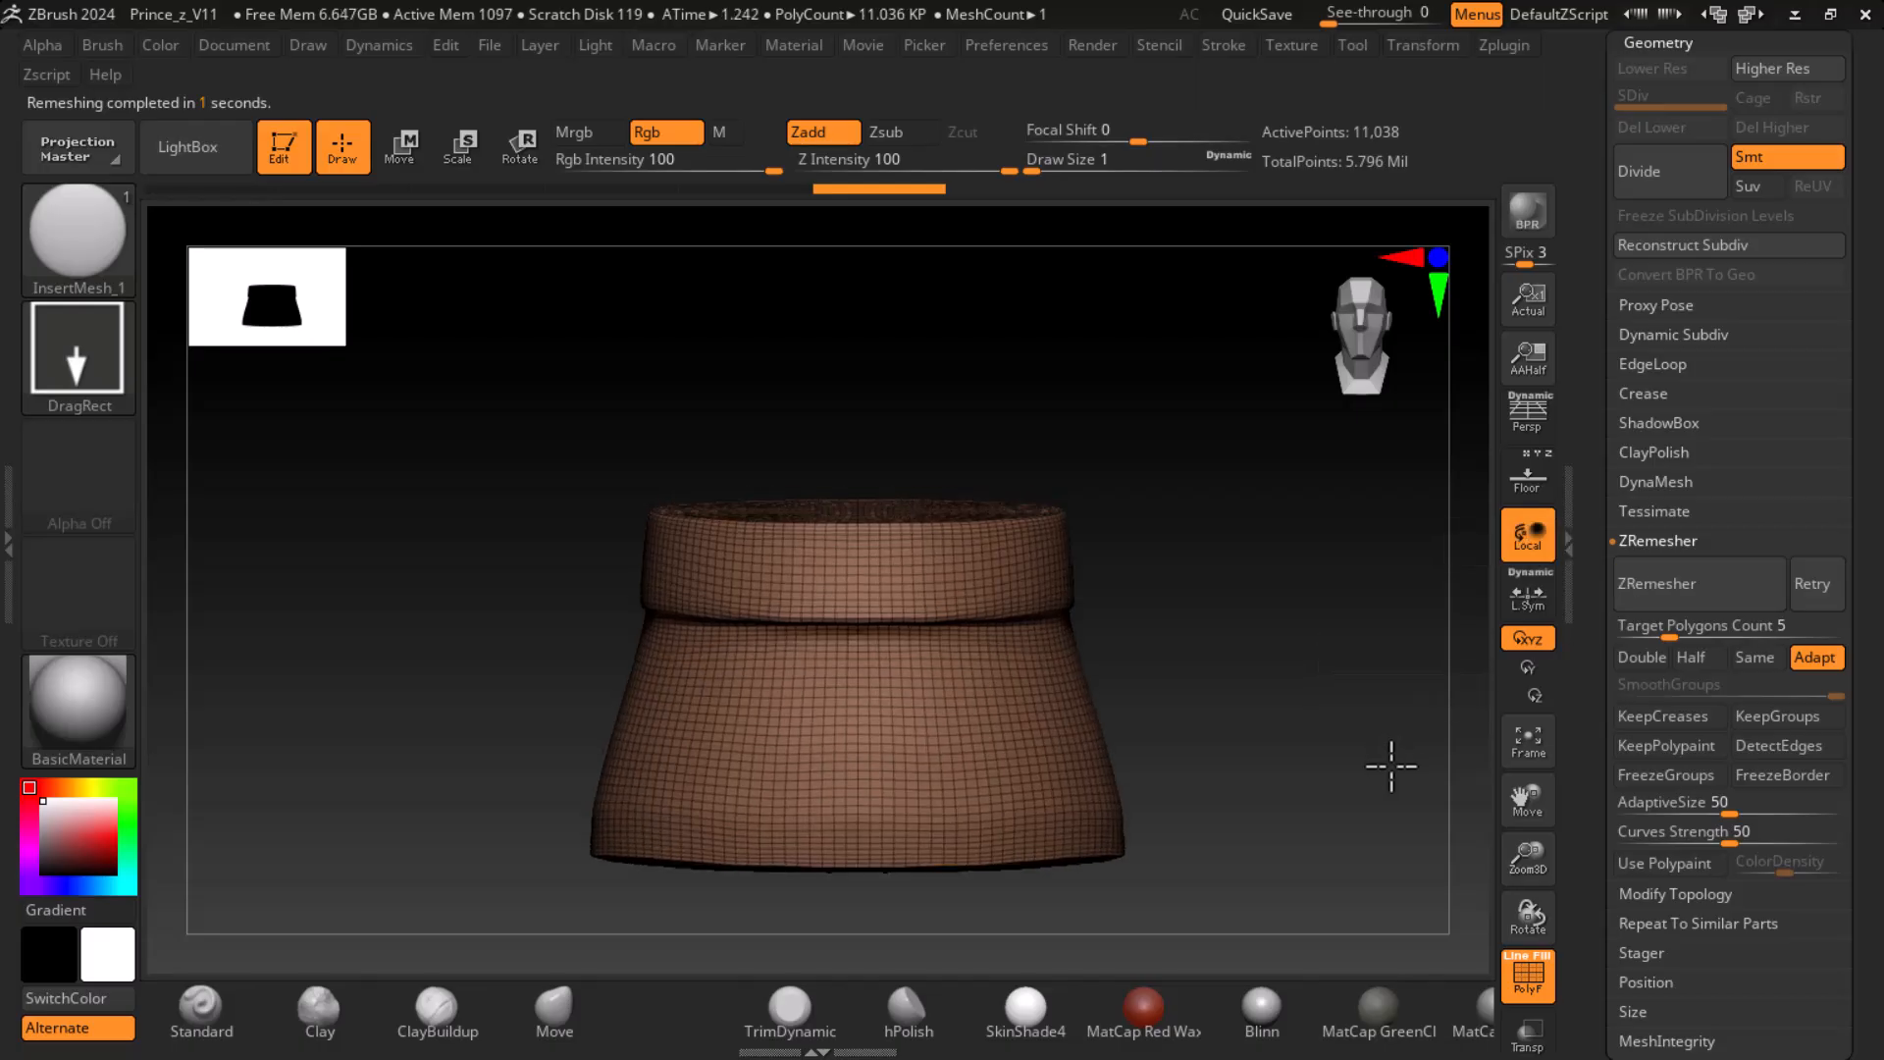
left_click(1708, 657)
left_click(1728, 594)
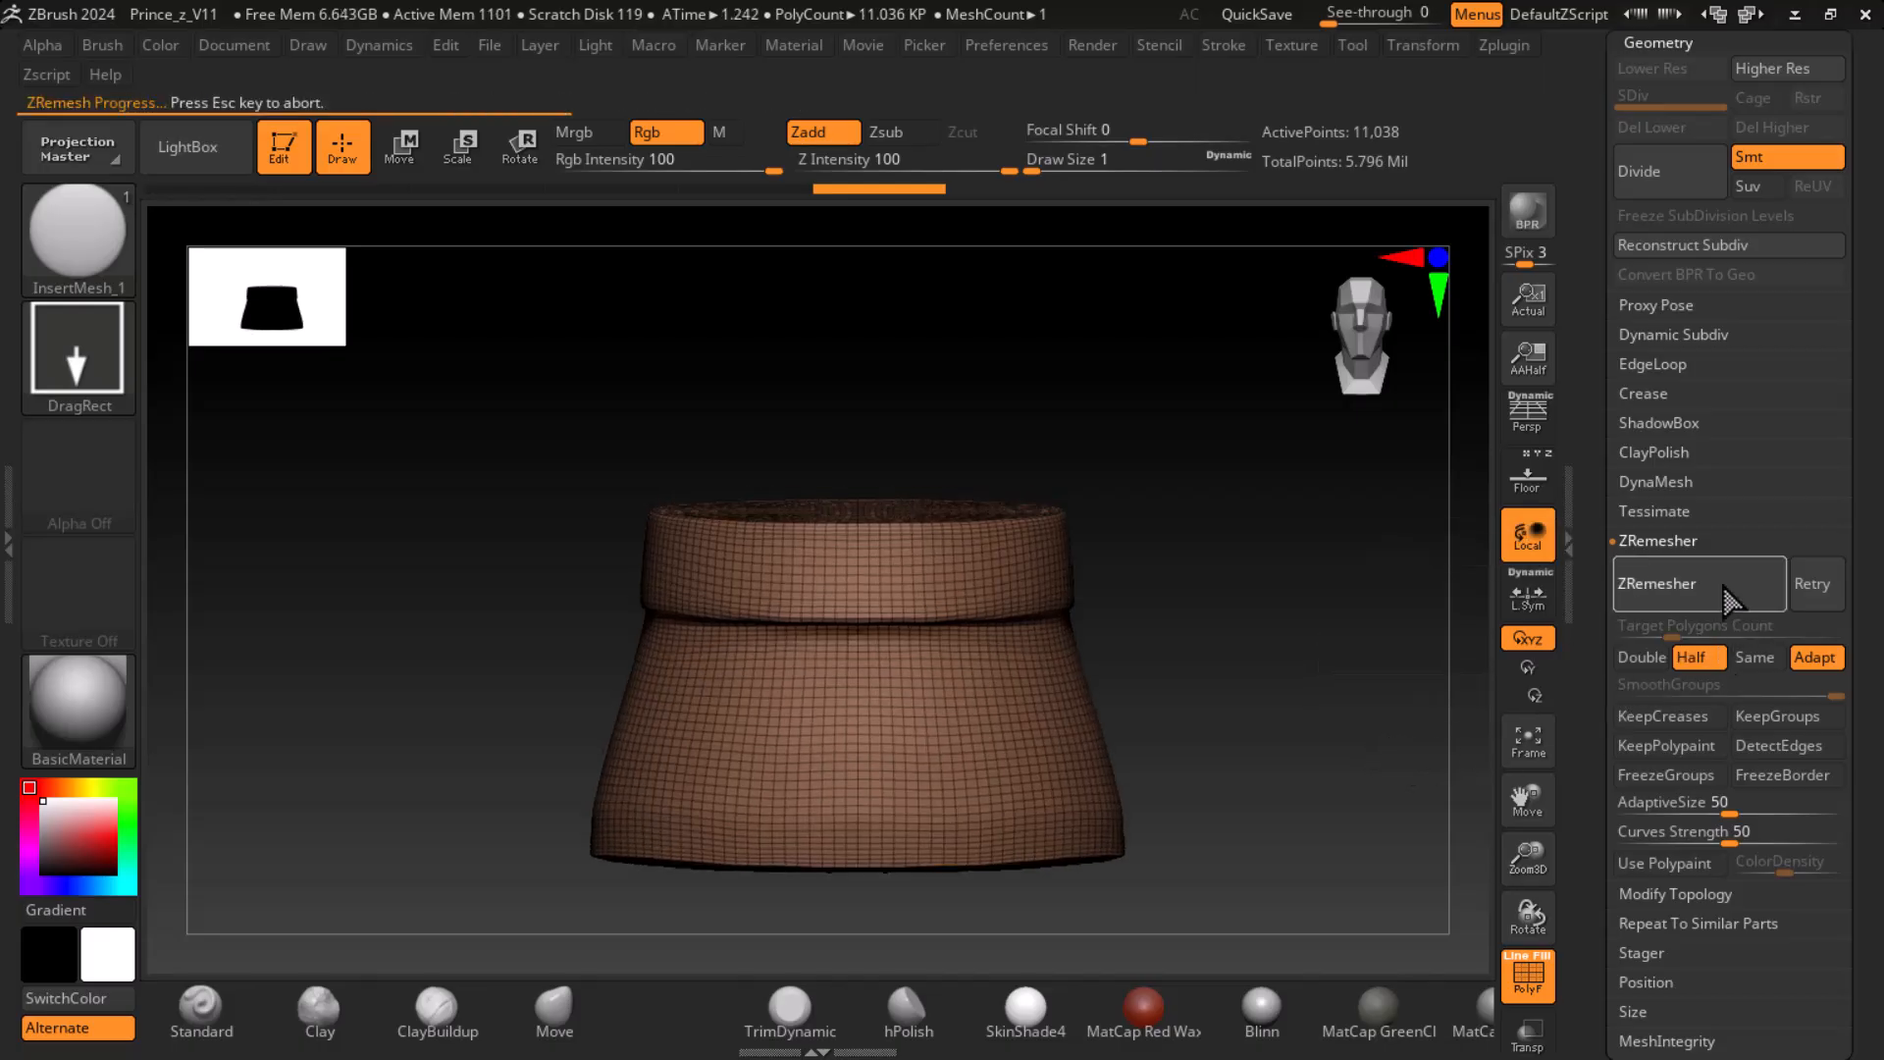
left_click(1727, 594)
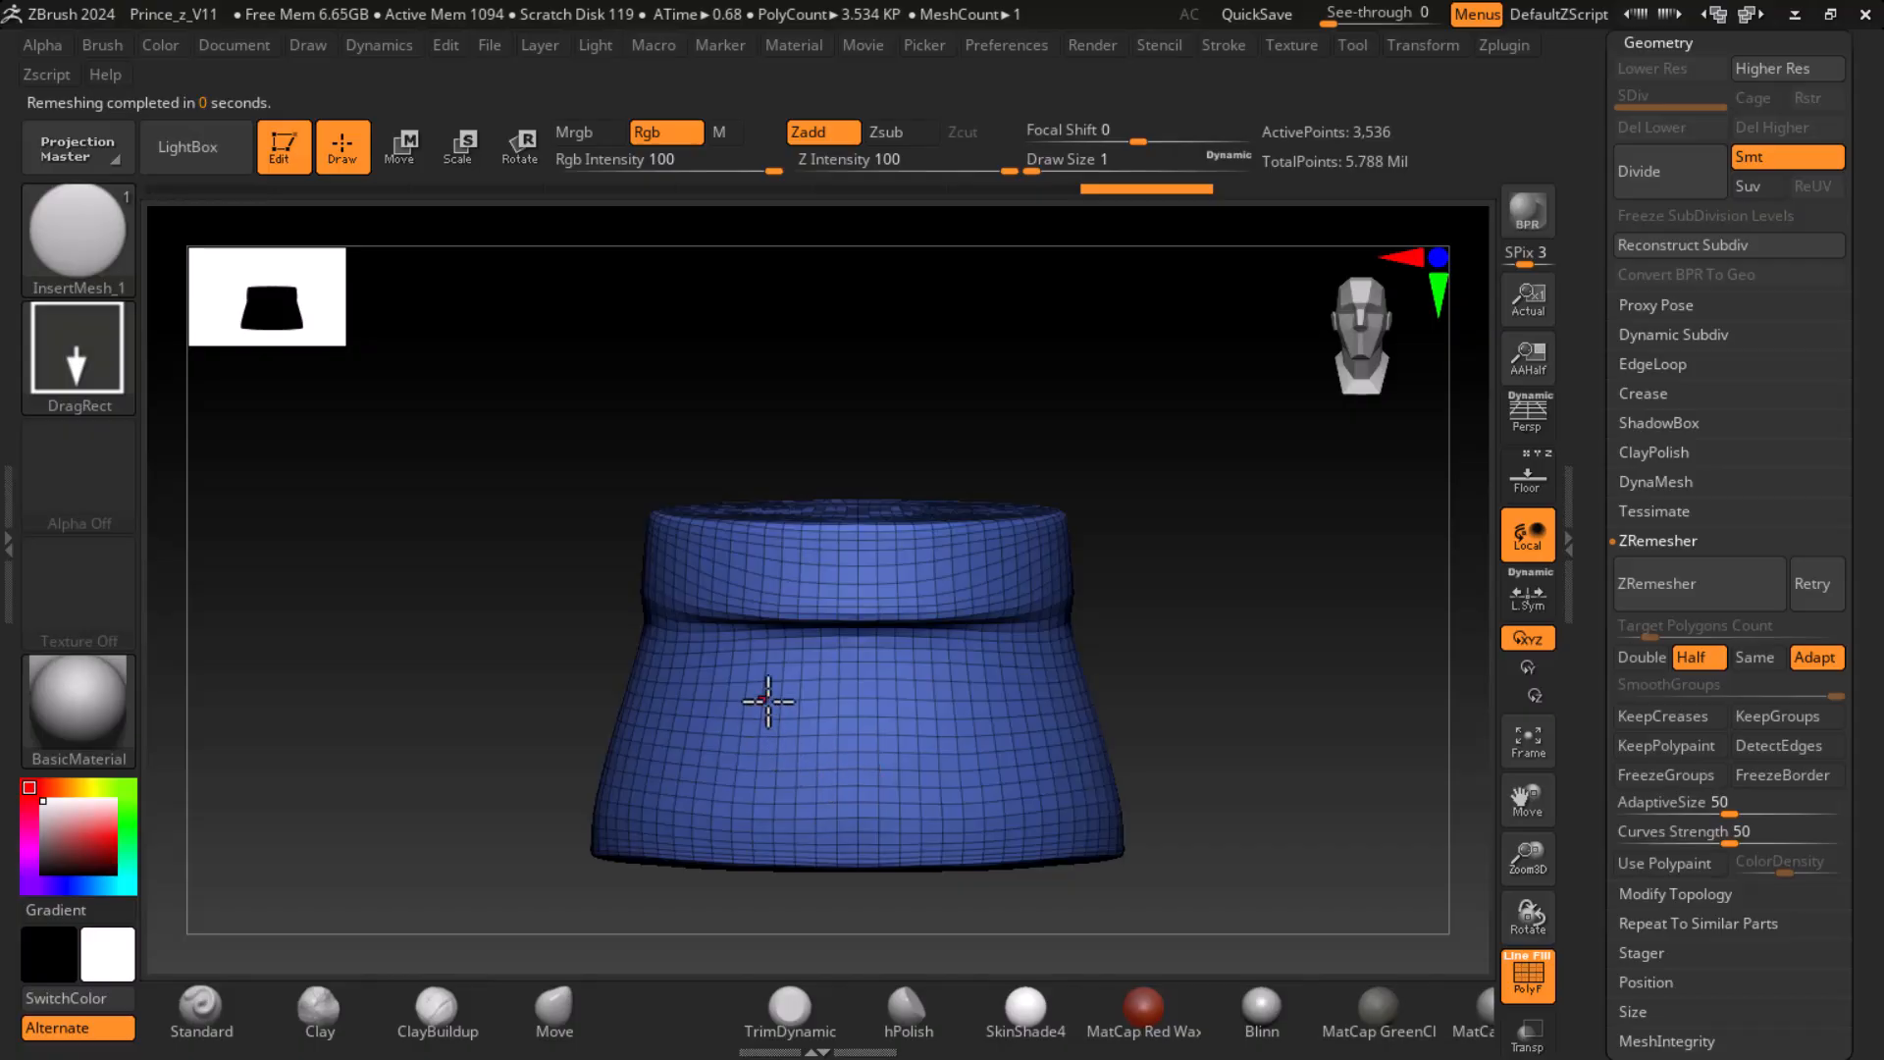
- Test a single disc on the skirt and undo it, and enable Curve Mode for the InsertMesh brush
left_click_drag(728, 695, 869, 703)
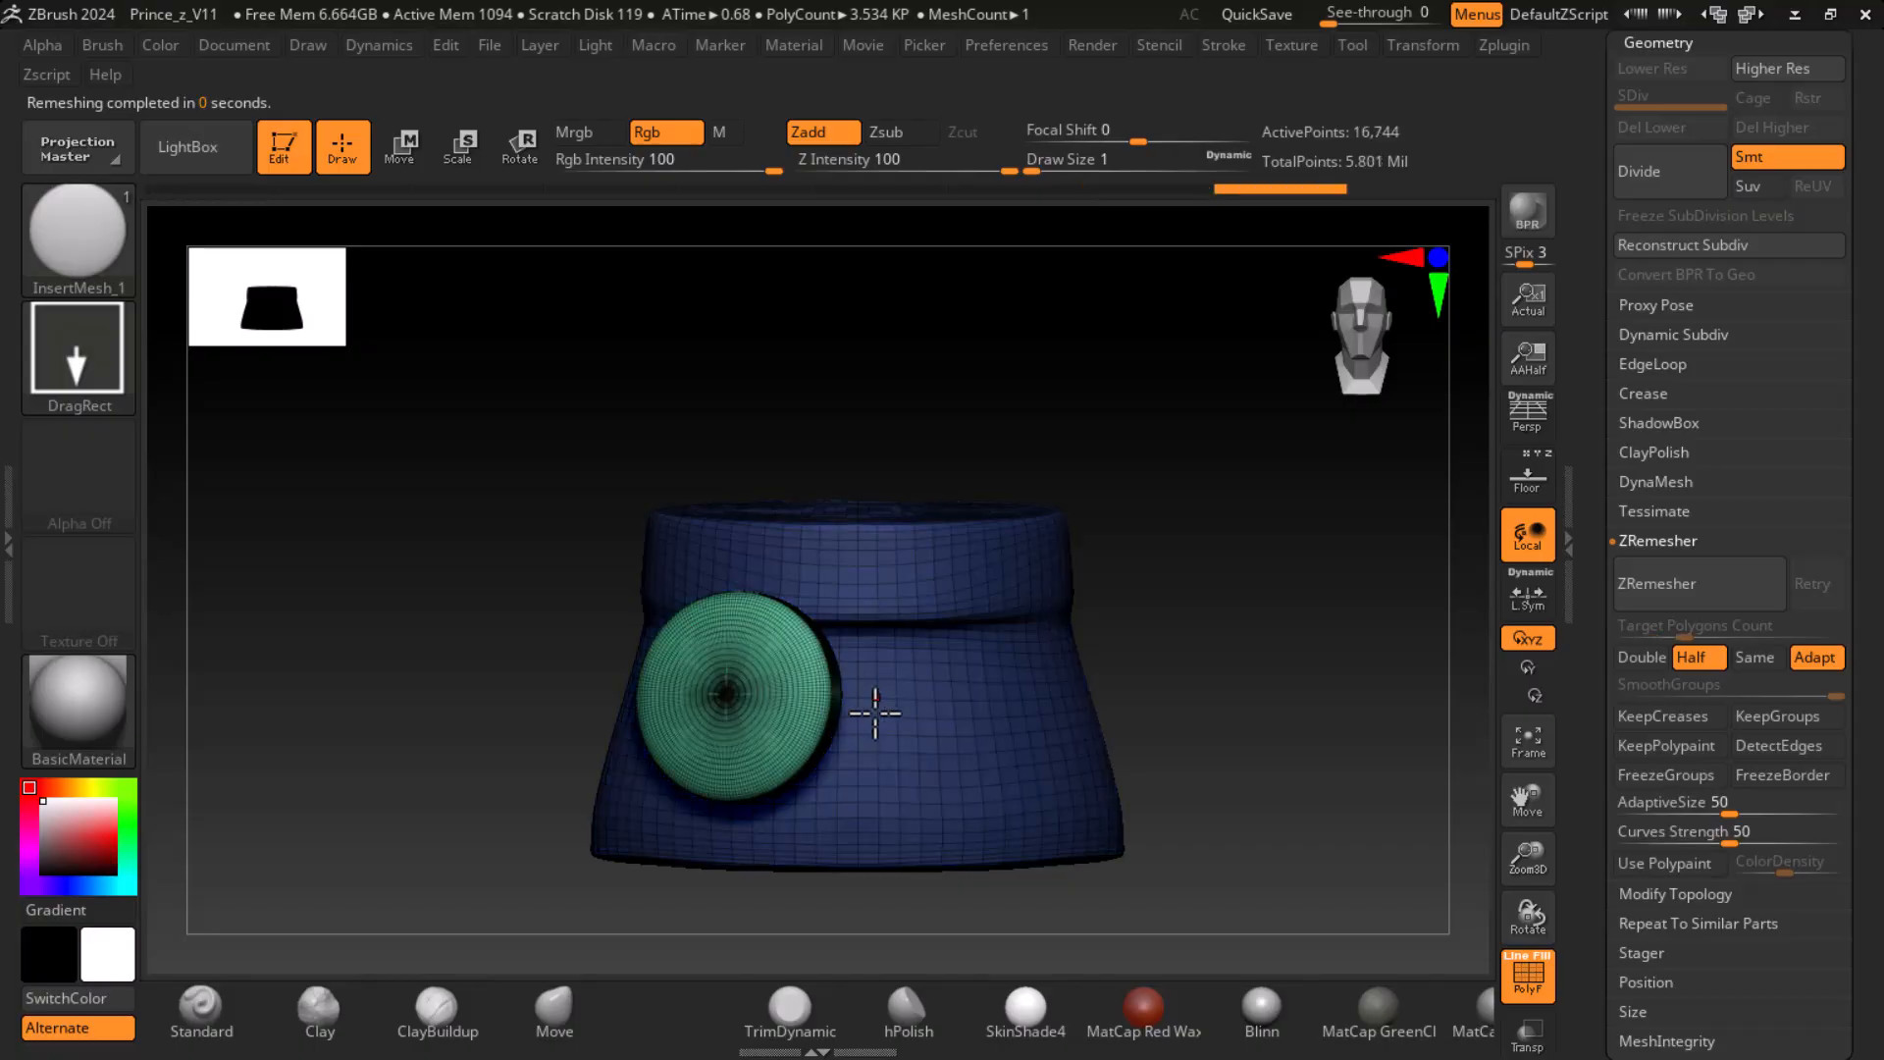
key("ctrl+z")
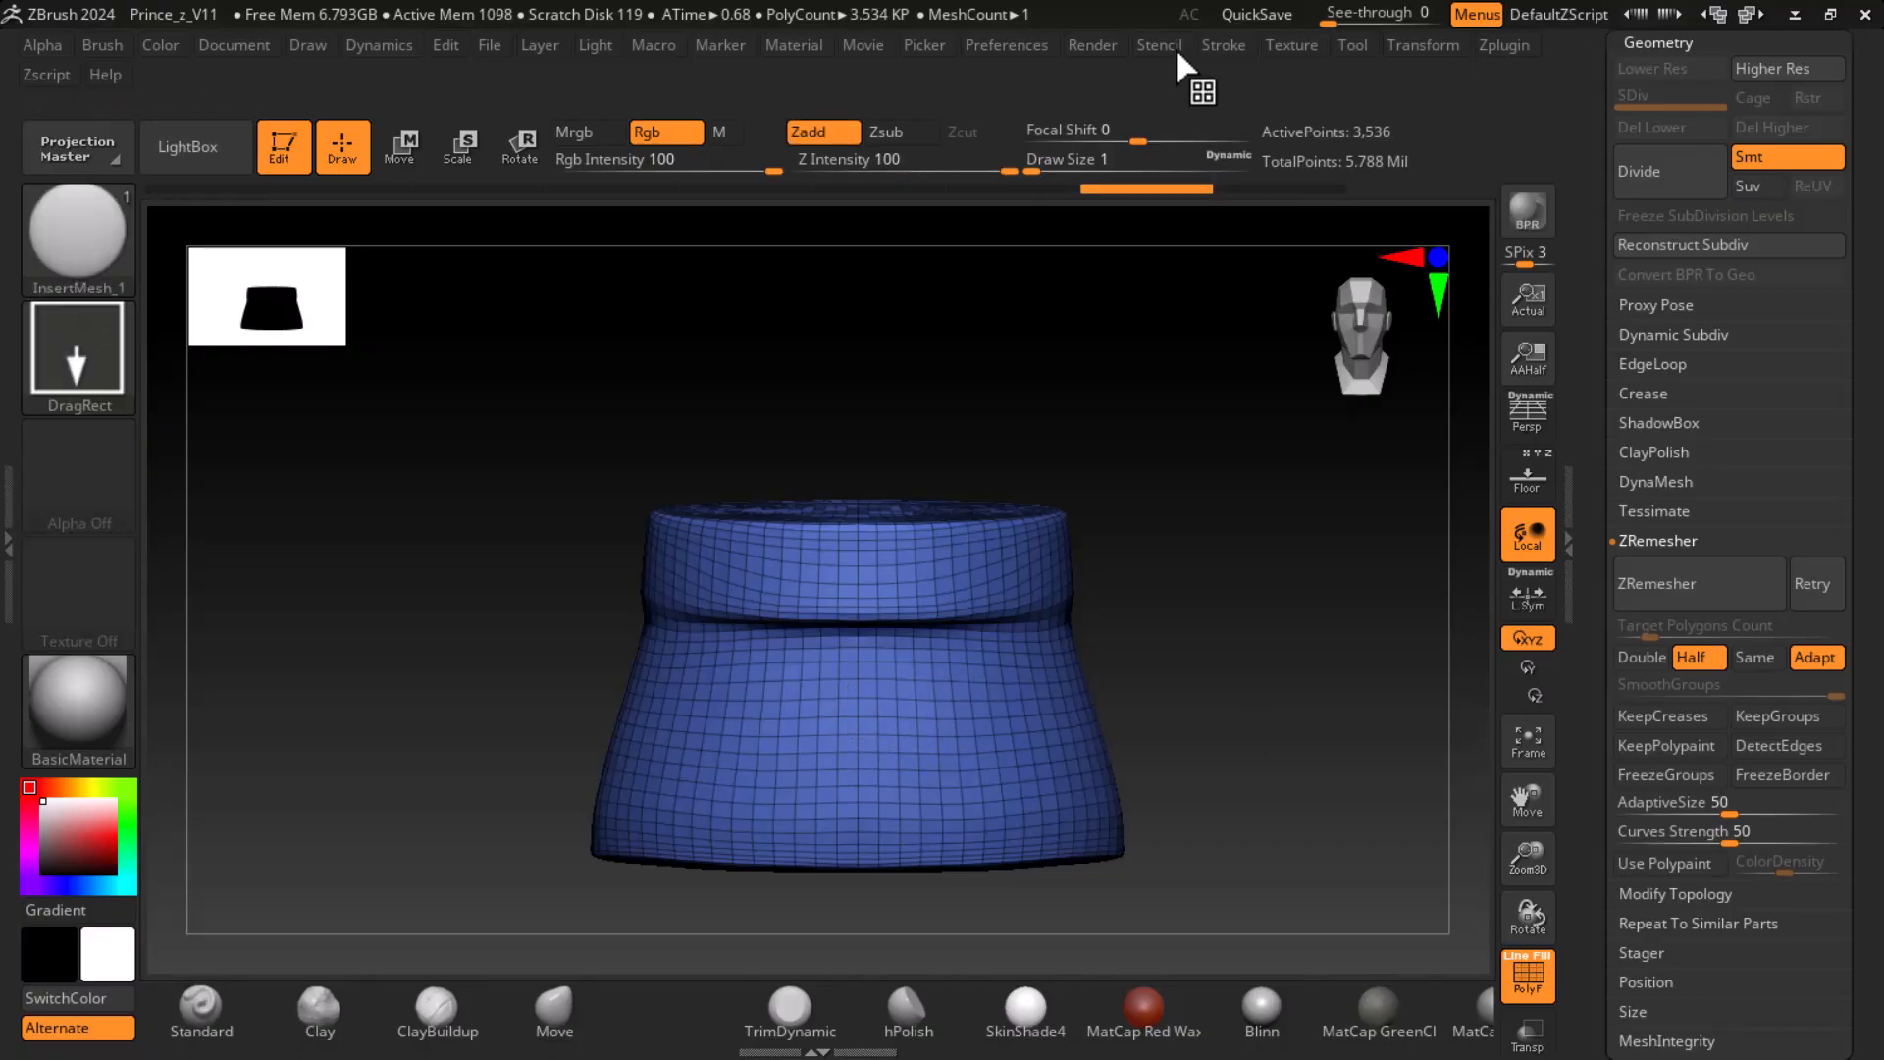
left_click(1225, 44)
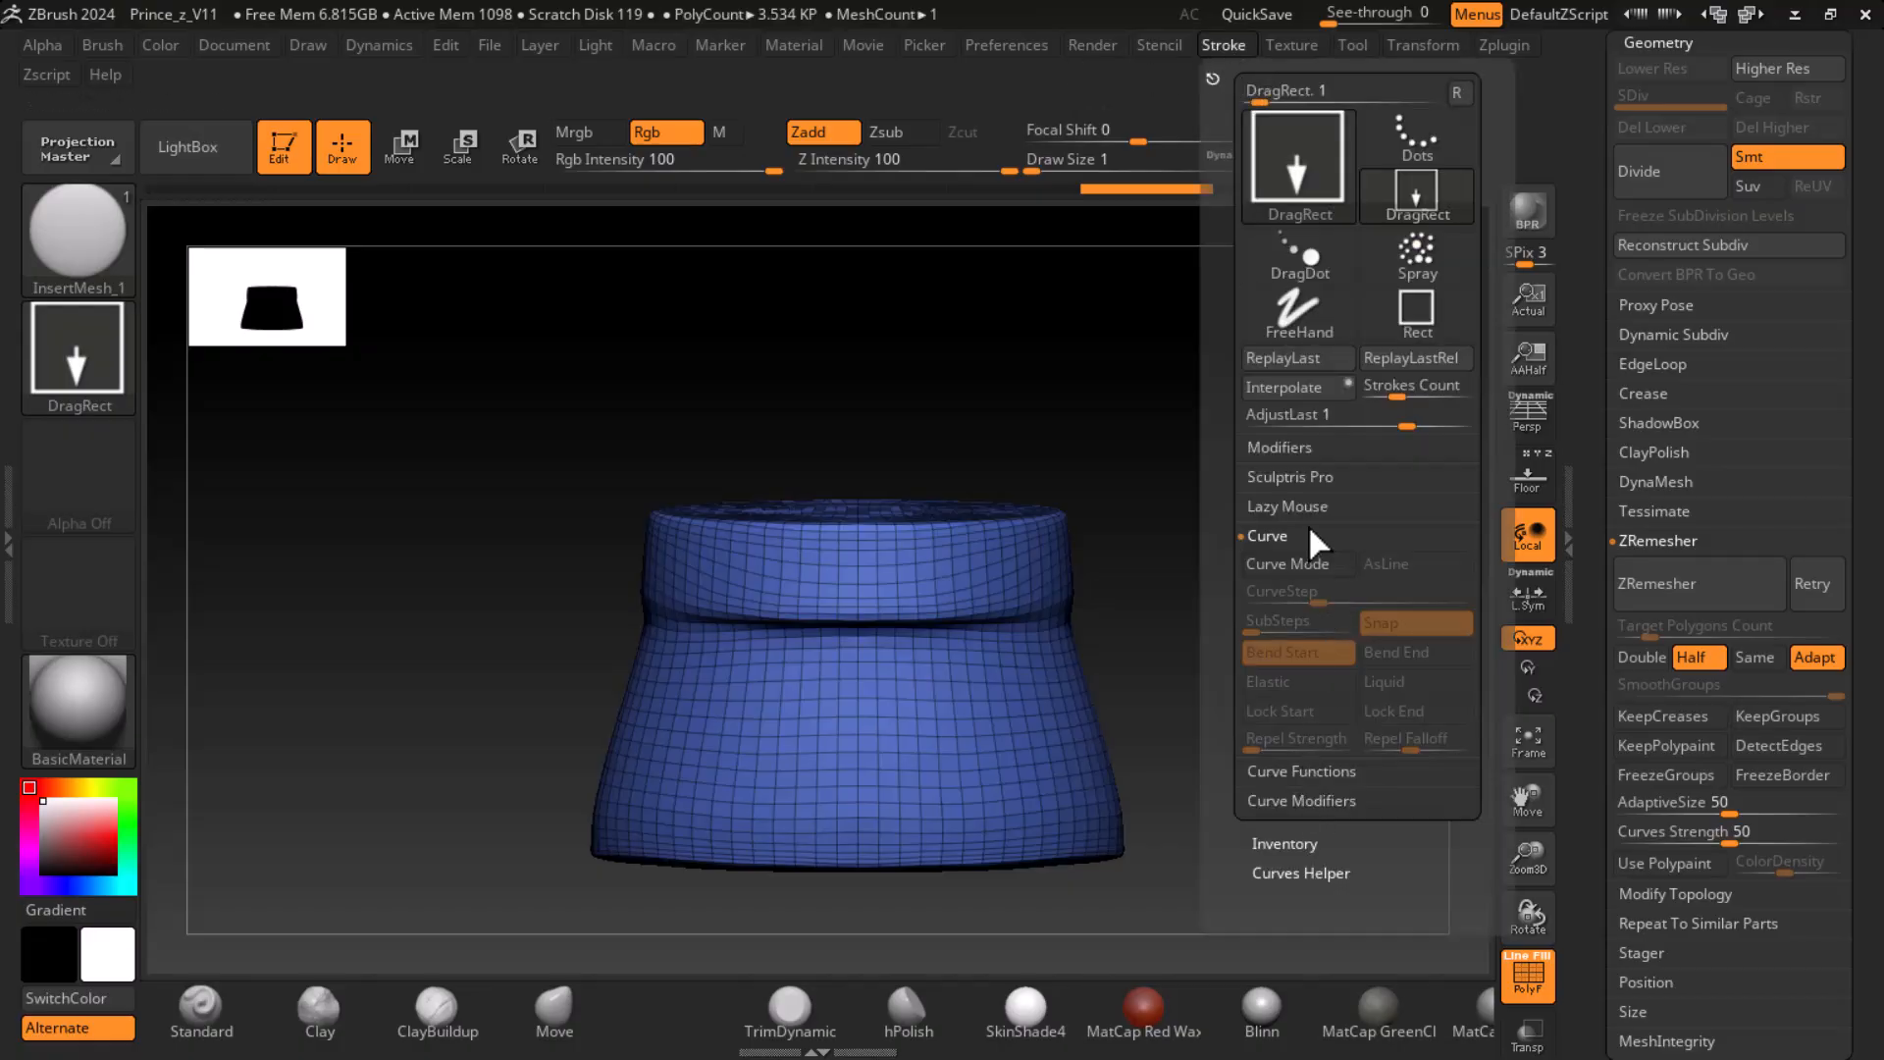
left_click(1302, 563)
- Try to draw a horizontal curve of discs across the skirt's front with the DragRect stroke, and undo it
left_click_drag(738, 694, 939, 698)
left_click_drag(1261, 692, 1279, 633)
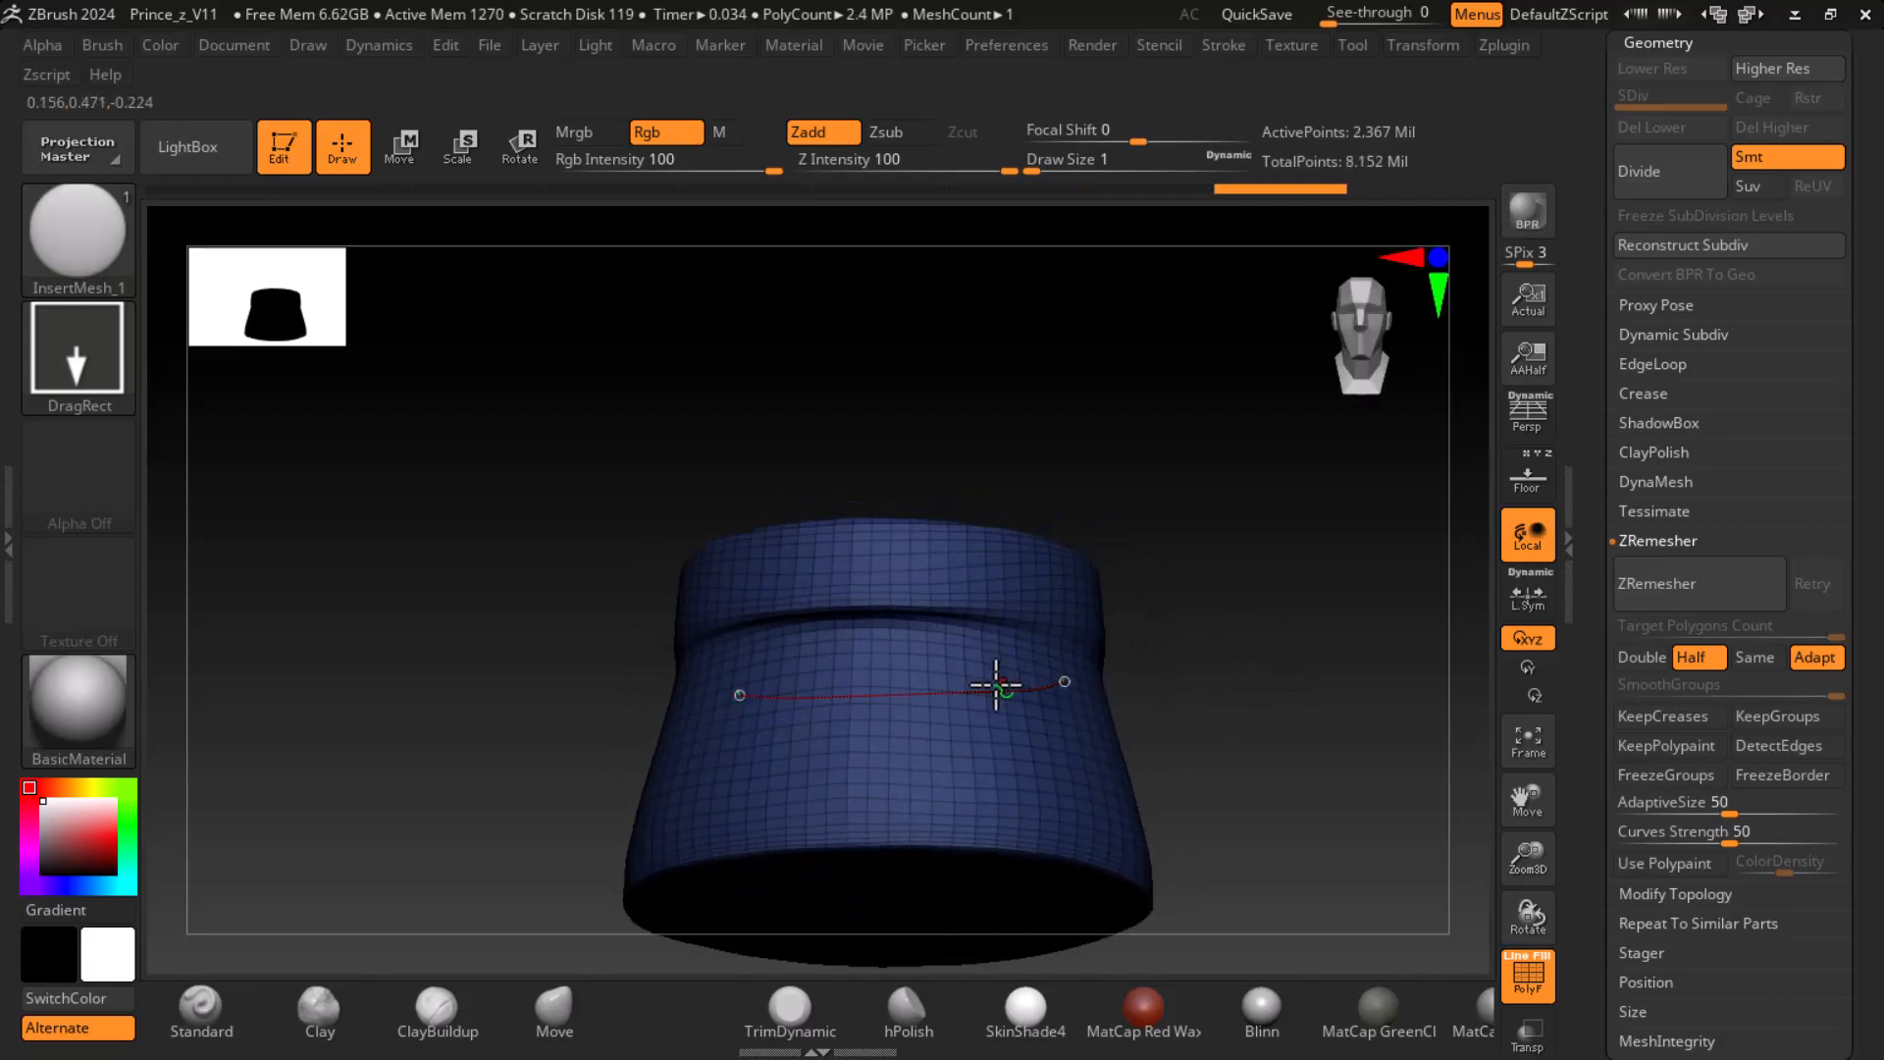
left_click_drag(1283, 686, 1314, 763)
key("ctrl+z")
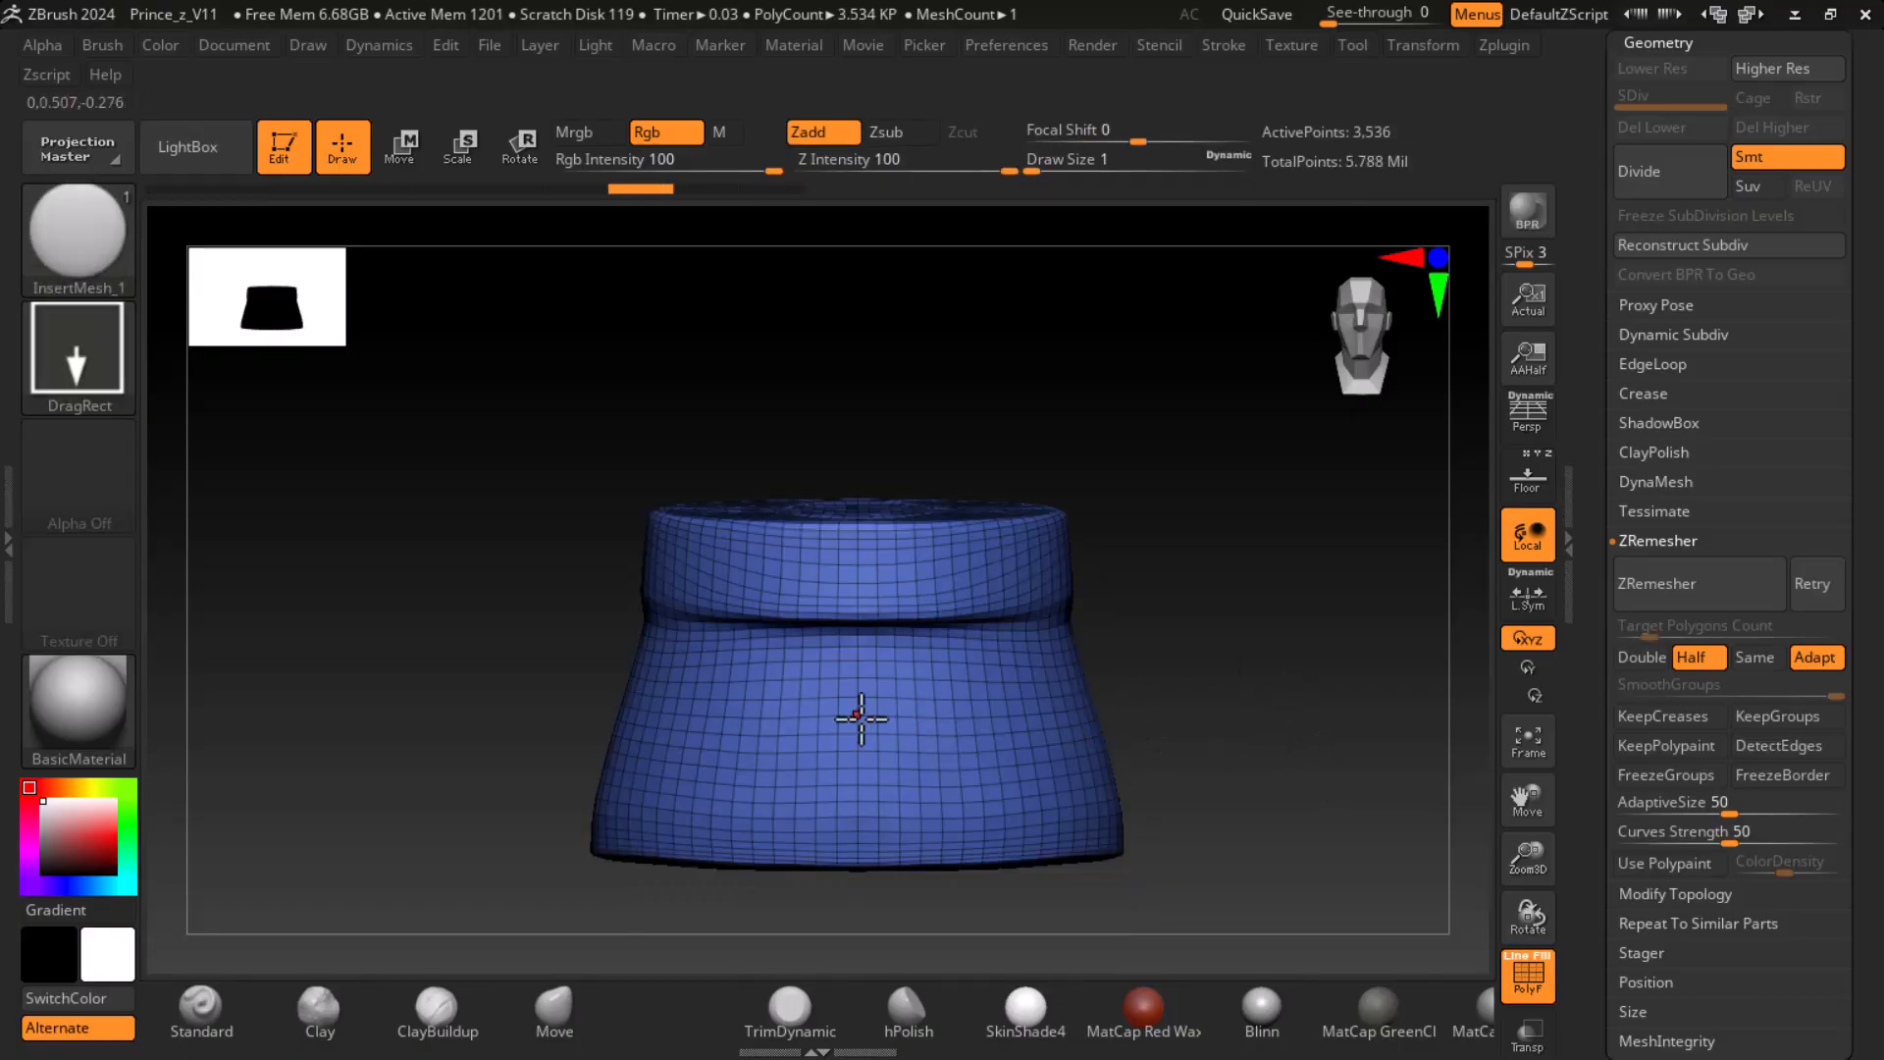
- Change the brush stroke to FreeHand, test a curve across the skirt's front and undo it
left_click(77, 351)
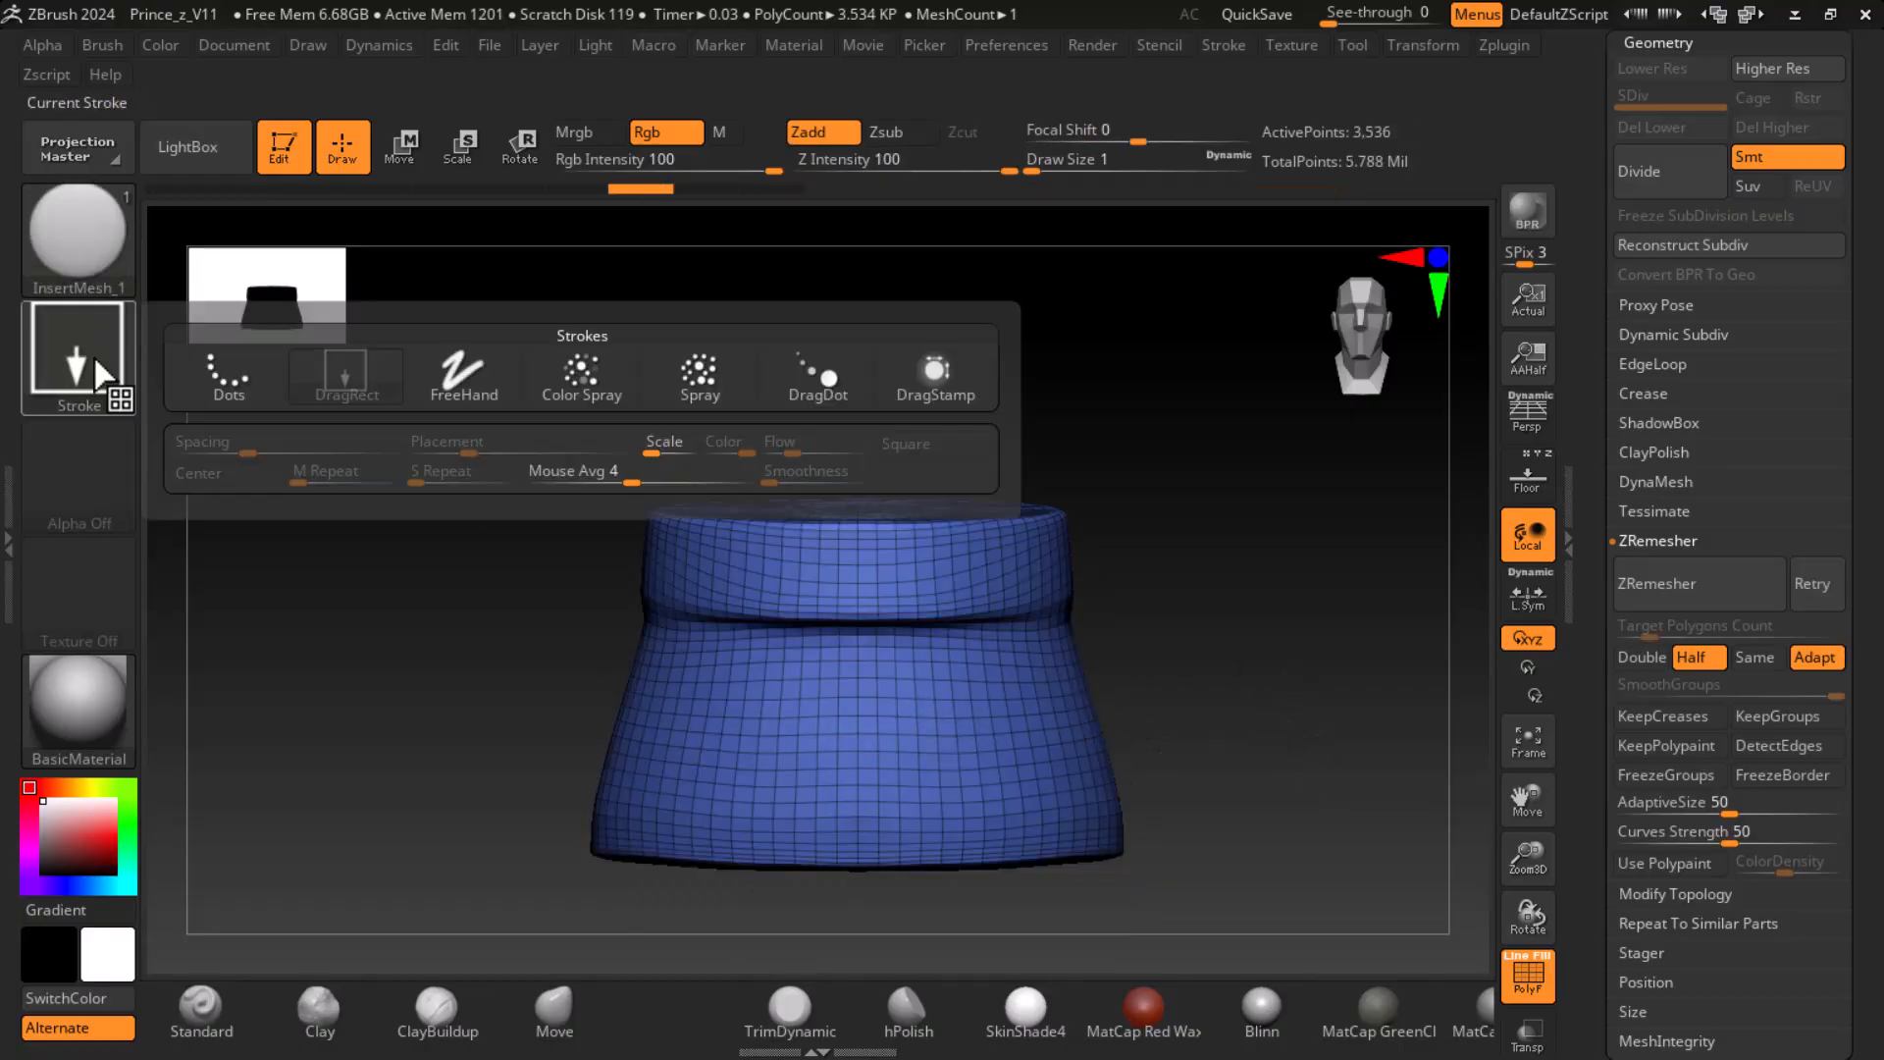
left_click(455, 394)
left_click_drag(695, 720, 1020, 692)
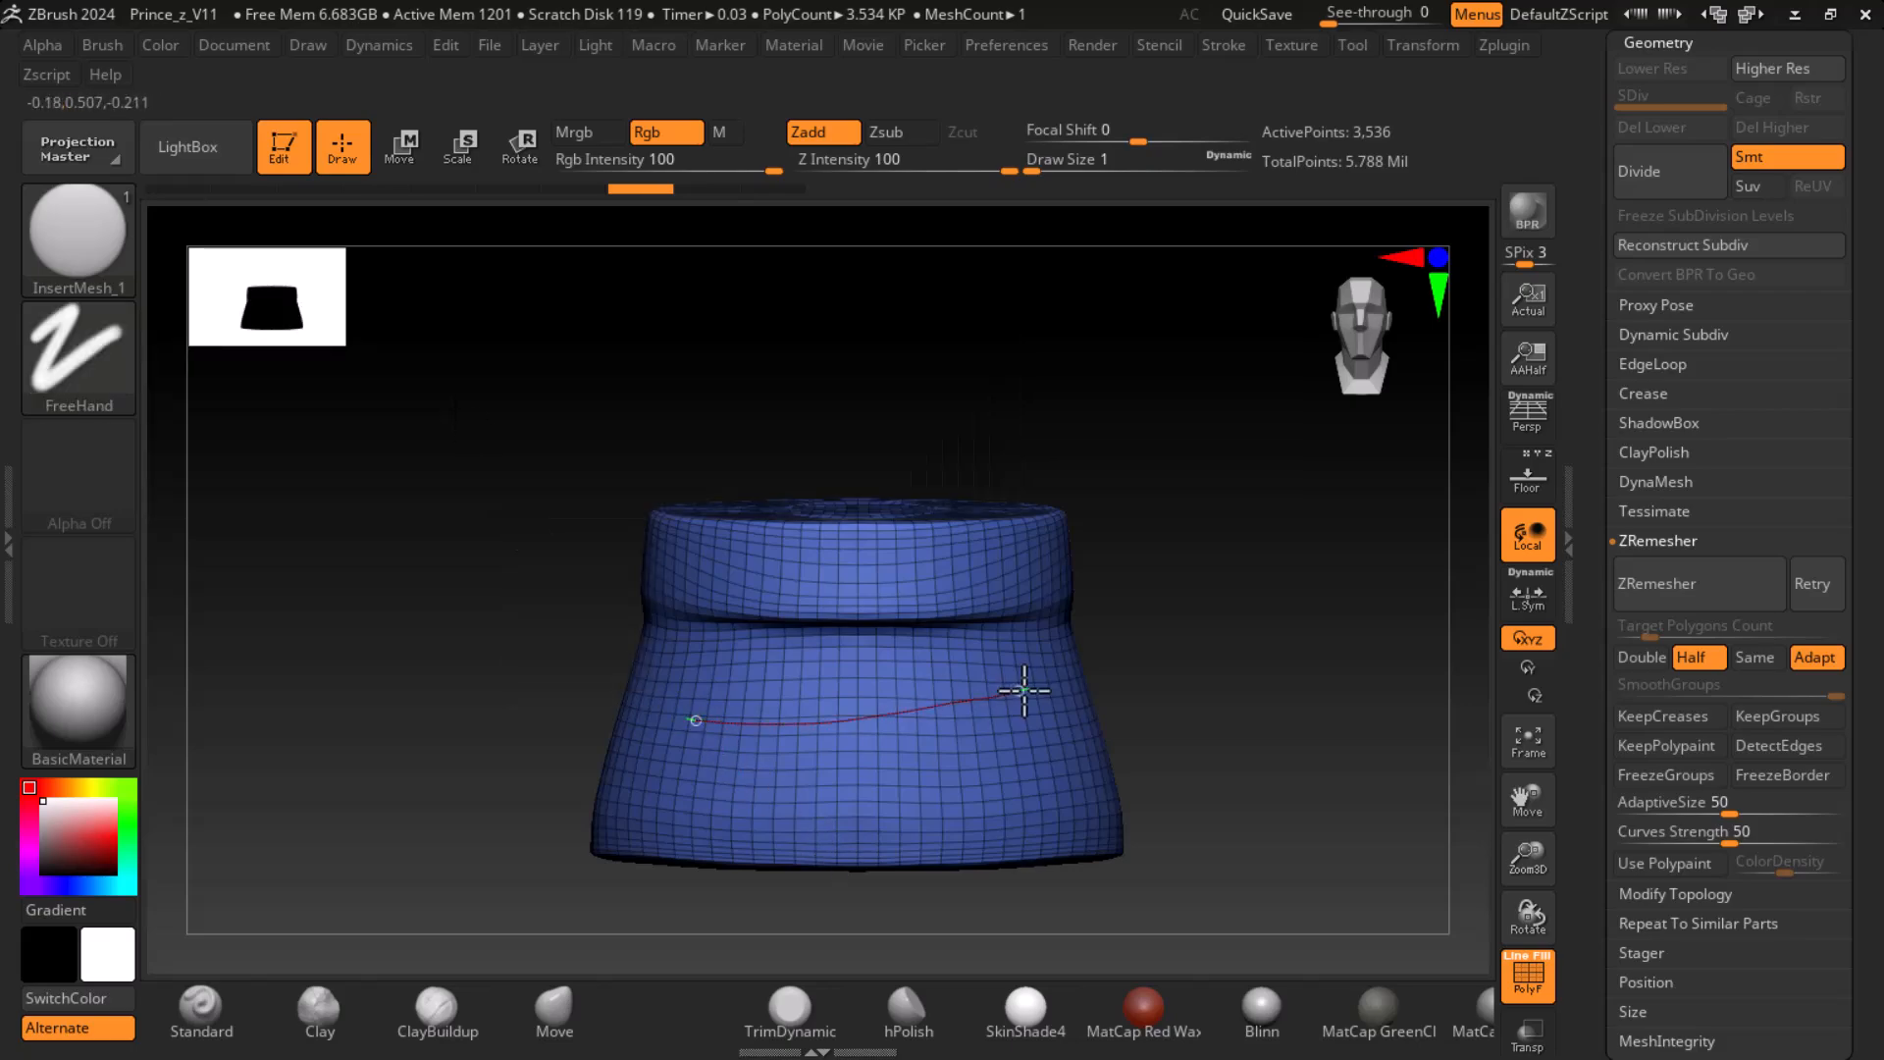
left_click_drag(1263, 695, 1257, 513, "alt")
key("ctrl+z")
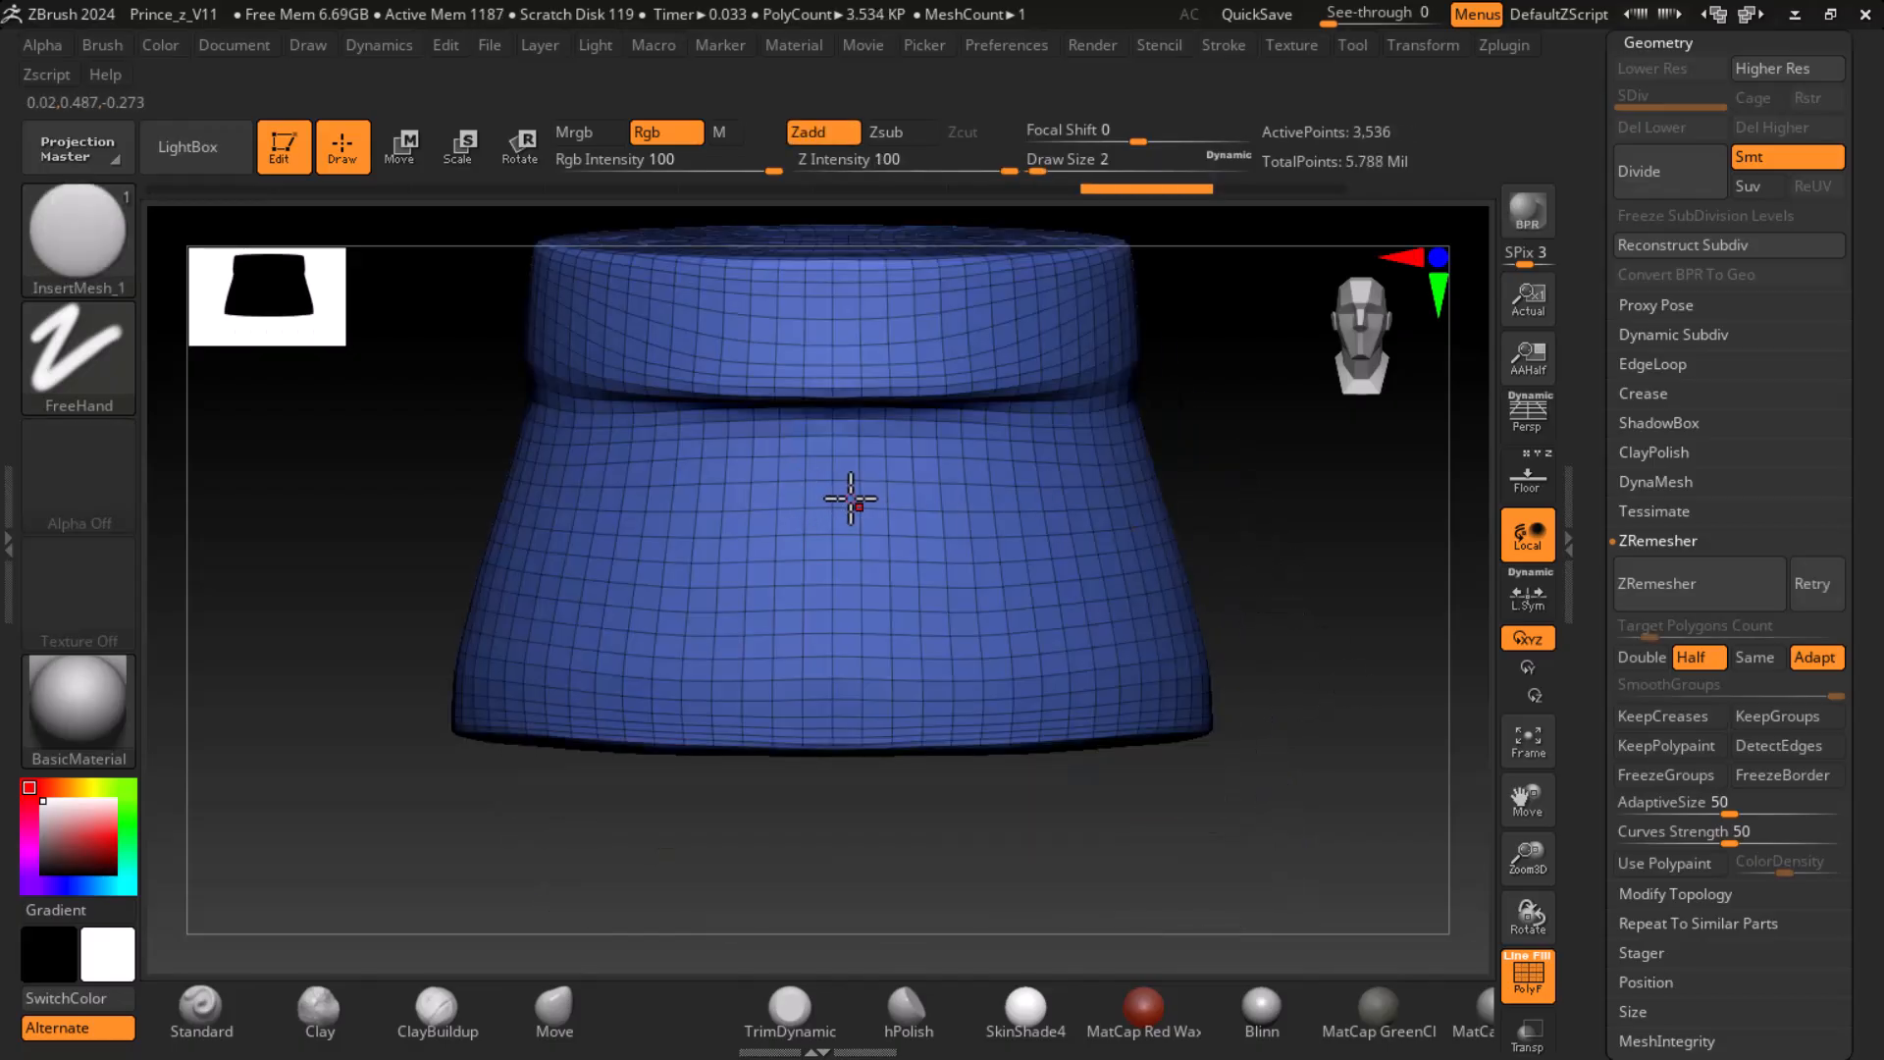
- Try rows of discs across the skirt's front with a Draw Size of 10, undoing each one
key("bracketright")
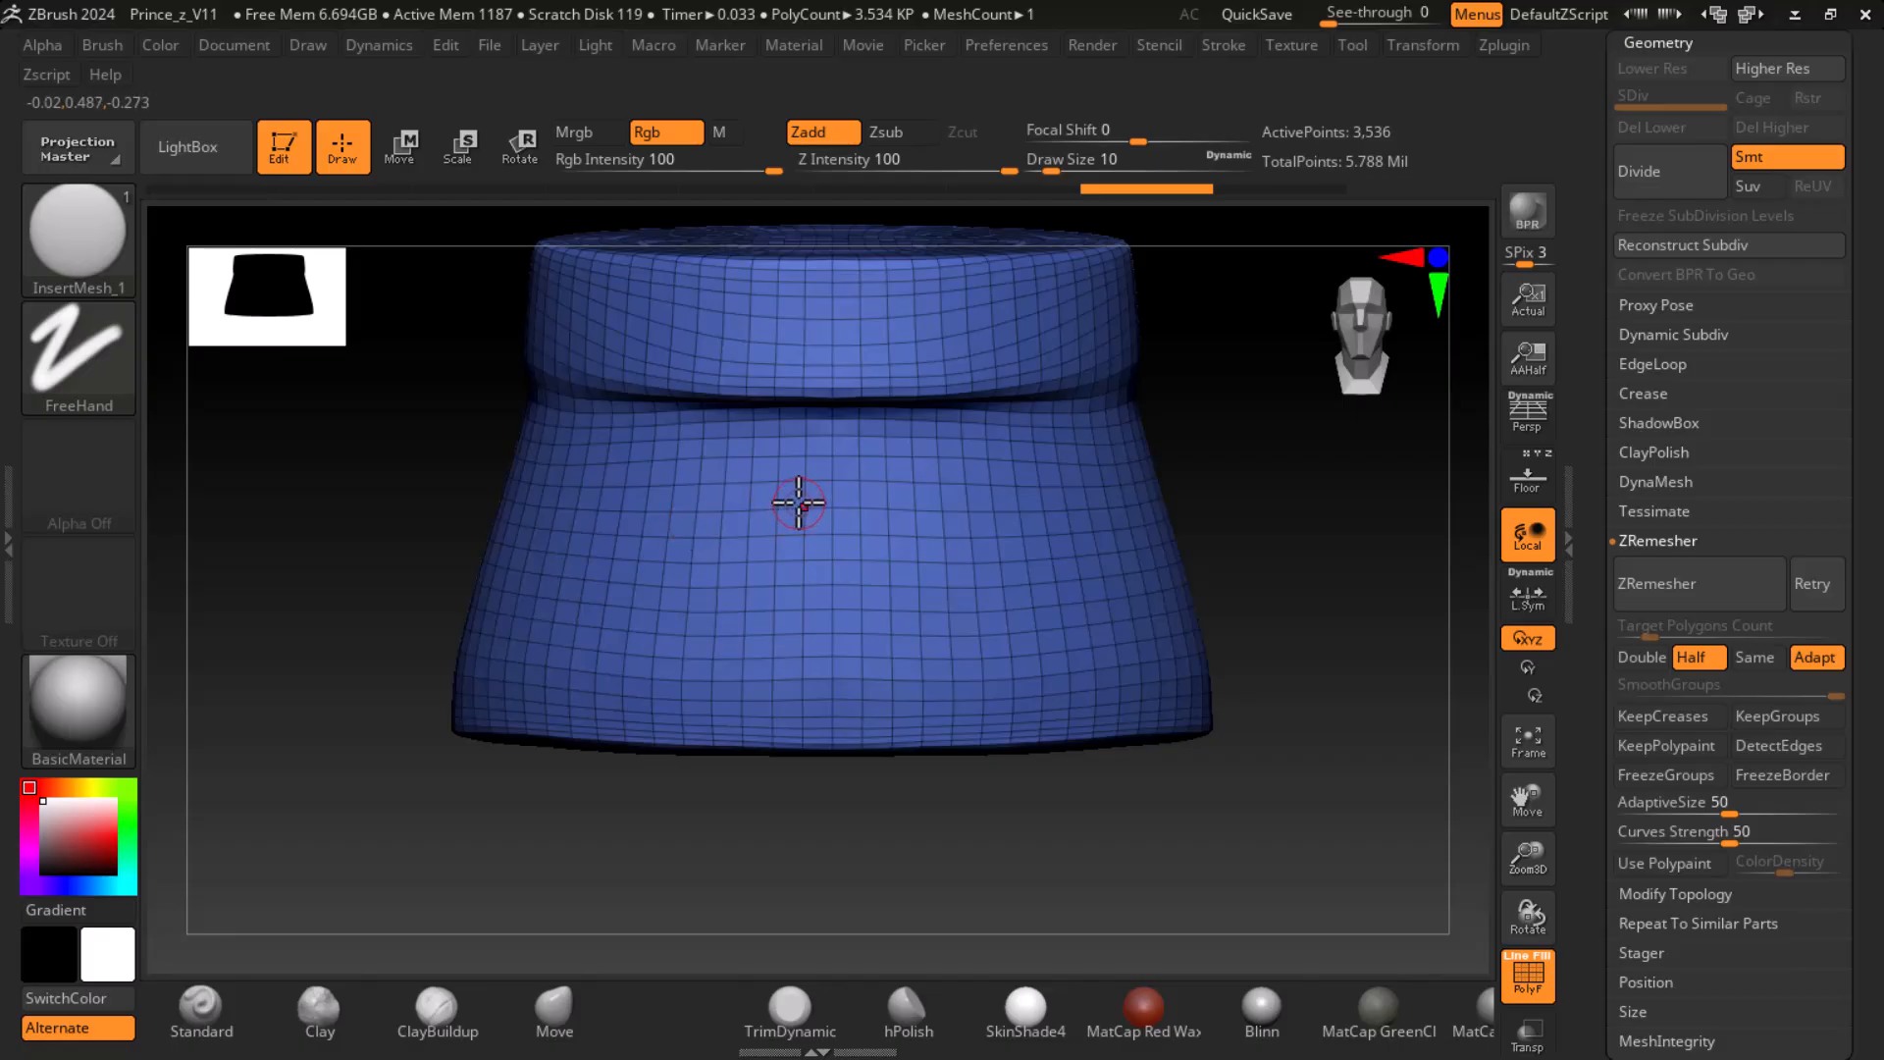
left_click_drag(796, 488, 1145, 488)
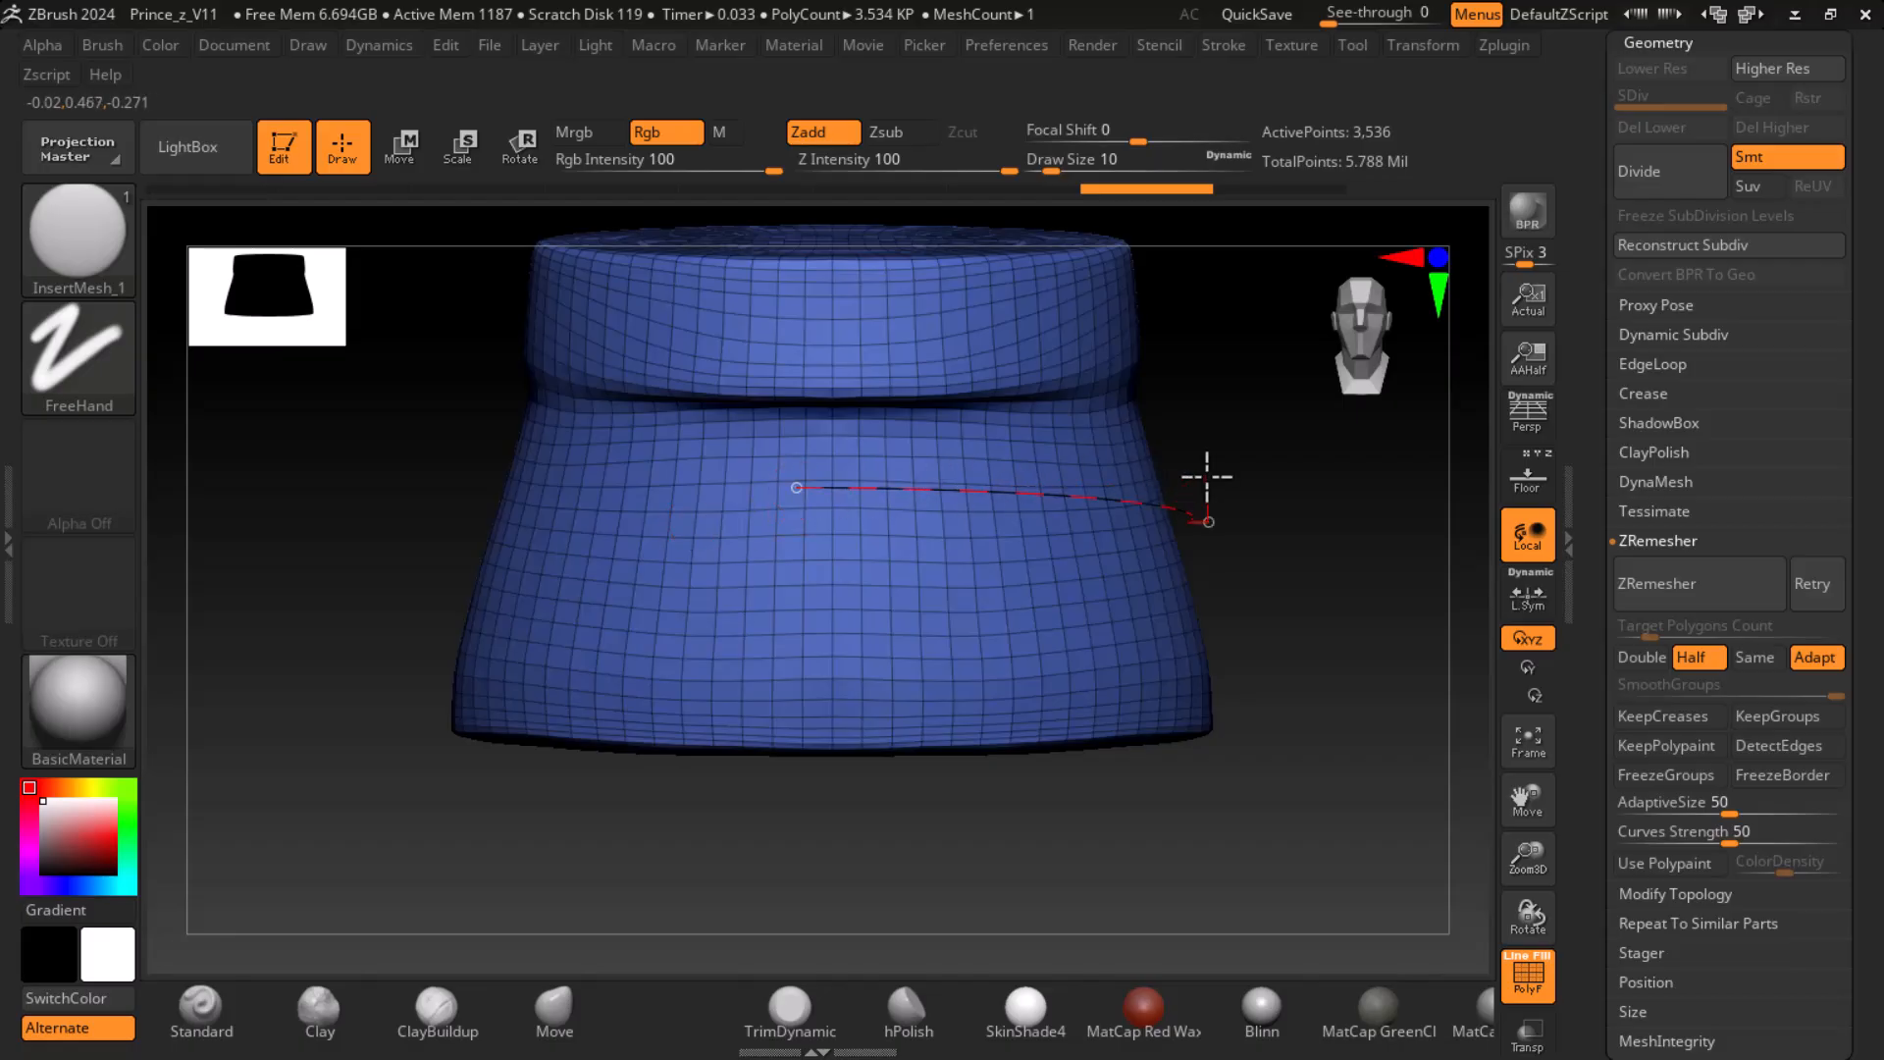
mouse_move(1207, 477)
left_mouse_down()
mouse_move(1166, 450)
mouse_move(1292, 463)
mouse_move(1292, 502)
left_mouse_up()
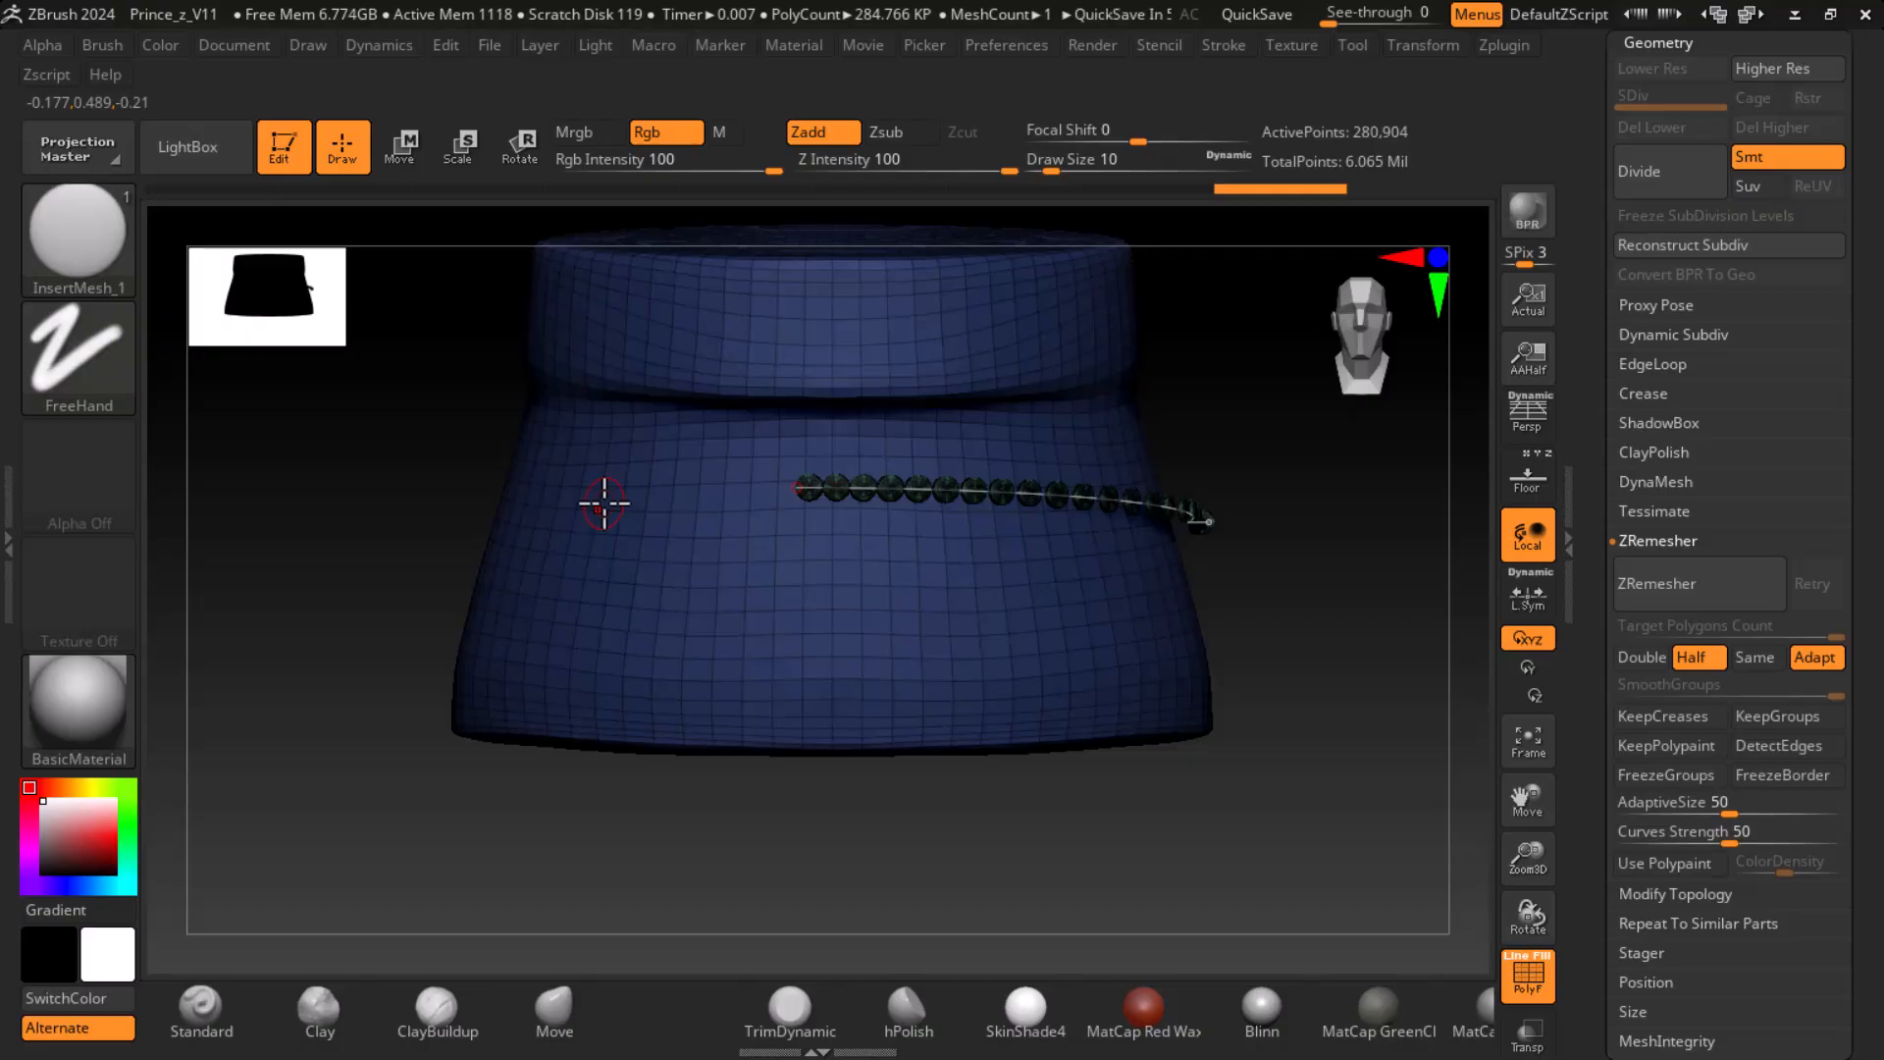
key("ctrl+z")
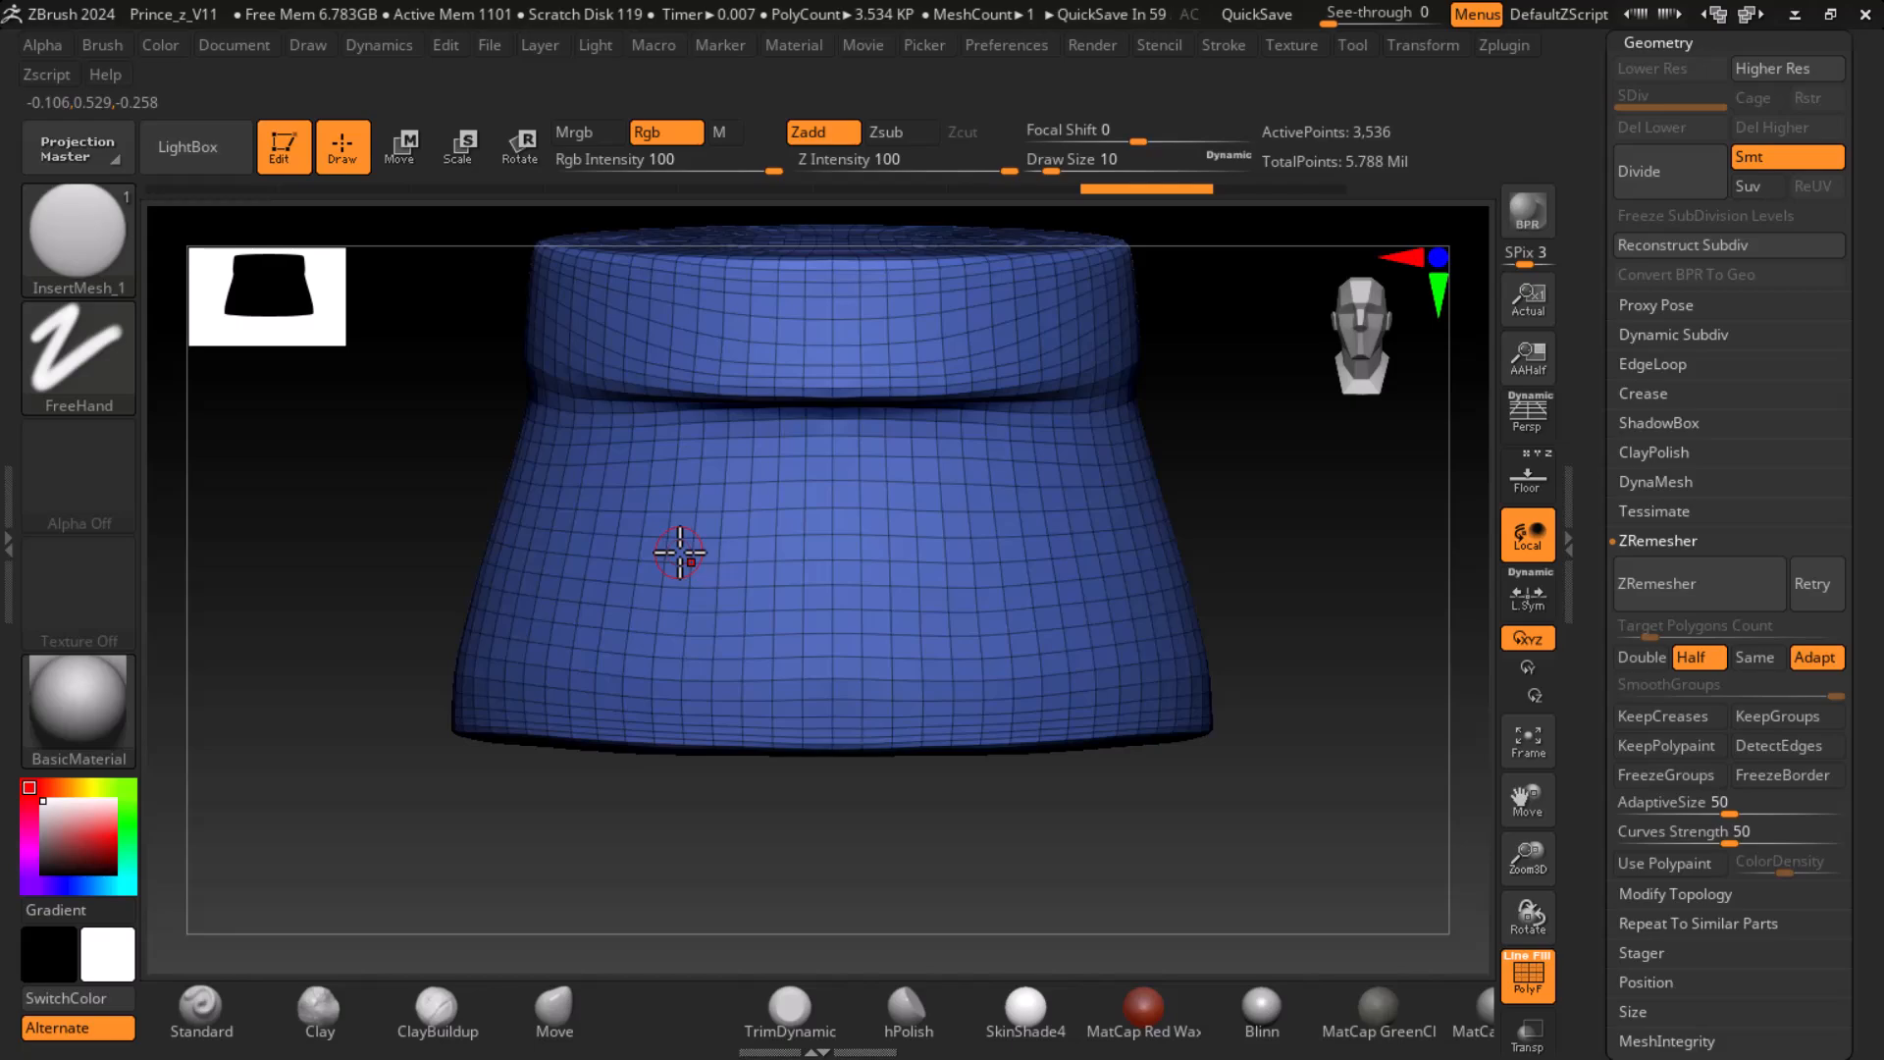
left_click_drag(780, 509, 1029, 483)
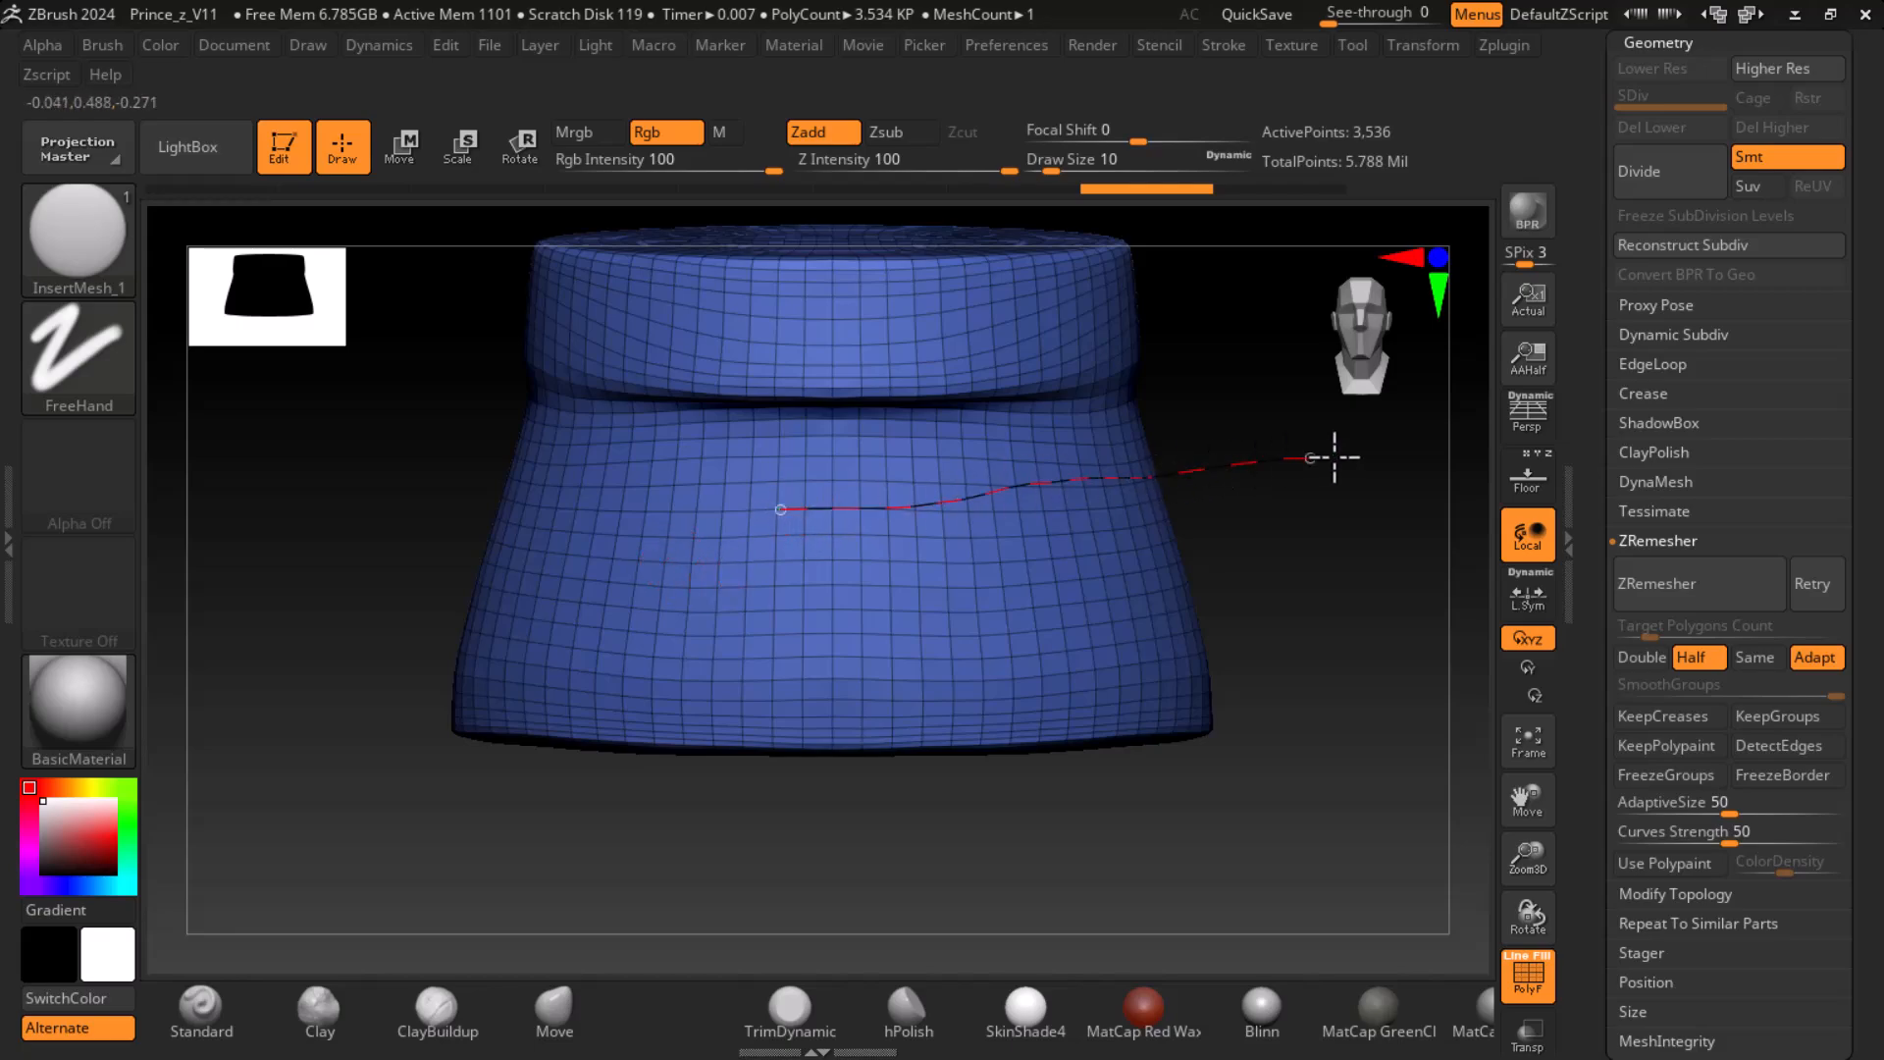
mouse_move(1335, 457)
left_mouse_down()
mouse_move(1338, 496)
mouse_move(1329, 442)
mouse_move(1443, 597)
mouse_move(1295, 602)
left_mouse_up()
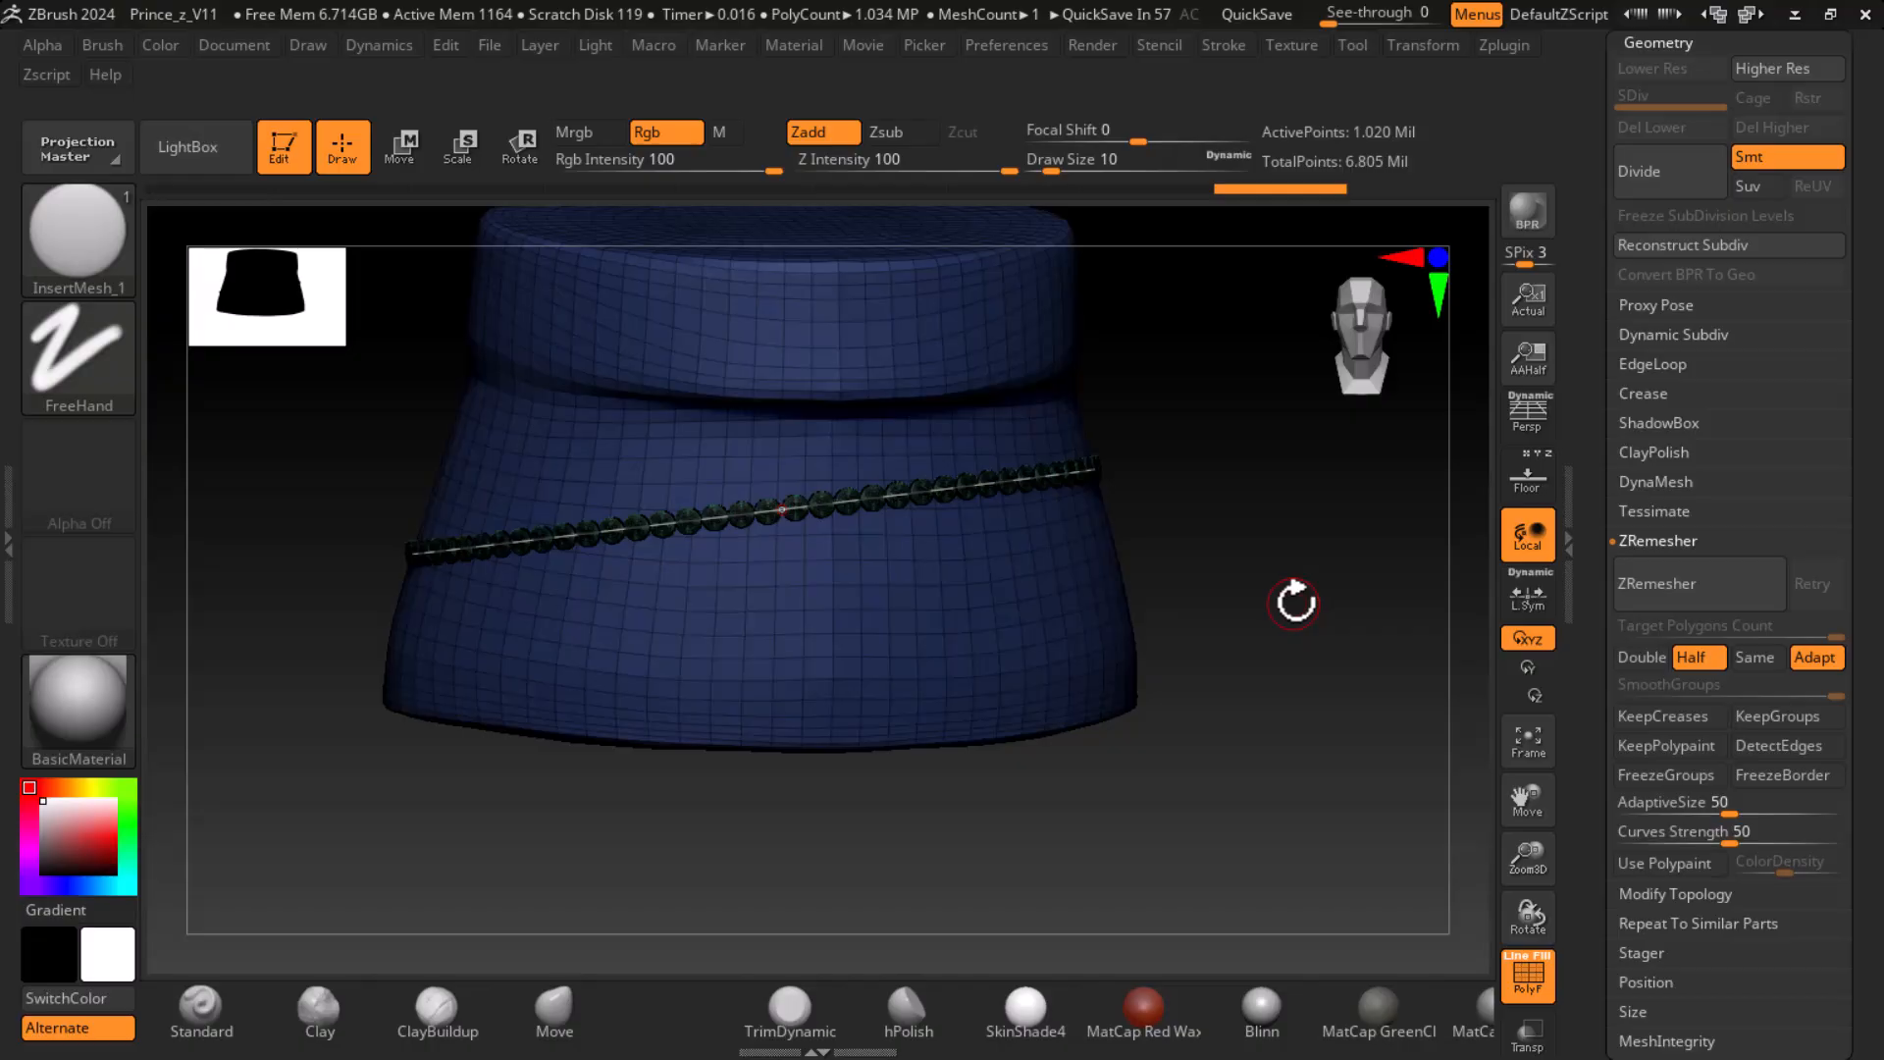
key("ctrl+z")
left_click_drag(1295, 602, 1351, 577, "shift")
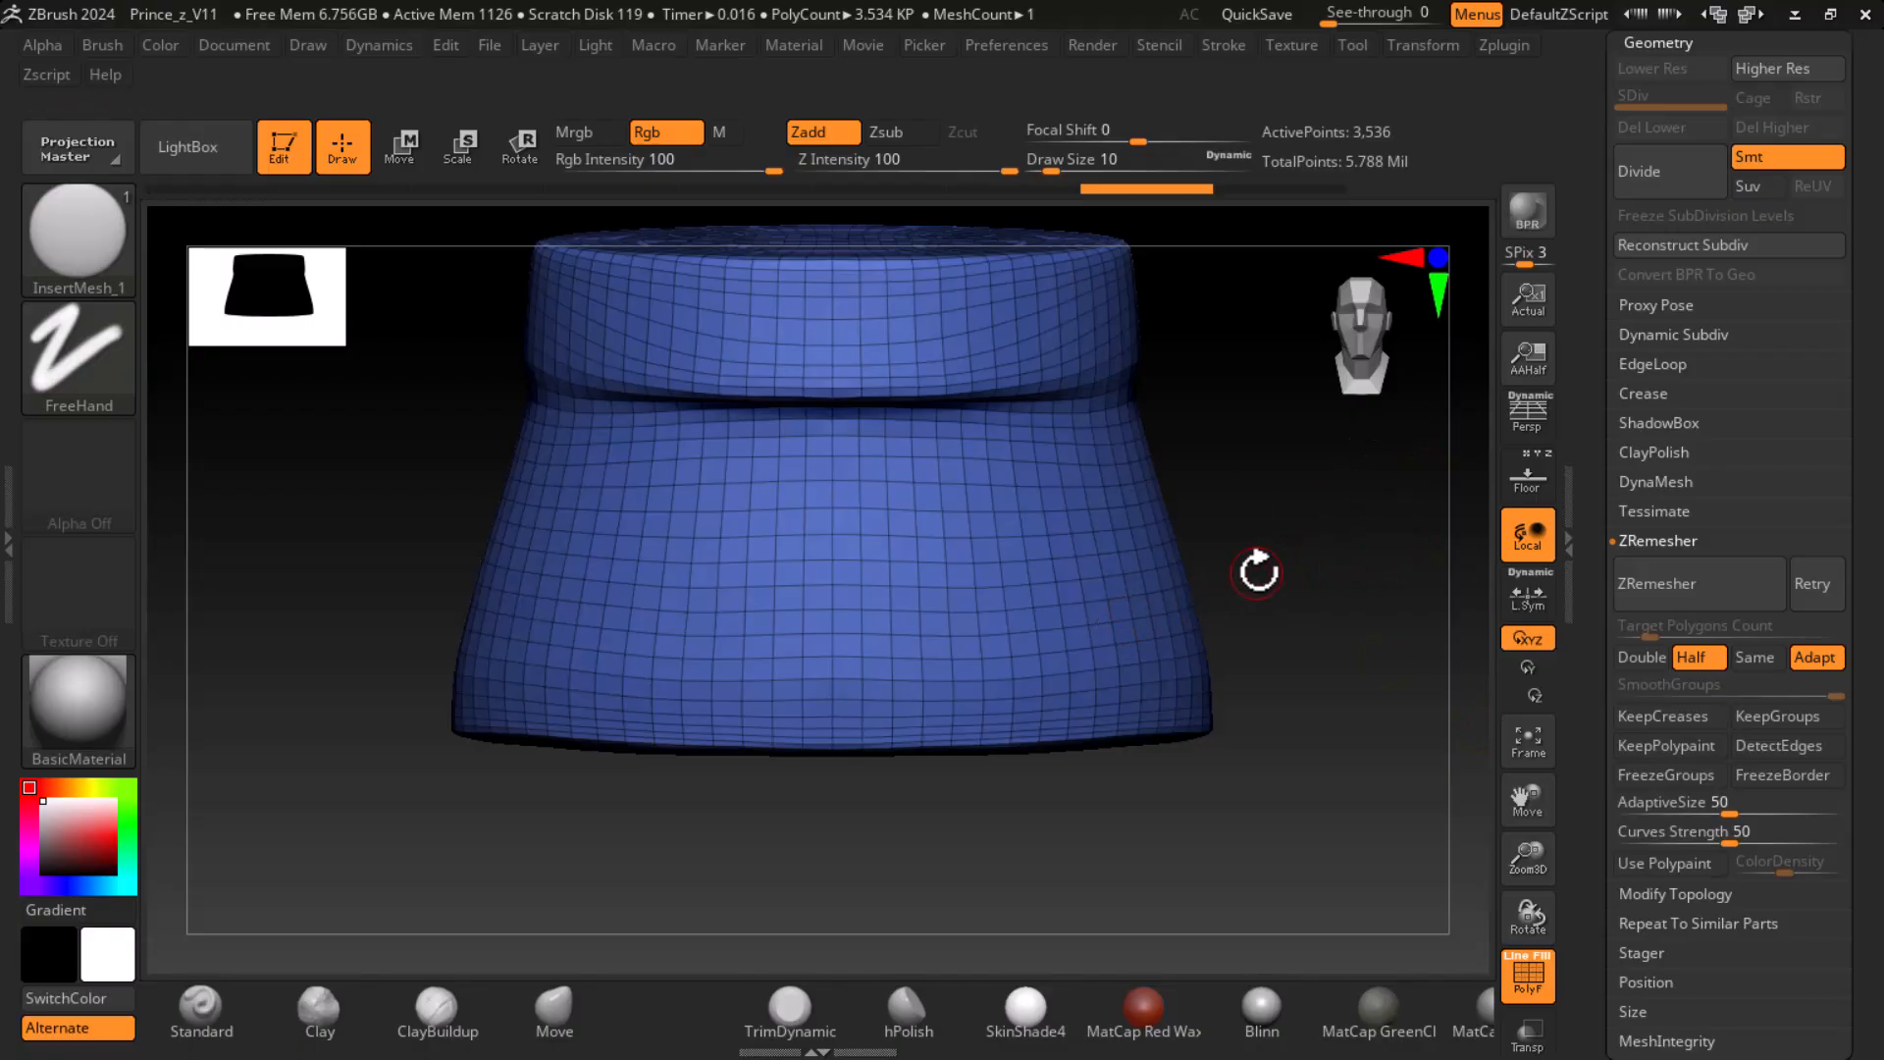
- Draw a curve of discs across the skirt from a three-quarter view and enlarge the discs with a Draw Size of about 39
left_click_drag(1229, 546, 1257, 679)
left_click_drag(457, 527, 1044, 693)
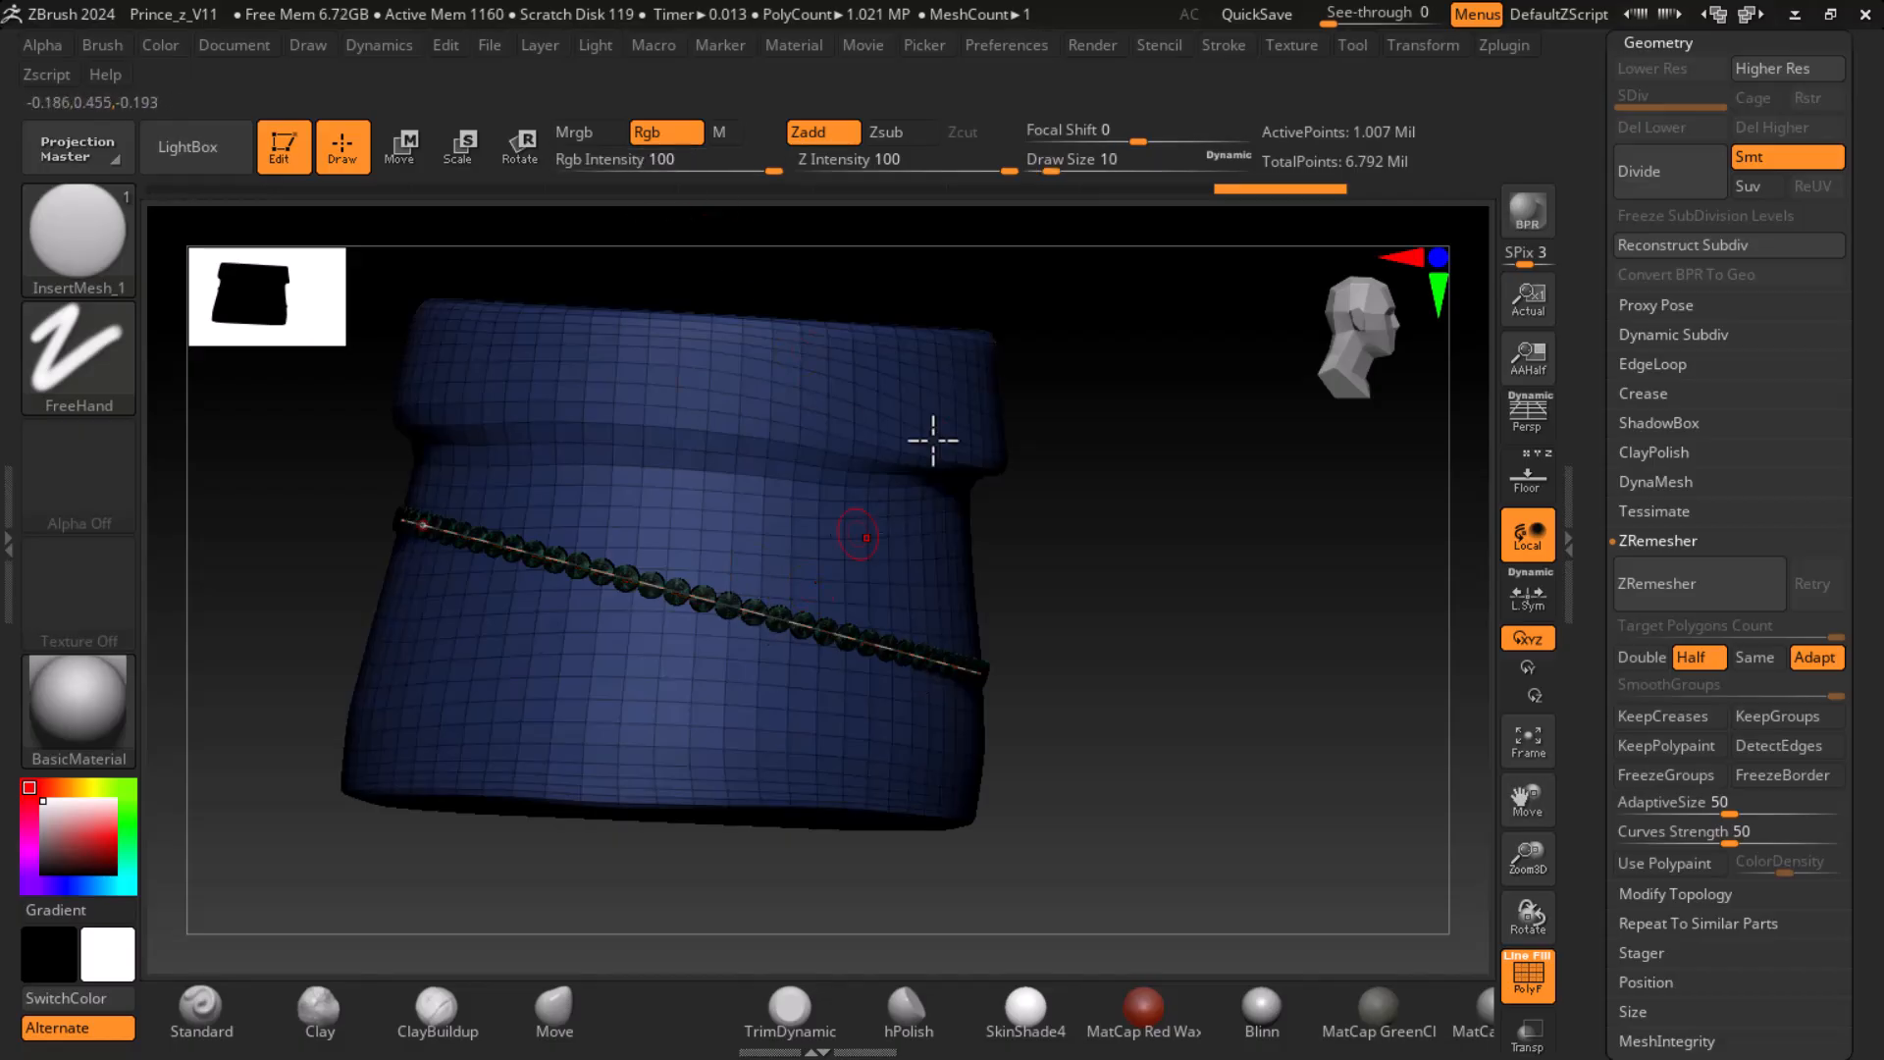
left_click_drag(1050, 172, 1072, 177)
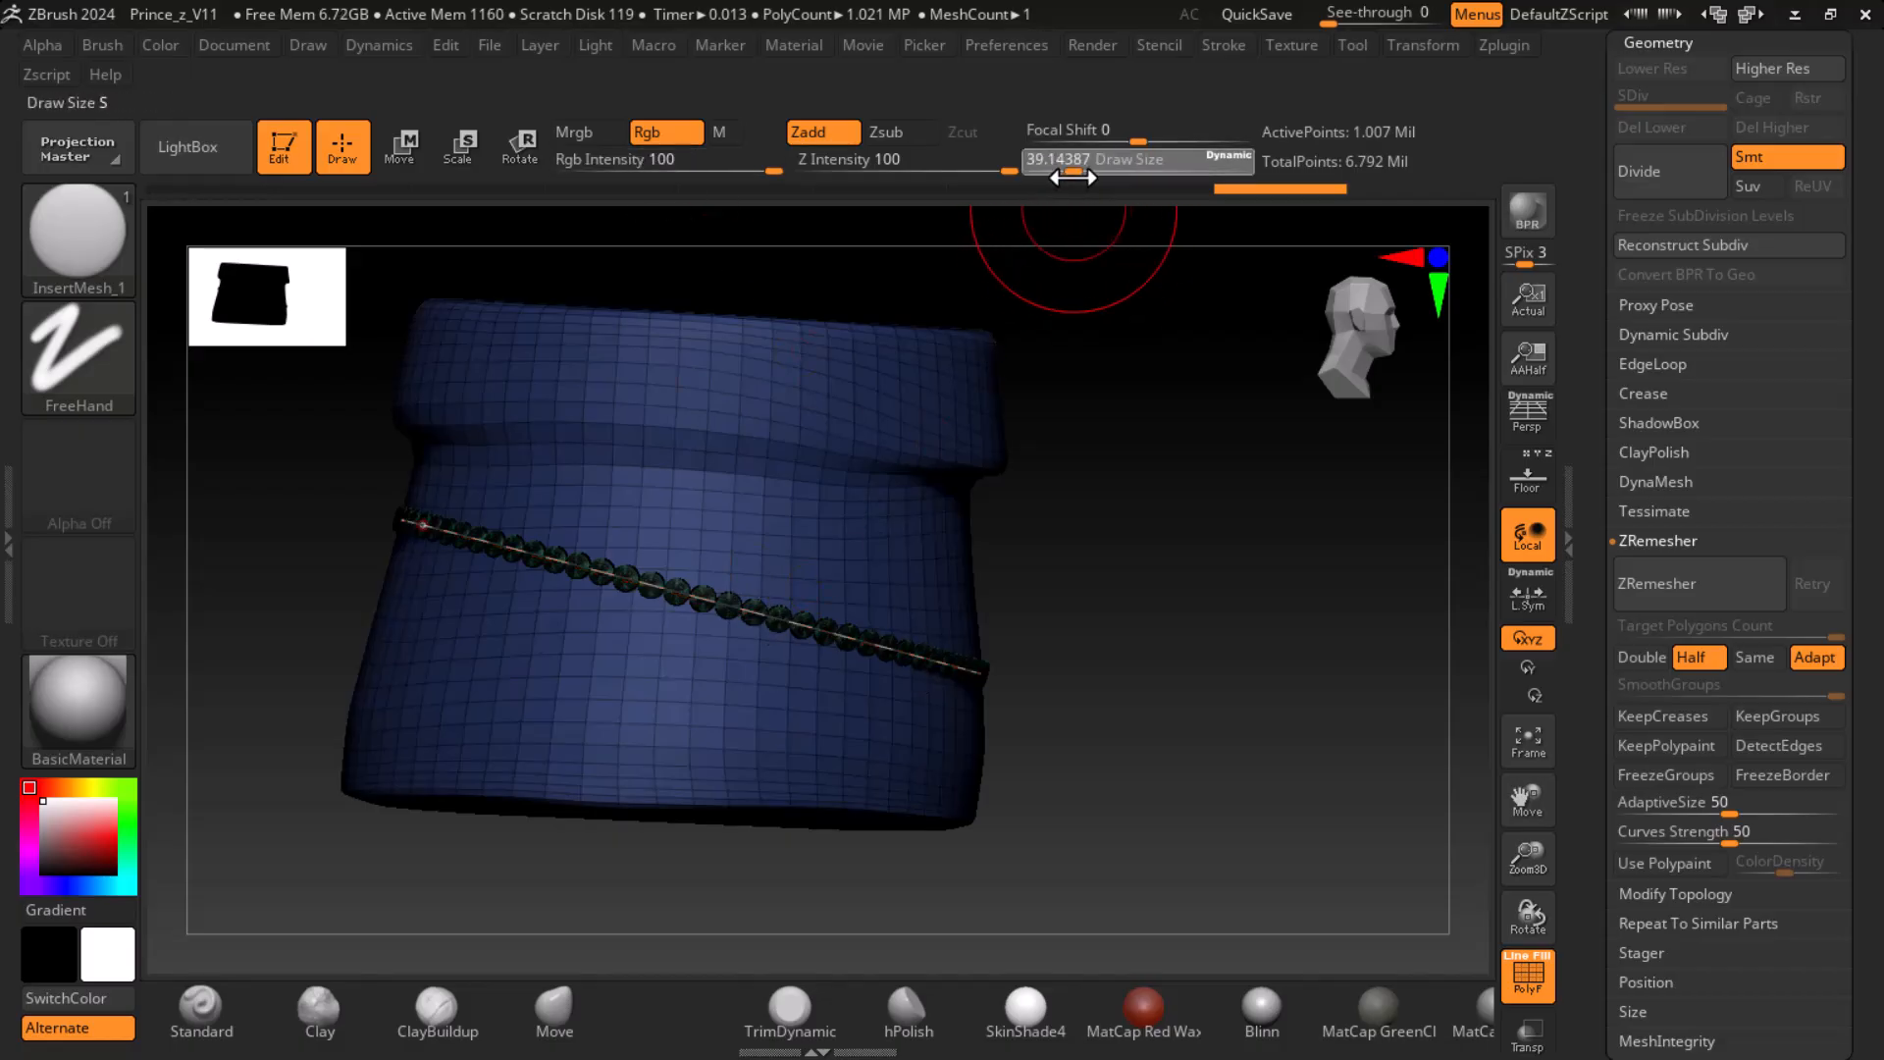
left_click(845, 640)
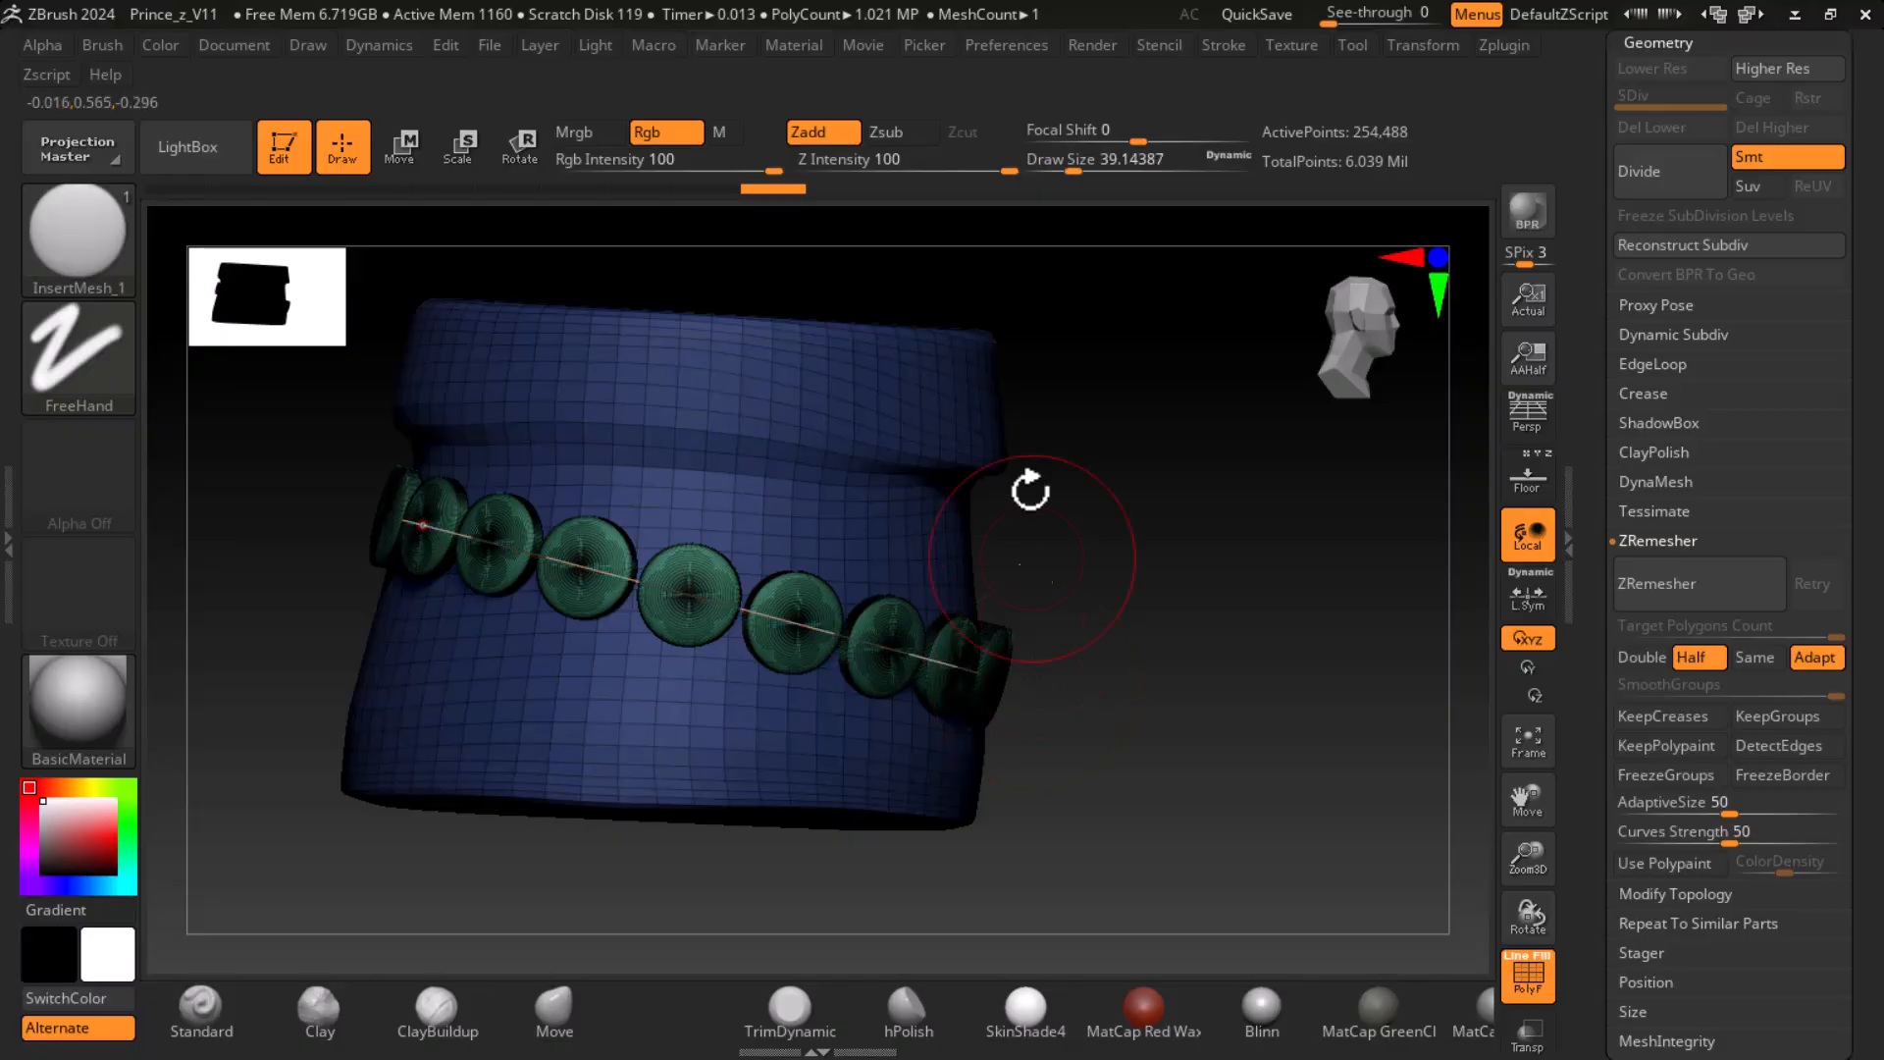
- Rotate the row of discs to run level around the skirt and nudge it into place with the gizmo
left_click(520, 147)
left_click_drag(931, 580, 943, 543)
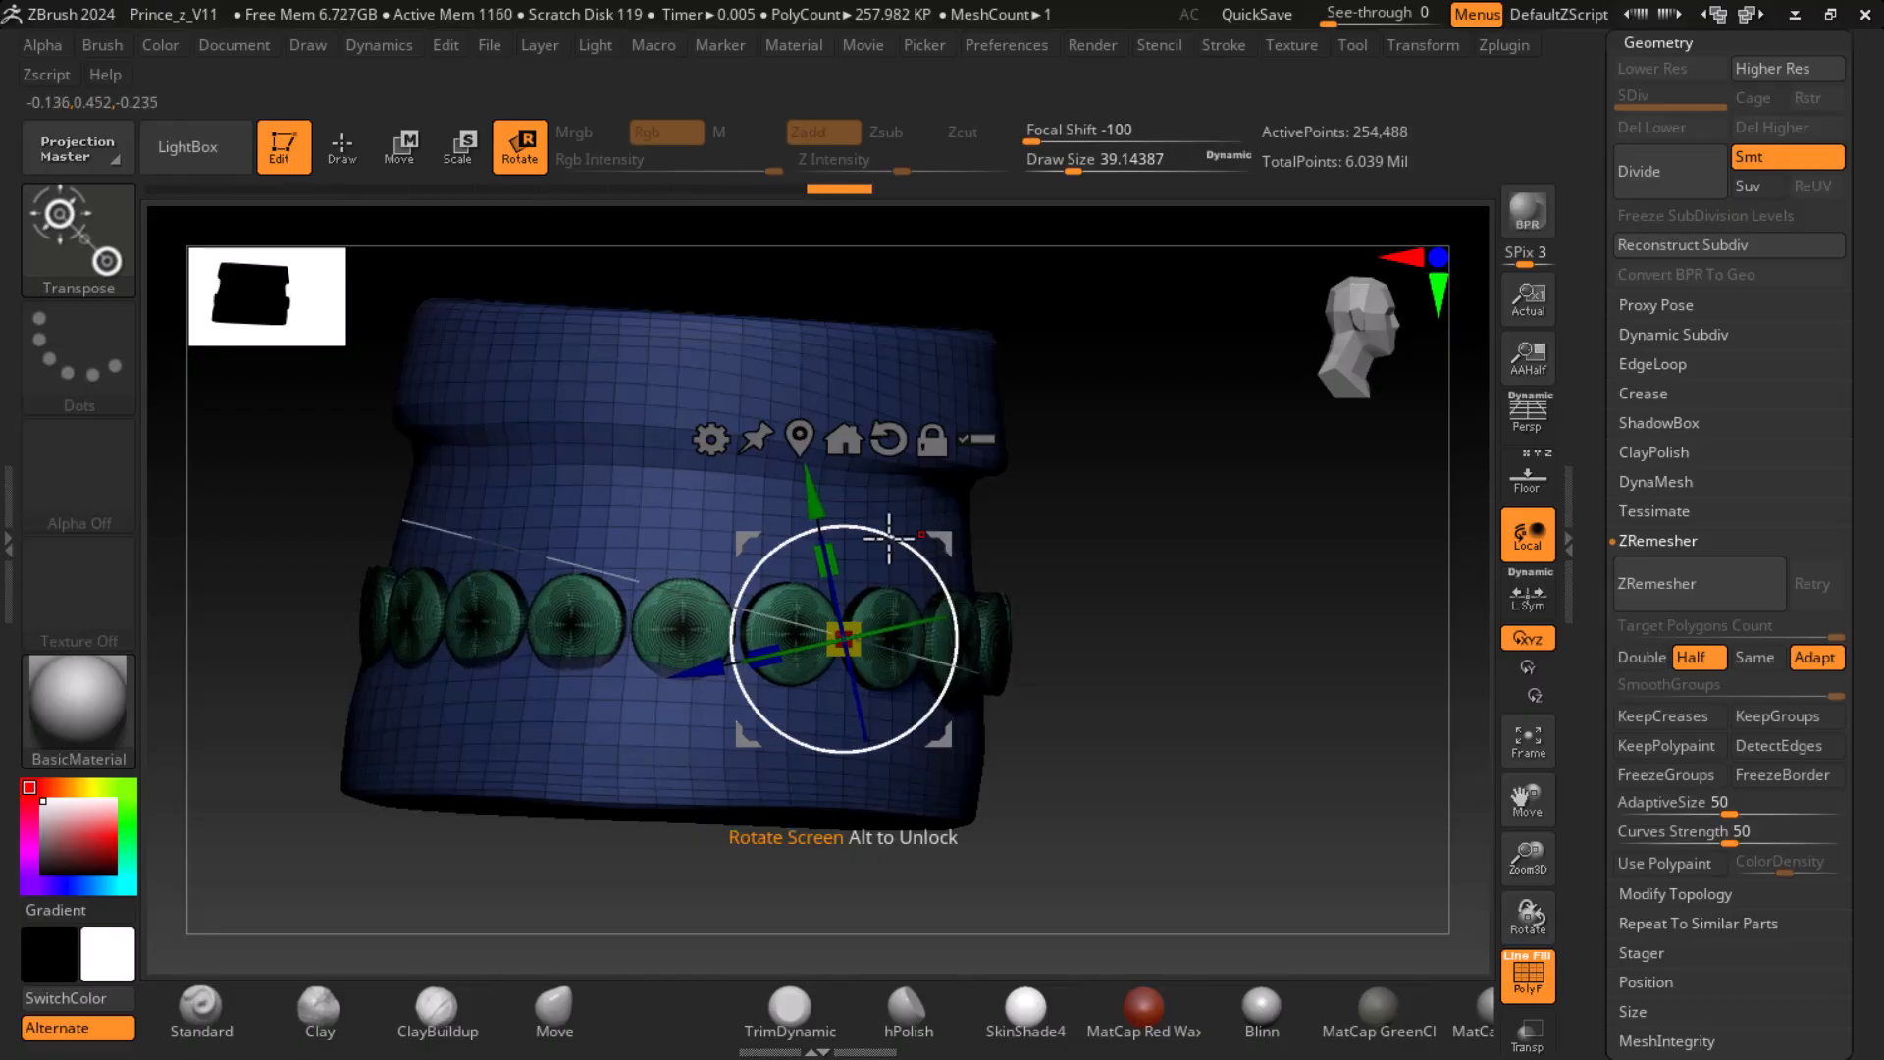
left_click_drag(810, 495, 808, 484)
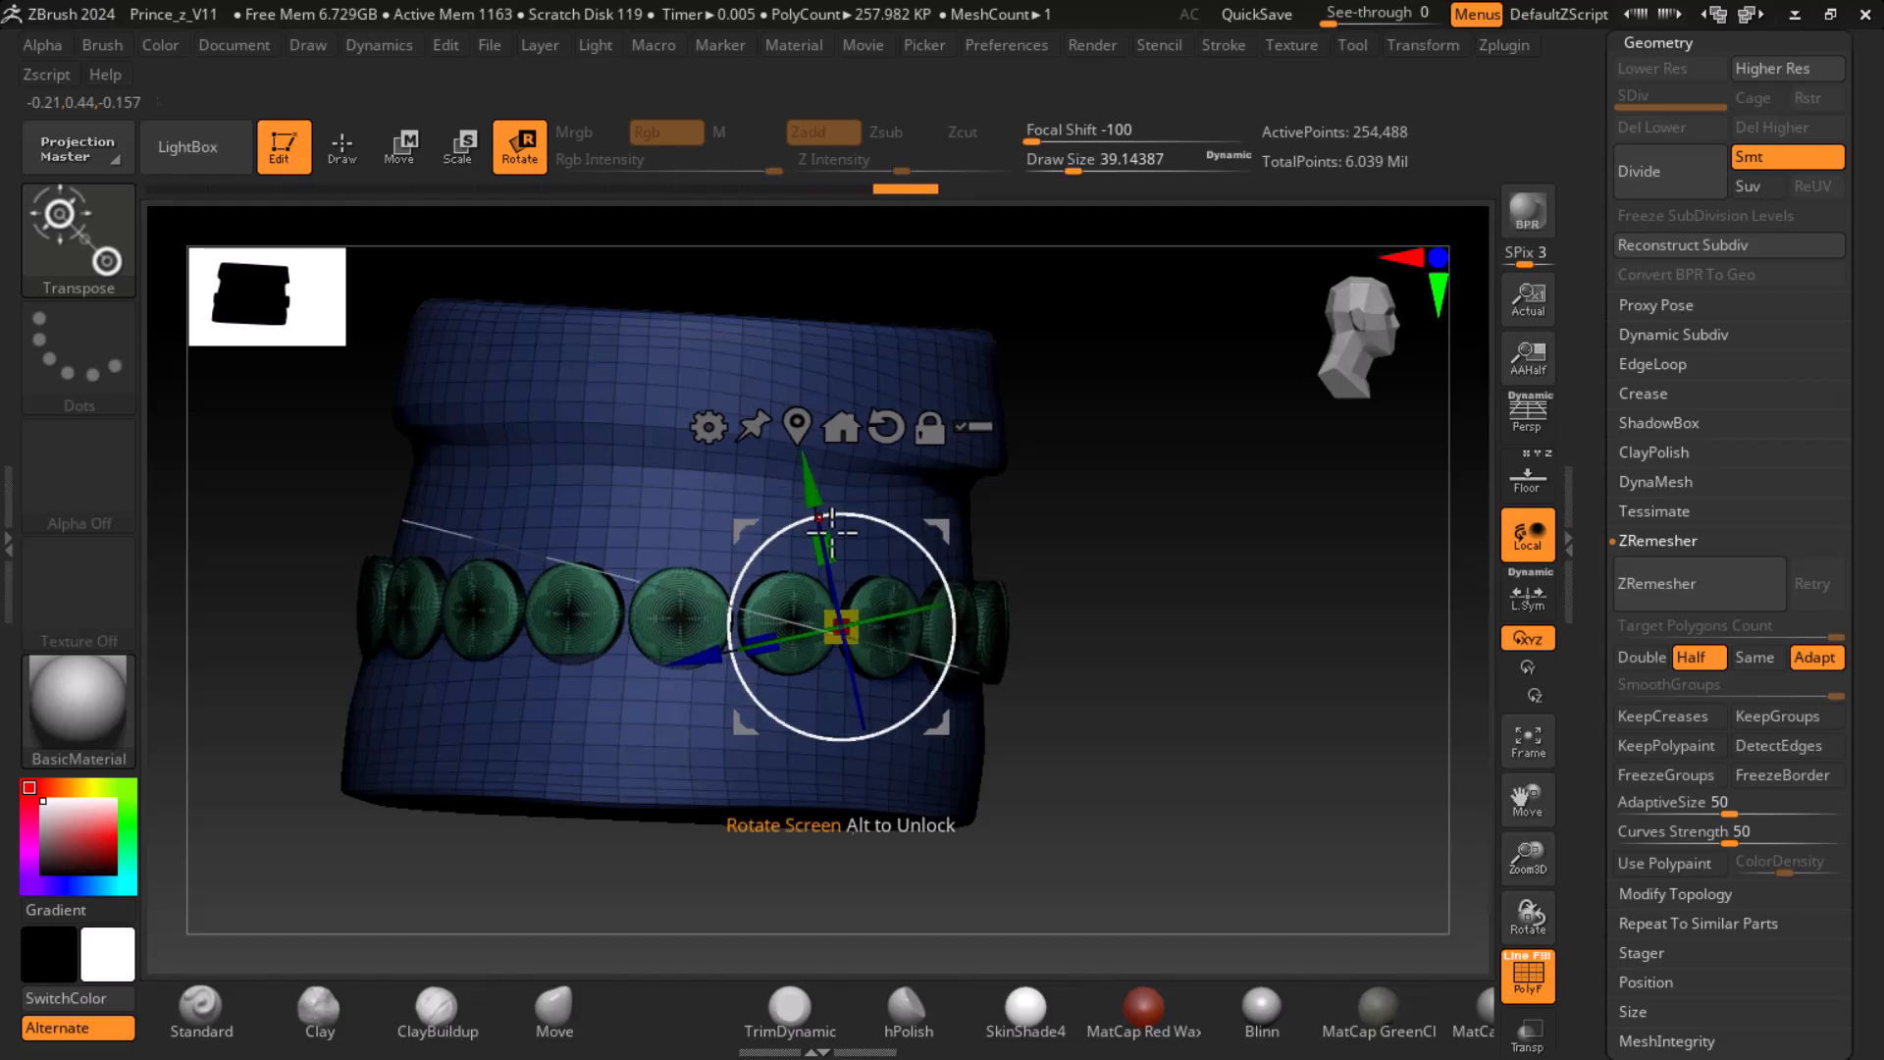
left_click_drag(713, 656, 706, 656)
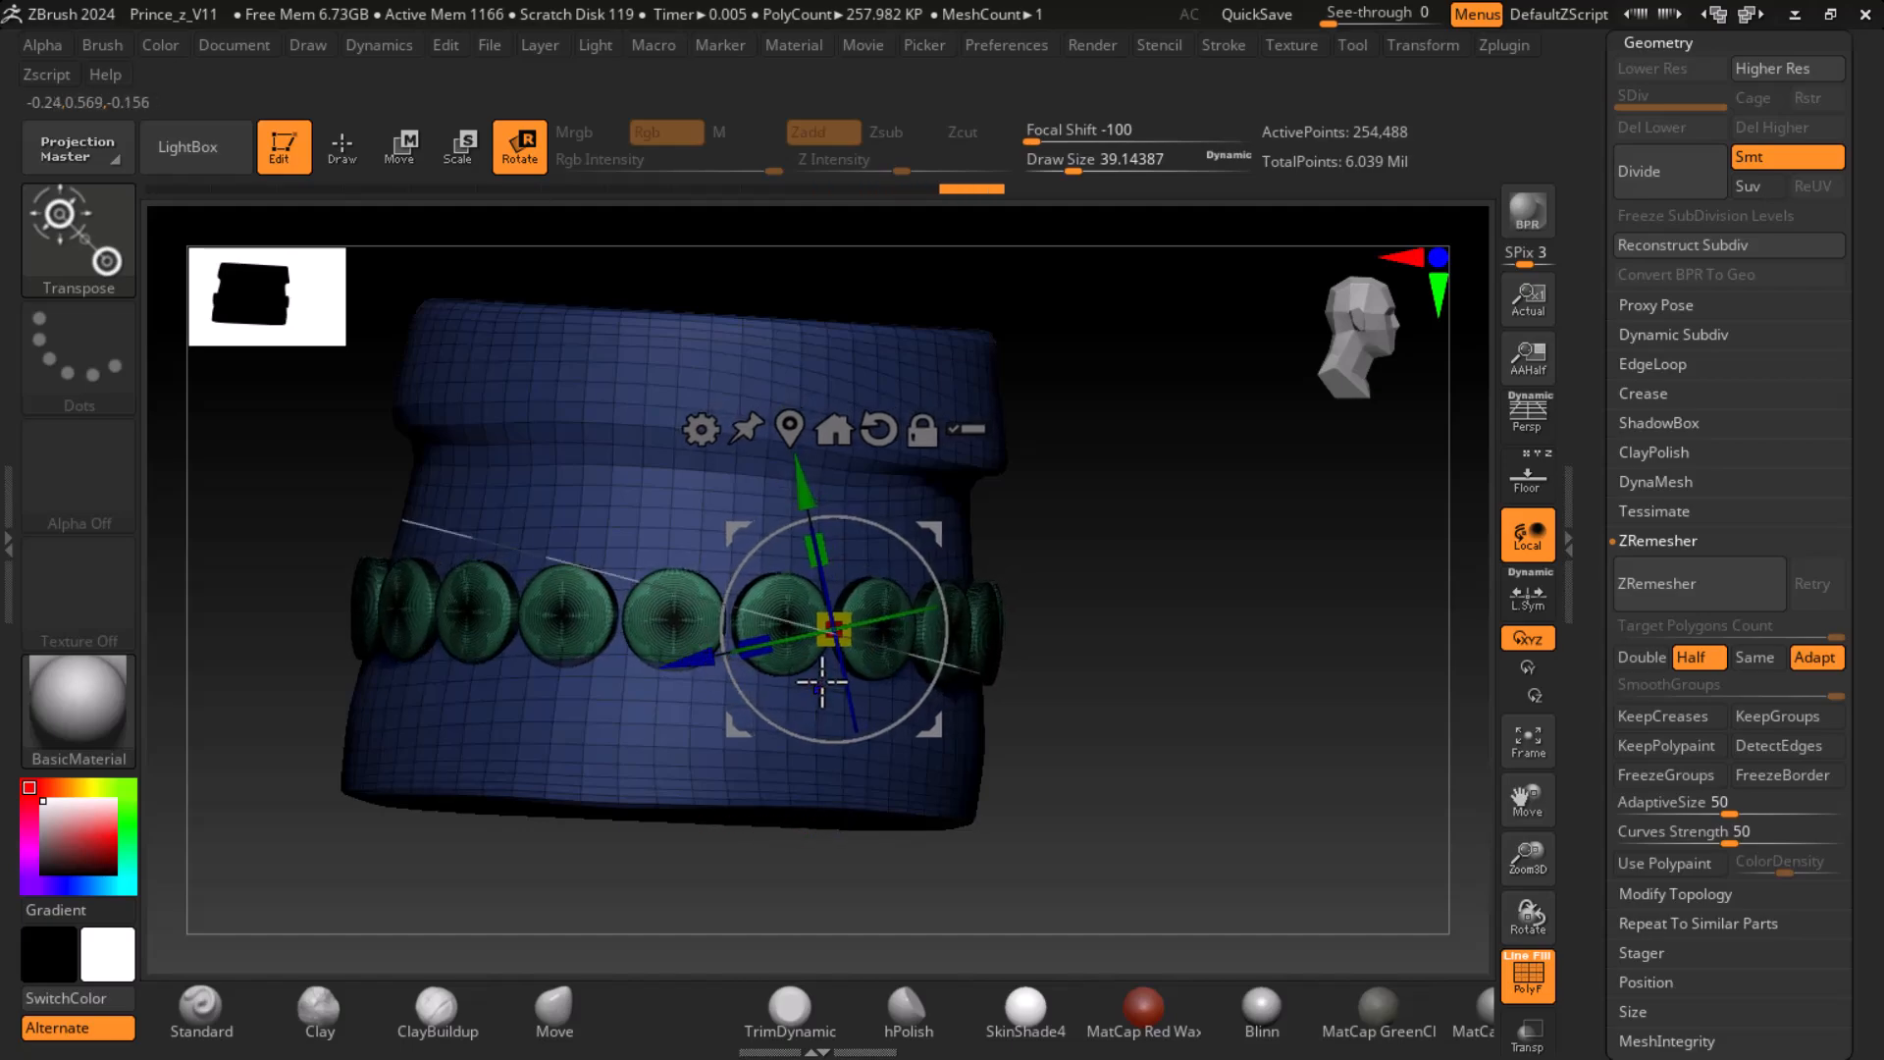
- Fine-tune the row of discs around the skirt with the gizmo and check its fit from front and back
key("shift+f")
left_click_drag(1190, 707, 854, 864)
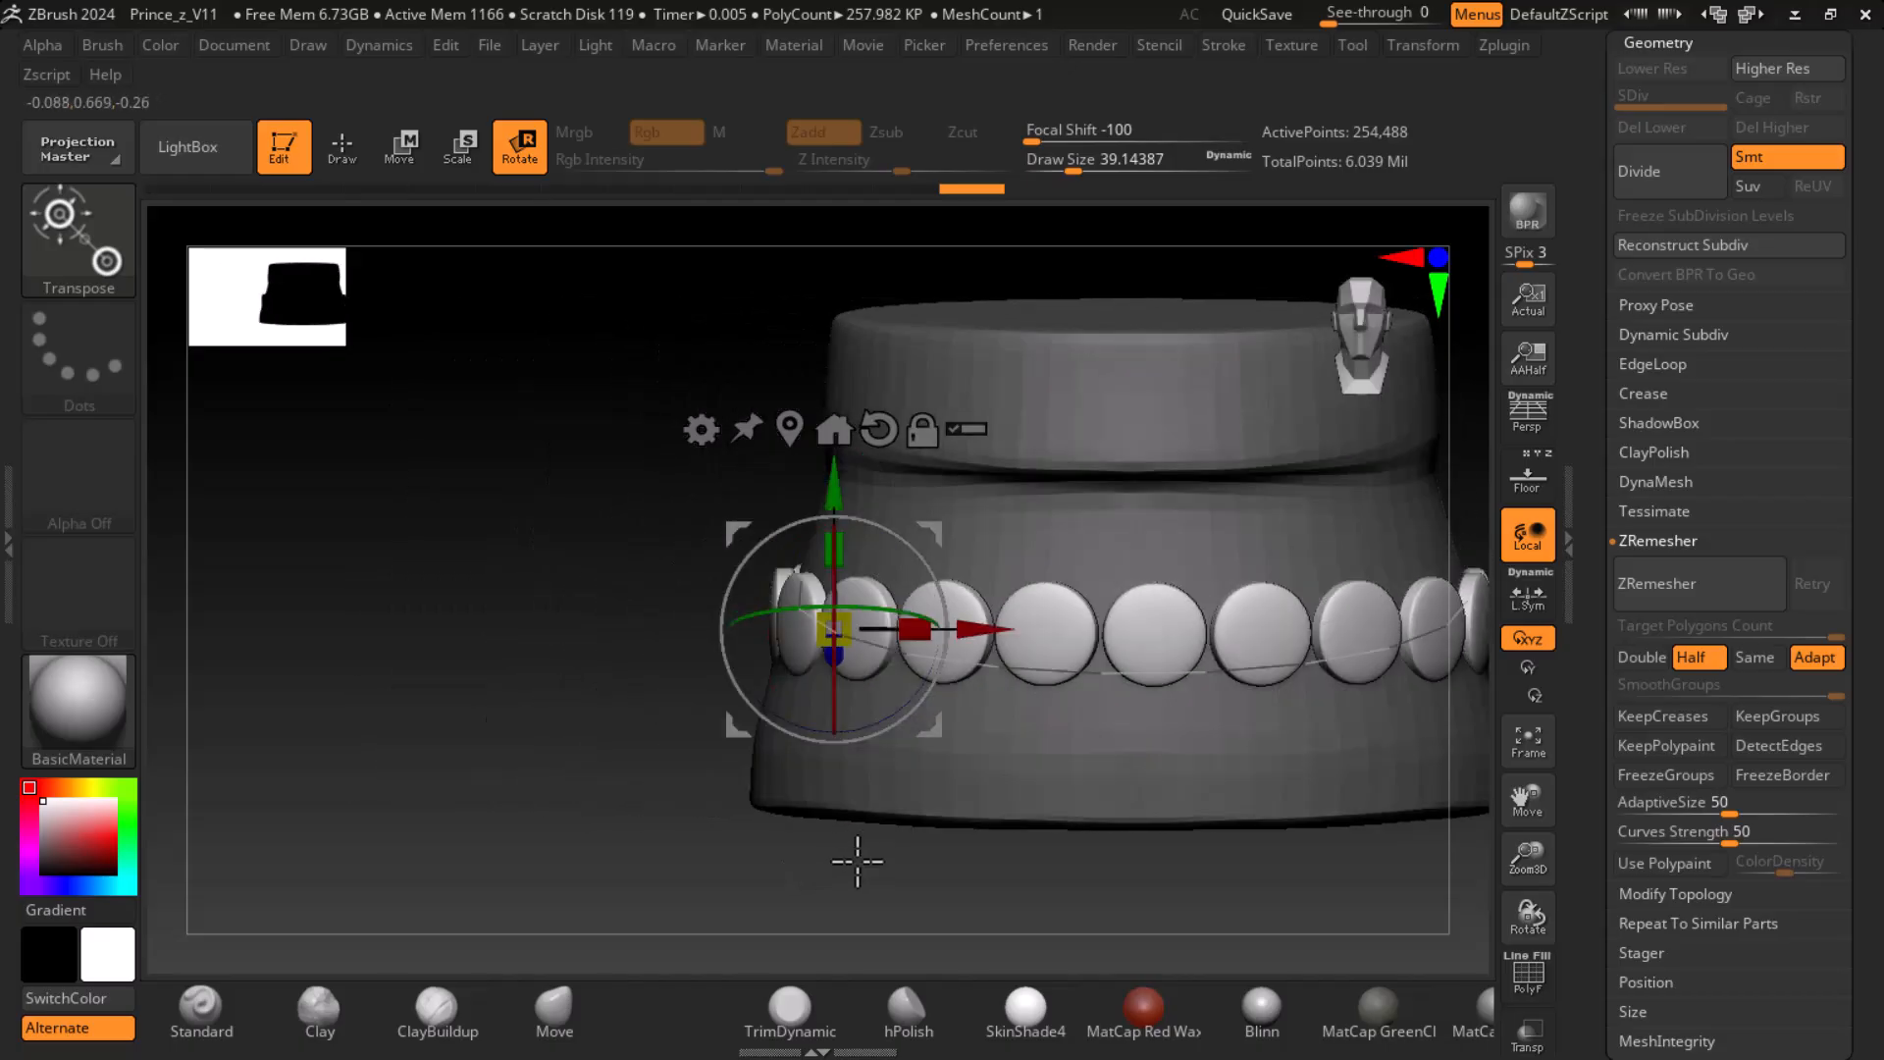
left_click_drag(832, 483, 825, 495)
left_click_drag(517, 568, 1204, 673)
left_click_drag(1040, 602, 1050, 610)
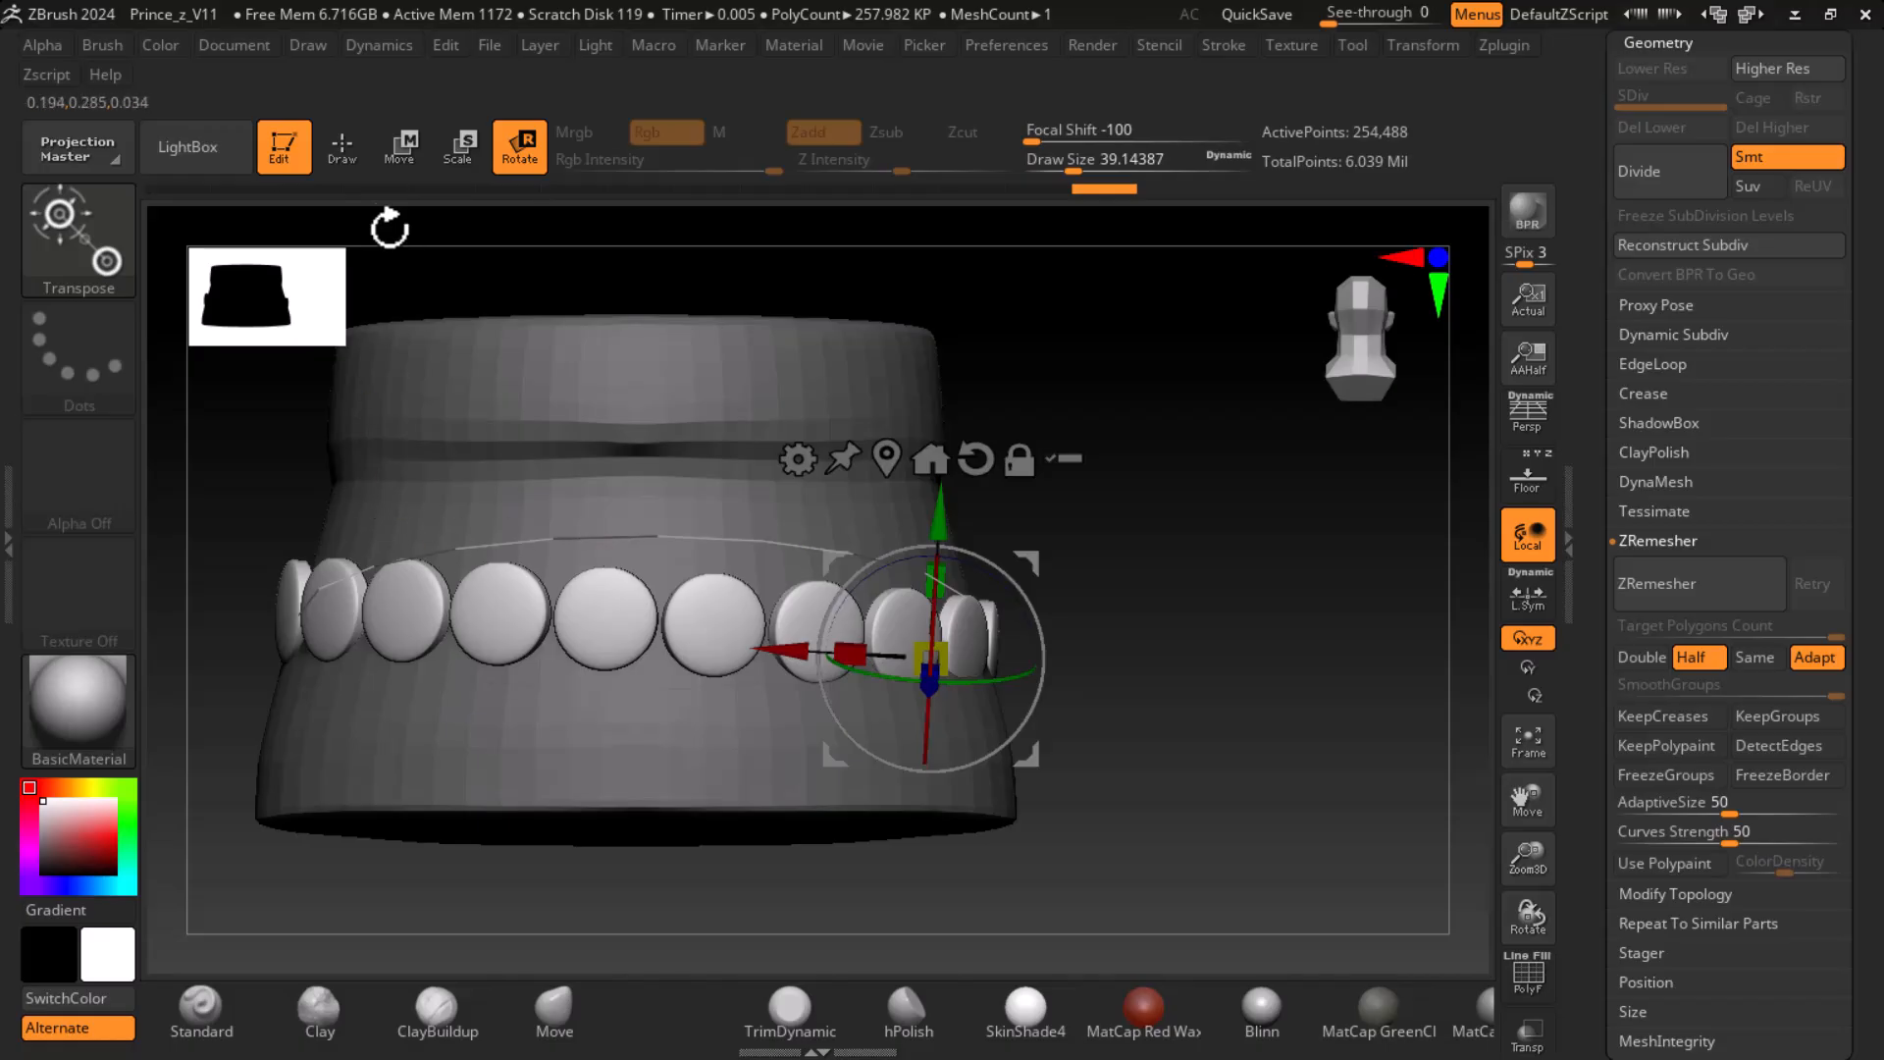
- Delete the Princev4_1 skirt copy that carries the row of discs
left_click(346, 147)
scroll(1620, 372, "up", 3)
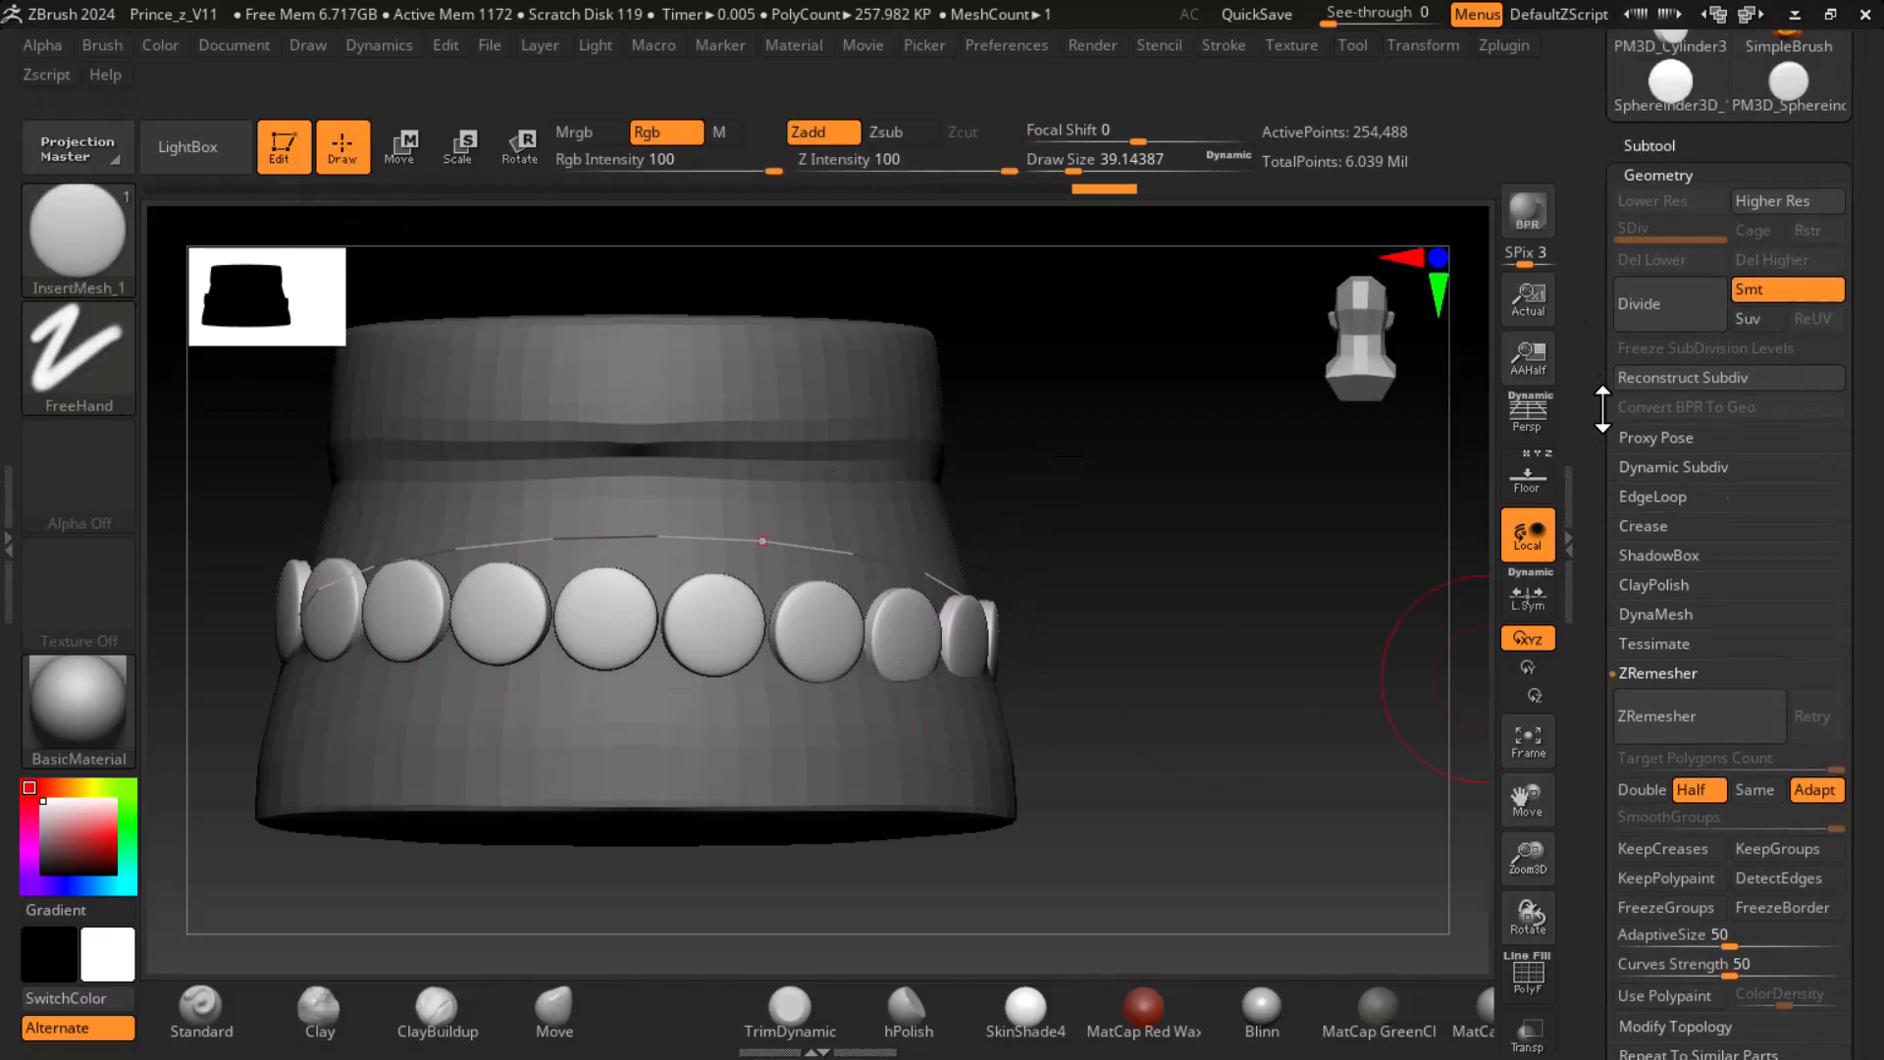
left_click(1650, 216)
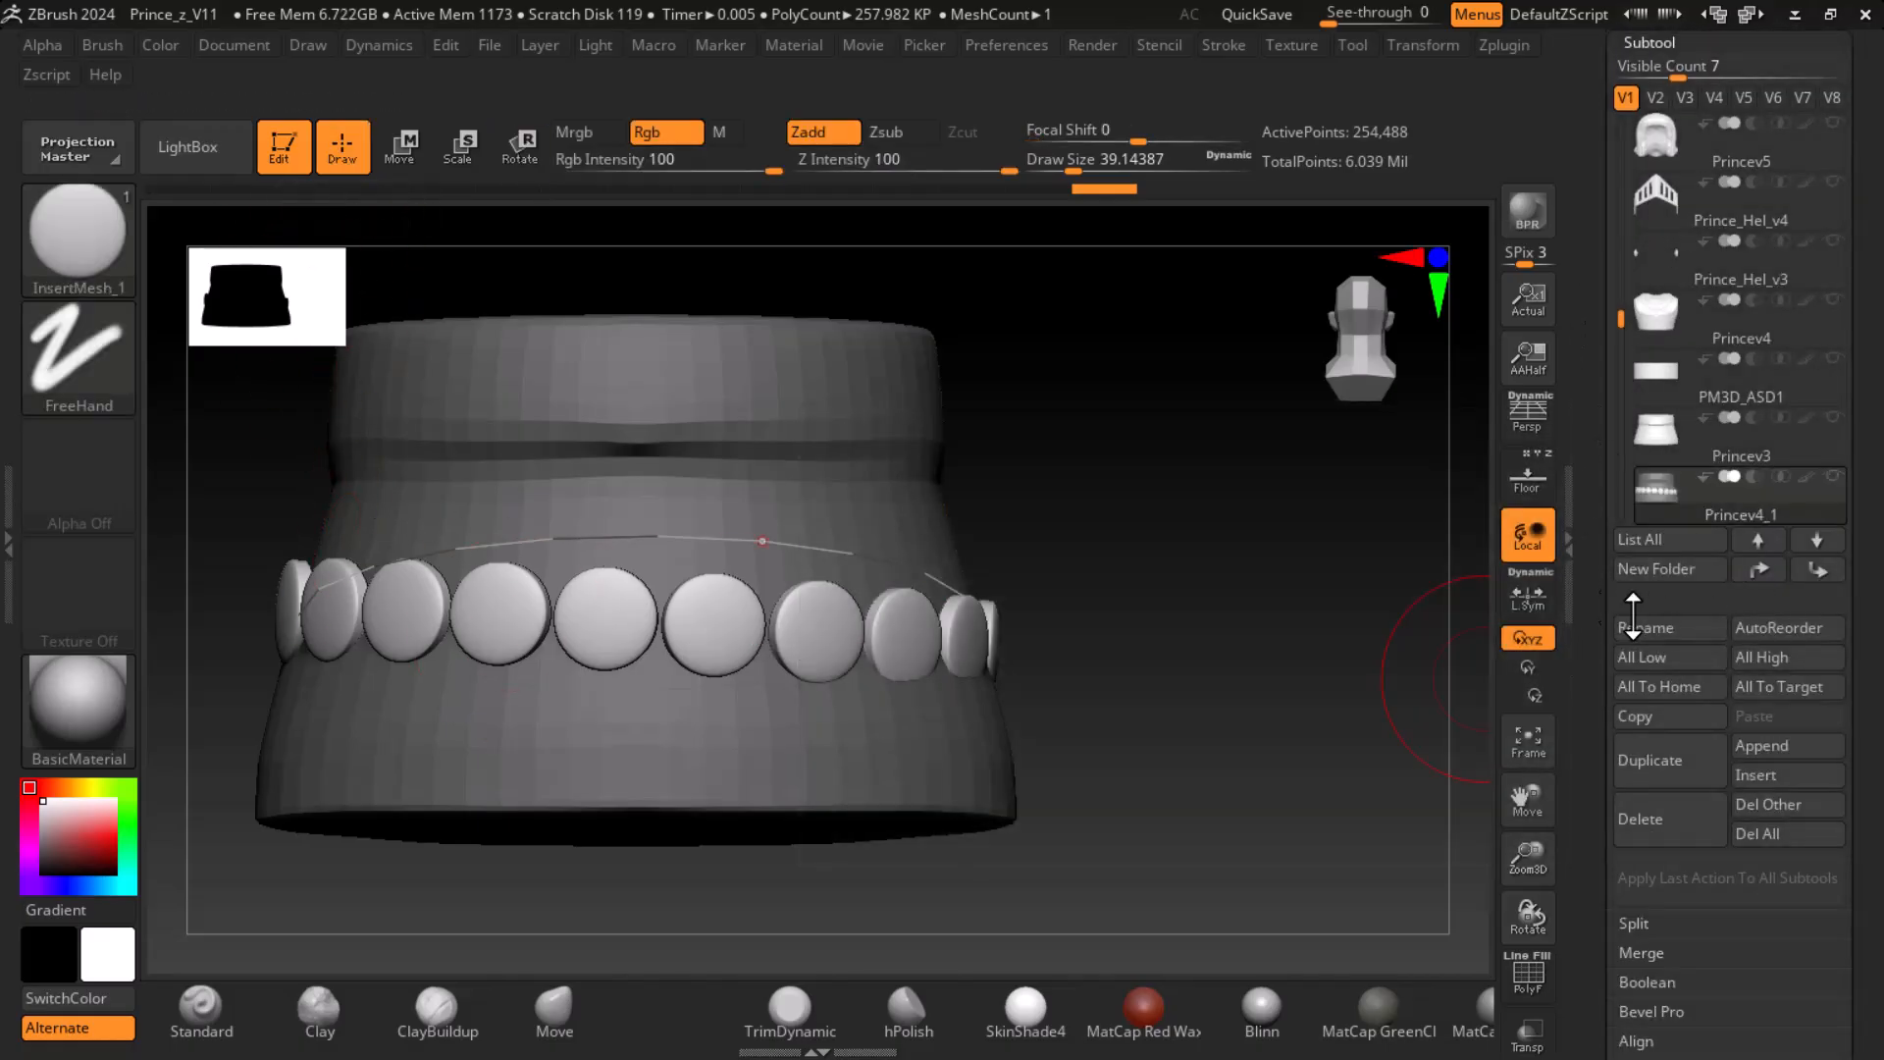
left_click(1679, 837)
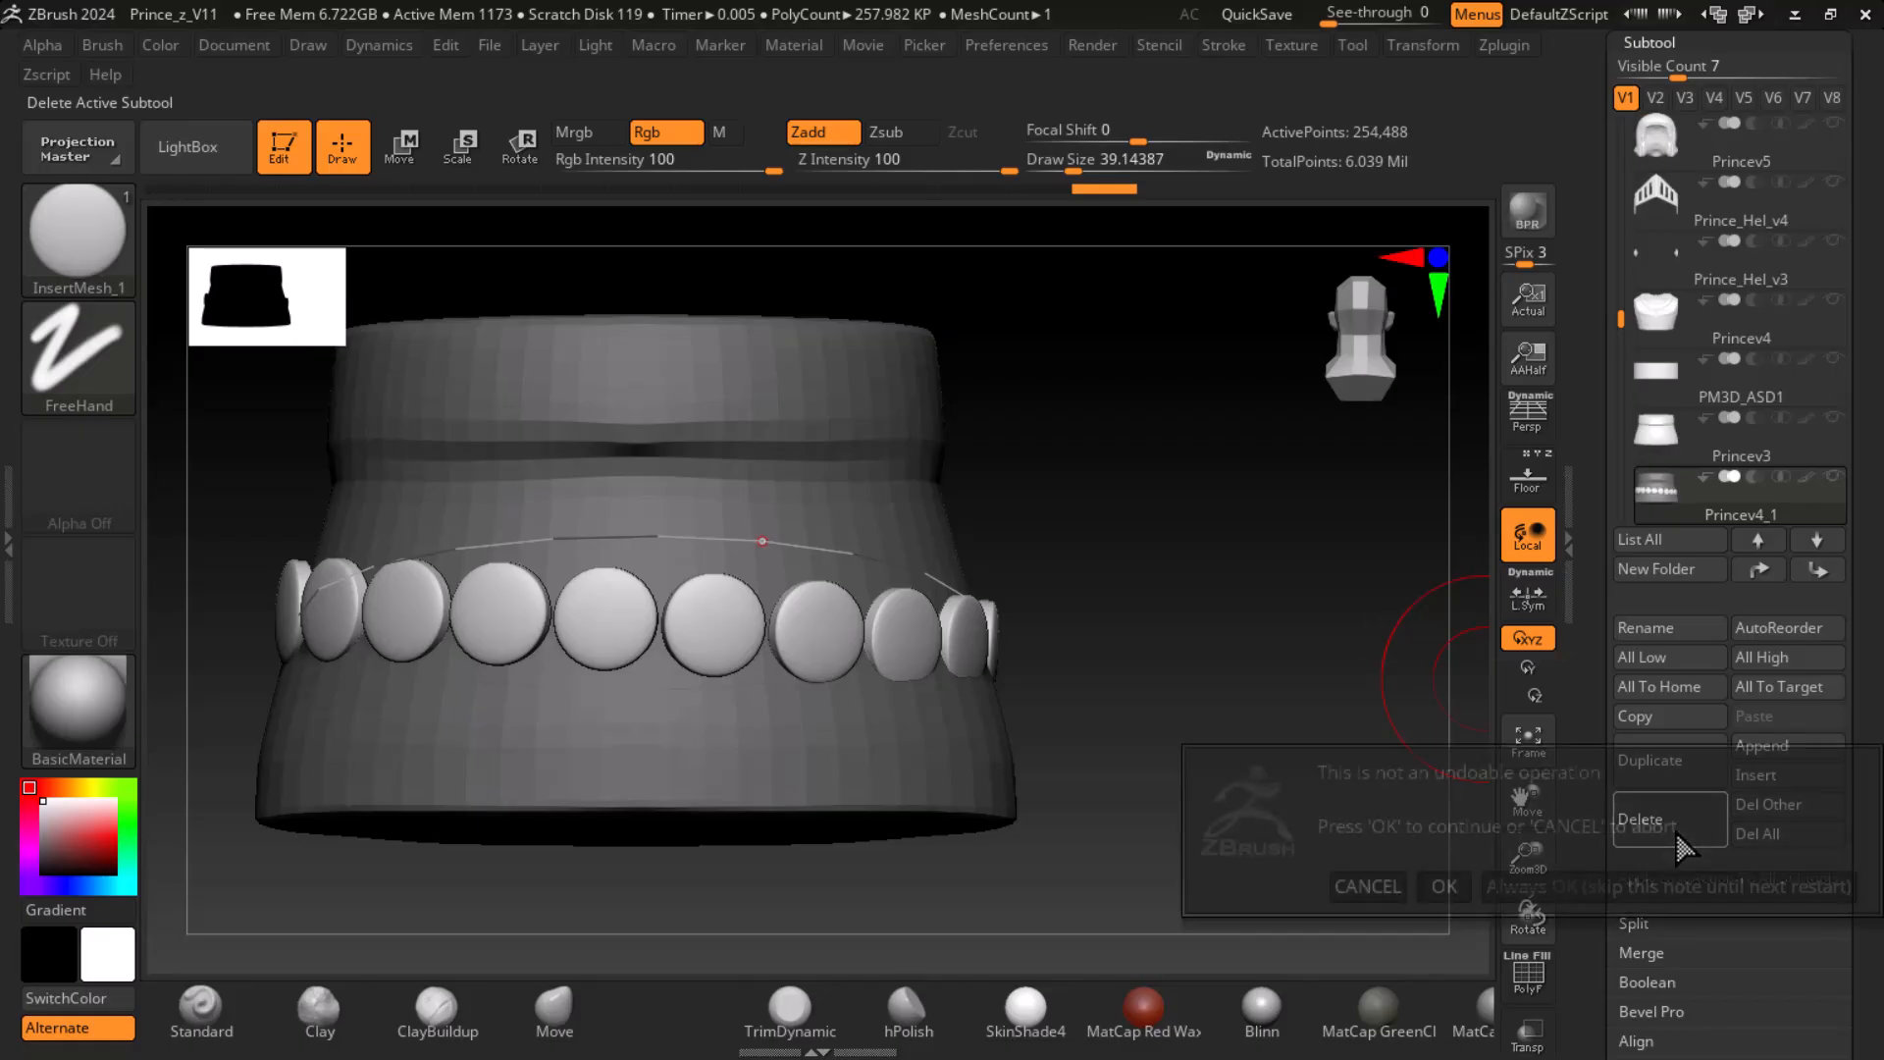
left_click(1446, 887)
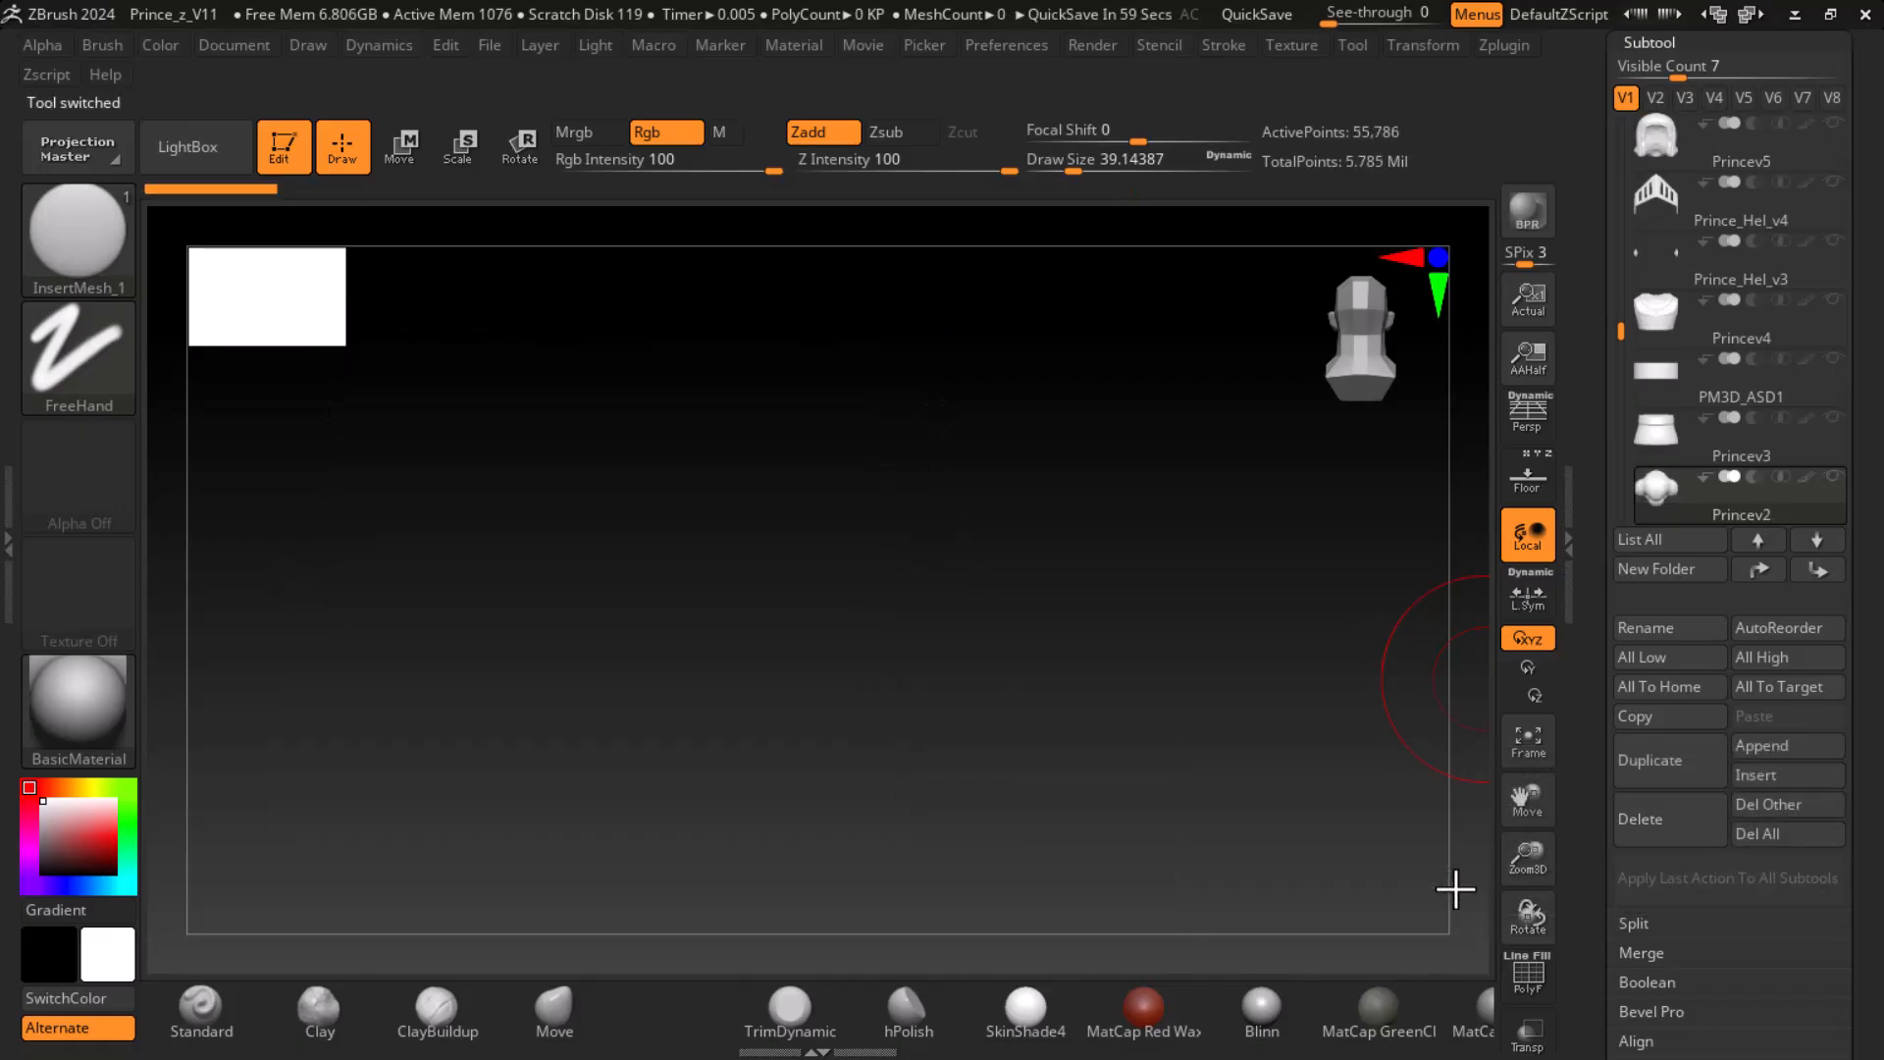
- Duplicate the Princev3 skirt, set the copy to subdivision level 1 and delete its higher subdivision levels
left_click(1670, 428)
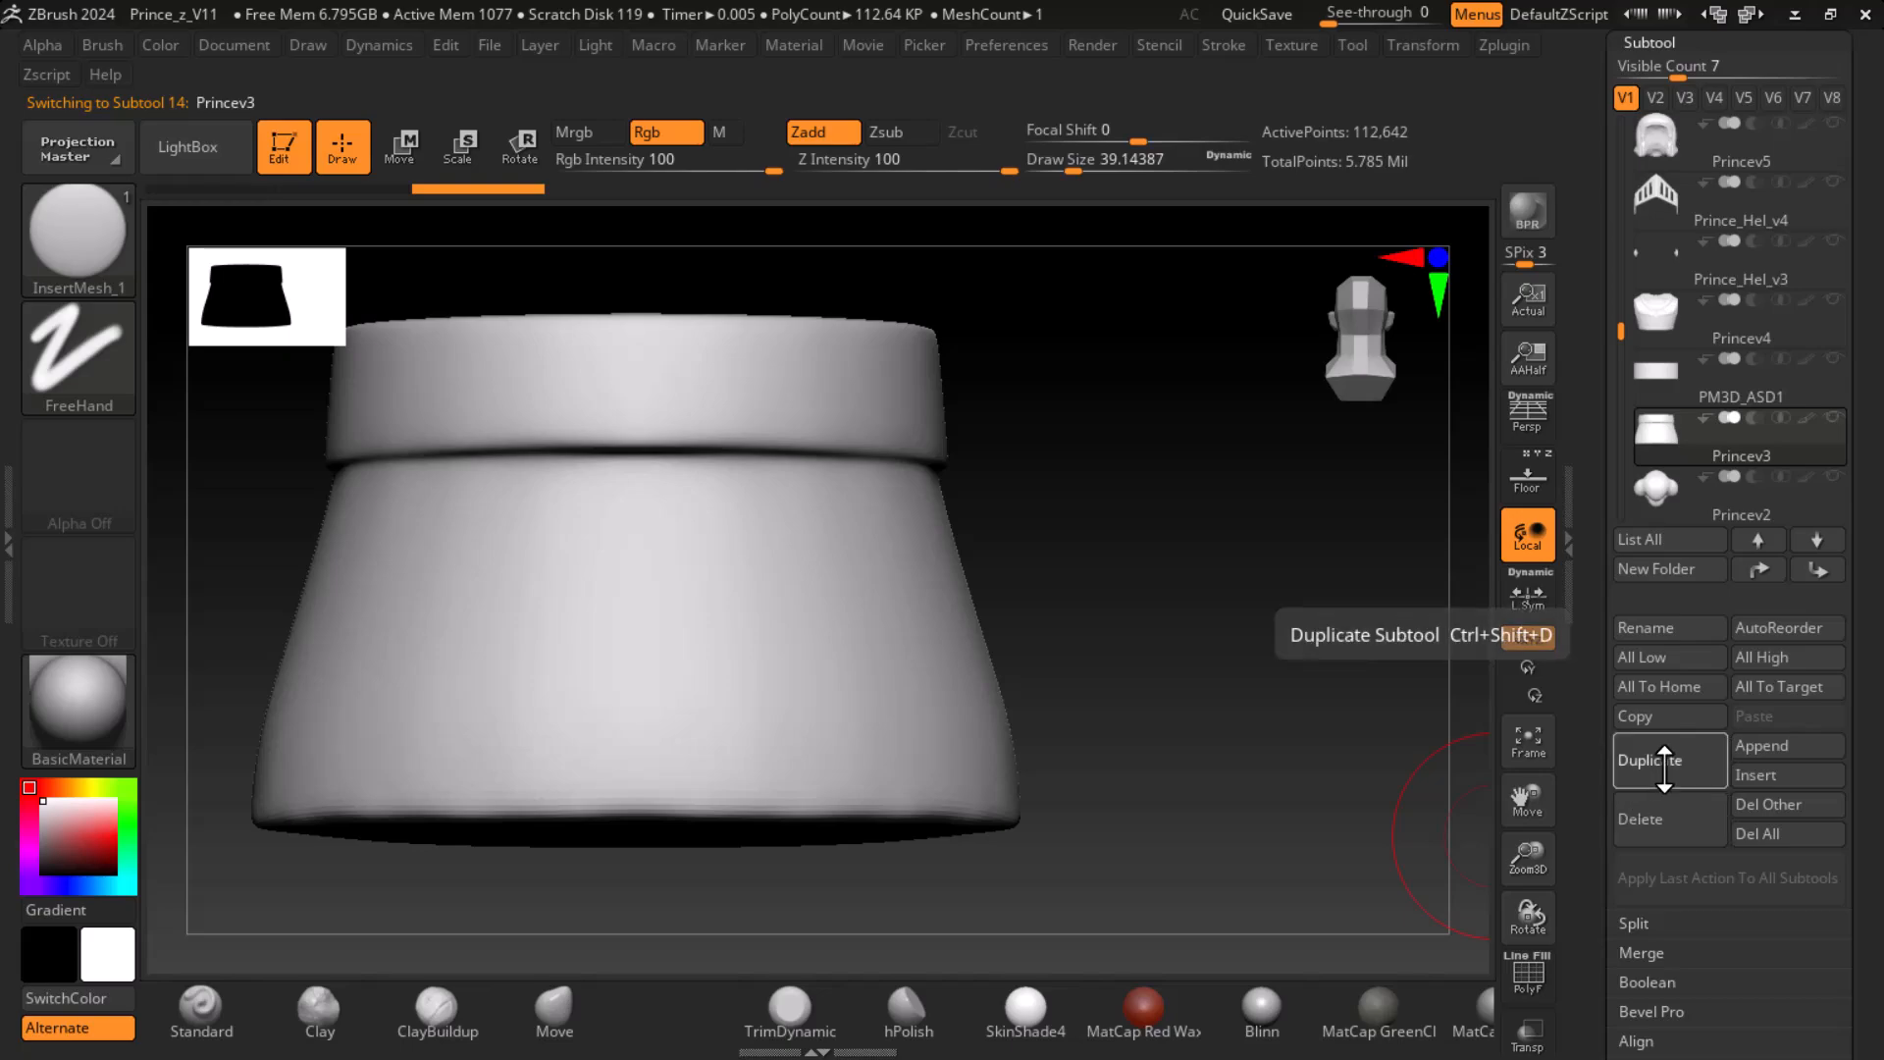
left_click(1664, 761)
left_click_drag(1591, 745, 1626, 471)
left_click(1668, 661)
left_click_drag(1697, 95, 1615, 96)
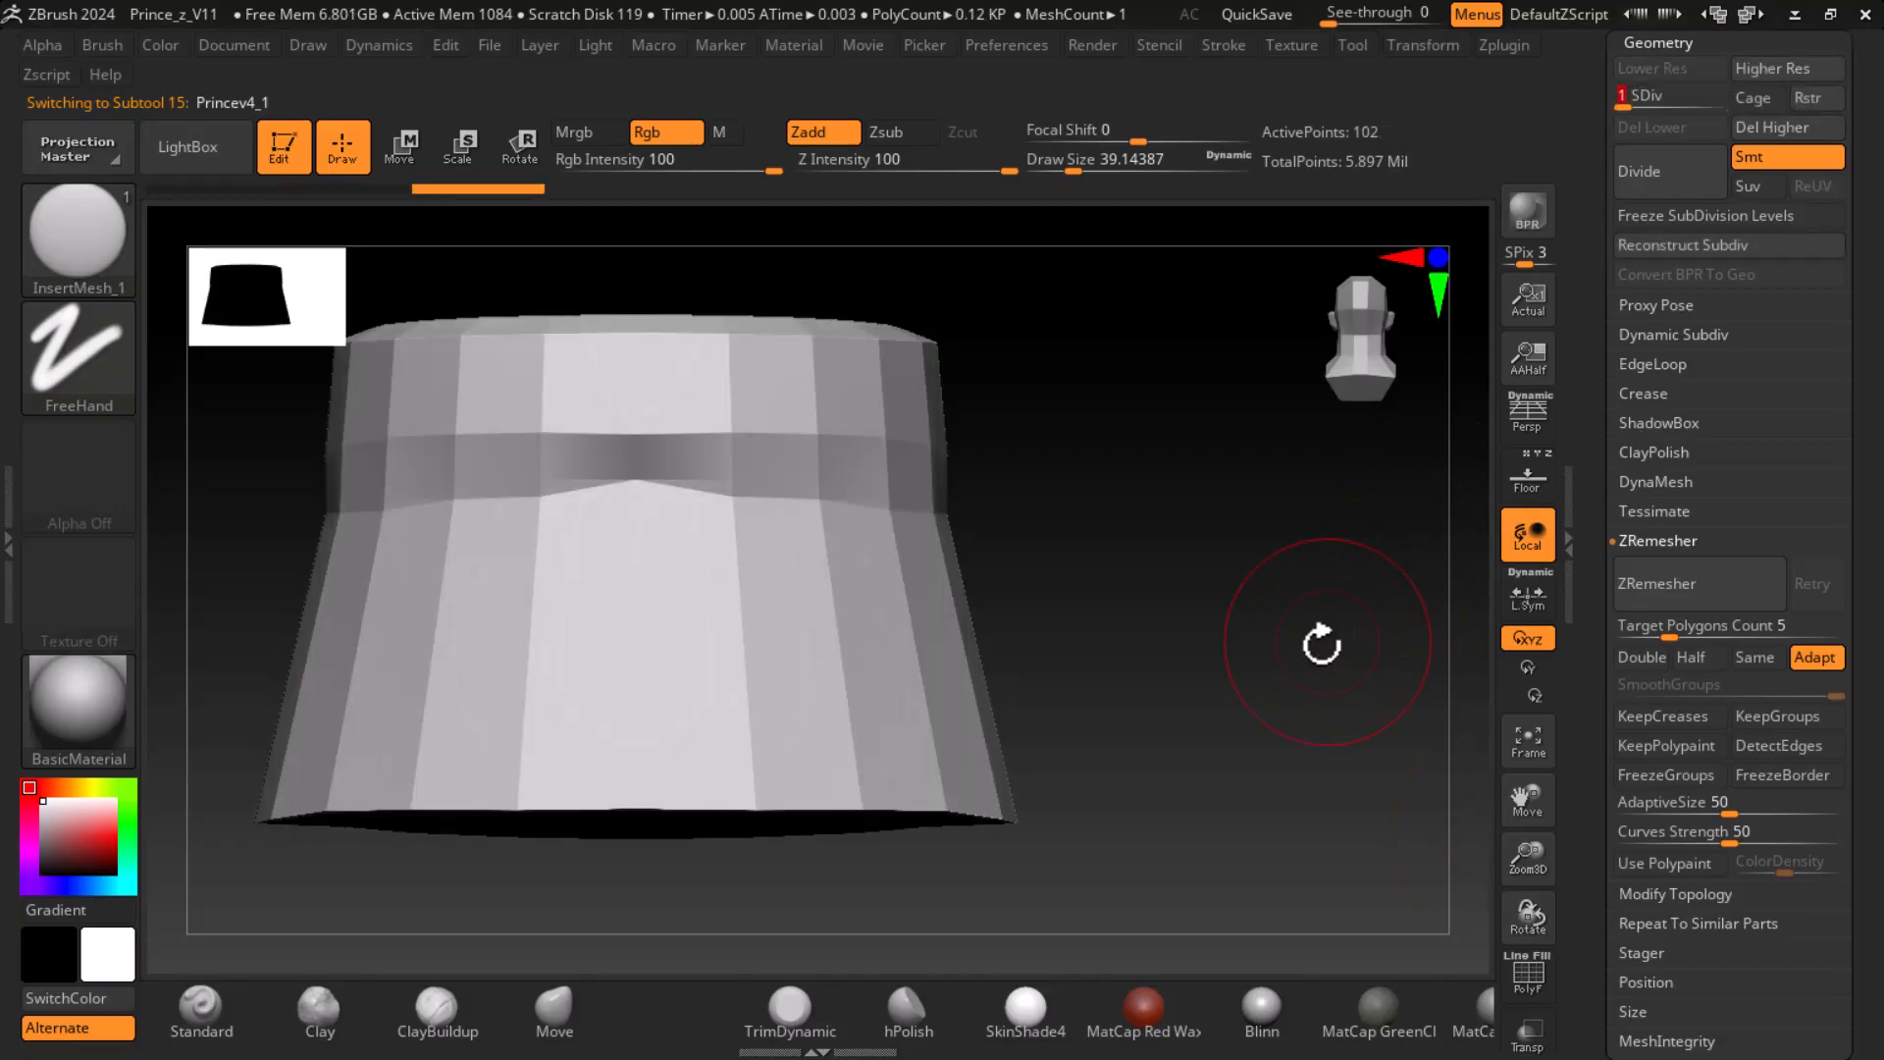
left_click(1772, 128)
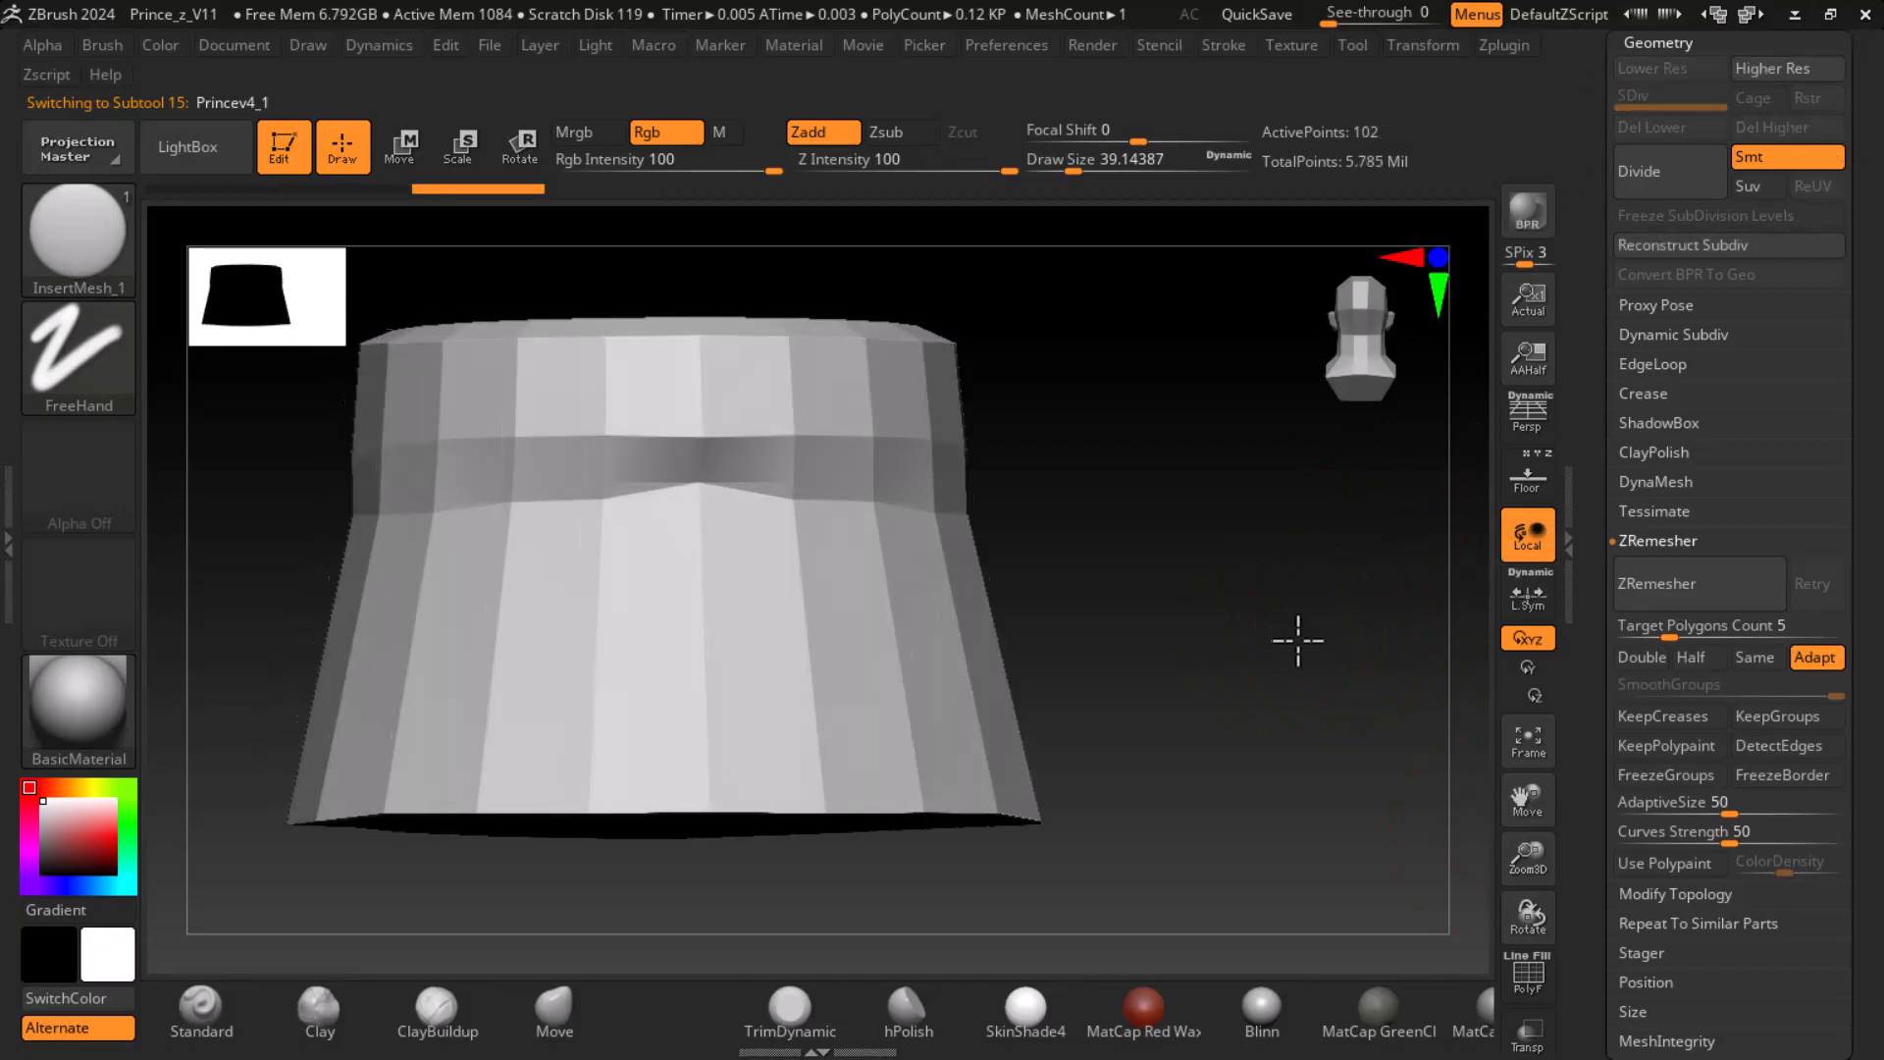
- Show the polyframe and draw a level curve of discs around the lower skirt with a Draw Size of 10
key("shift+f")
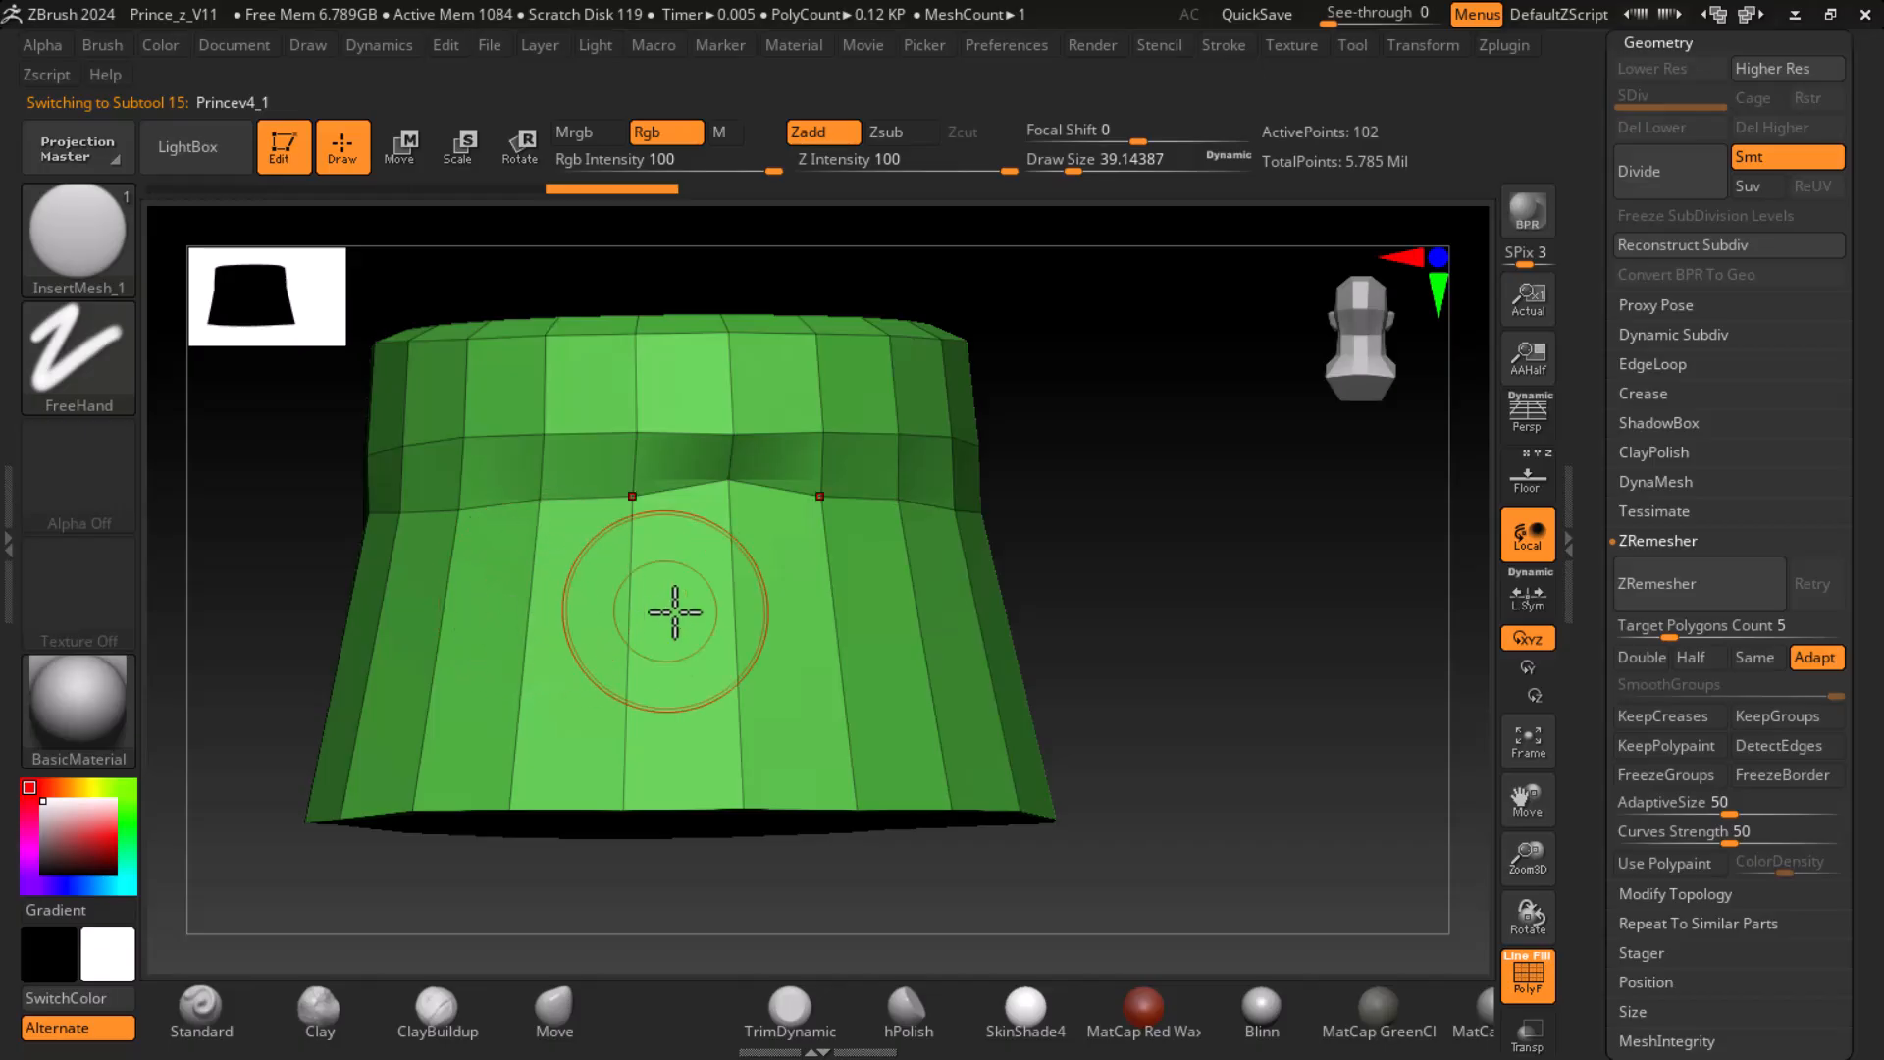
left_click_drag(1123, 602, 1283, 686)
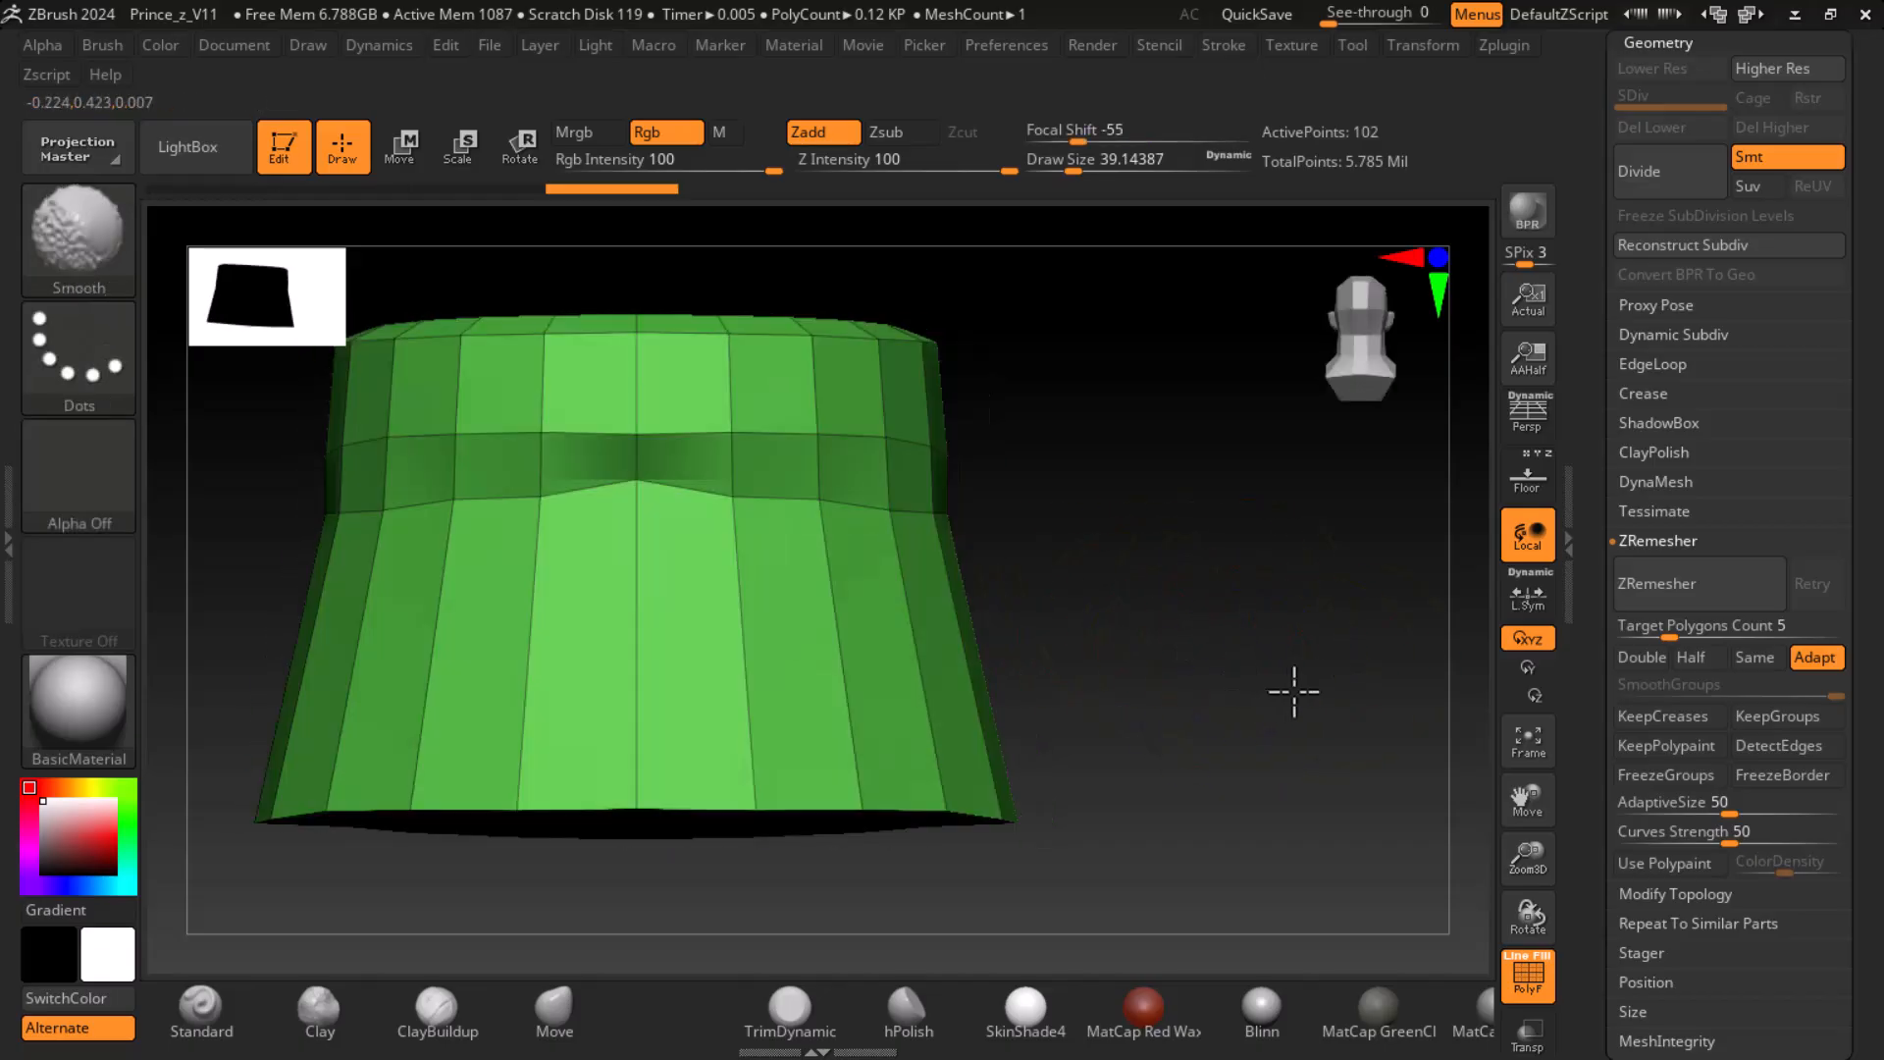
key("bracketleft")
key("bracketleft")
key("bracketleft")
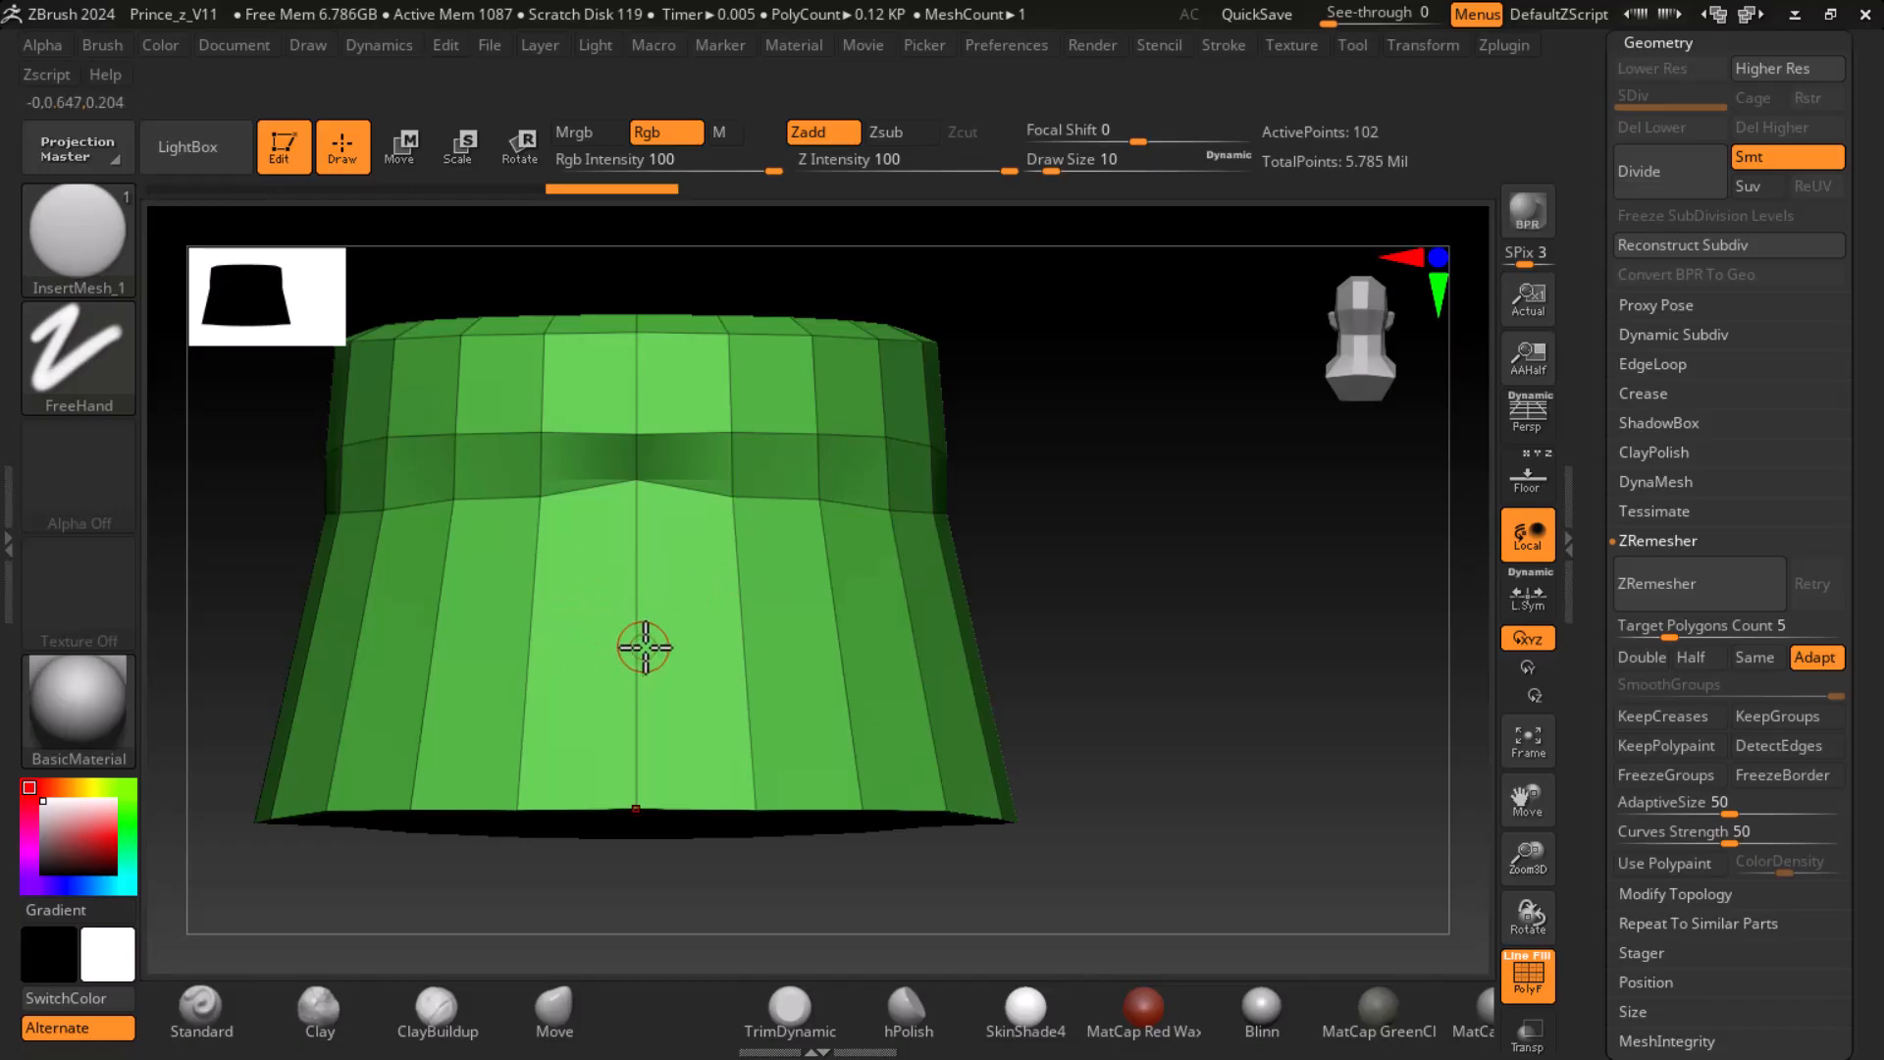
mouse_move(1110, 551)
left_mouse_down()
mouse_move(1035, 560)
mouse_move(1264, 775)
mouse_move(707, 677)
left_mouse_up()
key("f")
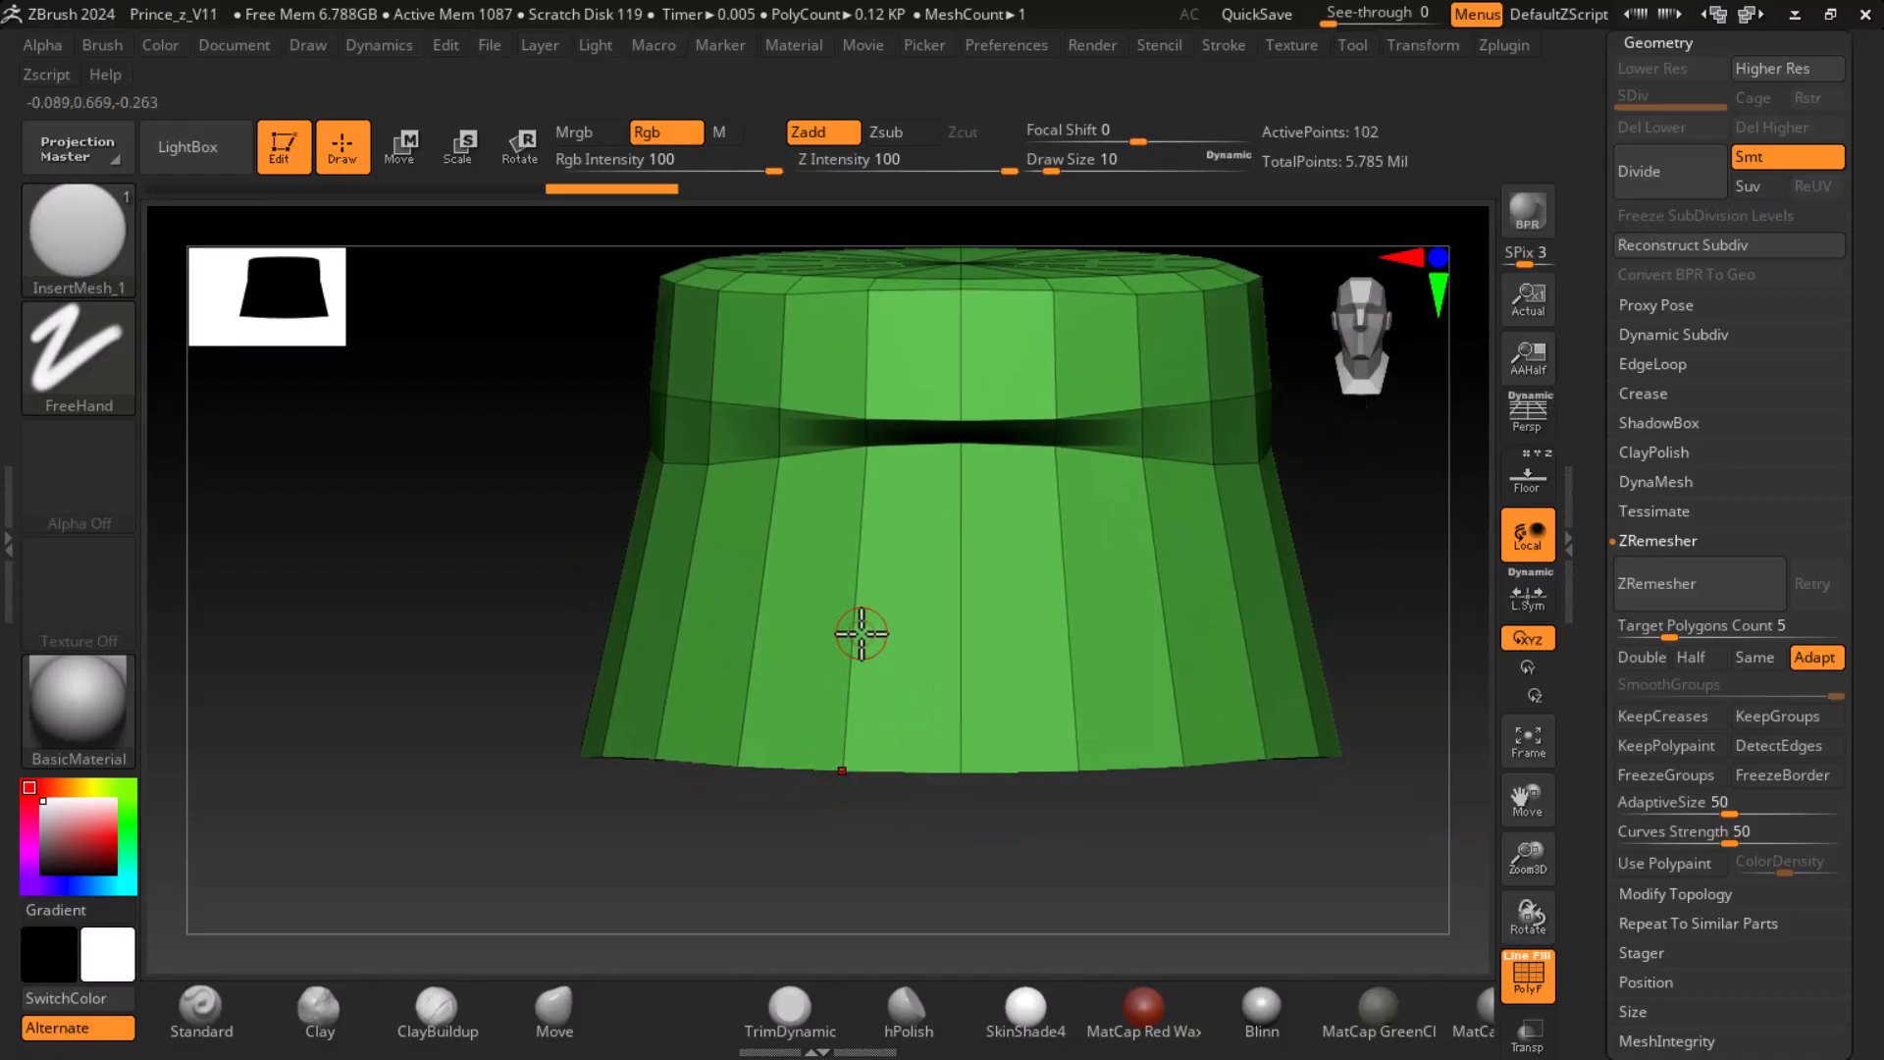
mouse_move(861, 631)
left_mouse_down()
mouse_move(1017, 631)
mouse_move(1220, 589)
mouse_move(1384, 589)
mouse_move(1387, 619)
left_mouse_up()
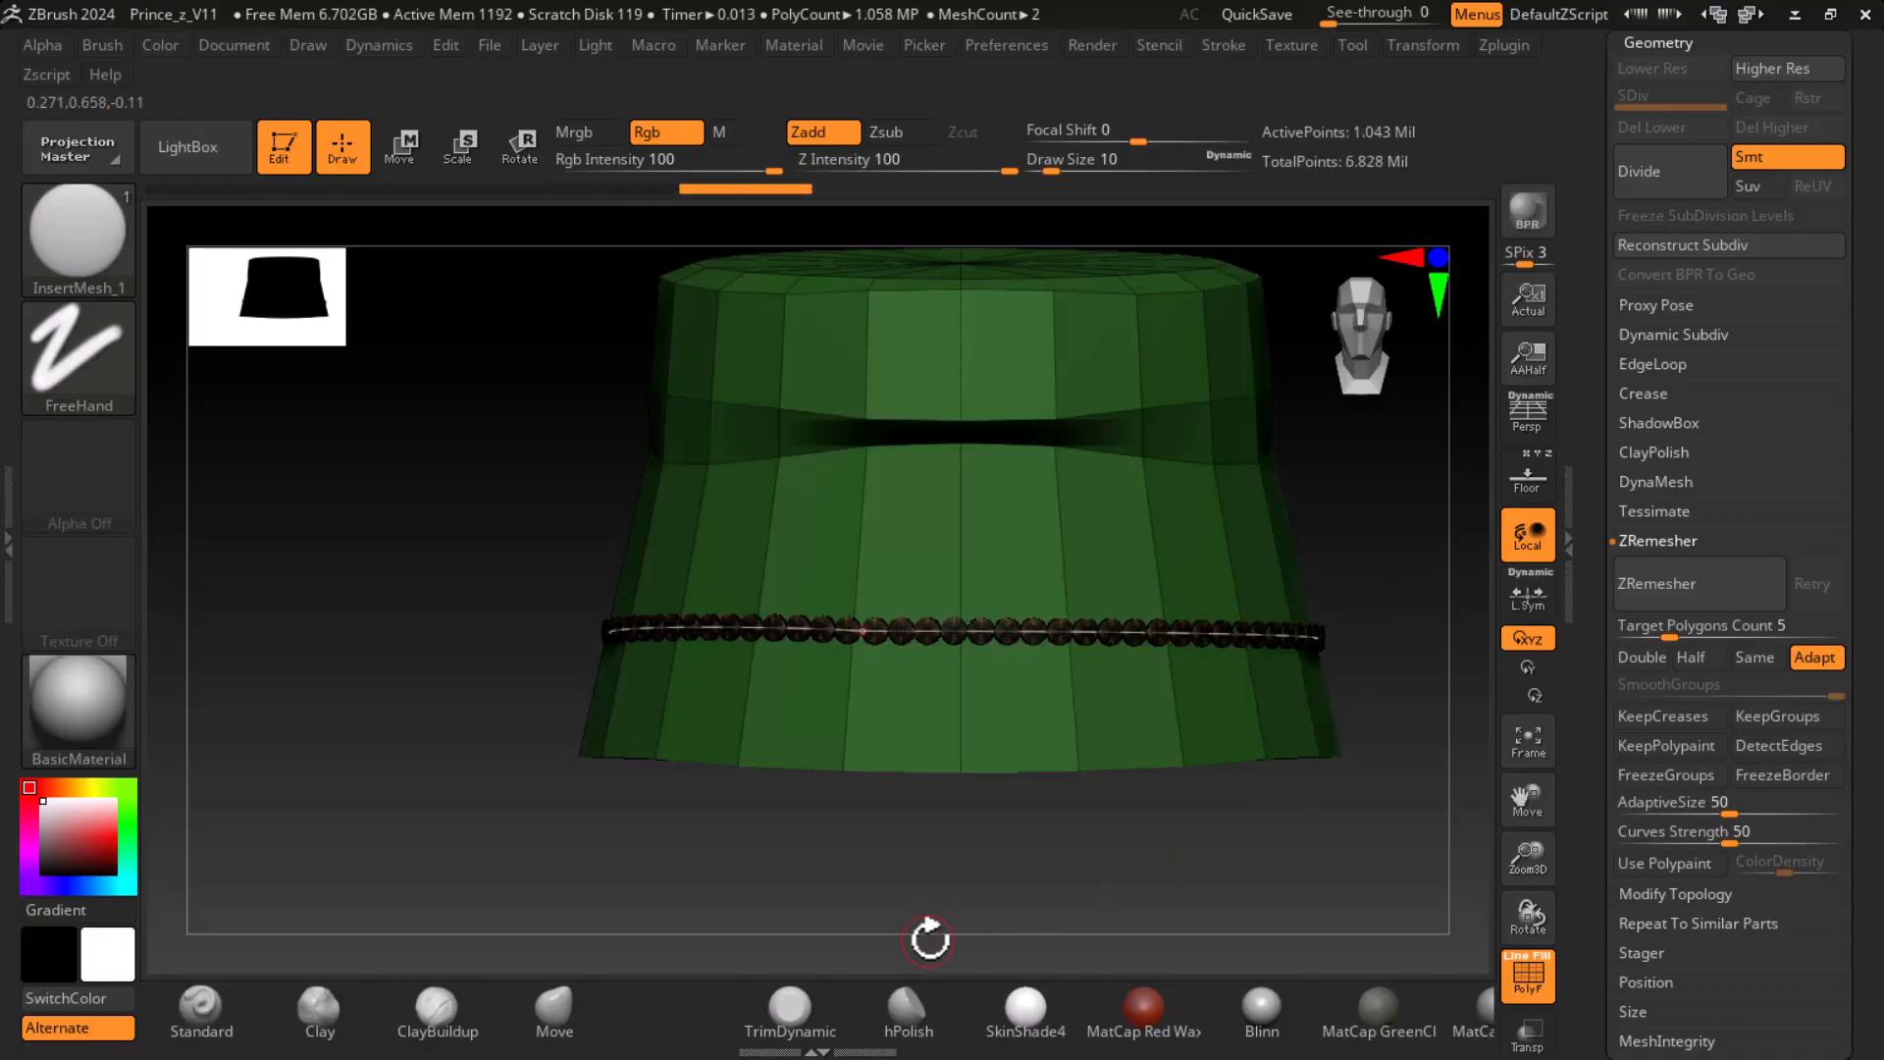
- Enlarge the discs on the lower skirt curve by updating it with a Draw Size of 28.75
left_click(1129, 703)
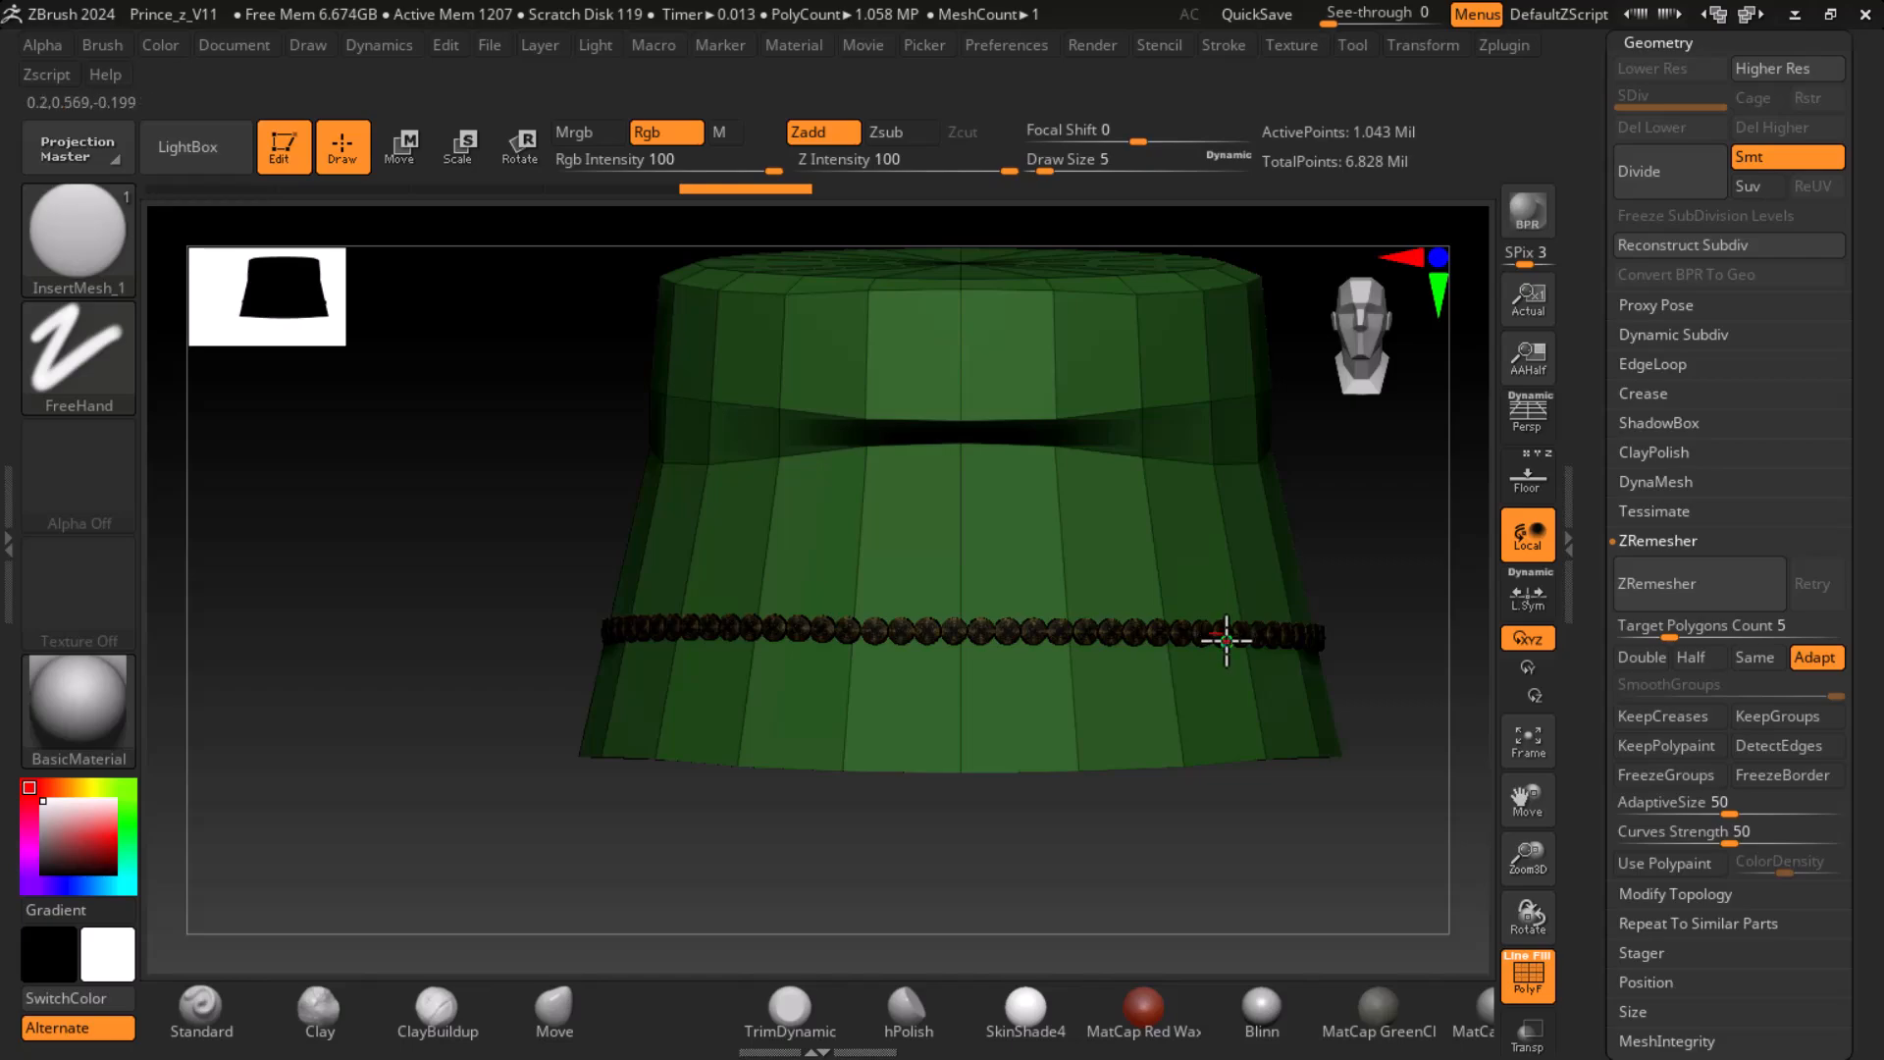
mouse_move(1045, 169)
left_mouse_down()
mouse_move(1063, 167)
mouse_move(1045, 169)
left_mouse_up()
left_click(1263, 636)
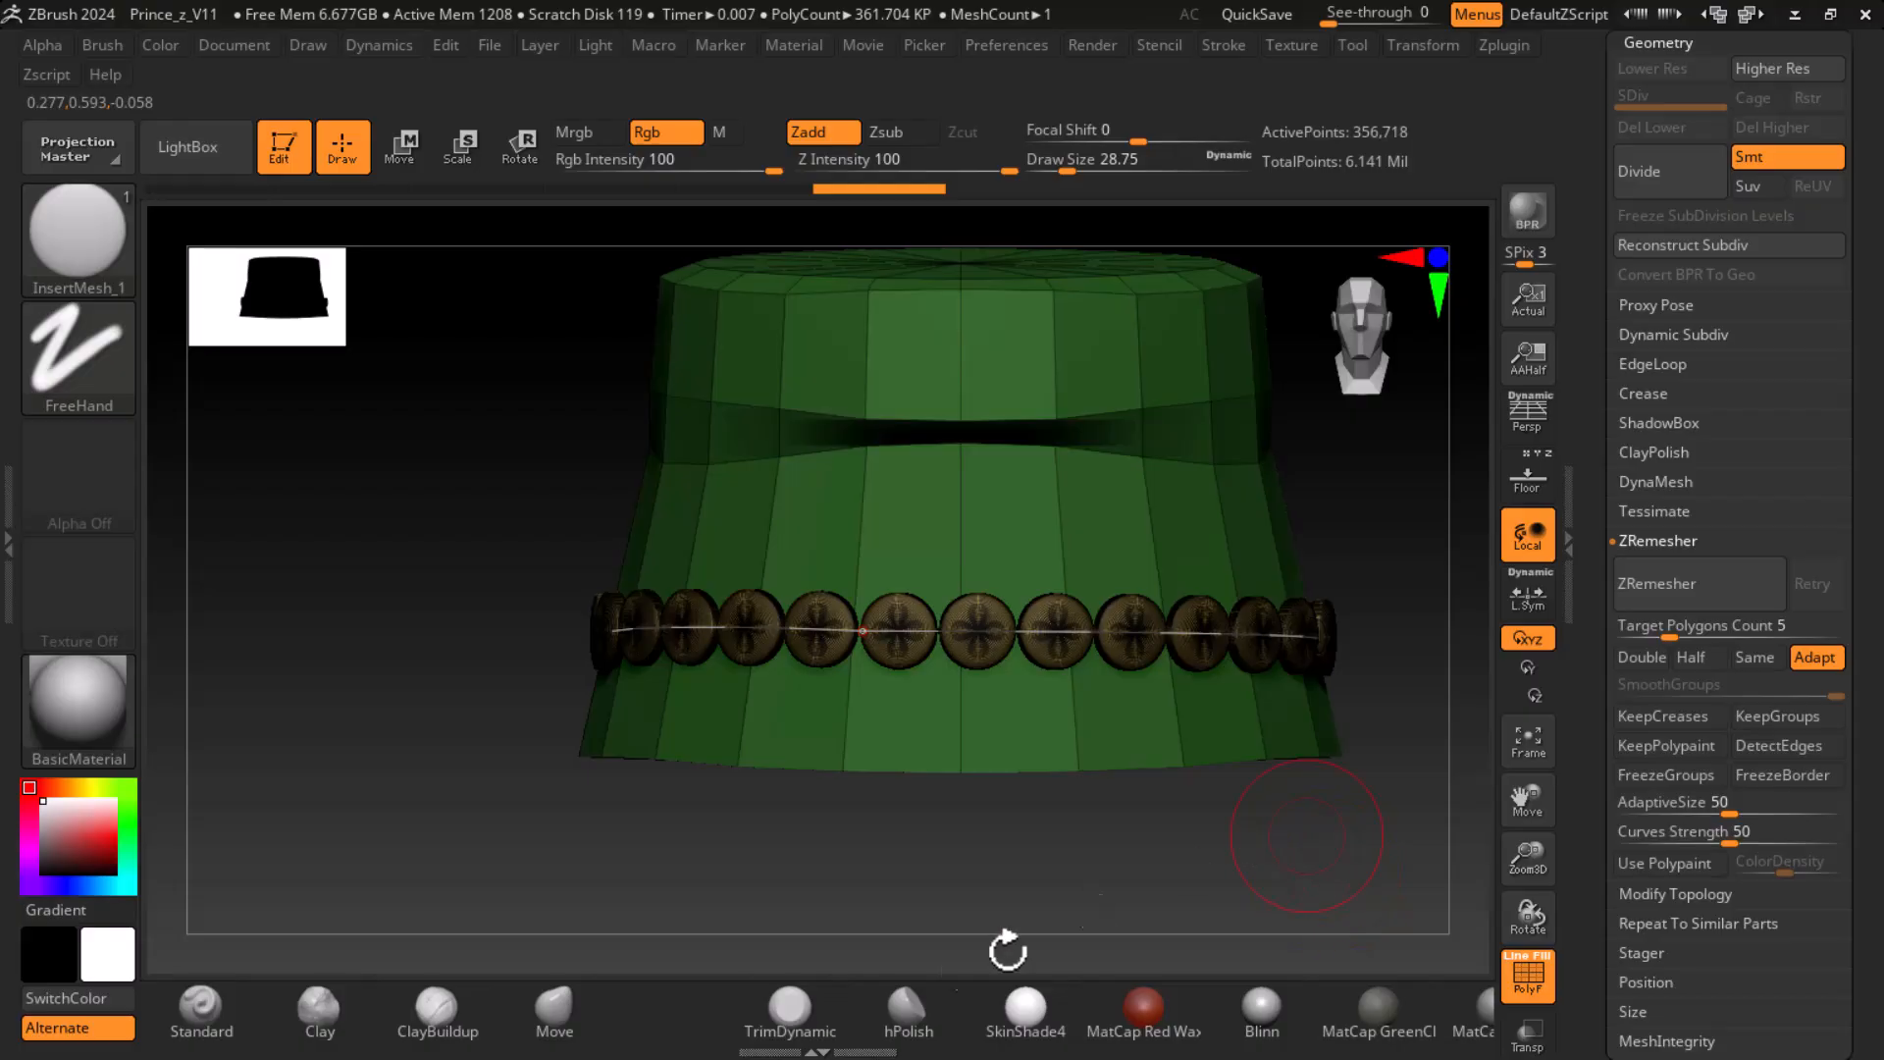
- Bring up the knight reference over the canvas and frame its scale-armour skirt
key("super")
left_click(608, 1045)
middle_click_drag(488, 635, 426, 659)
scroll(281, 644, "up", 3)
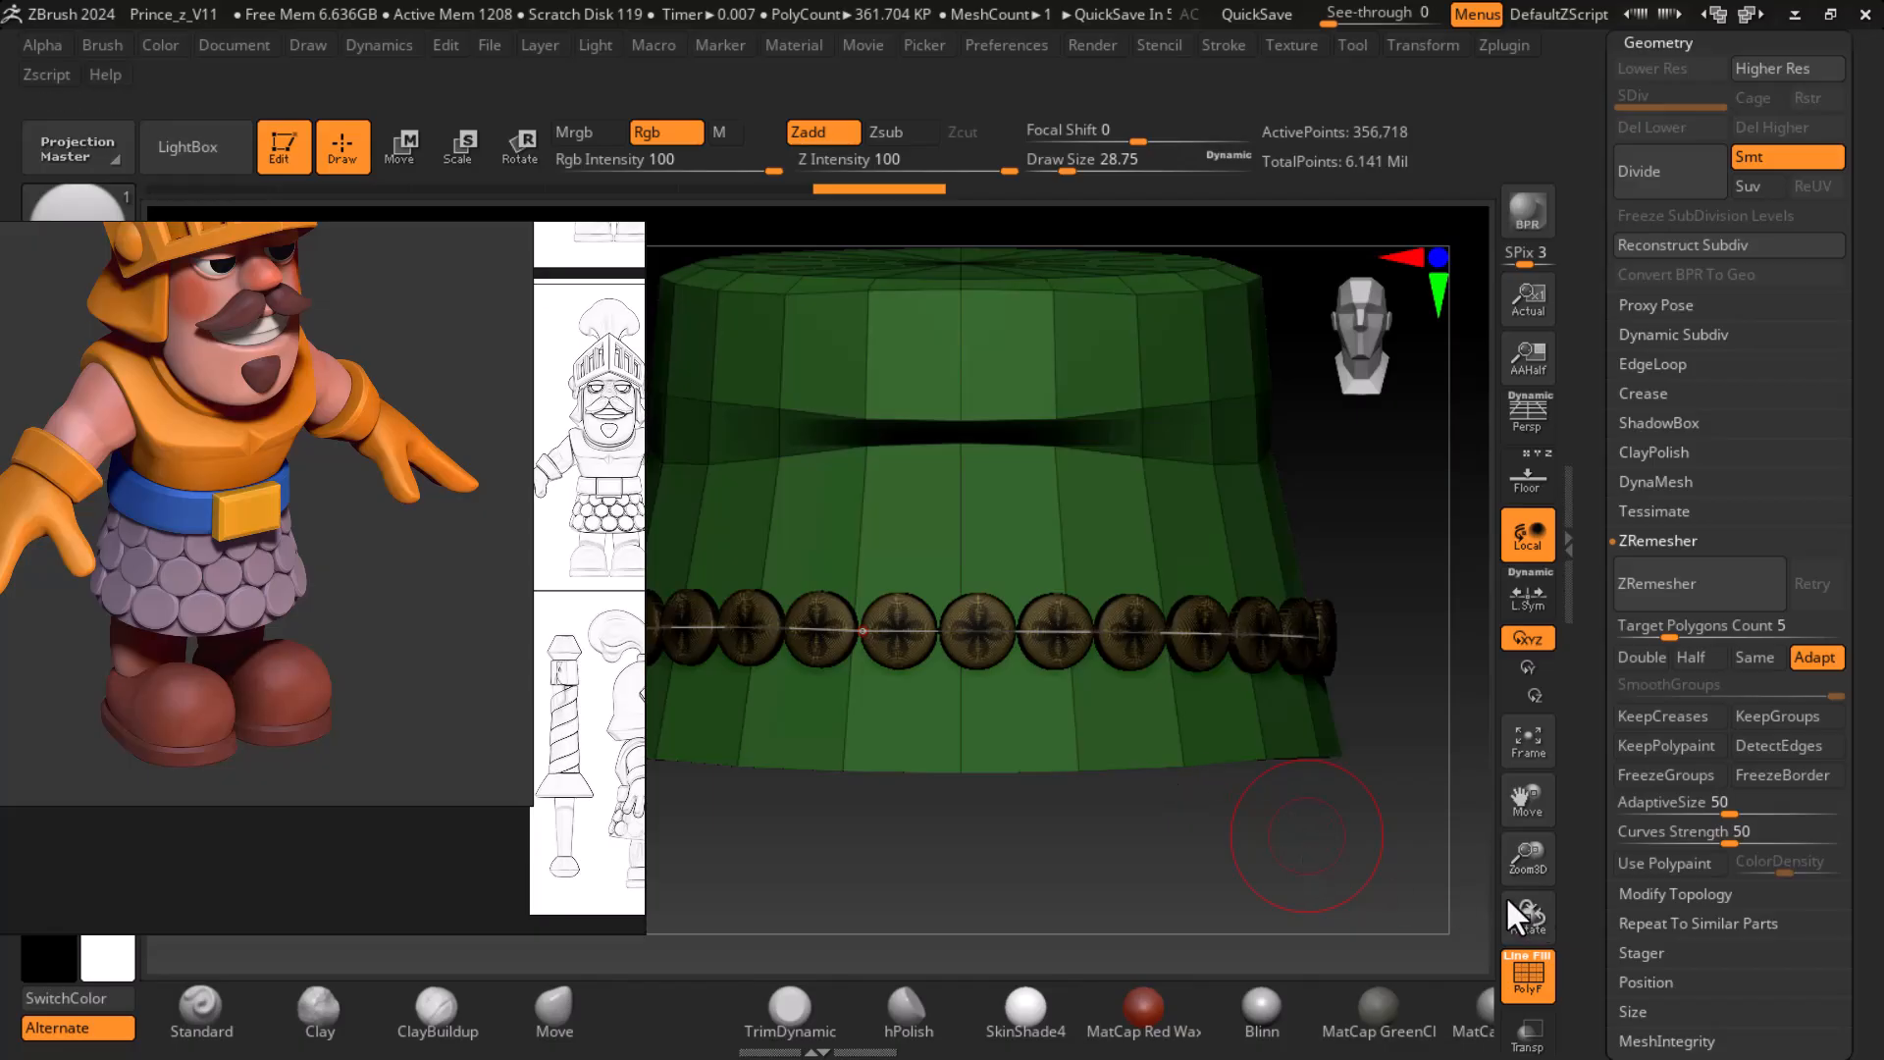
- Try drawing a second row of discs across the skirt above the first one, undoing each attempt
left_click_drag(1318, 828, 1367, 757, "alt")
left_click_drag(1082, 559, 1173, 569)
key("ctrl+z")
mouse_move(1399, 783)
left_mouse_down("alt")
mouse_move(1305, 846)
mouse_move(1310, 775)
left_mouse_up("alt")
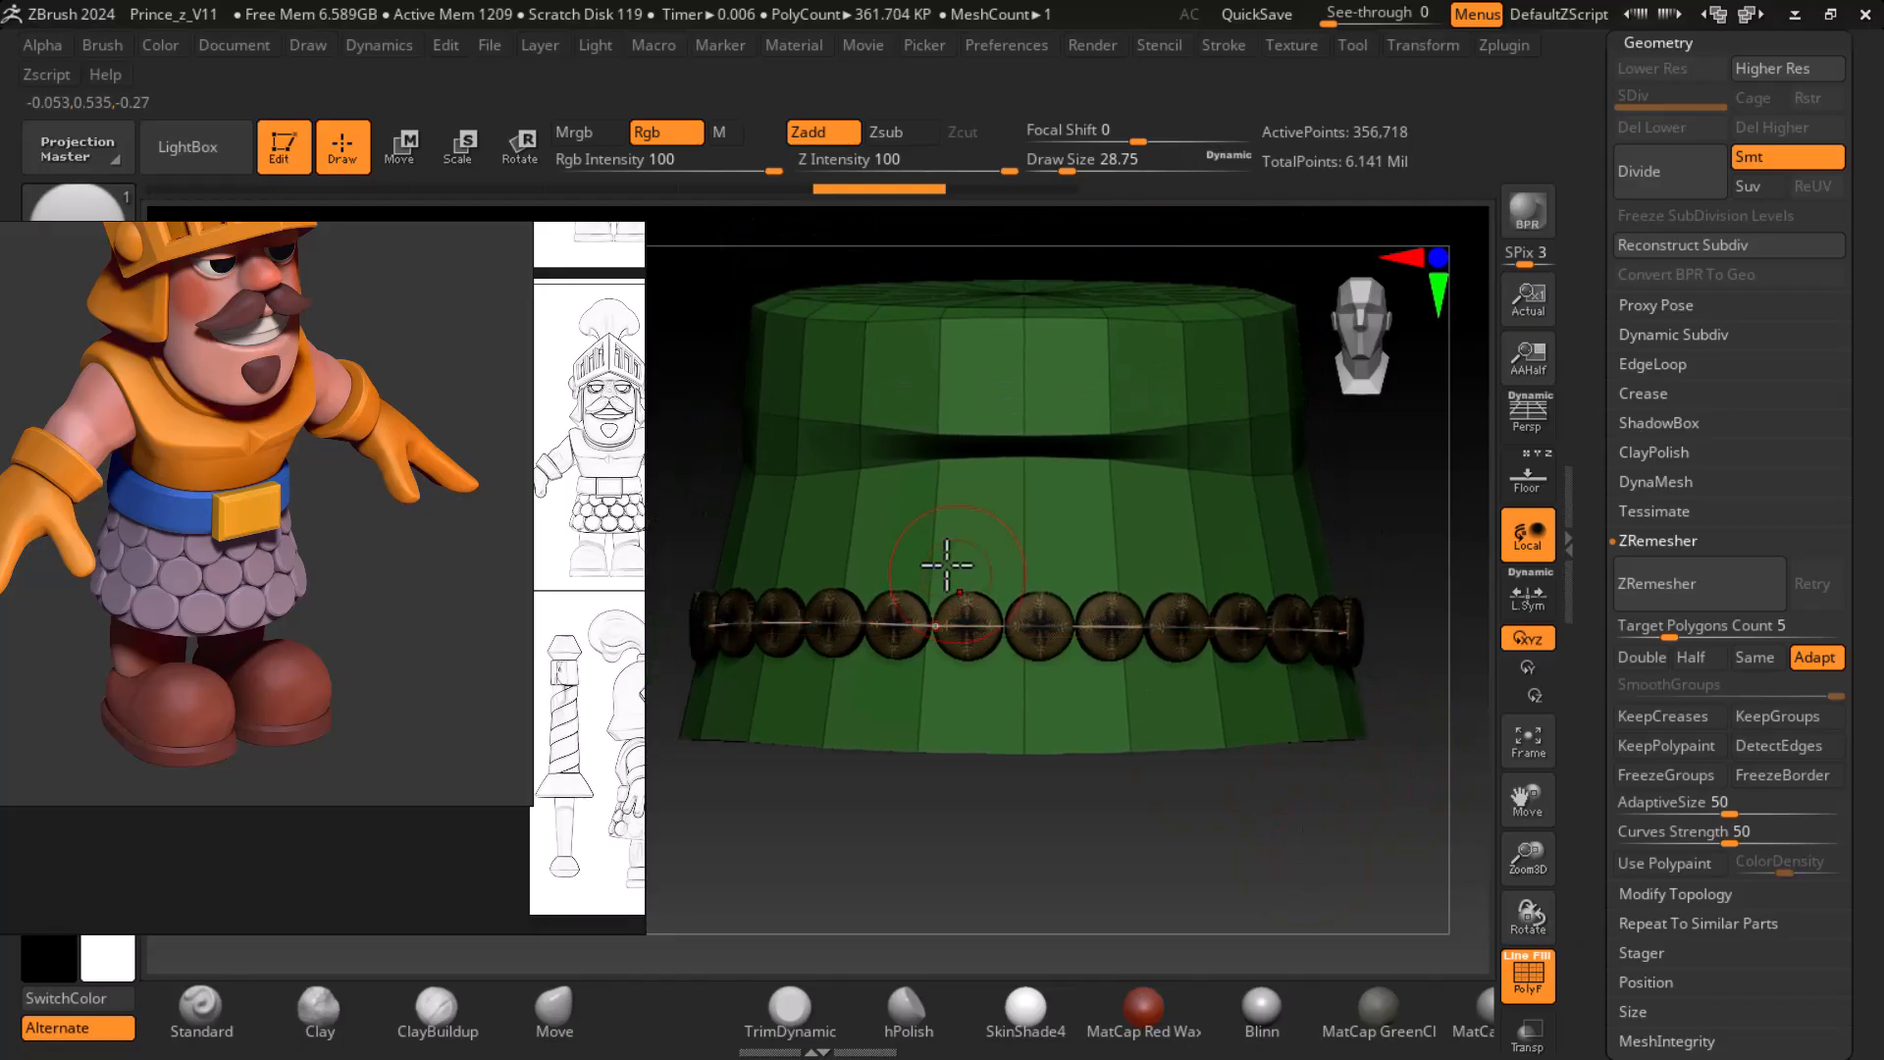
left_click_drag(936, 511, 1404, 498)
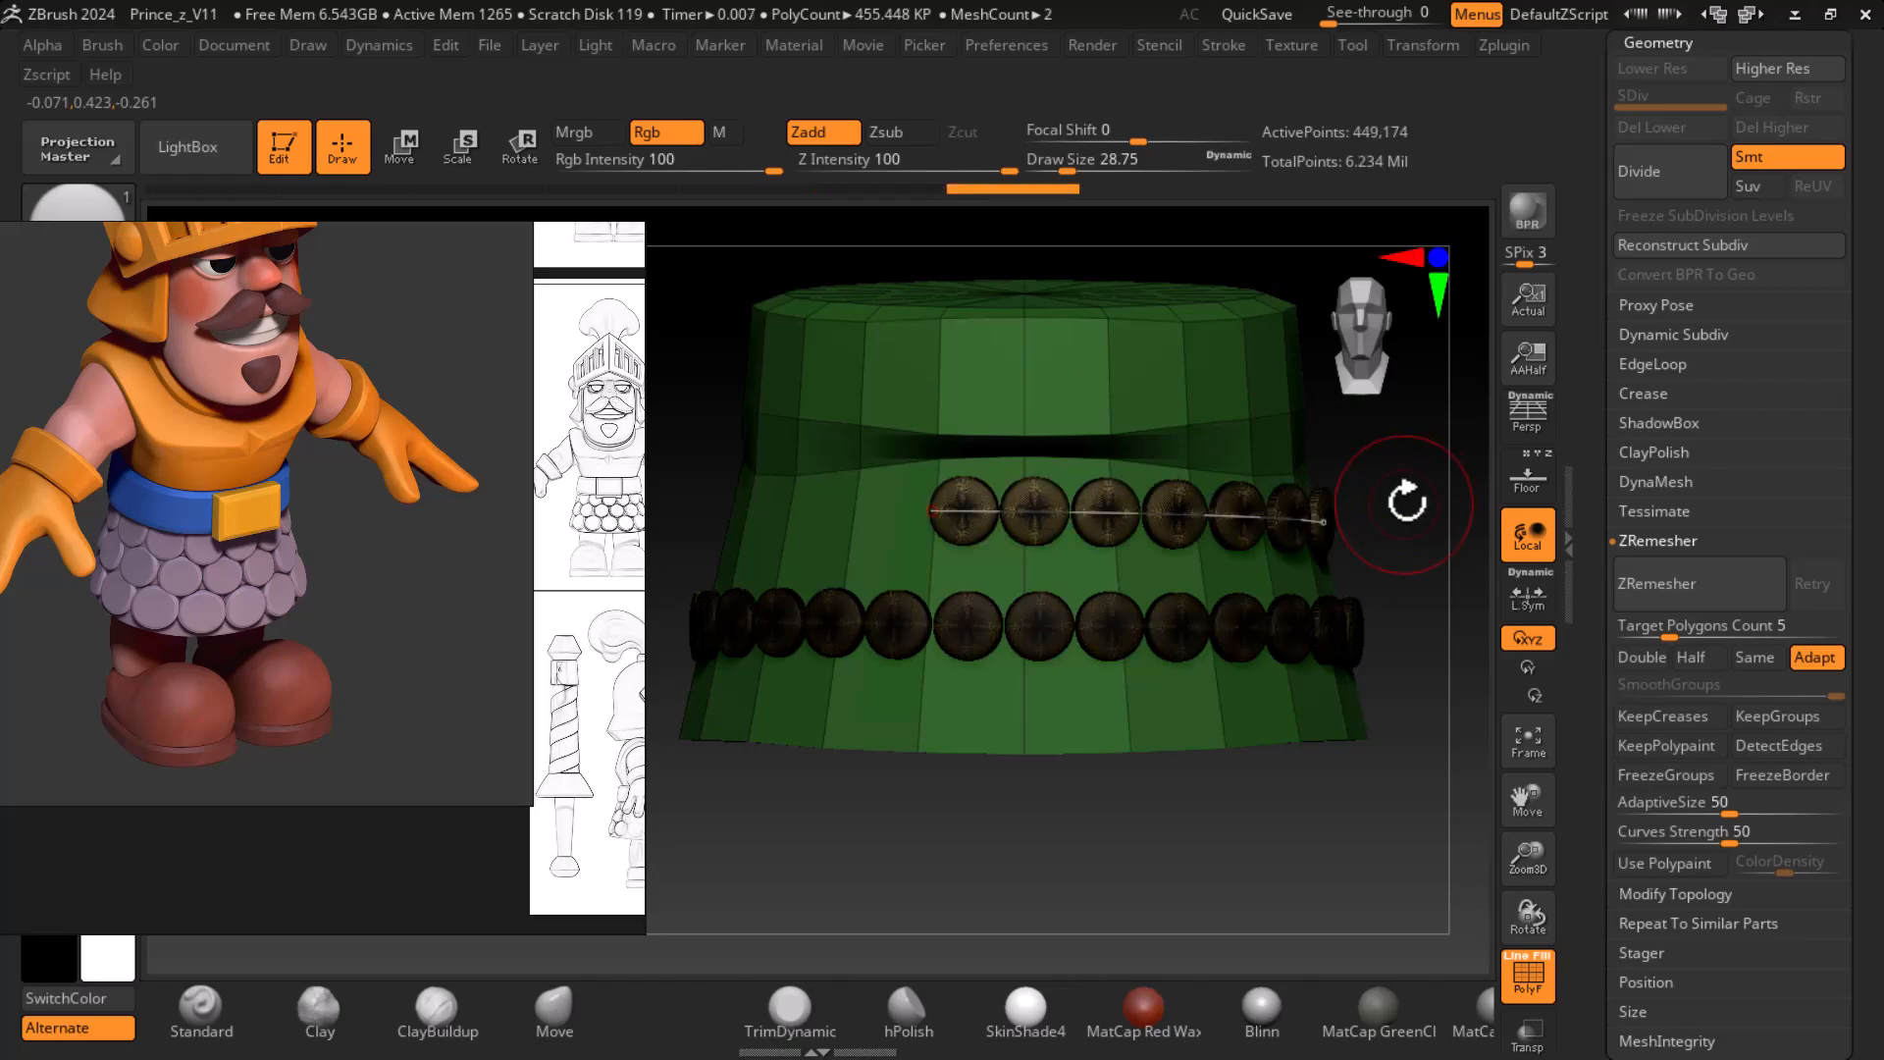
key("ctrl+z")
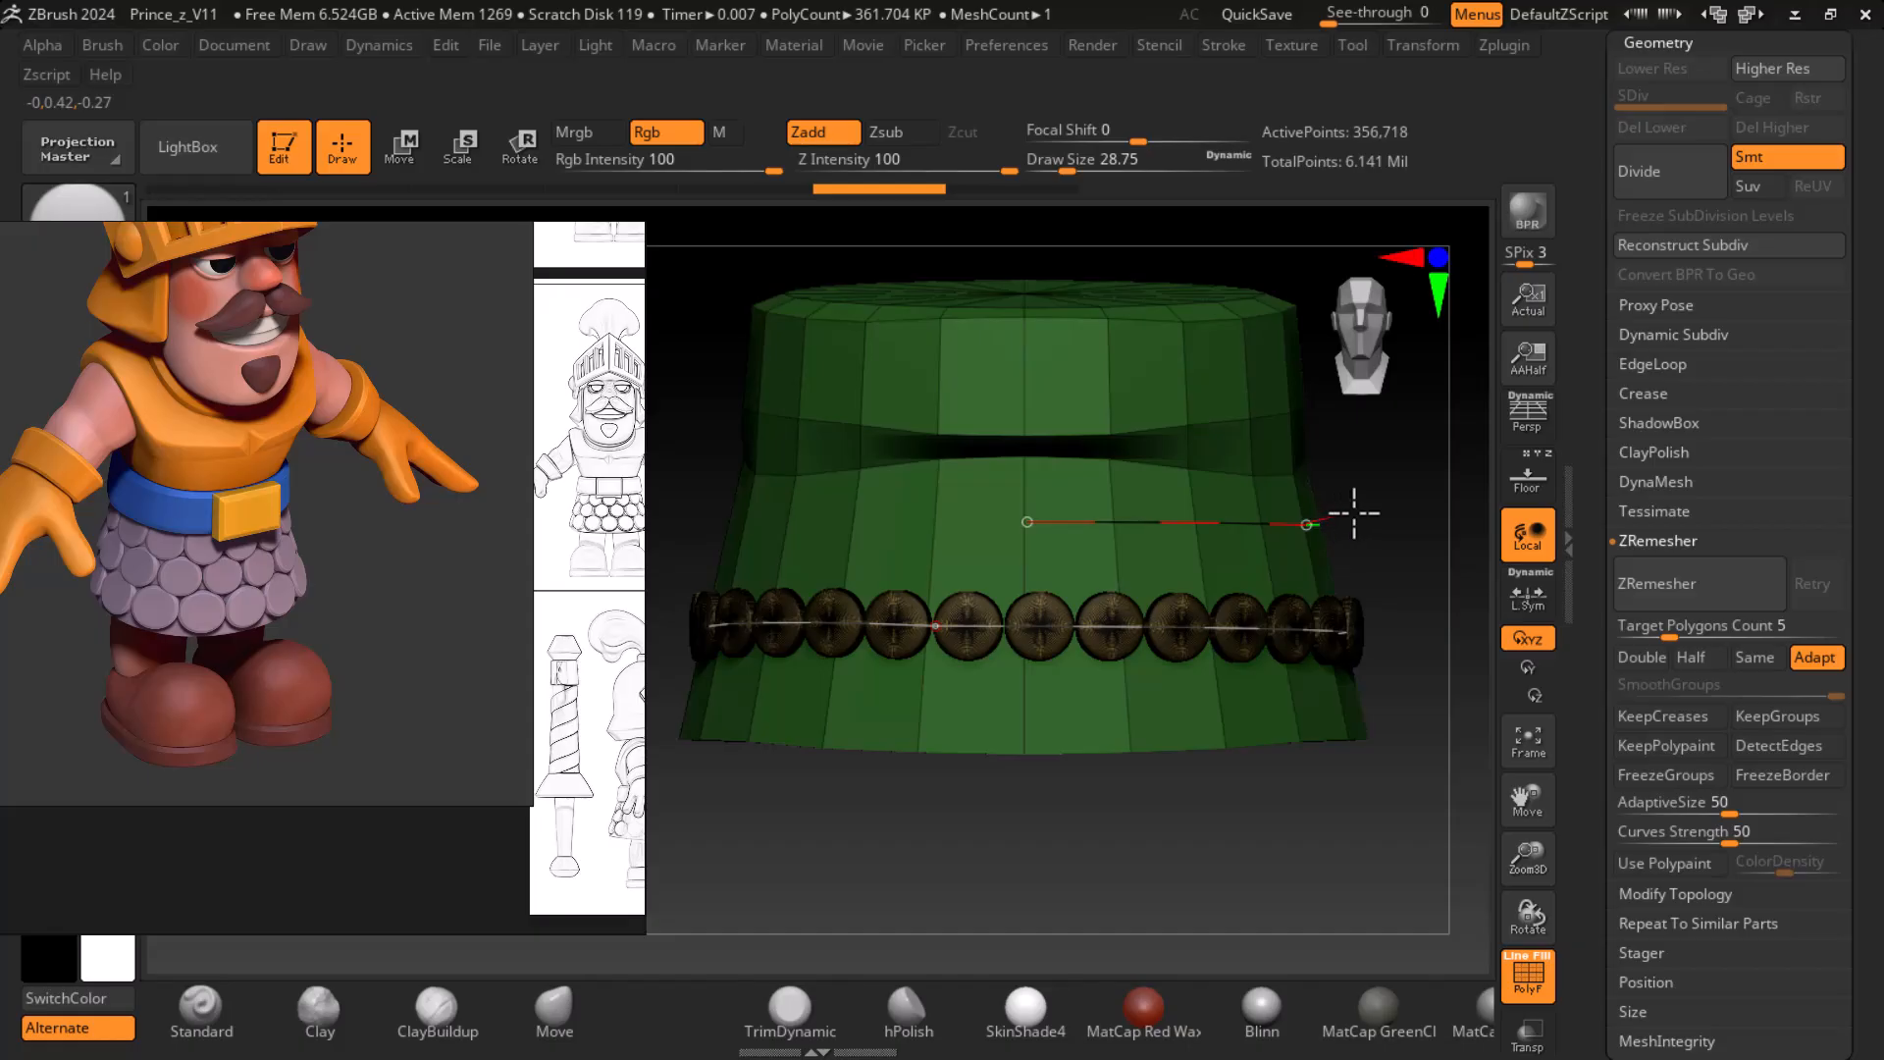
left_click_drag(1354, 511, 1358, 510)
key("ctrl+z")
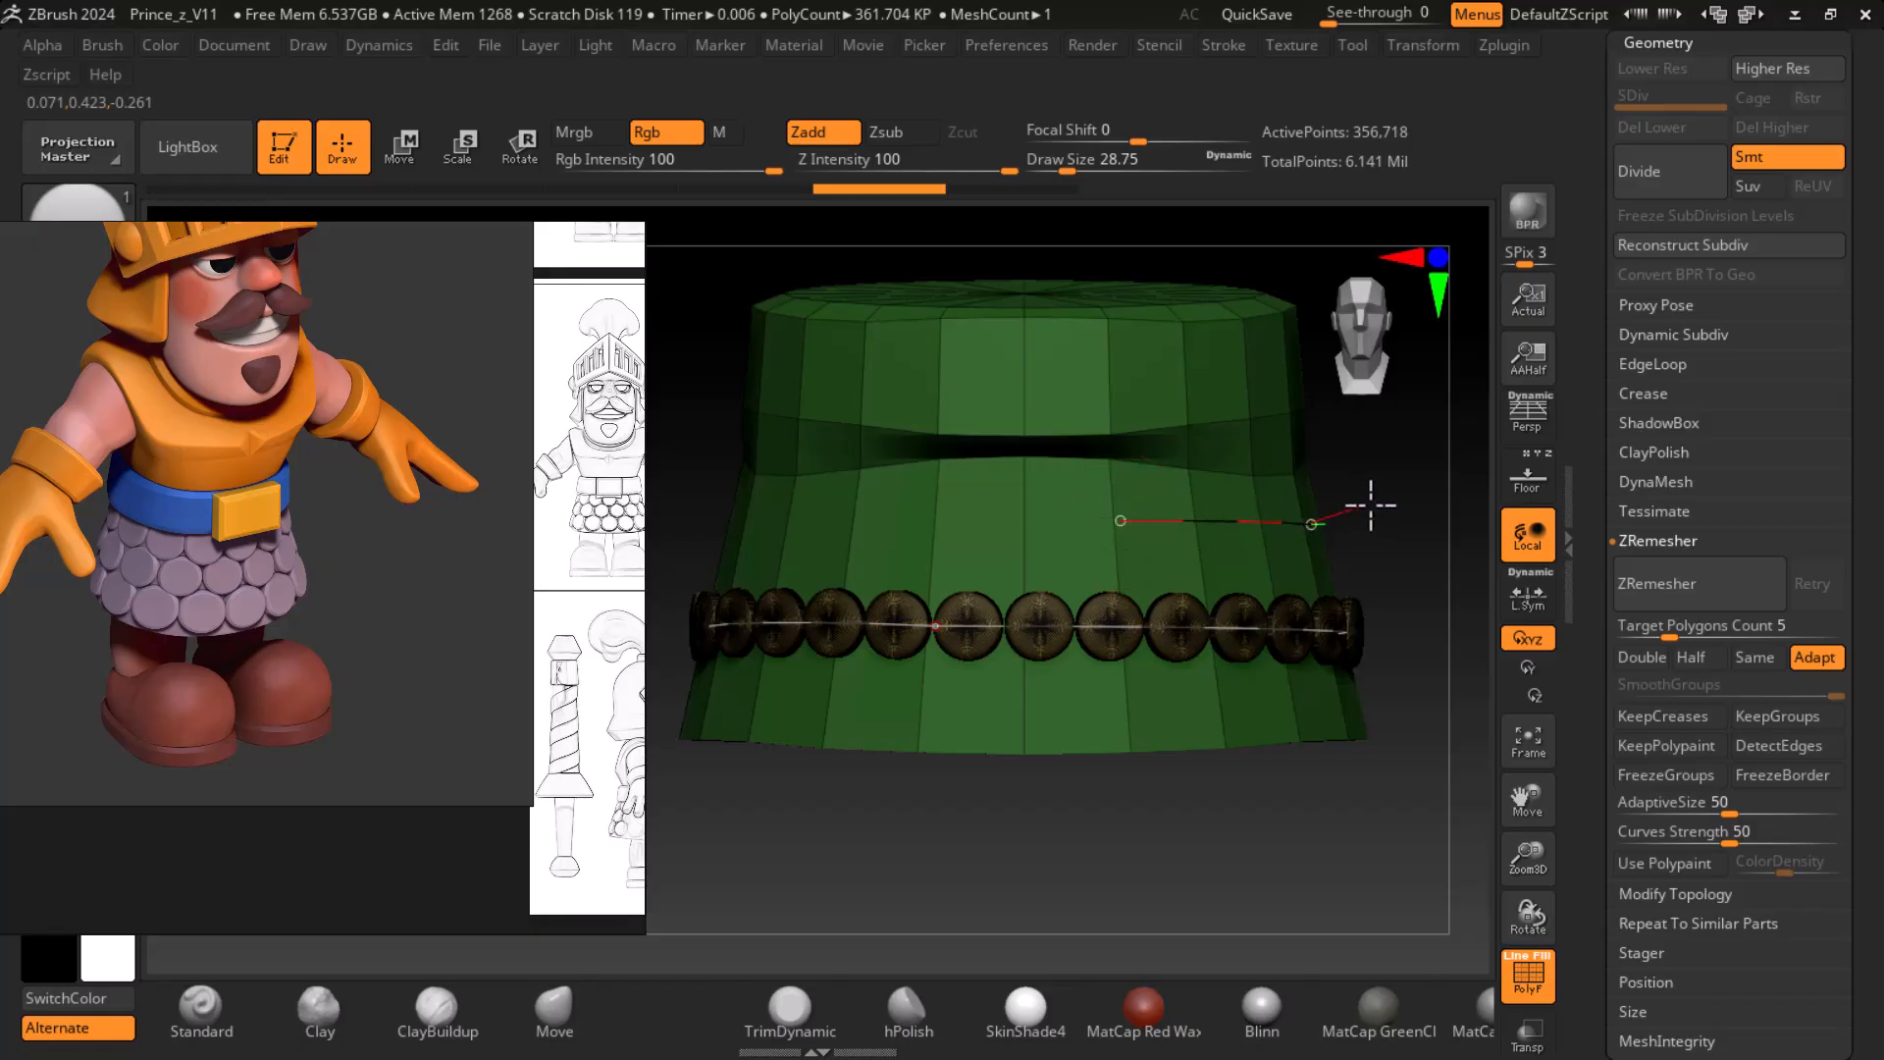
left_click_drag(1371, 505, 1371, 506)
key("ctrl+z")
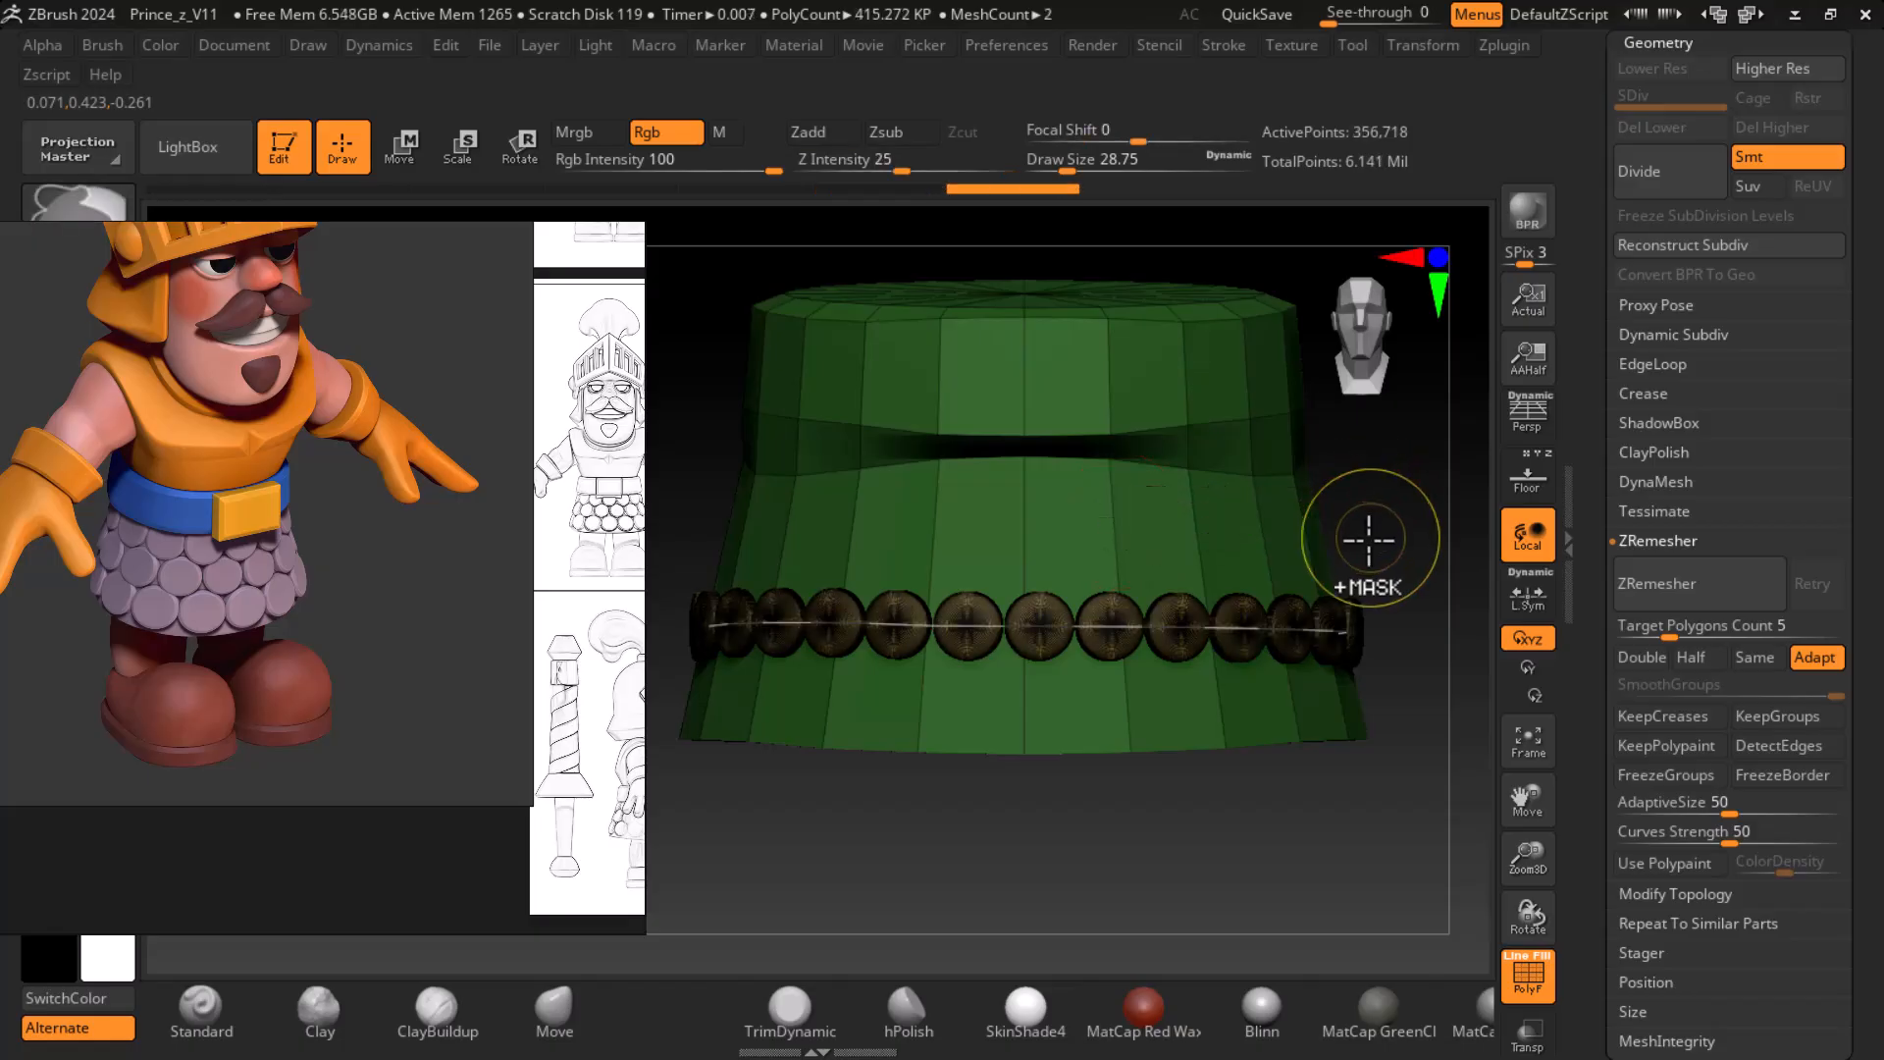
key("ctrl+z")
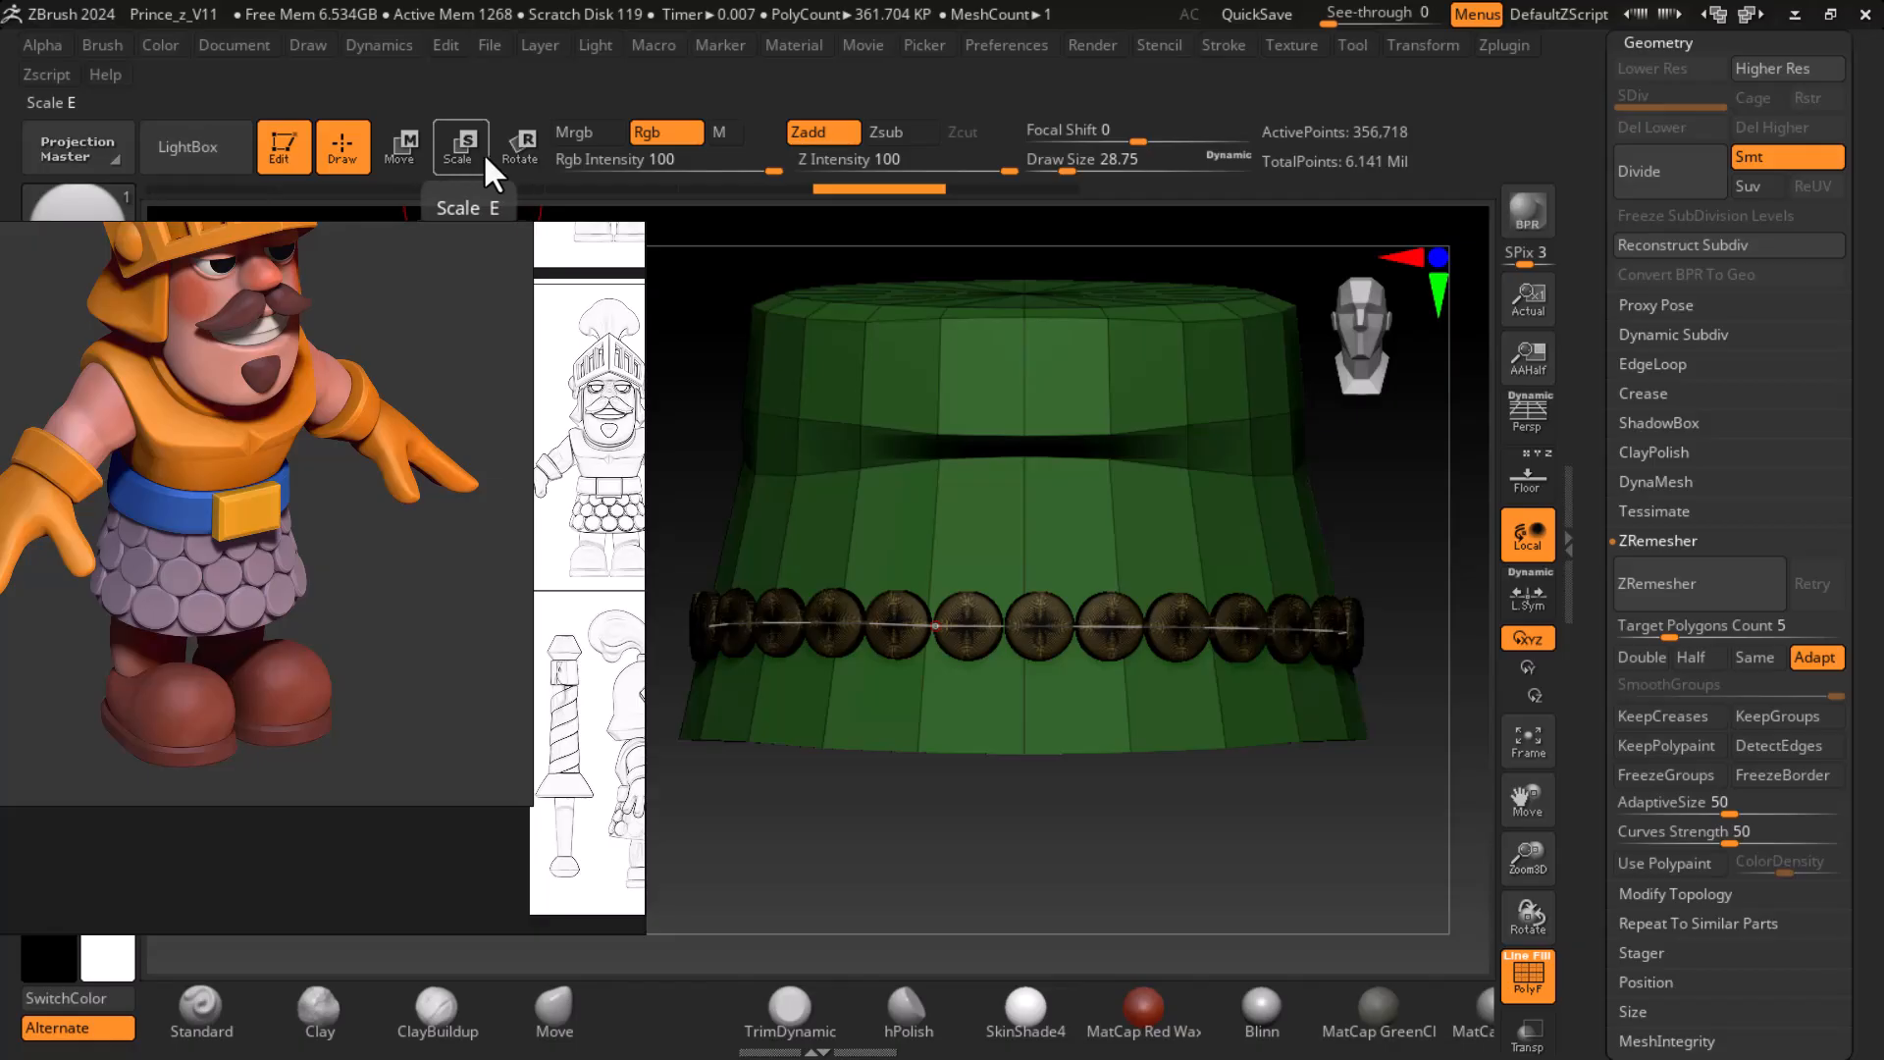
- Move the row of discs down to the skirt's hem and widen it slightly to fit the flare
left_click(401, 145)
left_click_drag(1295, 476, 1295, 558)
left_click_drag(1297, 701, 1315, 689)
left_click_drag(1318, 688, 1443, 702)
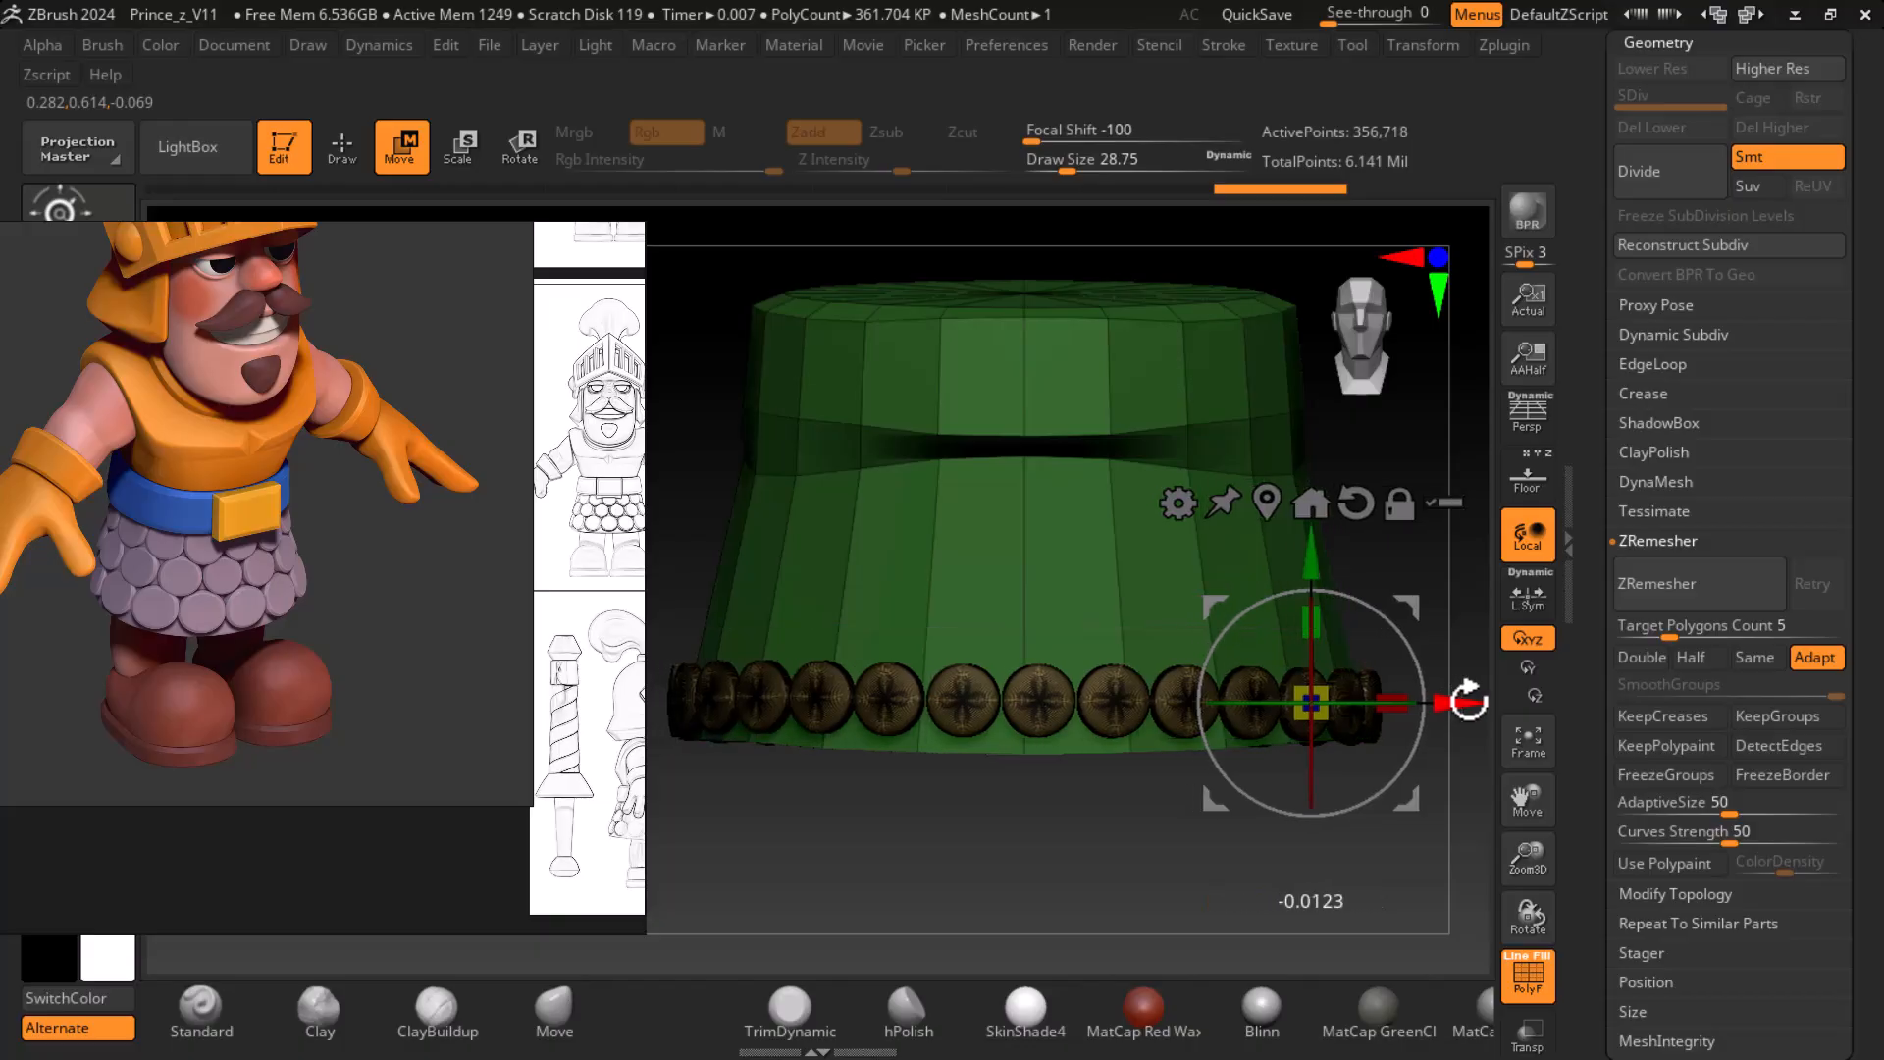
left_click(1309, 556)
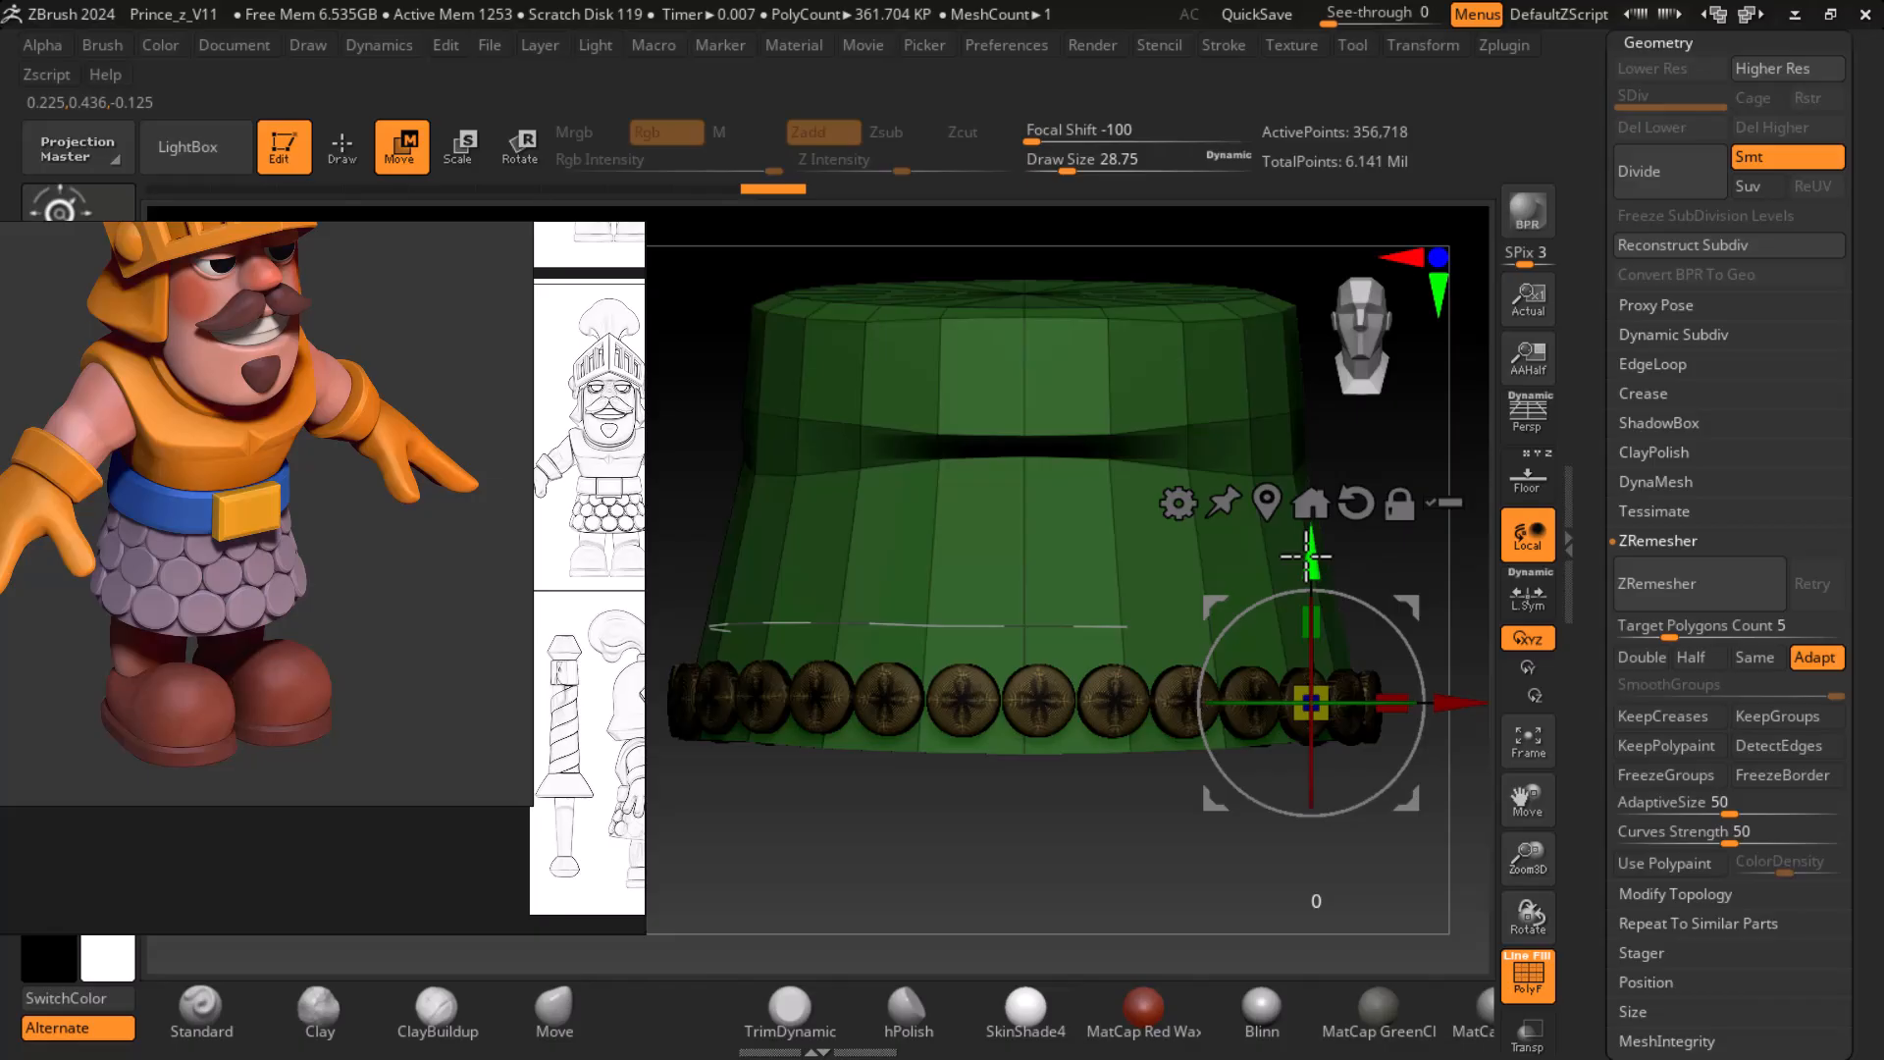
left_click_drag(1293, 557, 1310, 554)
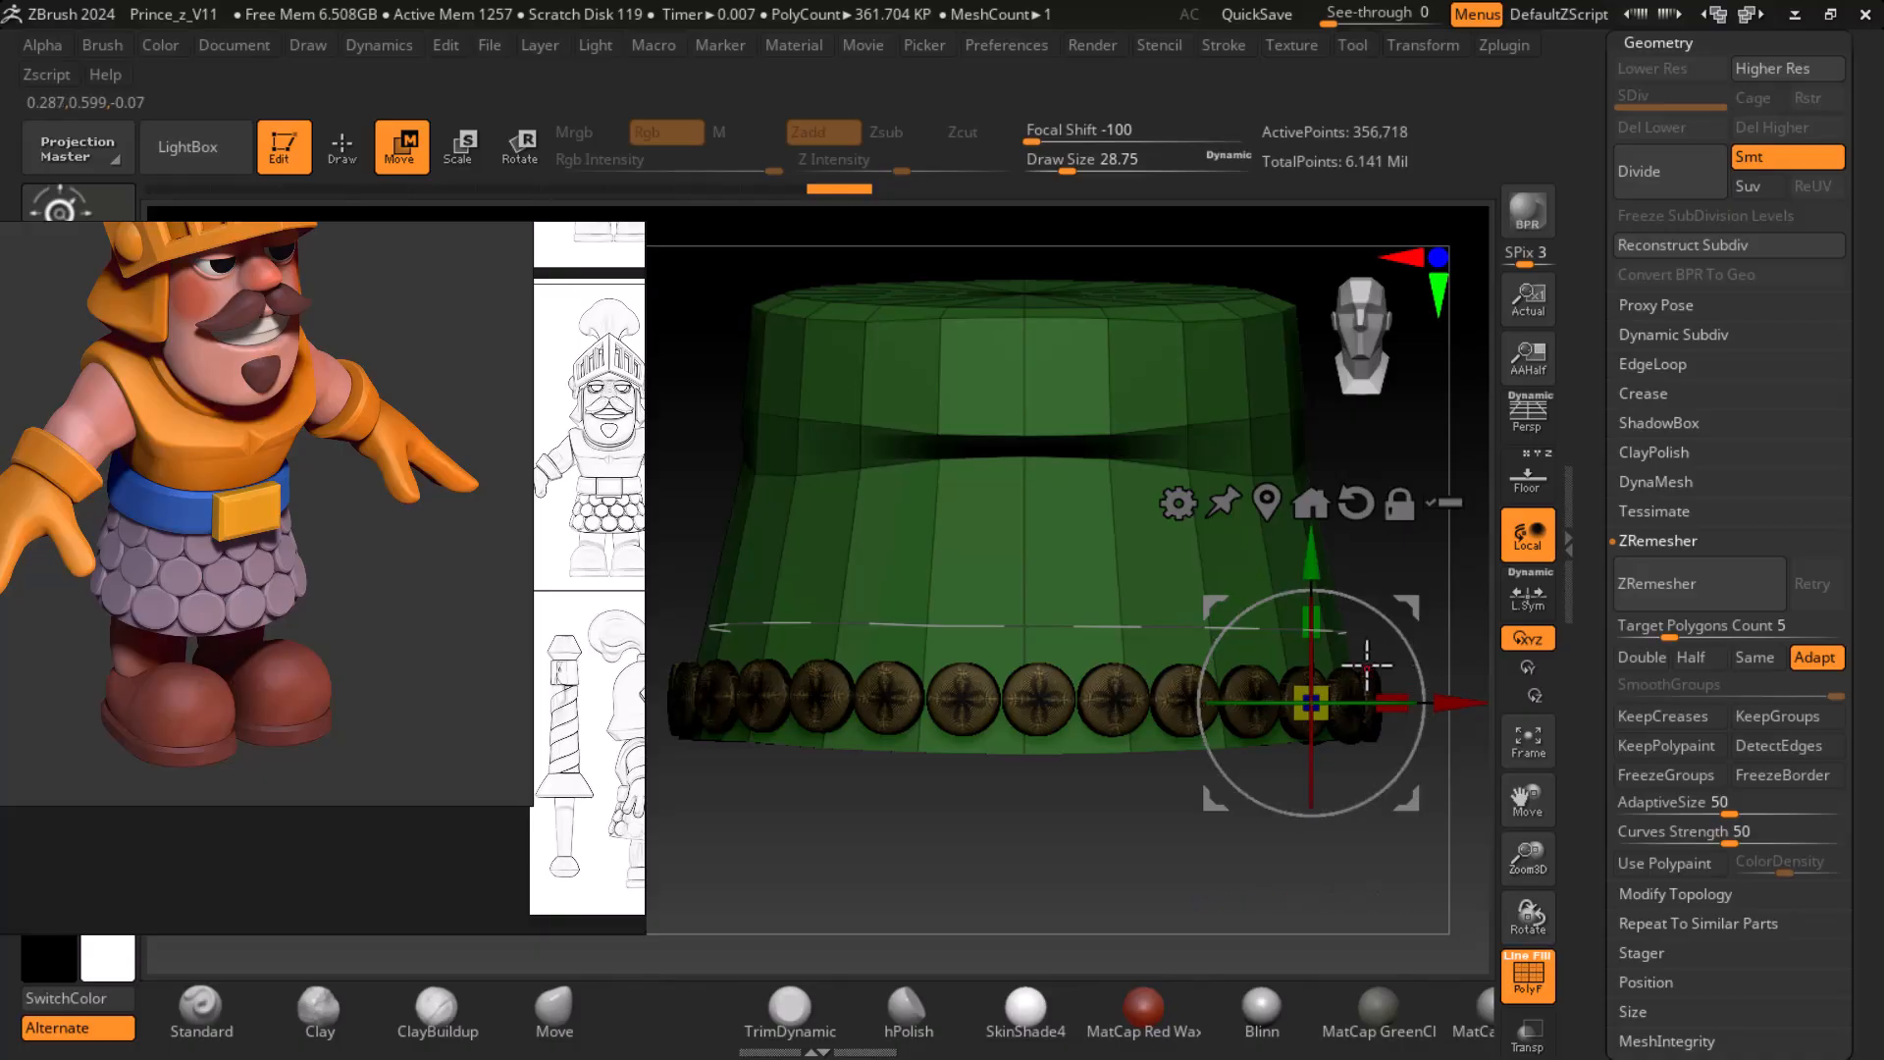
- Fine-tune the disc row's placement around the hem and hide the polyframe
left_click_drag(1321, 687, 1339, 680)
left_click_drag(1109, 834, 1384, 786)
left_click_drag(1325, 692, 1358, 788)
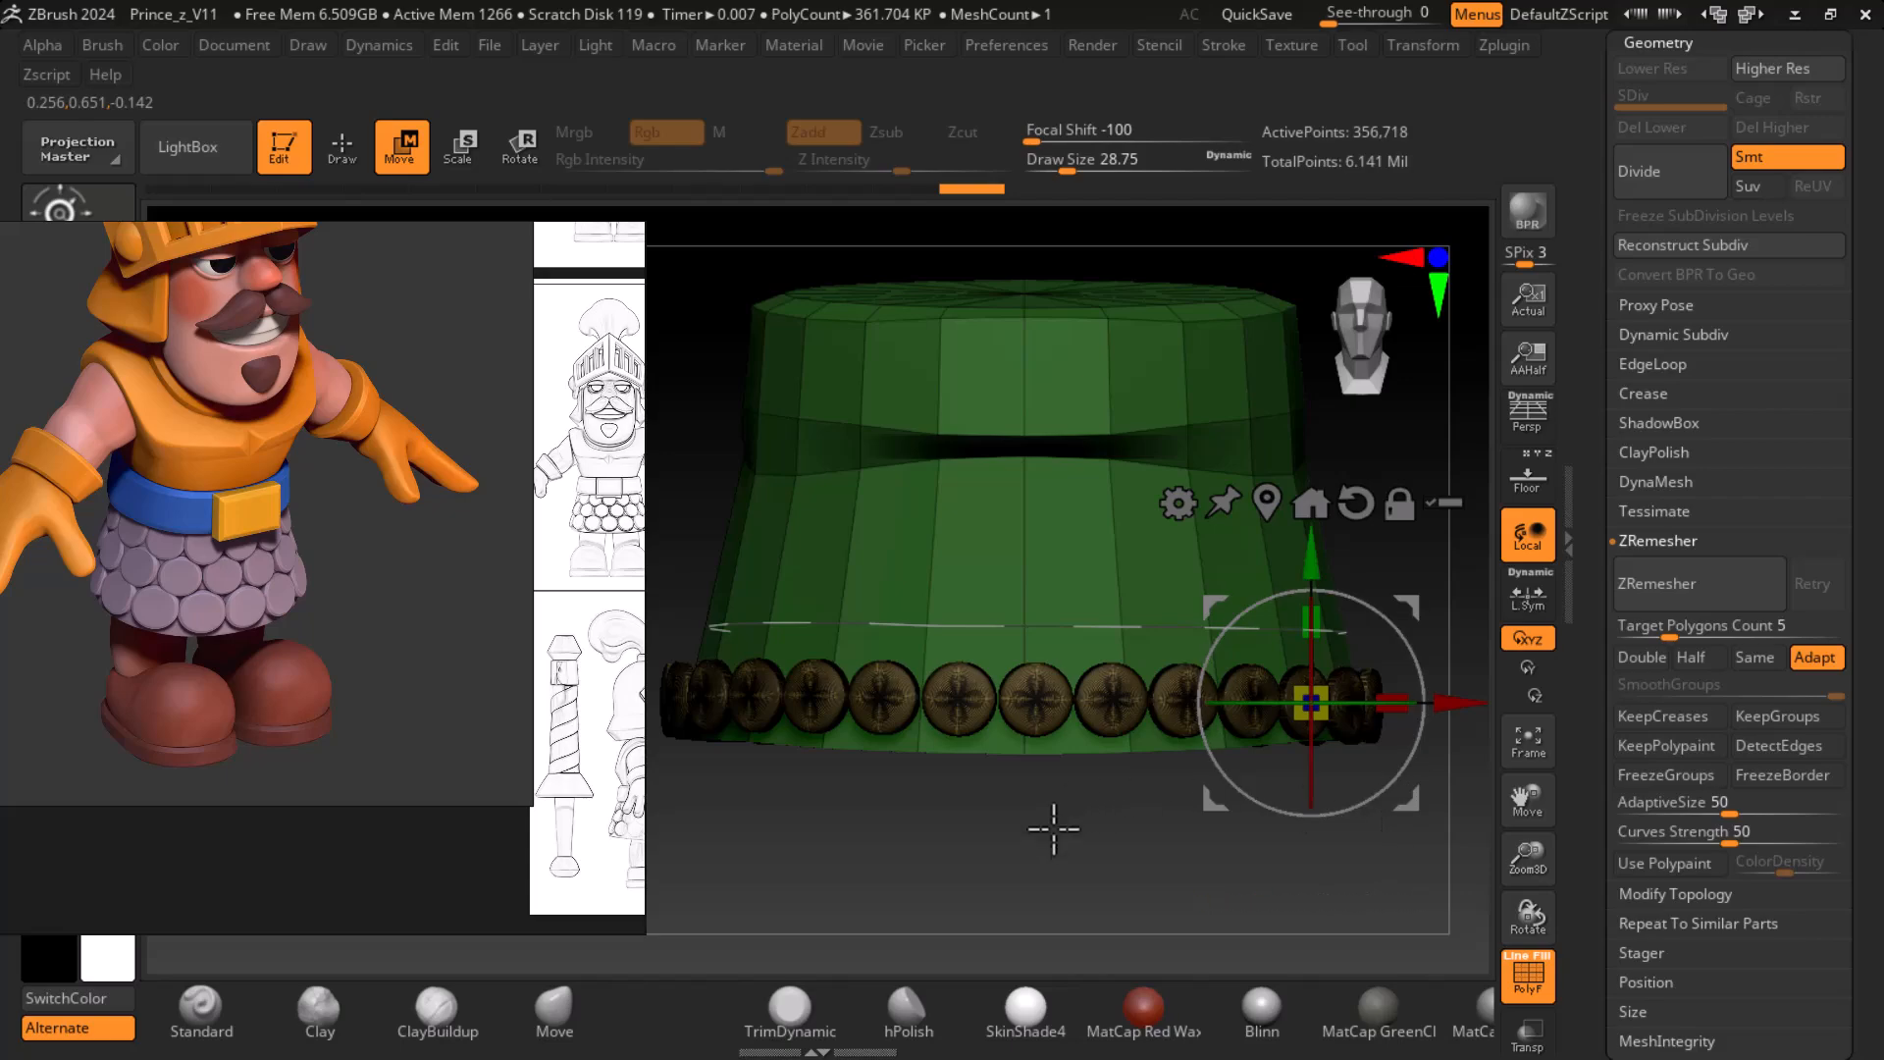
left_click_drag(1127, 828, 1186, 850)
key("shift+f")
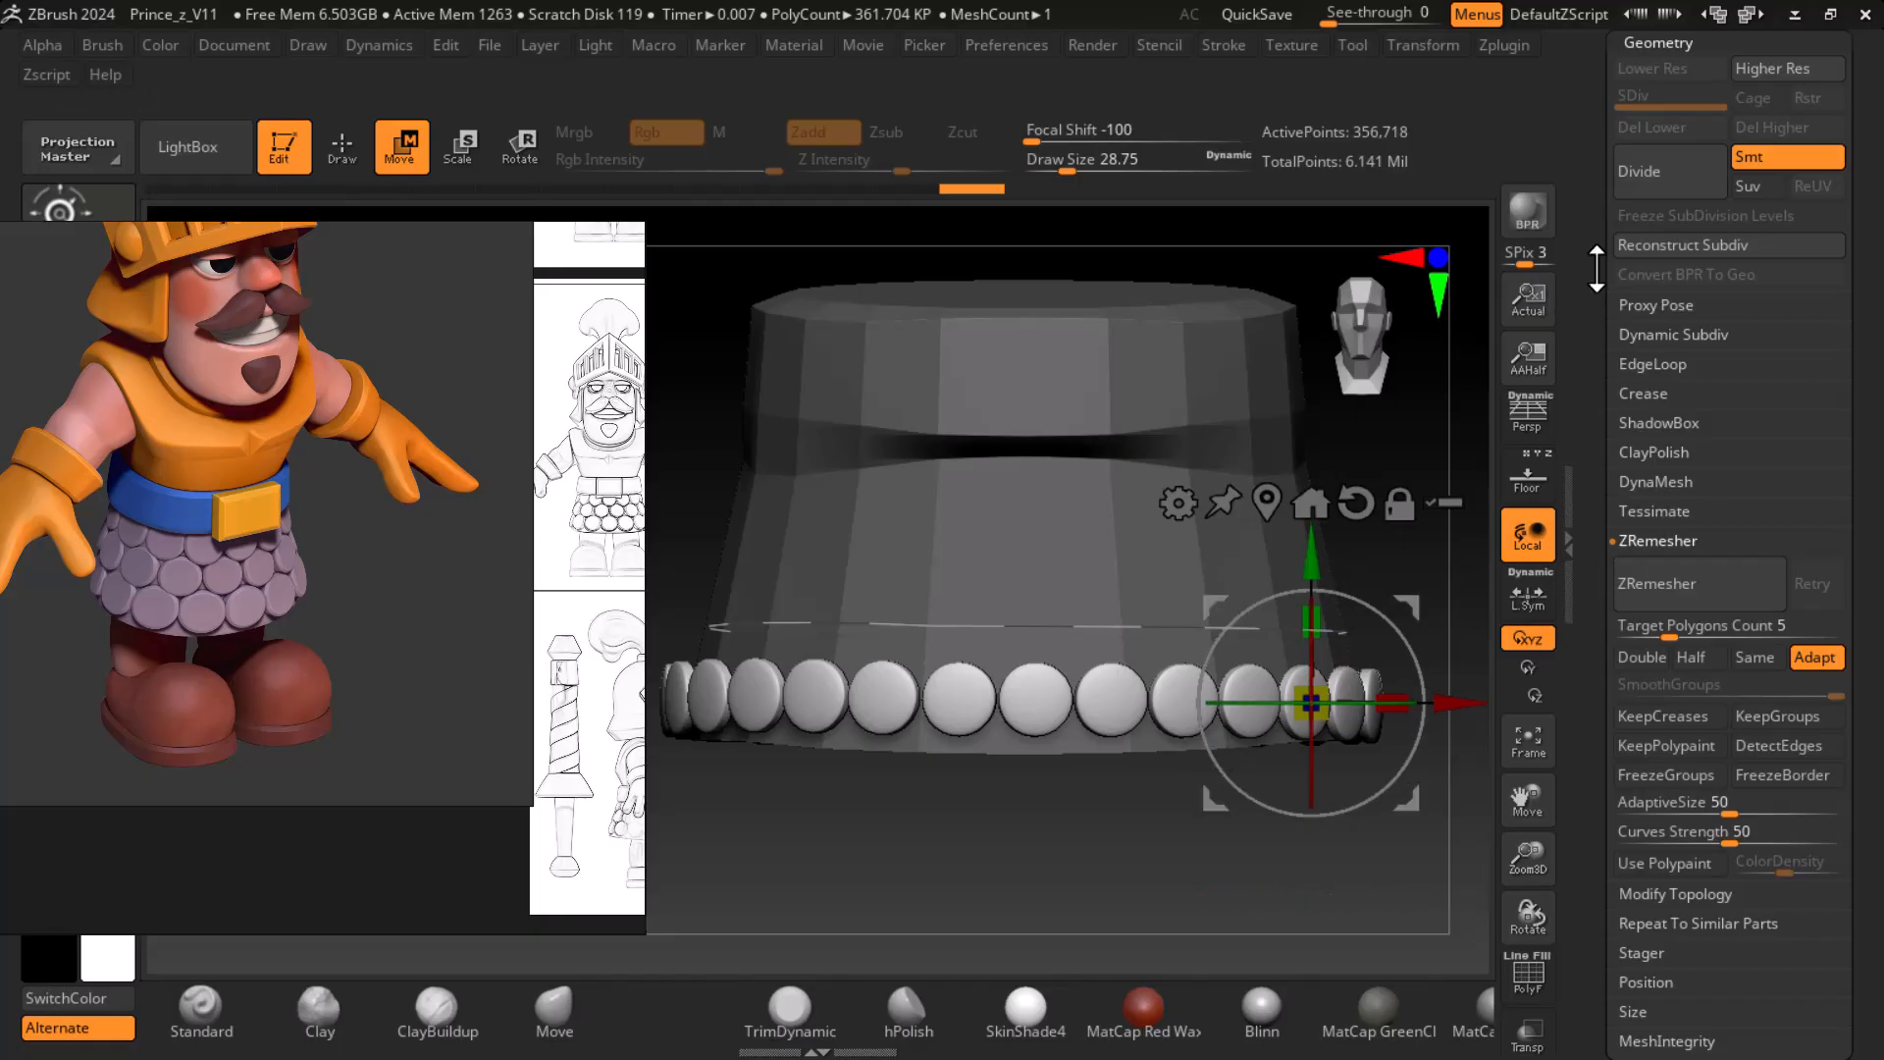
- Duplicate the Princev4_1 subtool and move the copy up so its discs sit directly above the hem row
scroll(1655, 197, "up", 3)
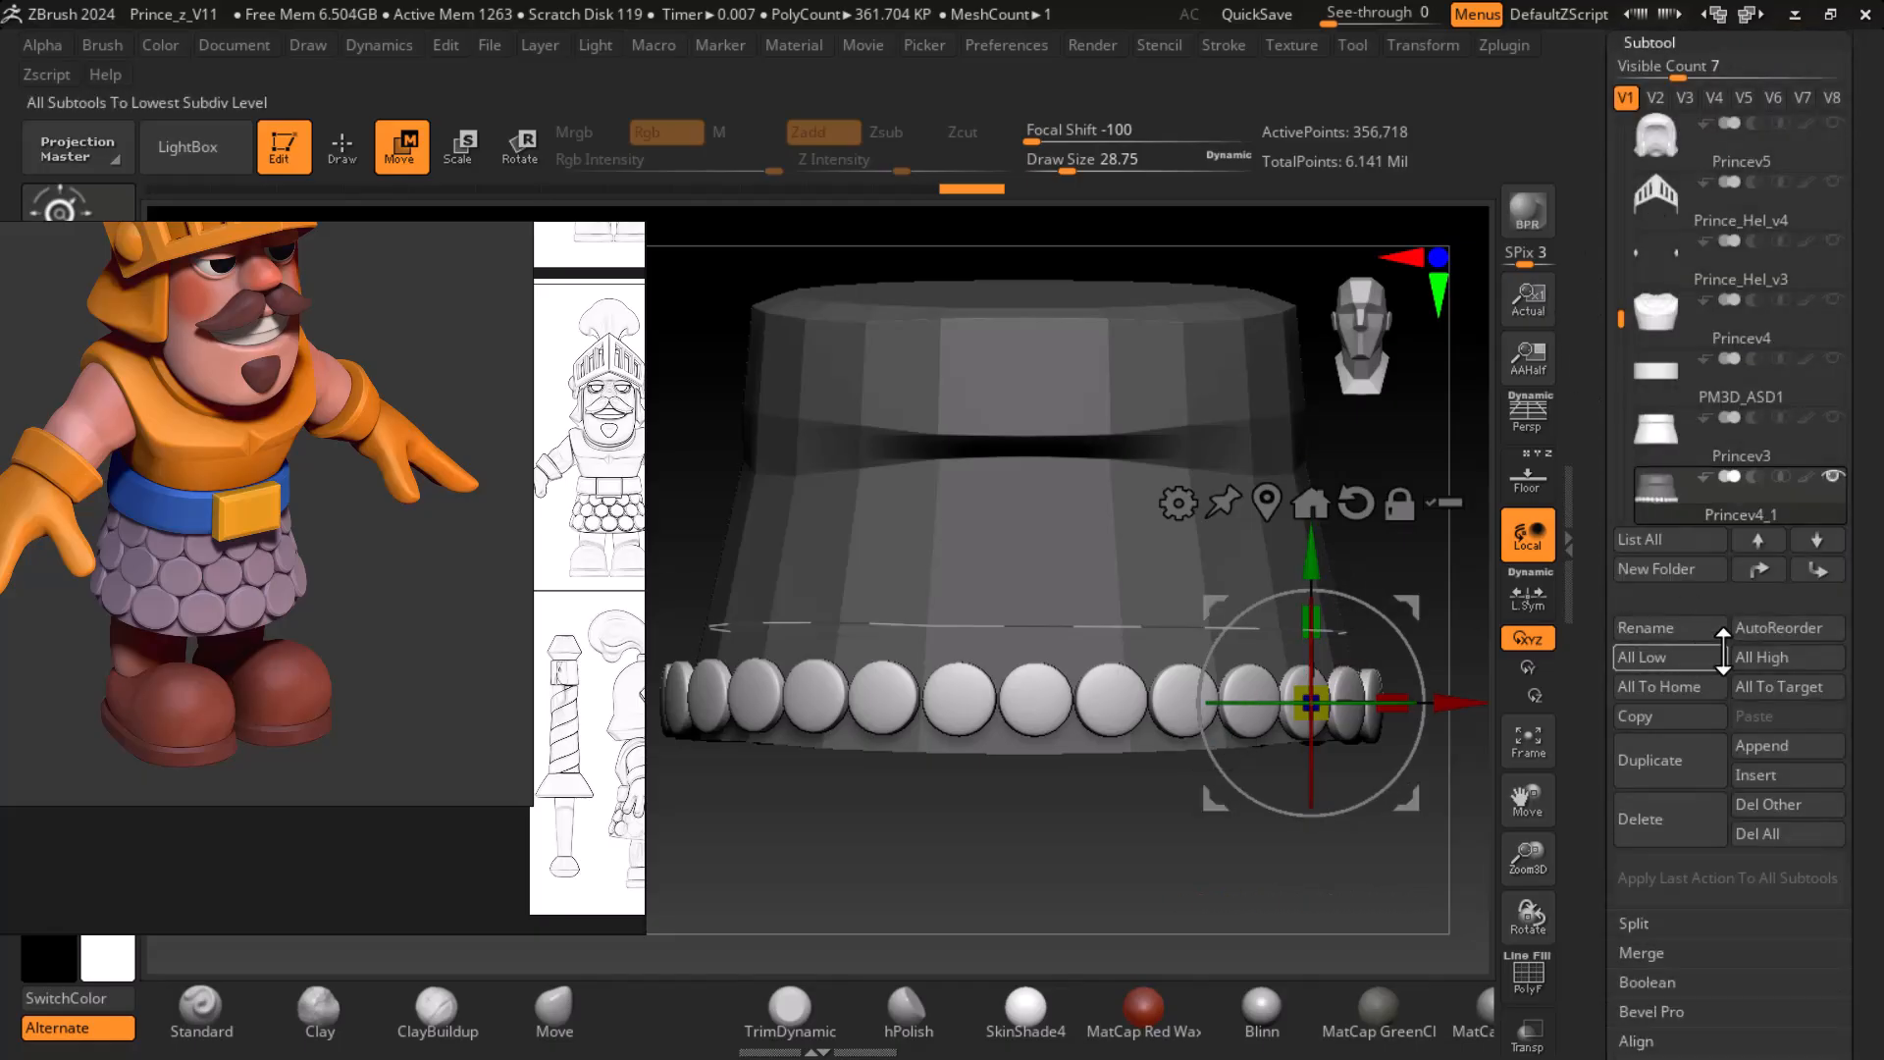
left_click(1658, 760)
left_click_drag(1323, 569, 1323, 491)
- Centre the gizmo on the copied row and rotate it around the skirt so its discs stagger with the row below
left_click_drag(1358, 626, 1378, 628)
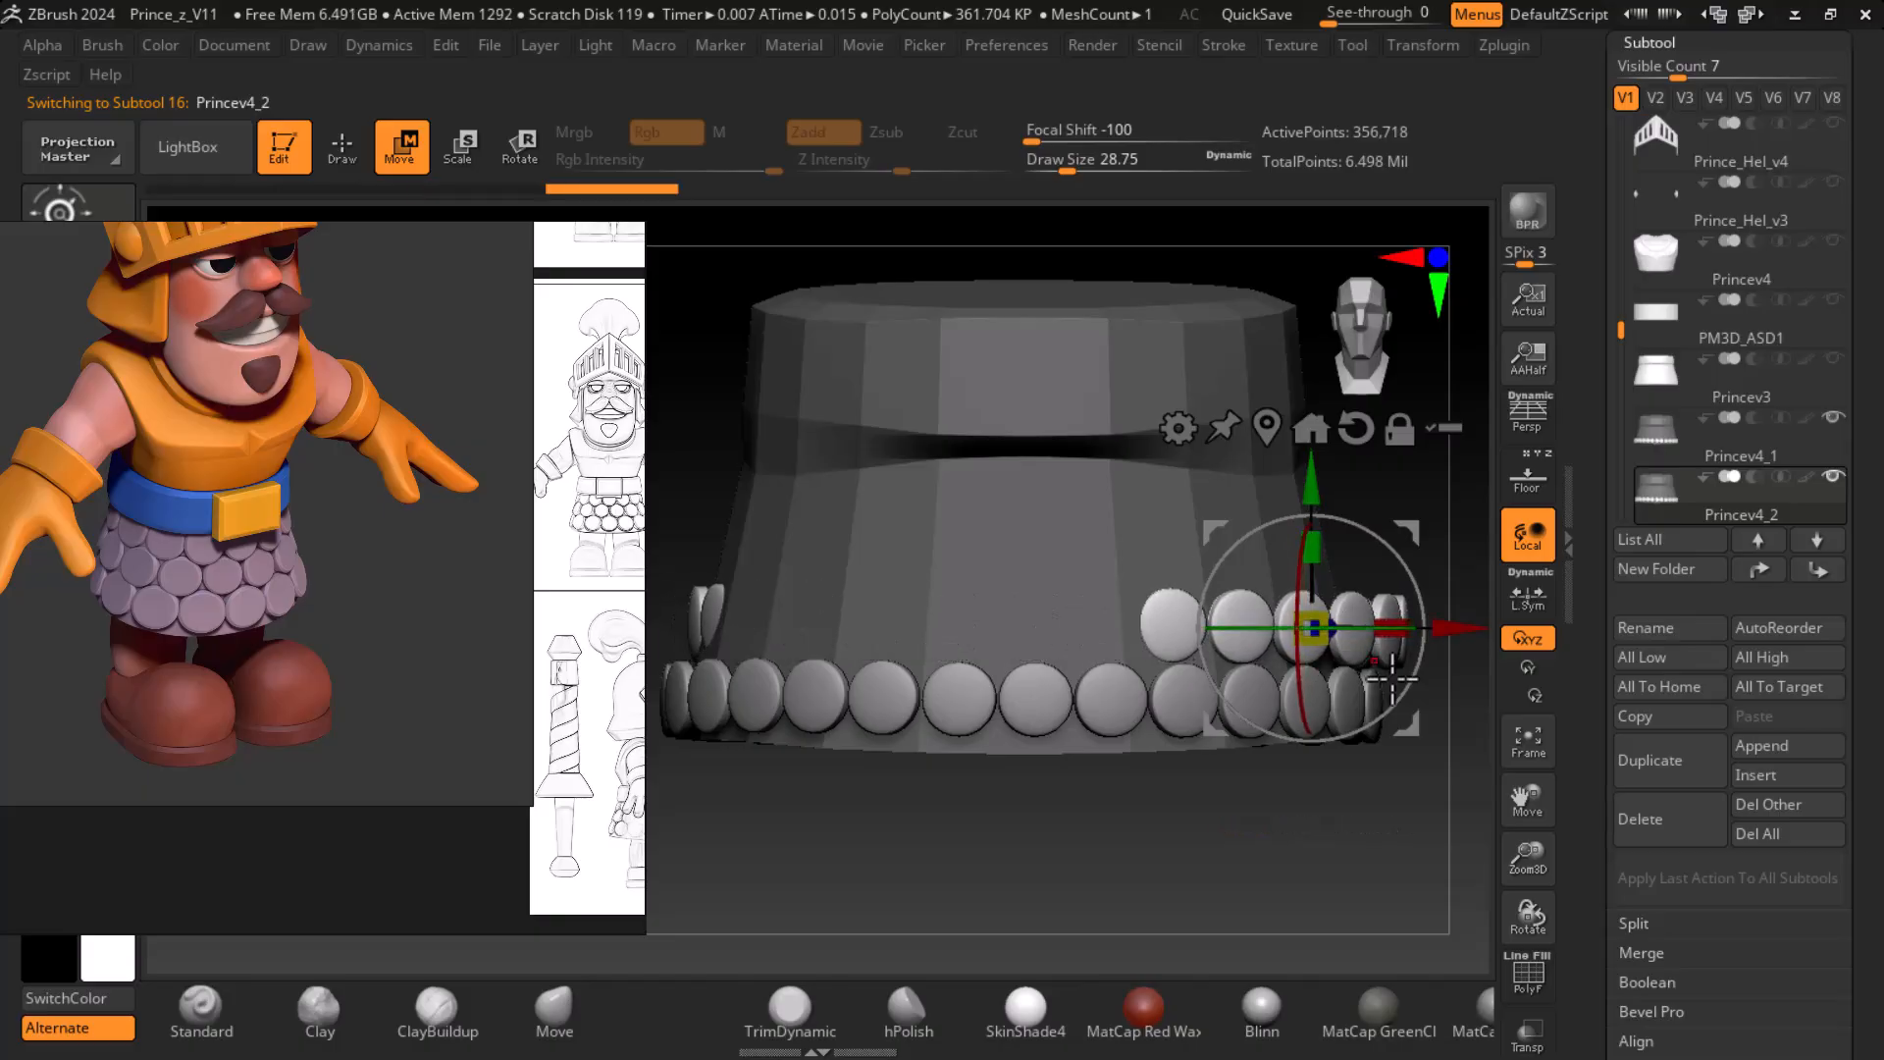
left_click(1273, 434)
left_click_drag(1061, 626, 1049, 625)
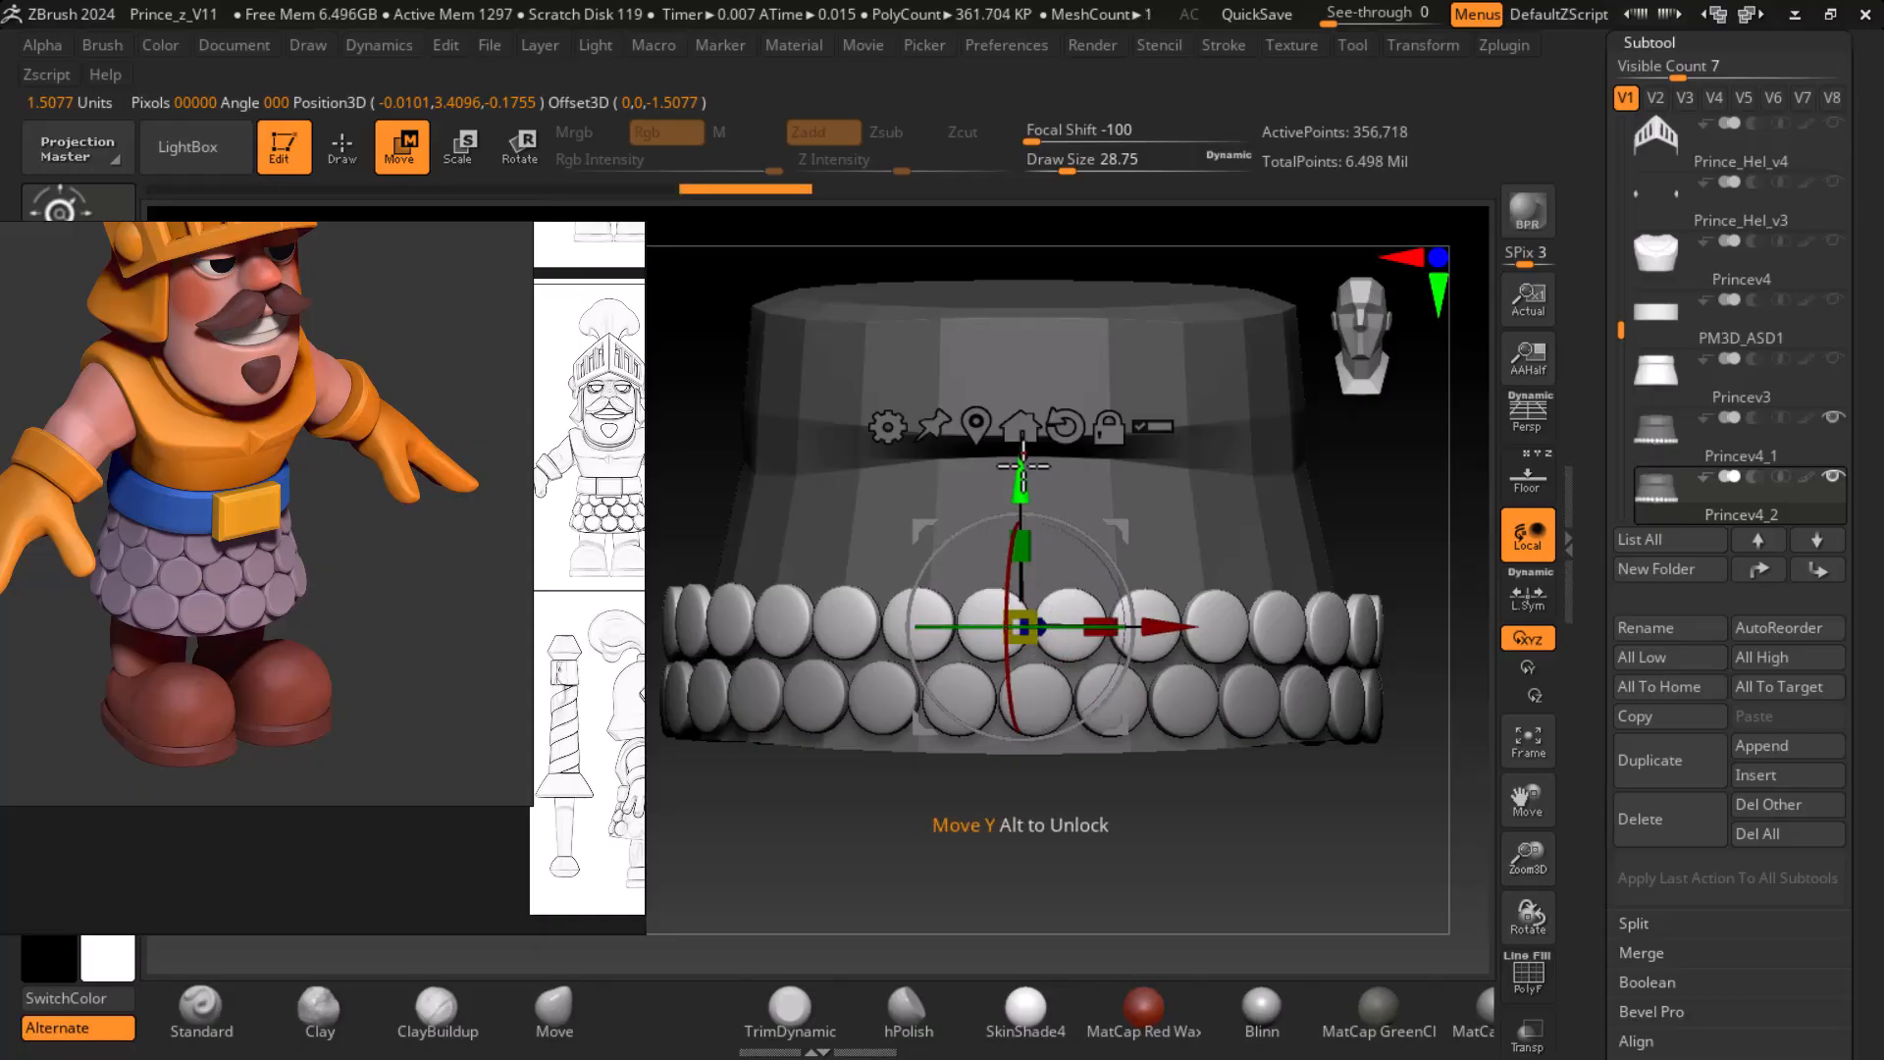
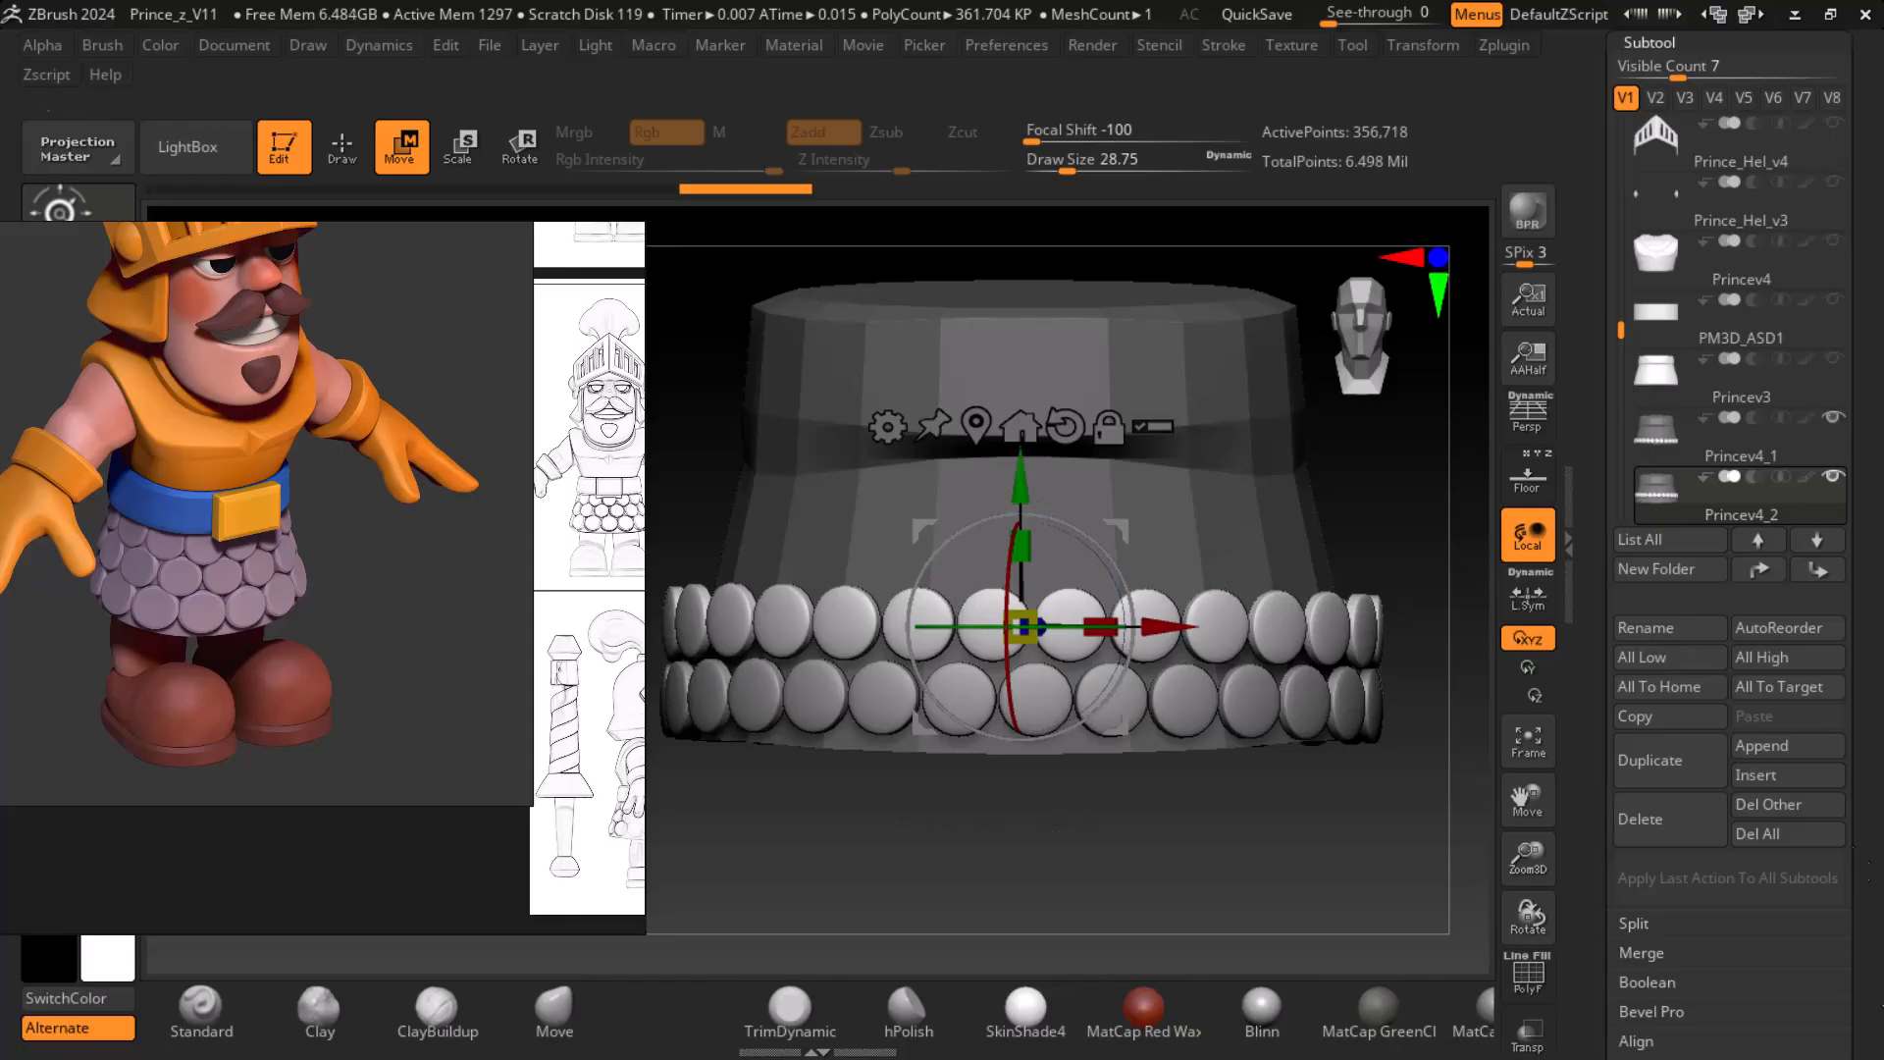
- Duplicate the Princev4_2 disc row and move the copy up the skirt to form a third row
left_click_drag(1358, 535, 1360, 508, "alt")
left_click(1678, 782)
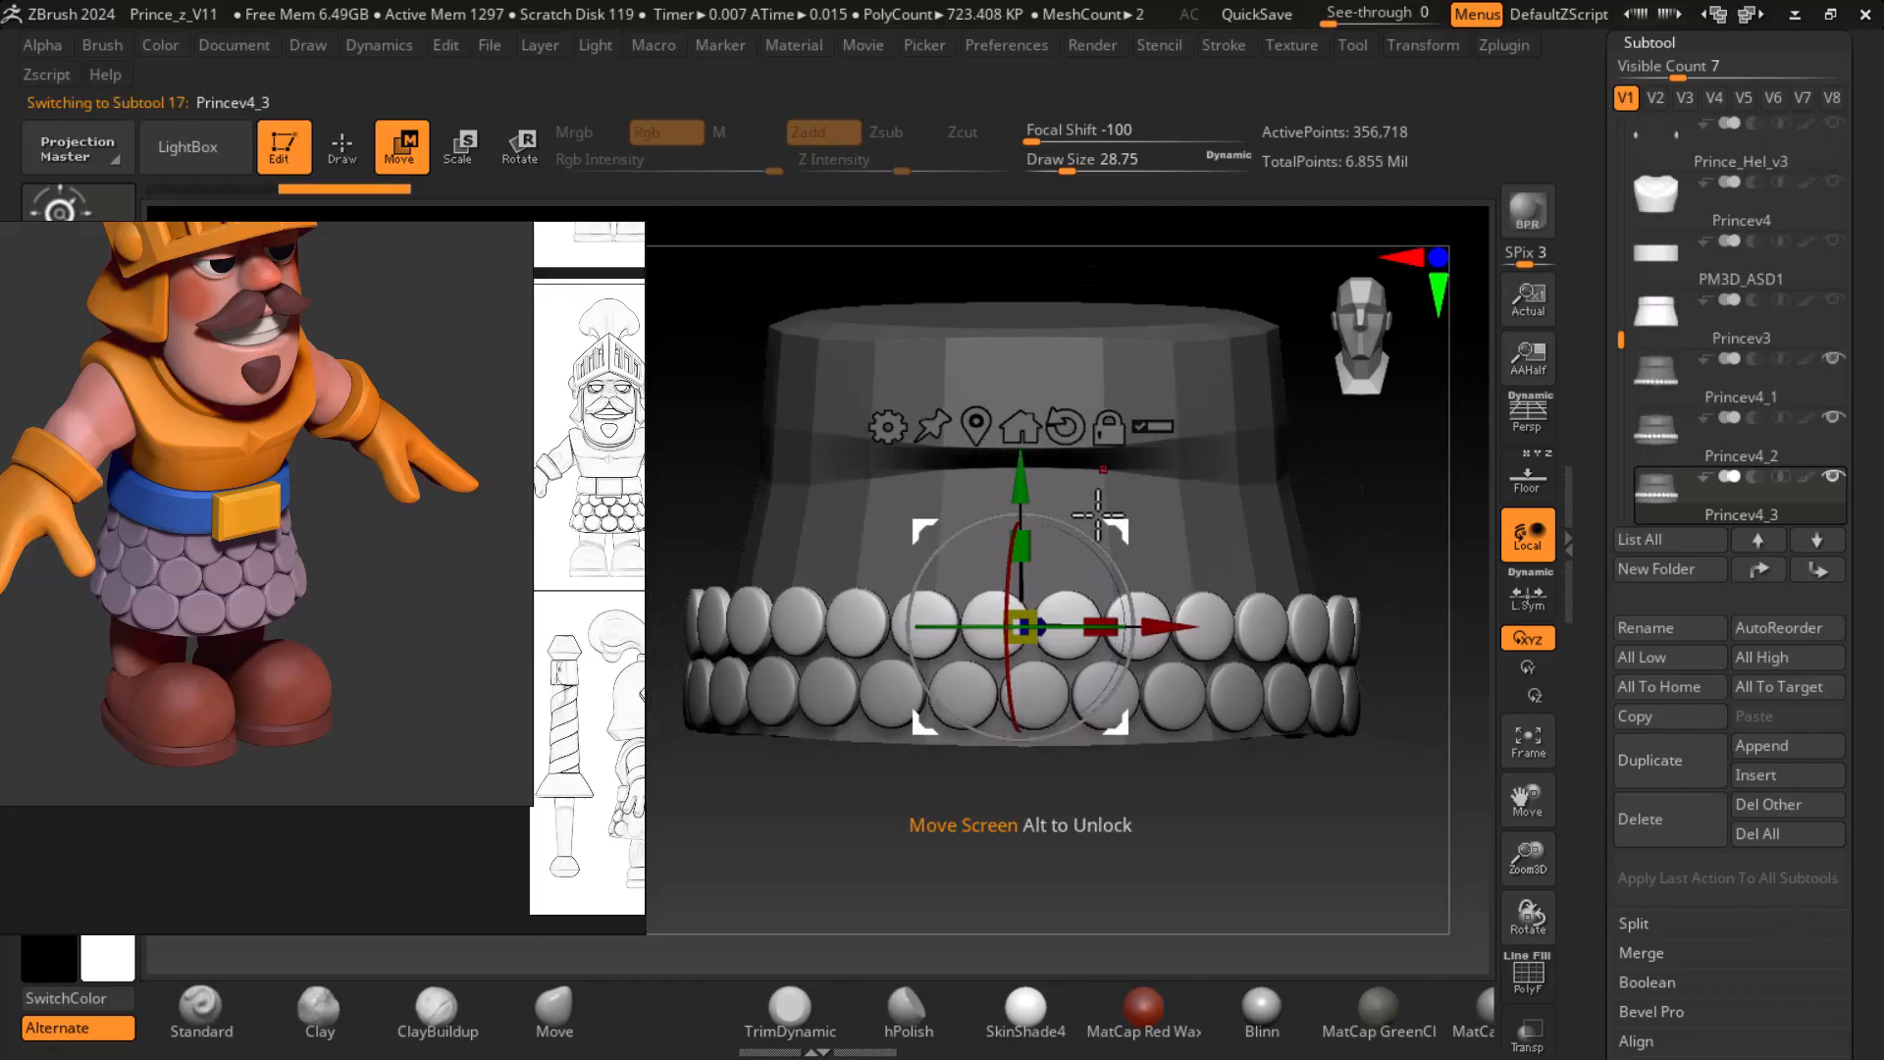
left_click_drag(1026, 474, 1026, 403)
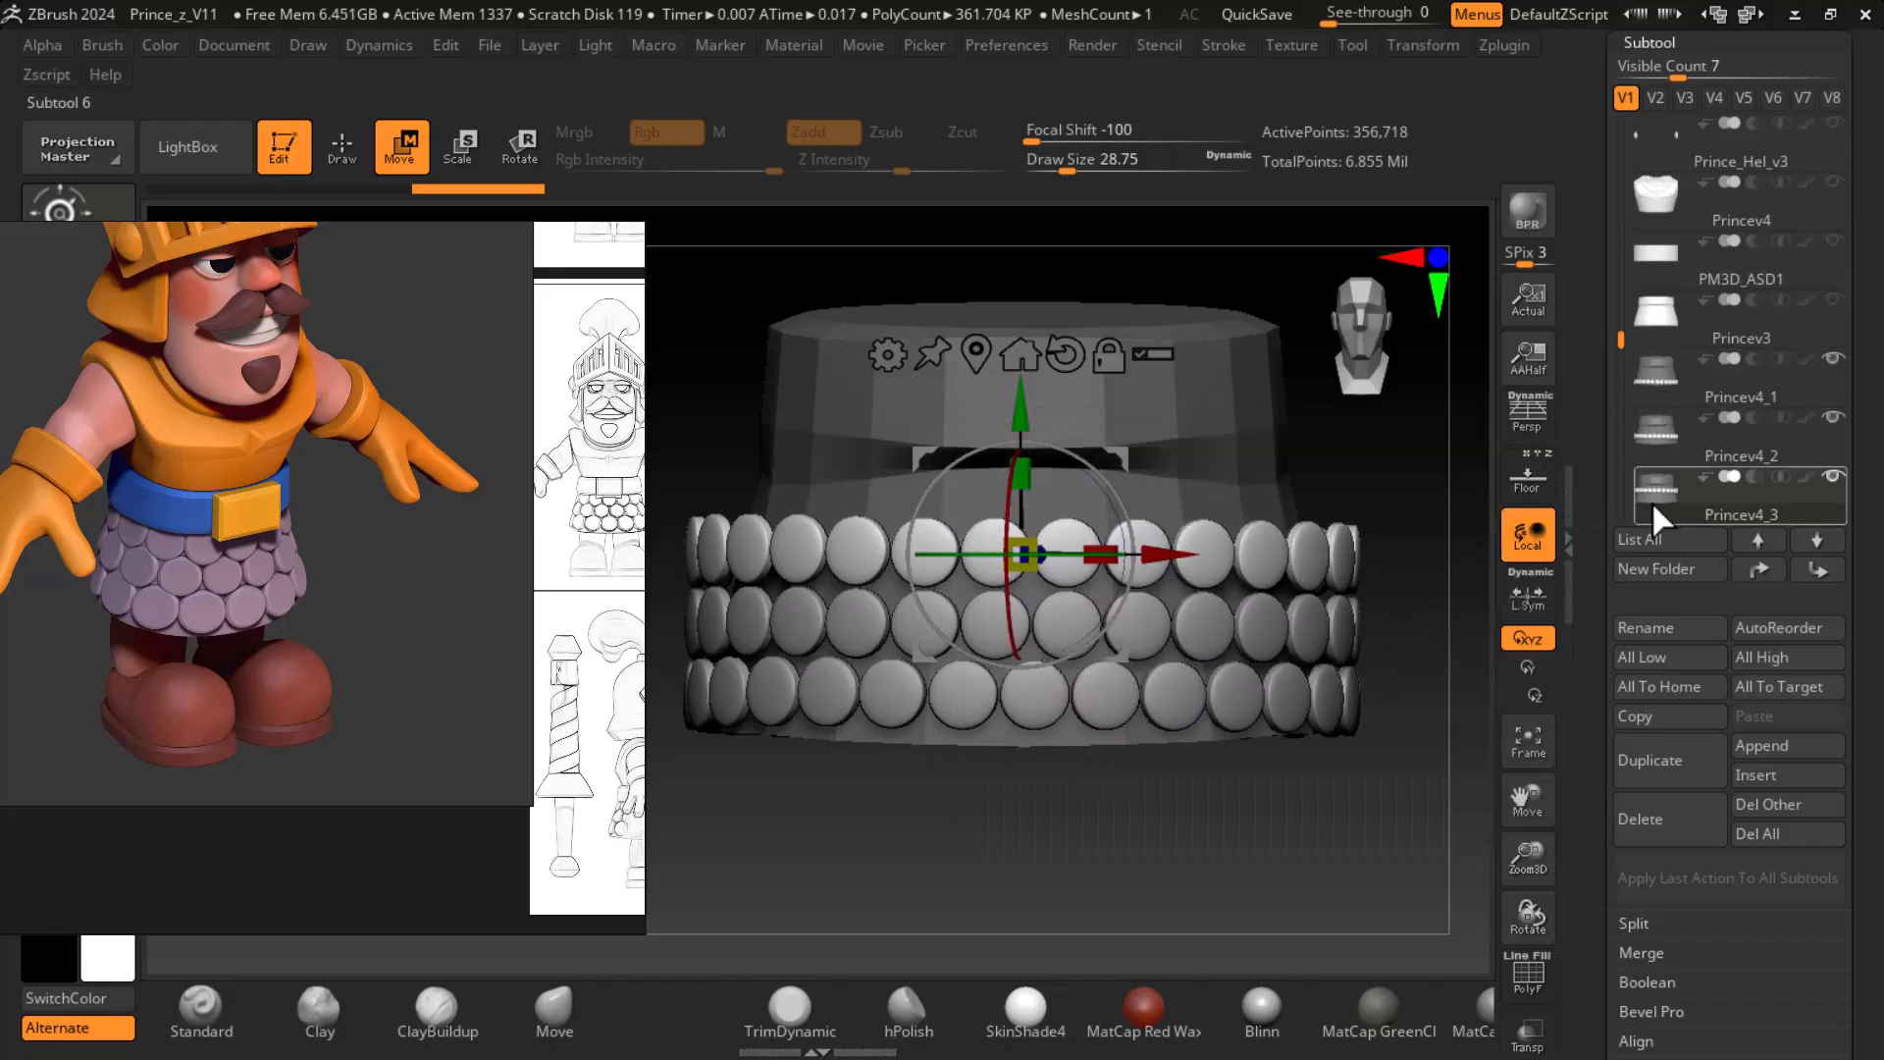
- Delete the Princev4_1, Princev4_2 and Princev4_3 subtools that hold the disc rows
mouse_move(1661, 382)
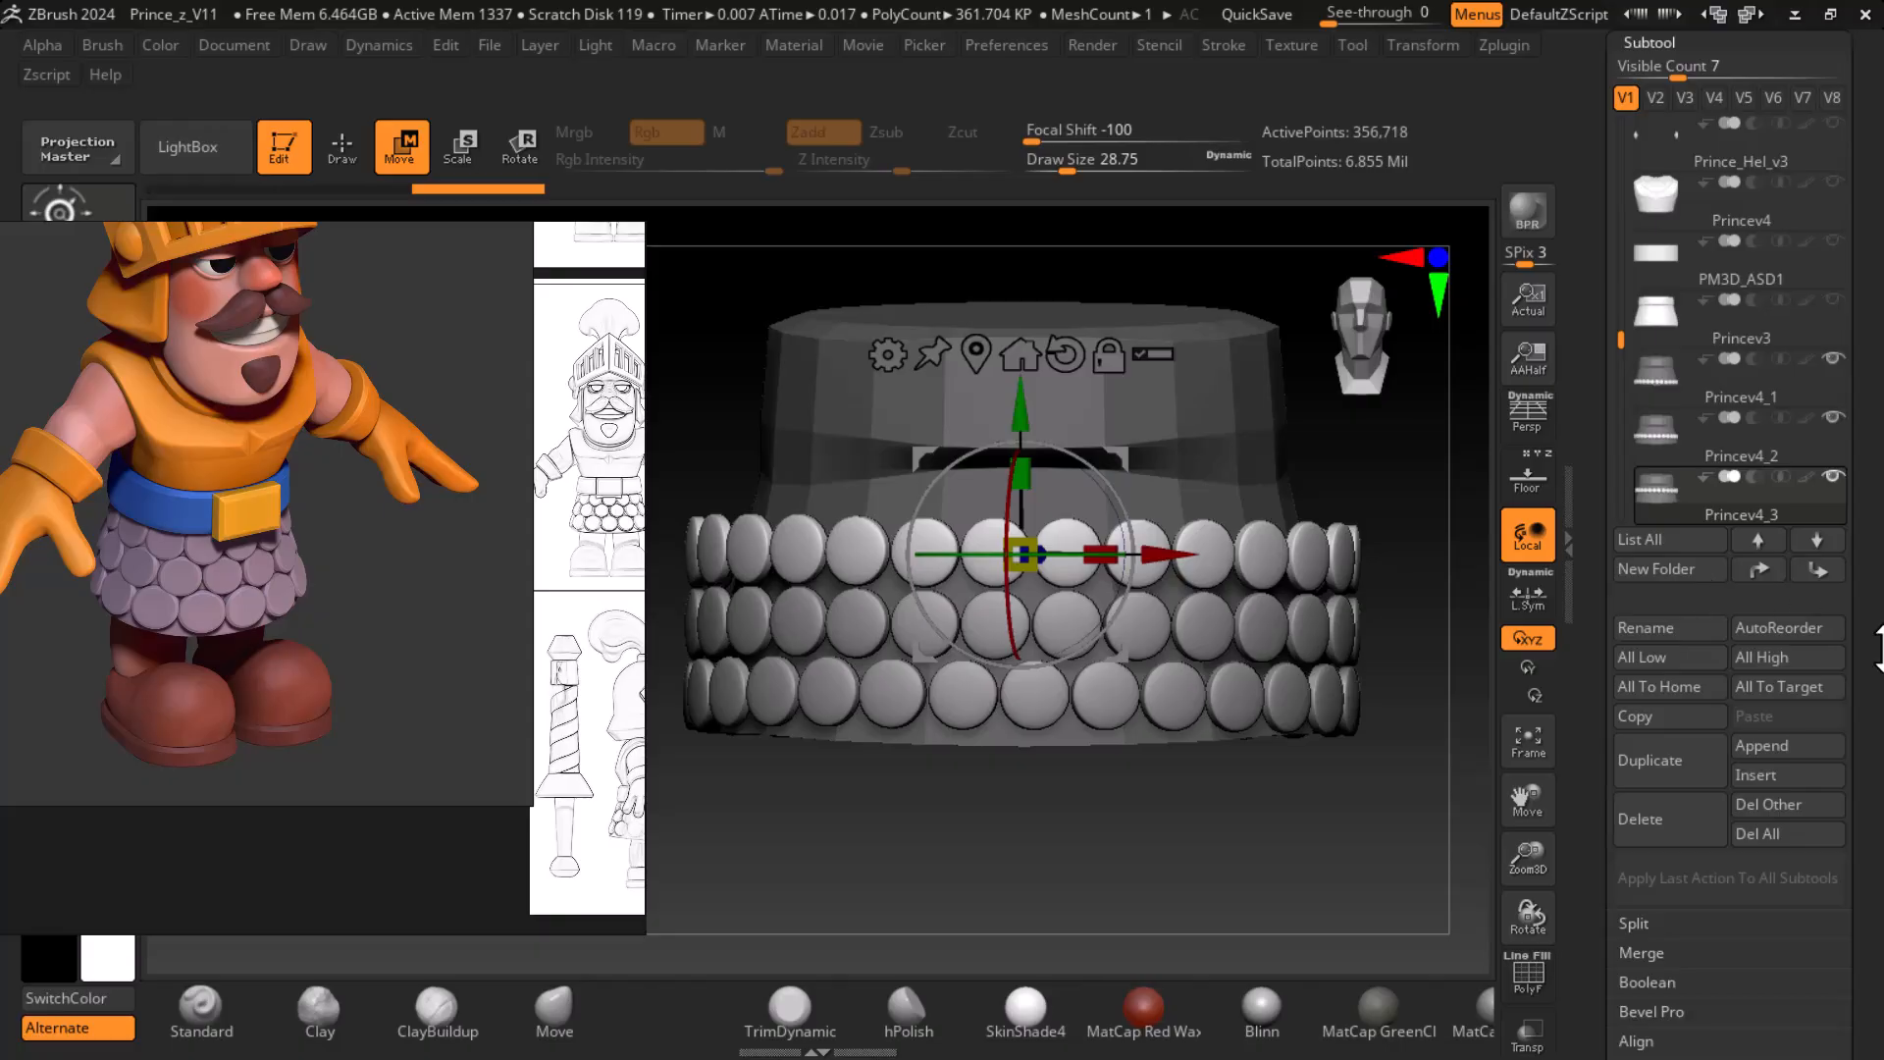
left_click(1670, 381)
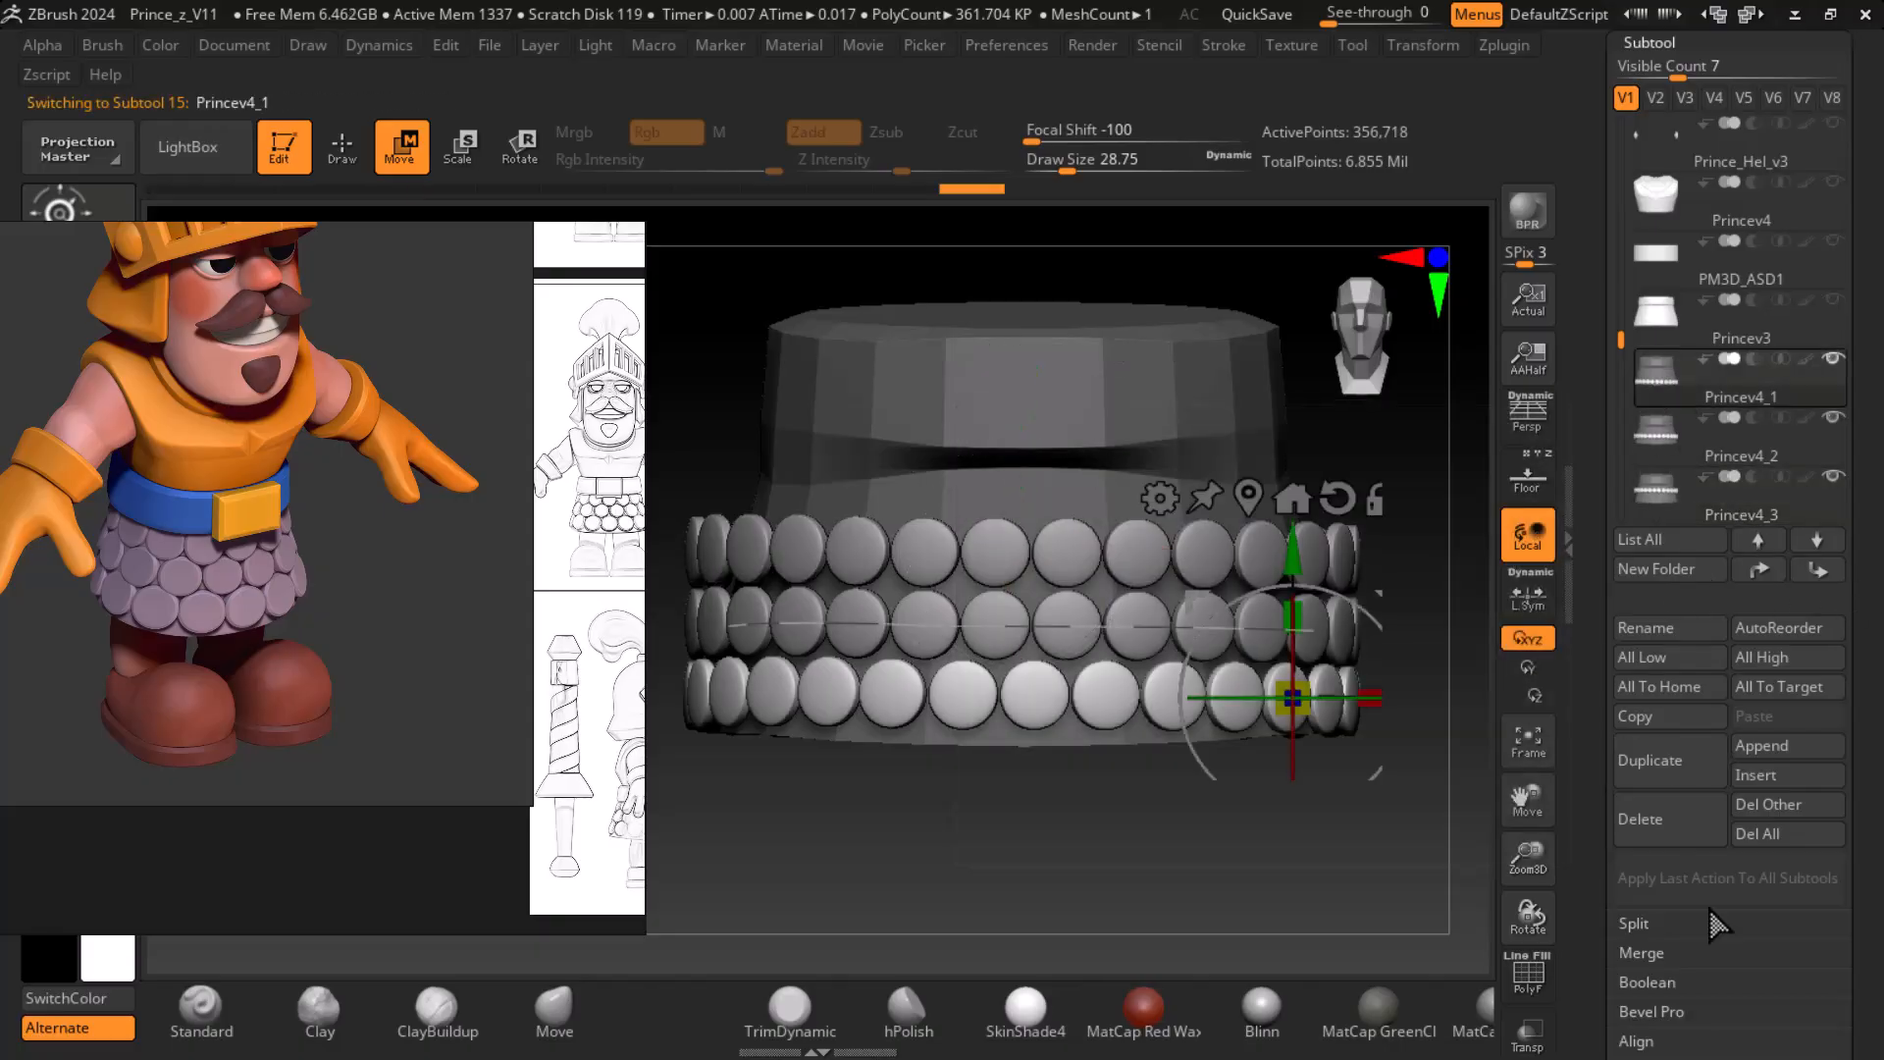
left_click(1667, 819)
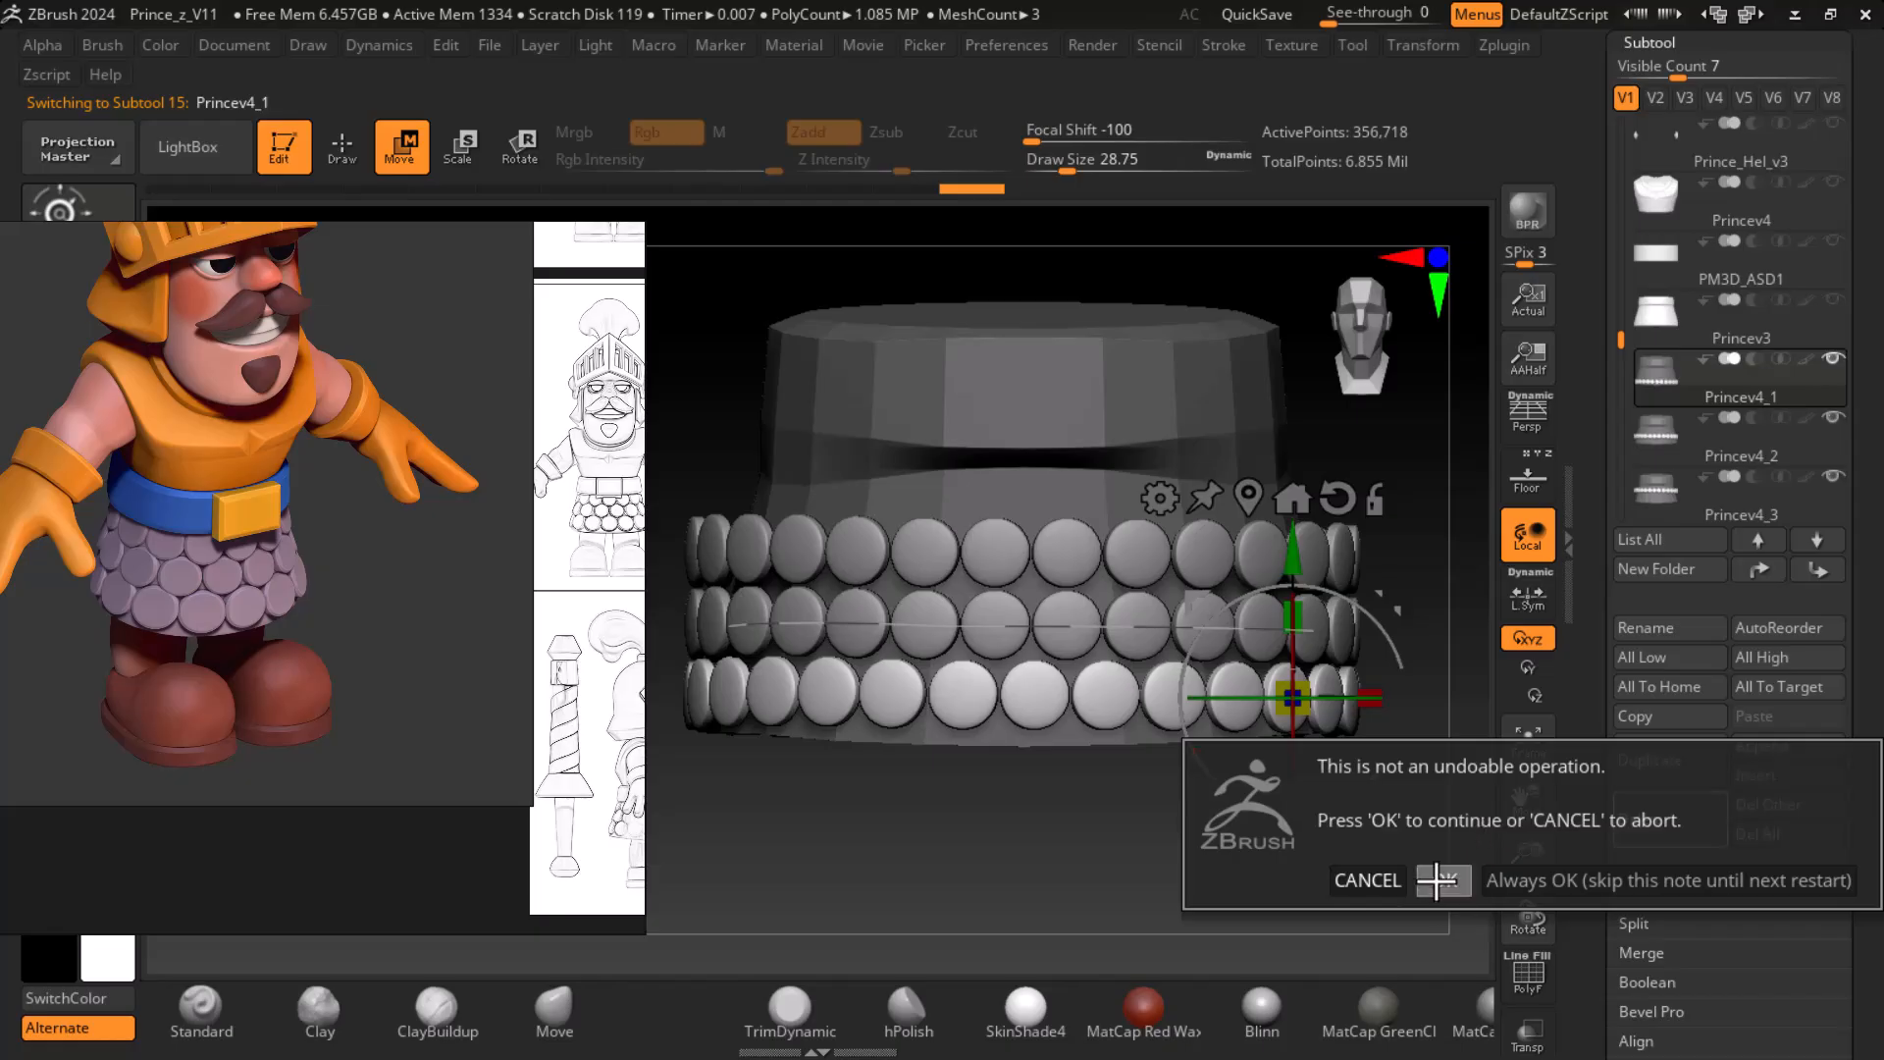
left_click(1438, 881)
left_click(1673, 823)
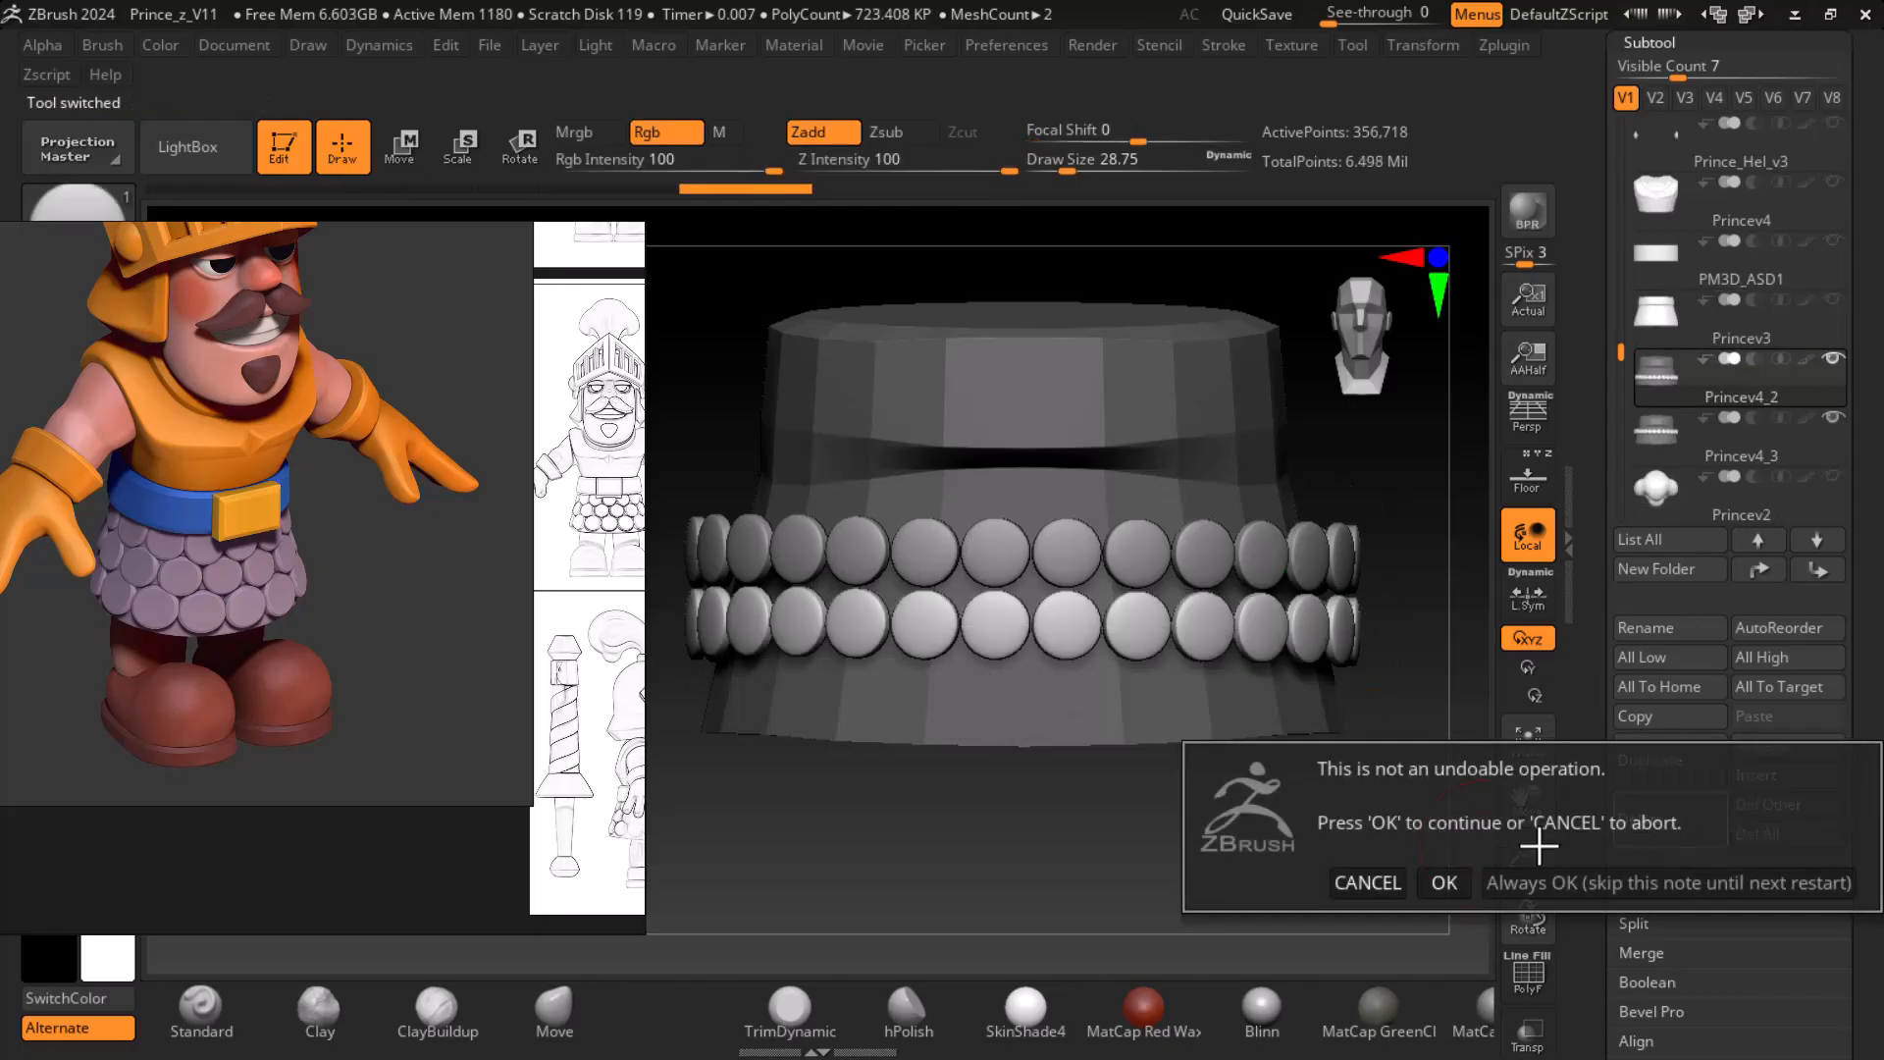
left_click(1442, 884)
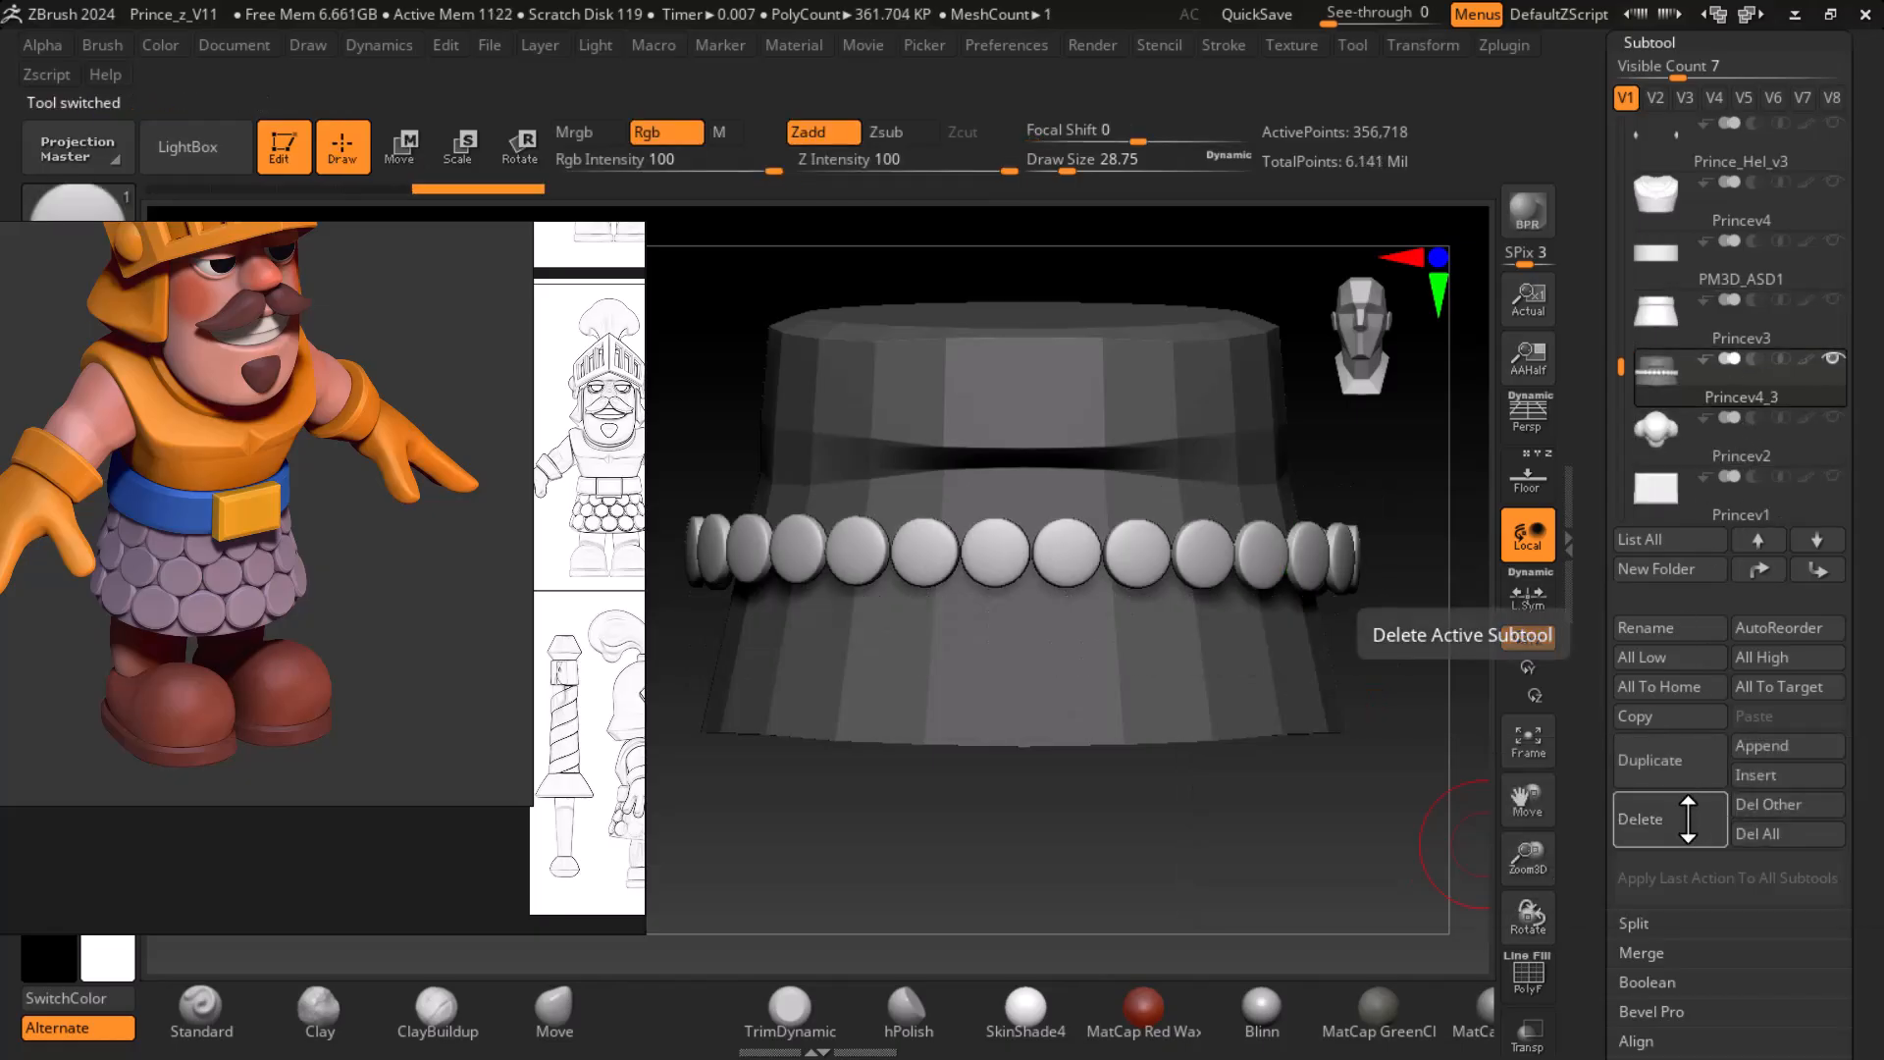
left_click(1688, 819)
left_click(1441, 881)
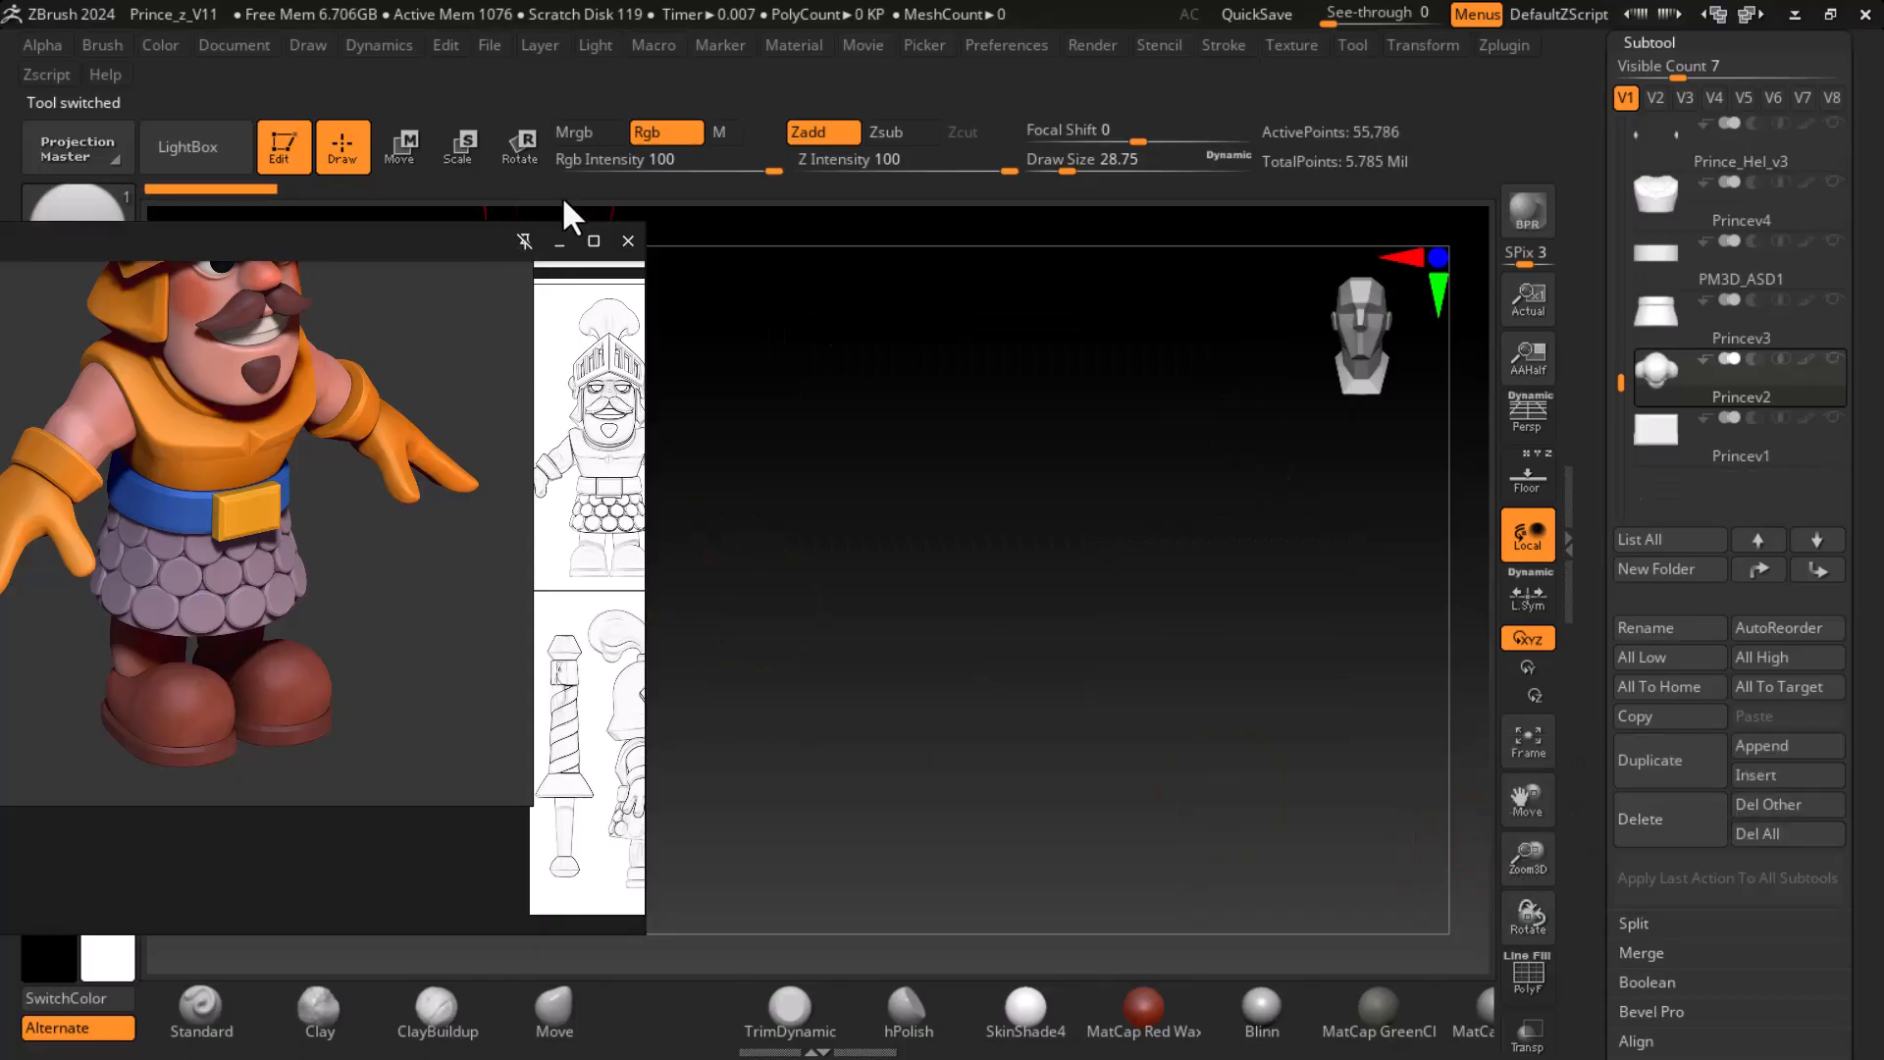
- Minimise the reference image window and make the Princev3 skirt subtool active and visible
left_click(559, 240)
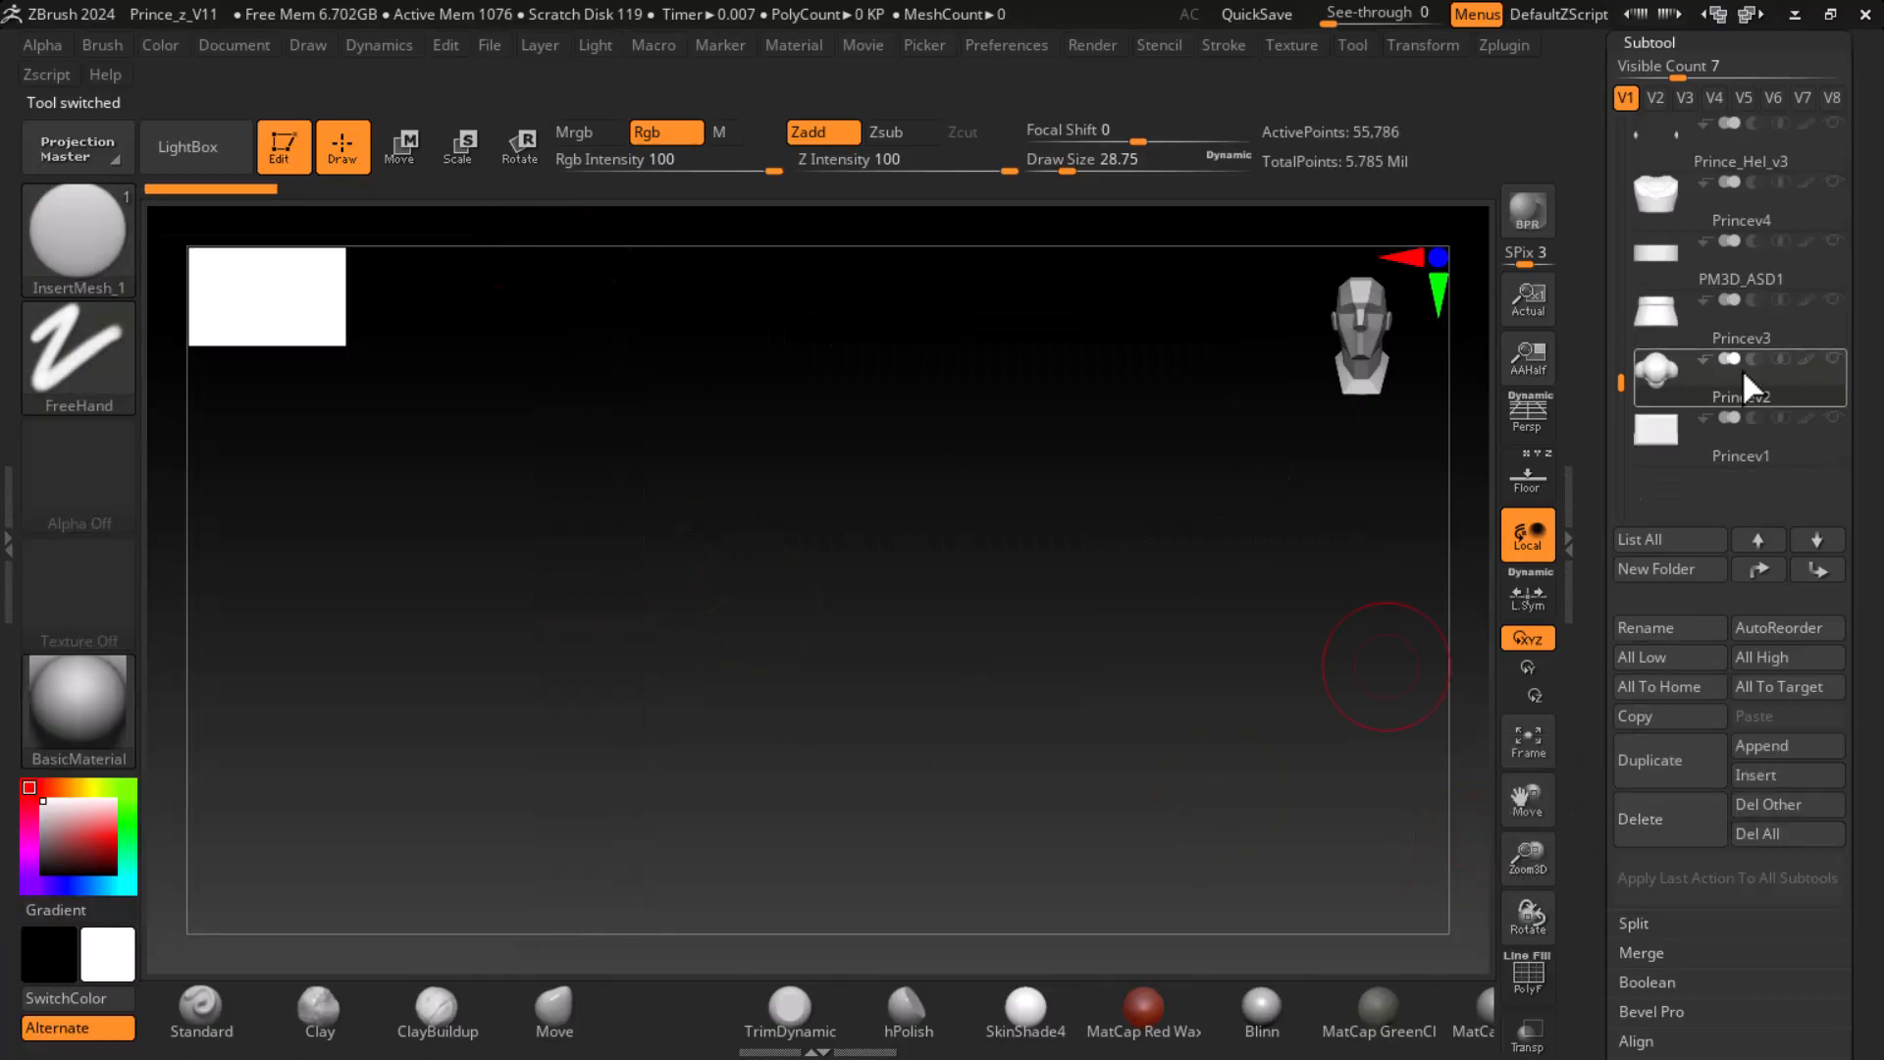
mouse_move(1757, 350)
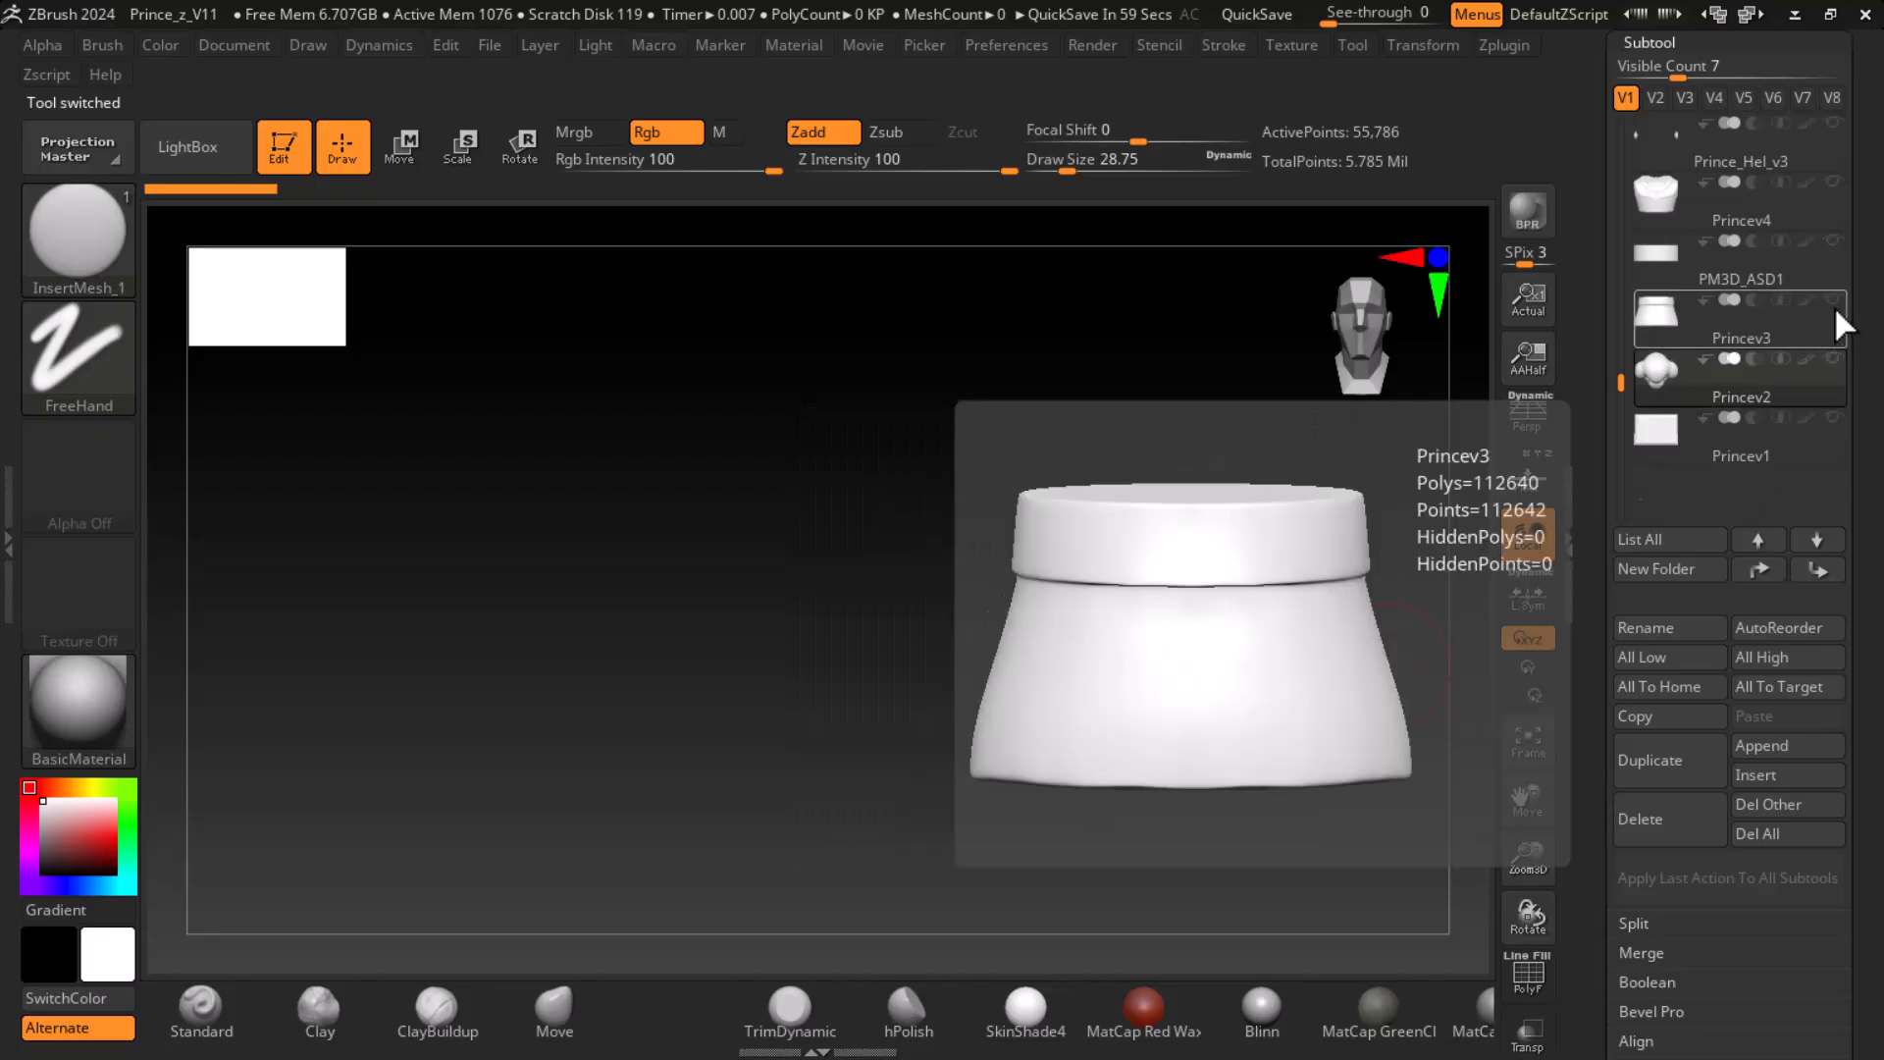
left_click(1828, 312)
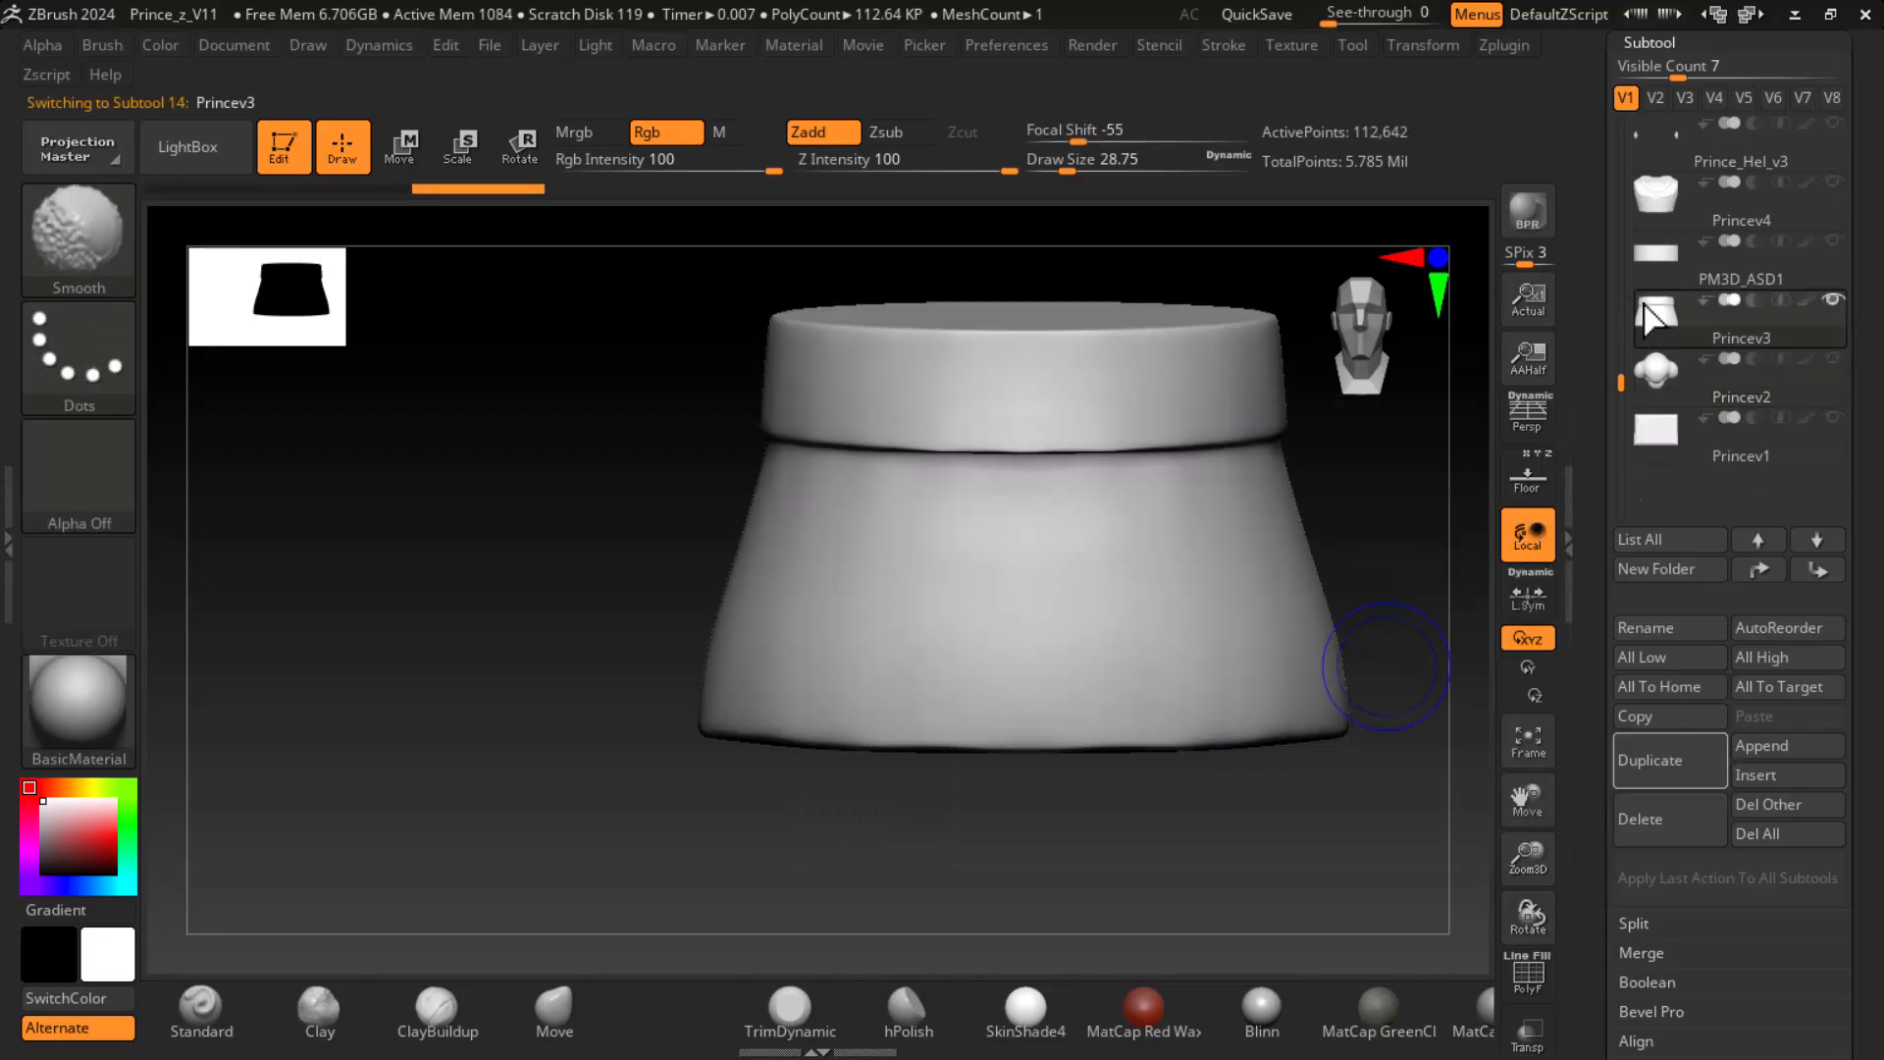
- Switch to File Explorer, open the scenes folder inside the Prince project and copy its path
key("super")
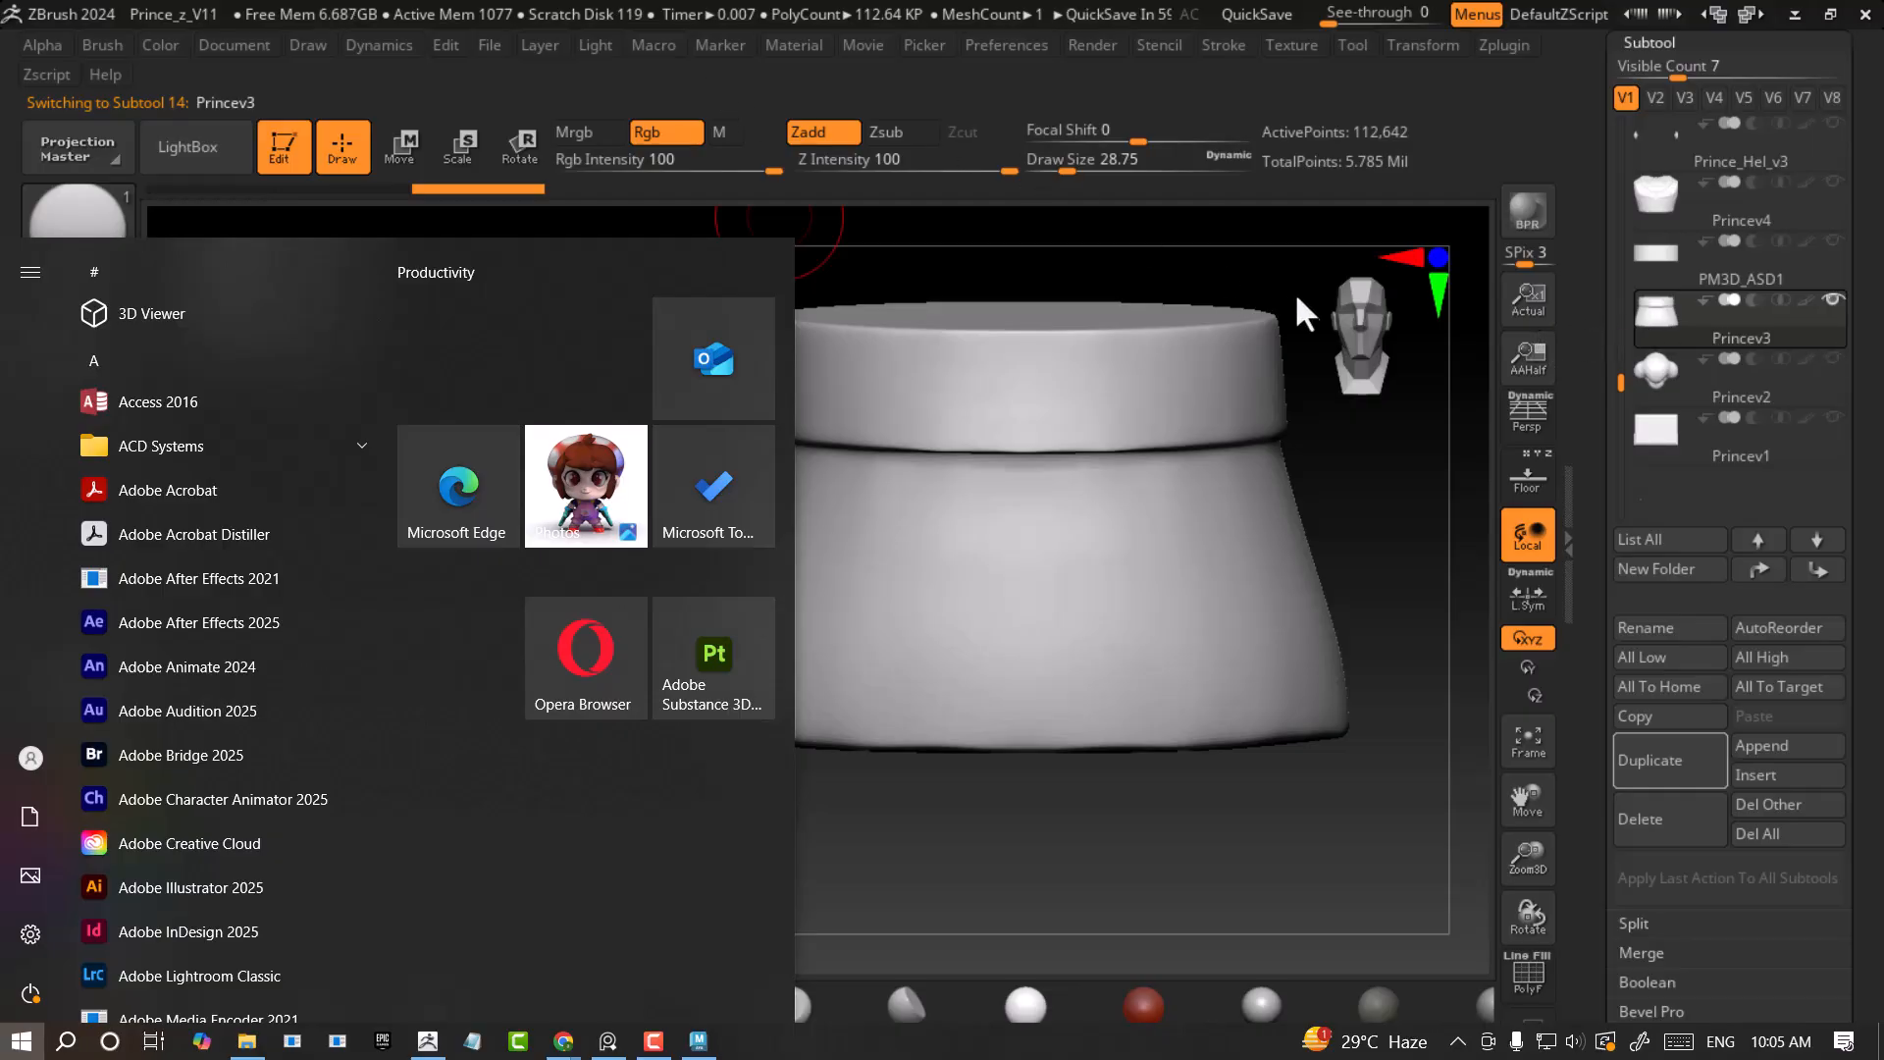
key("super")
key("super")
left_click(258, 1044)
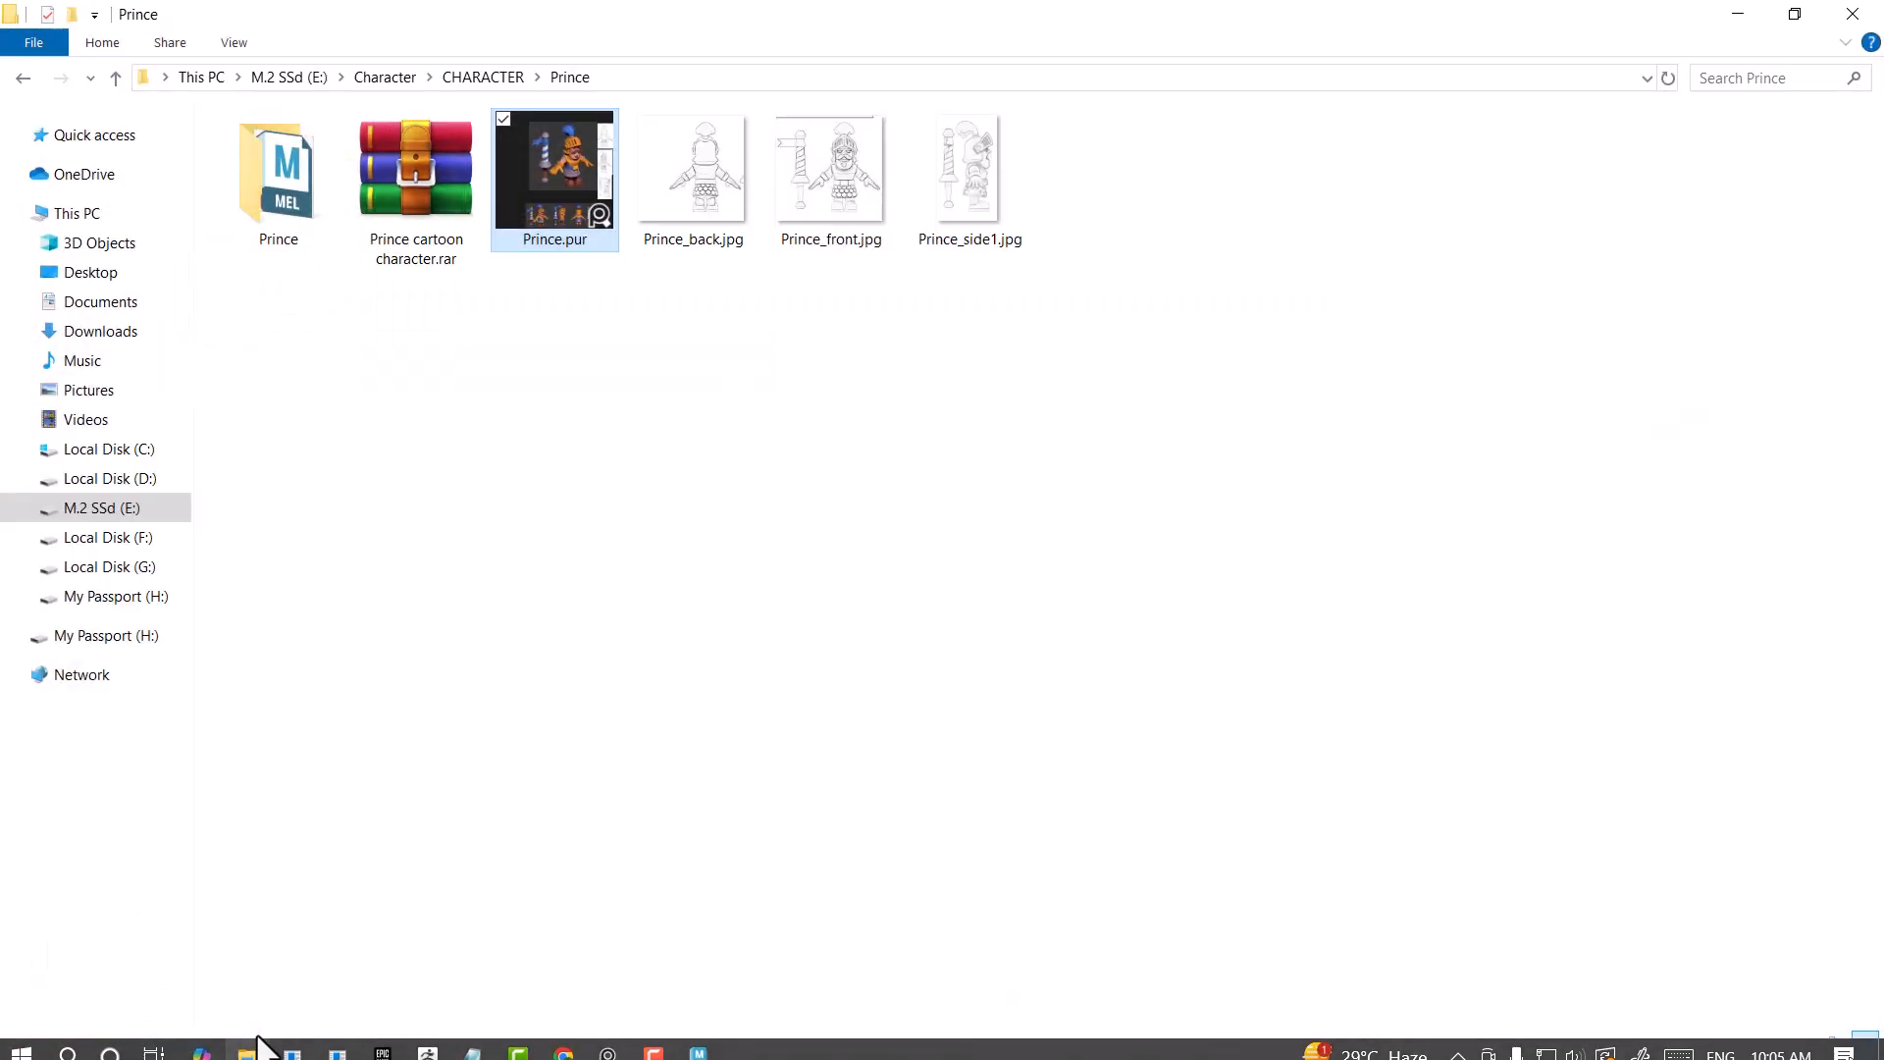
left_click(437, 246)
left_click(308, 200)
double_click(308, 200)
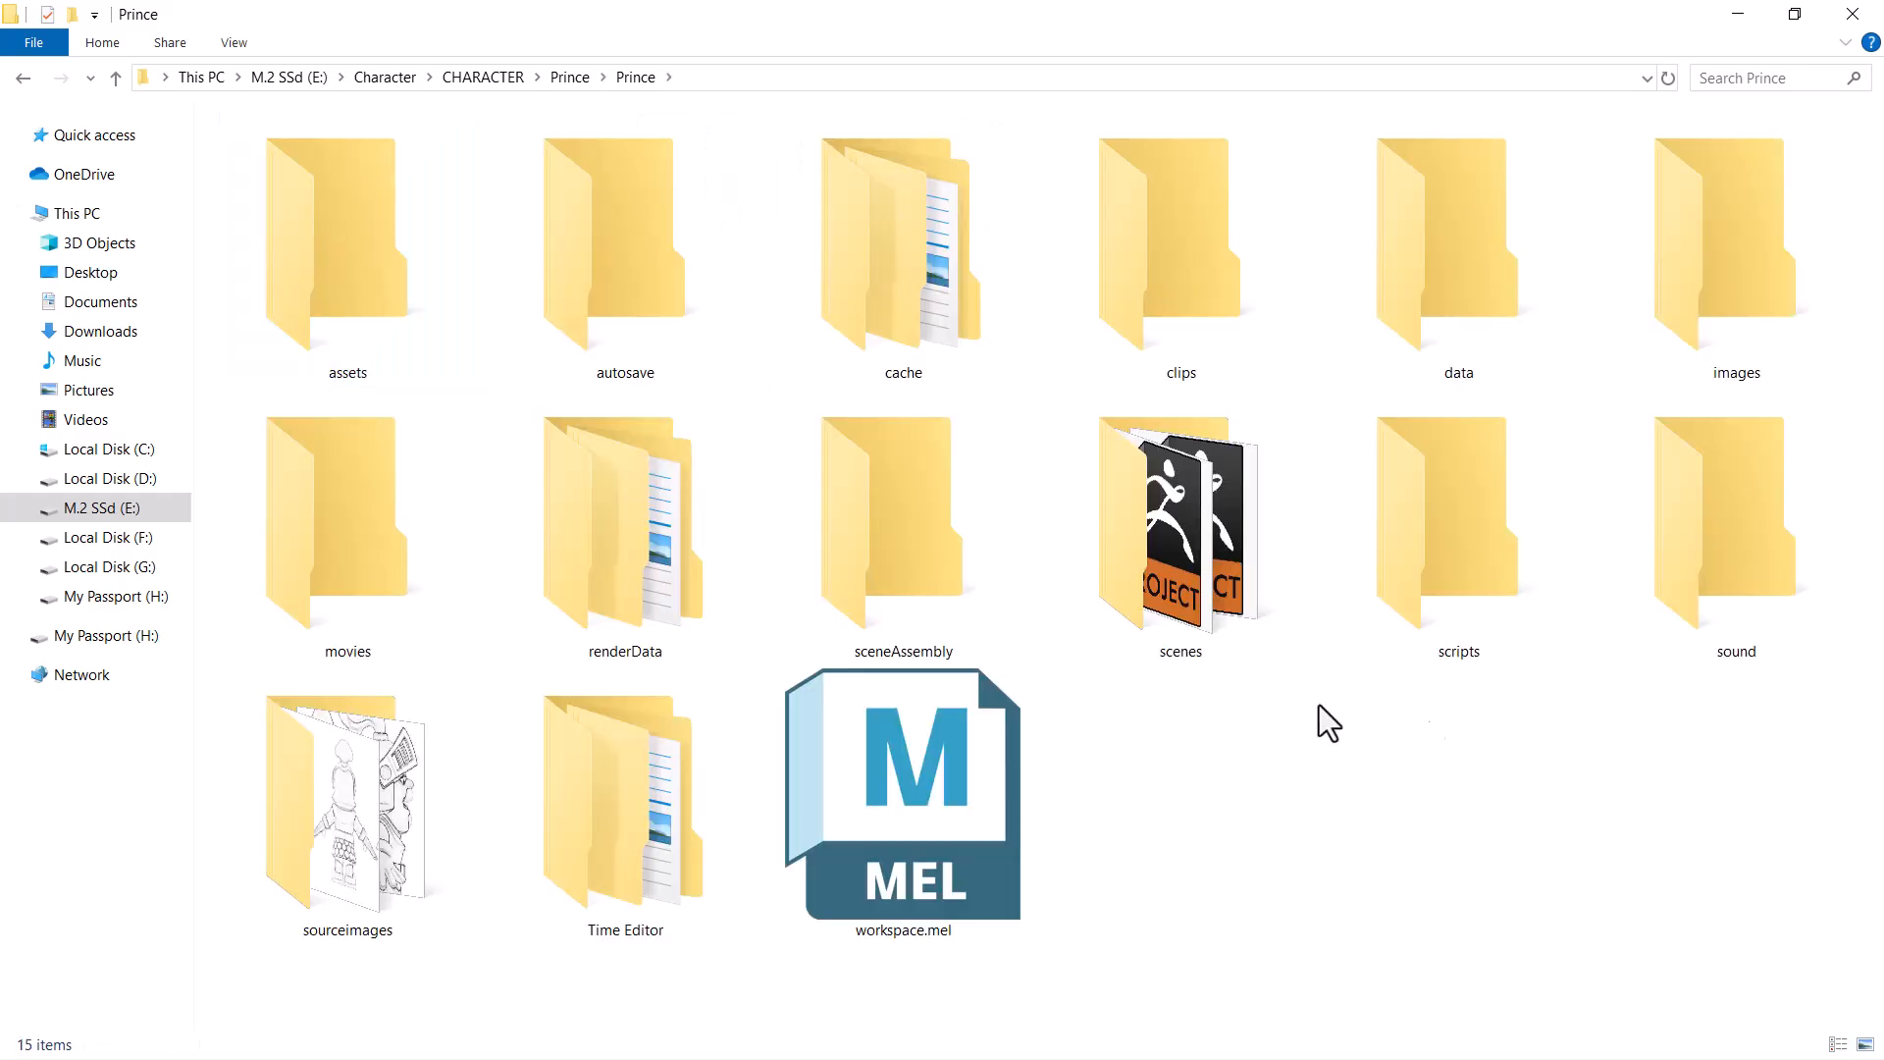
double_click(1129, 550)
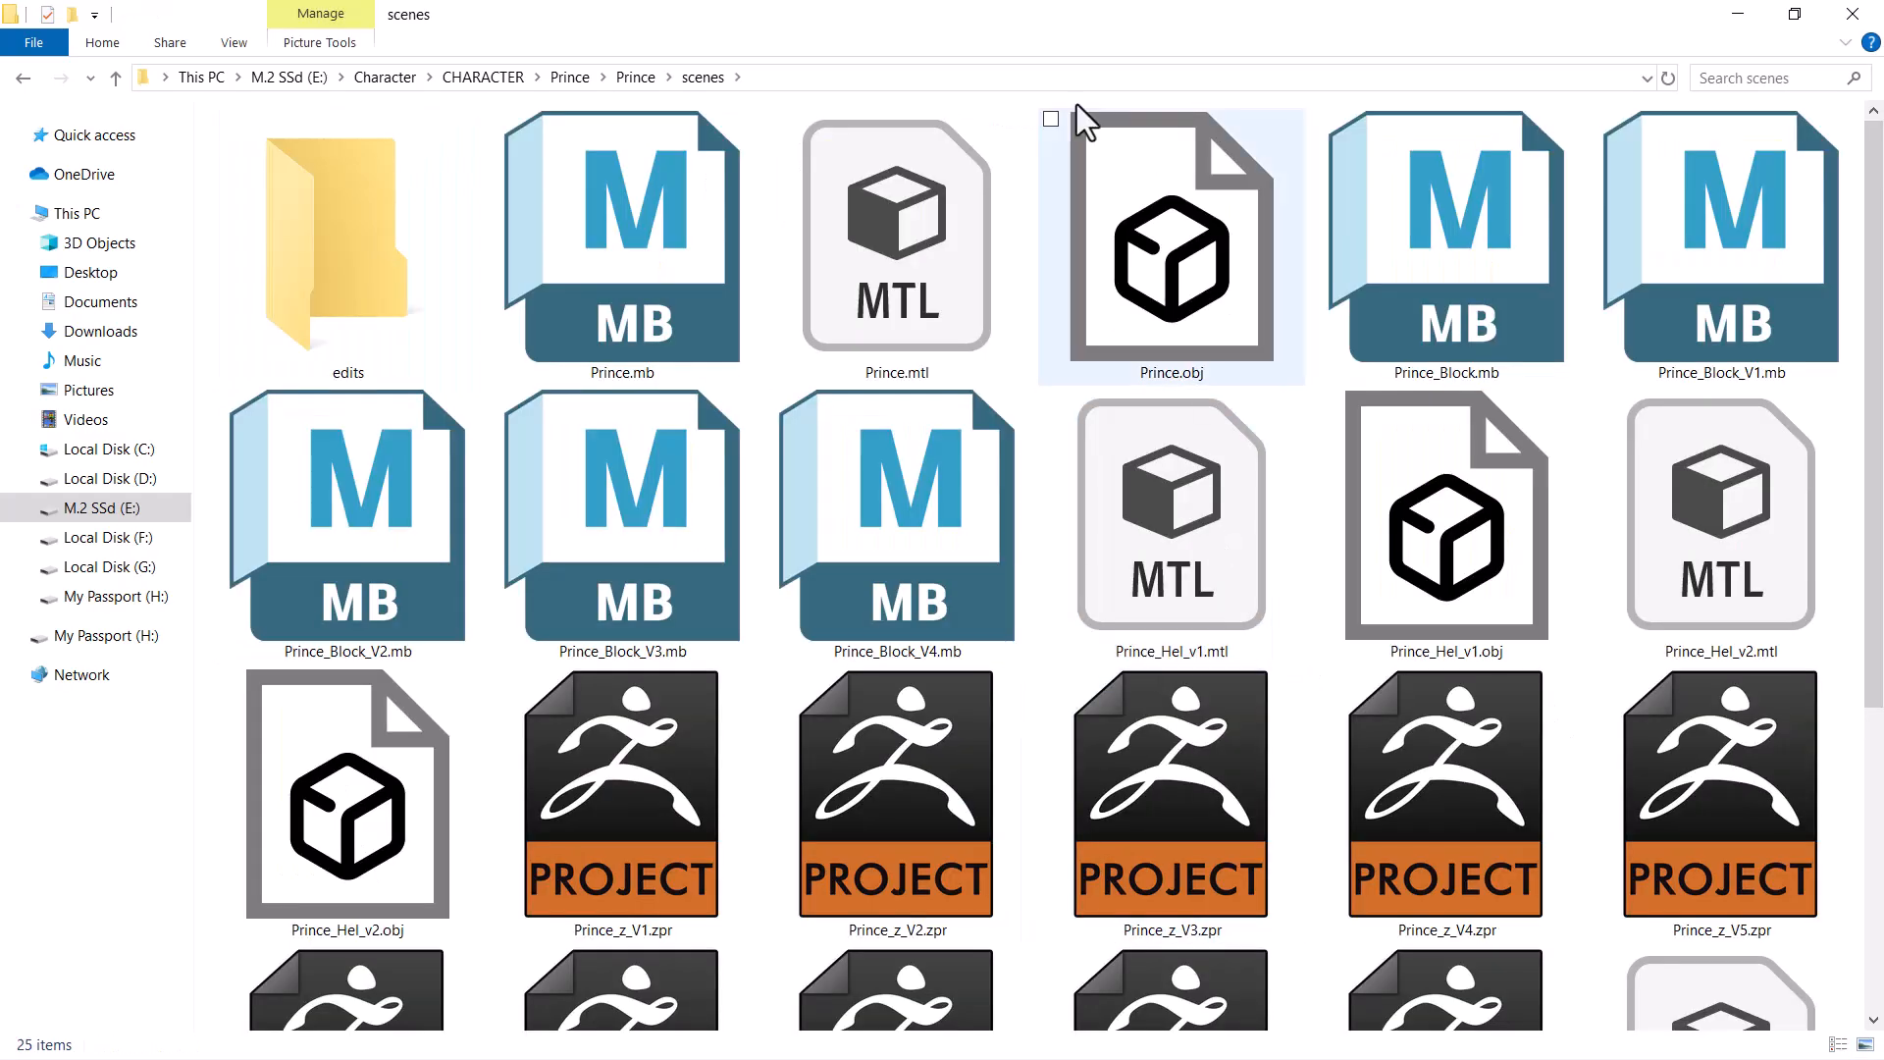
left_click(876, 80)
key("ctrl+c")
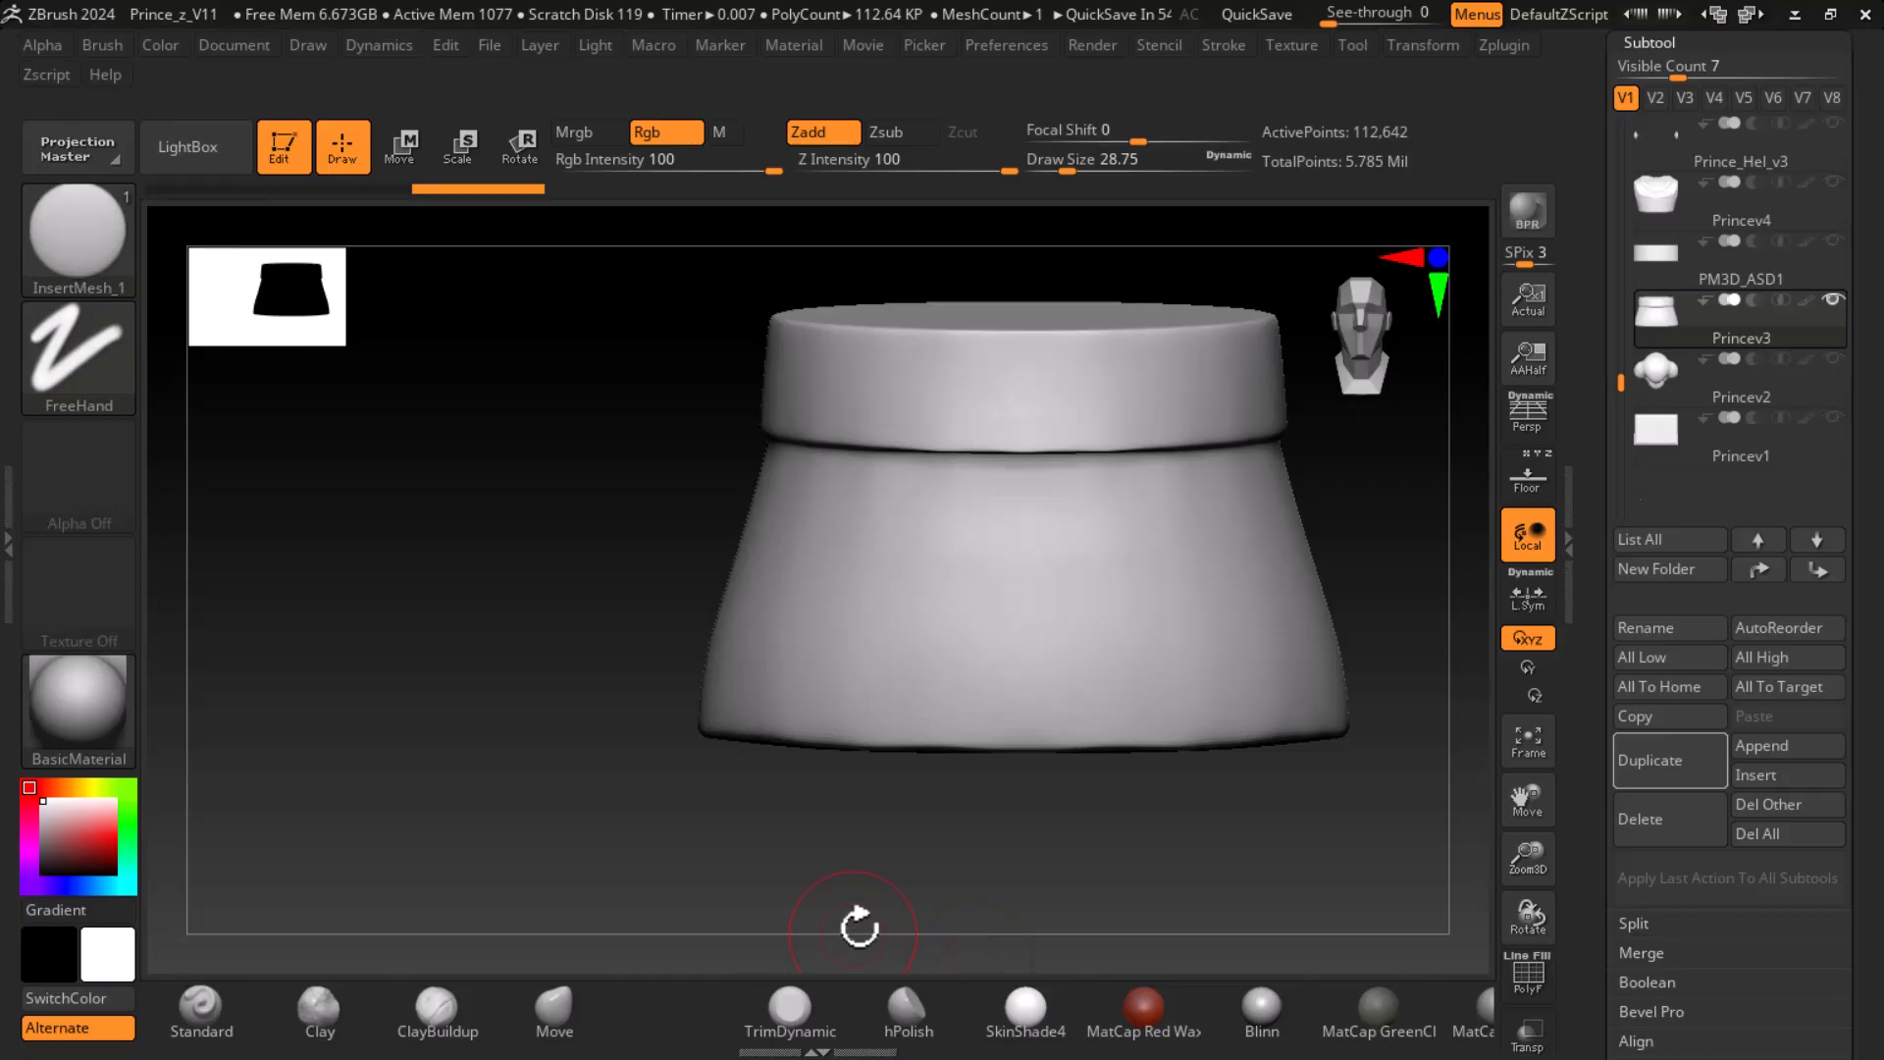
- Switch to Maya and open Prince_Block_V4.mb from the Prince project's scenes folder
key("super")
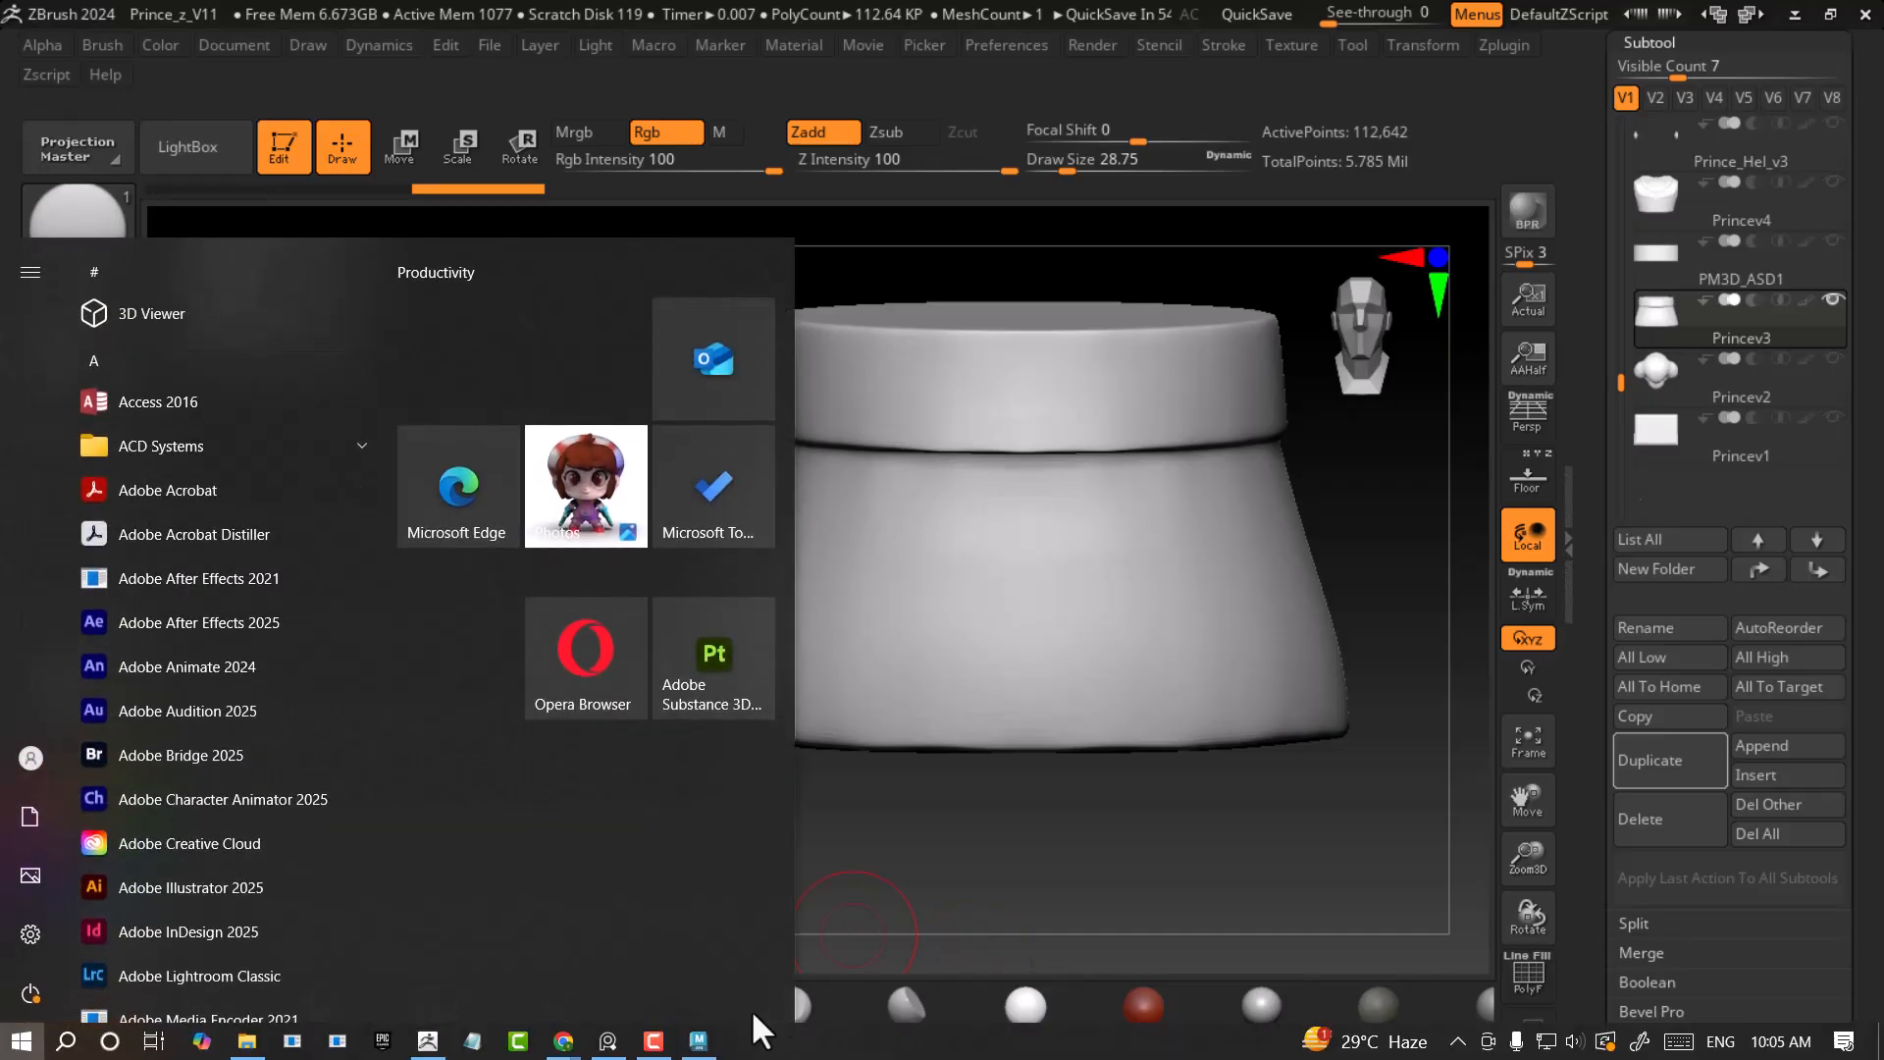
left_click(700, 1040)
left_click(1814, 69)
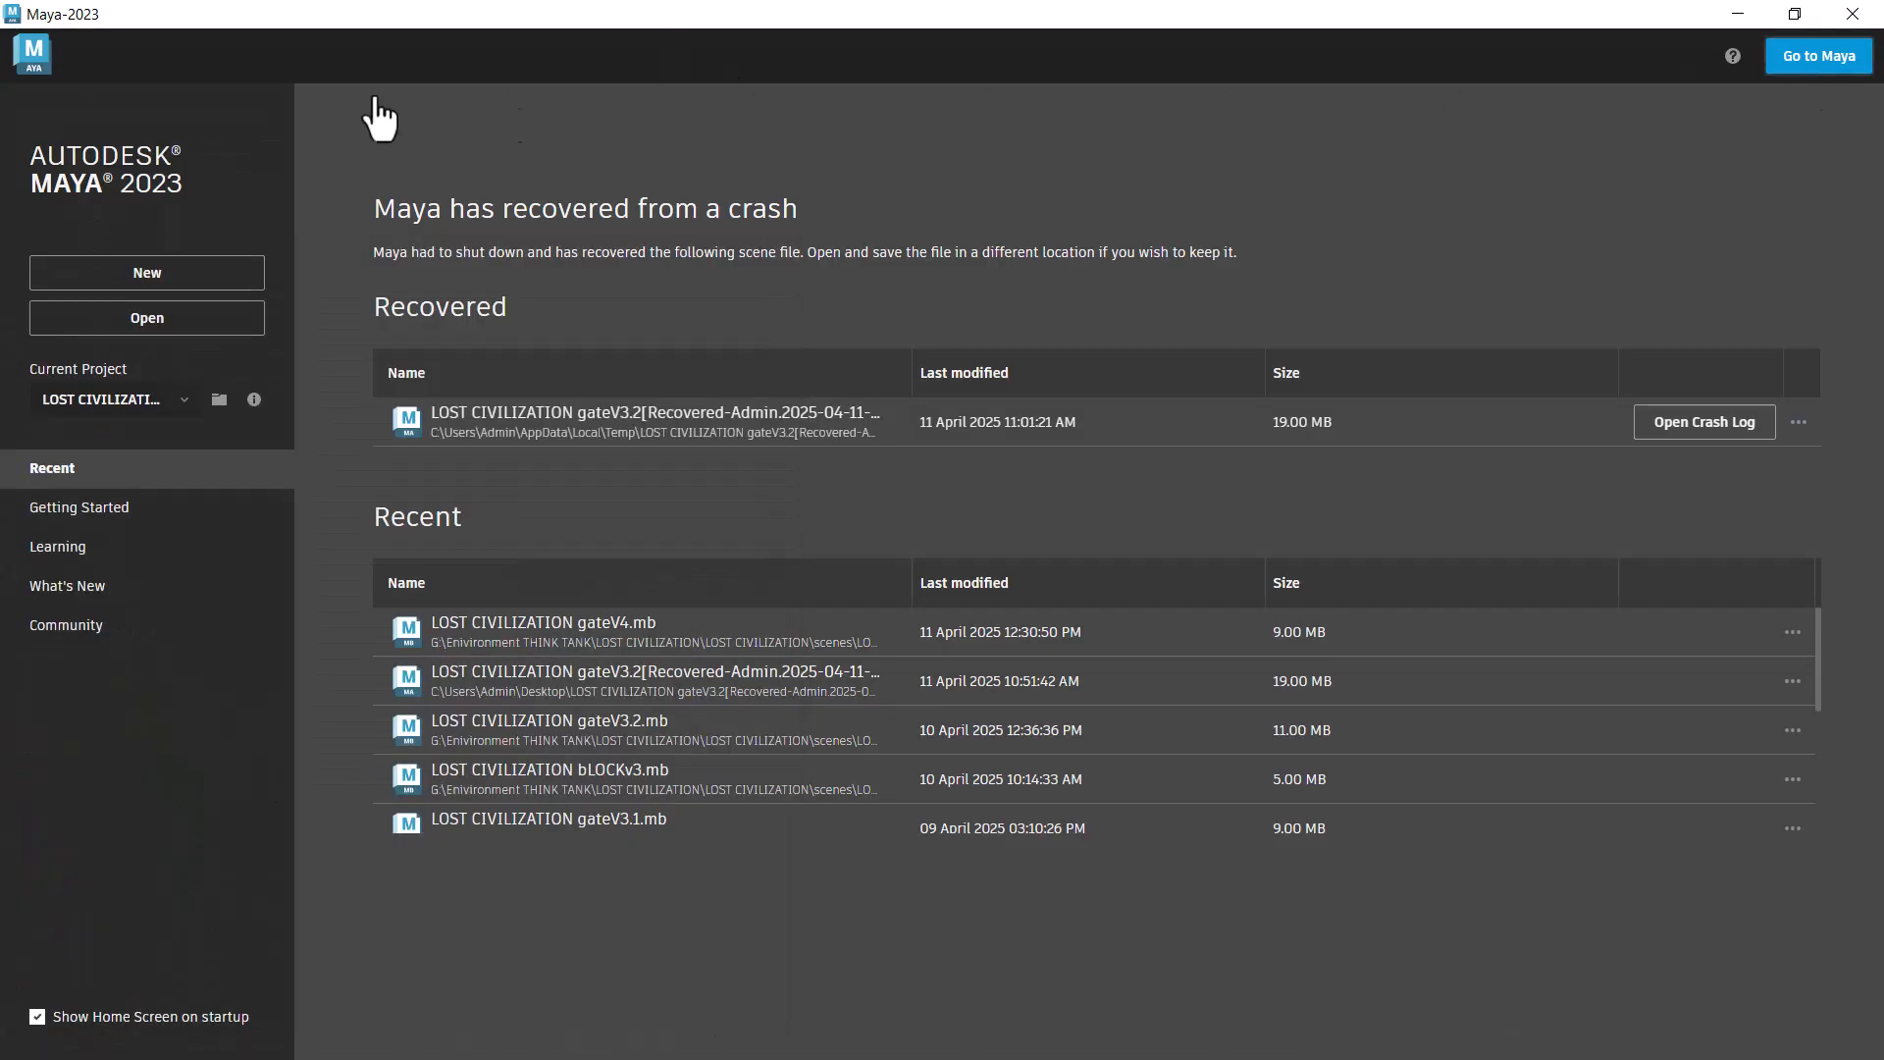
left_click(45, 42)
left_click(91, 101)
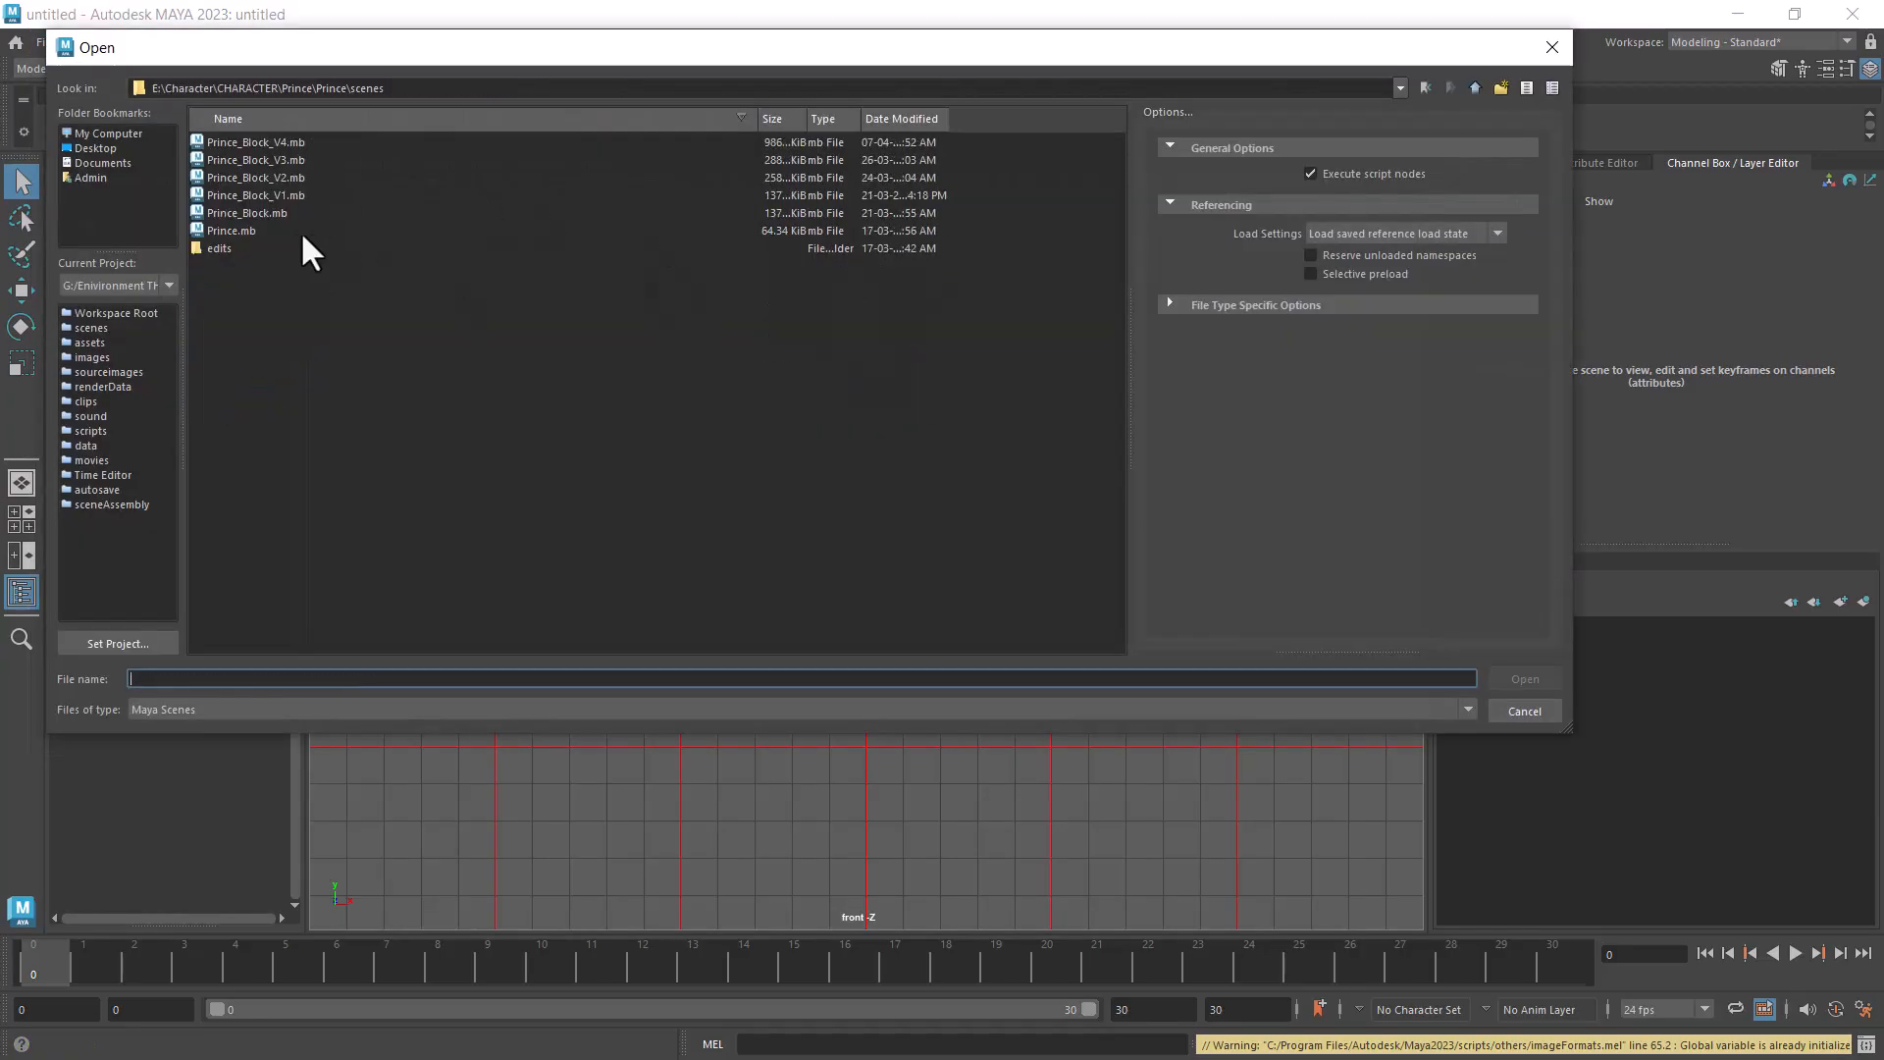
double_click(284, 141)
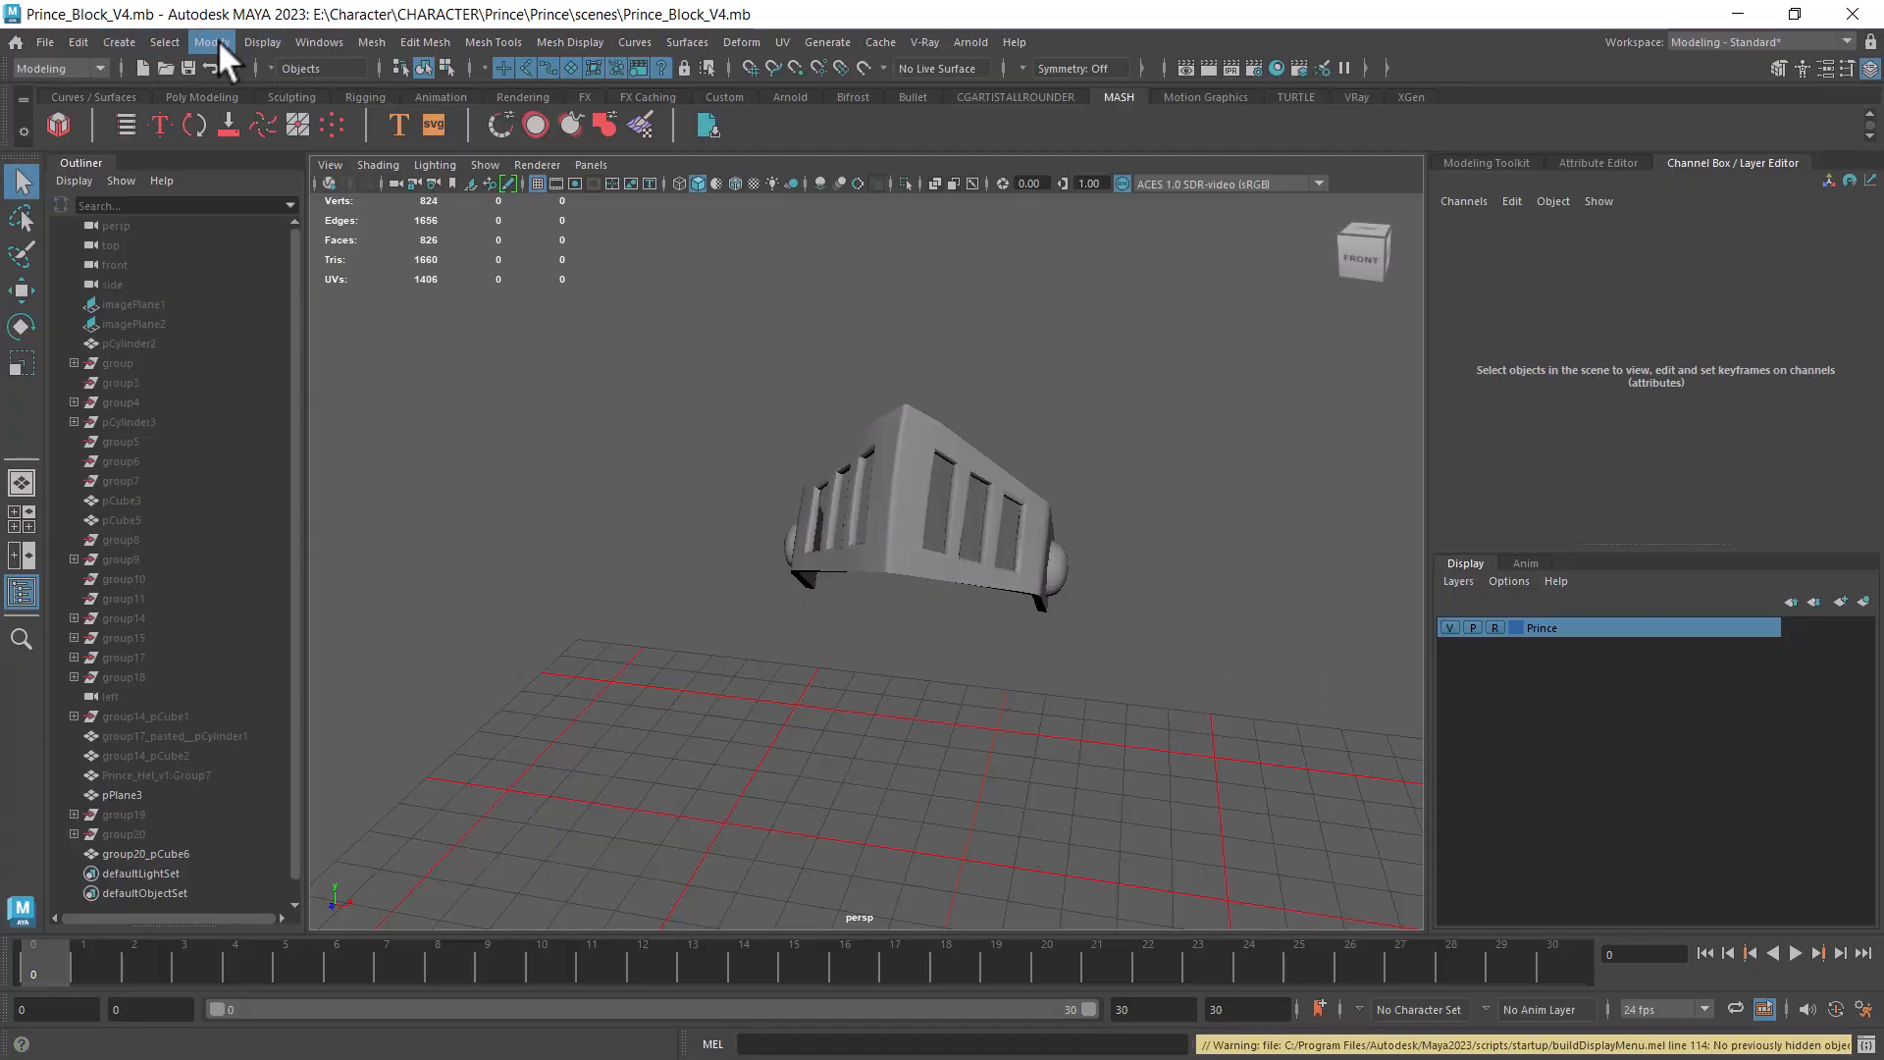
- Show all hidden objects in the Maya scene
left_click(261, 42)
mouse_move(352, 164)
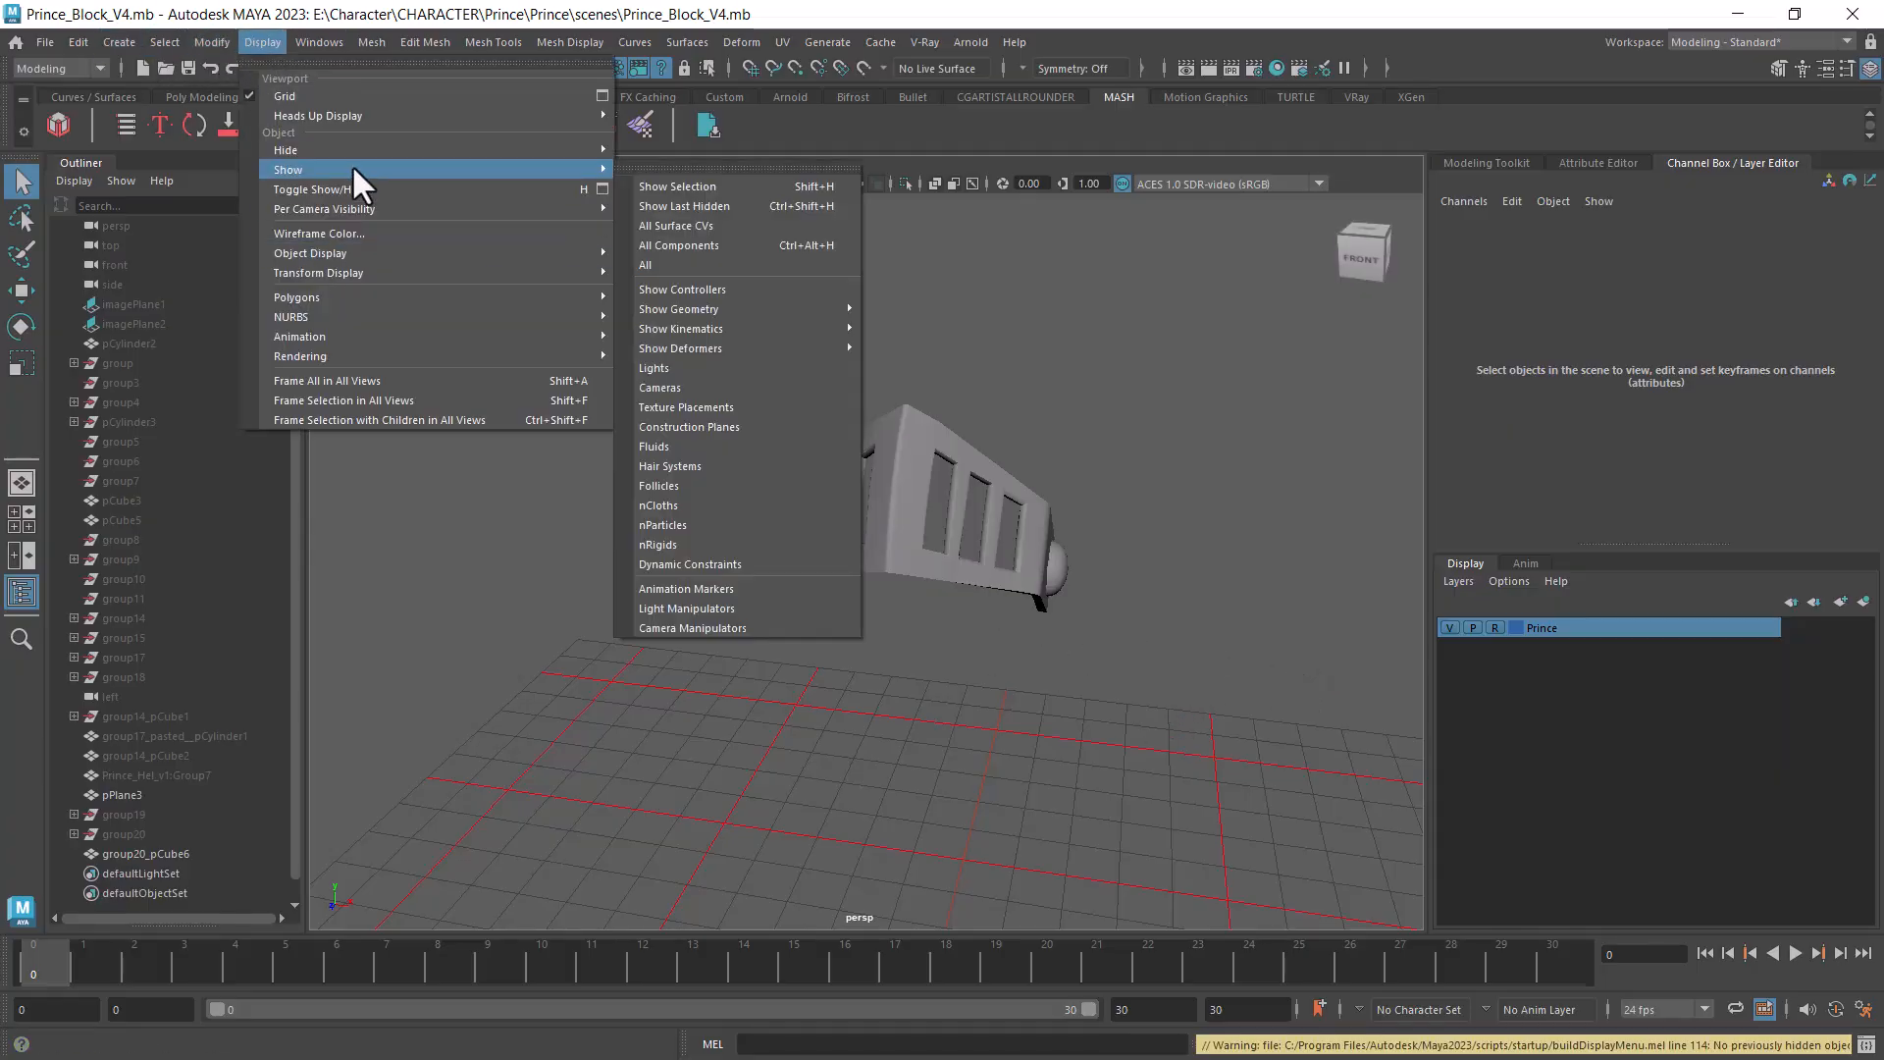
left_click(726, 264)
- Select the low-poly skirt mesh on the character and hide all unselected objects
middle_click_drag(1256, 638, 1222, 285, "alt")
left_click(950, 674)
left_click_drag(1091, 668, 923, 840, "alt")
right_click_drag(922, 839, 1040, 847, "alt")
left_click_drag(1111, 679, 946, 652, "alt")
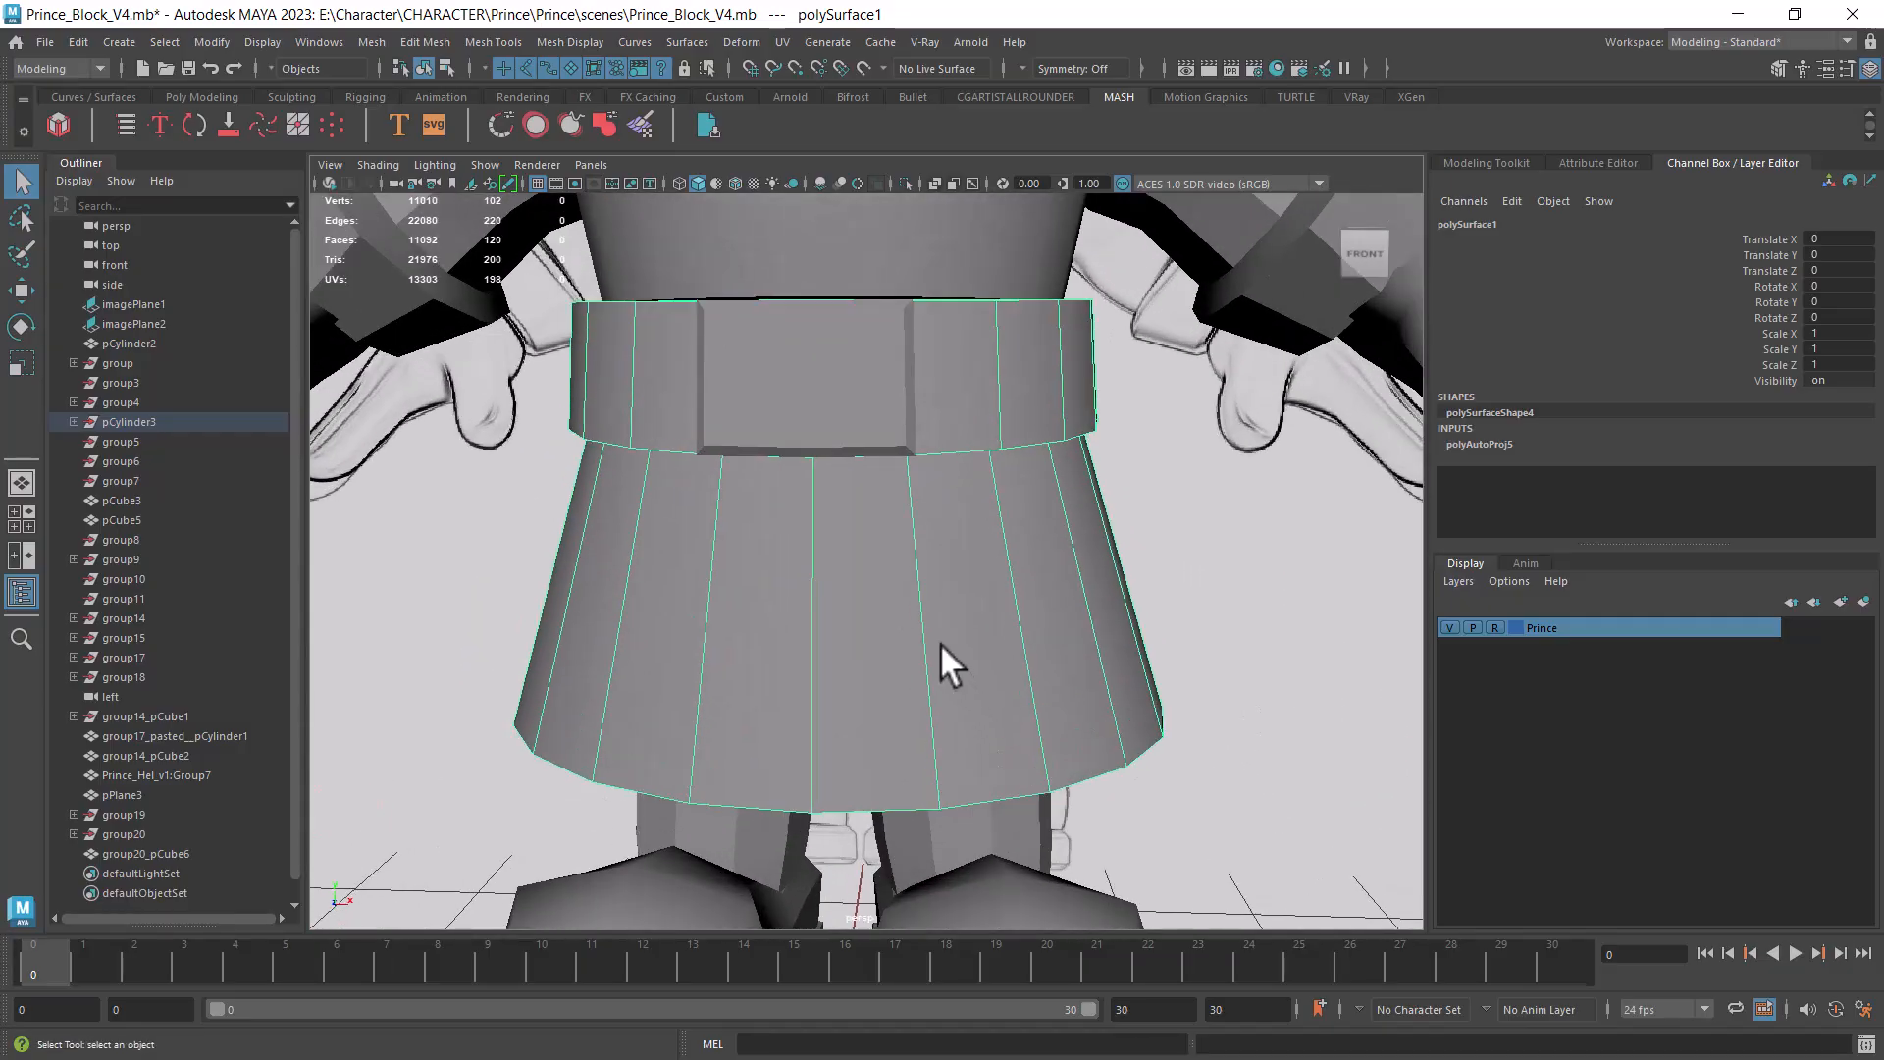
key("alt+h")
right_click_drag(974, 675, 1134, 626, "alt")
- Export the selected skirt as an OBJ named Prince_s into E:\Character\CHARACTER\Prince\Prince\scenes
left_click(46, 41)
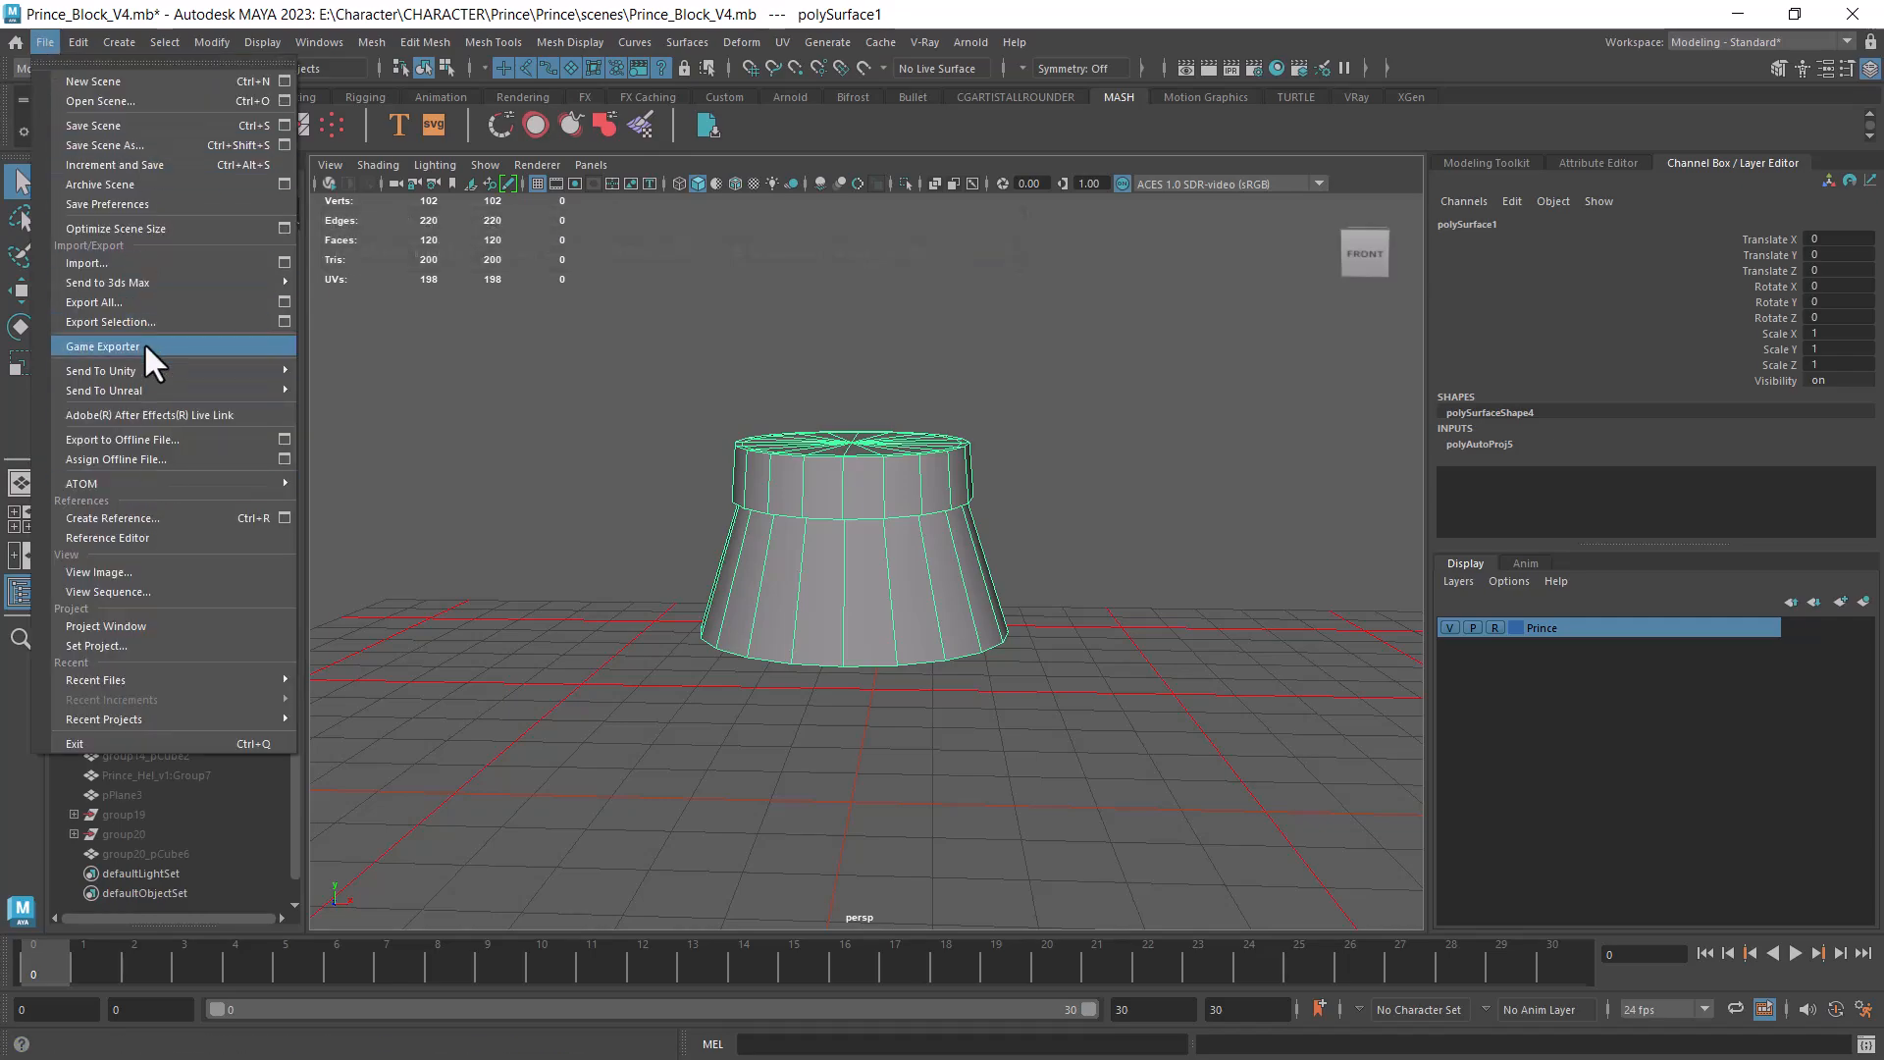
left_click(142, 320)
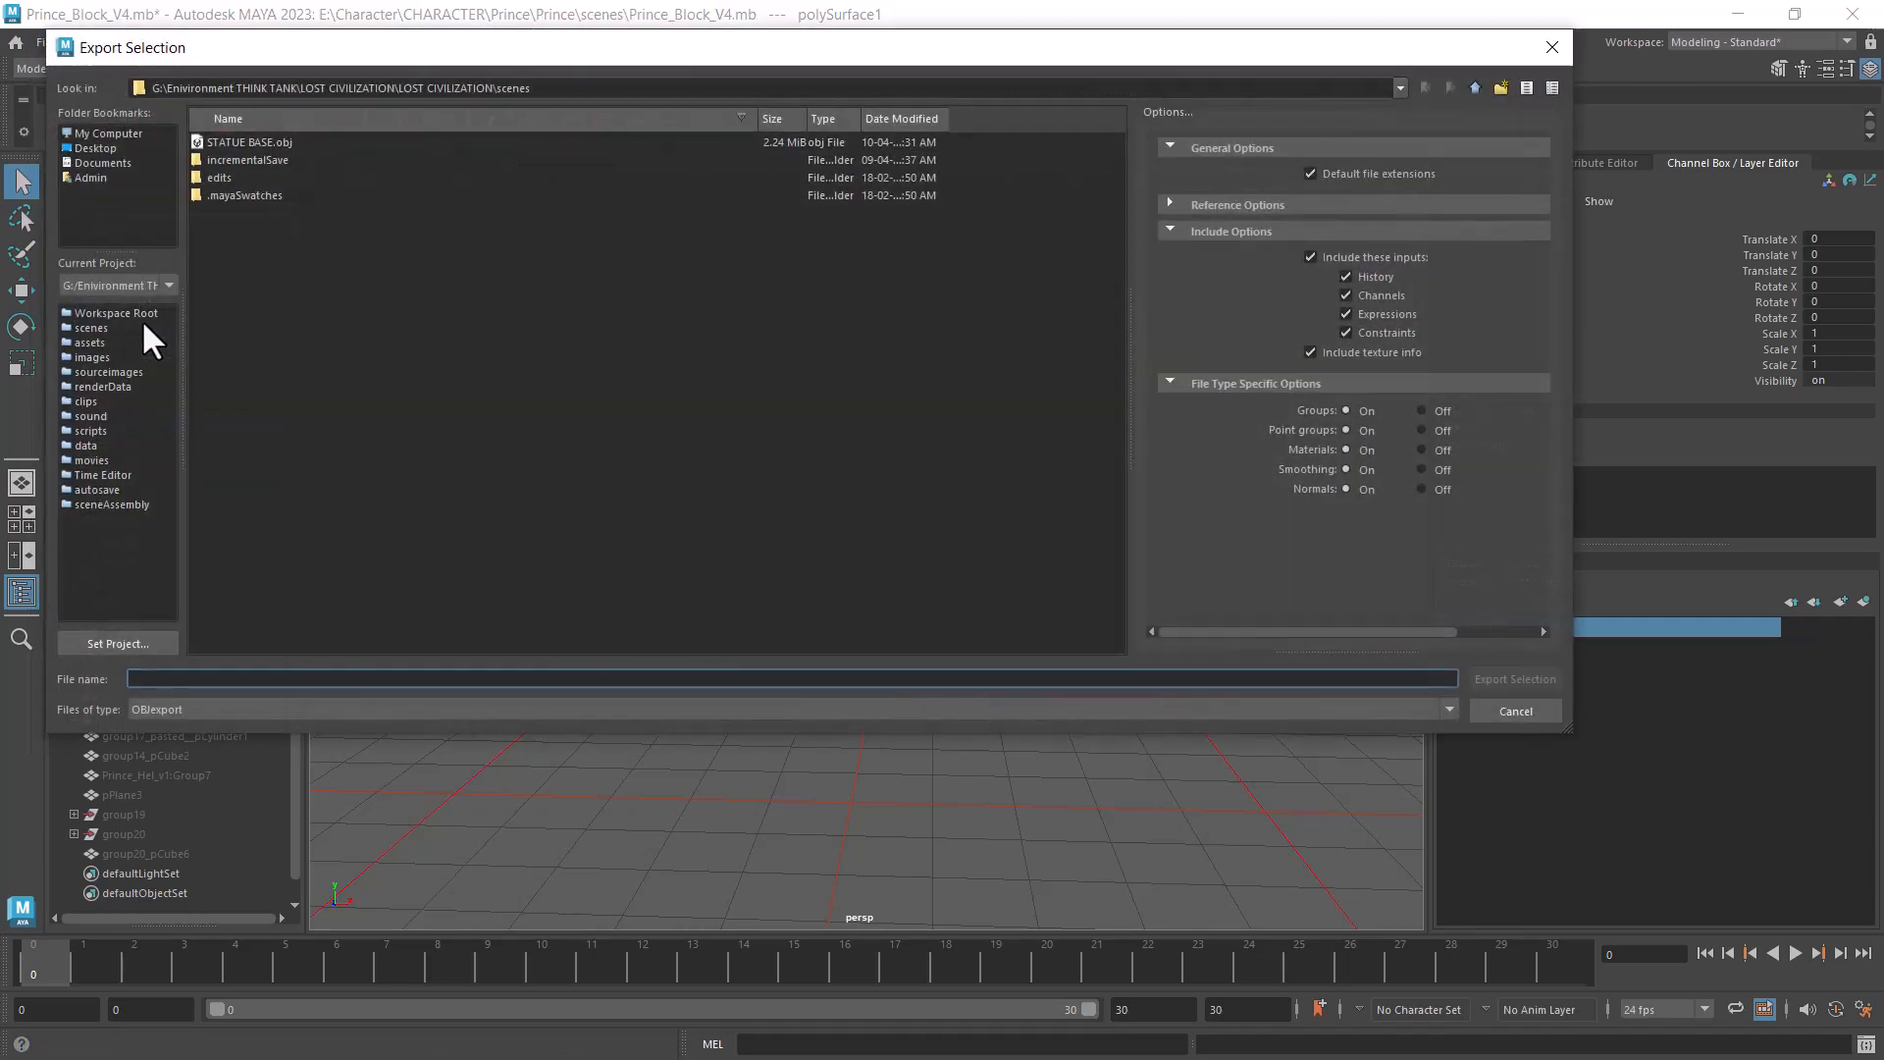
key("ctrl+v")
key("Return")
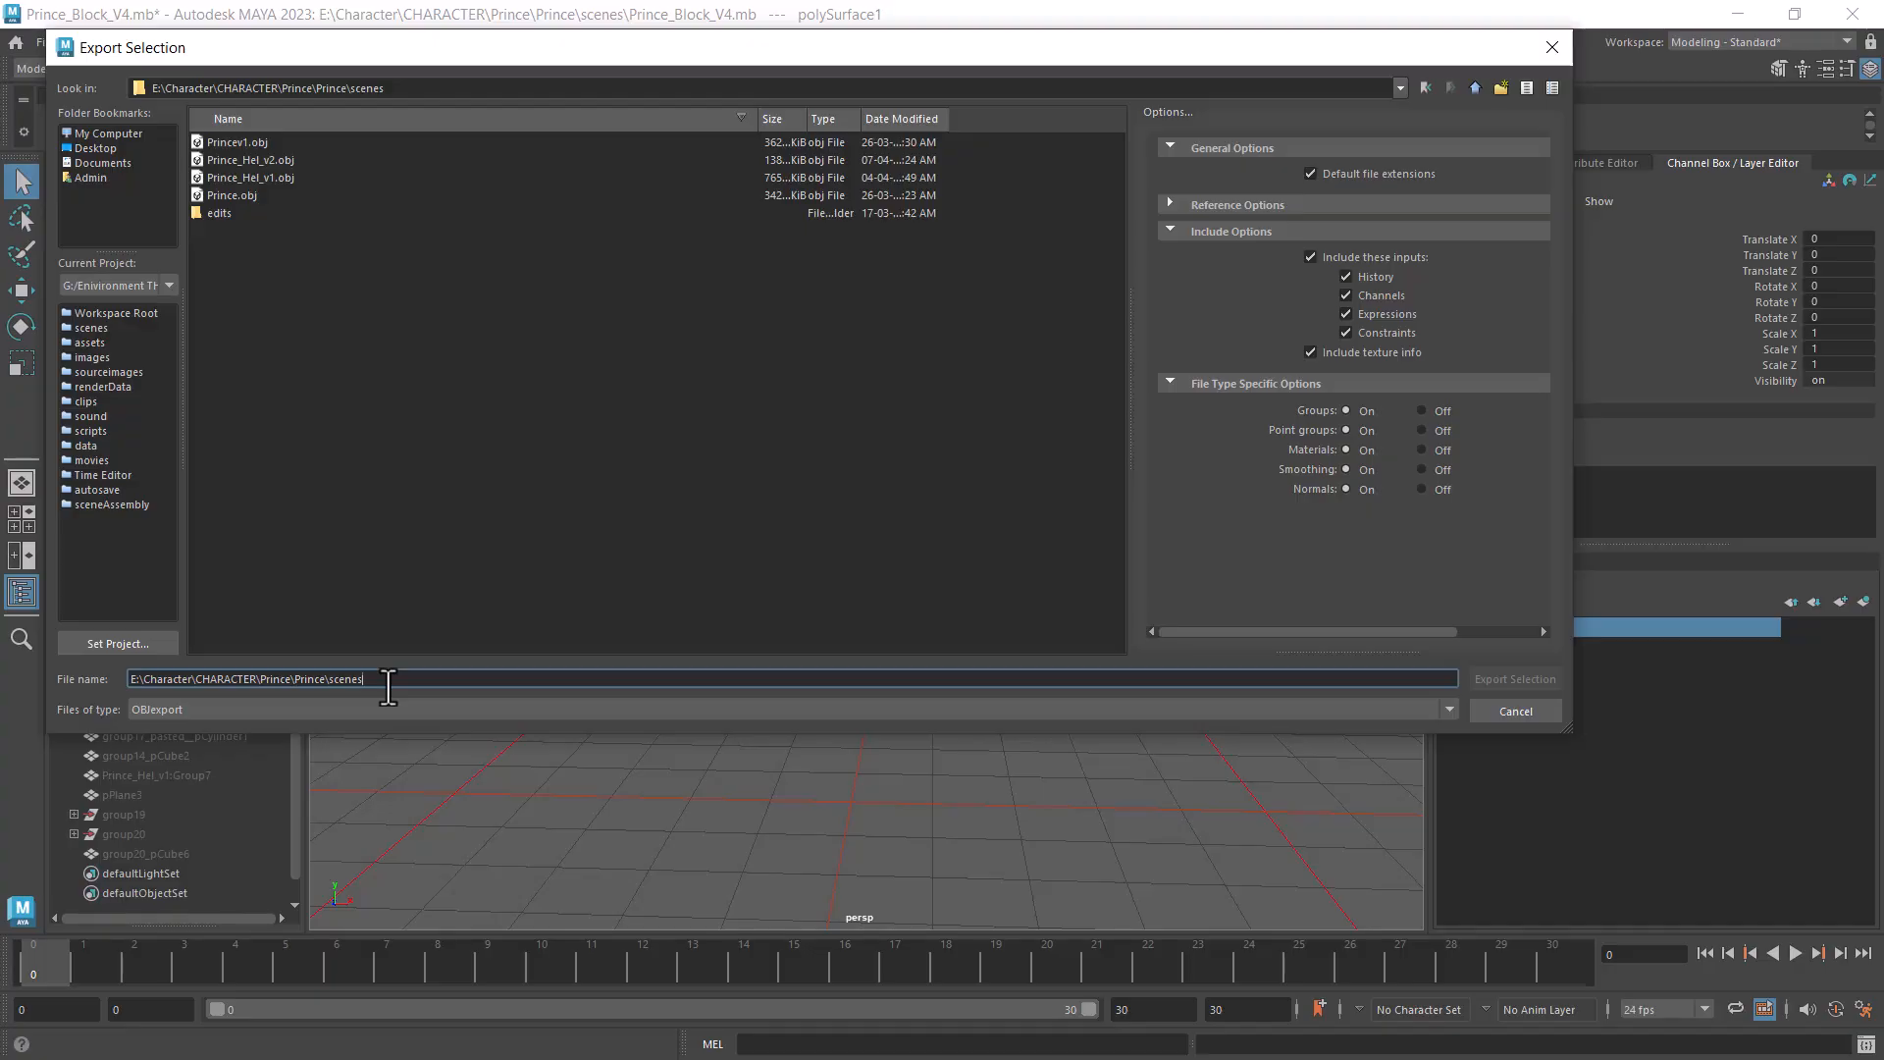
left_click_drag(389, 687, 3, 670)
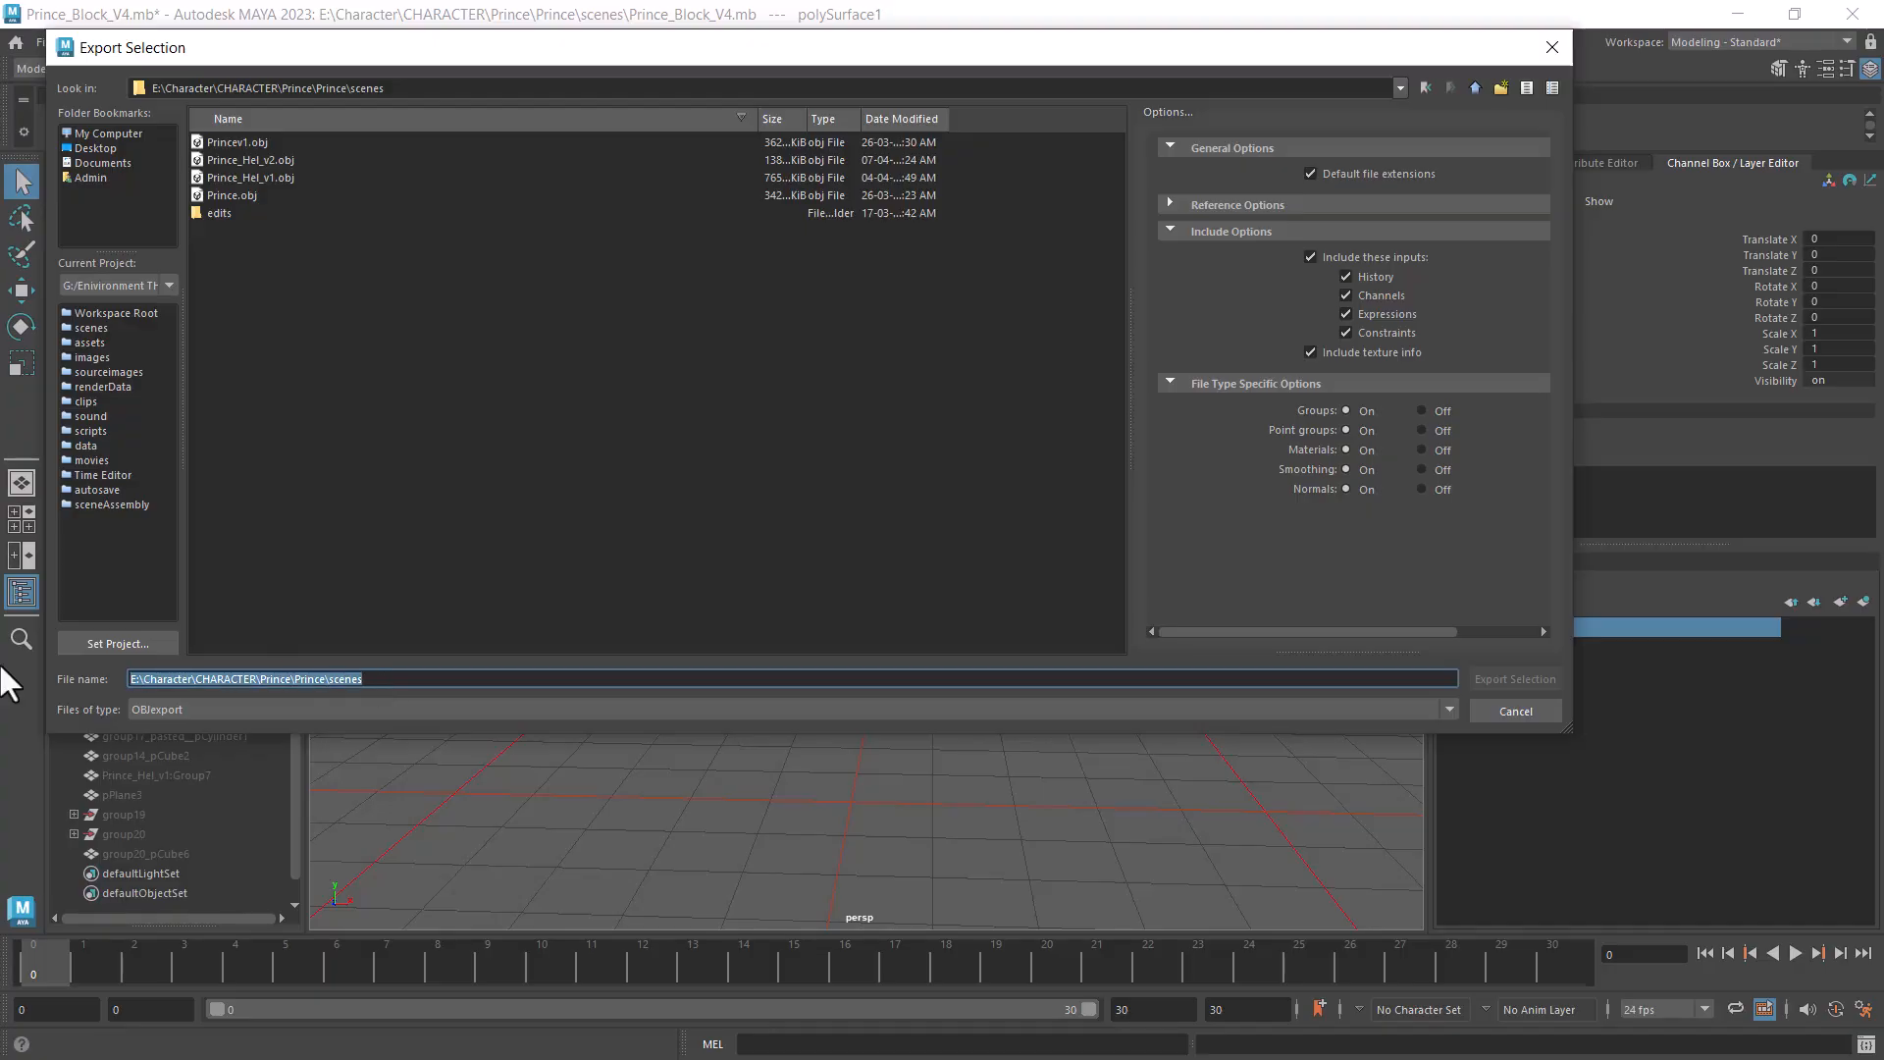
type("Prince_s")
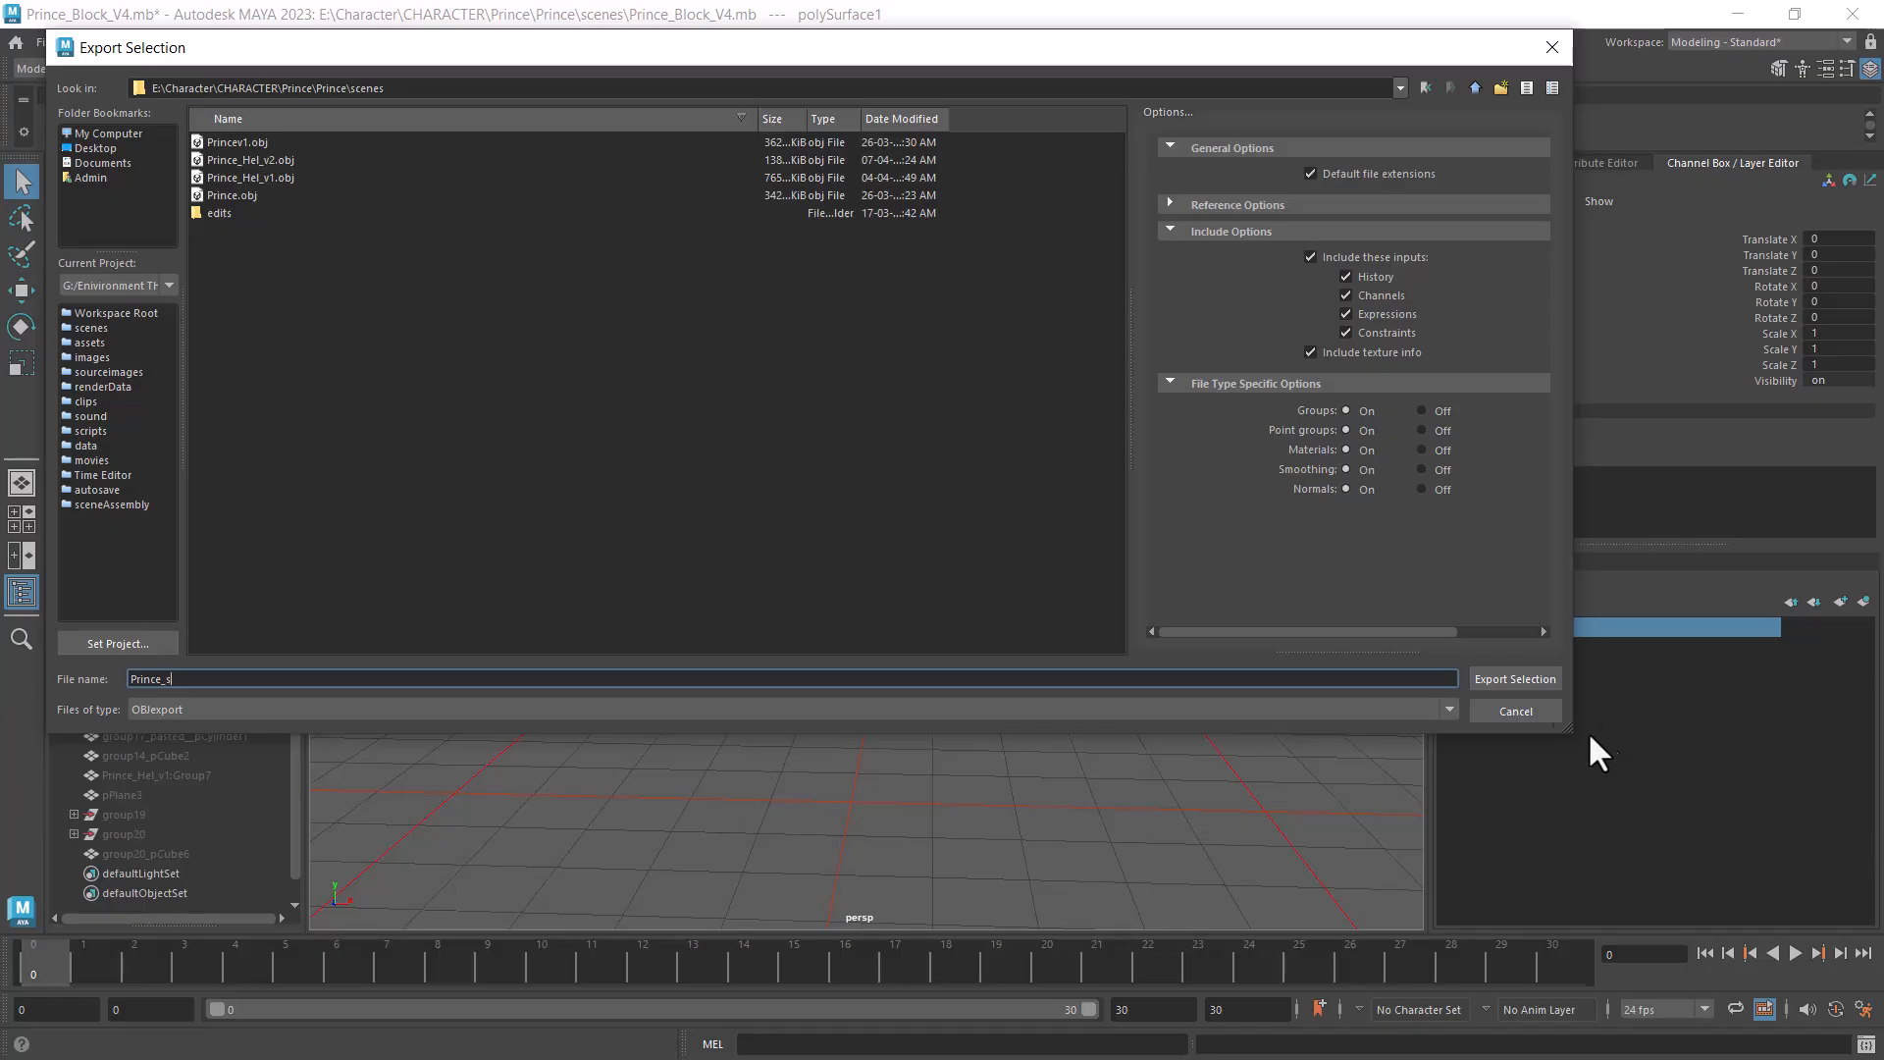
left_click(1514, 679)
- Switch back to ZBrush, import Prince_s.obj as a new PolyMesh3D tool and display its polyframe
key("super")
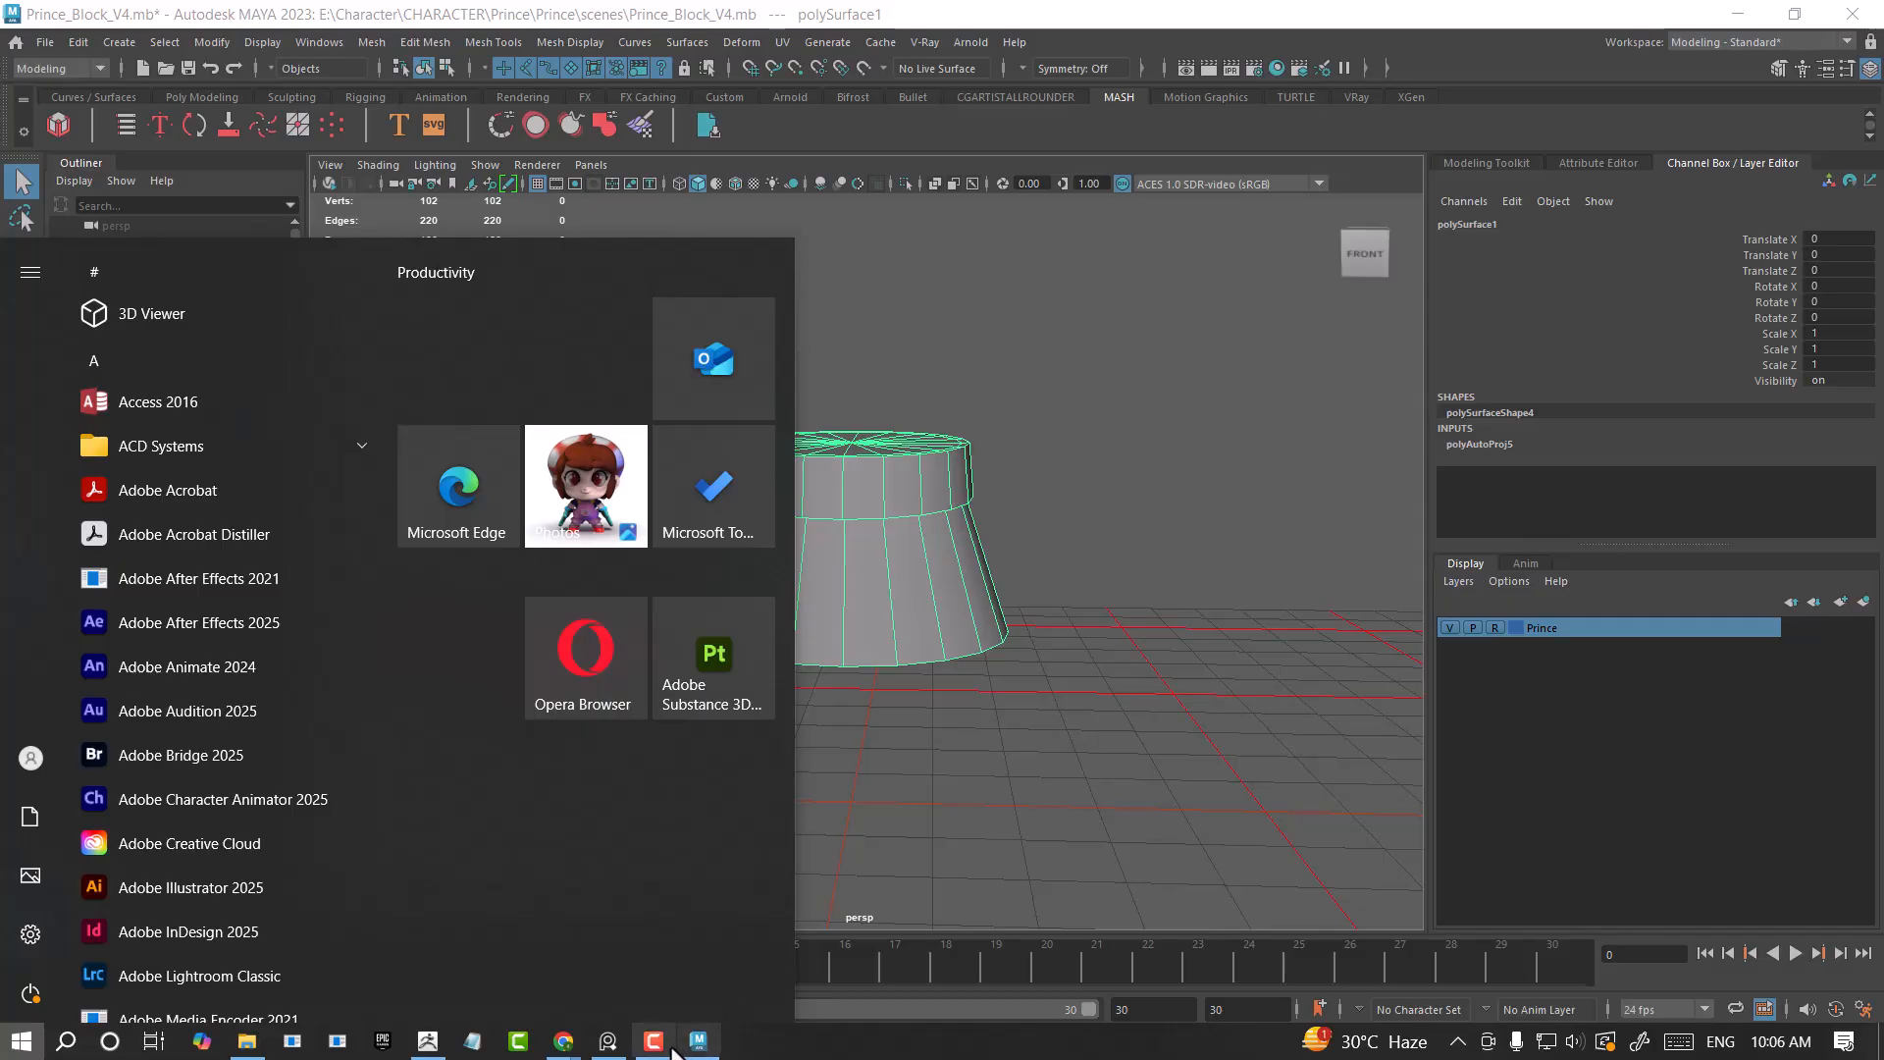
left_click(470, 1040)
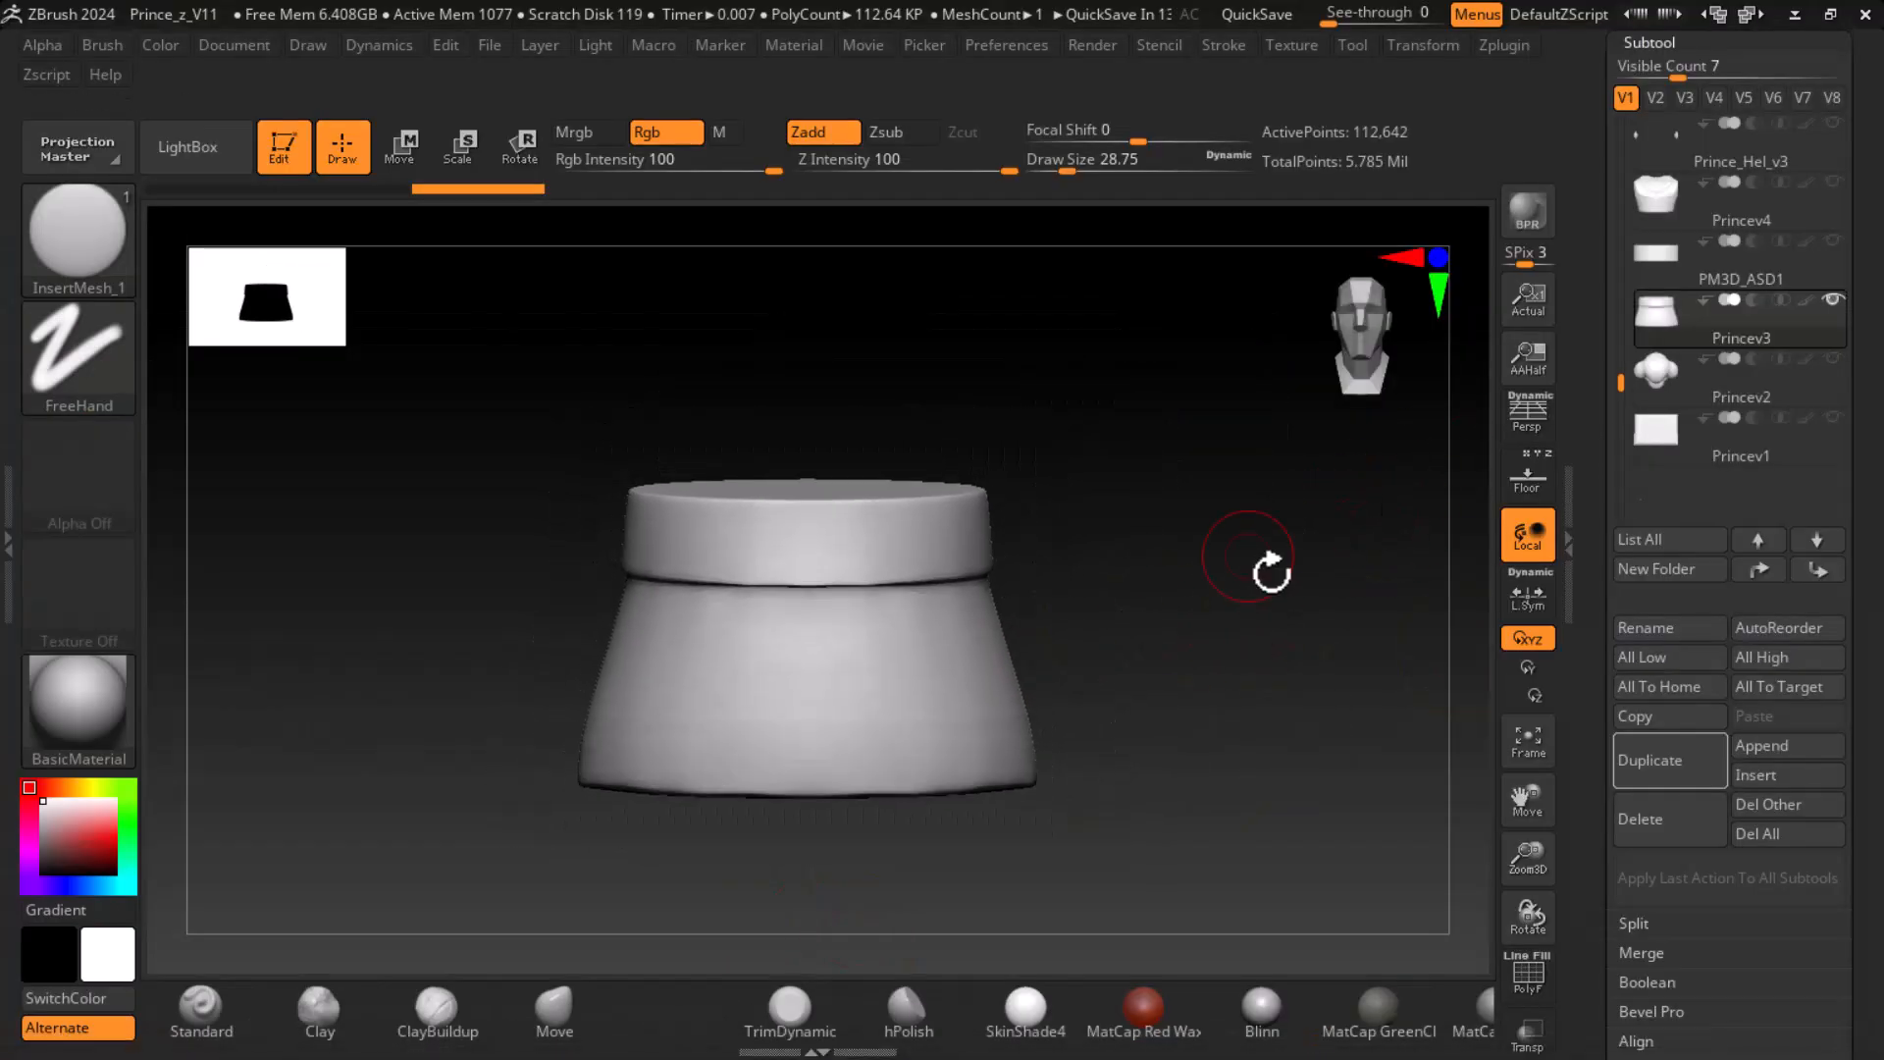
left_click_drag(1601, 420, 1616, 620)
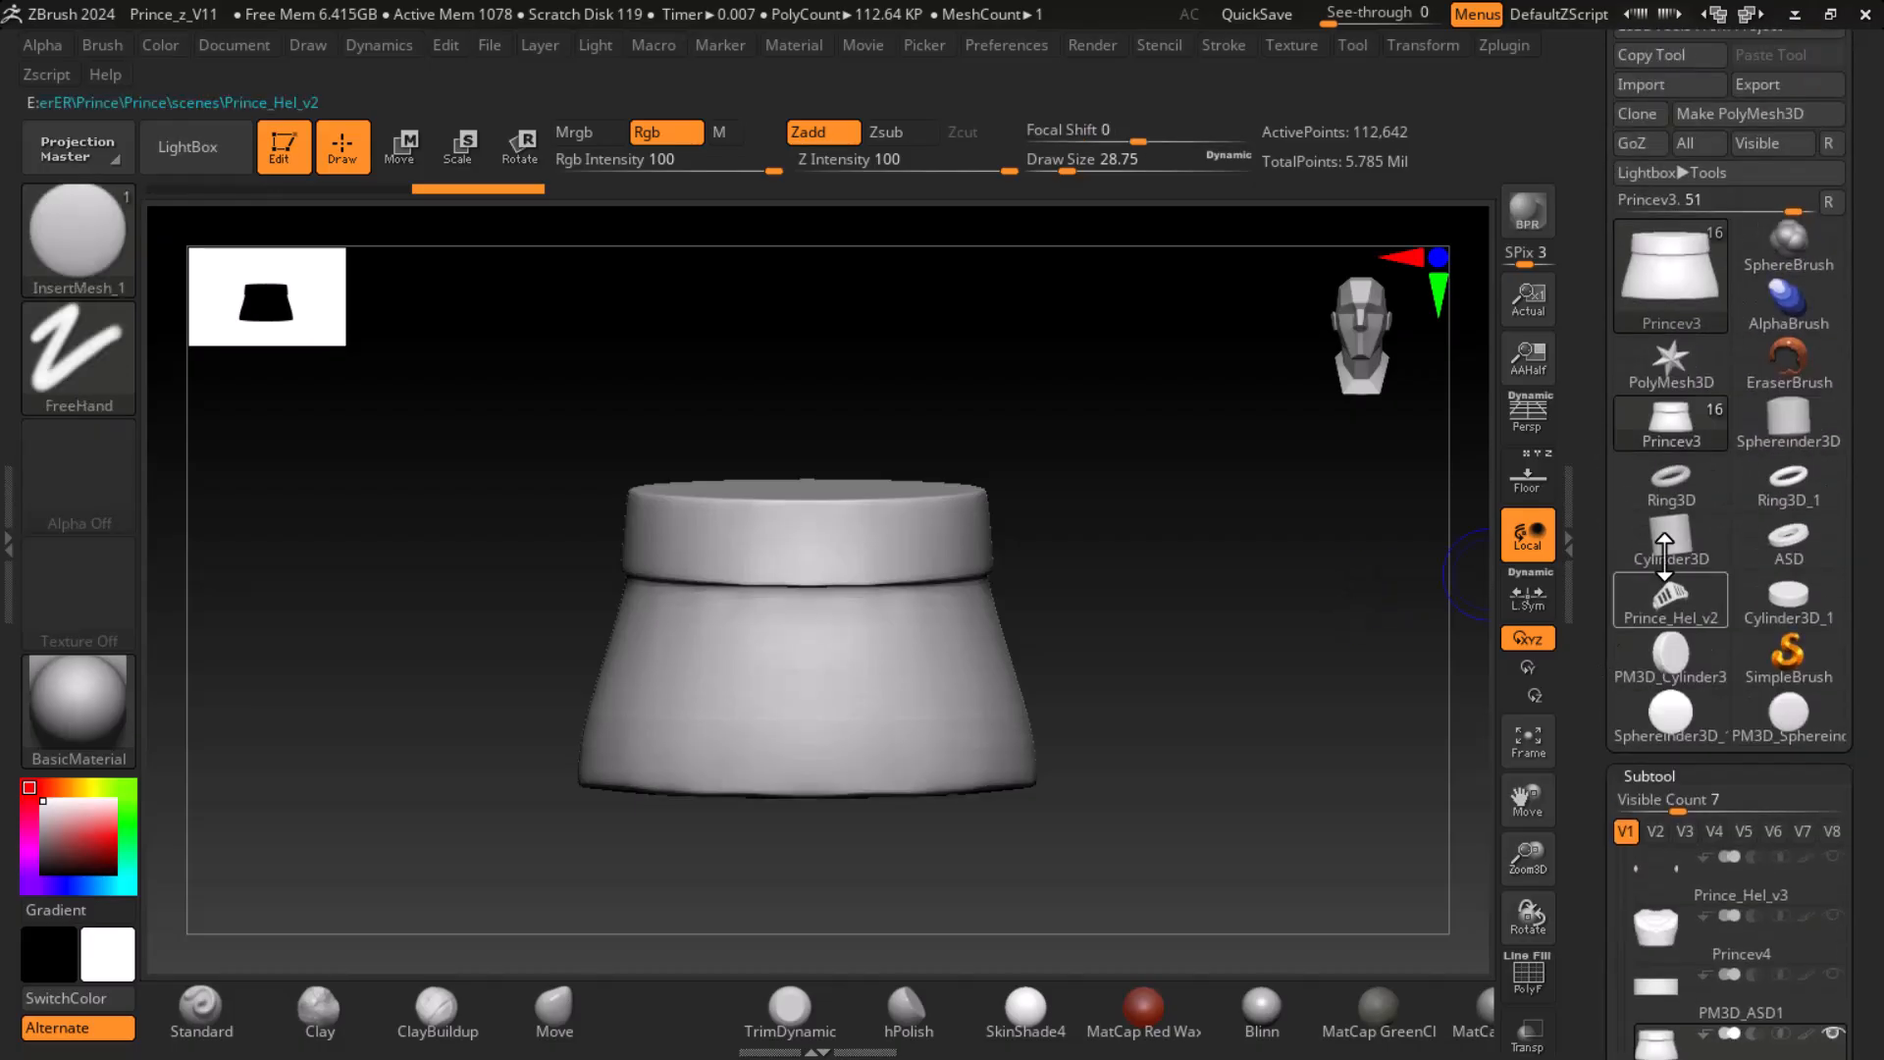
left_click(1787, 483)
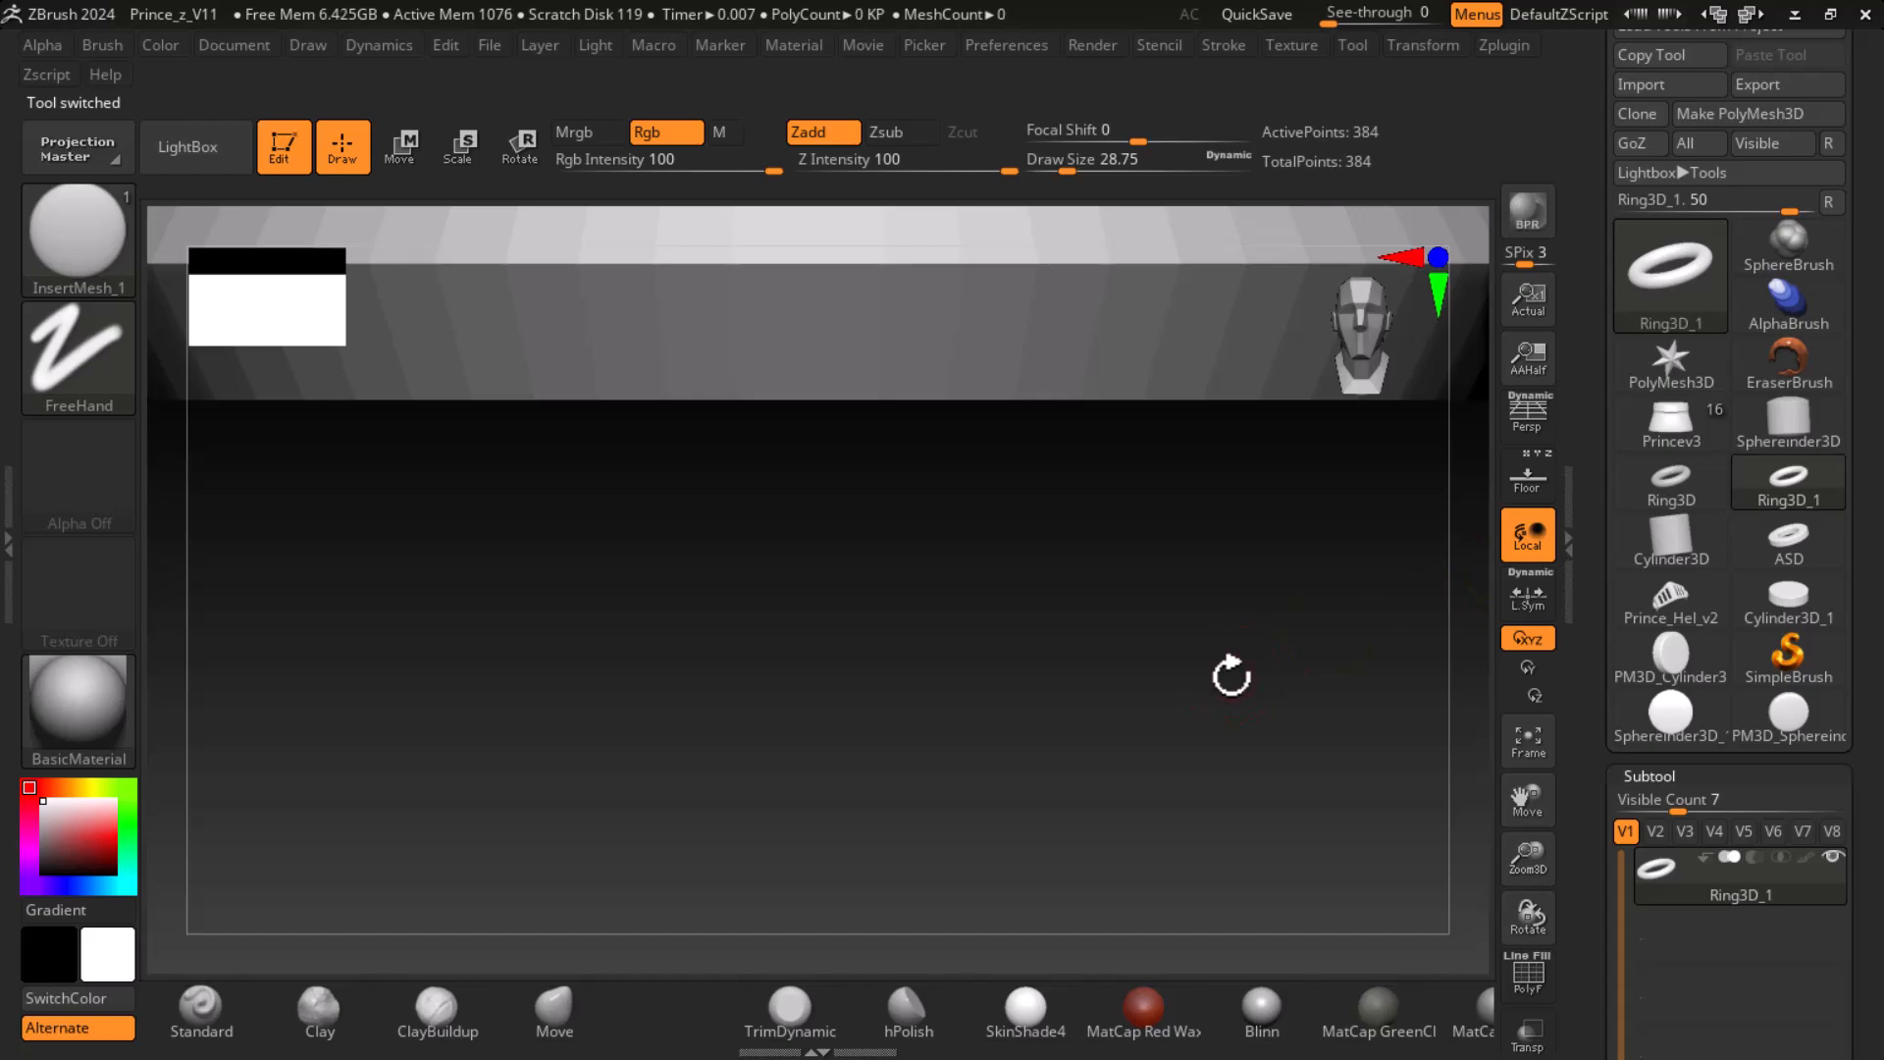
left_click(1668, 85)
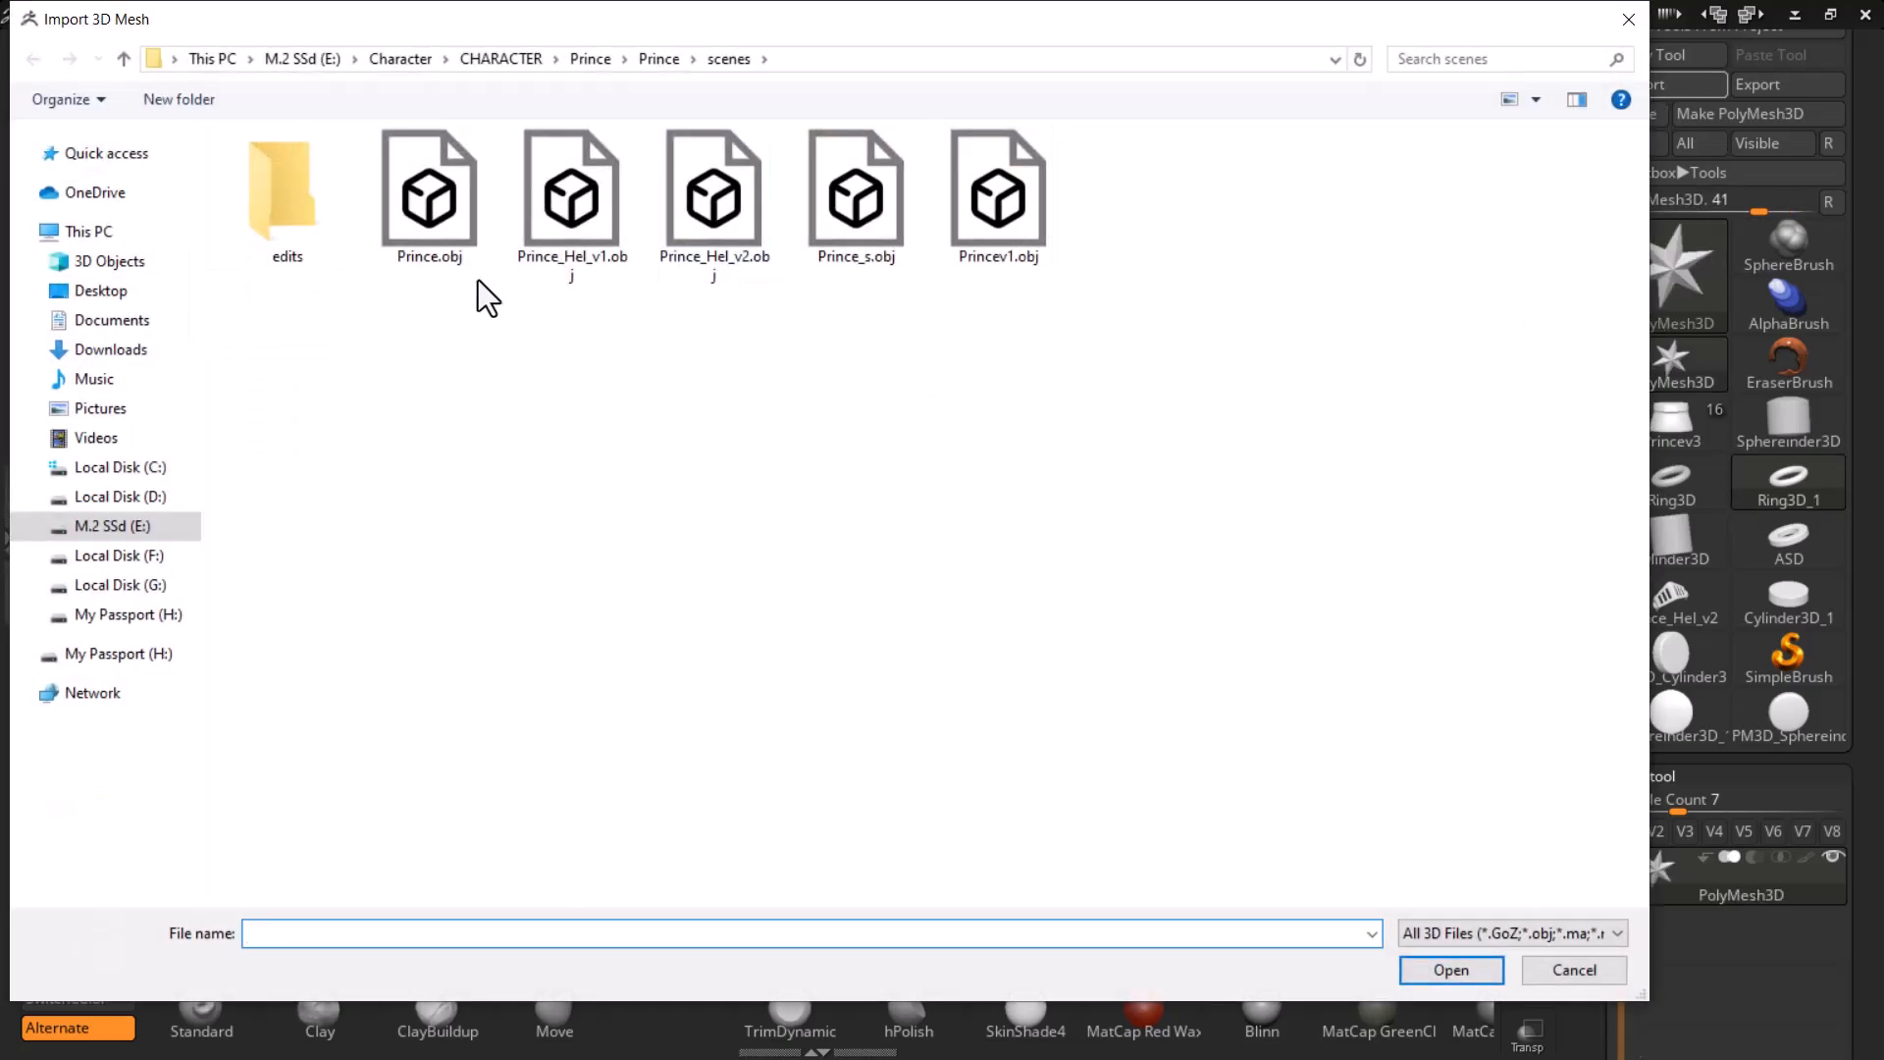
double_click(835, 234)
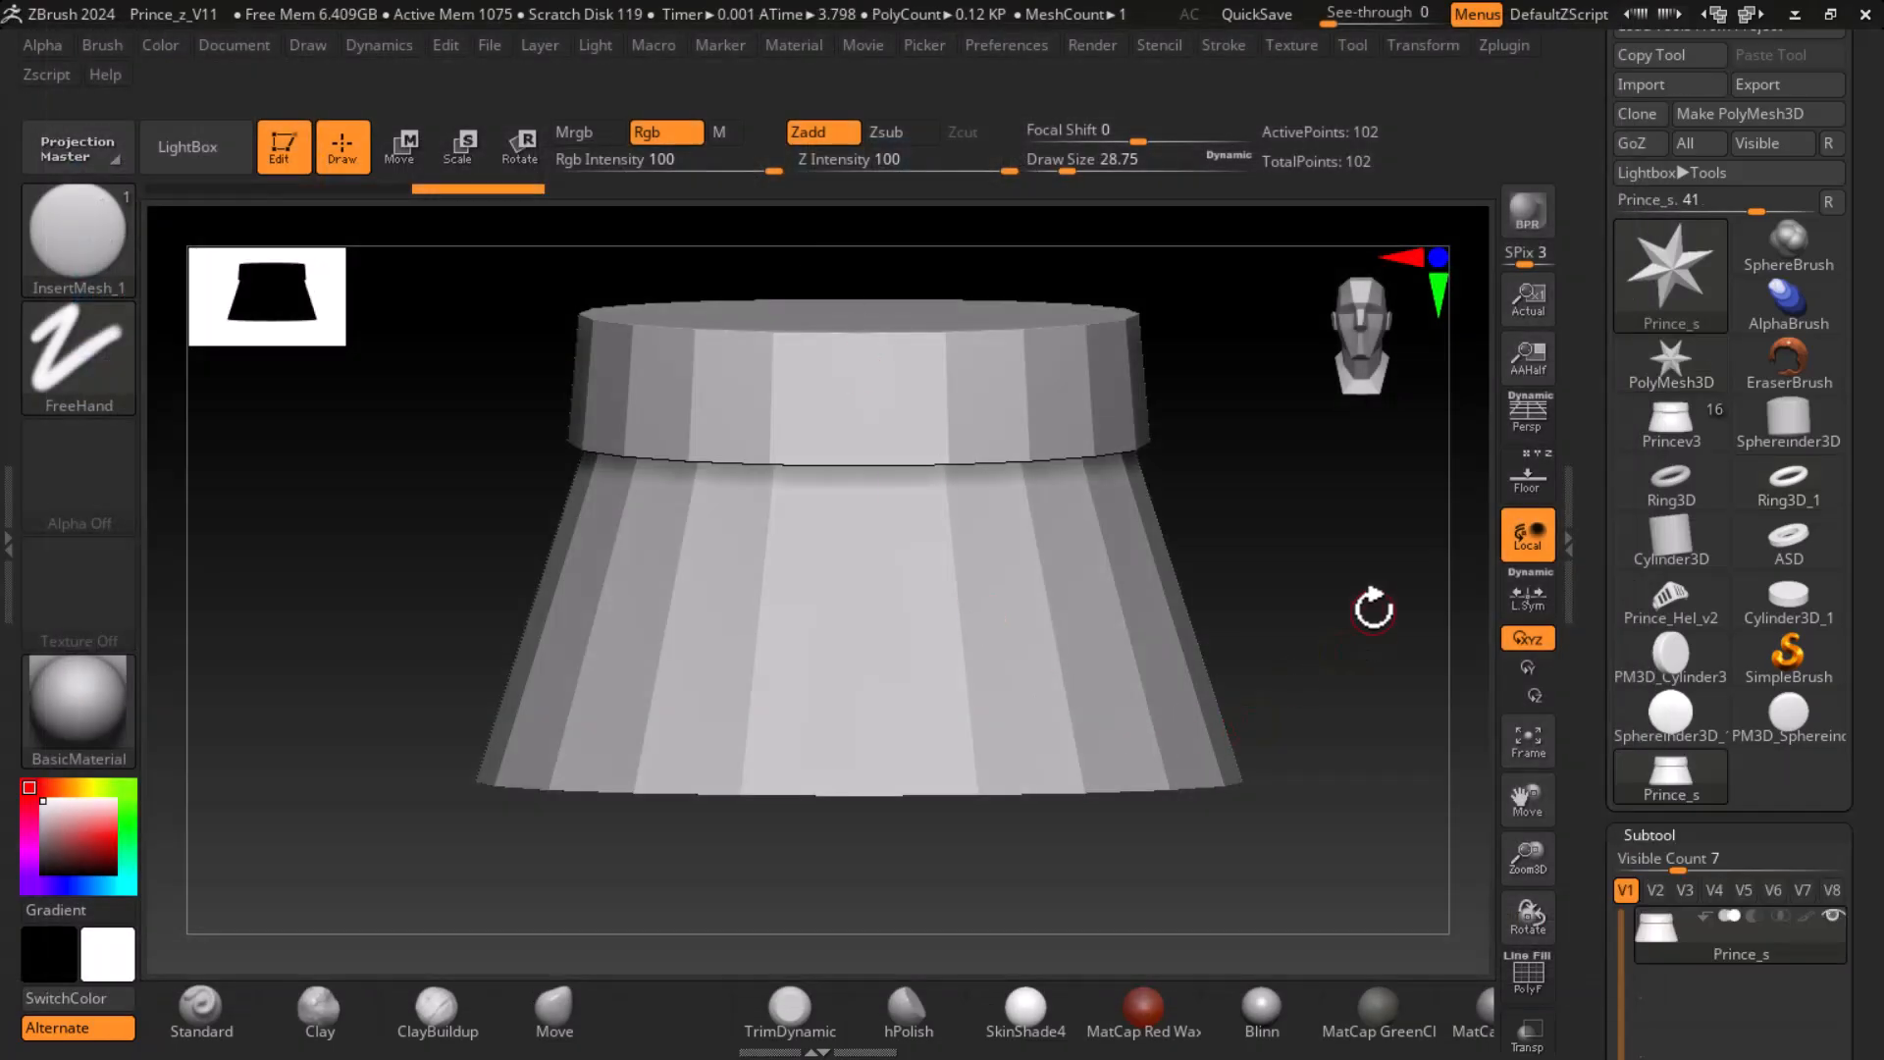
key("shift+f")
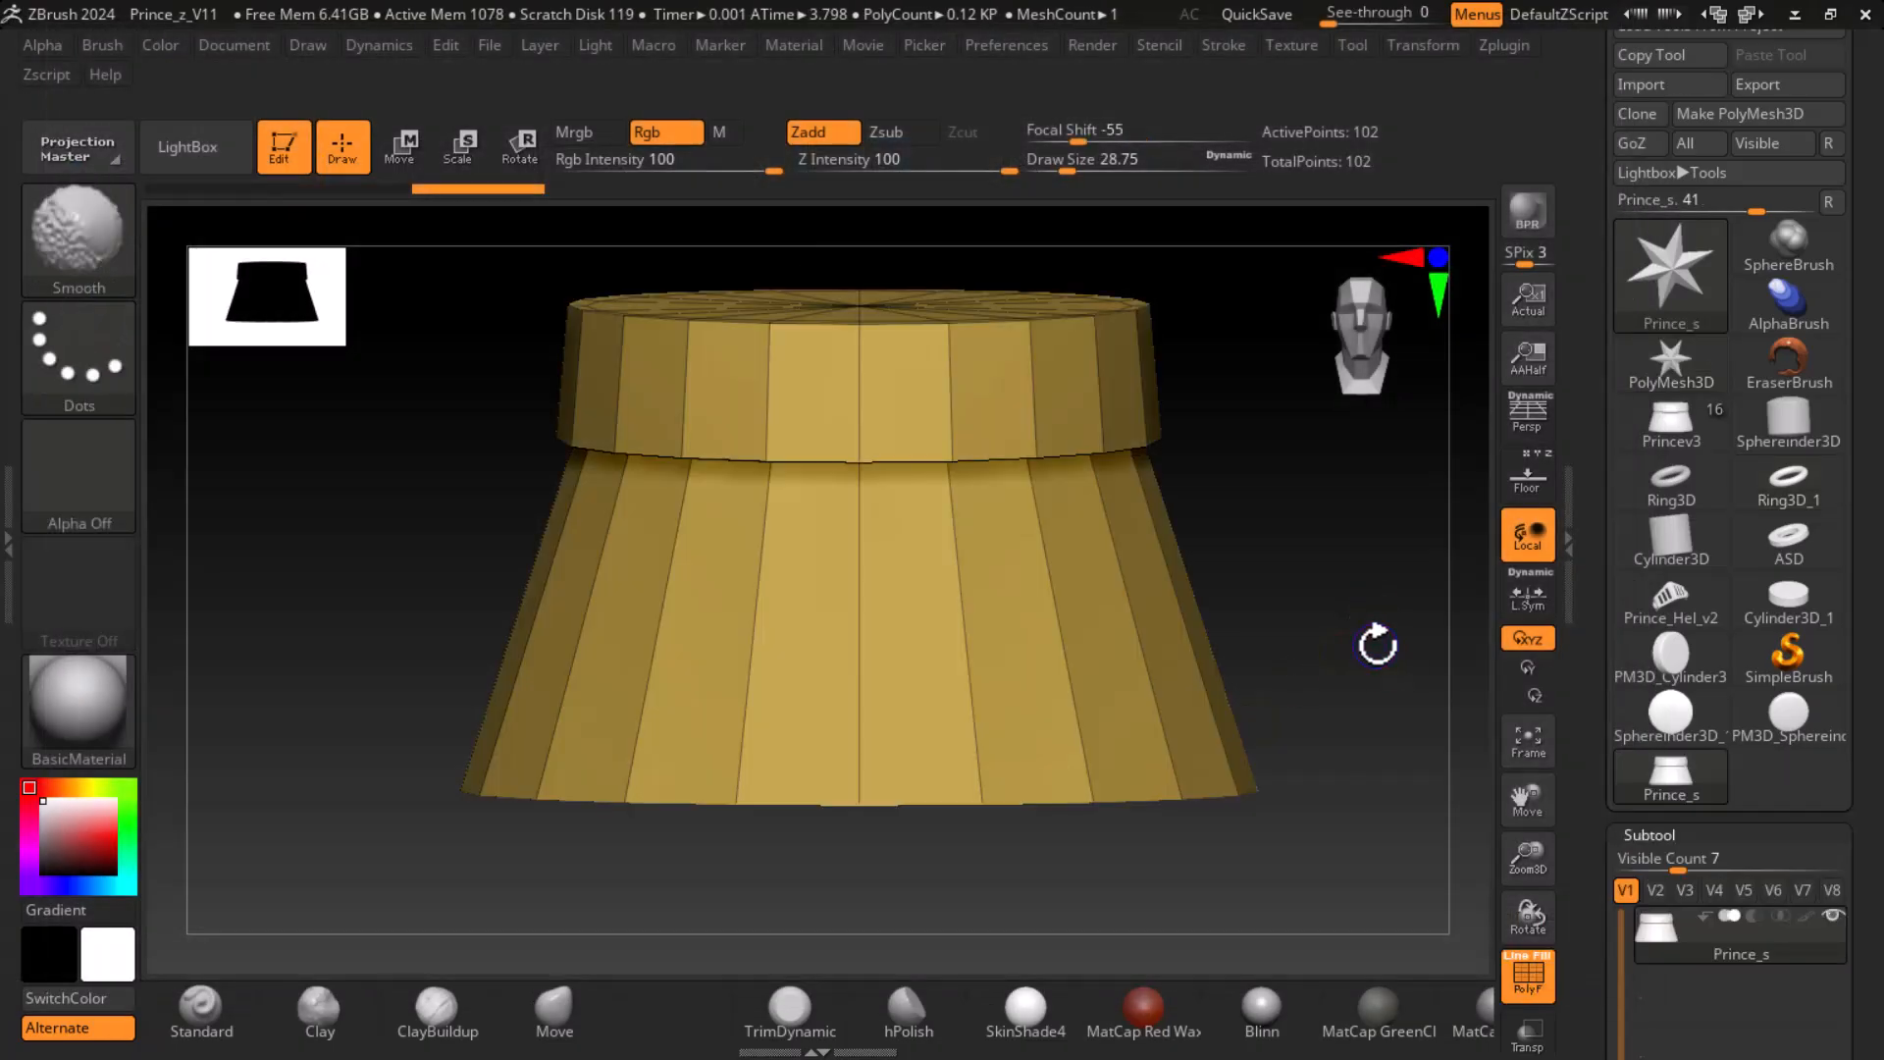
left_click_drag(1575, 797, 1573, 672)
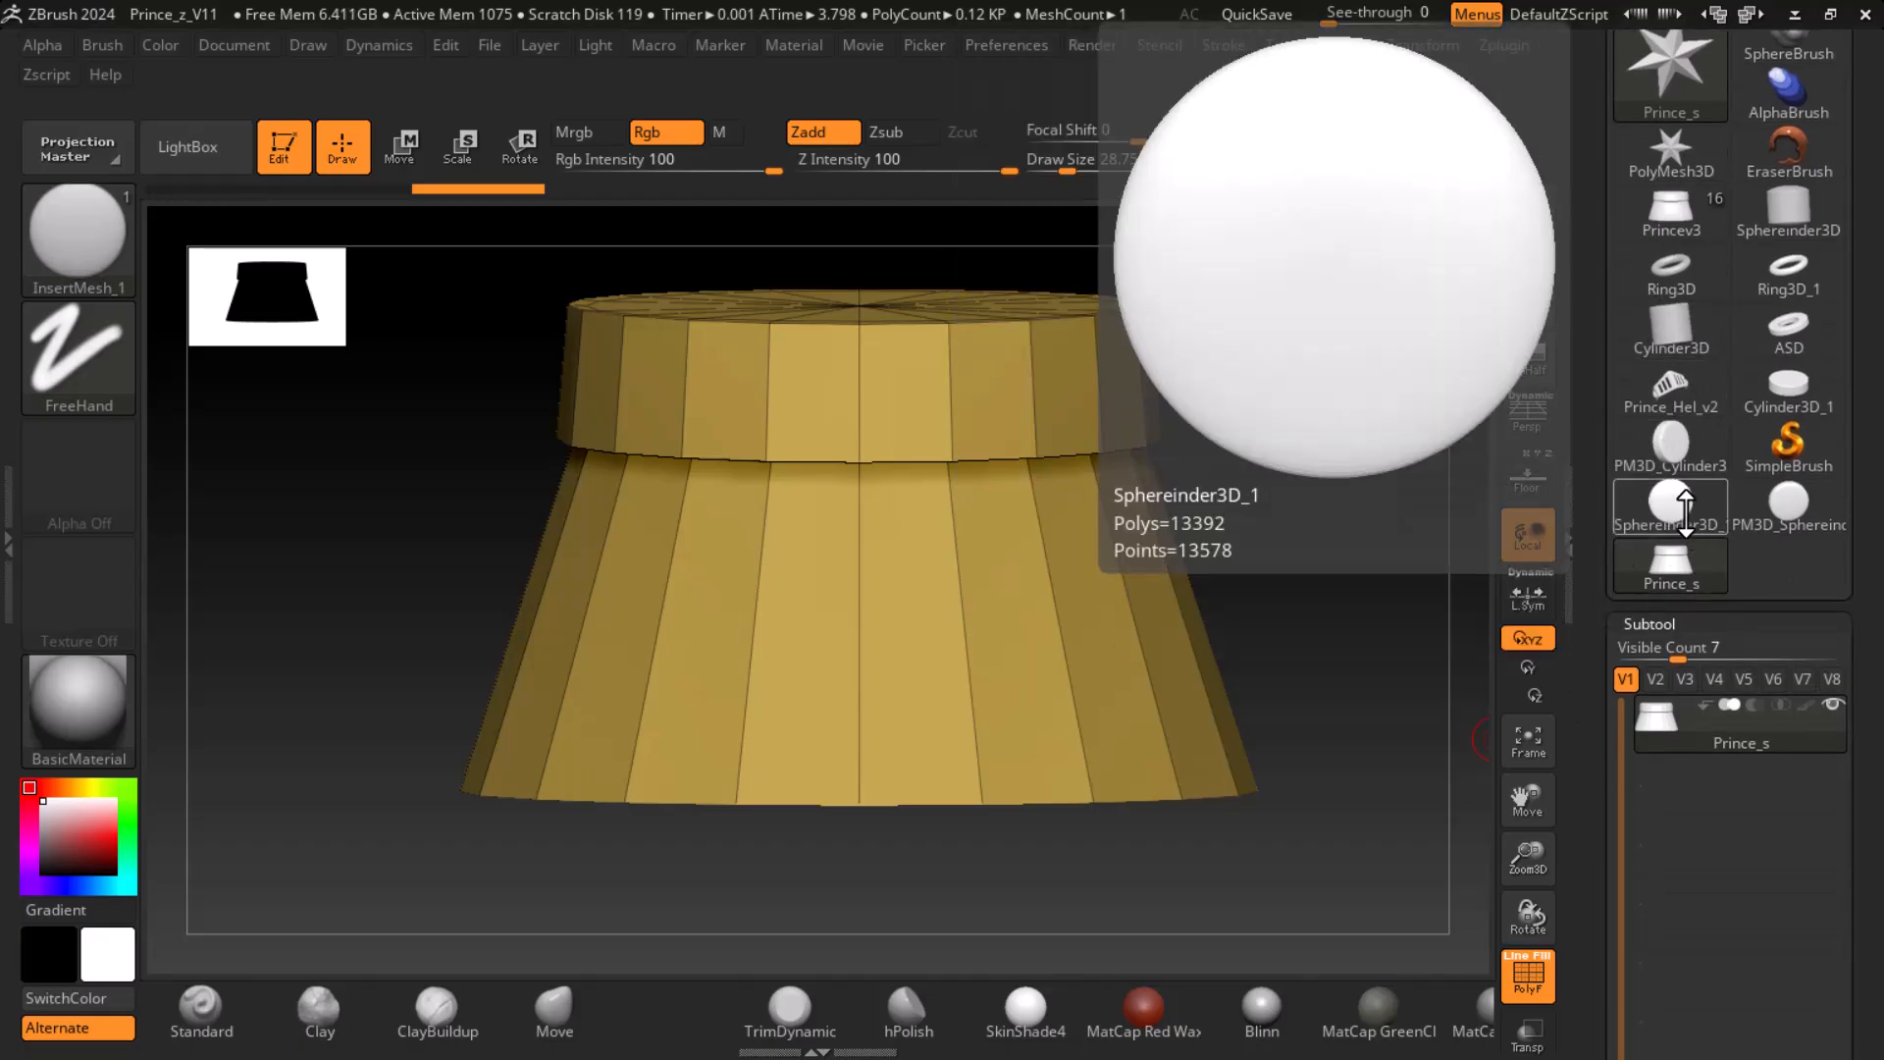
- Open the Princev3 tool, insert the Prince_s mesh as a subtool below the Princev3 subtool and make it active
left_click(1672, 210)
left_click_drag(1604, 791, 1616, 610)
left_click(1778, 778)
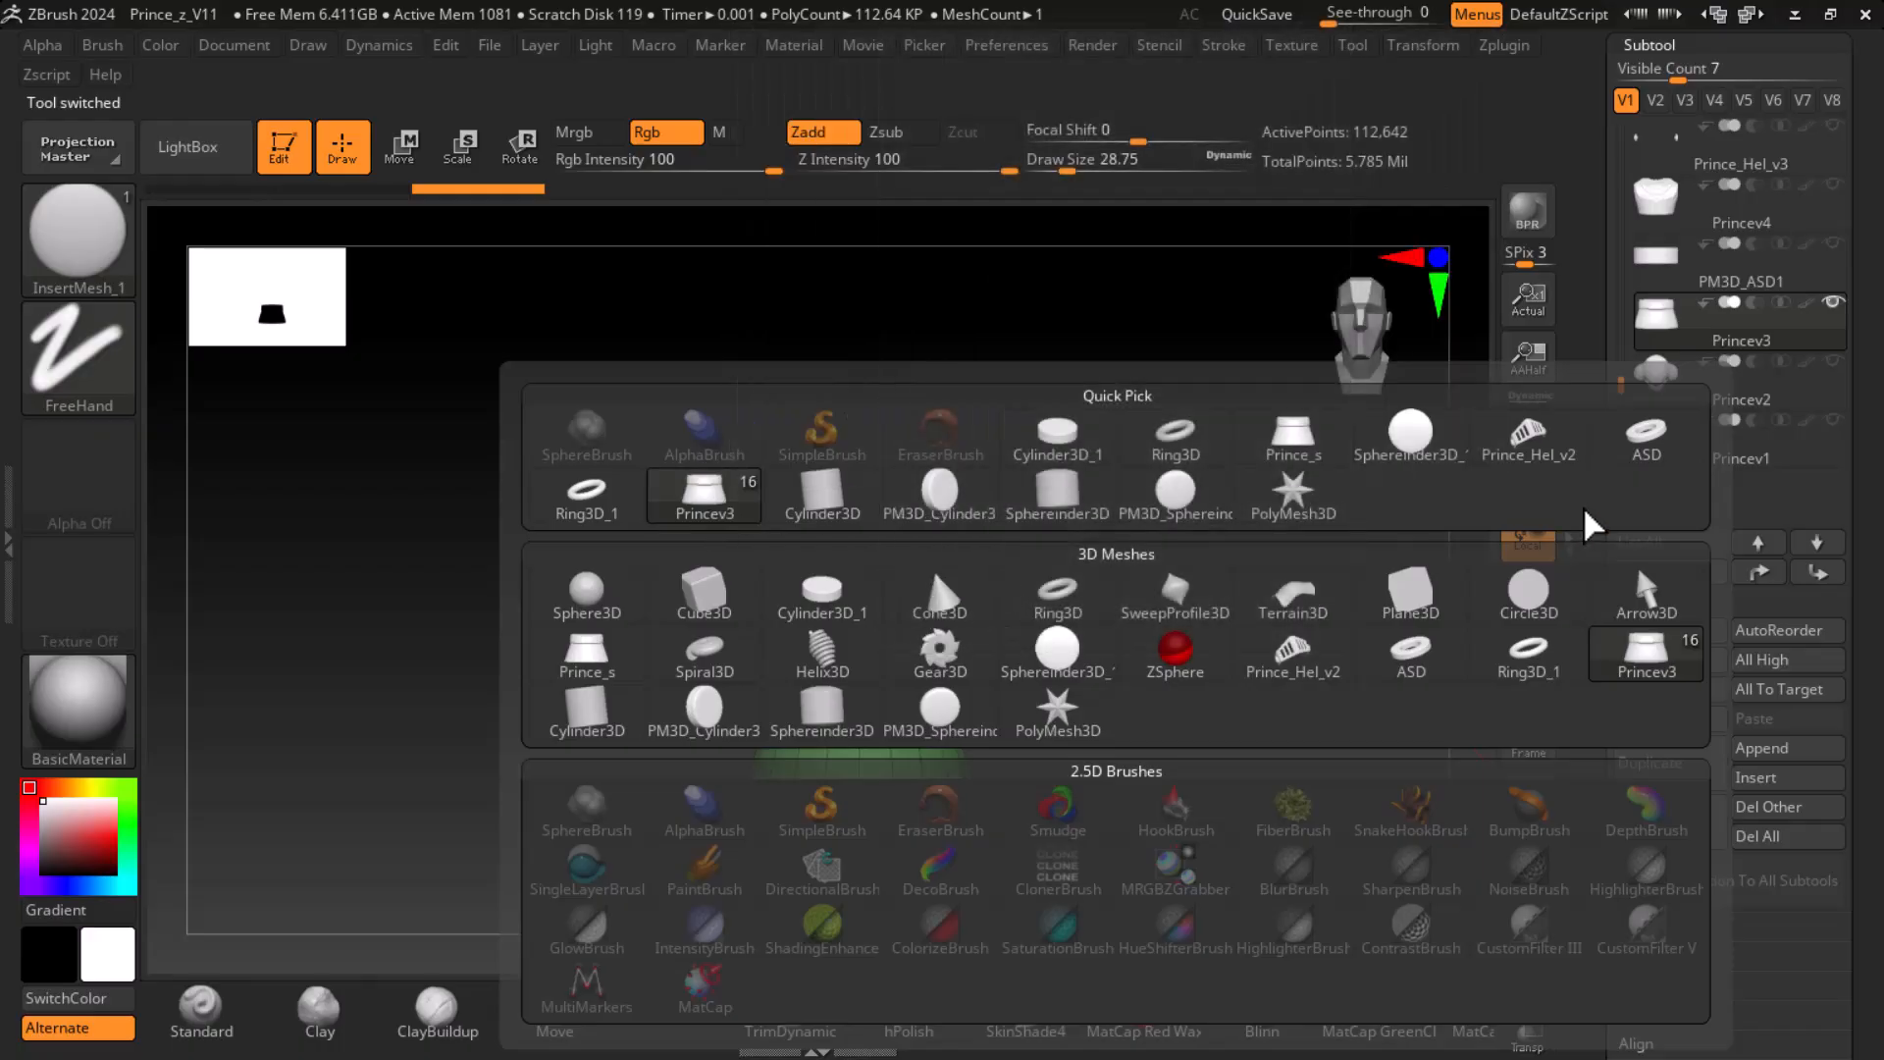
left_click(1293, 438)
right_click_drag(1236, 740, 1253, 801, "ctrl")
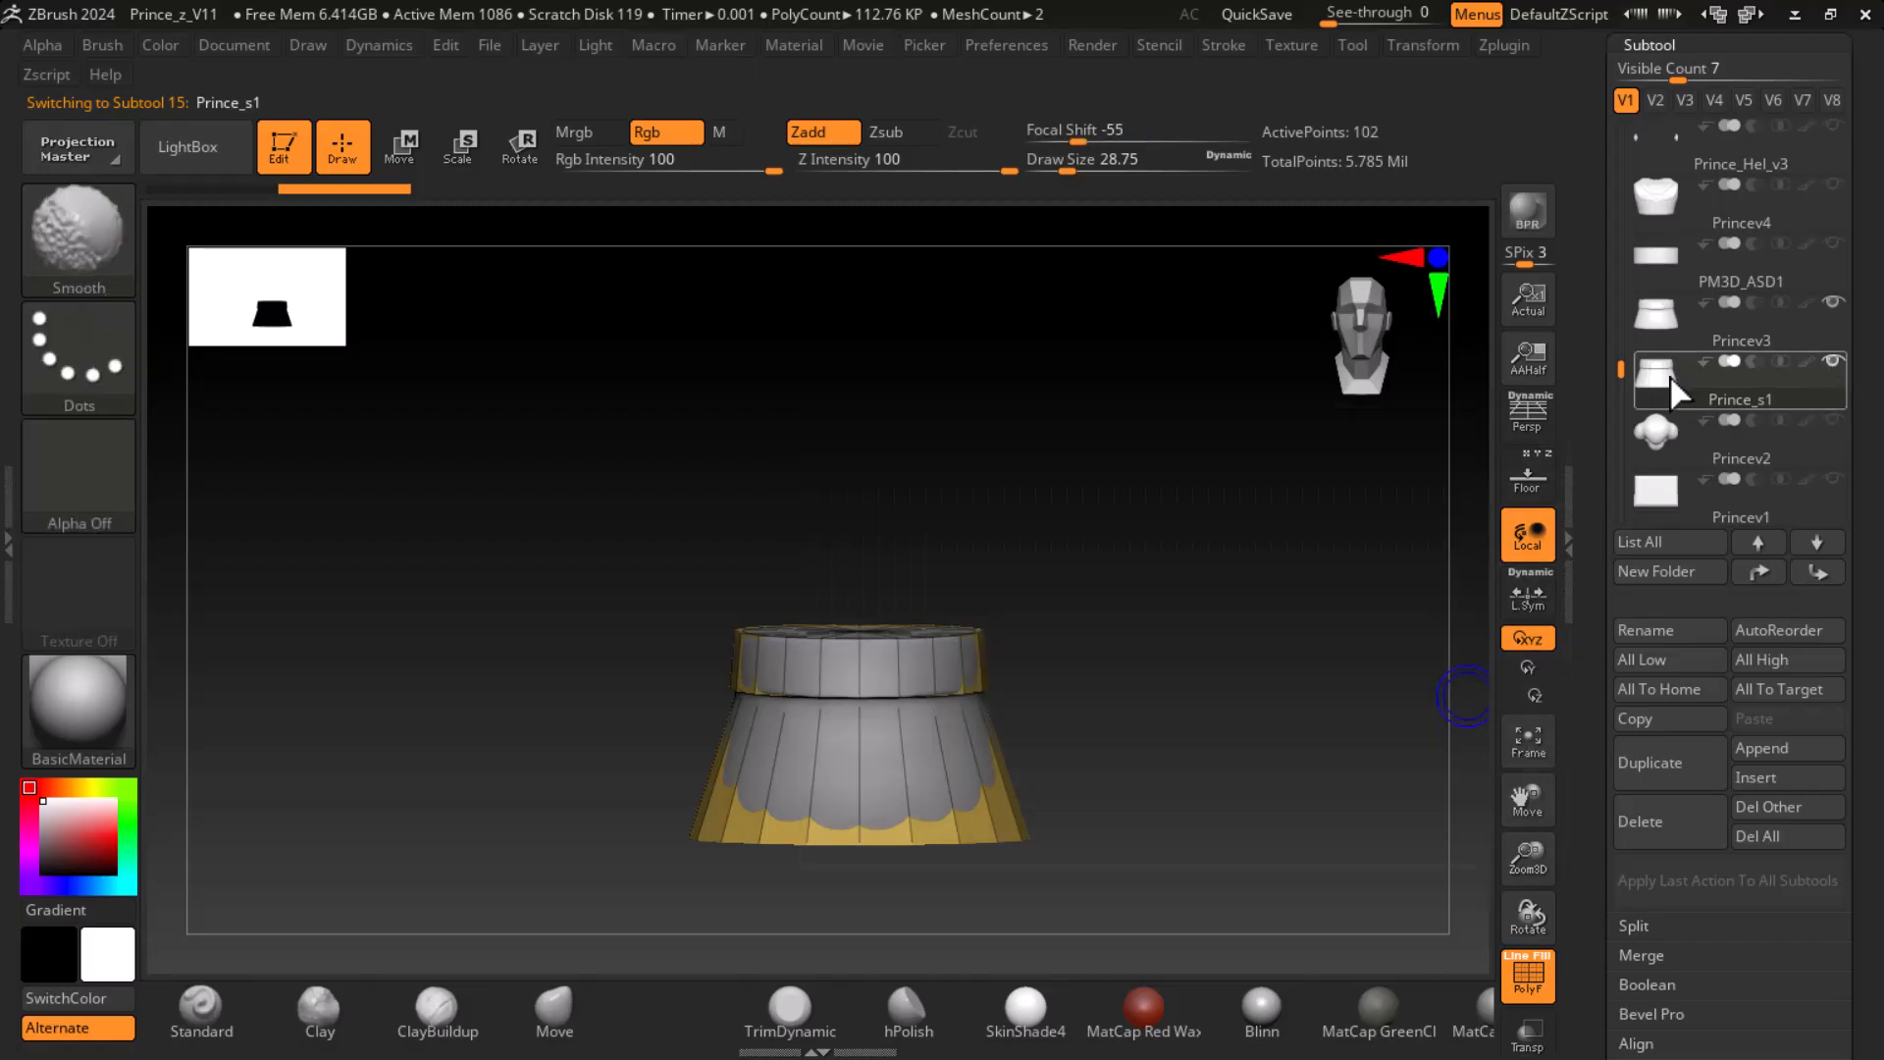
left_click(1669, 374, "shift")
right_click_drag(1316, 729, 1236, 695, "ctrl")
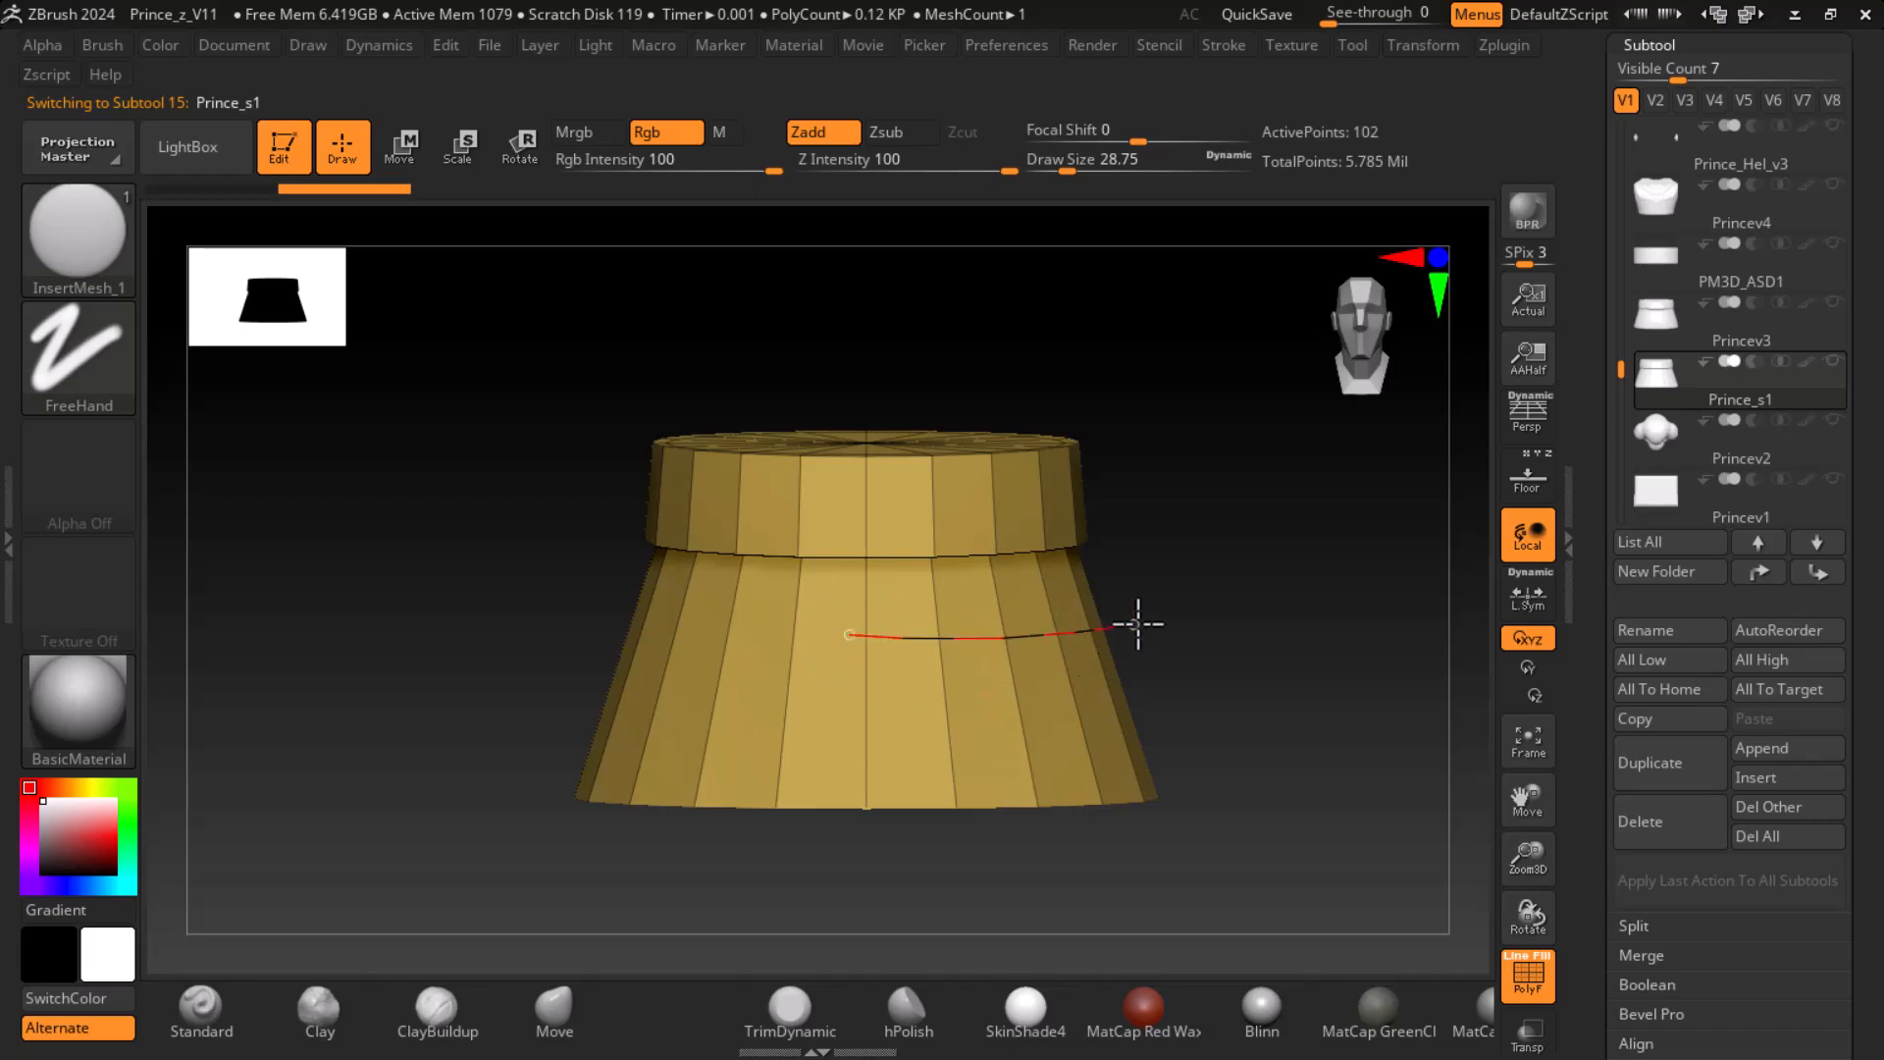
- Try curve strokes of InsertMesh_1 scales across the middle and lower part of the low-poly skirt, undoing each attempt
left_click_drag(1139, 624, 1135, 625)
key("ctrl+z")
right_click_drag(1193, 643, 1261, 677, "ctrl")
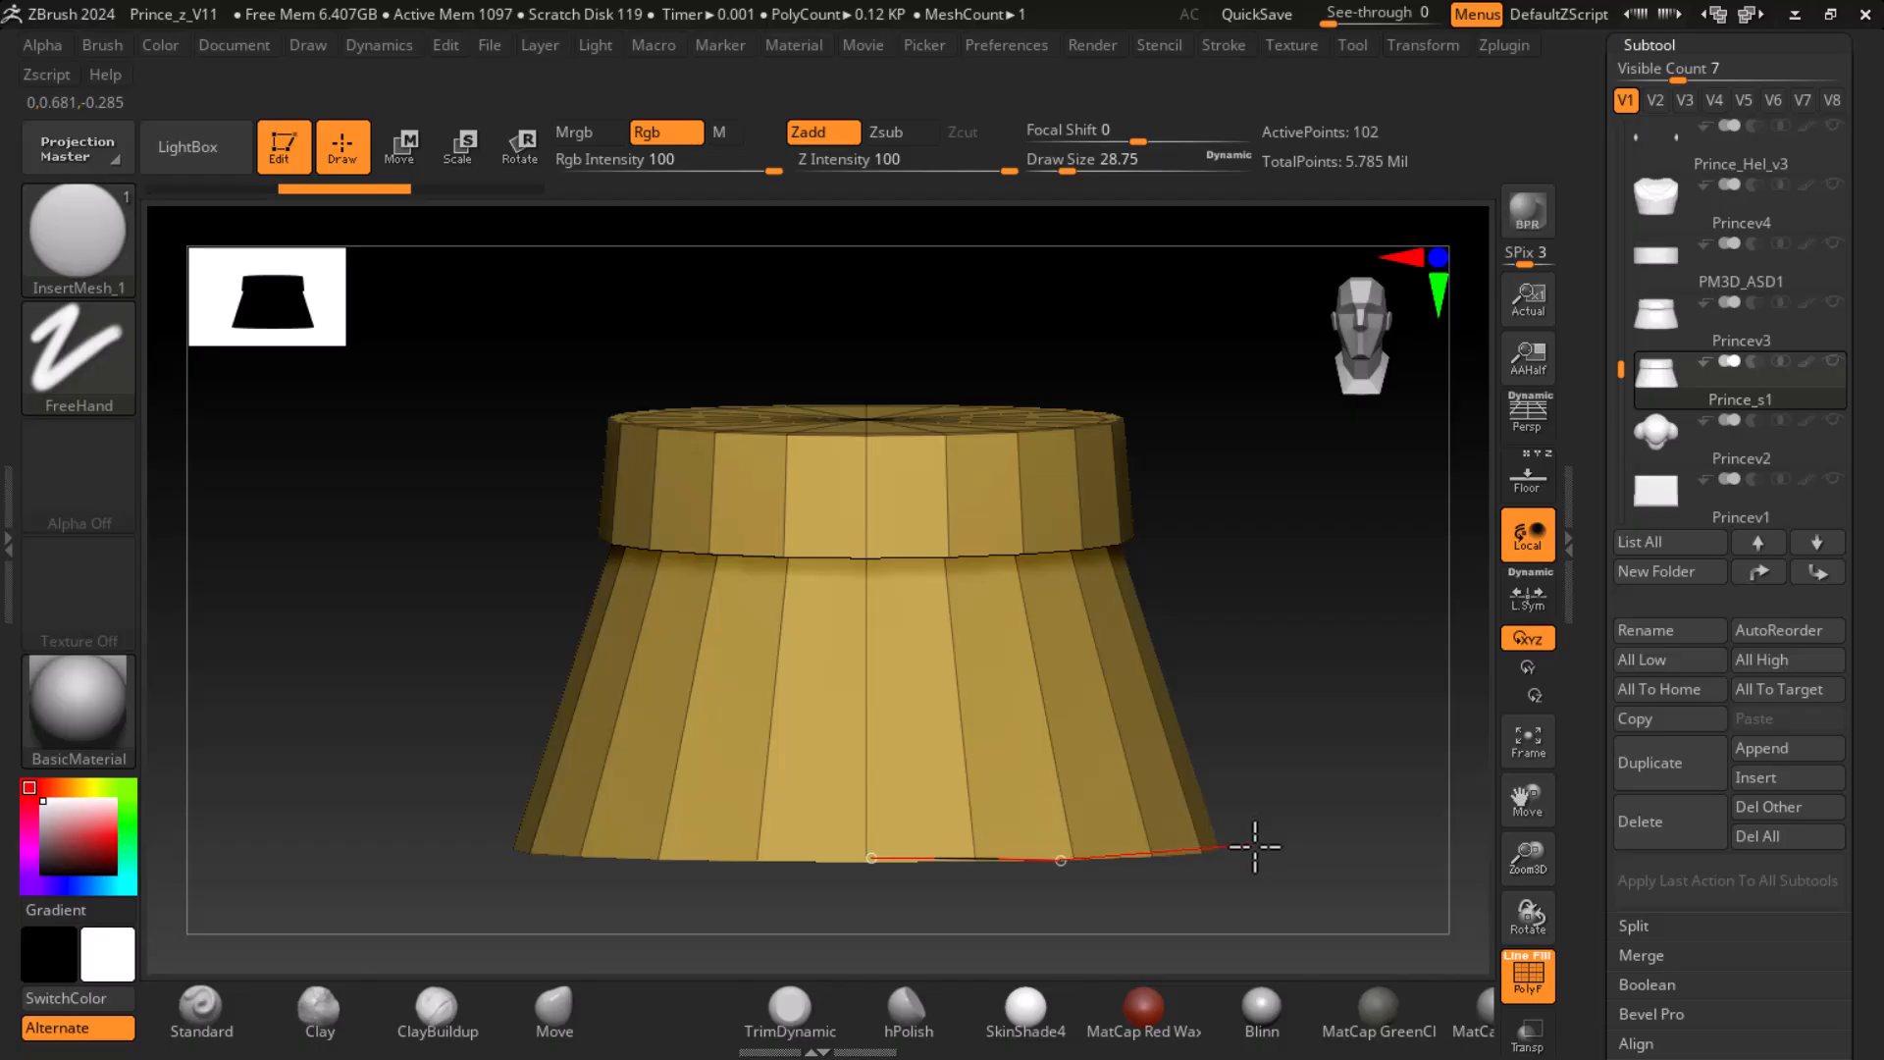
left_click_drag(1256, 846, 1258, 845)
key("ctrl+z")
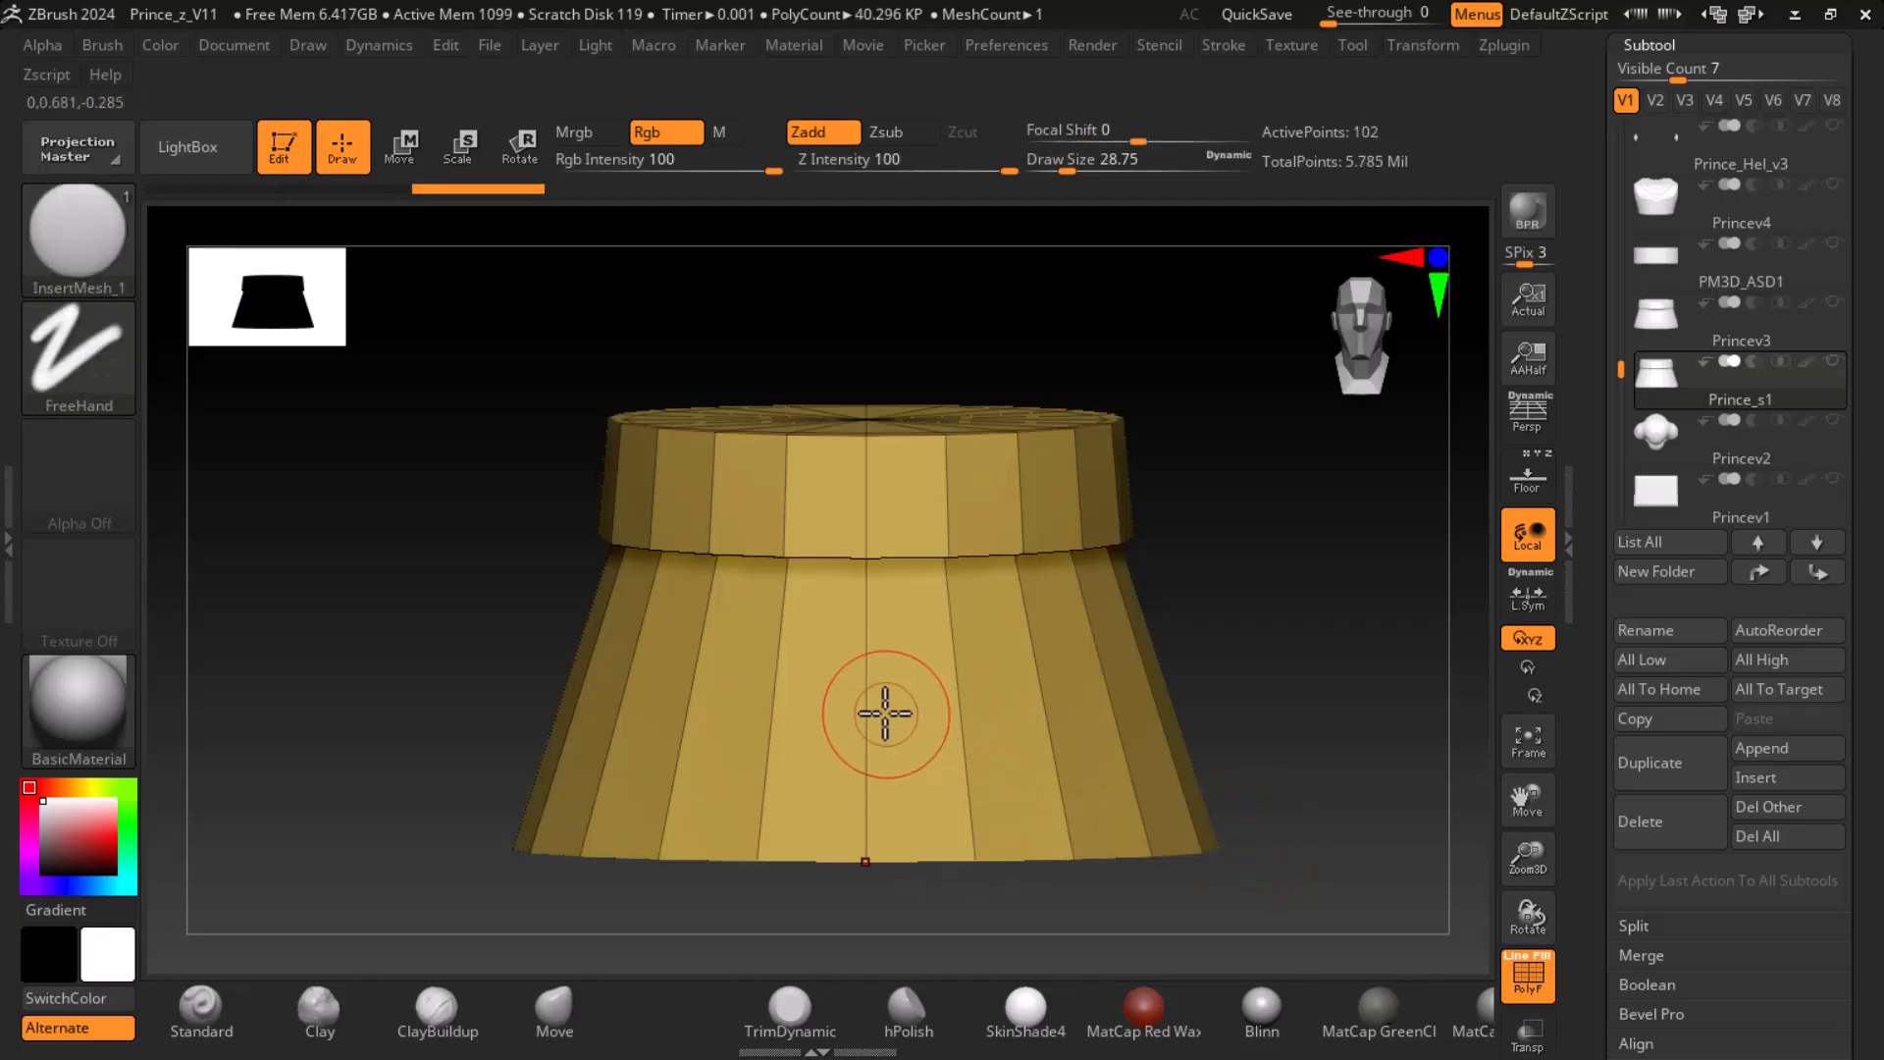
mouse_move(873, 711)
left_mouse_down()
mouse_move(1251, 689)
mouse_move(1253, 665)
mouse_move(1278, 694)
mouse_move(1270, 673)
mouse_move(1293, 677)
left_mouse_up()
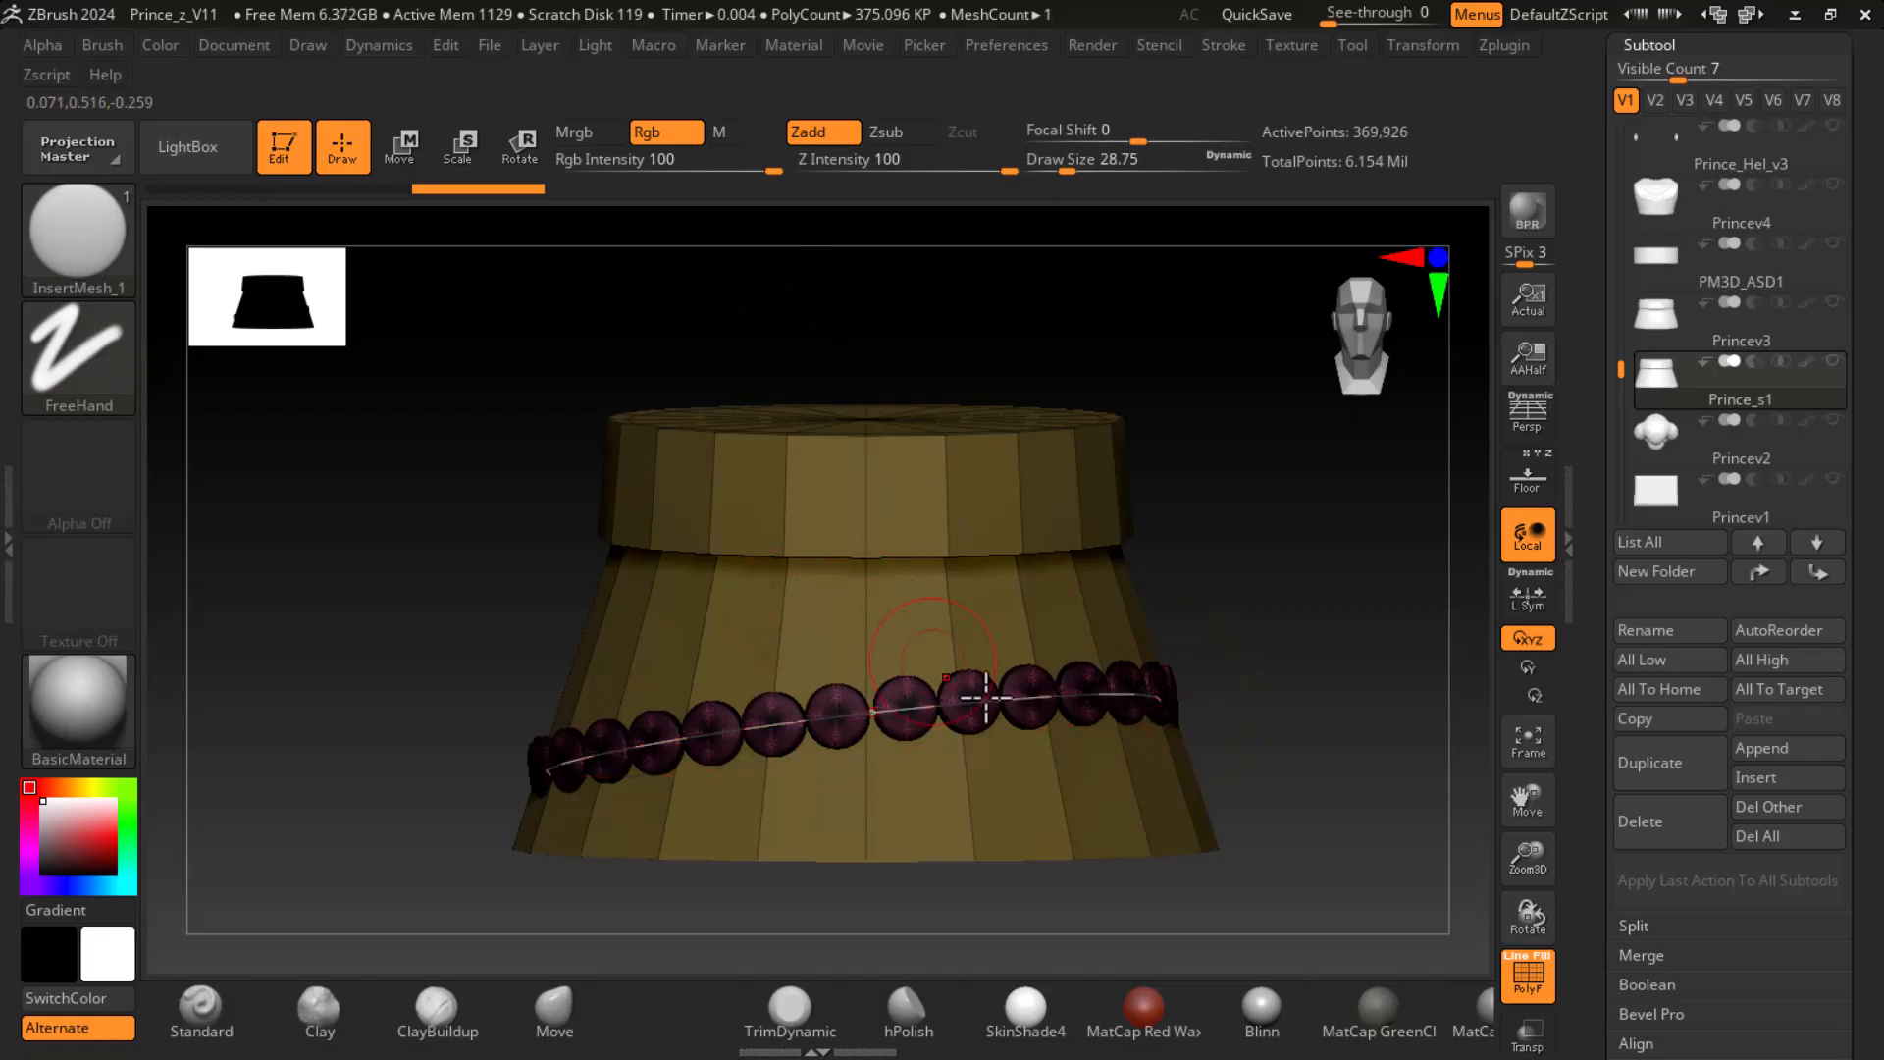
left_click_drag(1162, 699, 1069, 696)
key("ctrl+z")
key("ctrl+z")
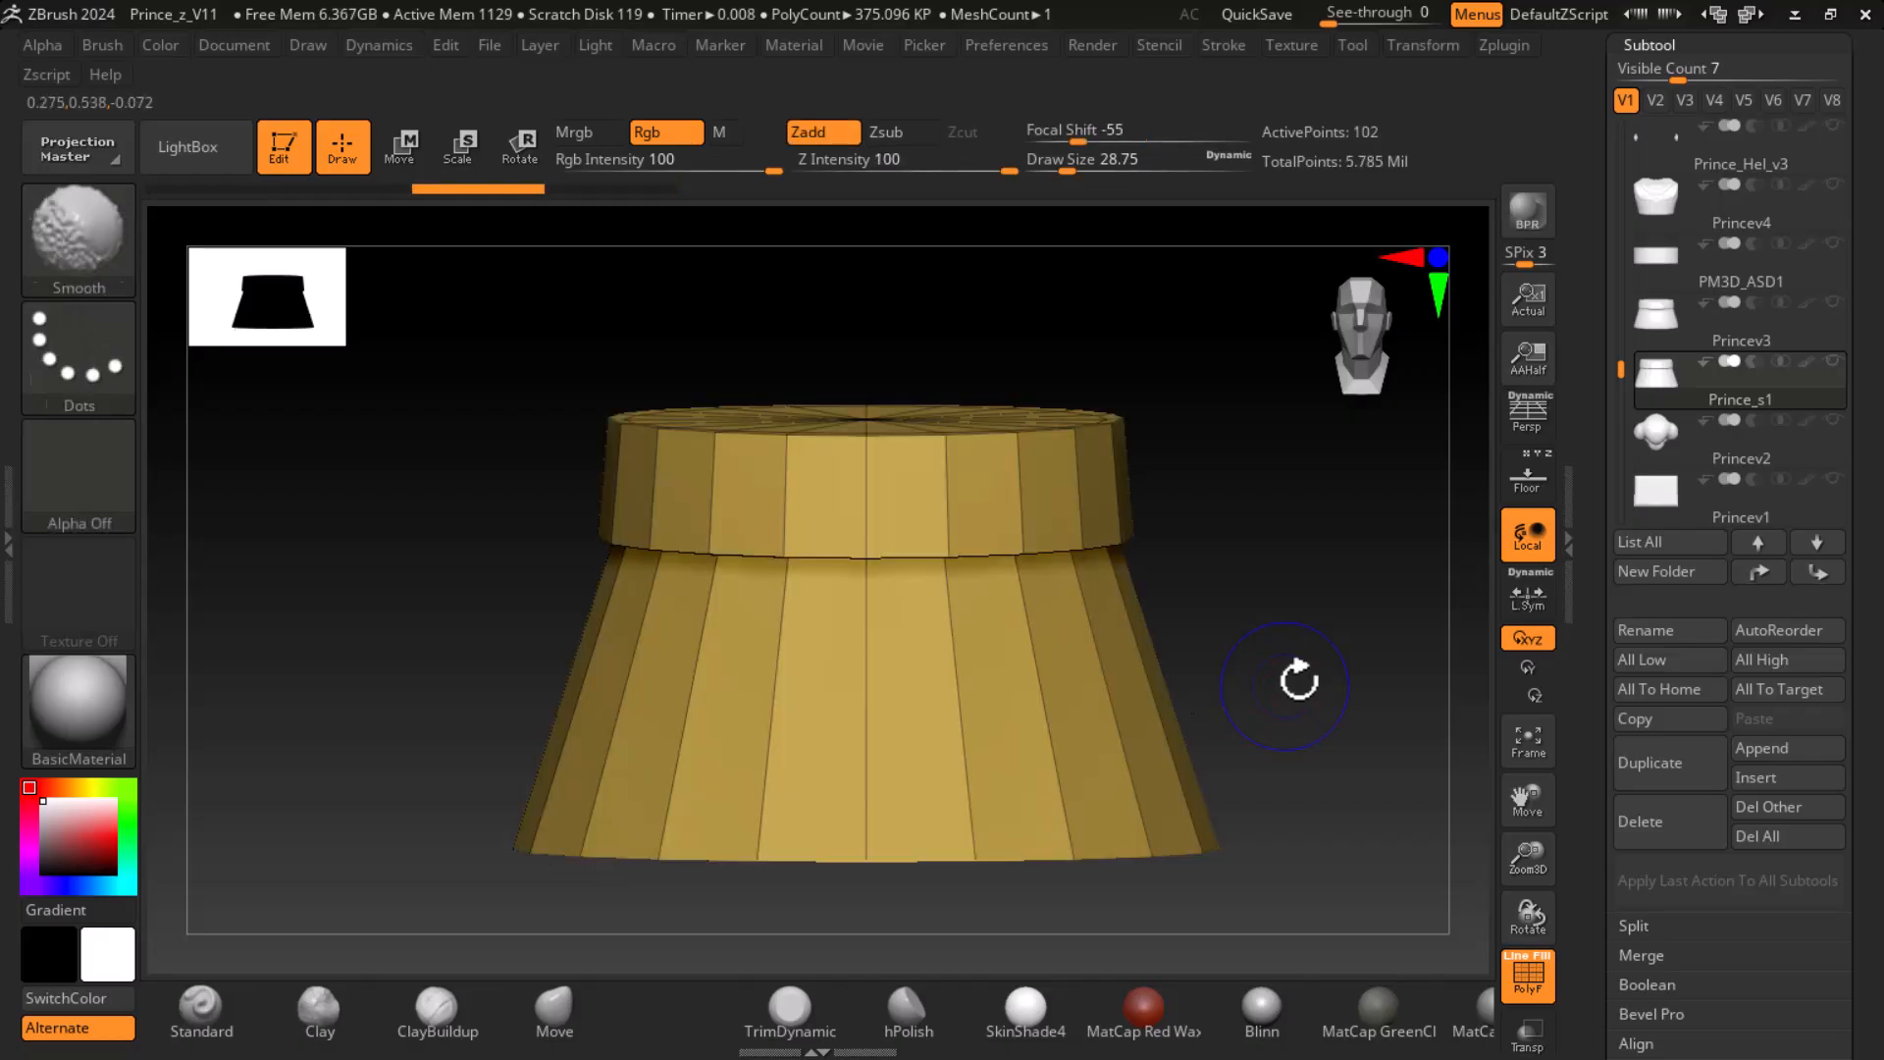
- Reduce the draw size to 16.75 and try a curve of scales just below the skirt's upper band
key("f")
left_click_drag(1218, 569, 1316, 563, "alt")
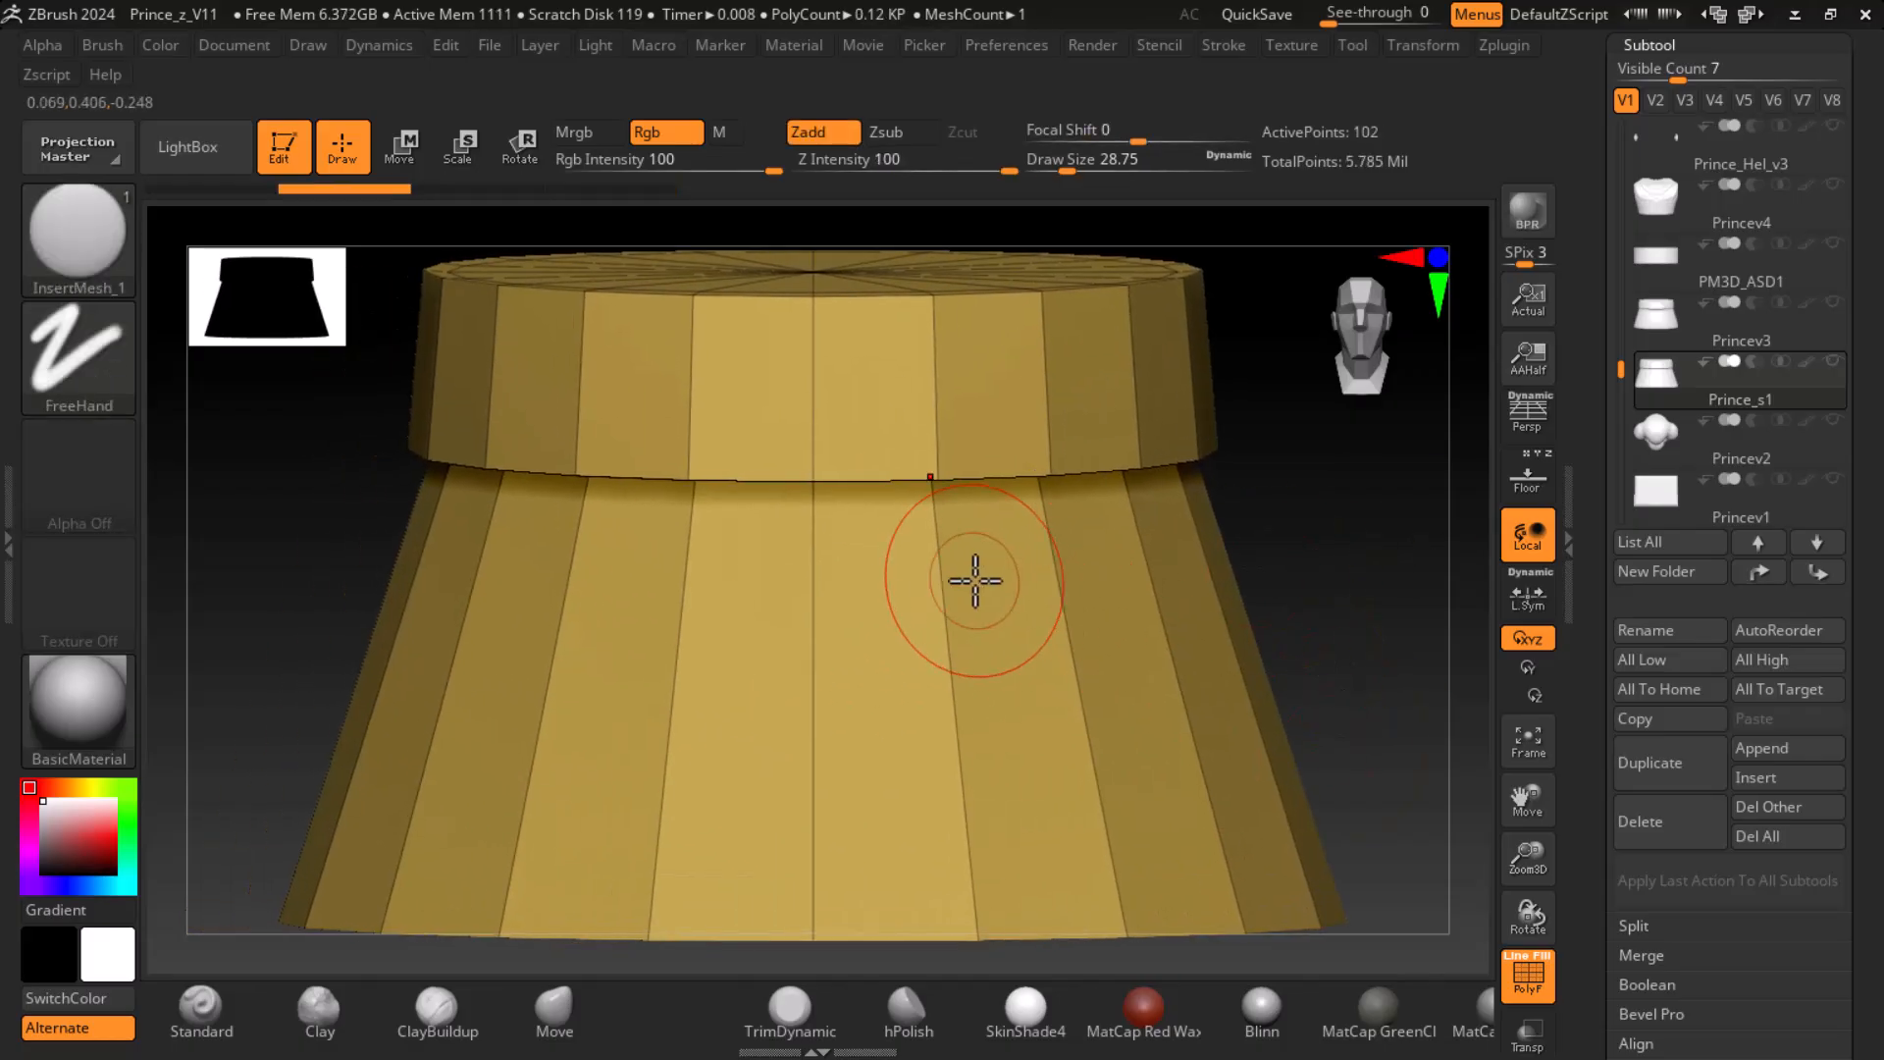
key("bracketleft")
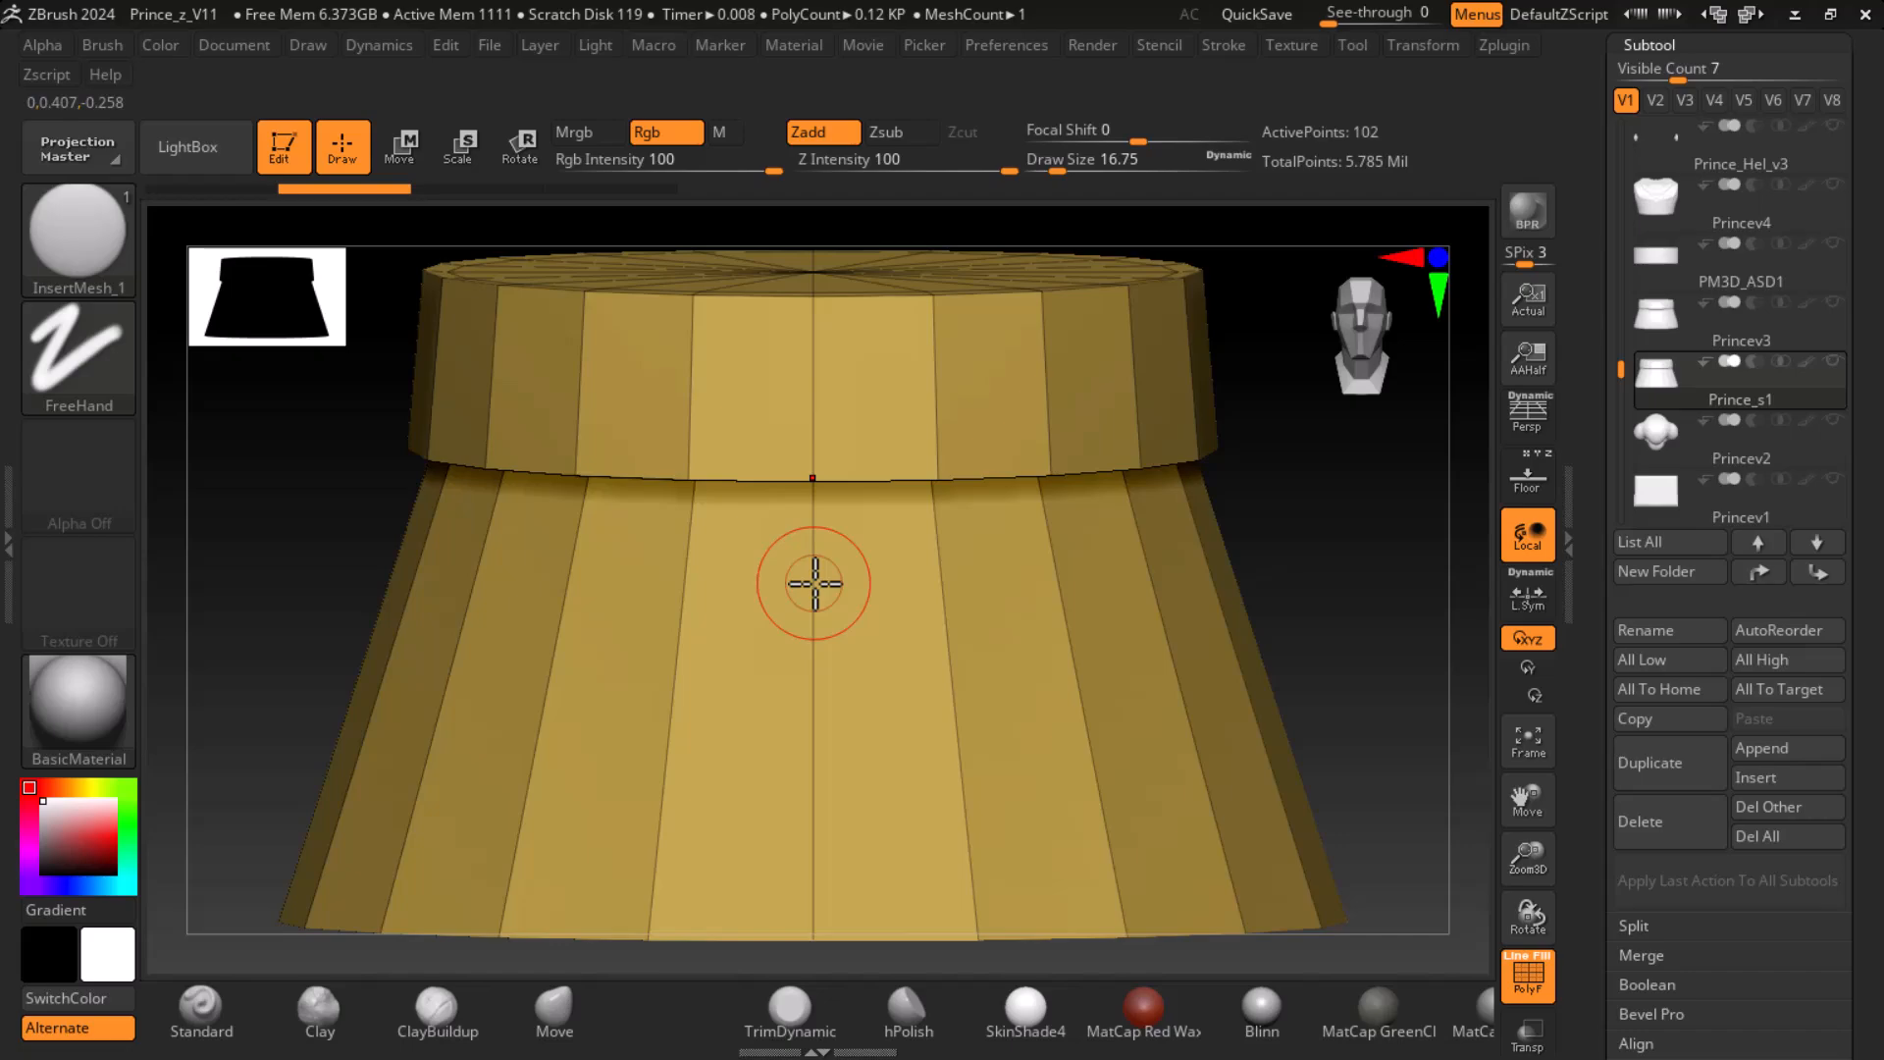
left_click_drag(813, 584, 925, 594)
mouse_move(1067, 587)
left_mouse_down()
mouse_move(1195, 582)
mouse_move(1257, 569)
mouse_move(1277, 533)
mouse_move(1325, 539)
mouse_move(1229, 619)
left_mouse_up()
key("ctrl+z")
- Try a curve of scales across the side of the skirt, adjust its end point and undo the row
mouse_move(422, 590)
left_mouse_down()
mouse_move(496, 598)
mouse_move(585, 673)
mouse_move(517, 631)
left_mouse_up()
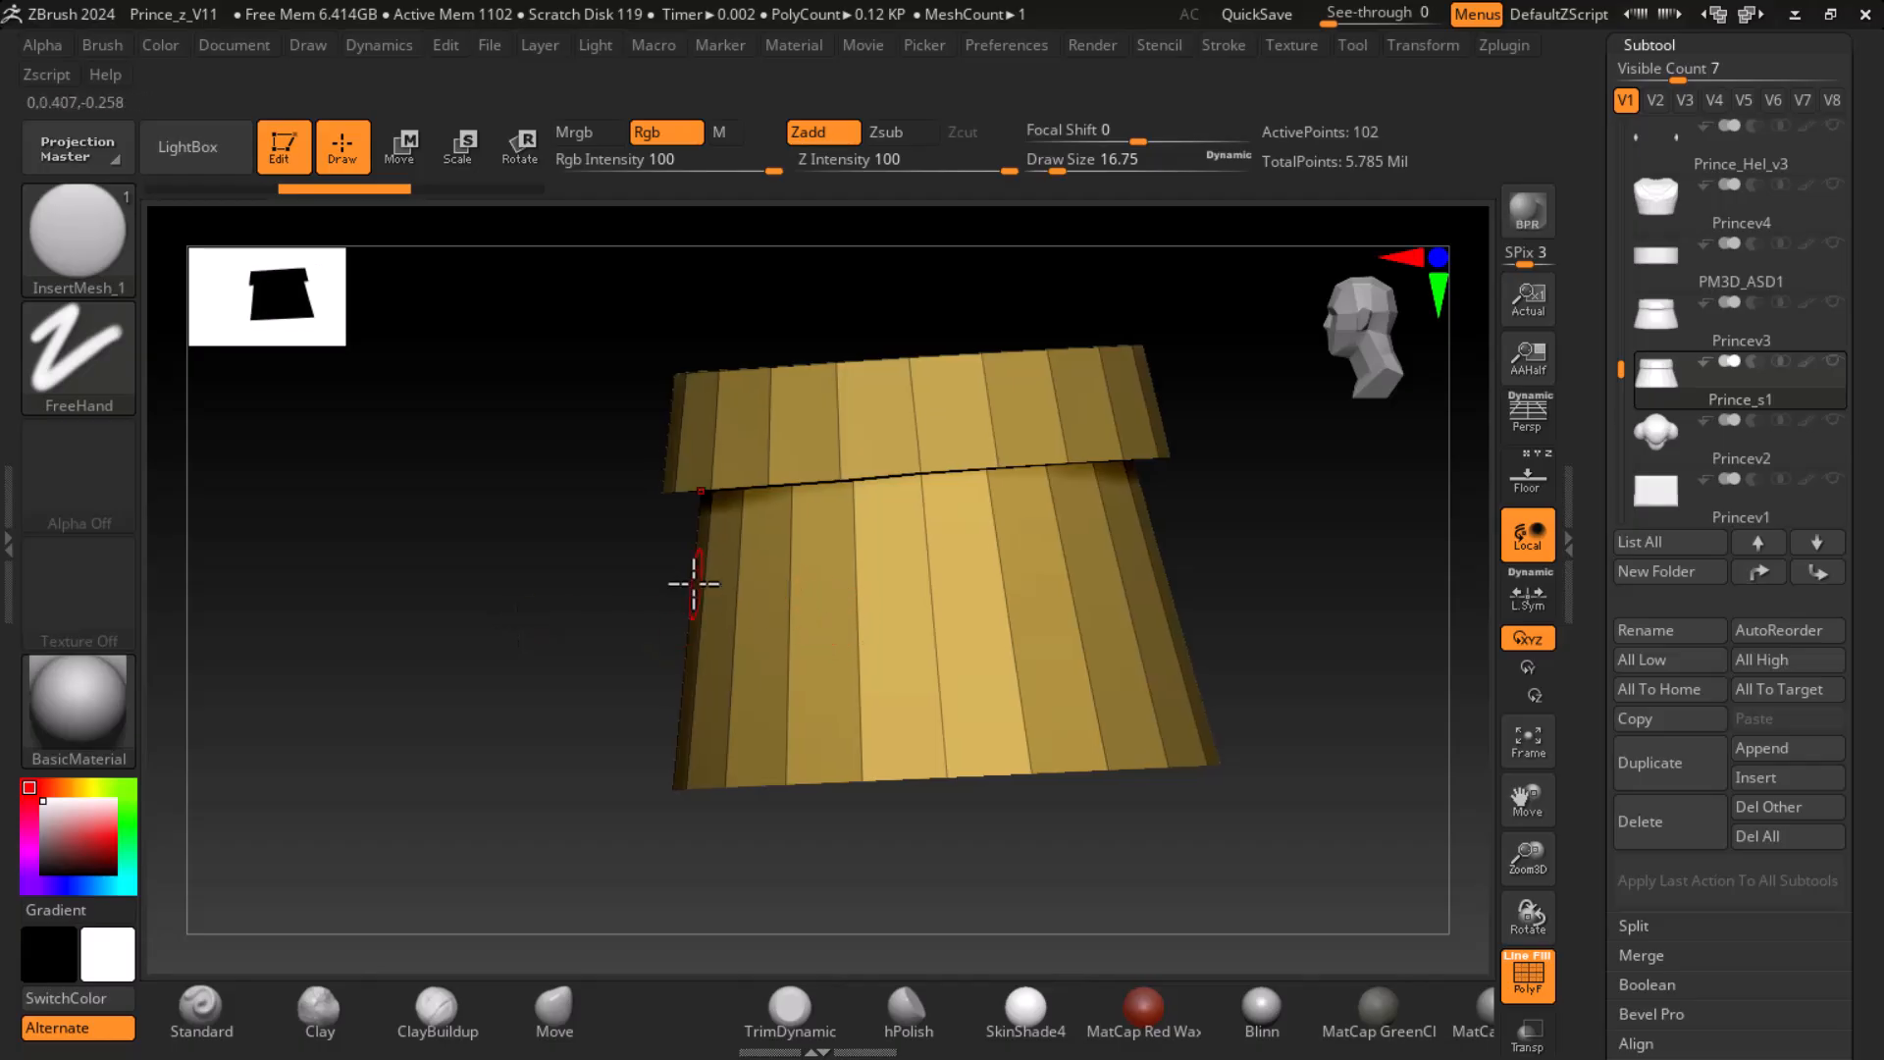
mouse_move(1049, 555)
left_mouse_down()
mouse_move(1178, 546)
mouse_move(1283, 610)
mouse_move(1233, 686)
mouse_move(1239, 639)
left_mouse_up()
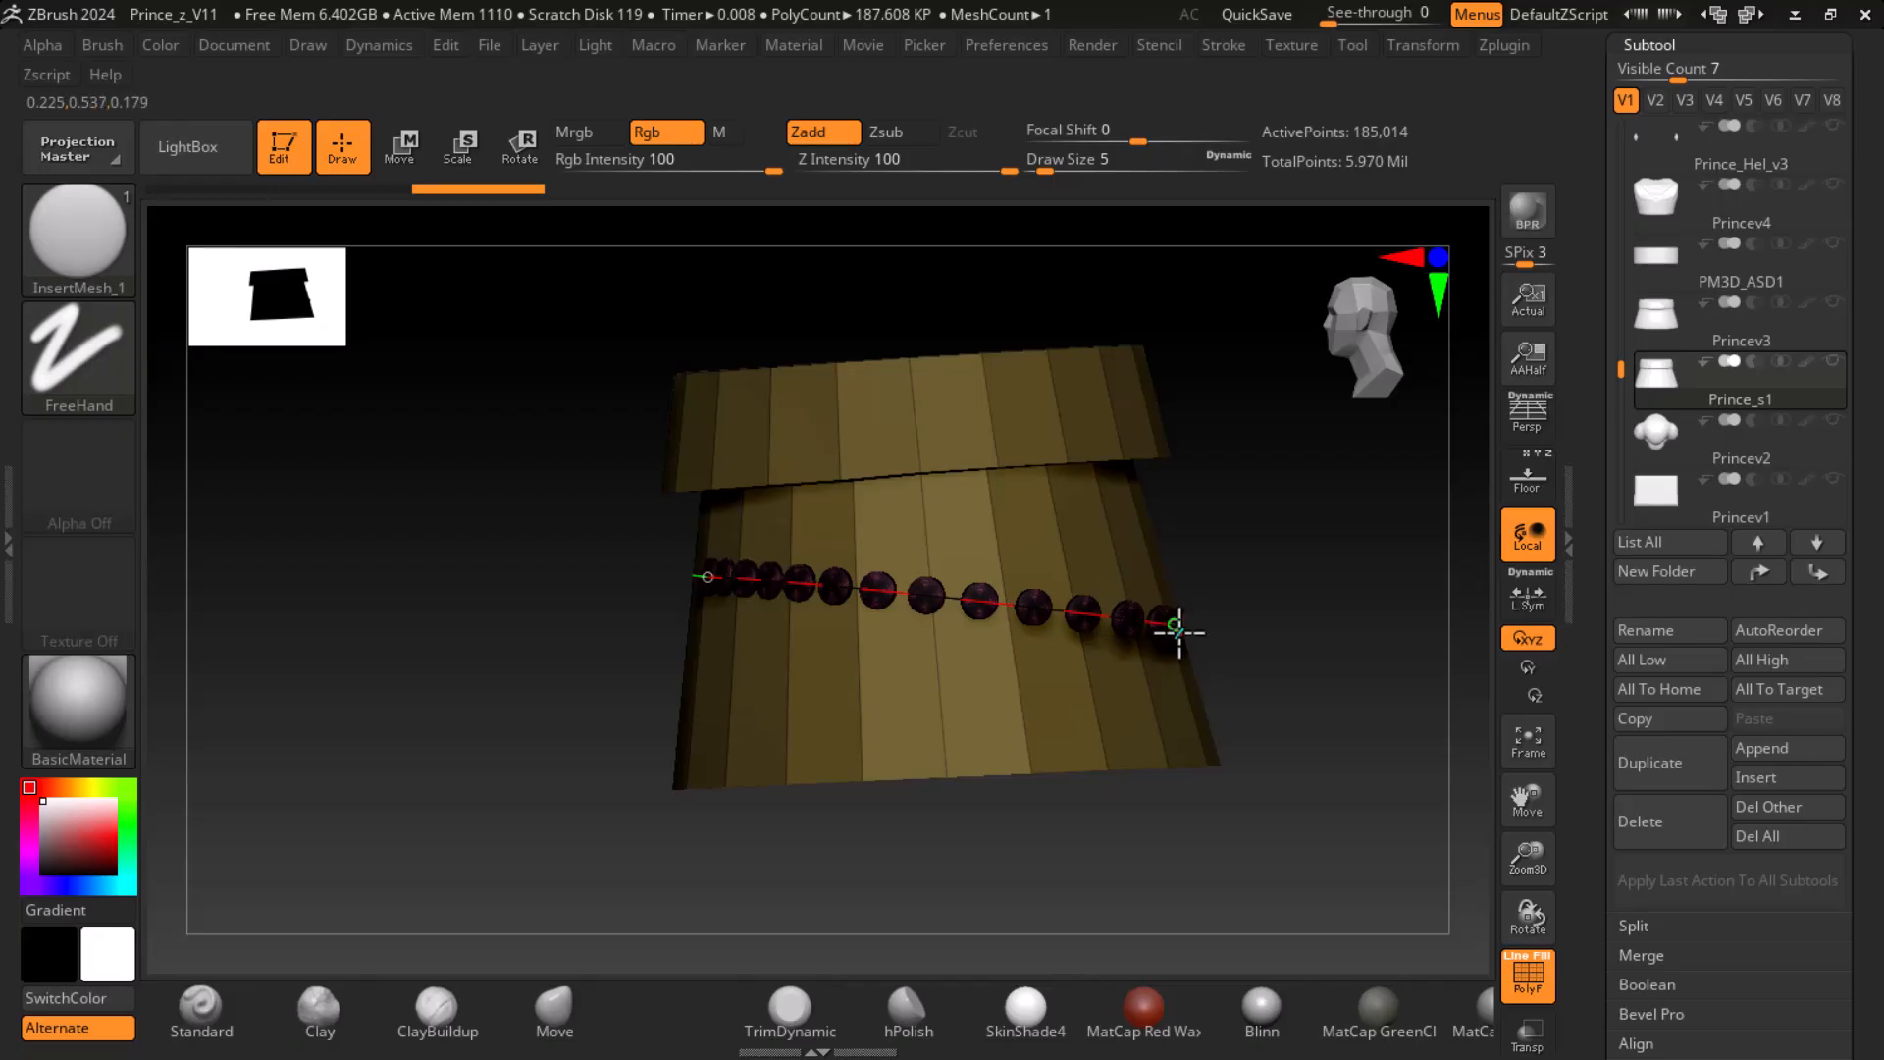
left_click_drag(1177, 628, 1177, 623)
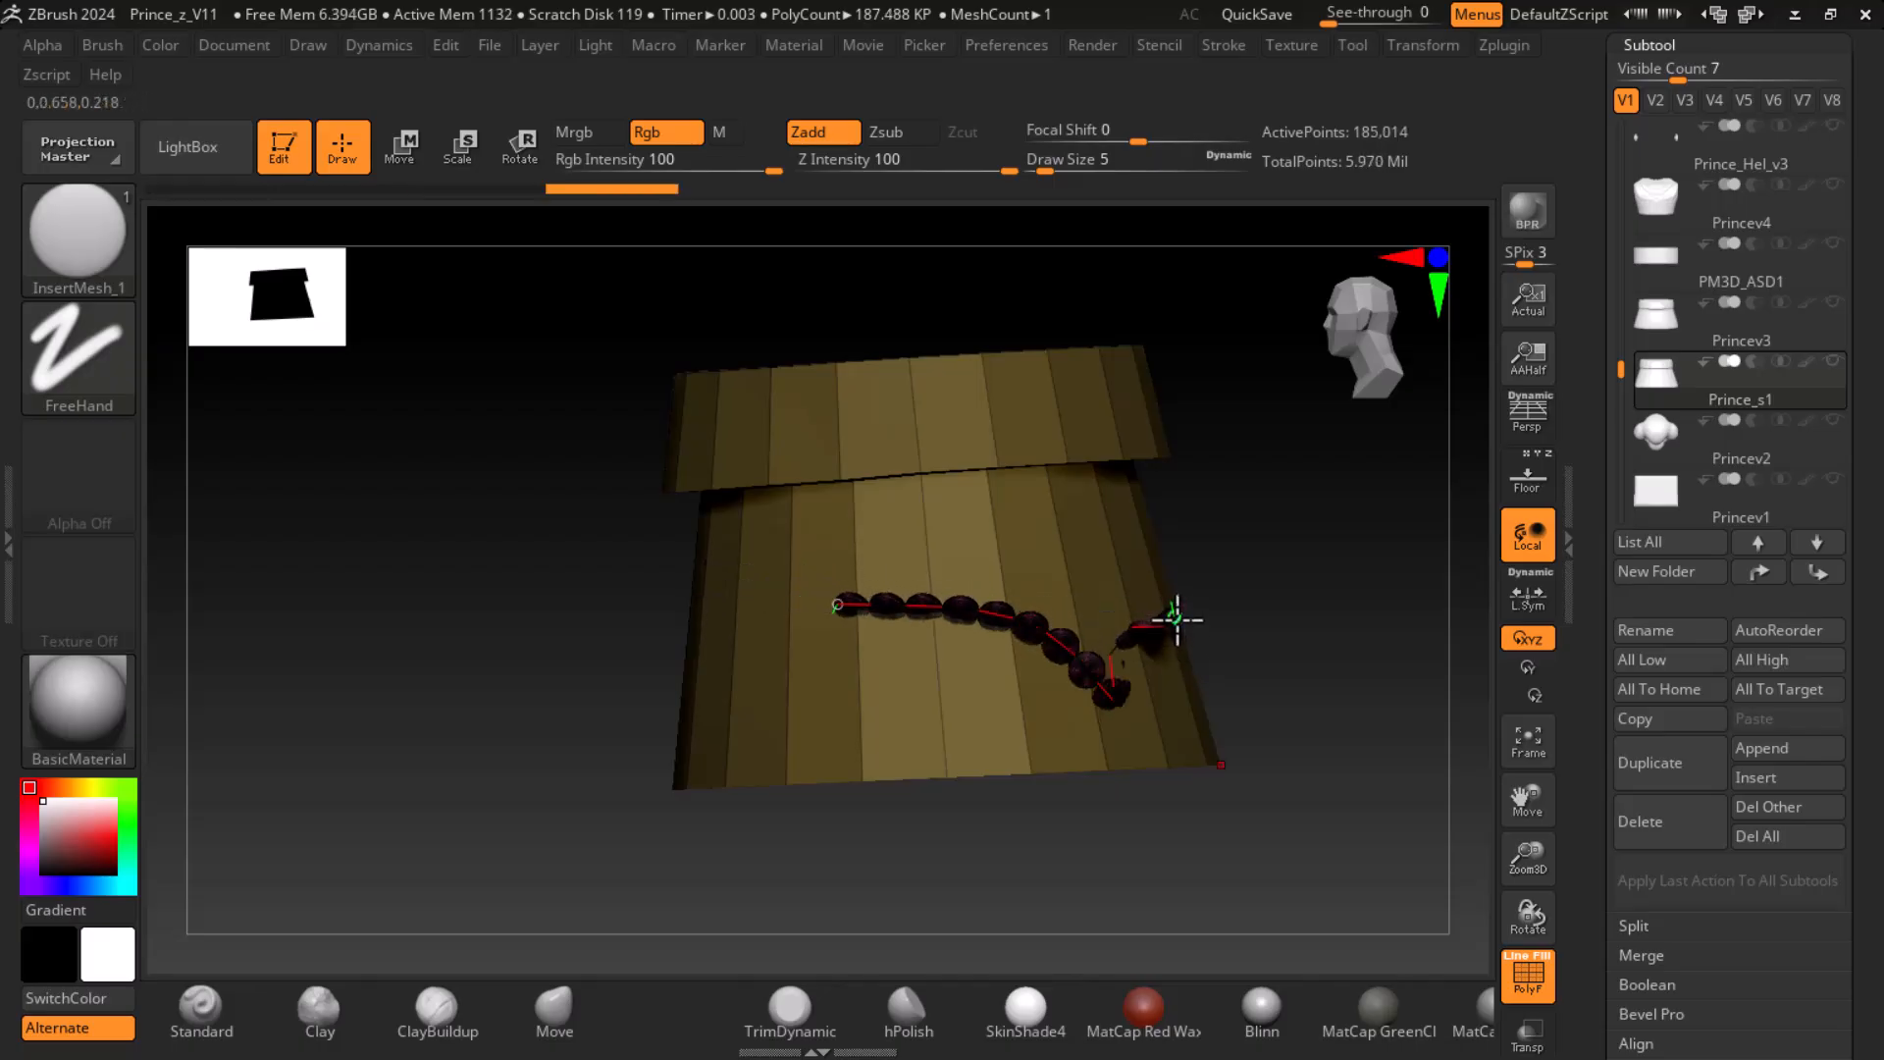
key("ctrl+z")
left_click_drag(1246, 549, 1373, 555)
left_click_drag(1363, 654, 1410, 652, "shift")
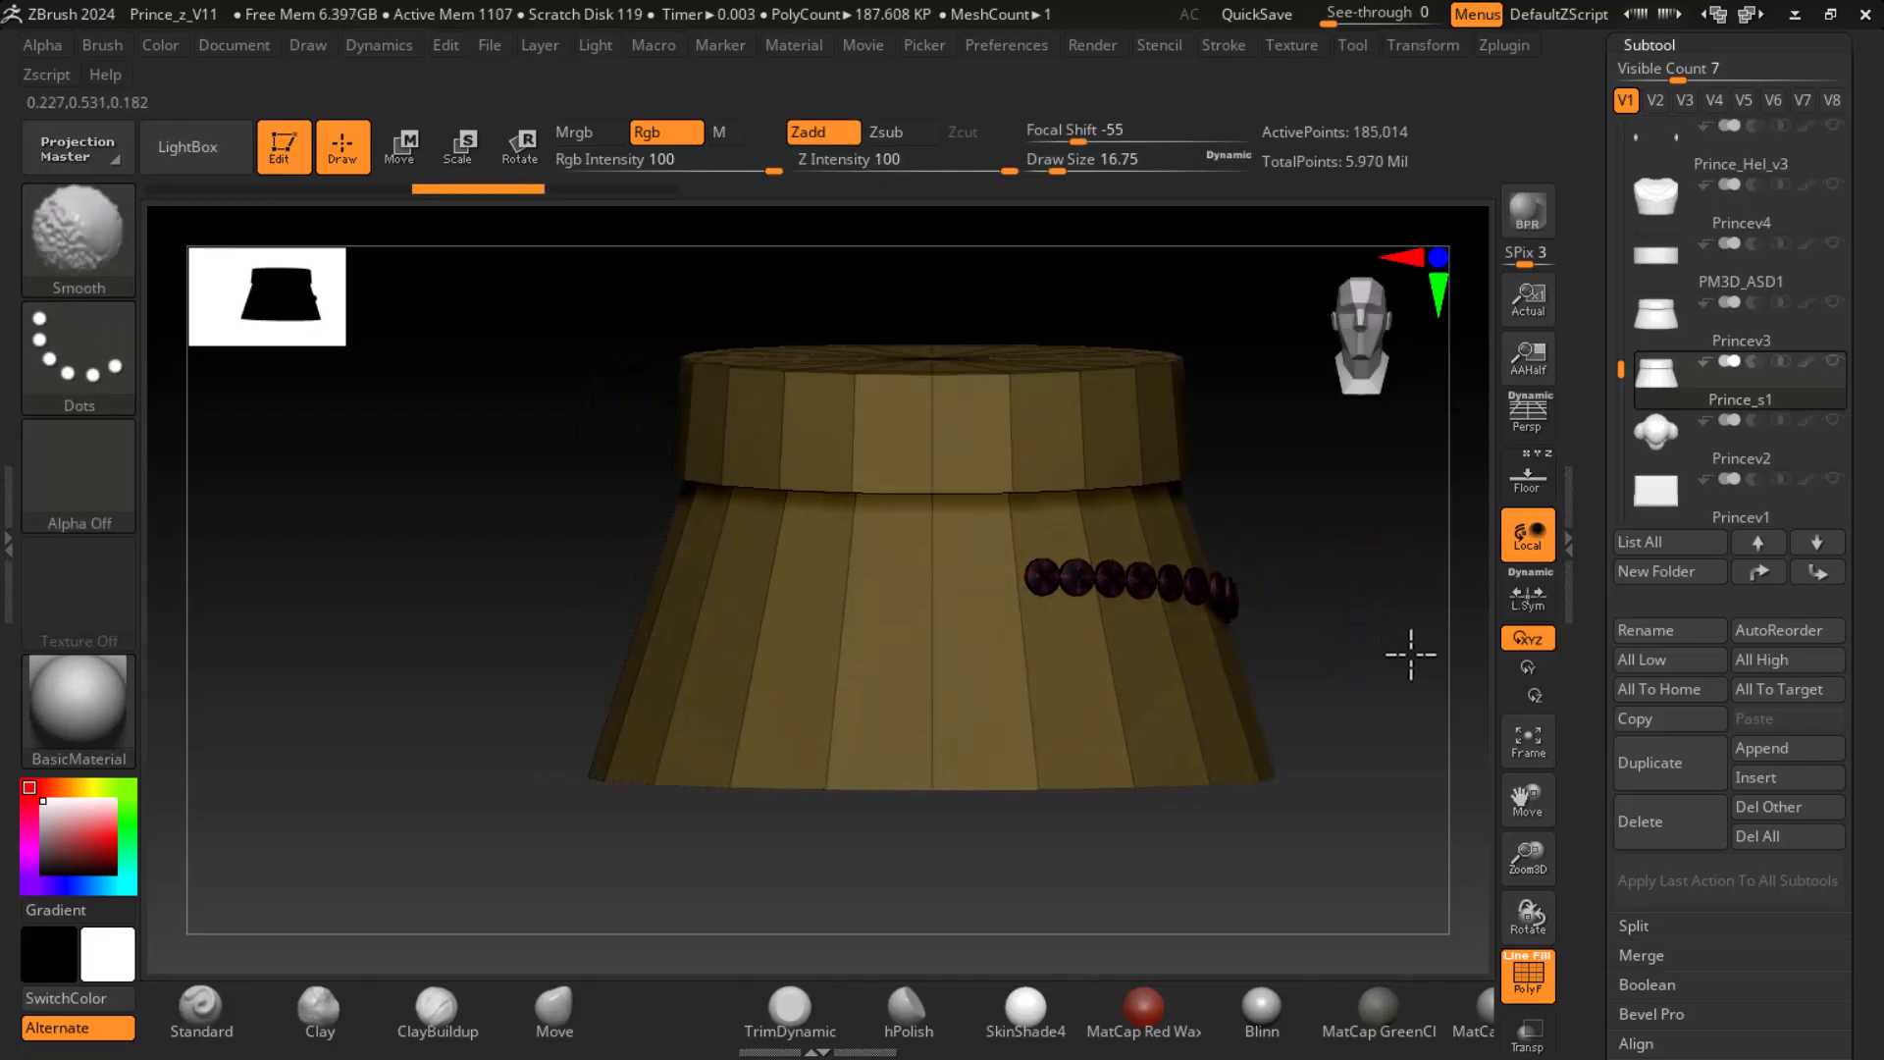
key("ctrl+z")
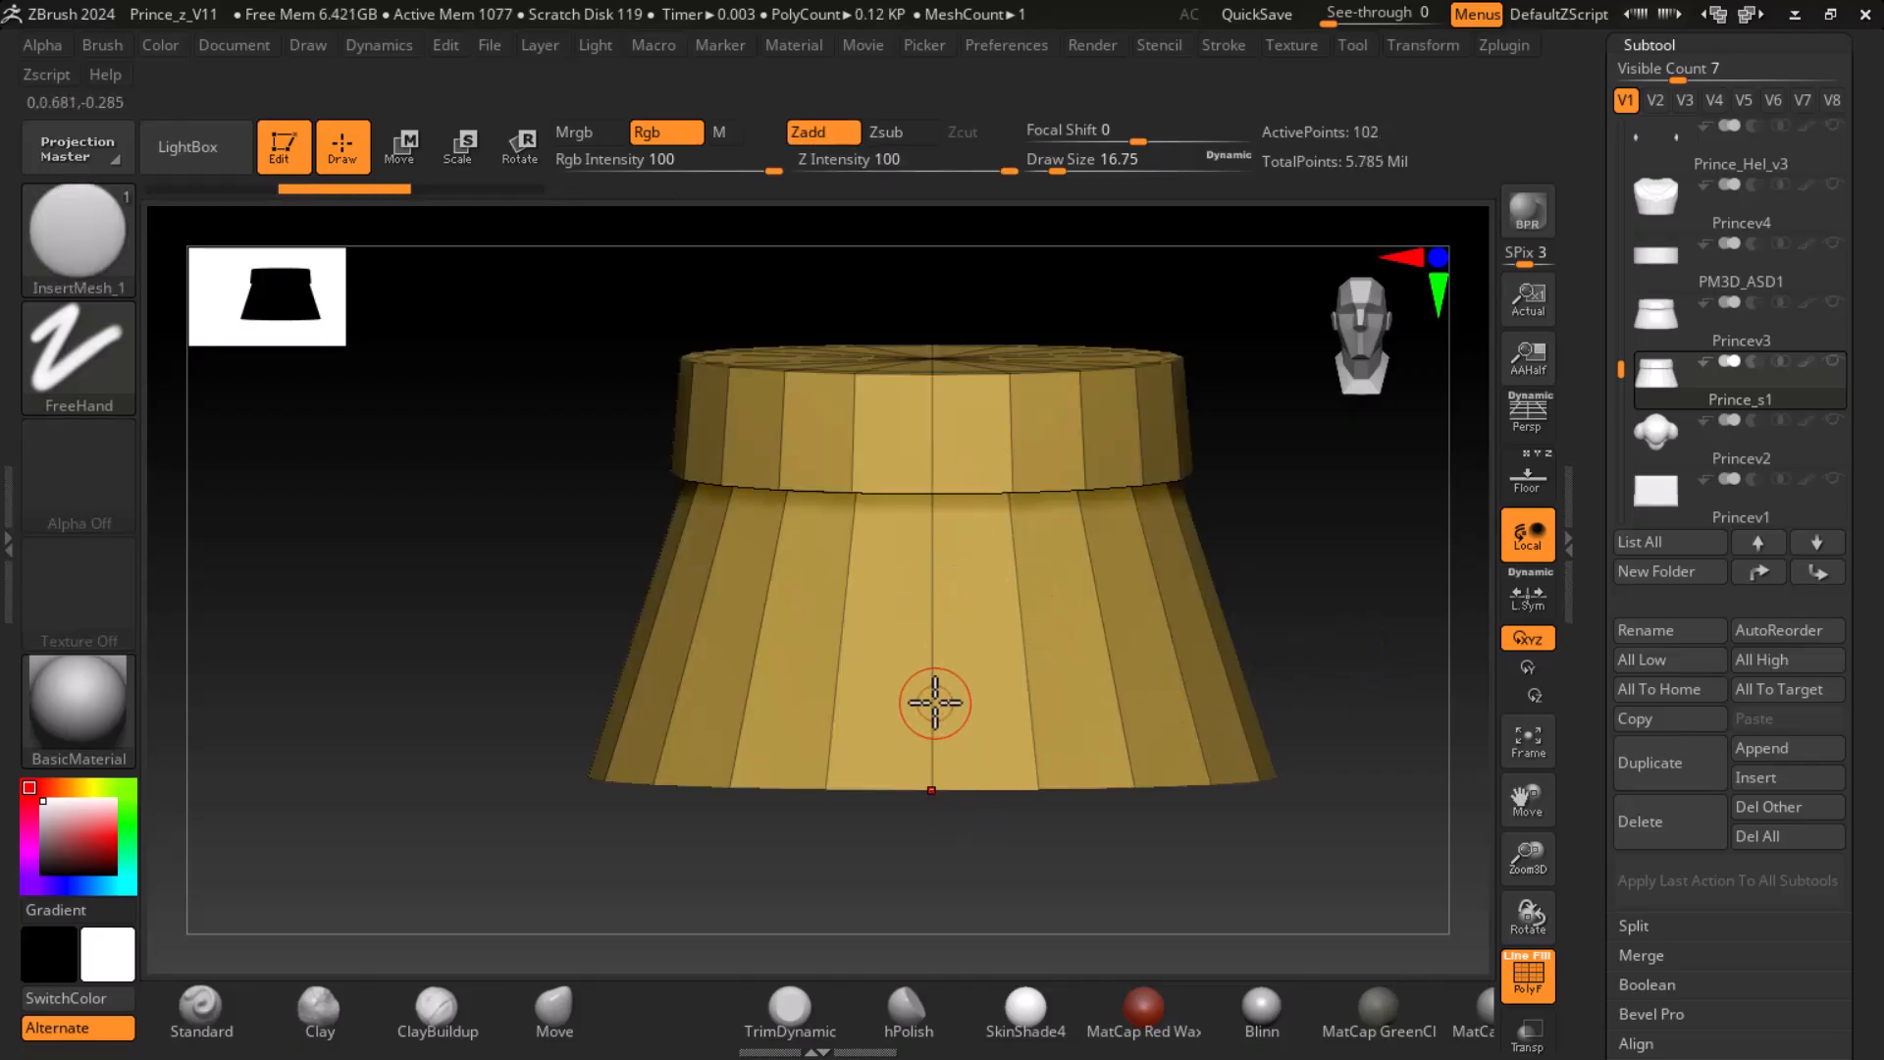
- Try further scale curves from the skirt's front, raising the draw size to 28.75, and undo them
left_click_drag(935, 703, 1296, 675)
key("ctrl+z")
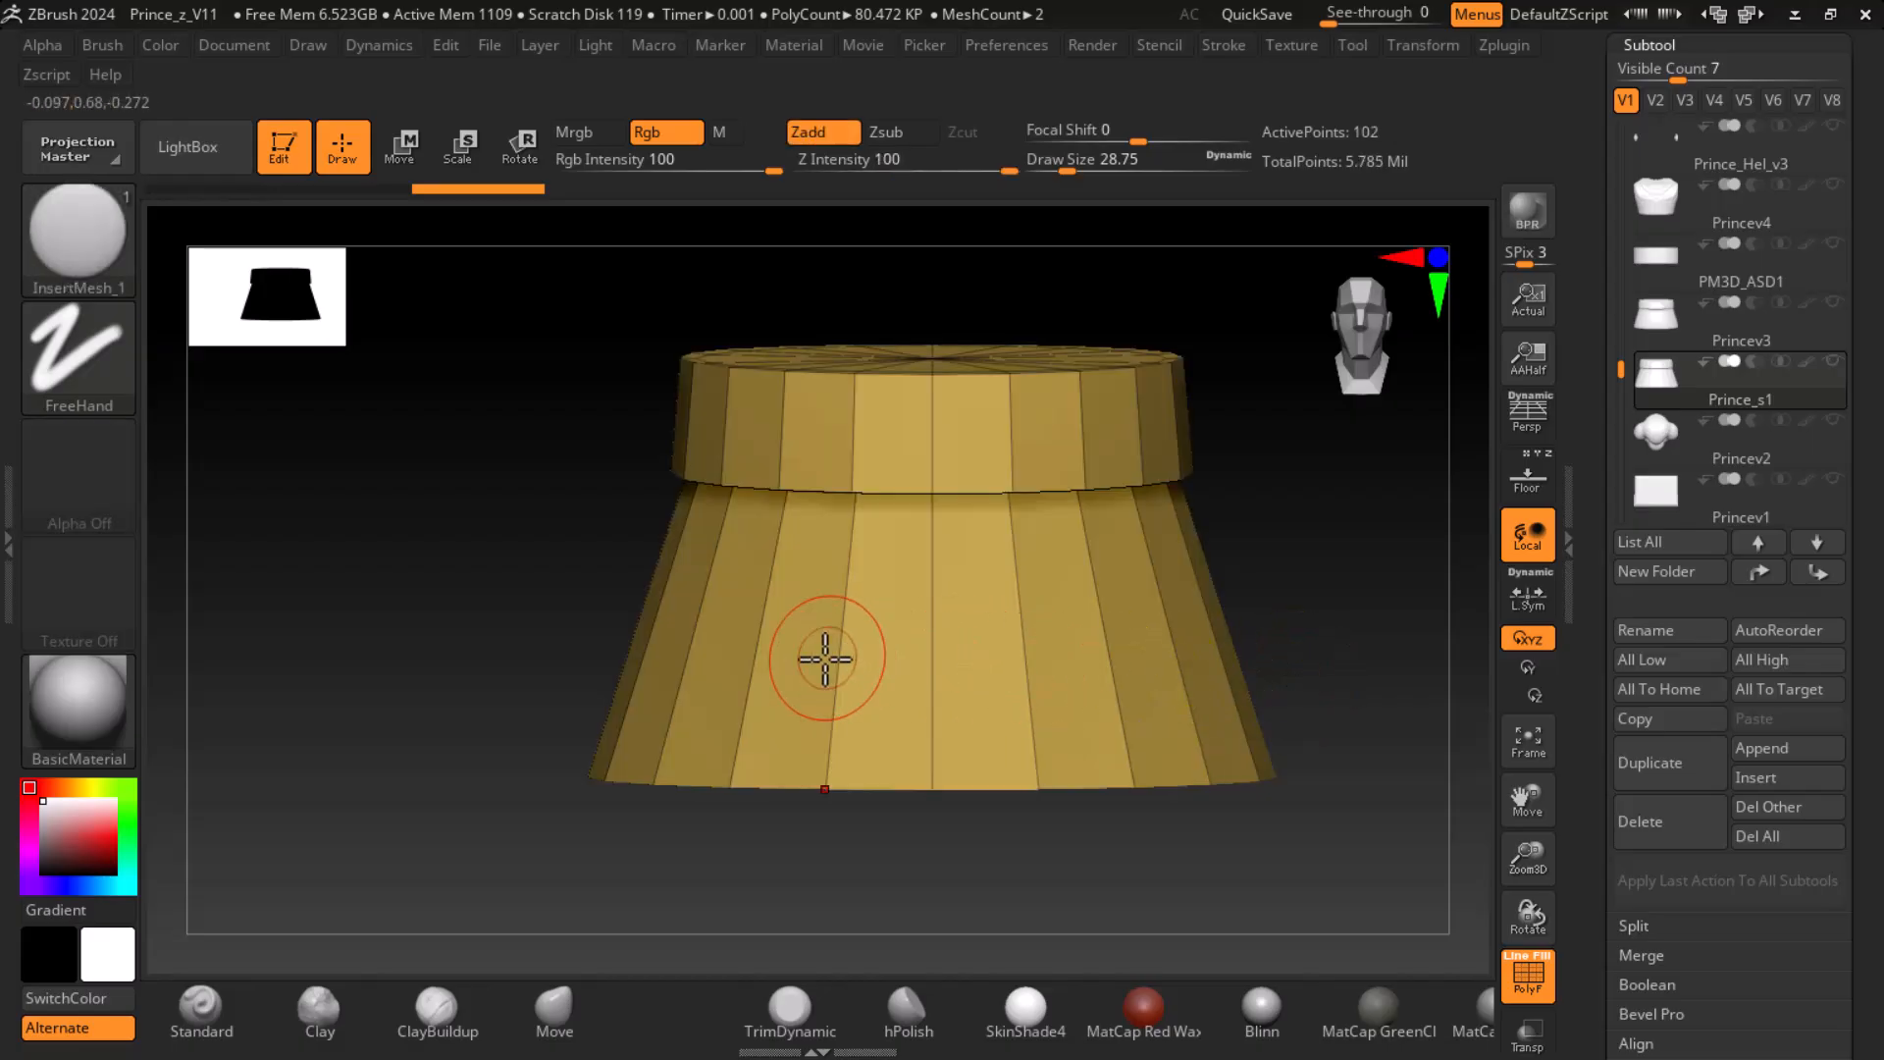
mouse_move(1080, 645)
left_mouse_down()
mouse_move(1253, 639)
mouse_move(1433, 811)
mouse_move(1329, 870)
mouse_move(1384, 795)
mouse_move(1345, 821)
left_mouse_up()
mouse_move(1349, 742)
left_mouse_down()
mouse_move(1312, 638)
mouse_move(1270, 605)
mouse_move(1355, 622)
mouse_move(1418, 787)
mouse_move(1316, 697)
left_mouse_up()
key("ctrl+z")
- Subdivide the skirt twice without smoothing and once more with Smt enabled, after undoing a trial smoothed subdivision
key("ctrl+d")
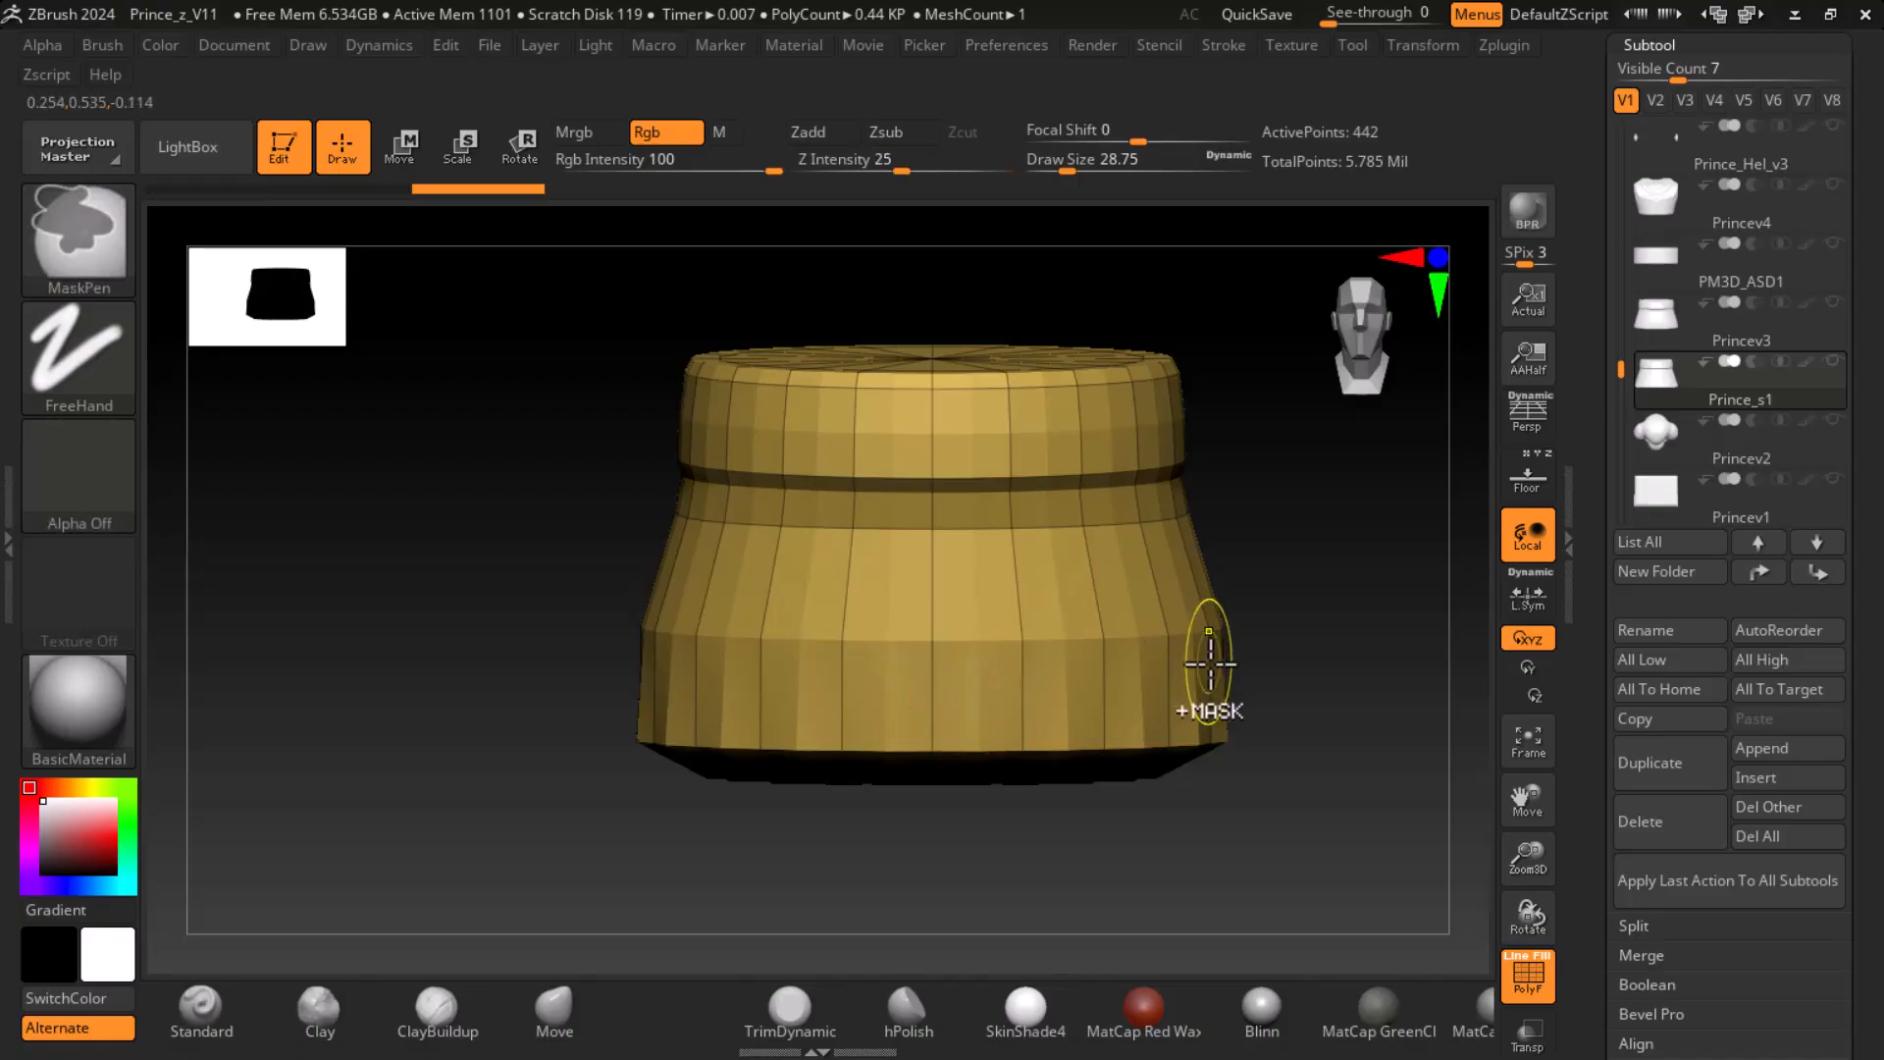
key("ctrl+z")
scroll(1591, 943, "down", 5)
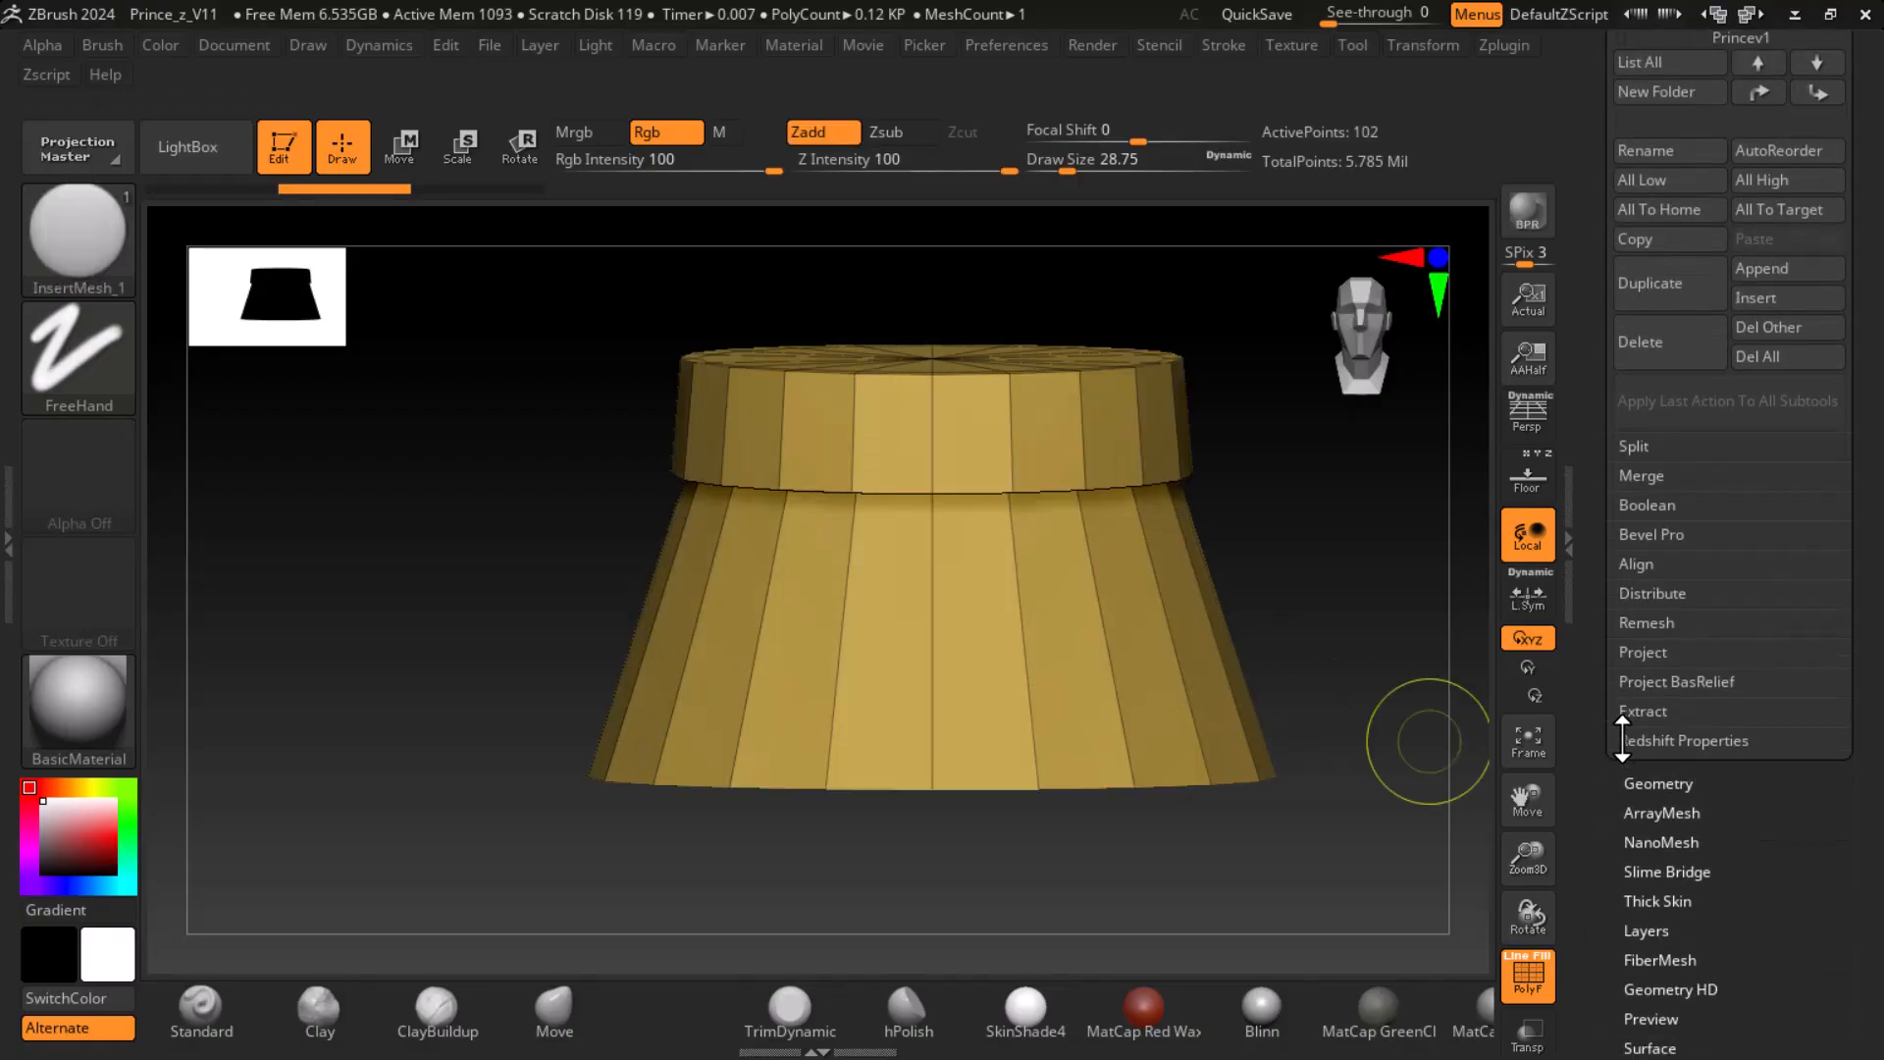
left_click(1665, 782)
left_click(1649, 172)
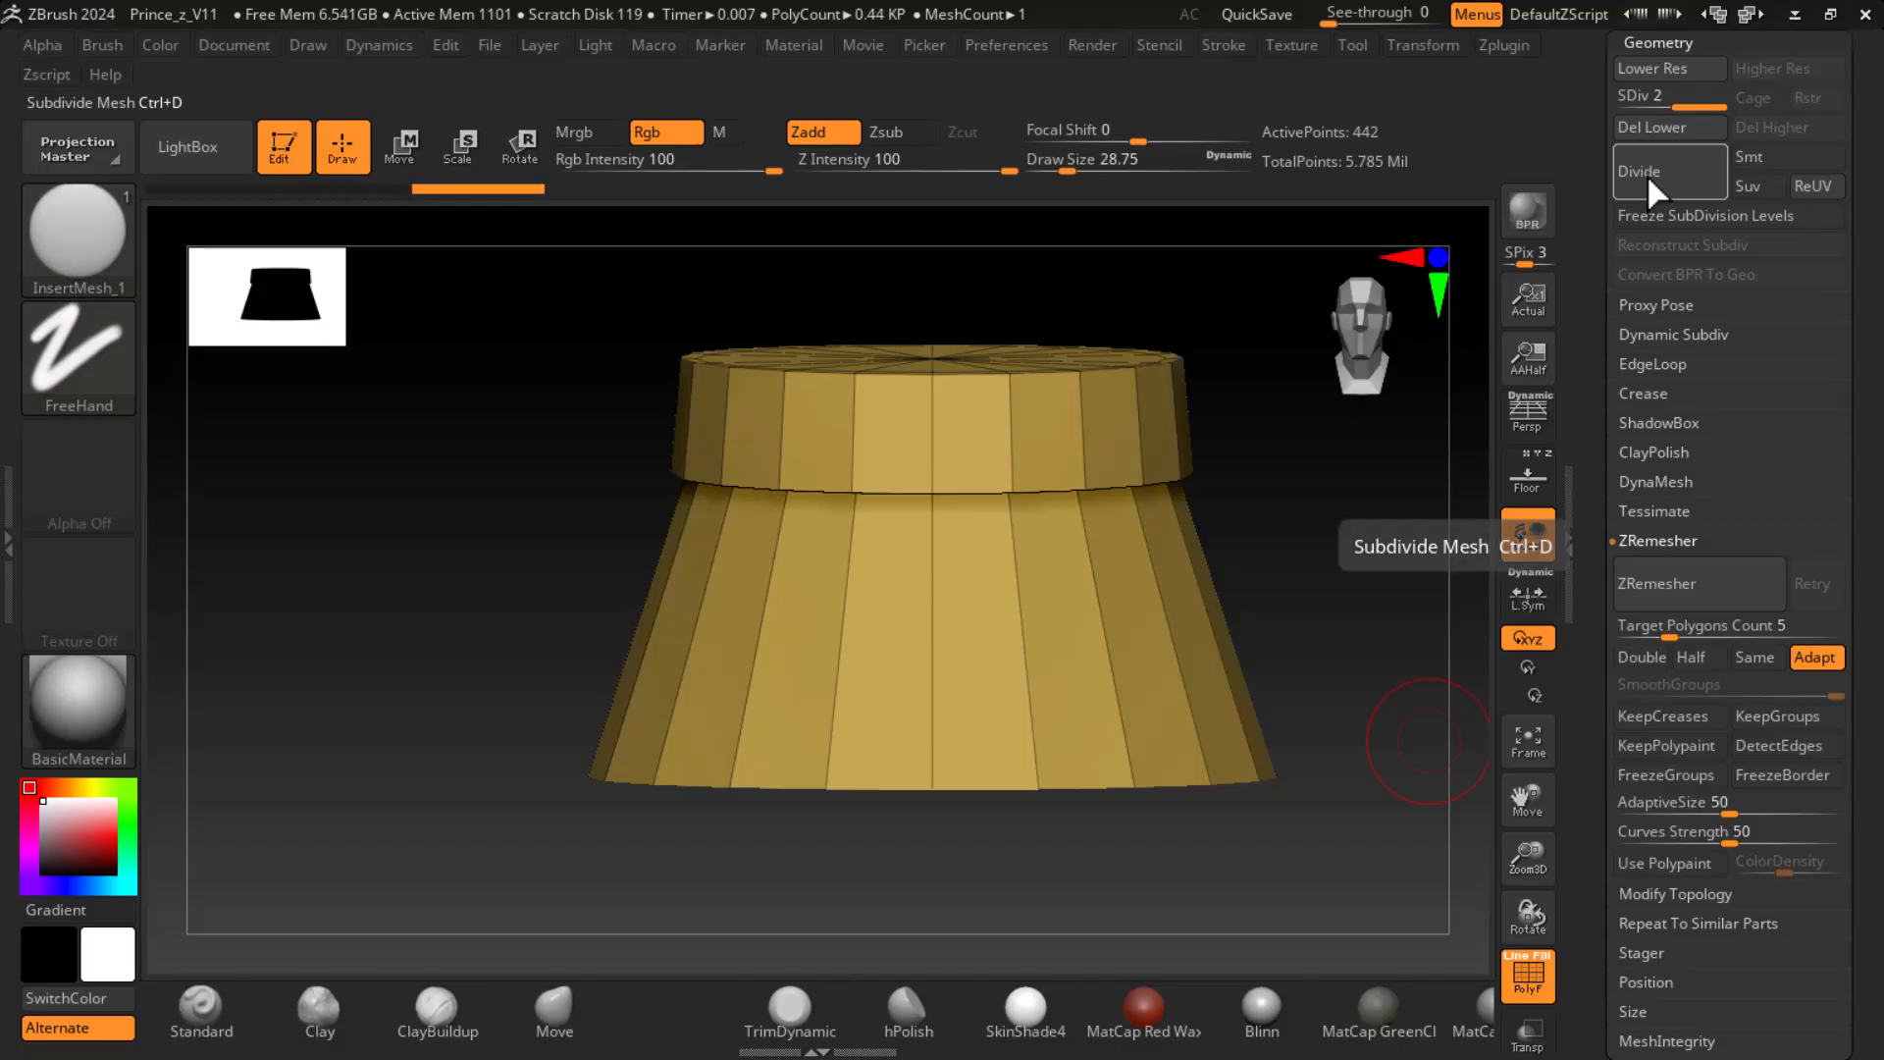
left_click(1647, 174)
left_click(1778, 157)
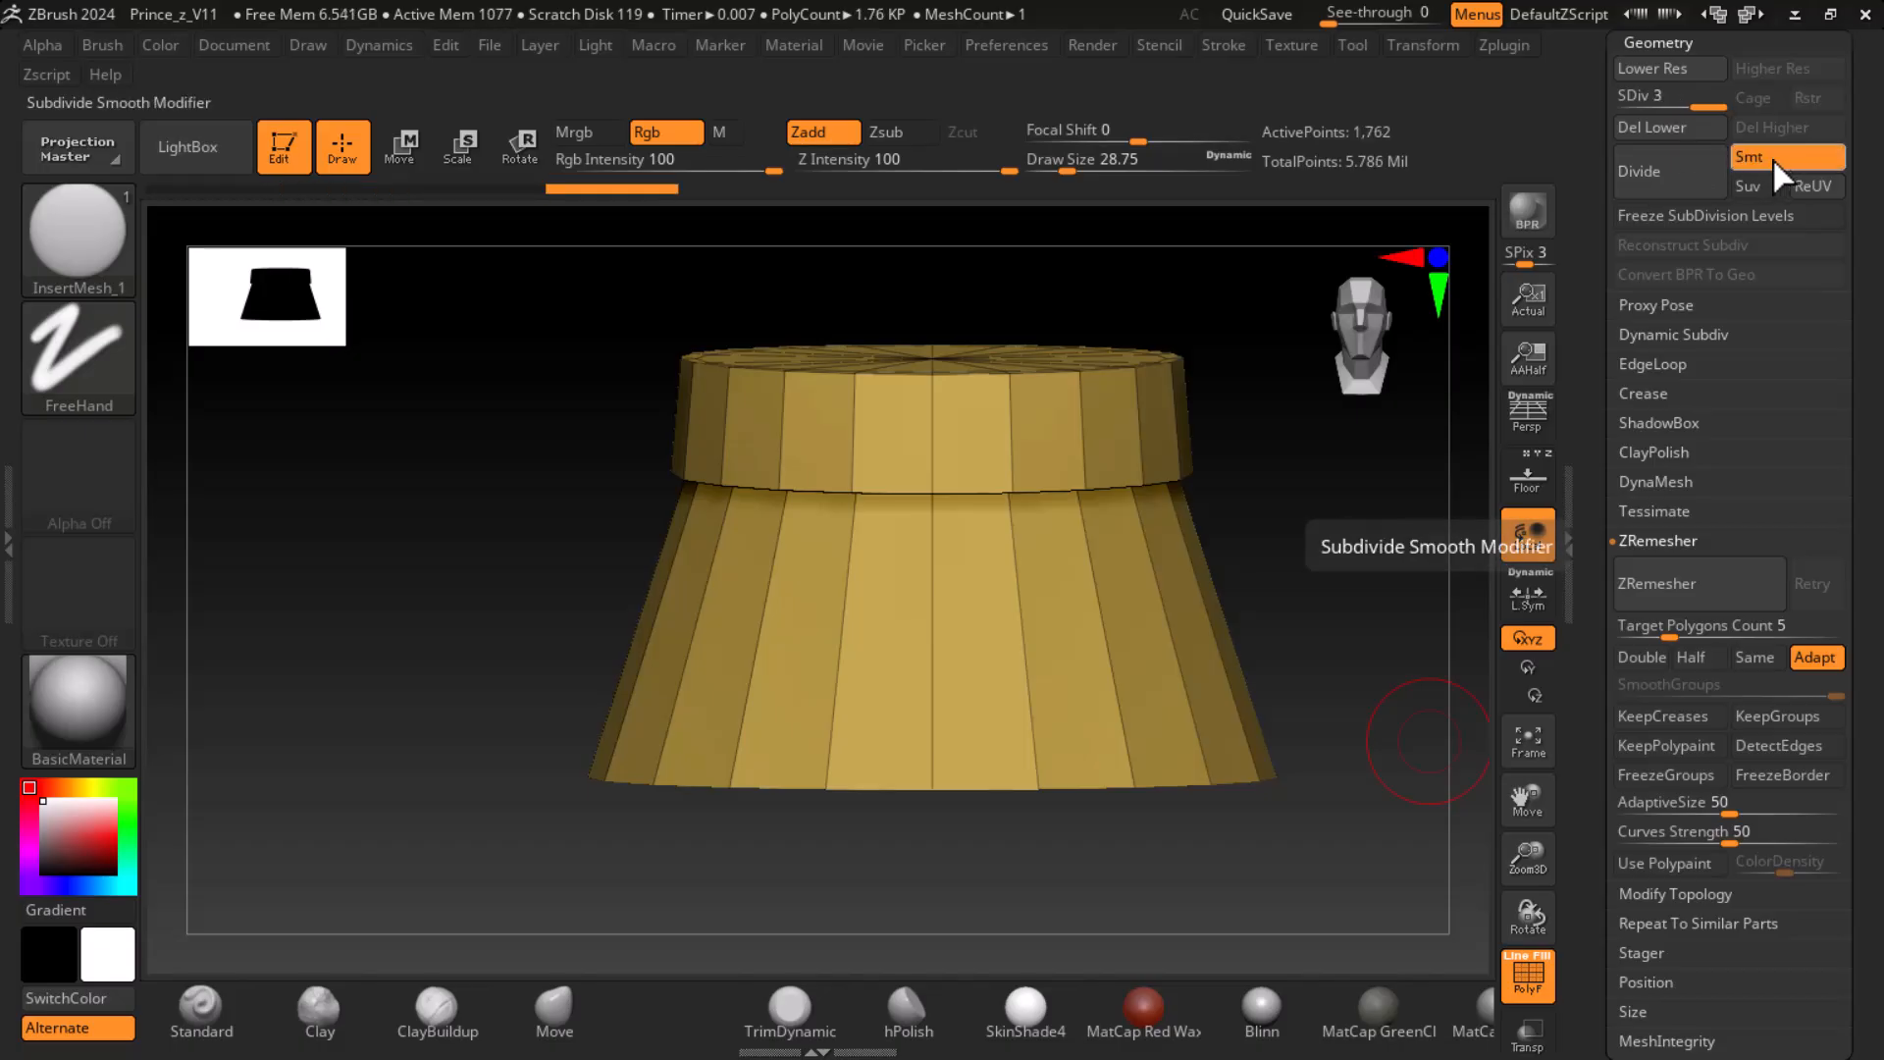
left_click(1665, 172)
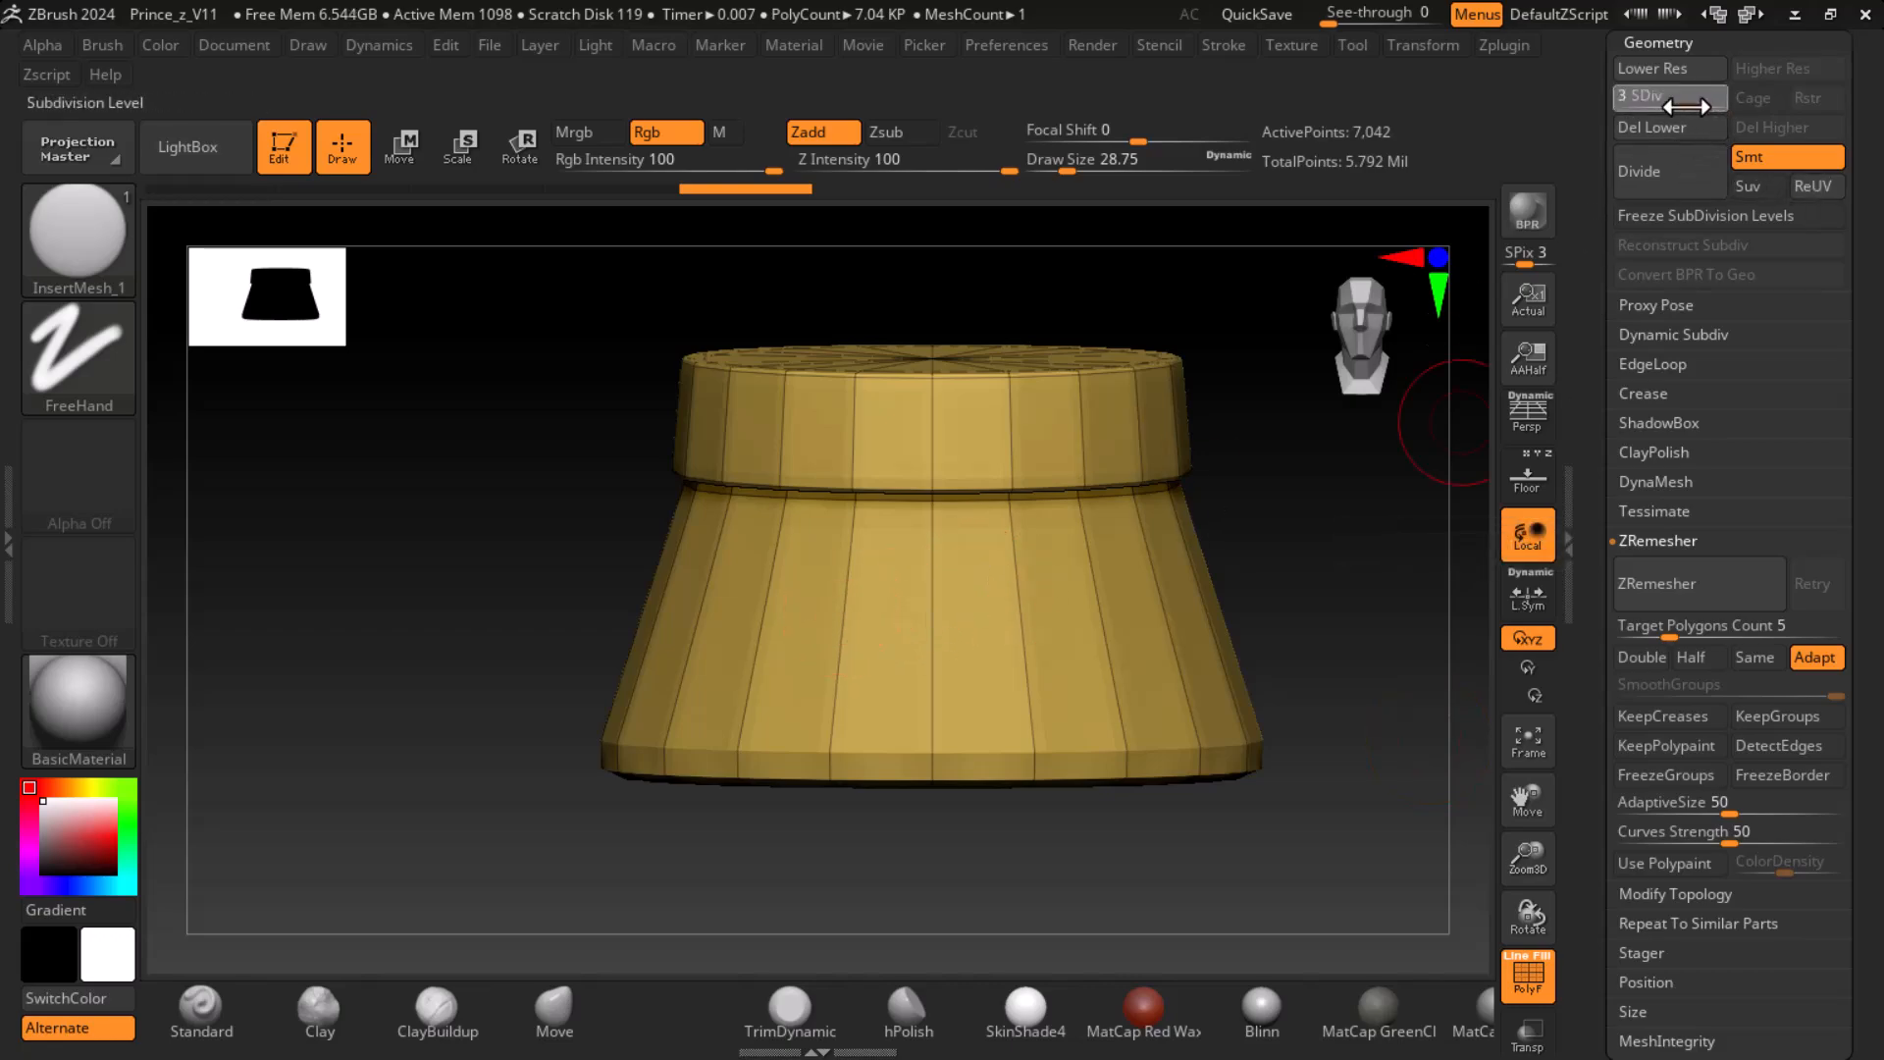
- Return to subdivision level 1 without the higher levels, and divide the skirt three times unsmoothed and once with Smt enabled
left_click_drag(1688, 100, 1634, 111)
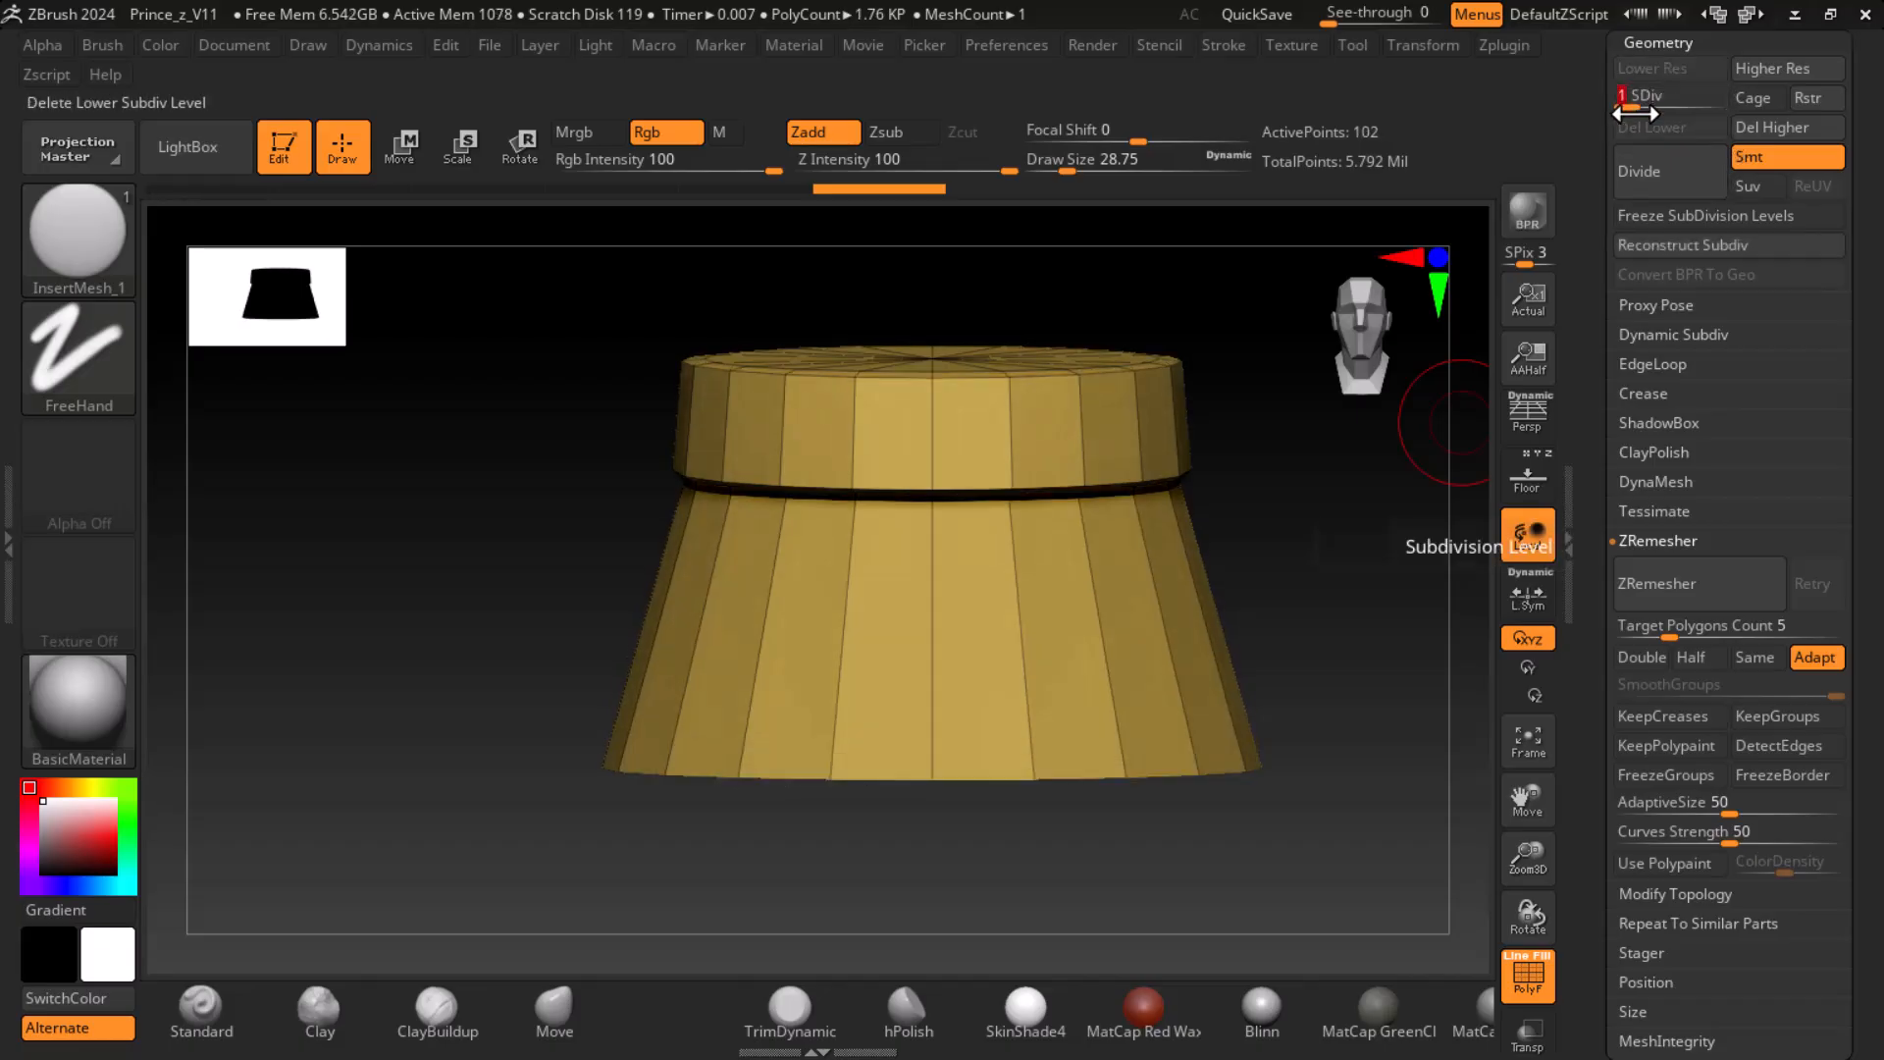
left_click(1645, 175)
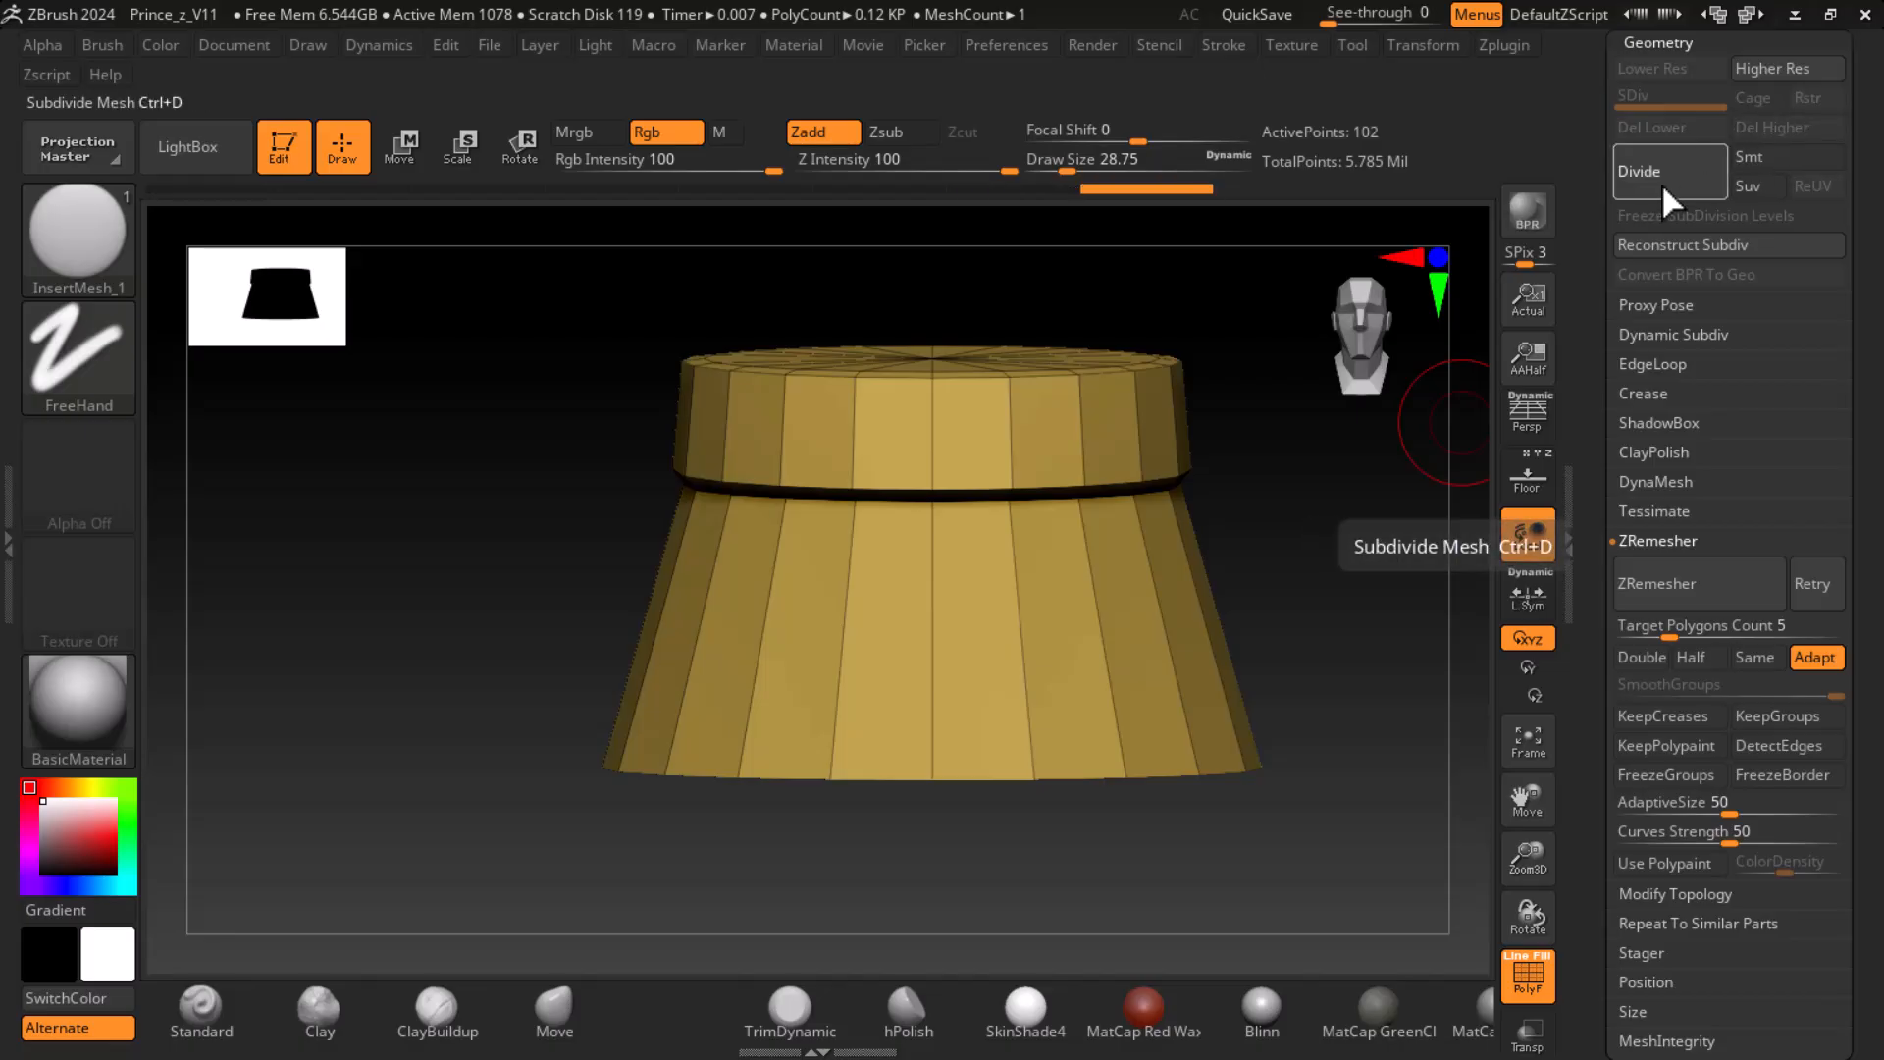
left_click(1662, 182)
left_click(1663, 183)
left_click(1664, 181)
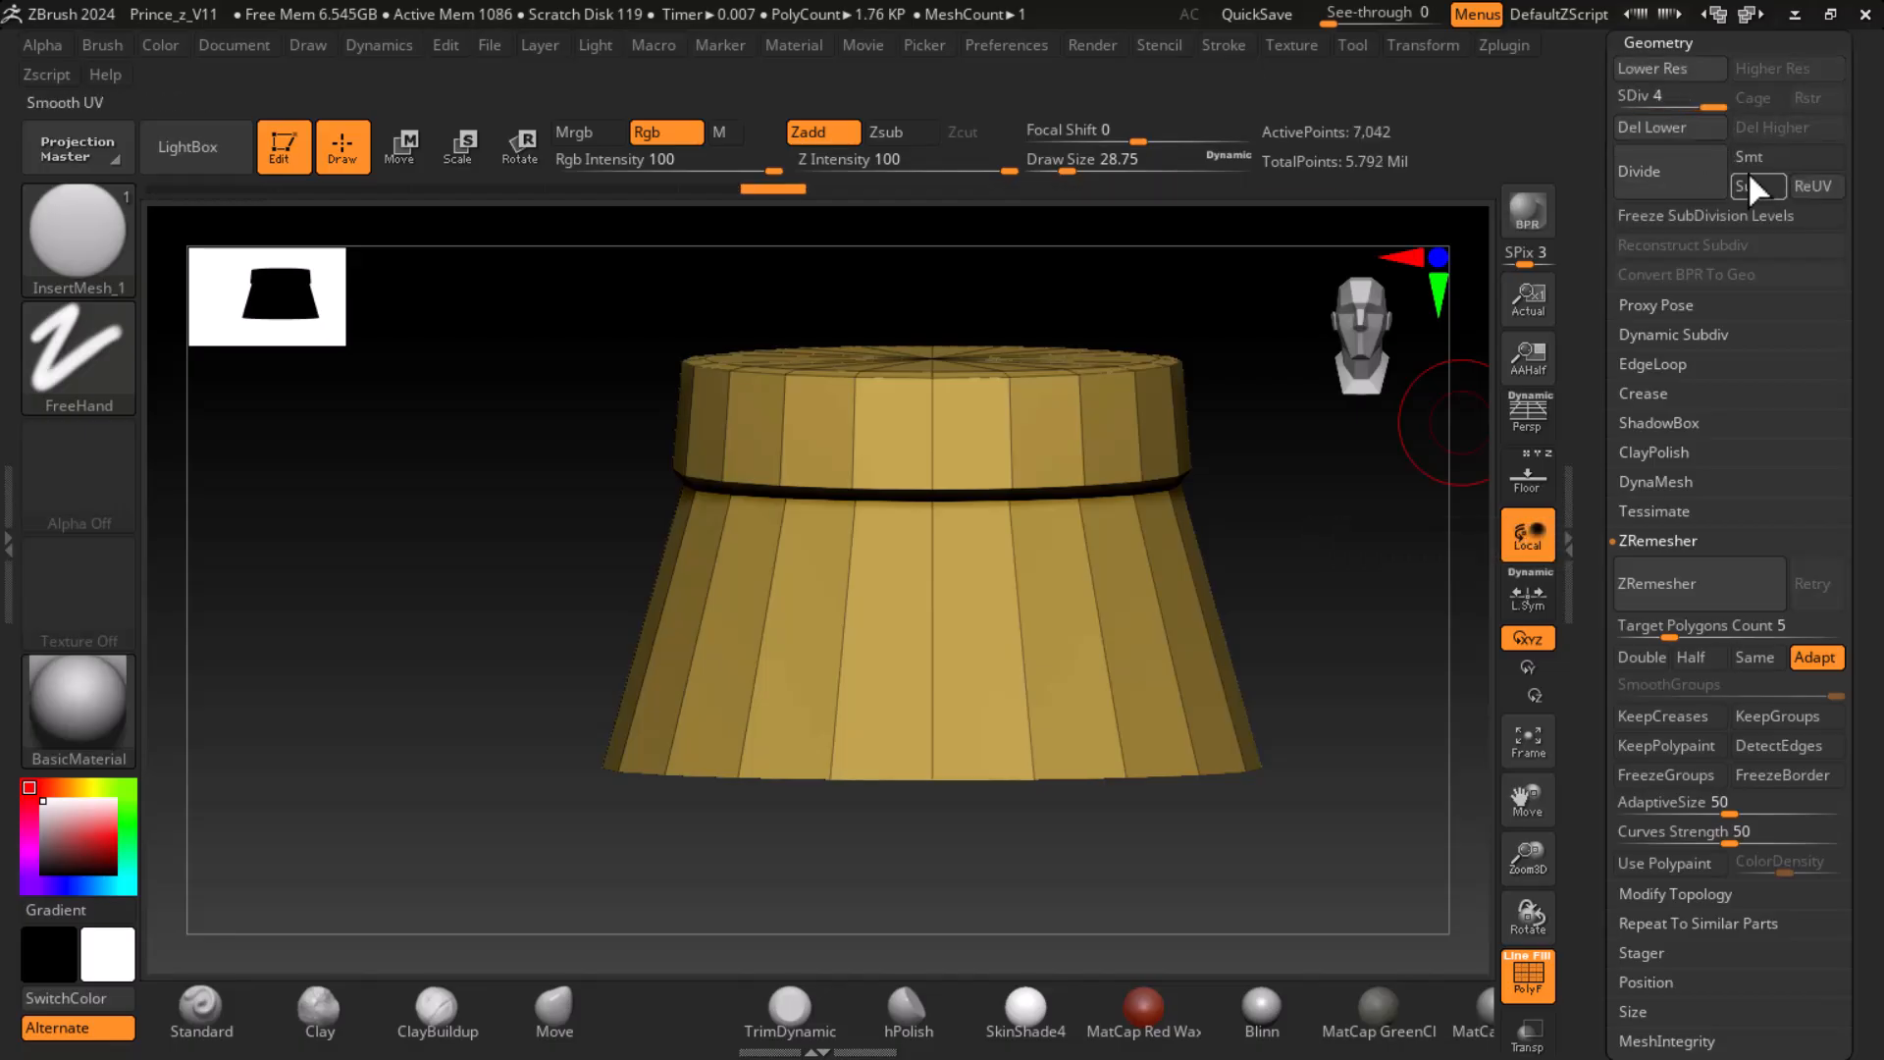
left_click(1757, 159)
left_click(1646, 174)
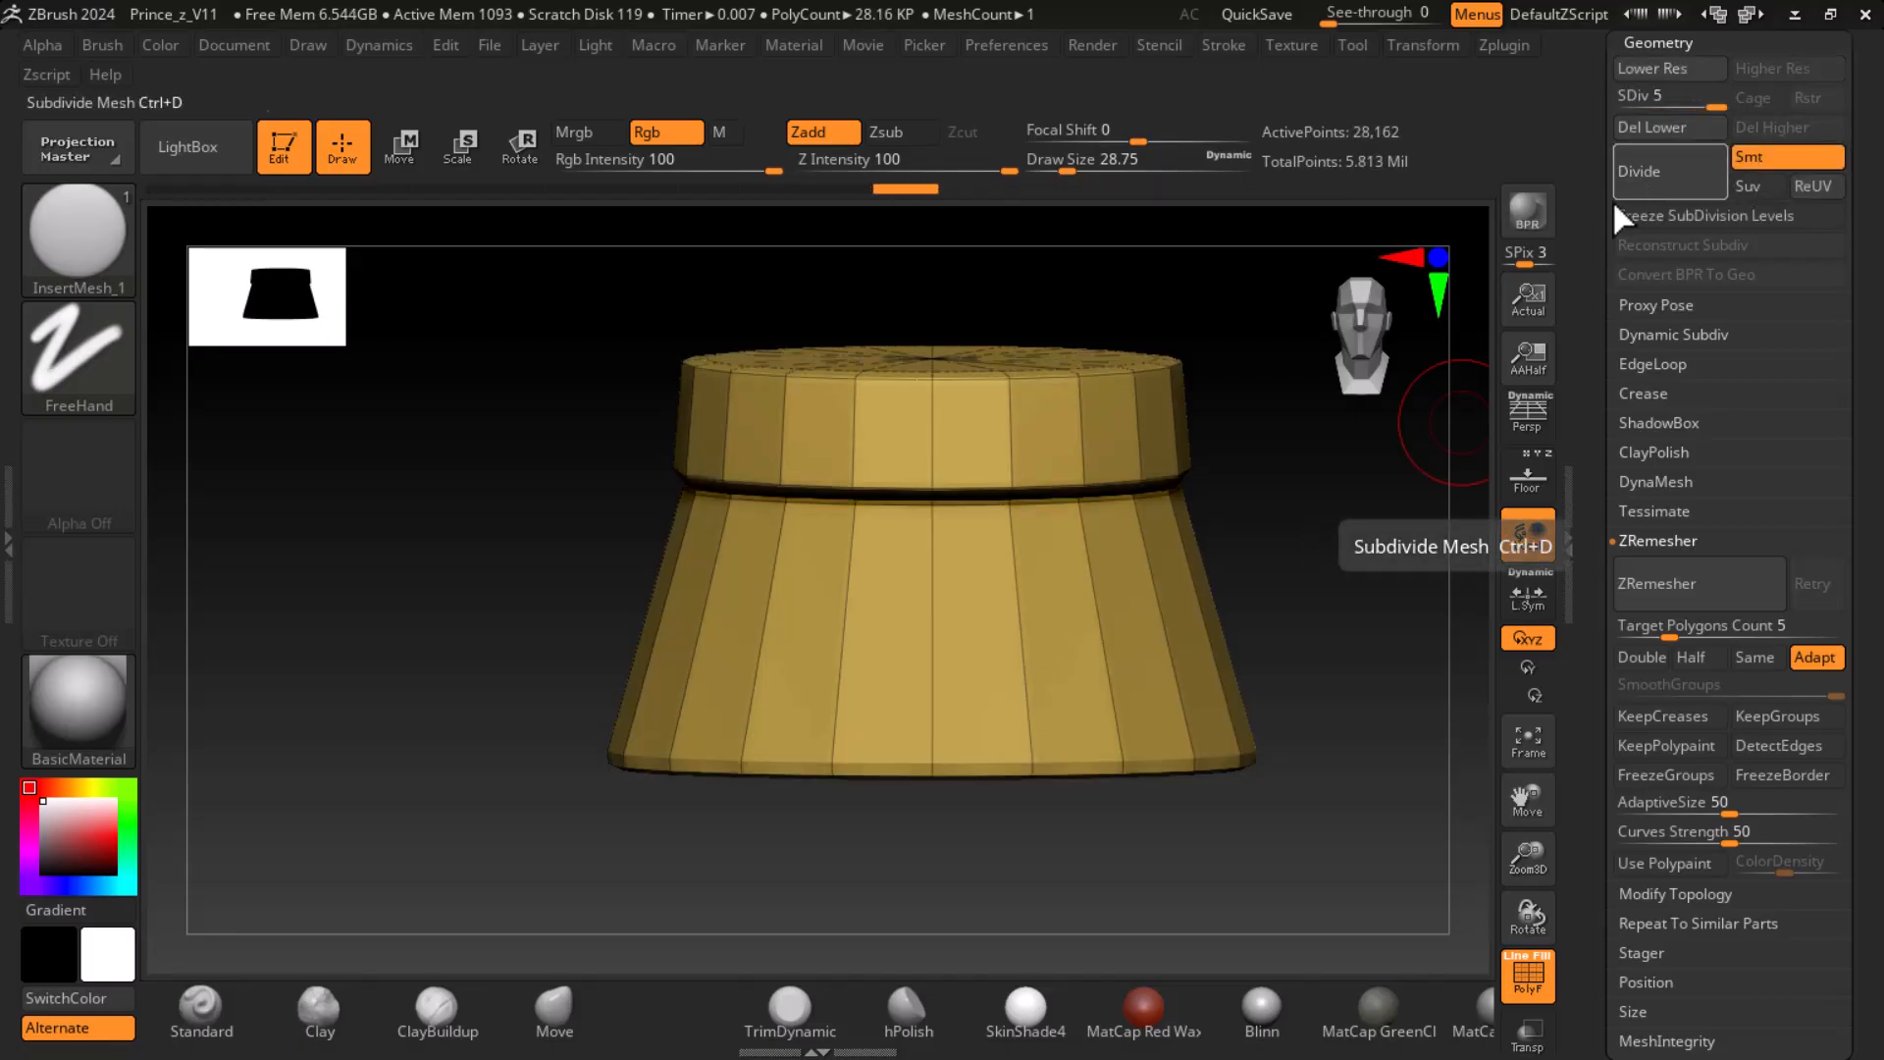
- Lower the skirt to subdivision level 3 and delete its higher and lower subdivision levels
key("shift+d")
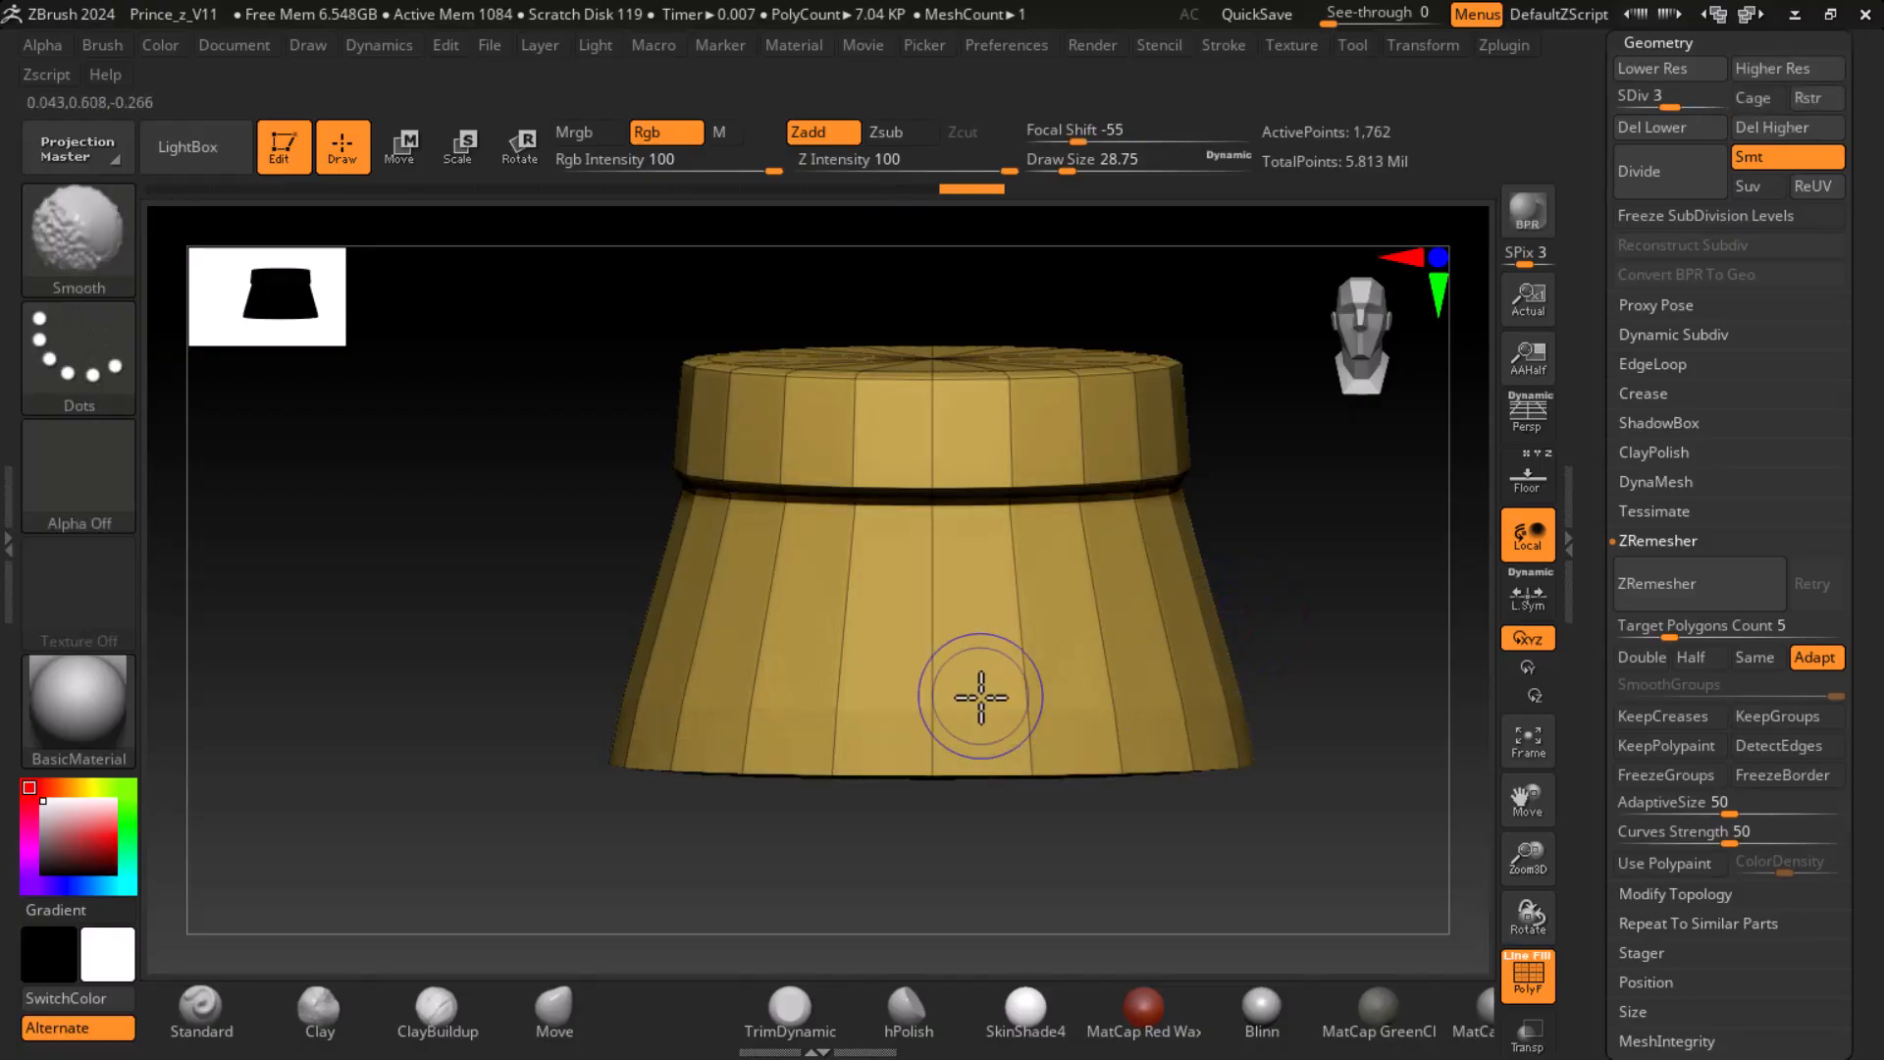
key("shift+d")
key("f")
left_click_drag(677, 622, 1051, 580)
mouse_move(1262, 597)
left_mouse_down()
mouse_move(1312, 606)
mouse_move(1358, 576)
left_mouse_up()
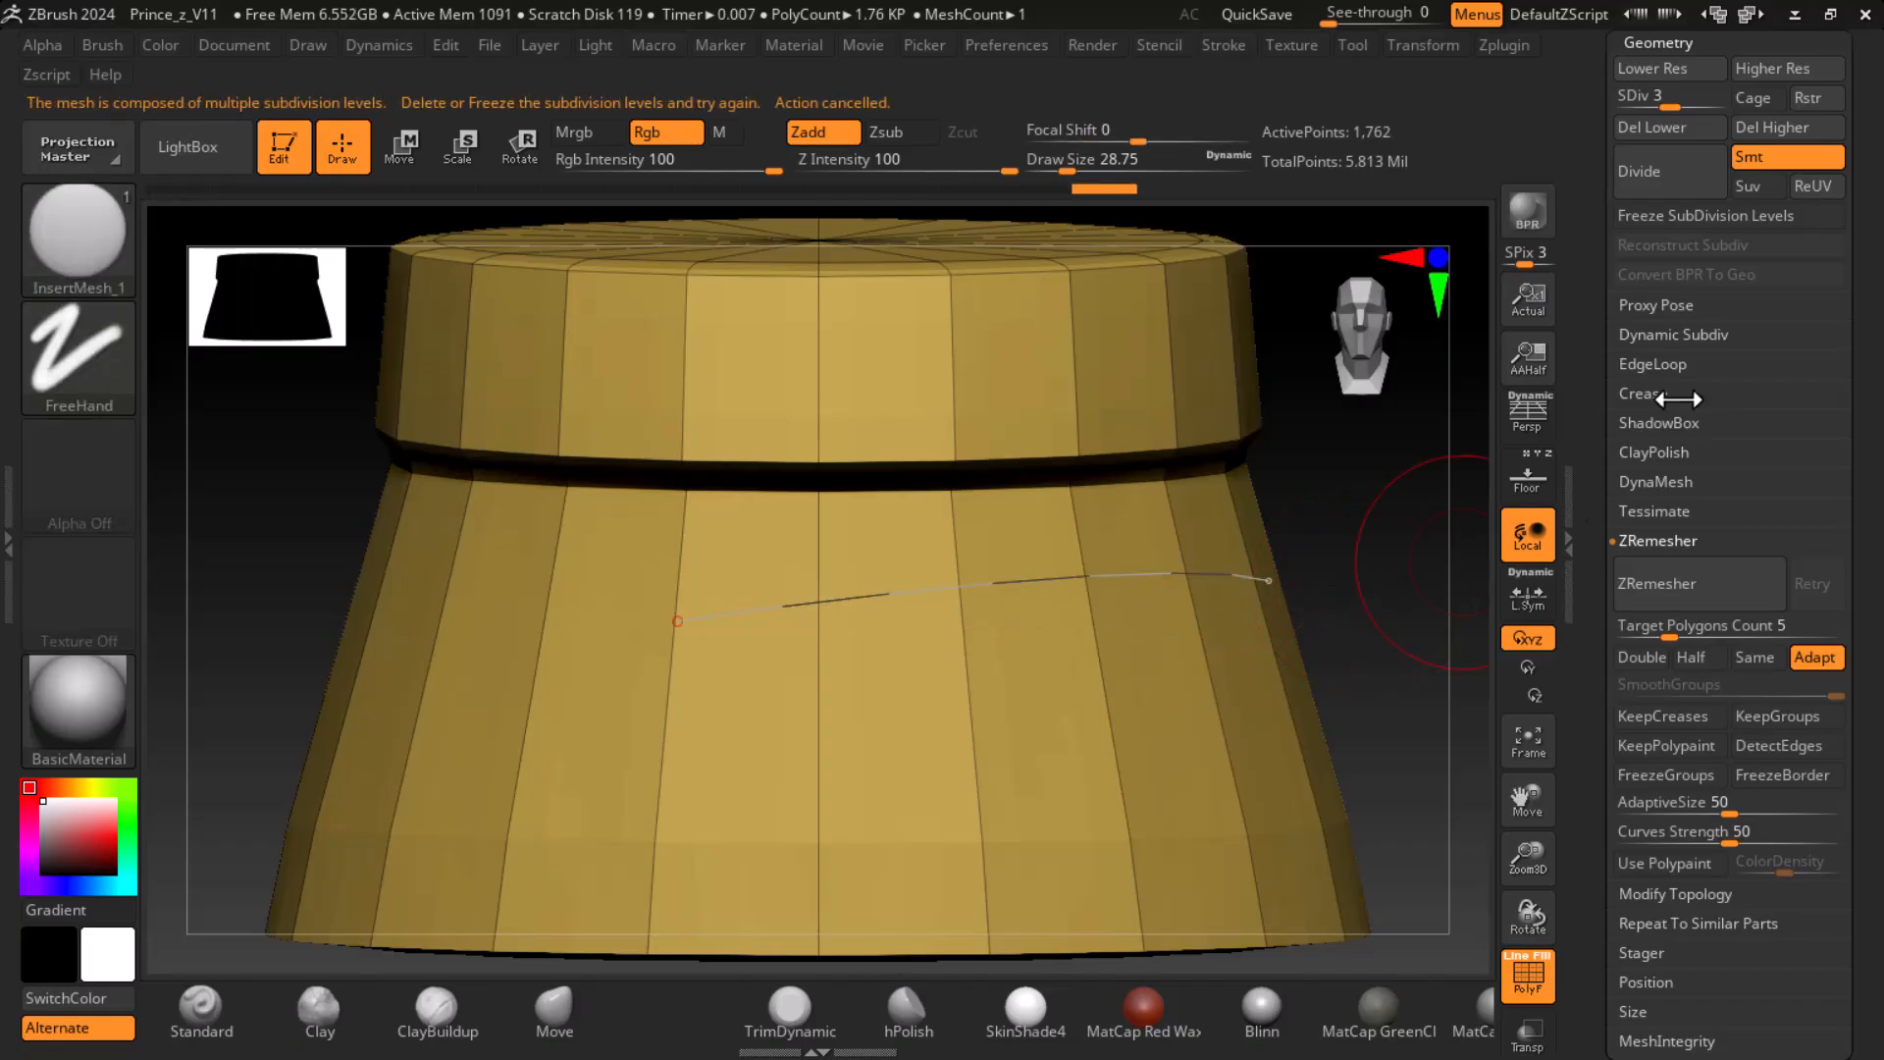
left_click(1786, 128)
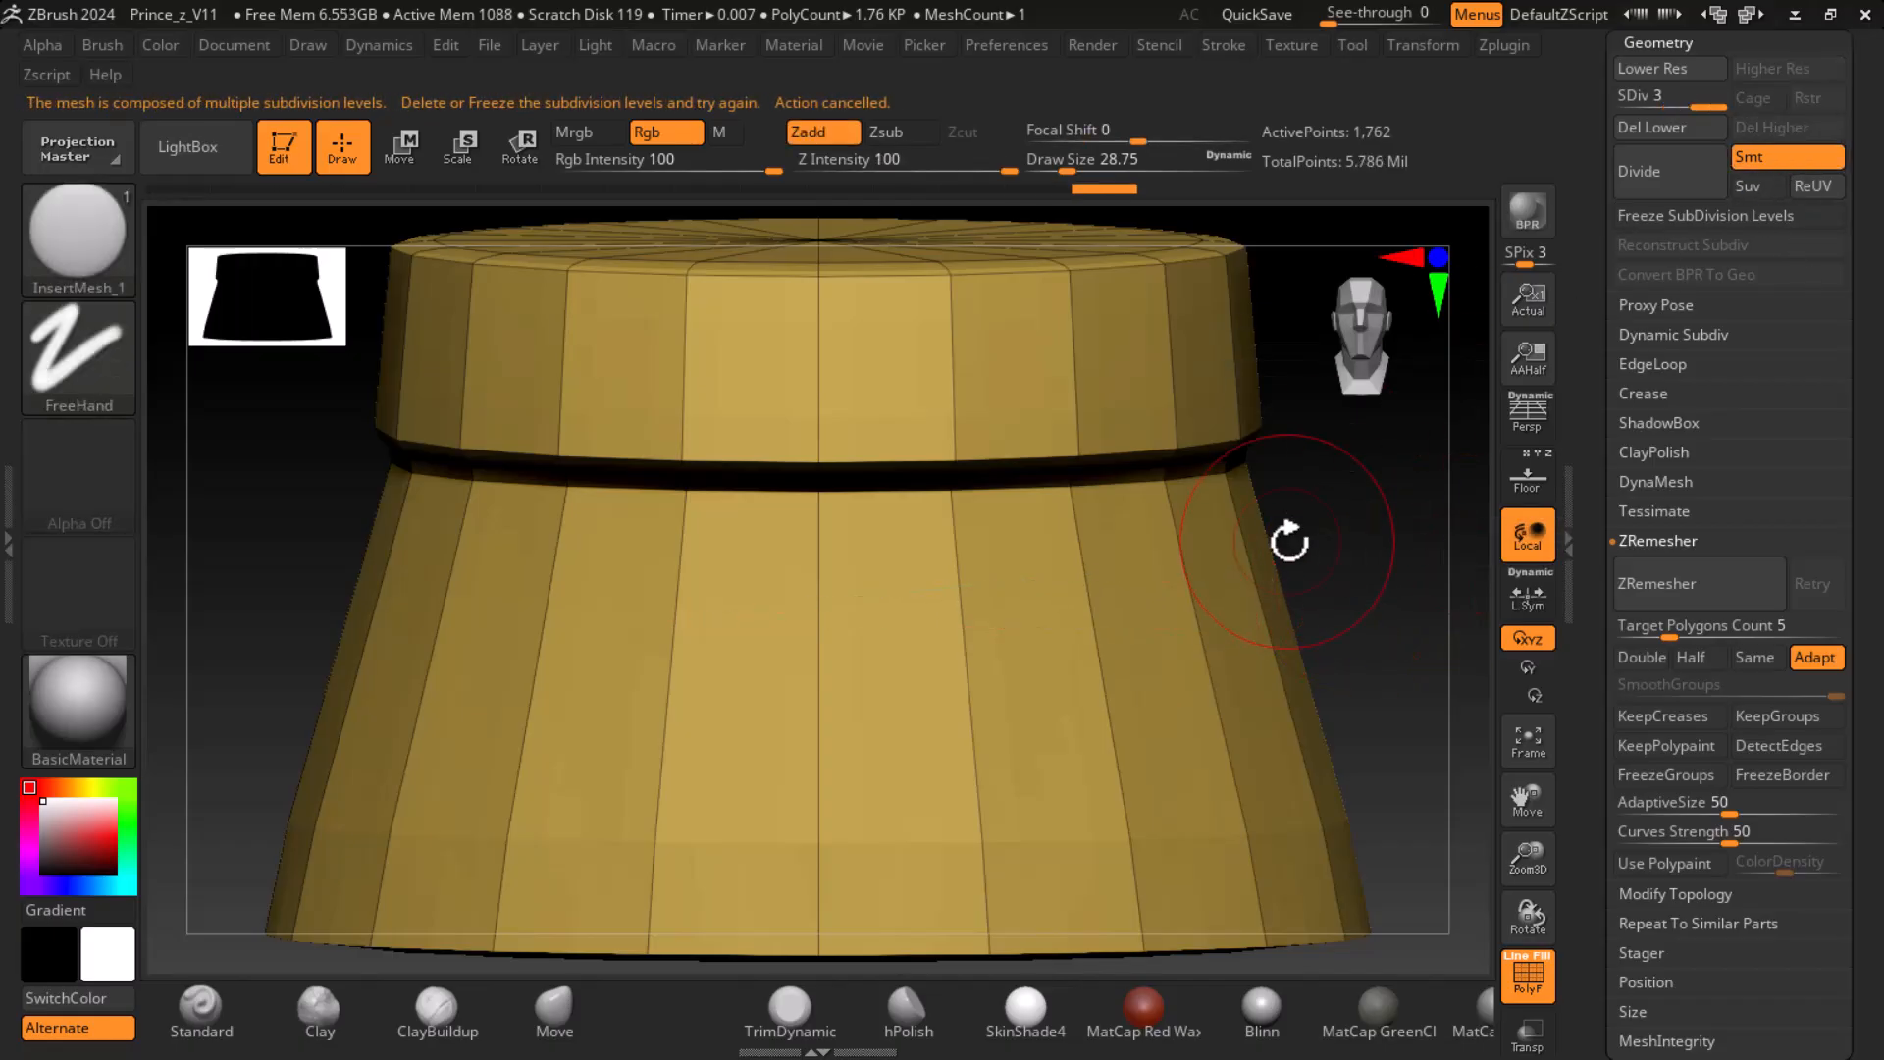
left_click(1664, 126)
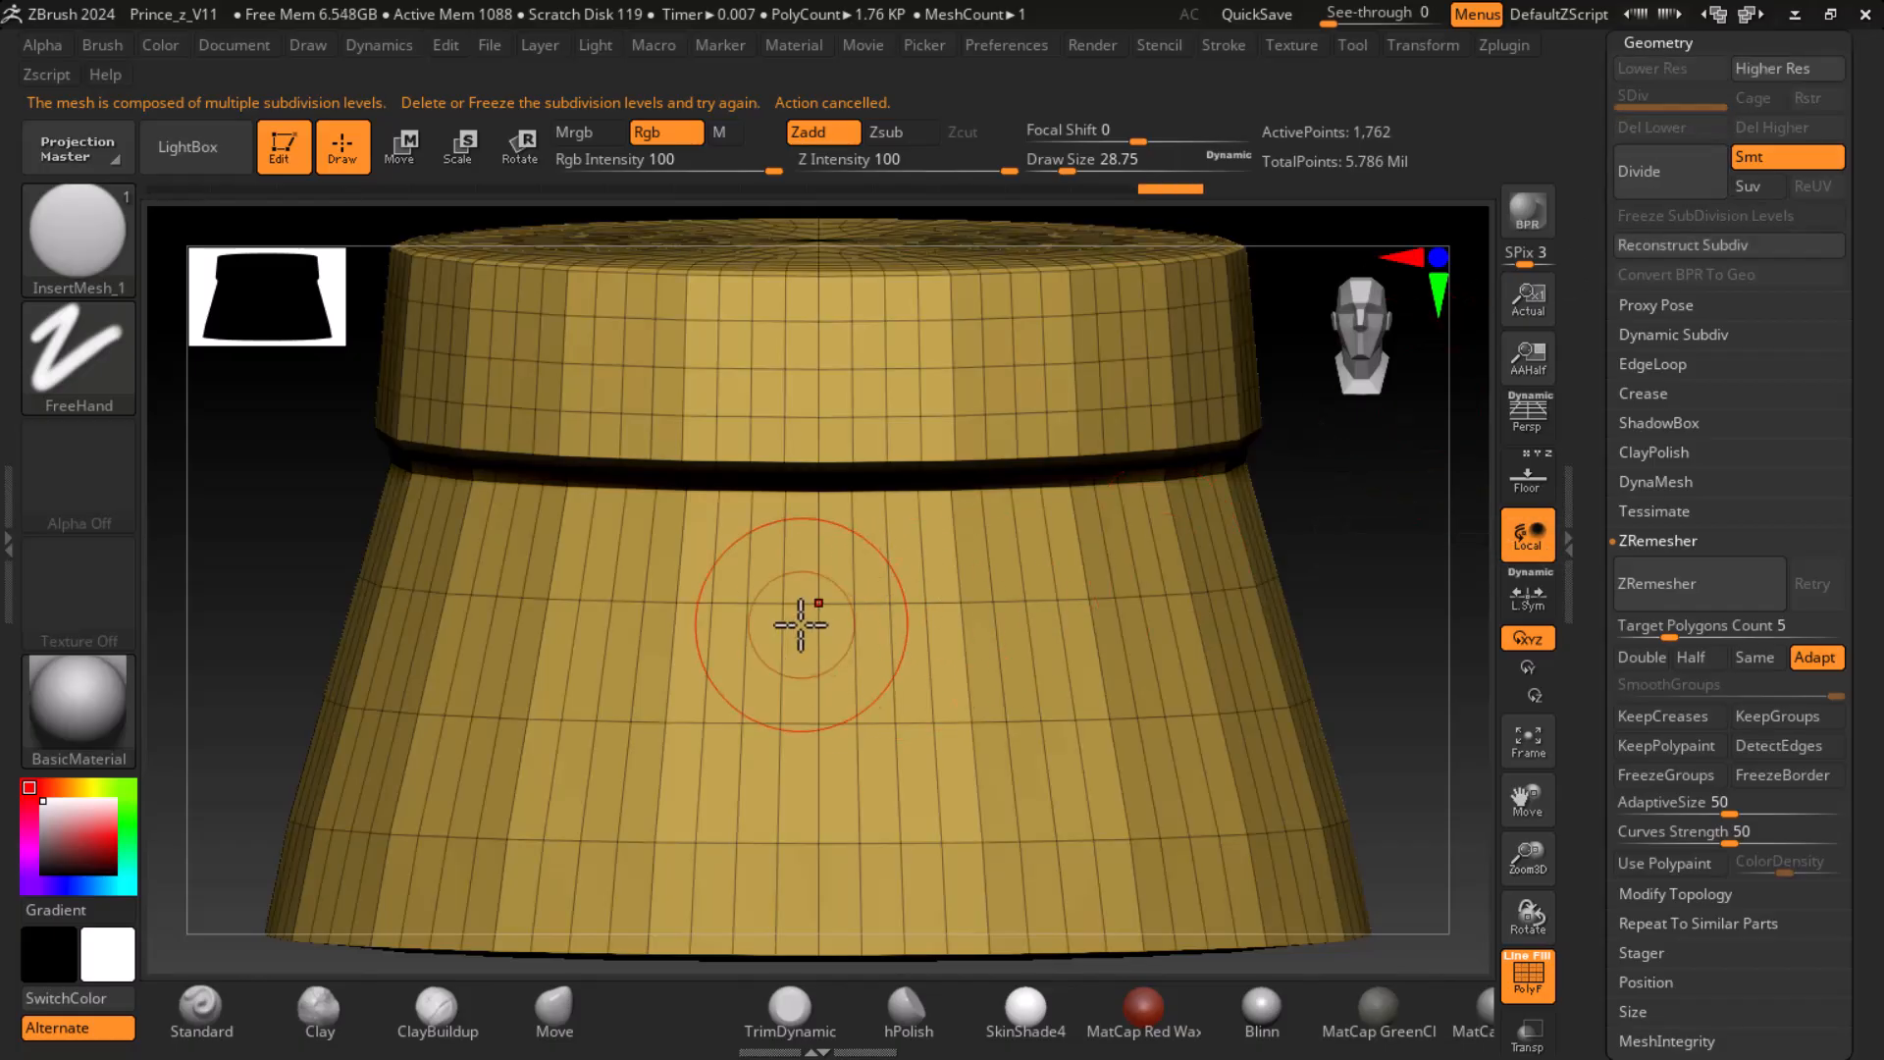
- Try a curve of scales across the upper part of the denser skirt mesh and undo it
left_click_drag(786, 603, 1168, 569)
left_click_drag(1286, 573, 1390, 556)
key("ctrl+z")
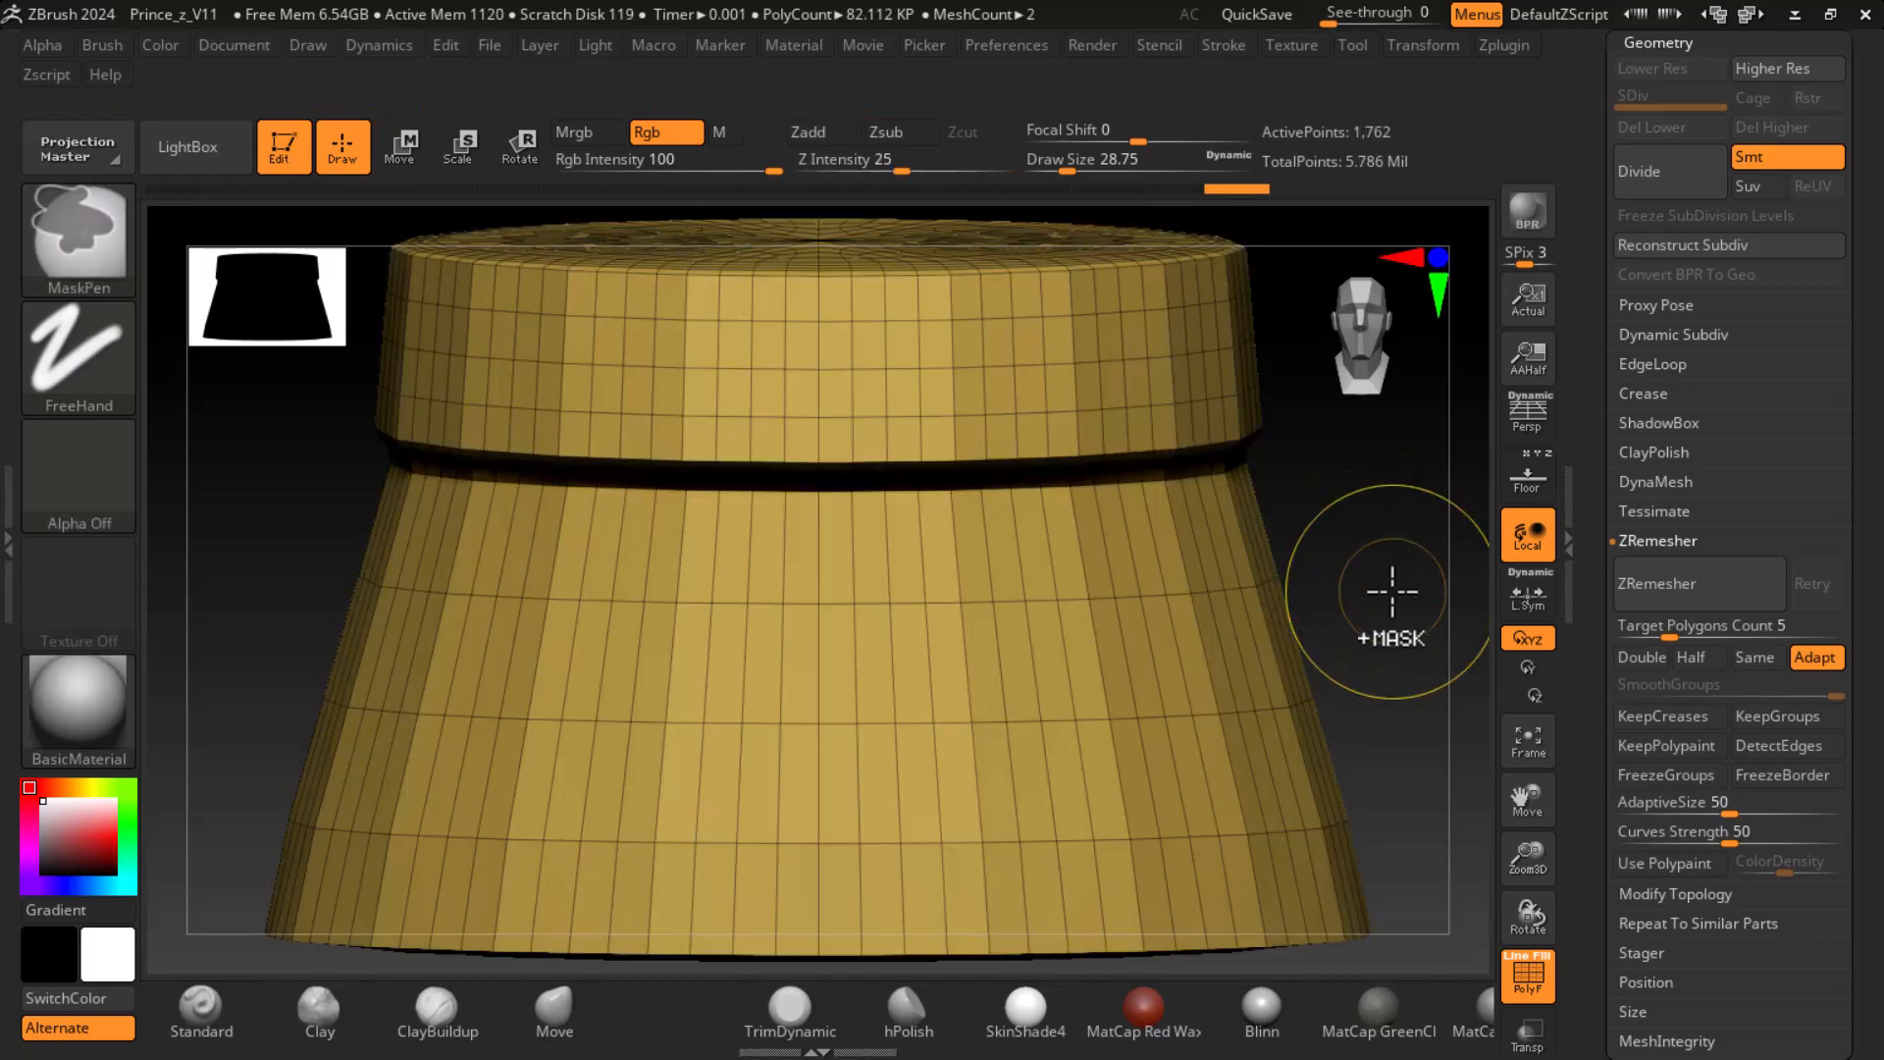
key("super")
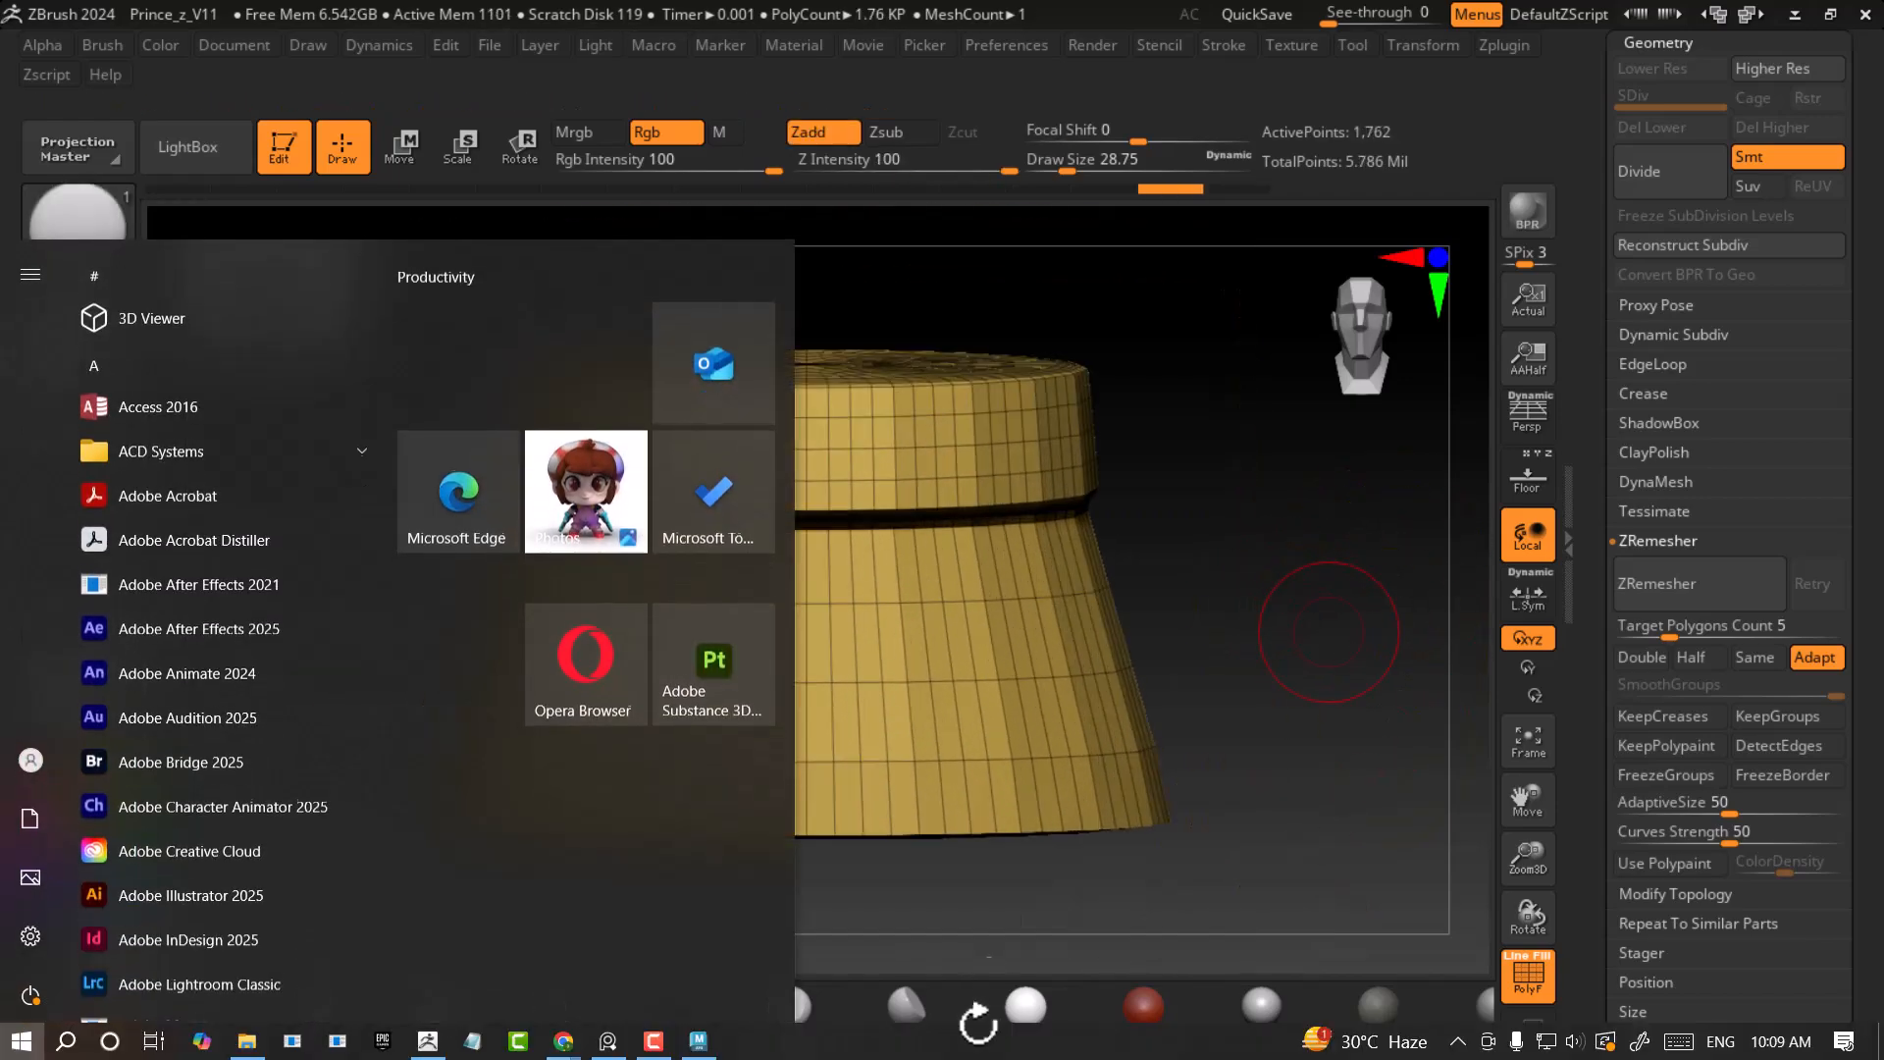